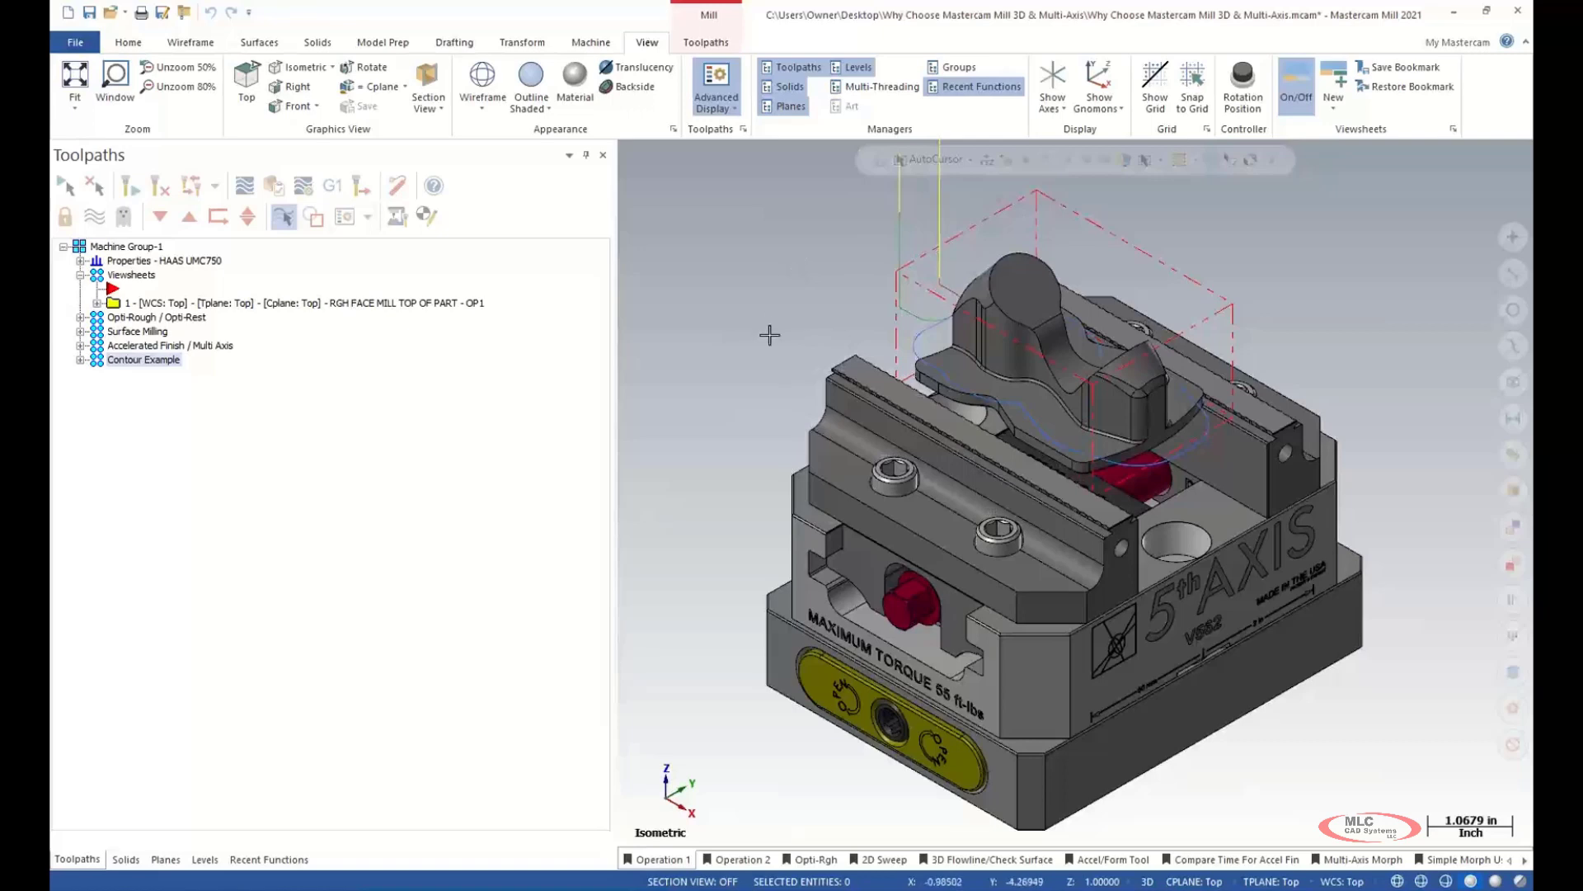
- Narrow the Toolpaths manager to enlarge the graphics area, and toggle the viewsheets off and back on
scroll(769, 320, down, 2)
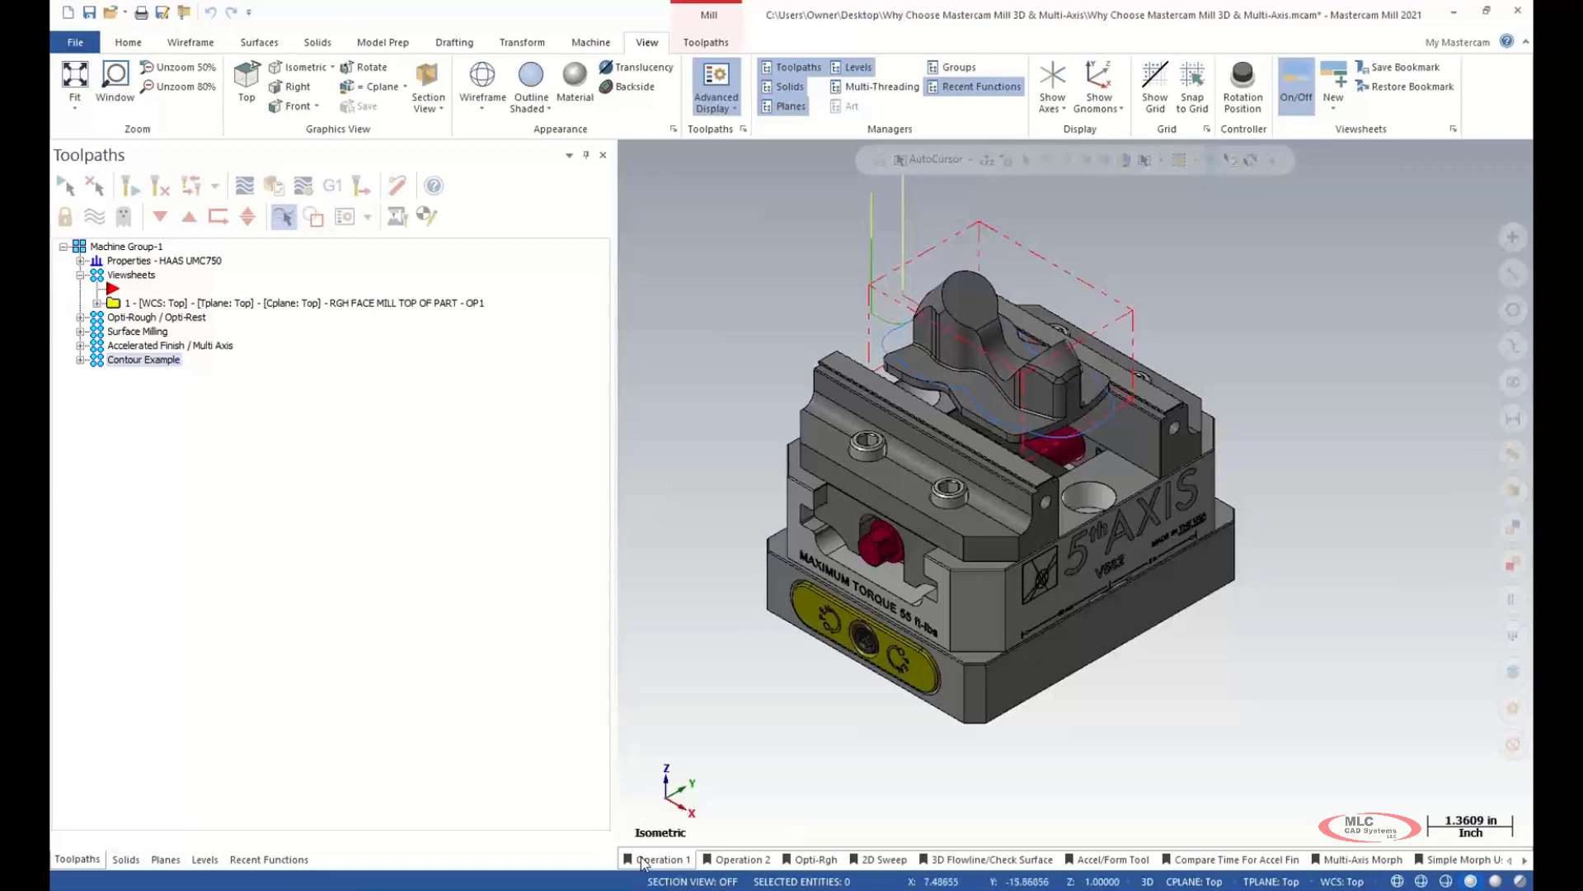
drag(615, 747, 423, 747)
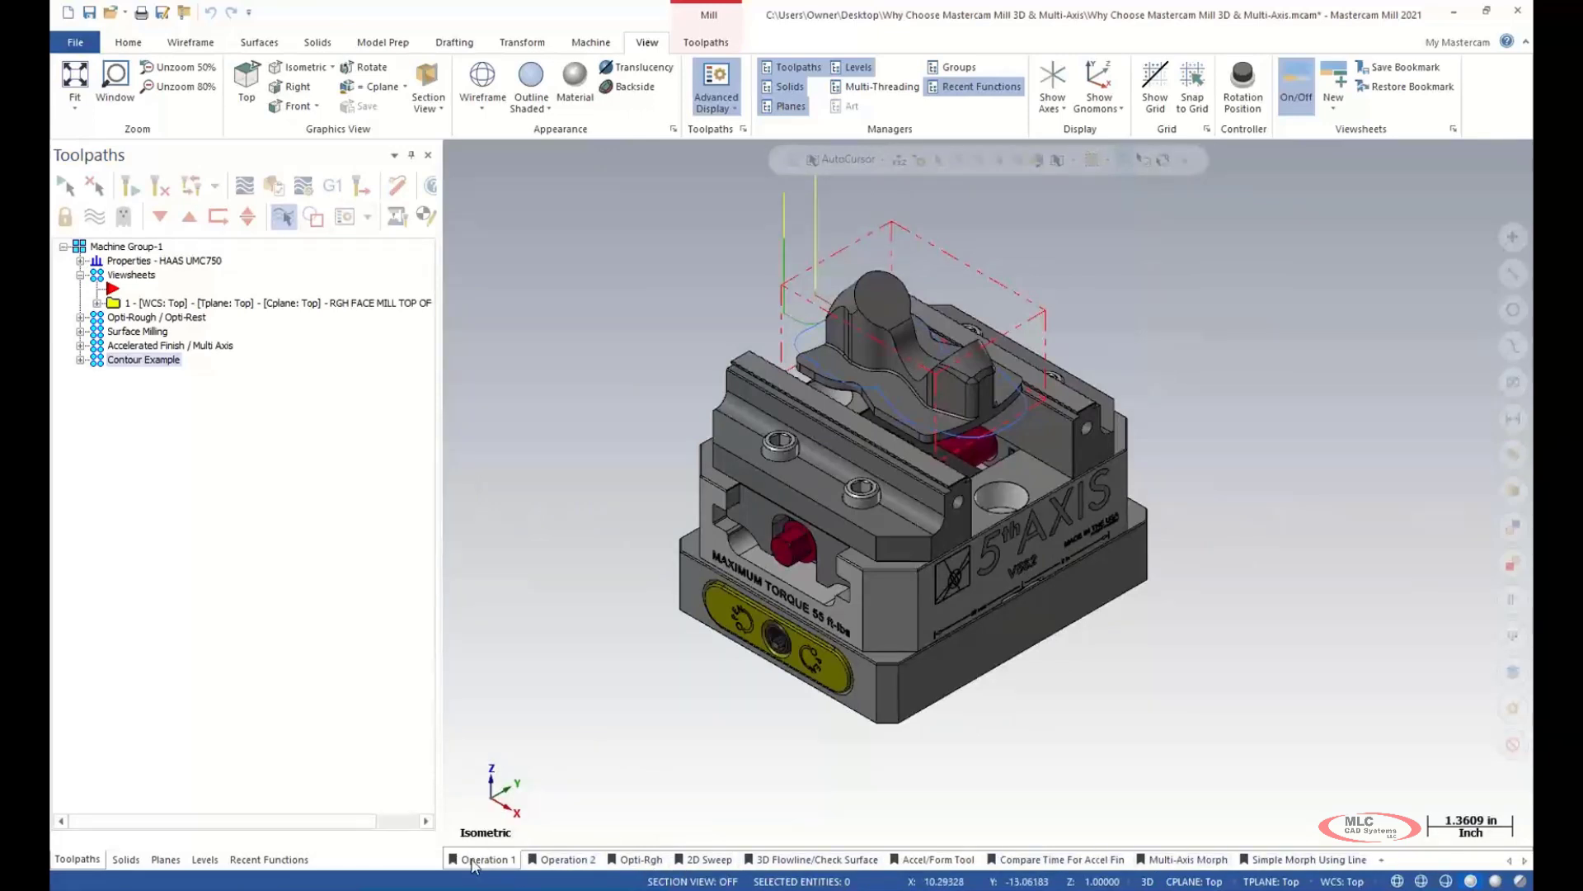
click(639, 43)
click(1307, 85)
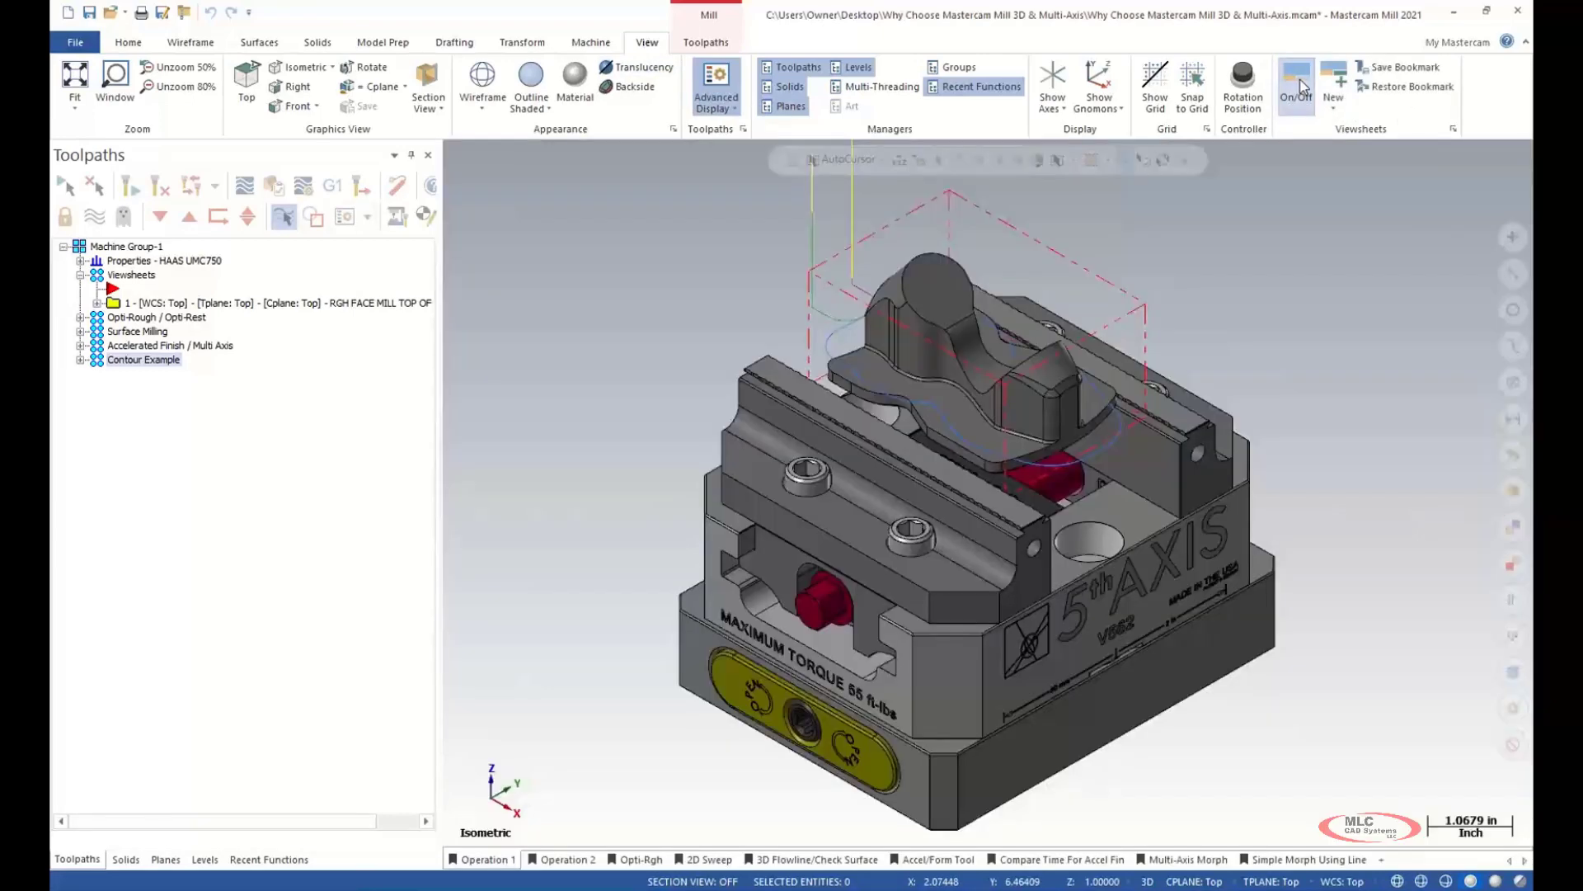
click(1301, 80)
click(1301, 75)
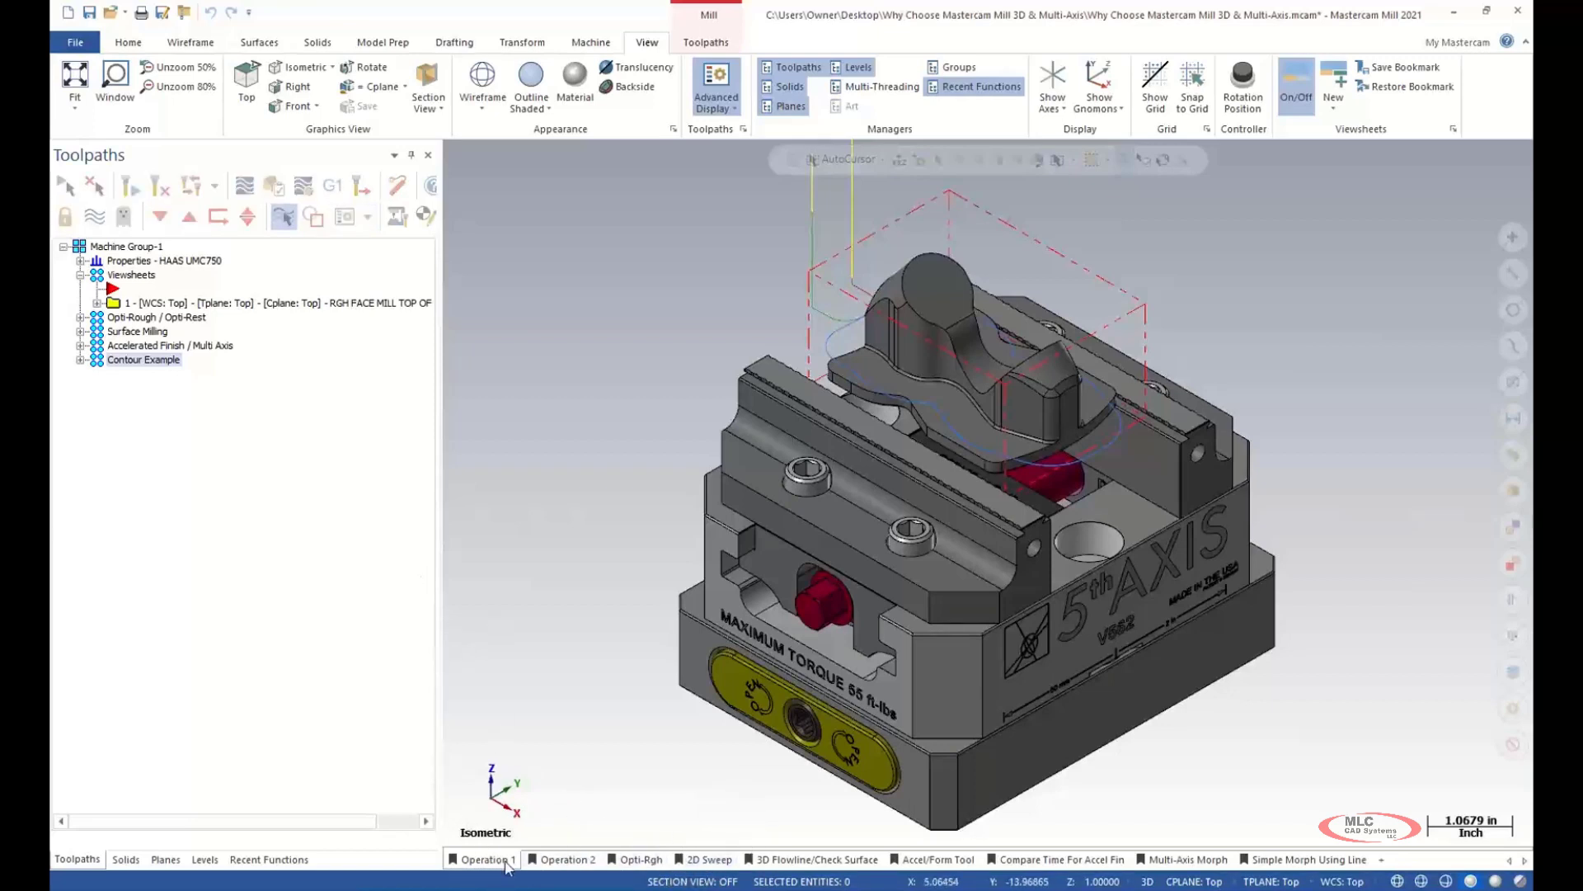
- Compare the Opti-Rgh and Operation 1 viewsheets by switching between them, ending on Operation 1
click(637, 859)
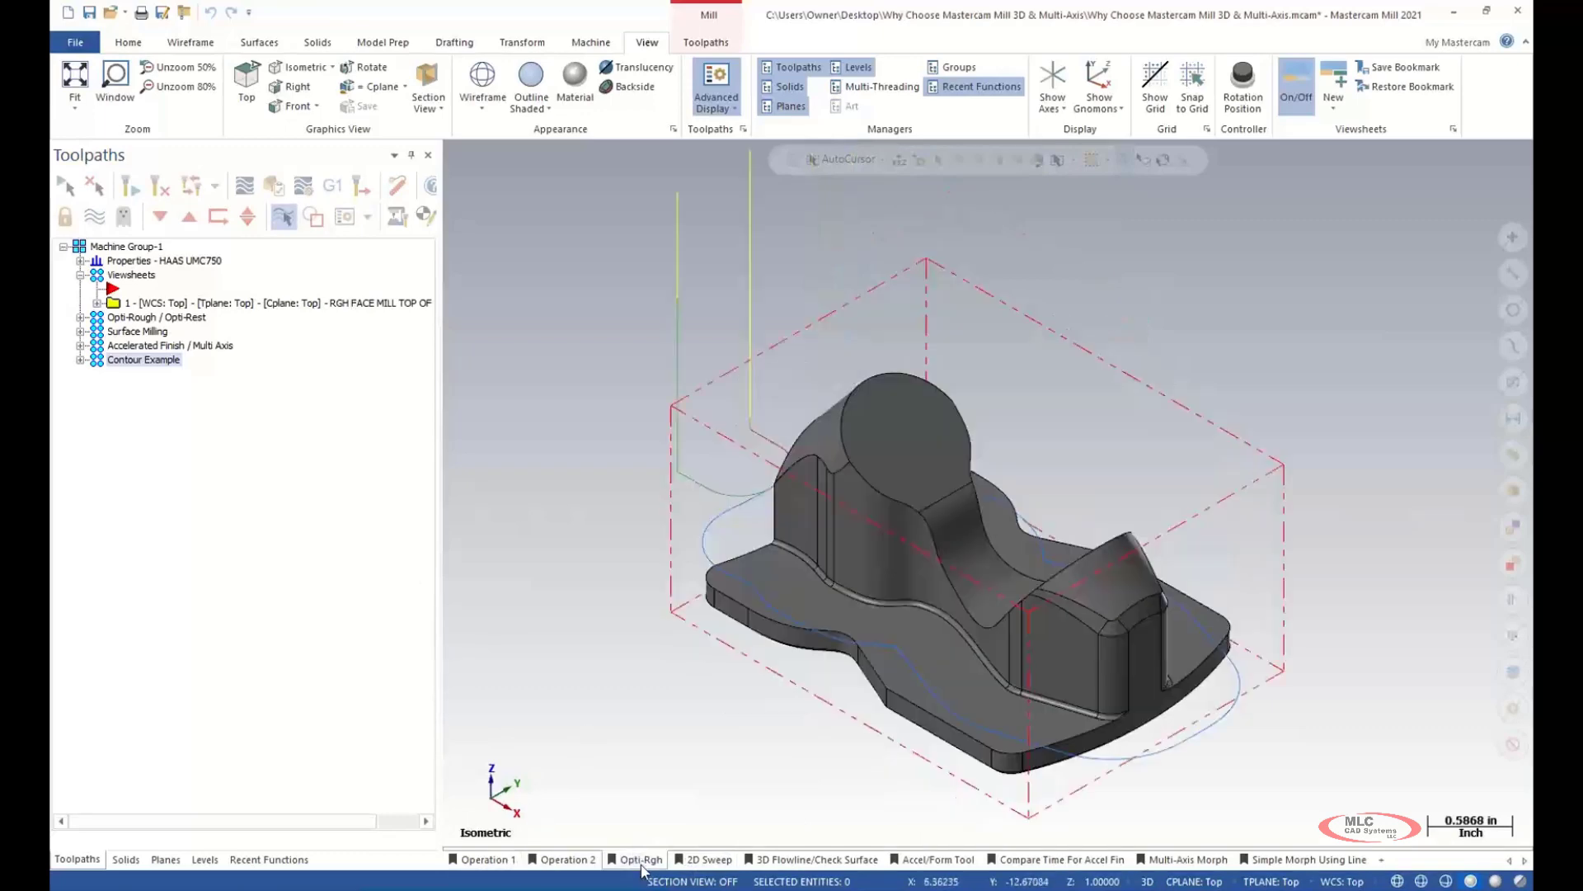
click(479, 859)
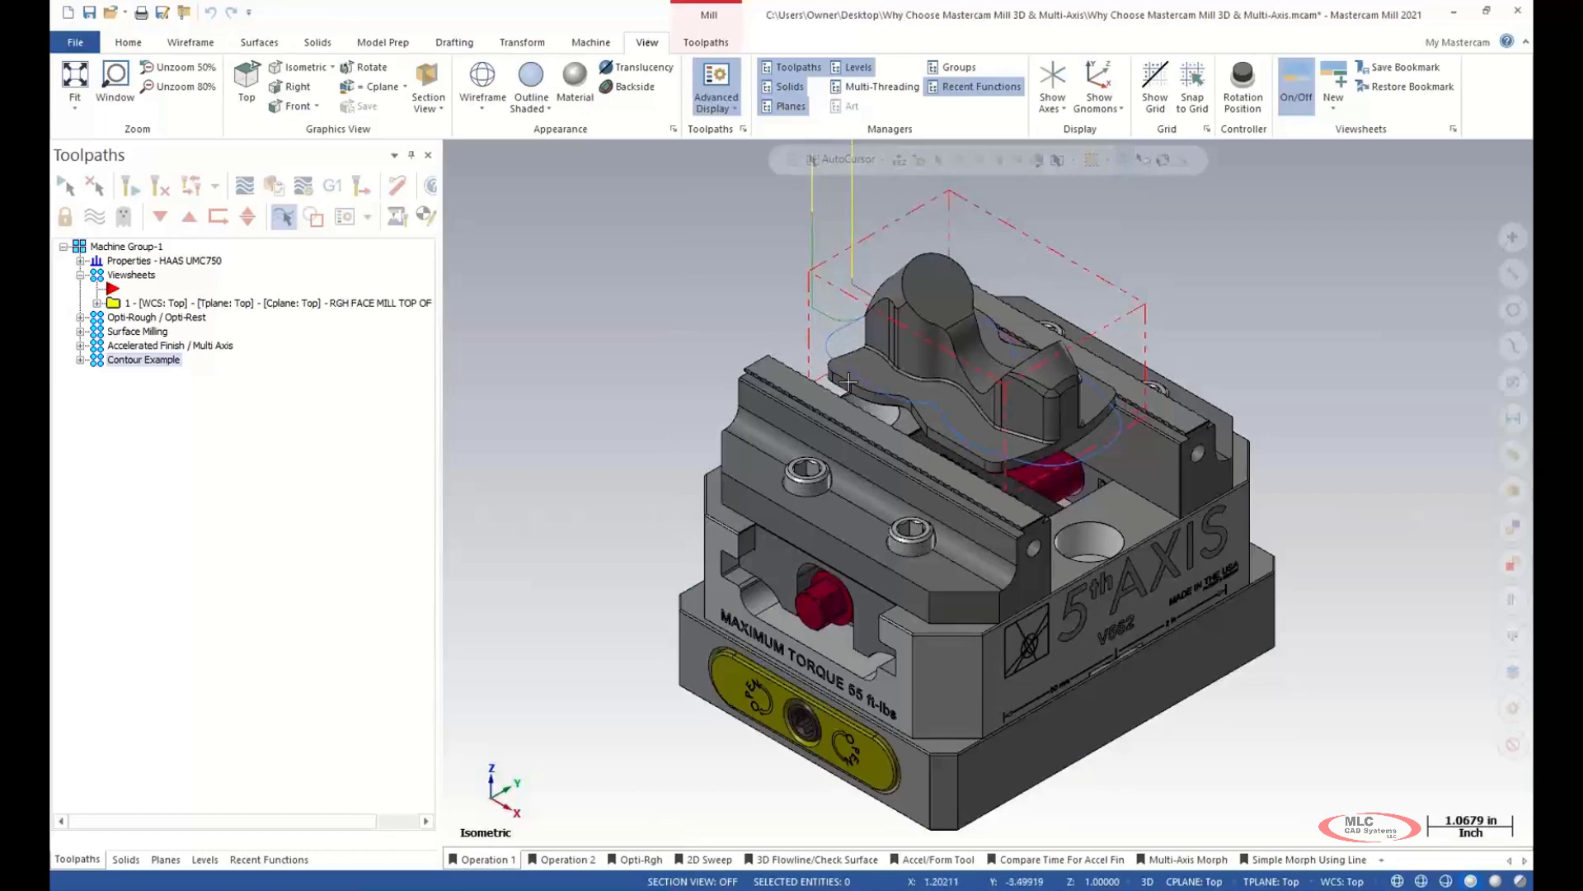
click(642, 859)
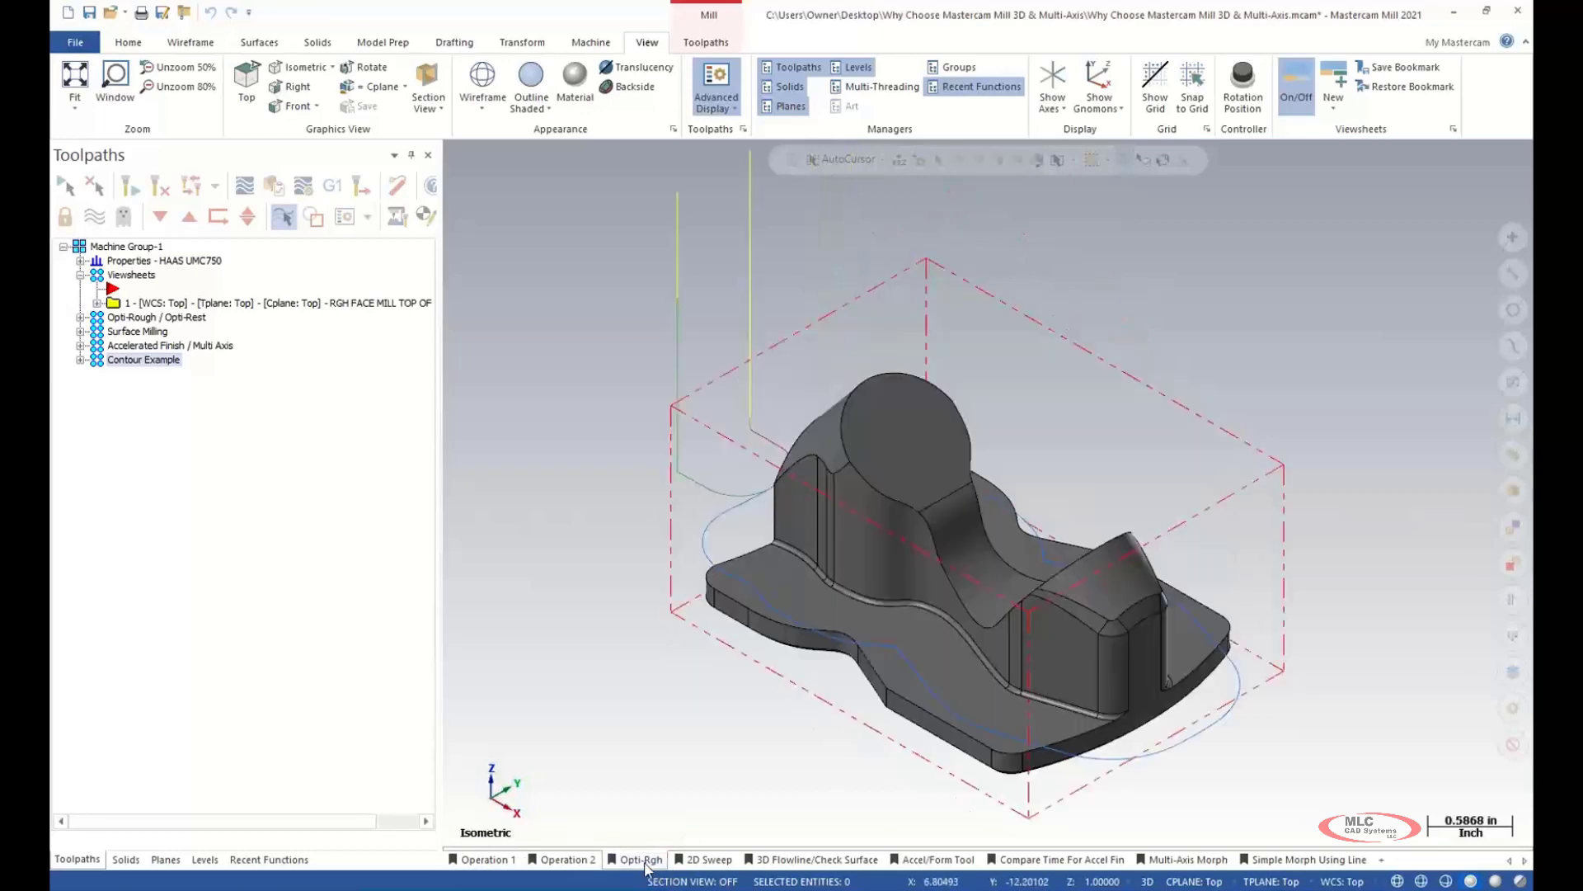
click(473, 859)
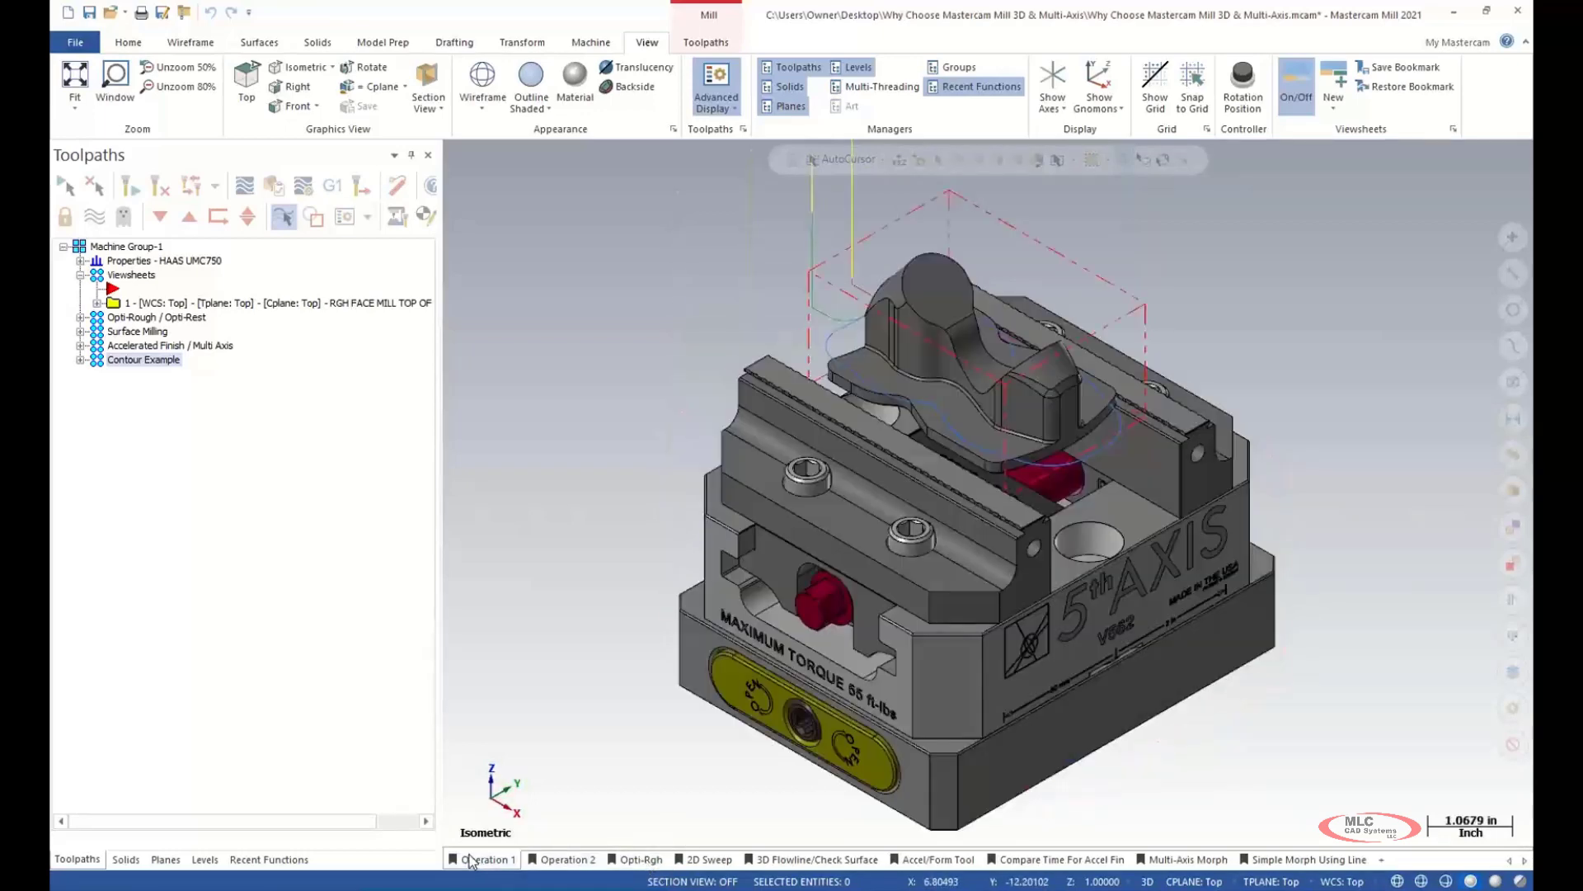
- Examine the planes of Operation 1 and Operation 2, switching the displayed gnomon from Top-Op2 to Top, and return to Operation 1
click(165, 859)
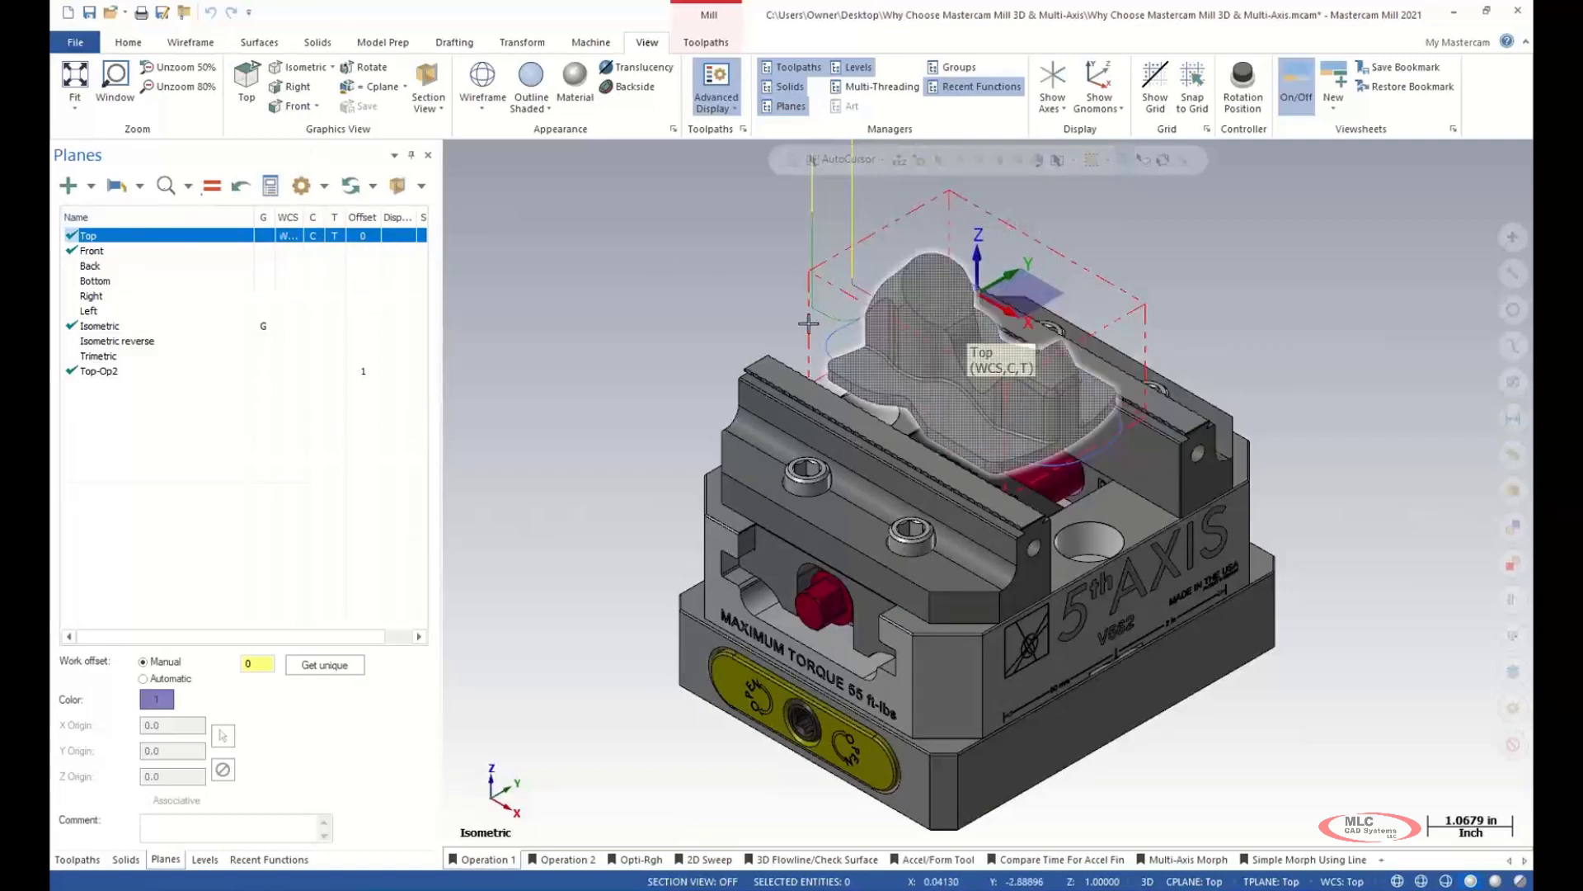
click(556, 860)
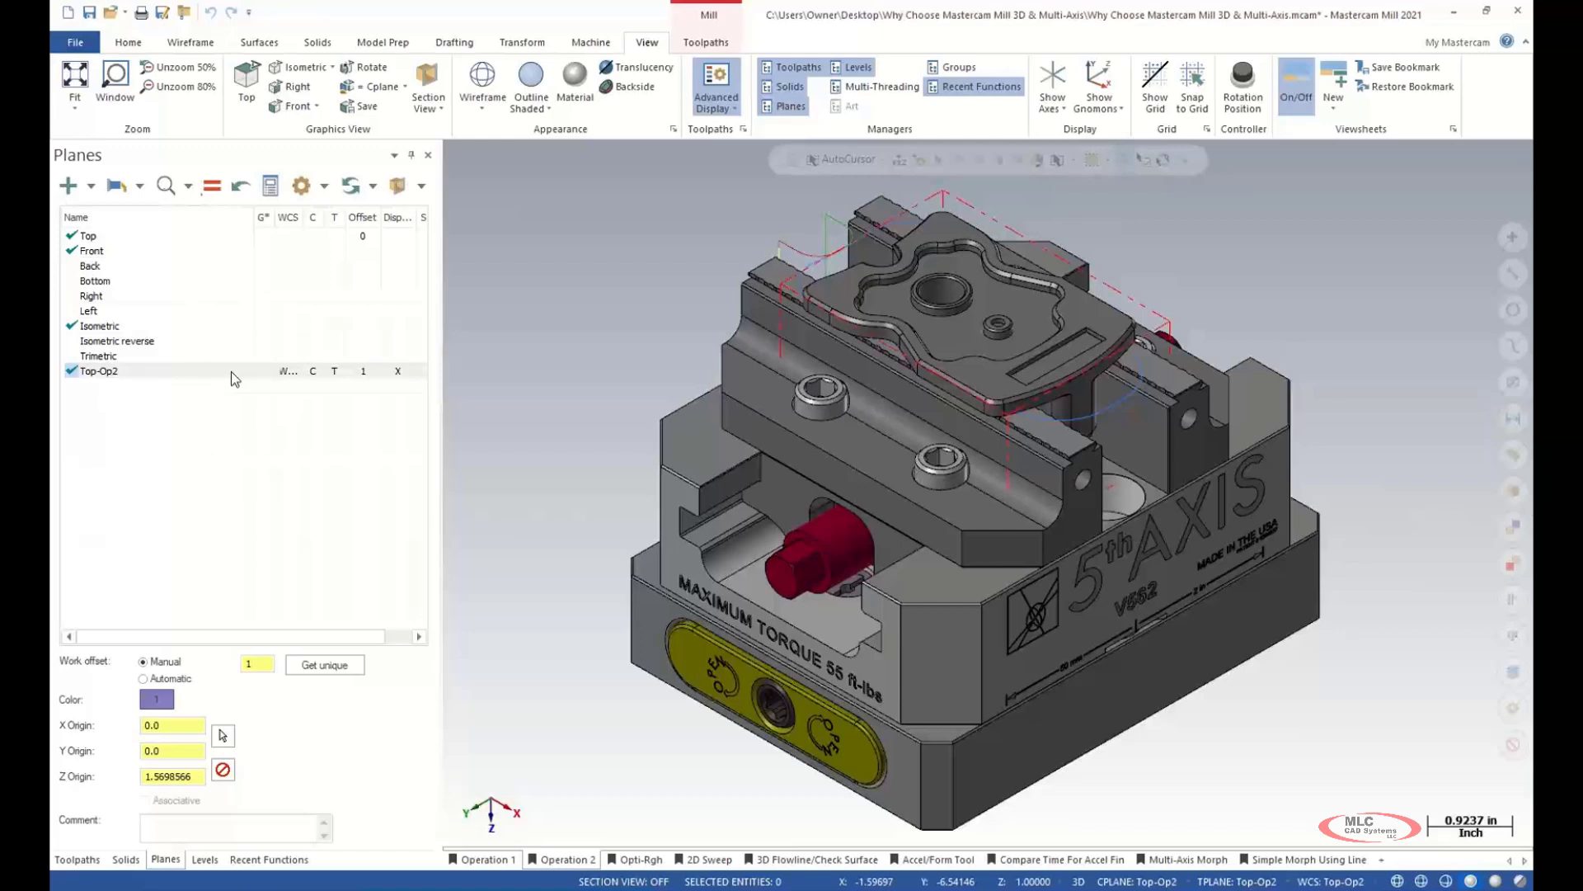
click(398, 374)
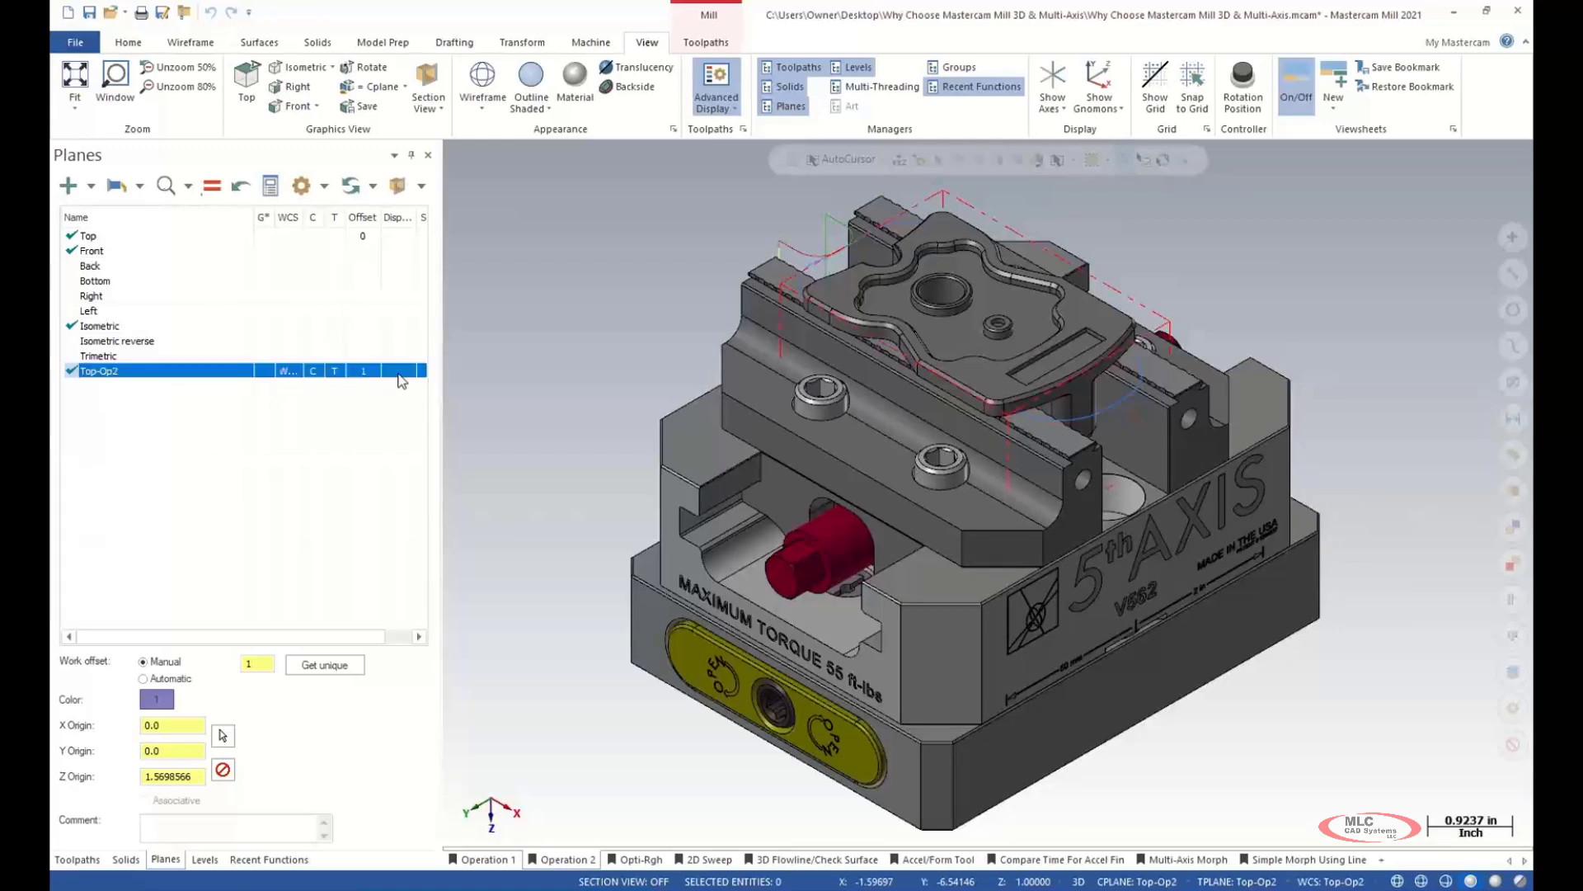
click(398, 236)
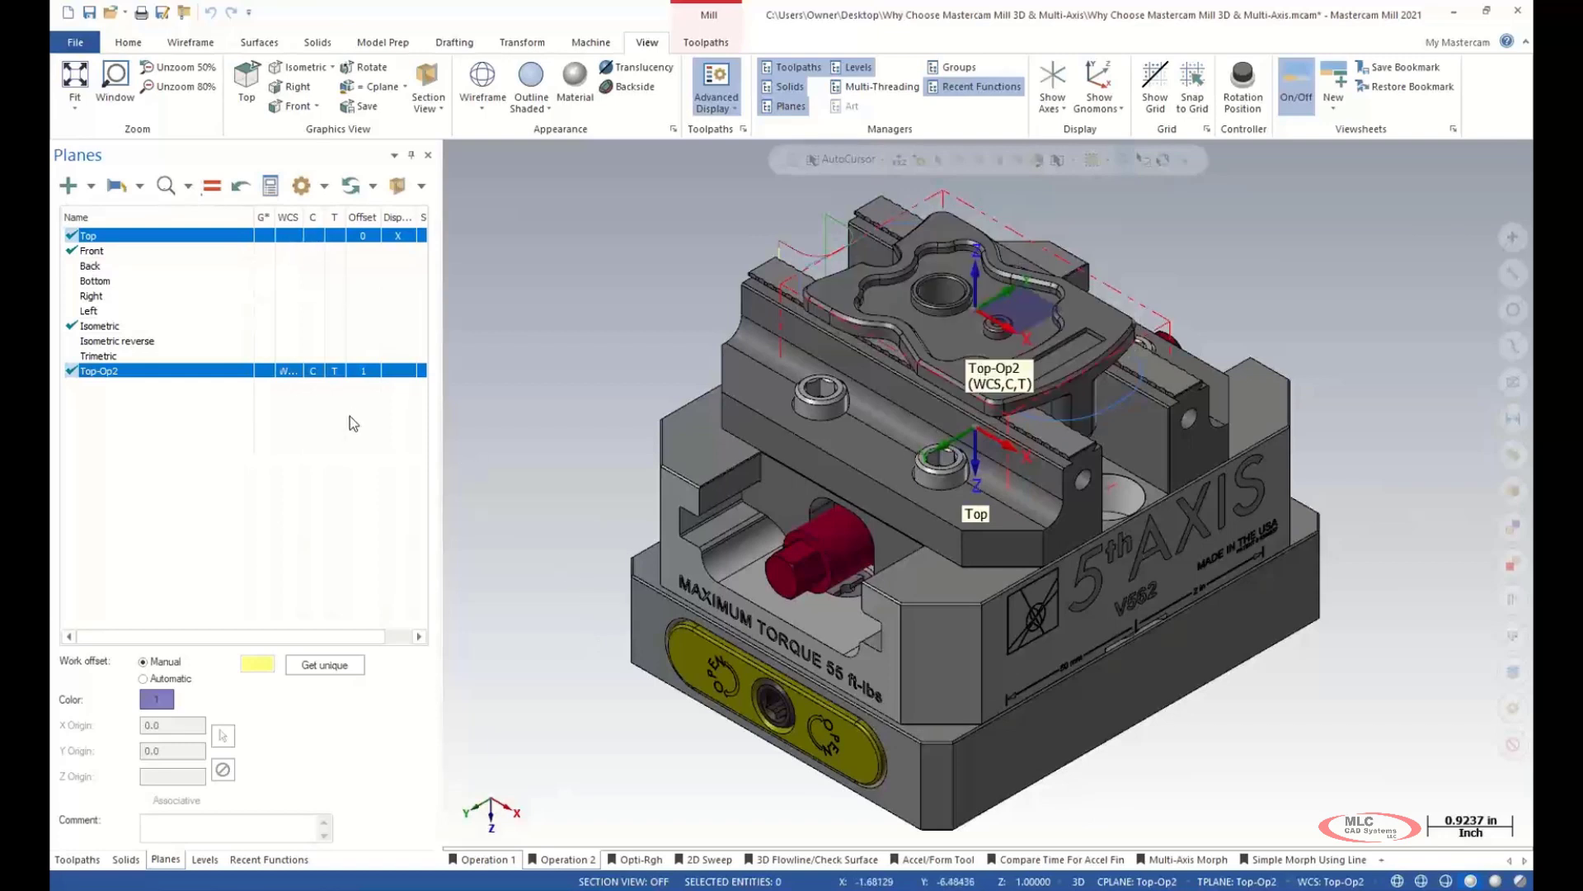
click(493, 860)
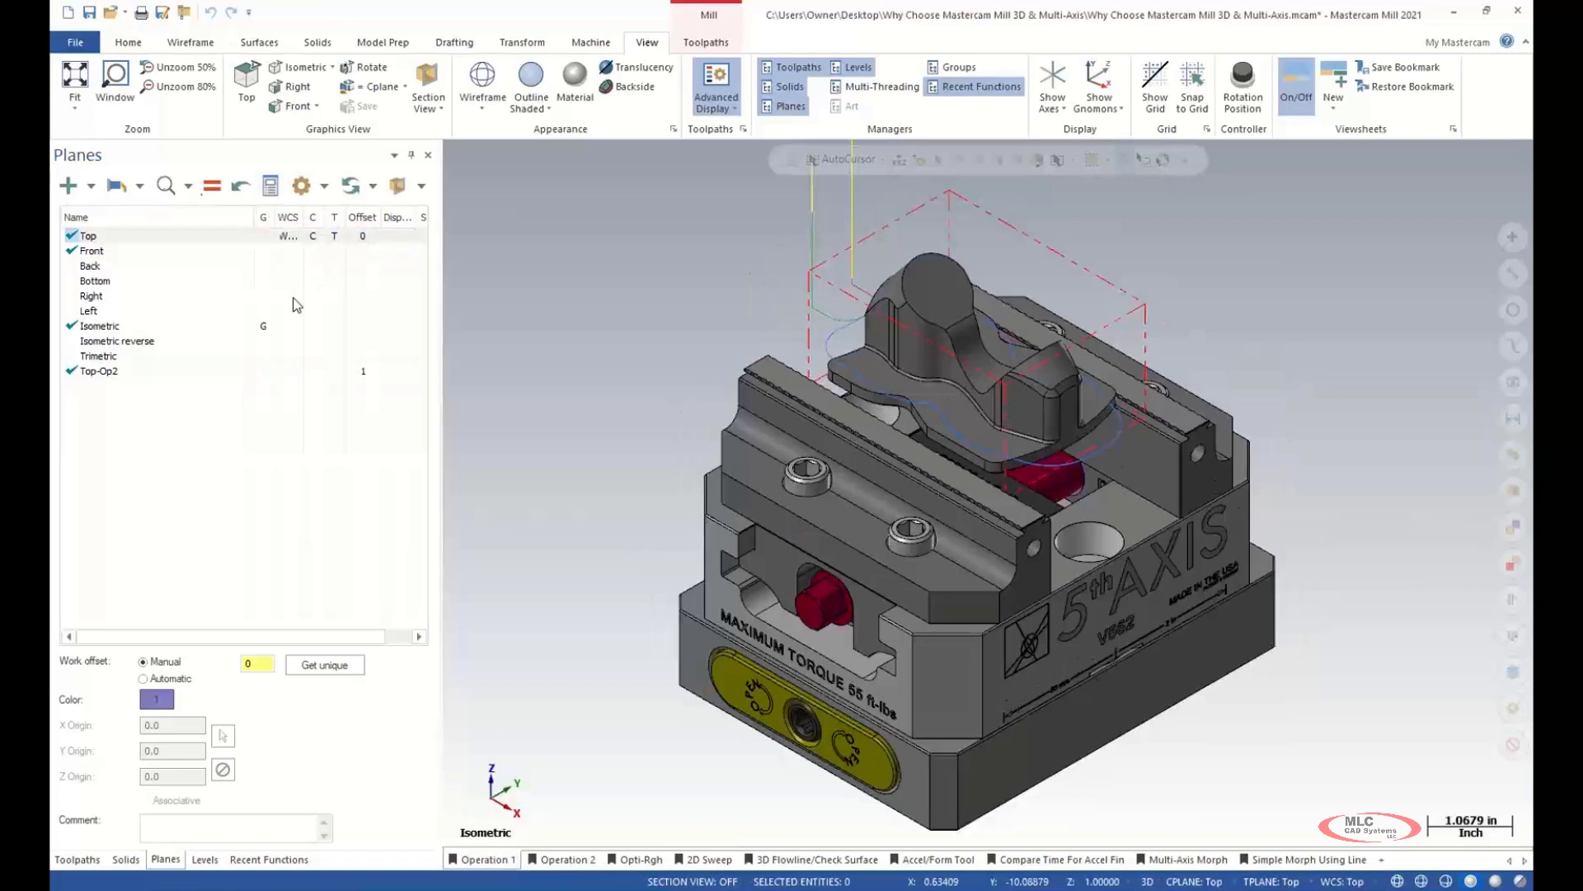
- Examine which levels are visible in each viewsheet from Opti-Rgh through Simple Morph Using Line, ending back on Operation 1
click(207, 860)
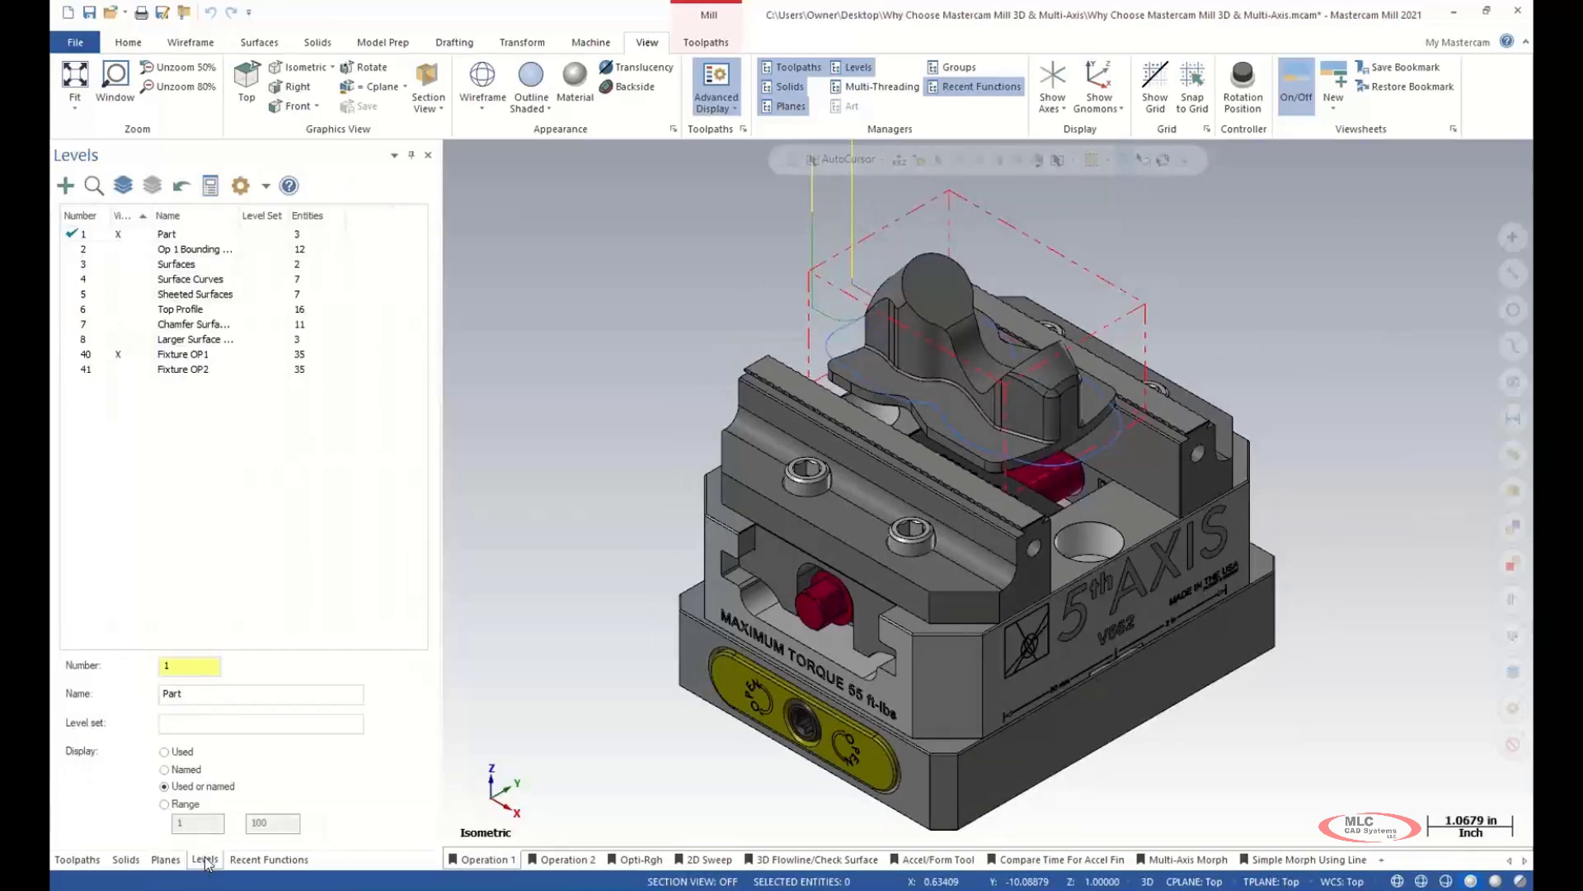
click(641, 860)
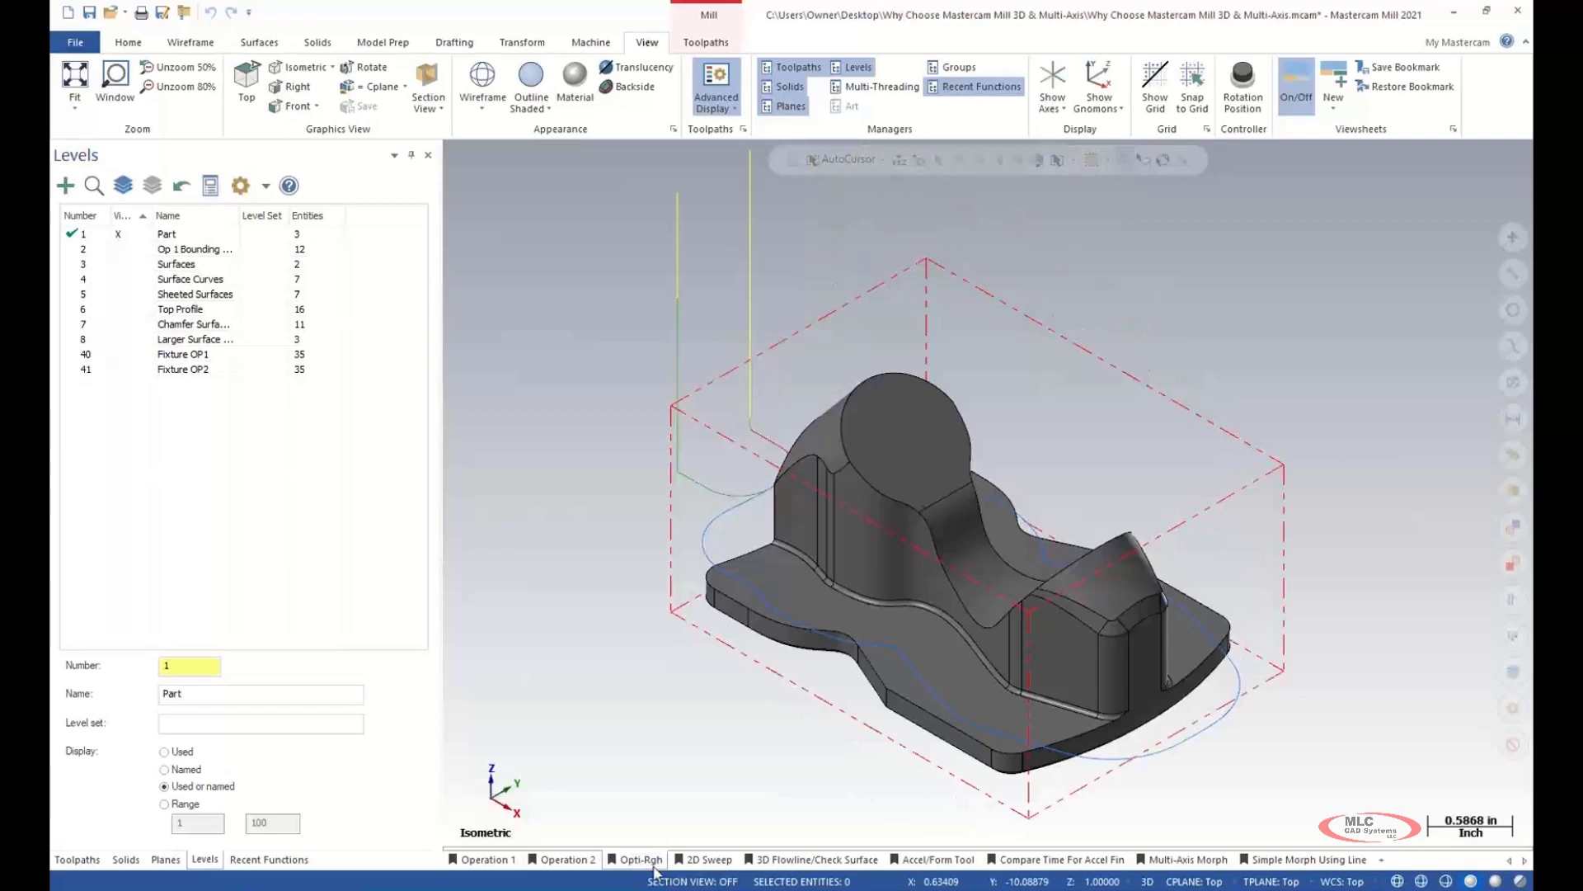
click(706, 860)
click(120, 266)
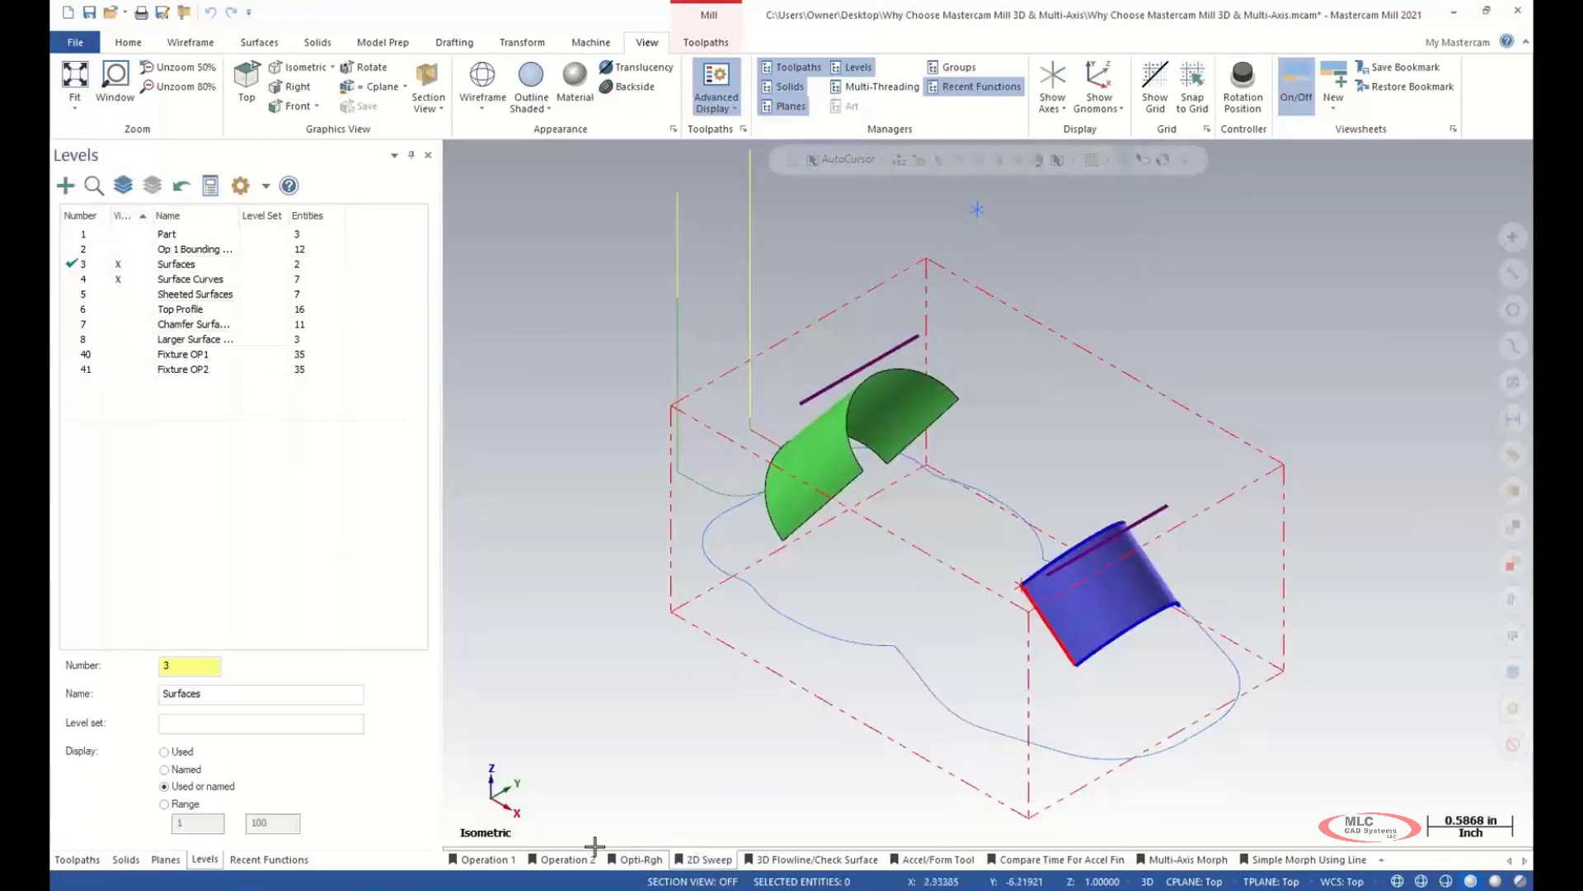
click(804, 859)
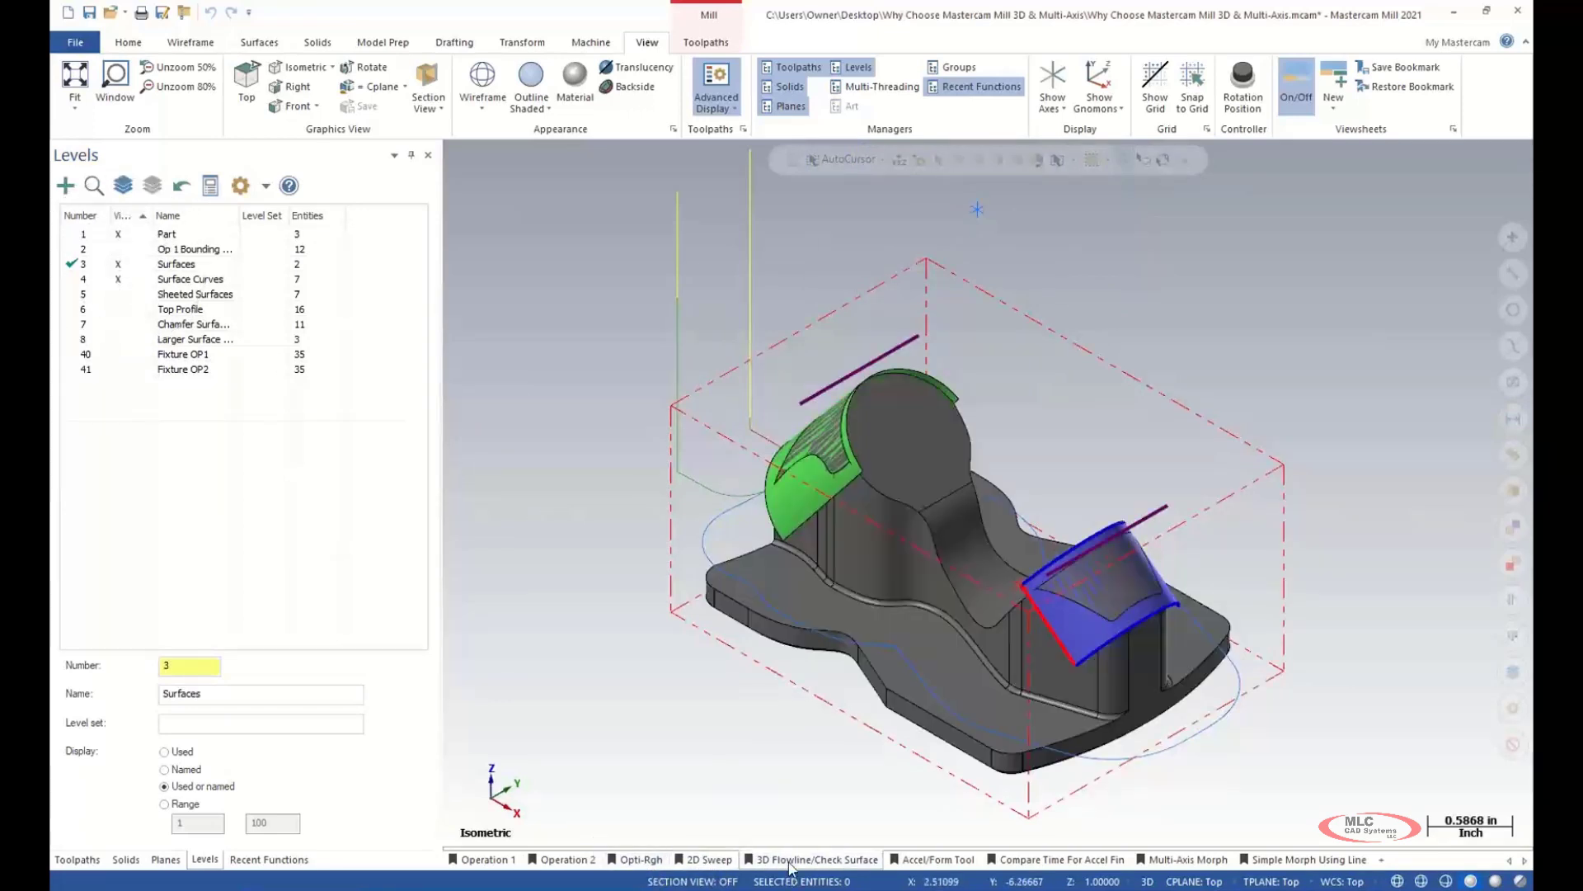
click(934, 862)
click(1052, 862)
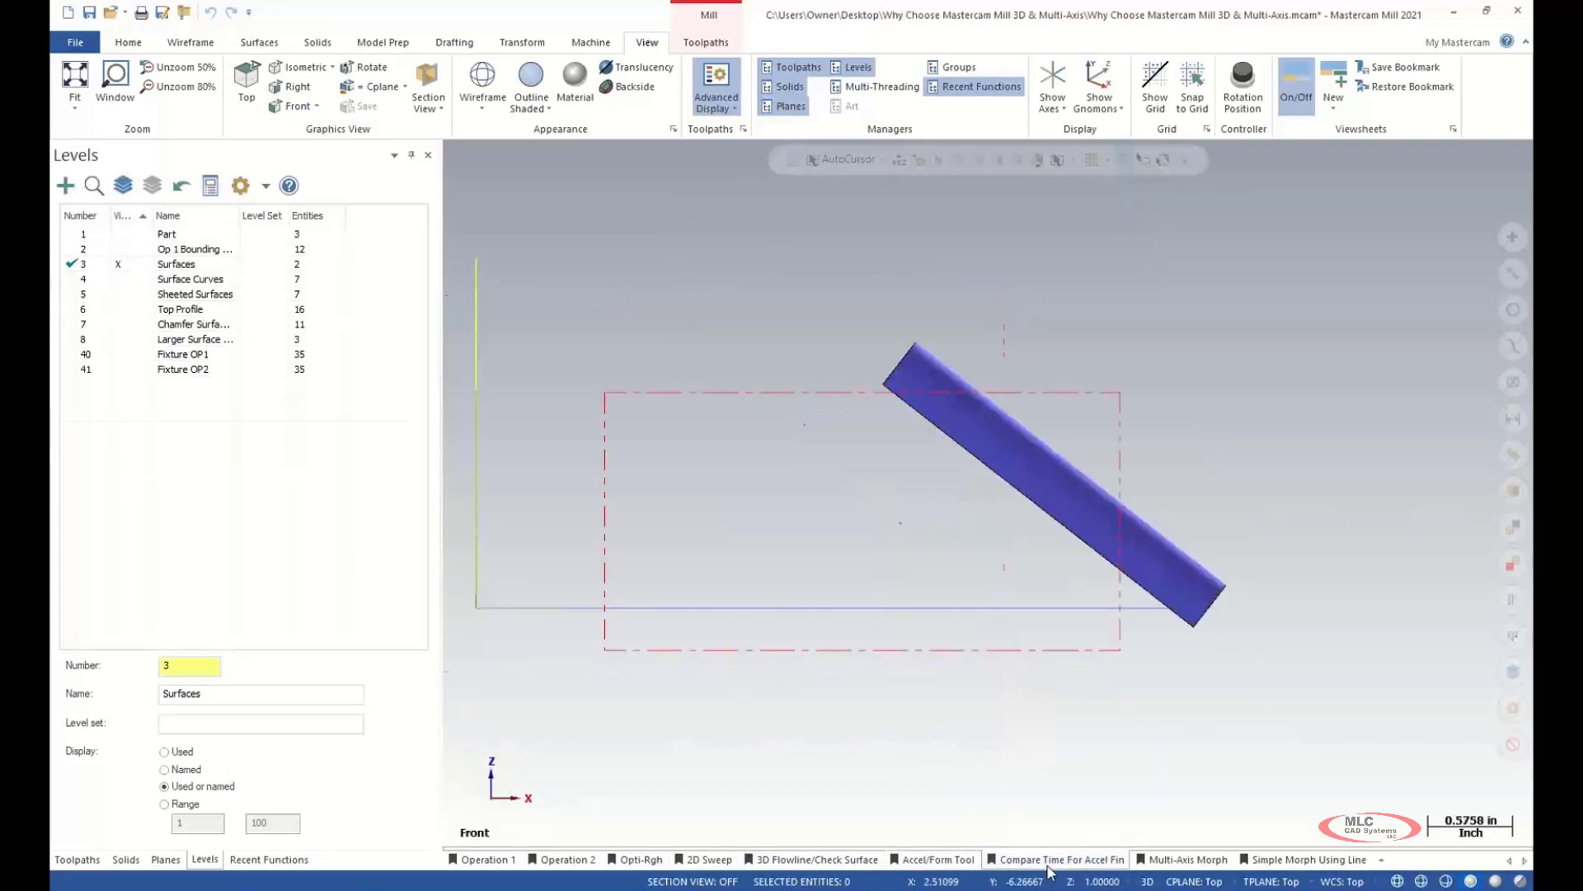
click(1186, 859)
click(1311, 859)
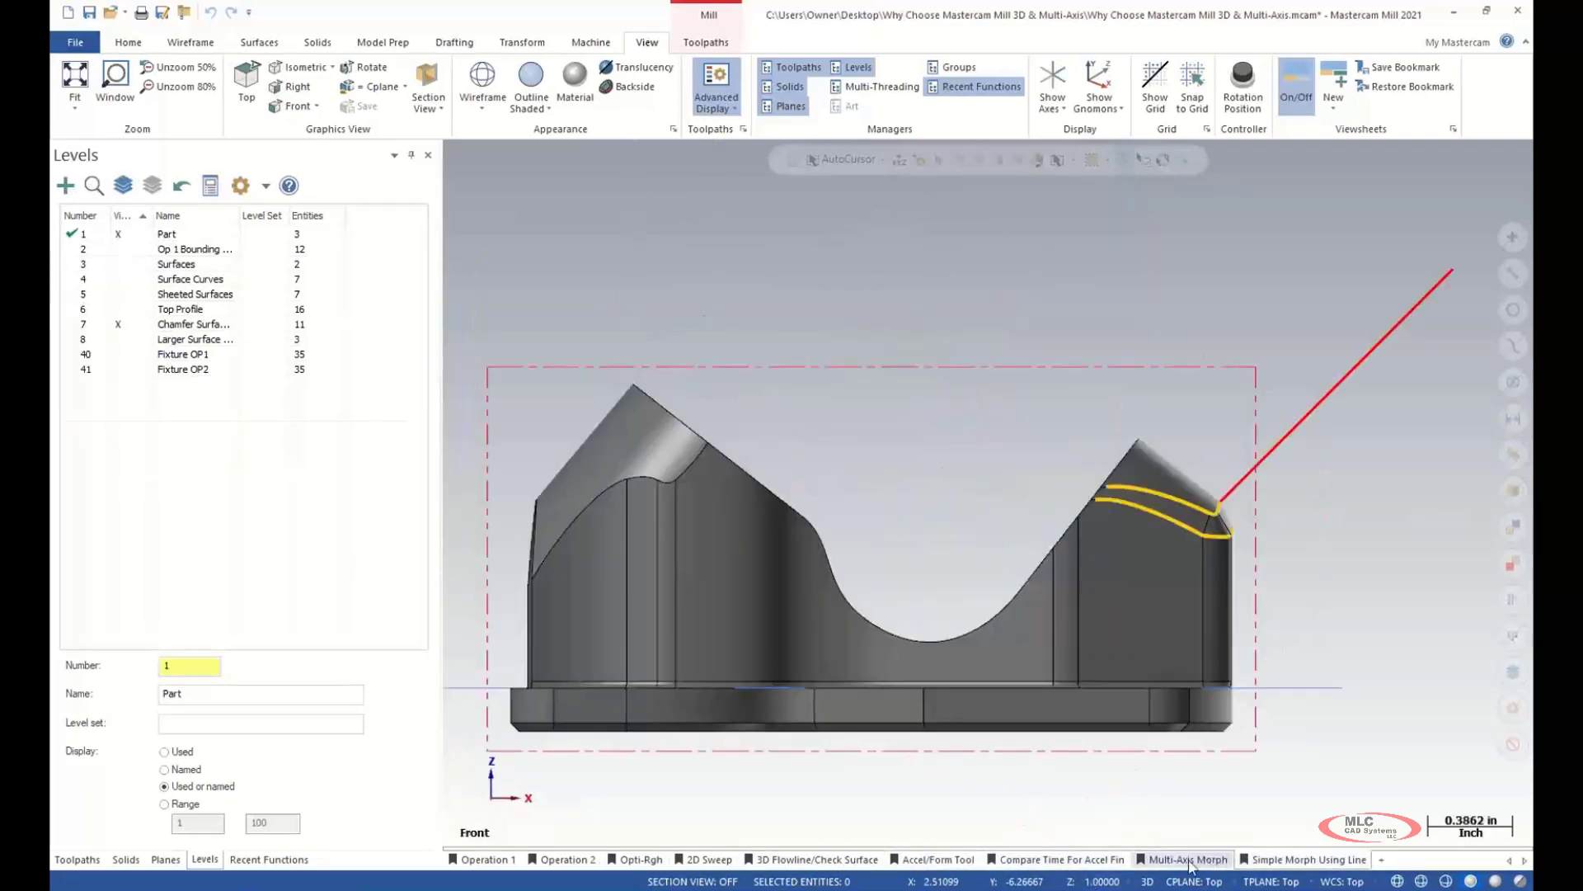
click(1188, 859)
click(472, 859)
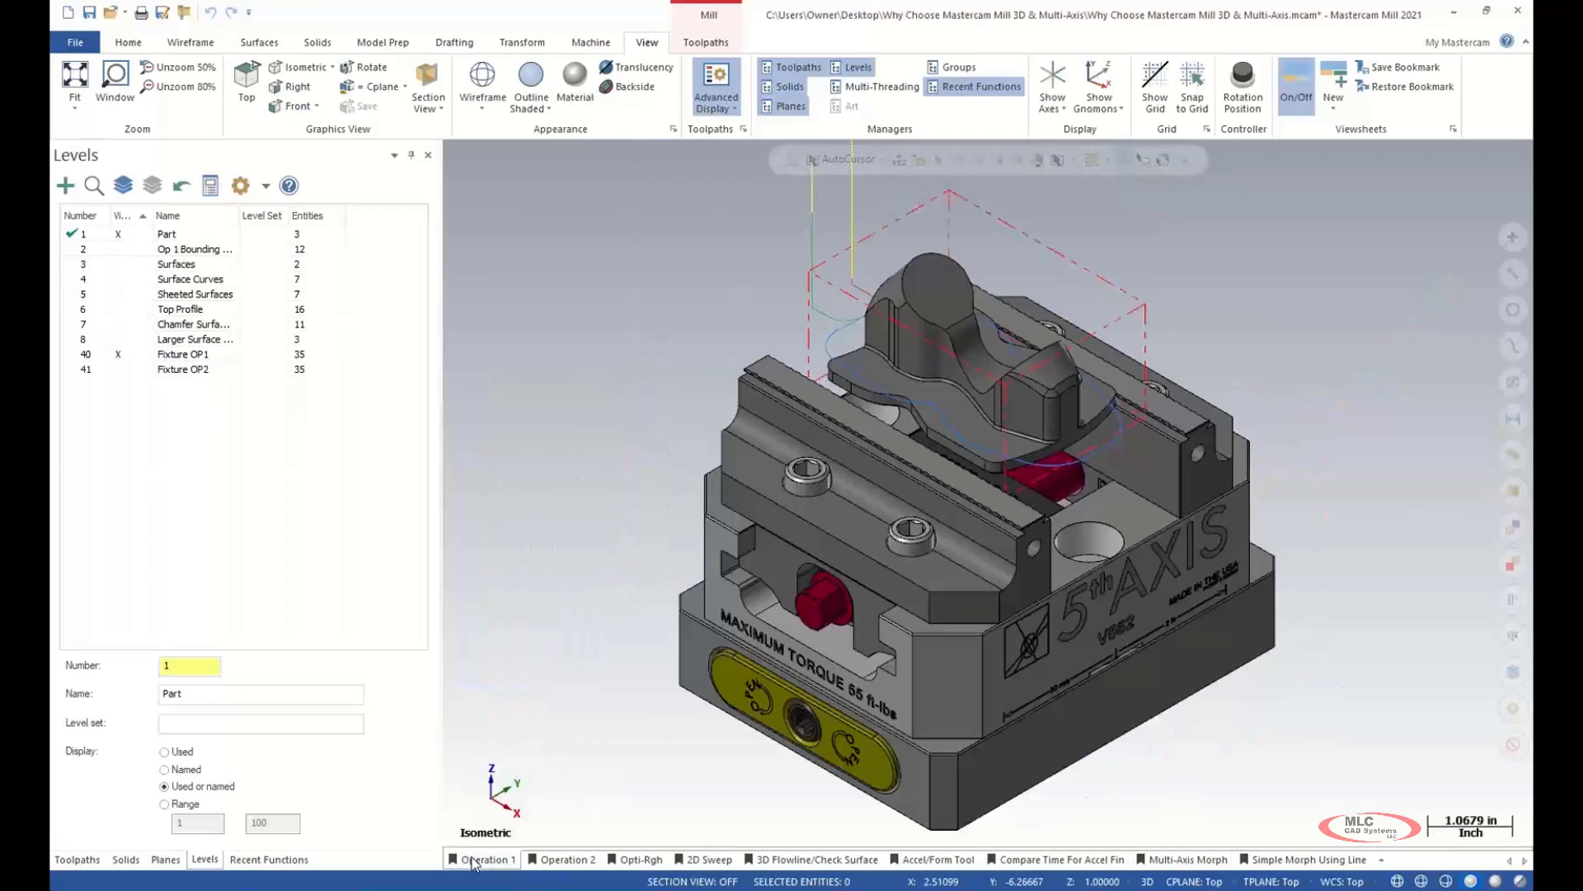
- Bring back the Toolpaths manager and view the 2D Sweep and 3D Flowline/Check Surface viewsheets, ending on Operation 1
click(70, 861)
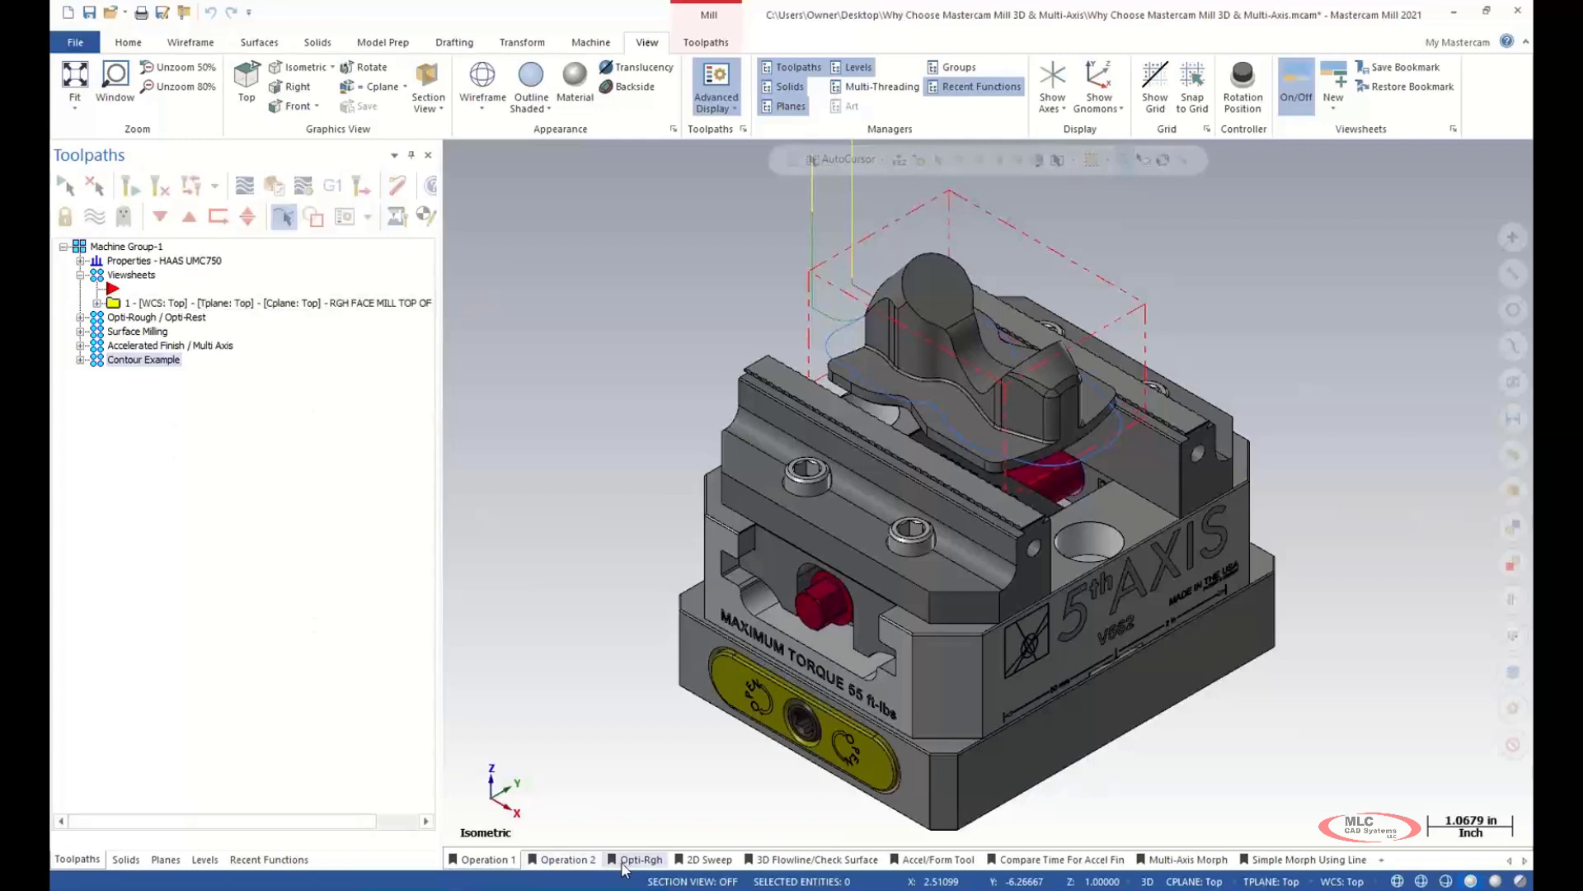
click(701, 861)
click(763, 863)
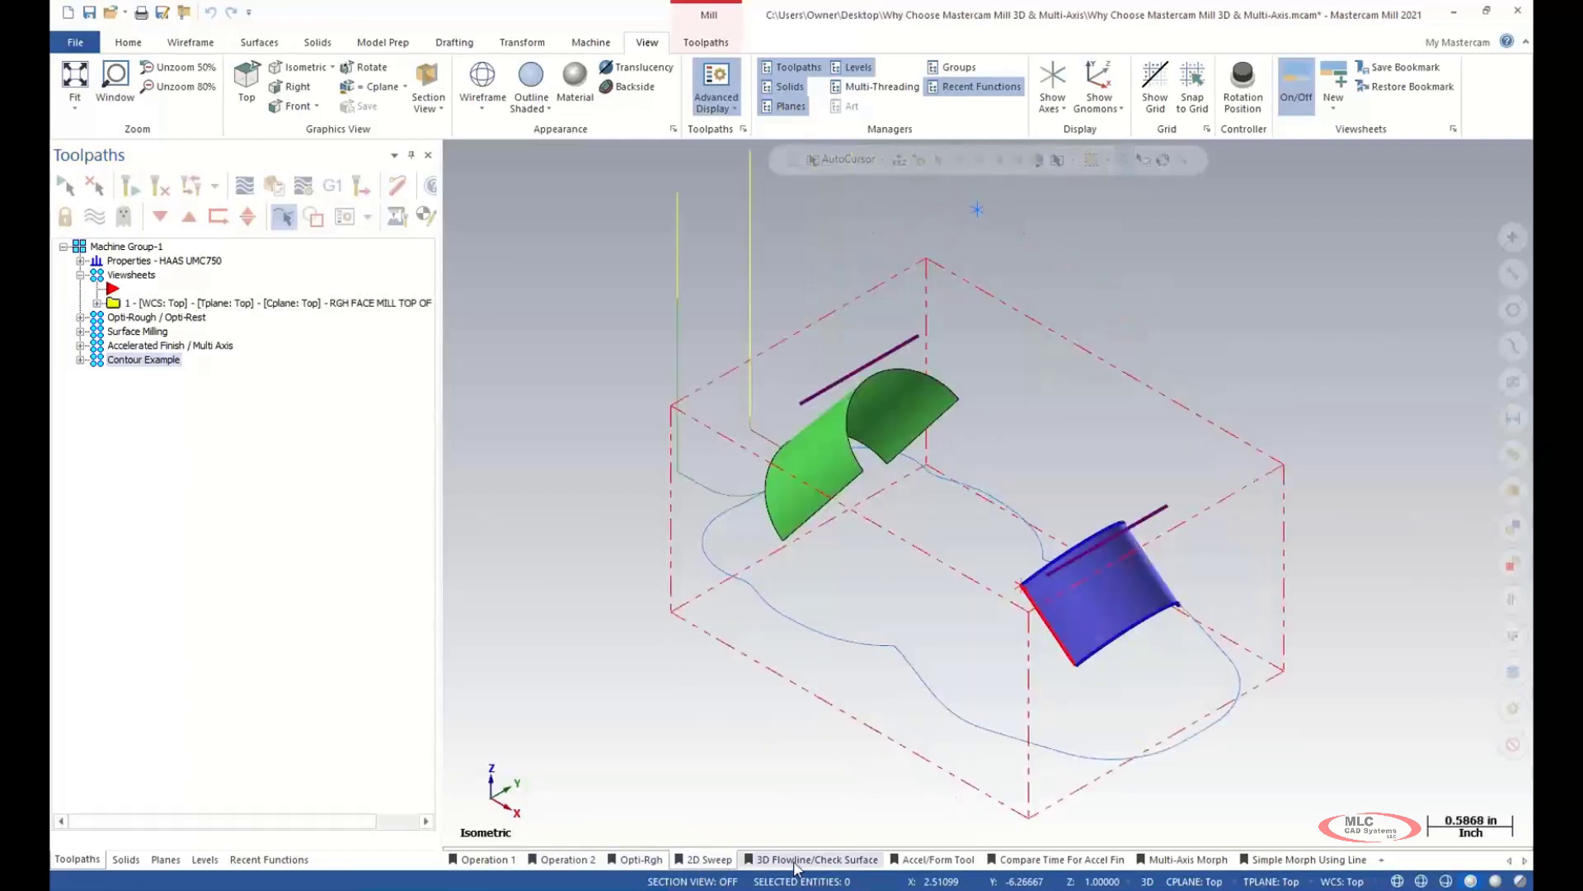
click(487, 860)
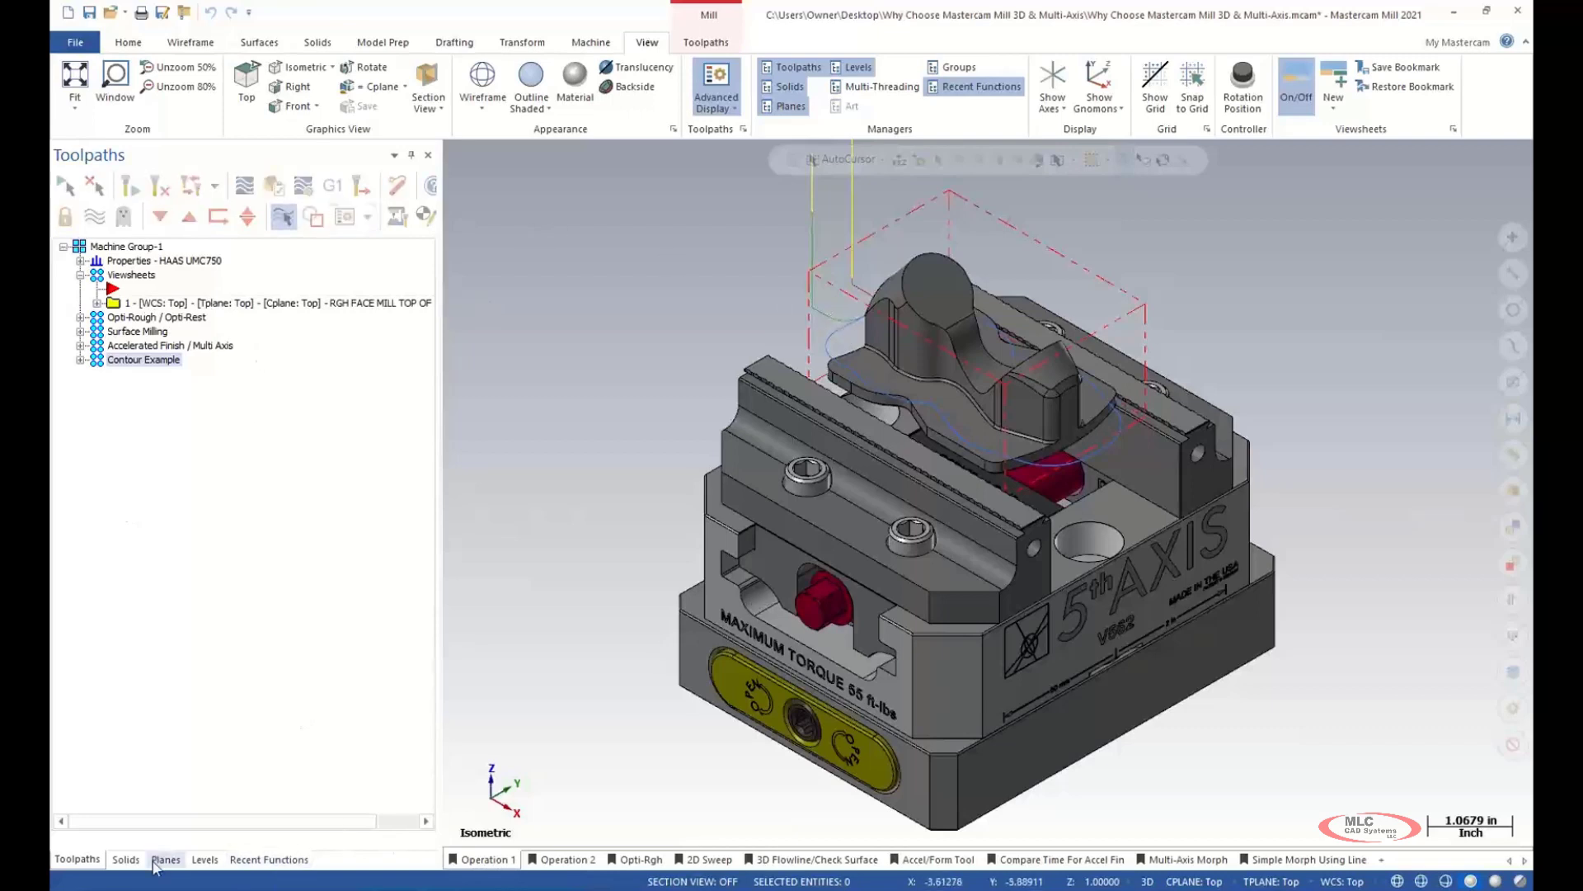
- View the Levels and Planes managers for Operation 1, and return to the Toolpaths manager
click(205, 860)
click(167, 862)
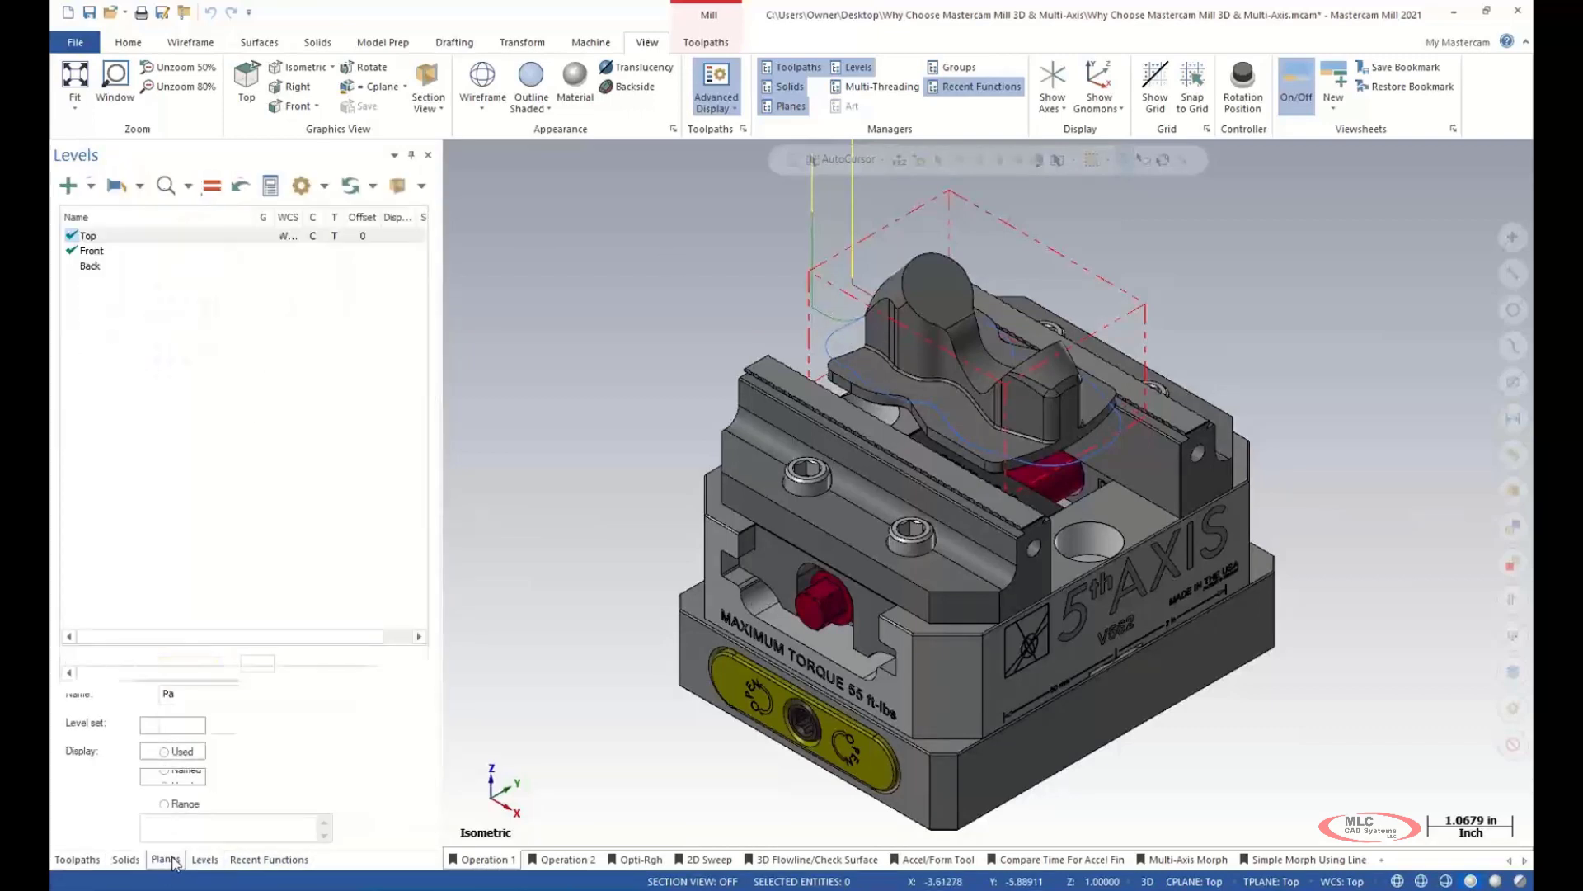
click(77, 860)
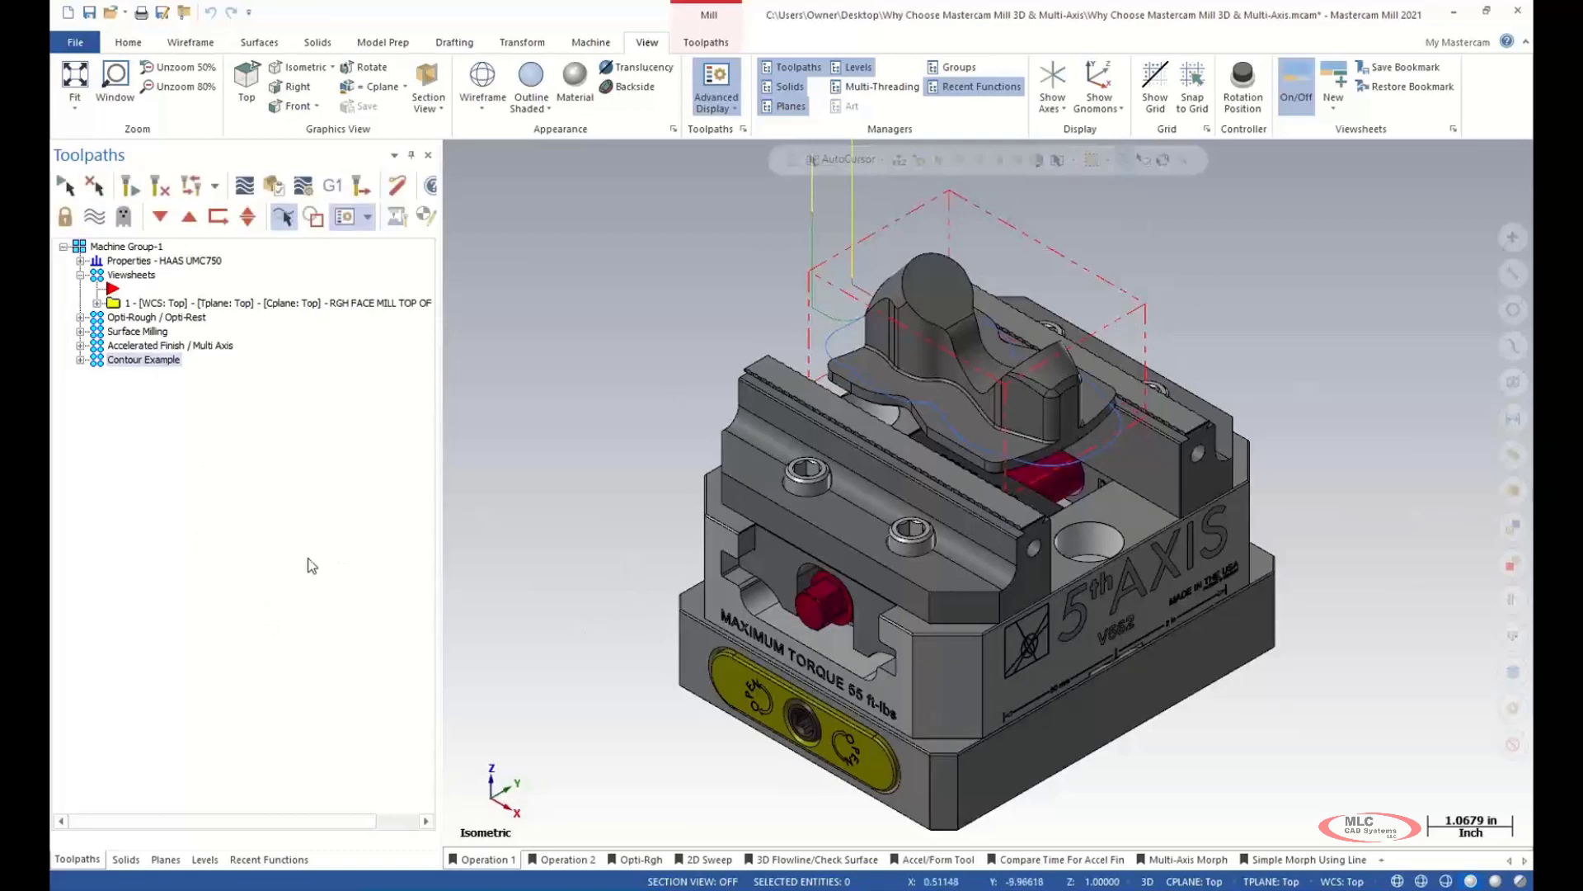
- Select the RGH FACE MILL TOP OF PART - OP1 operation to show its toolpath over the part
key(ctrl)
key(ctrl)
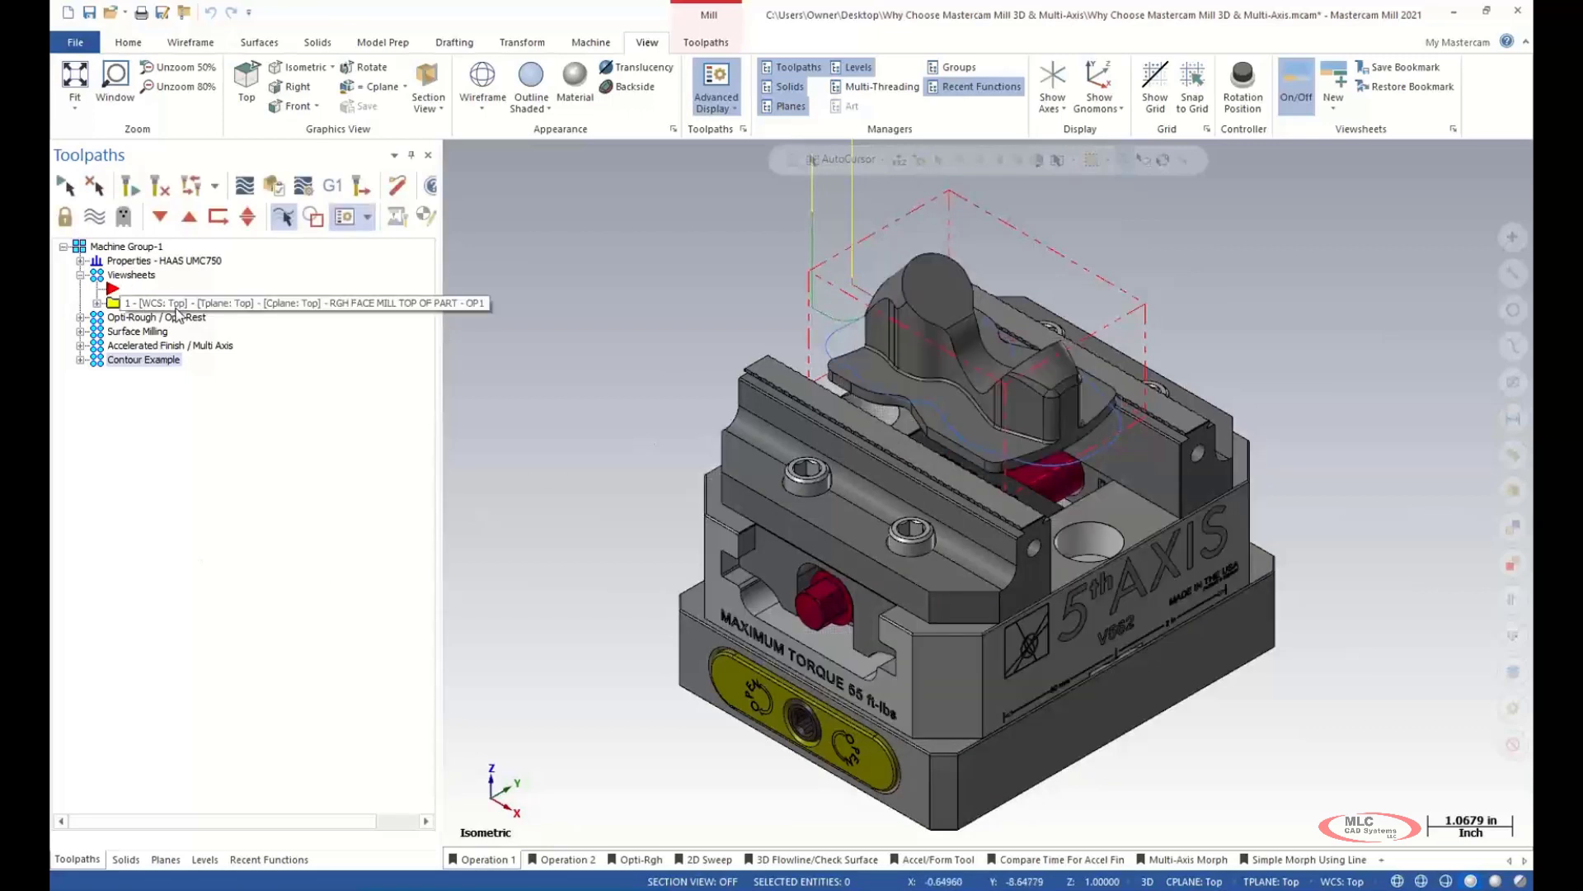
click(363, 302)
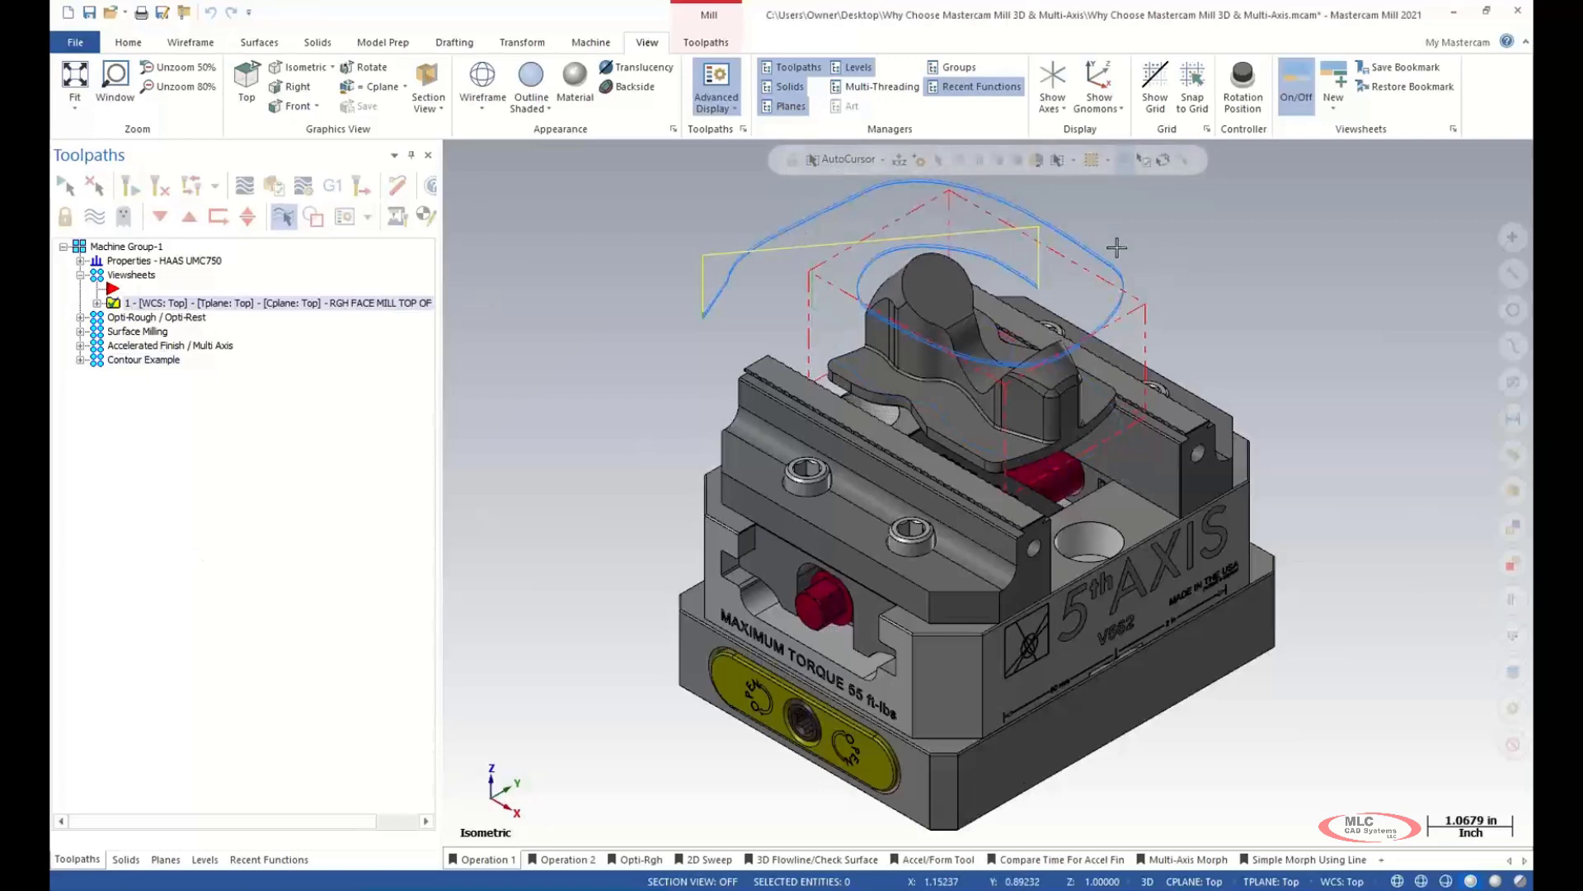
scroll(812, 487, down, 1)
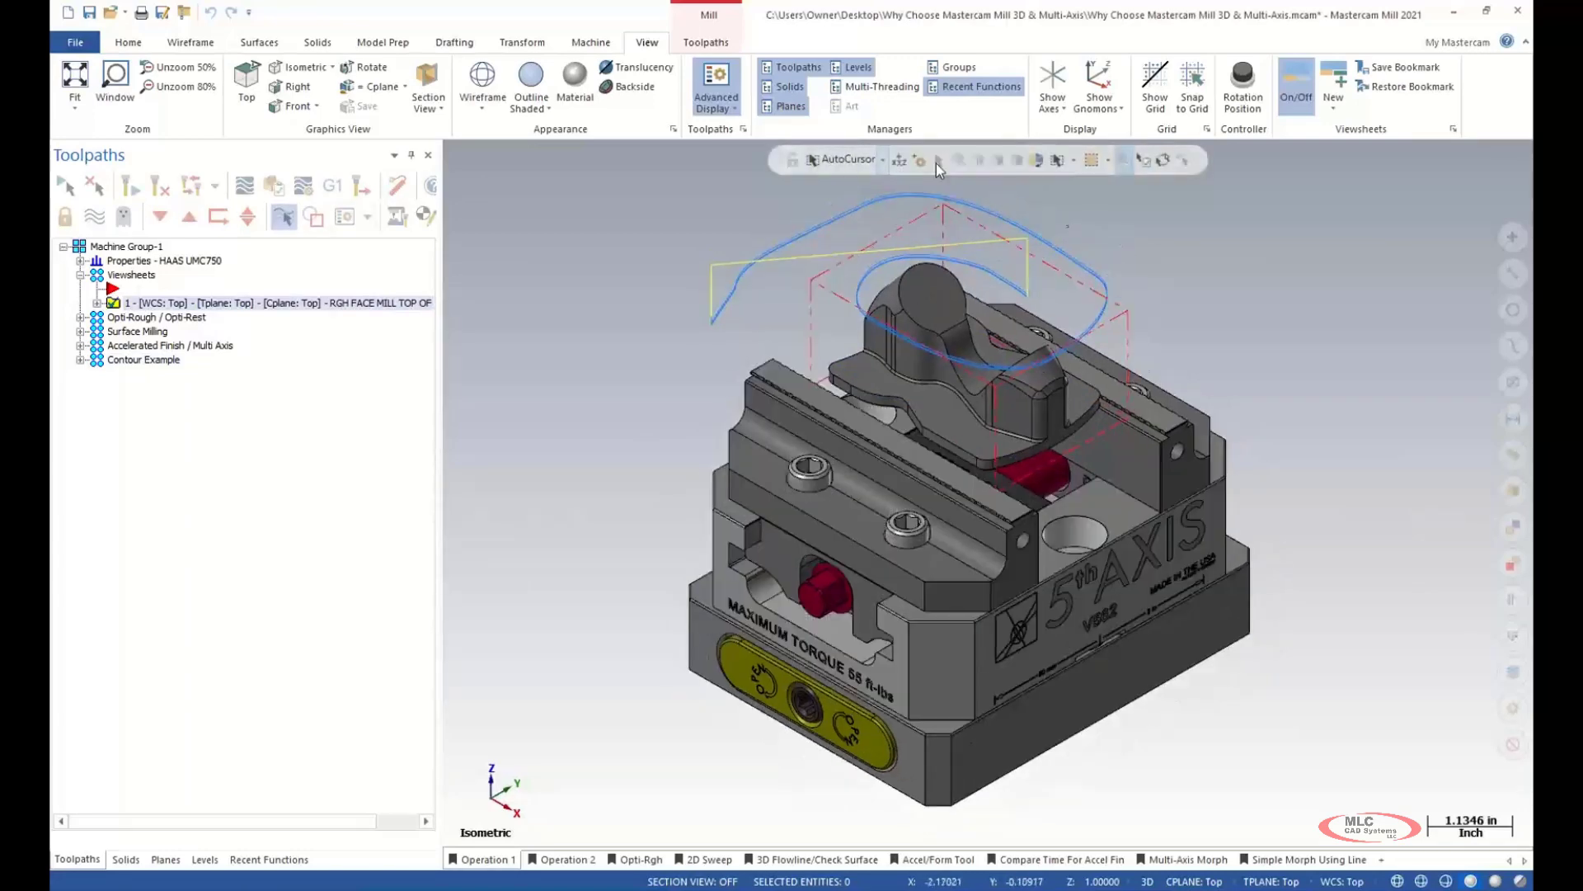
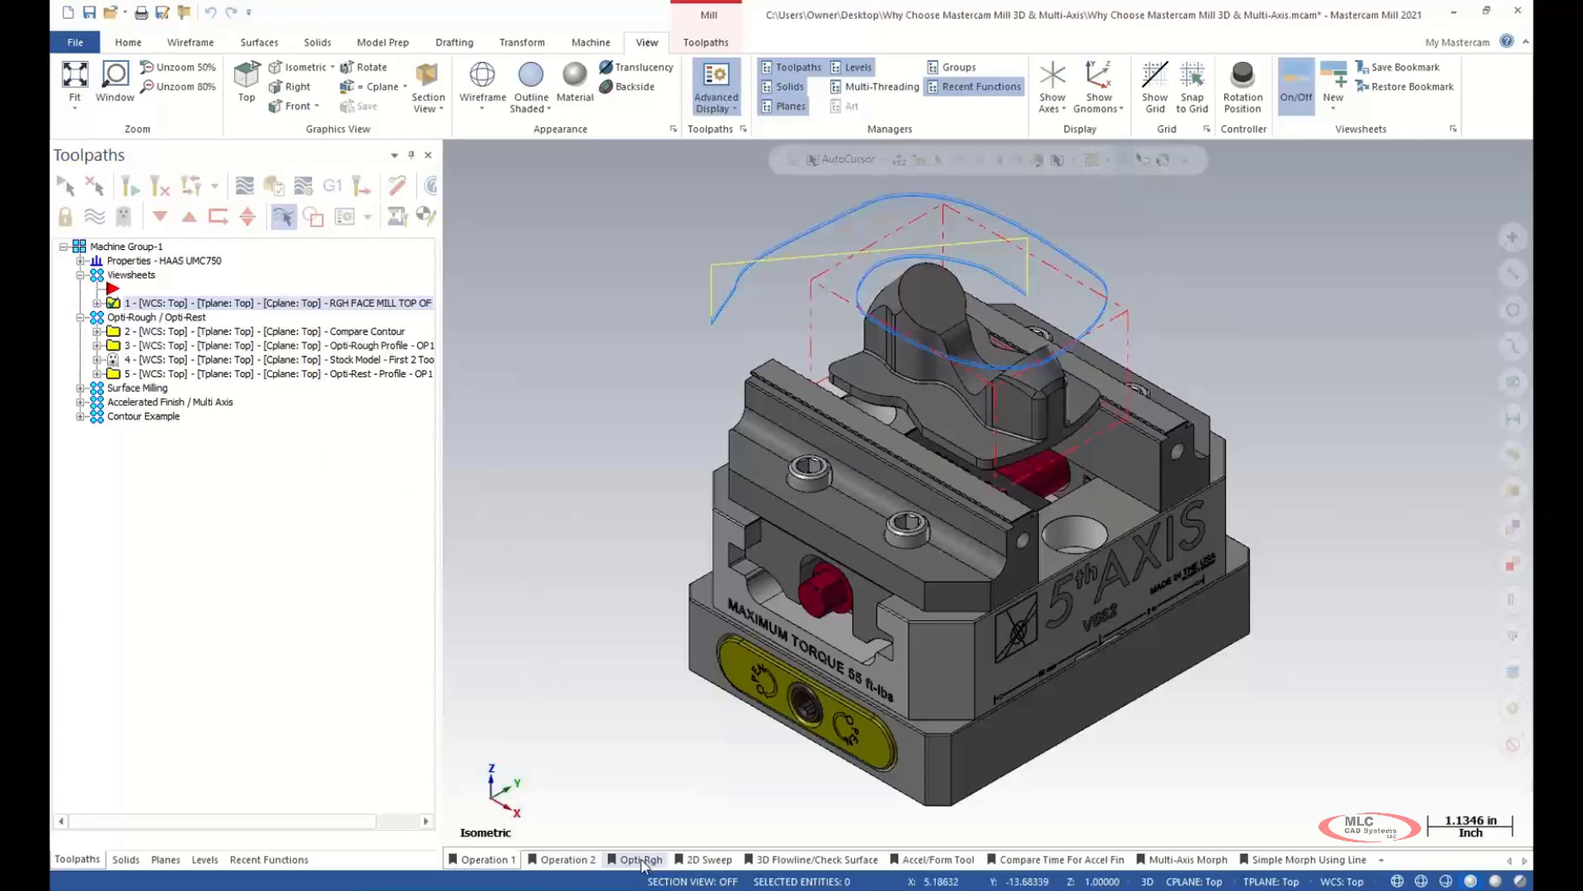
- Switch to the Opti-Rgh viewsheet and select the Compare Contour operation to show its toolpath
click(642, 860)
click(137, 332)
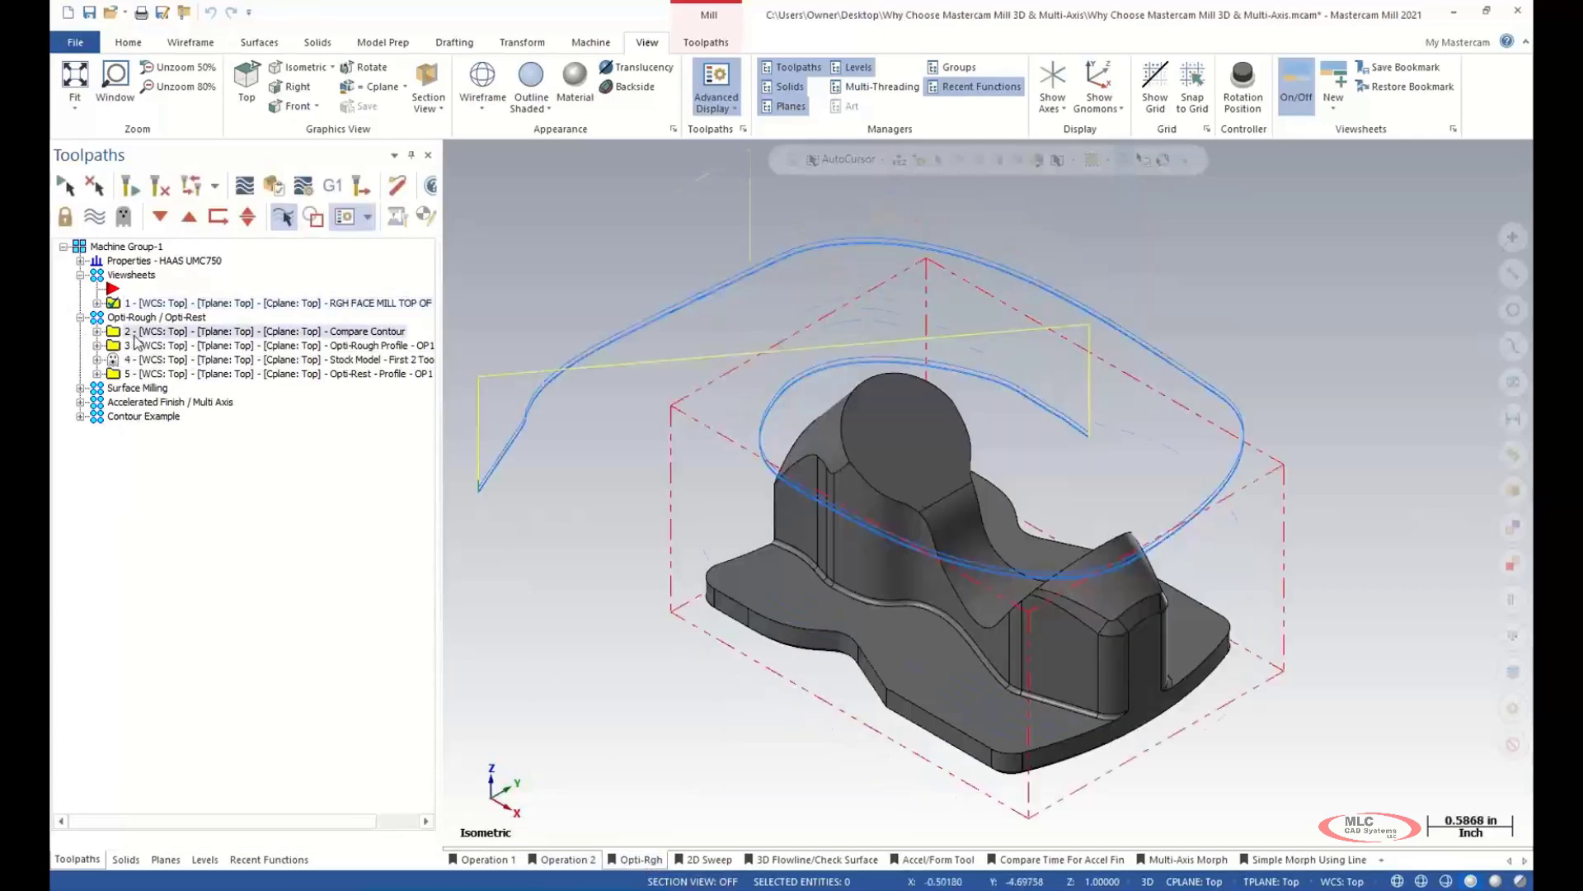
scroll(1055, 675, down, 1)
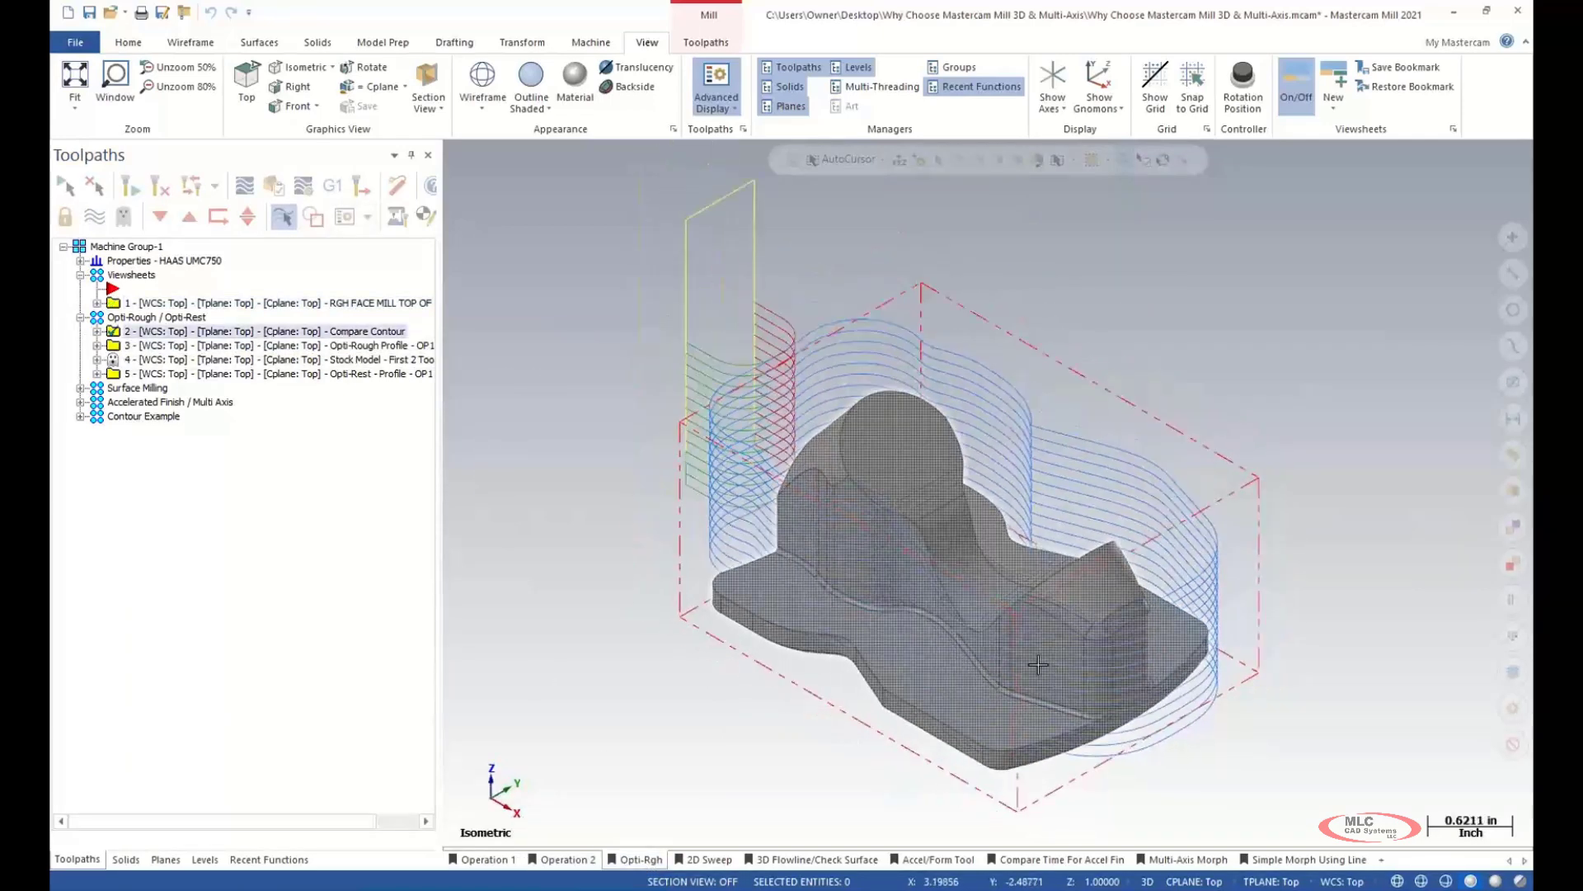
- Inspect the Compare Contour toolpath around the part with the stock boundary displayed, finishing in the isometric view
click(705, 42)
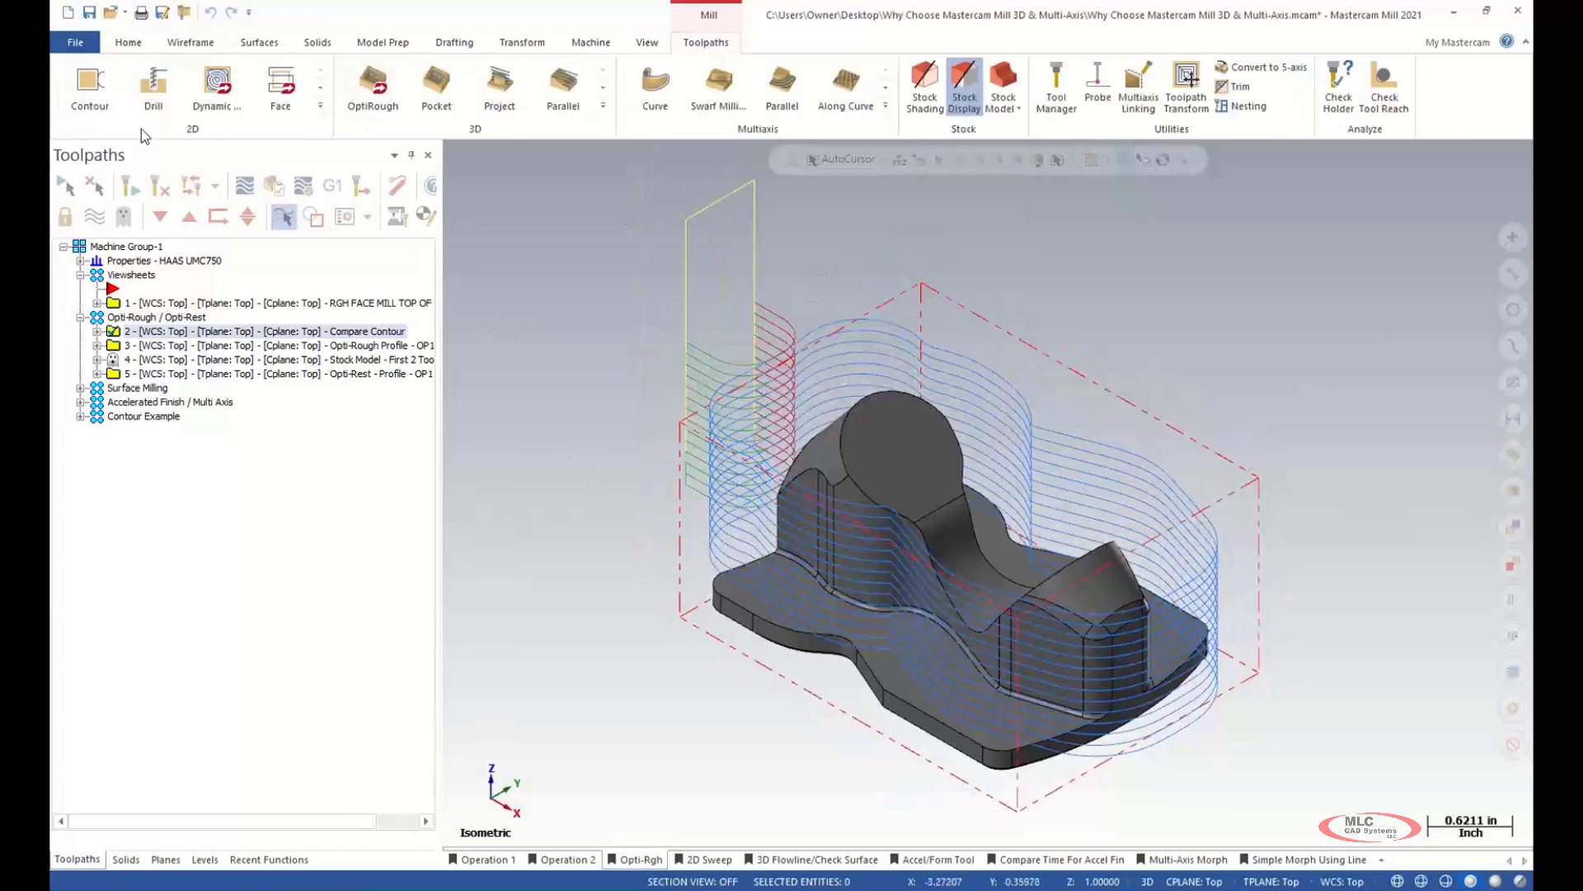
click(964, 87)
mouse_move(1063, 334)
middle_down()
mouse_move(1040, 425)
mouse_move(1098, 327)
middle_up()
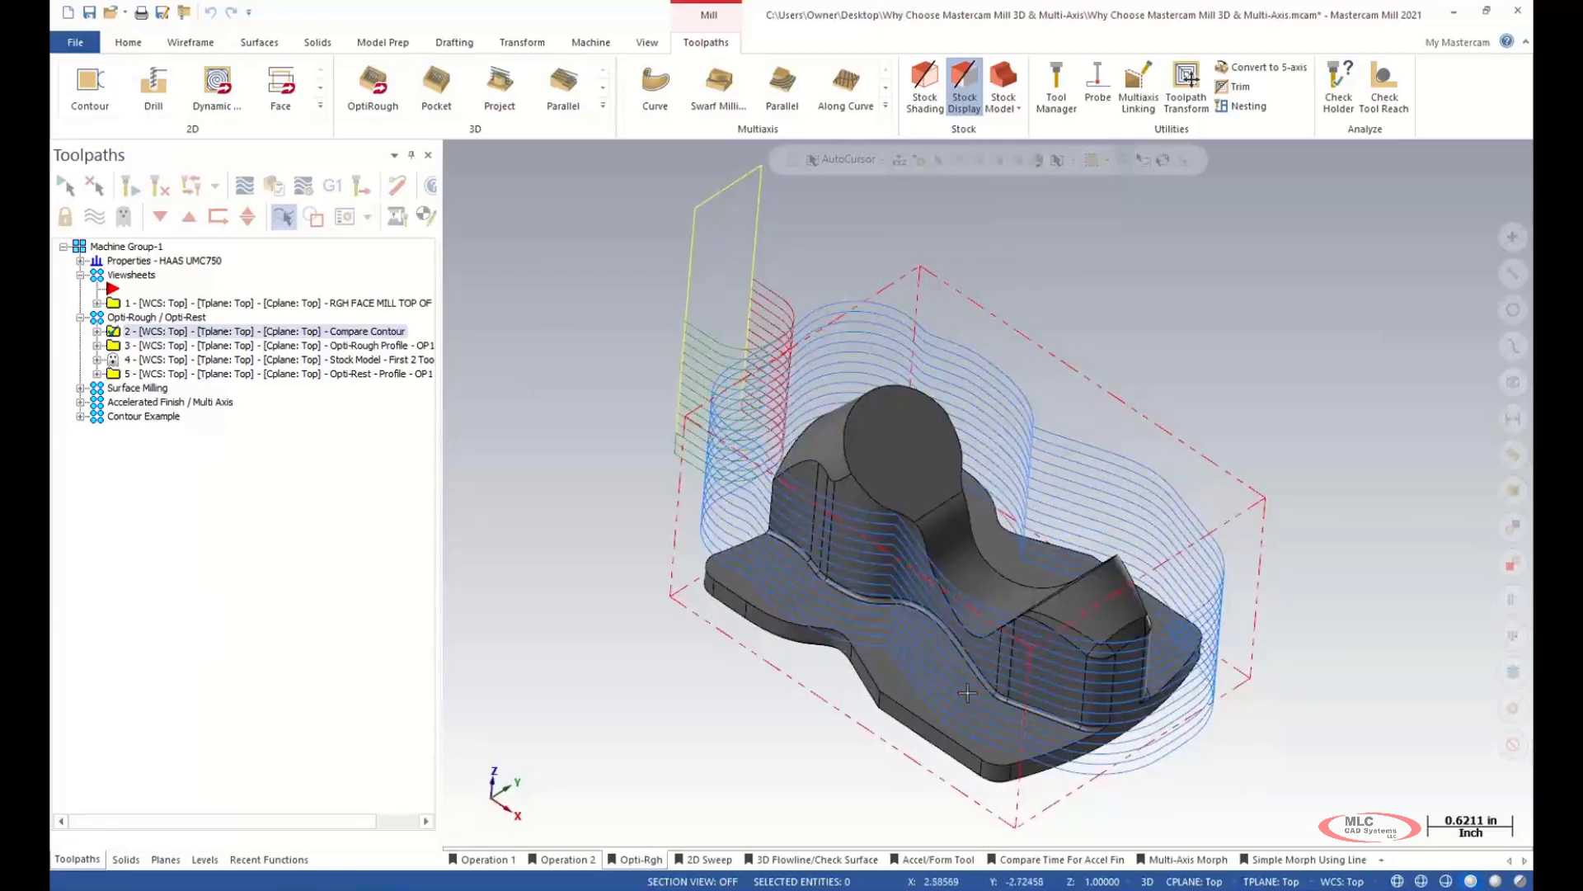
middle_drag(1102, 400, 1193, 474)
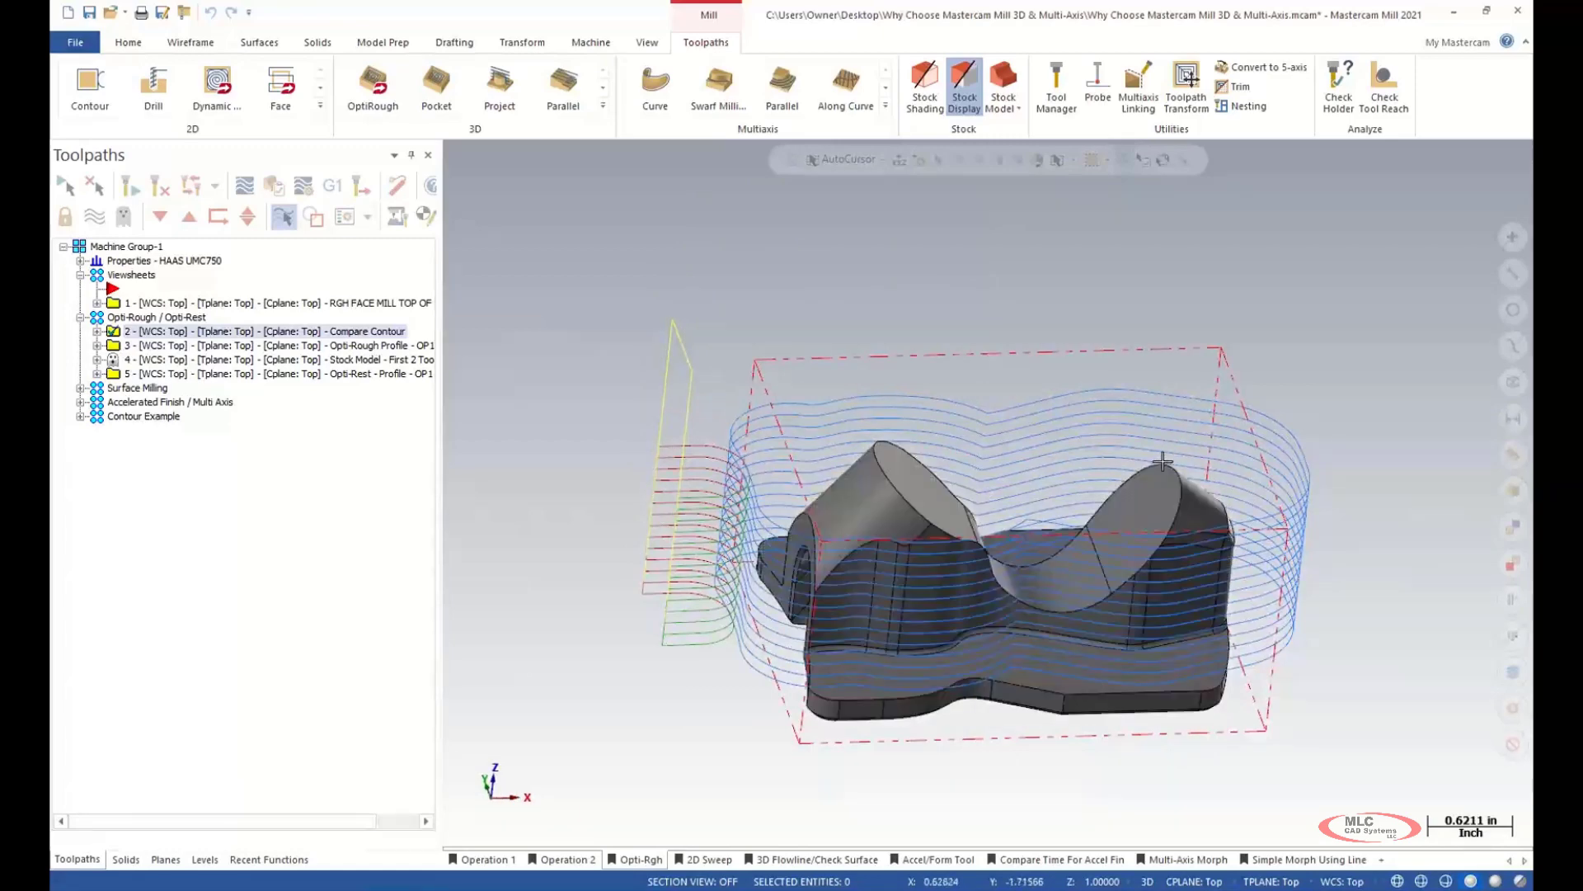
mouse_move(1025, 589)
middle_down()
mouse_move(931, 483)
mouse_move(940, 368)
middle_up()
right_click(872, 332)
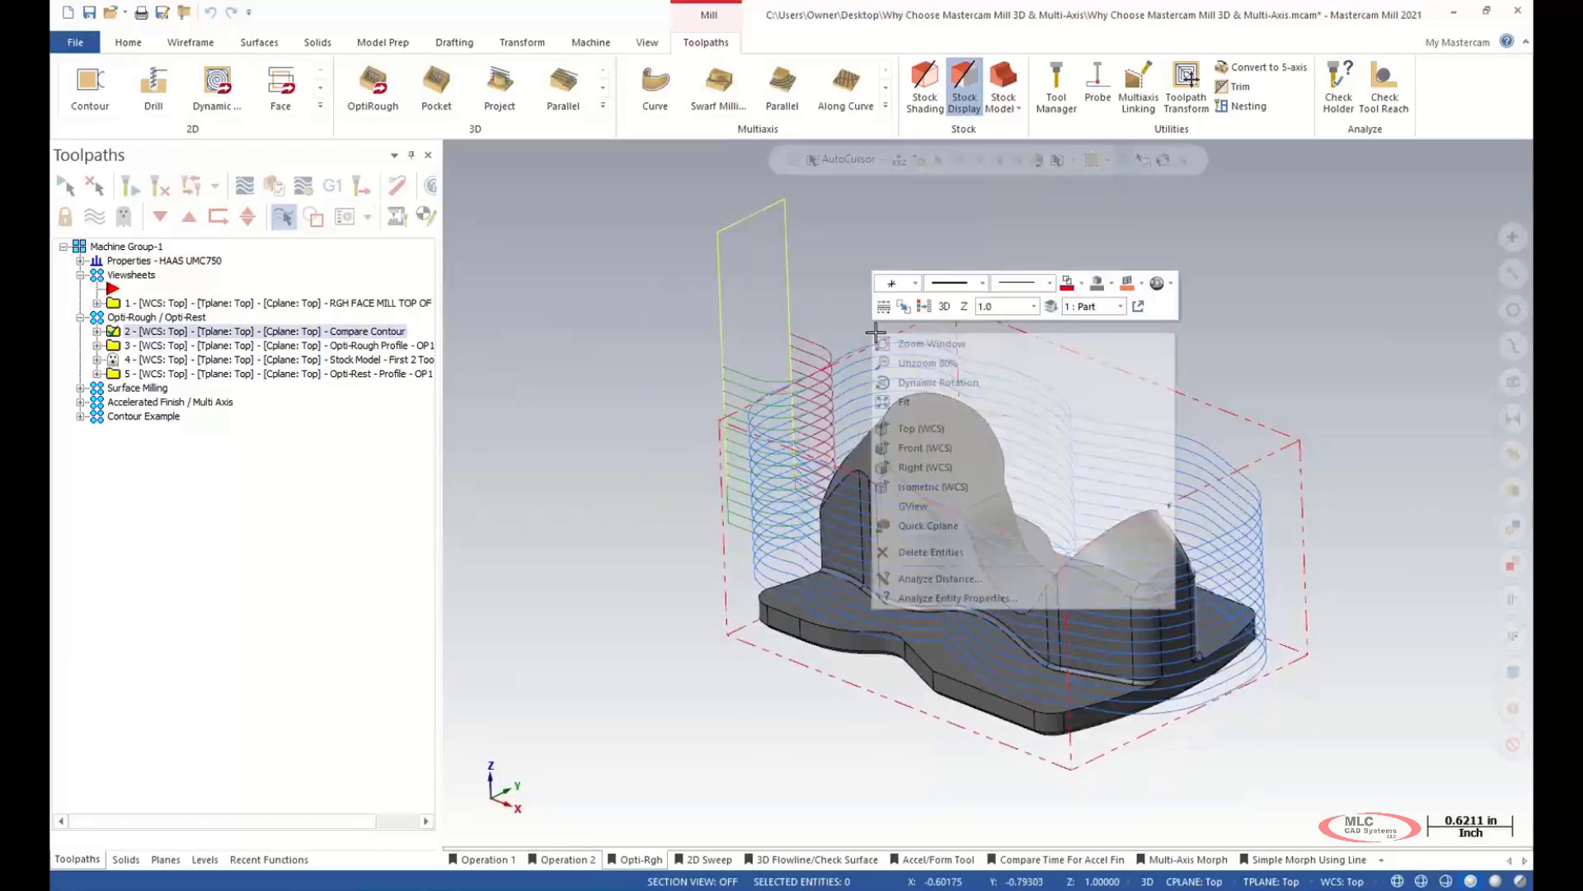
click(936, 486)
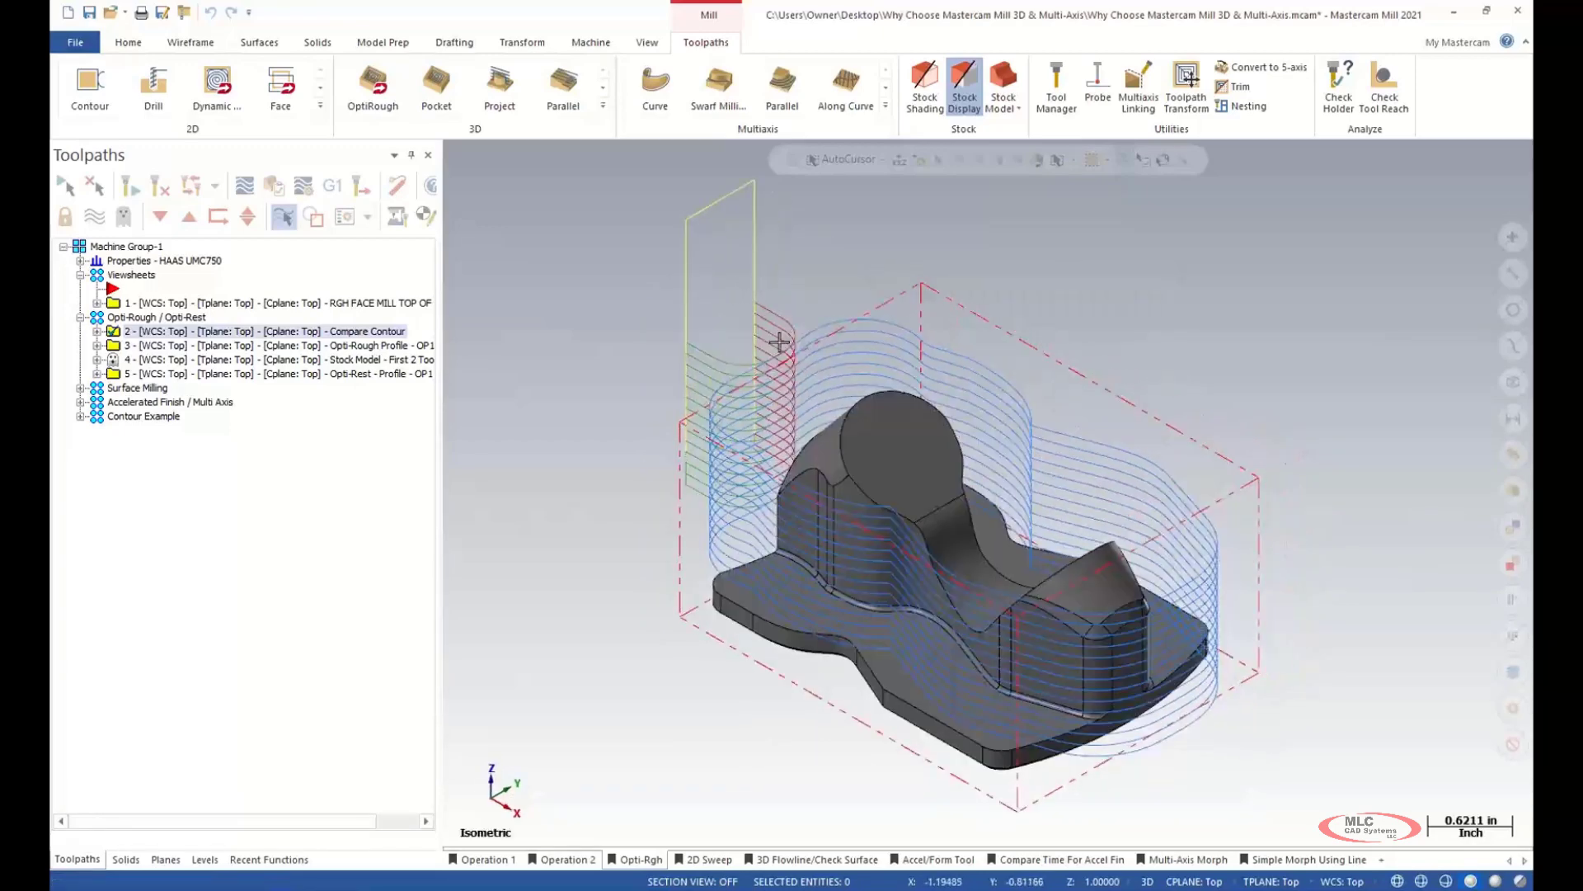
- Compare the Opti-Rough Profile and Compare Contour toolpaths, and check Compare Contour's cycle time in the Backplot information
click(344, 346)
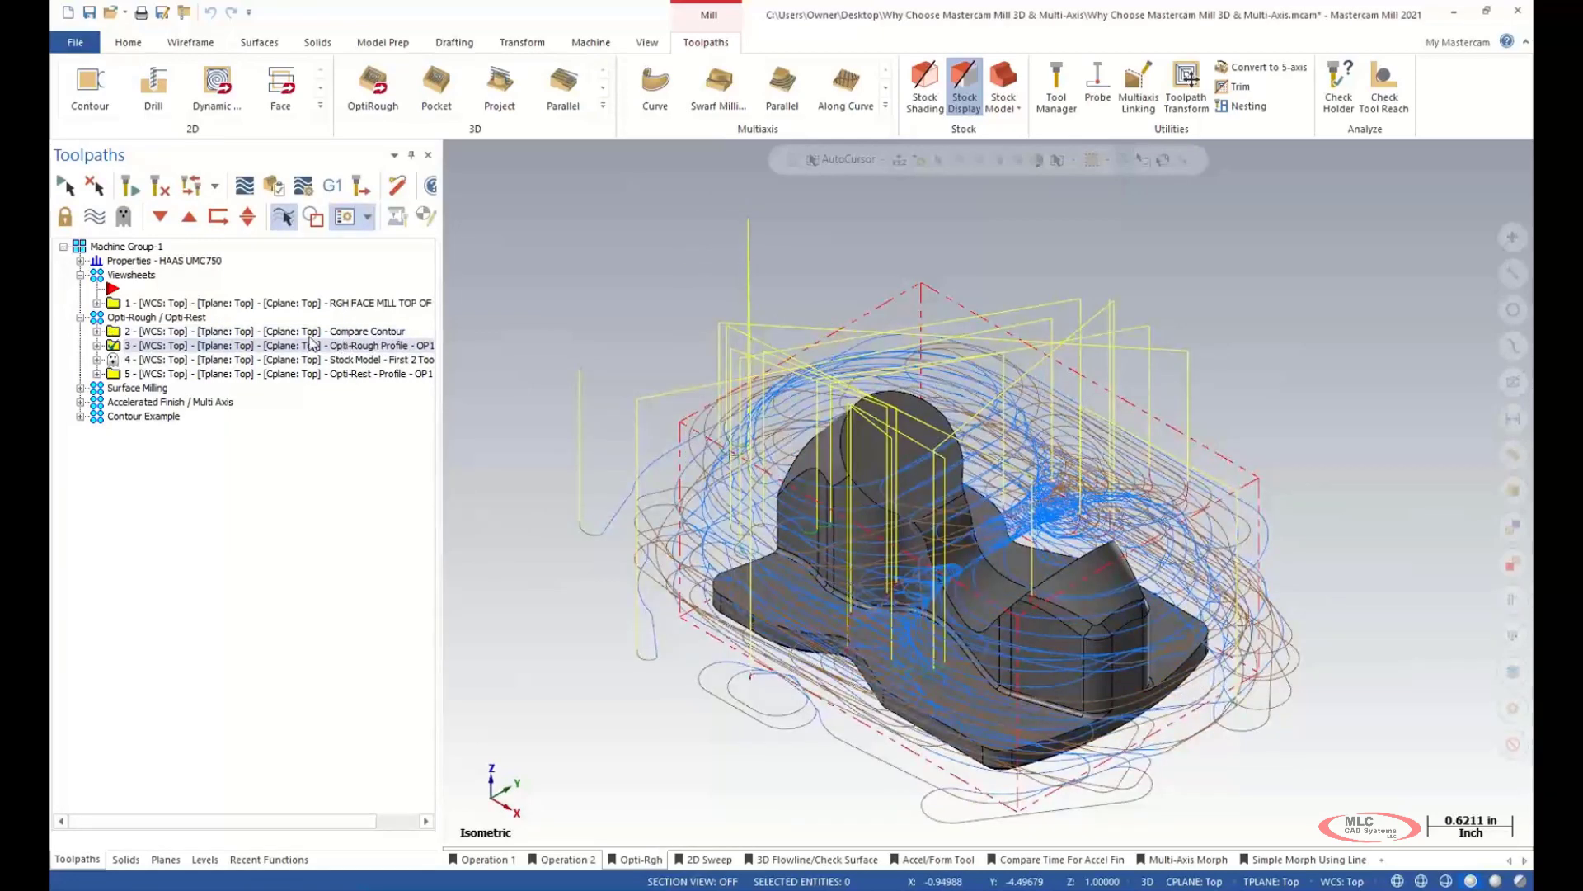
click(309, 332)
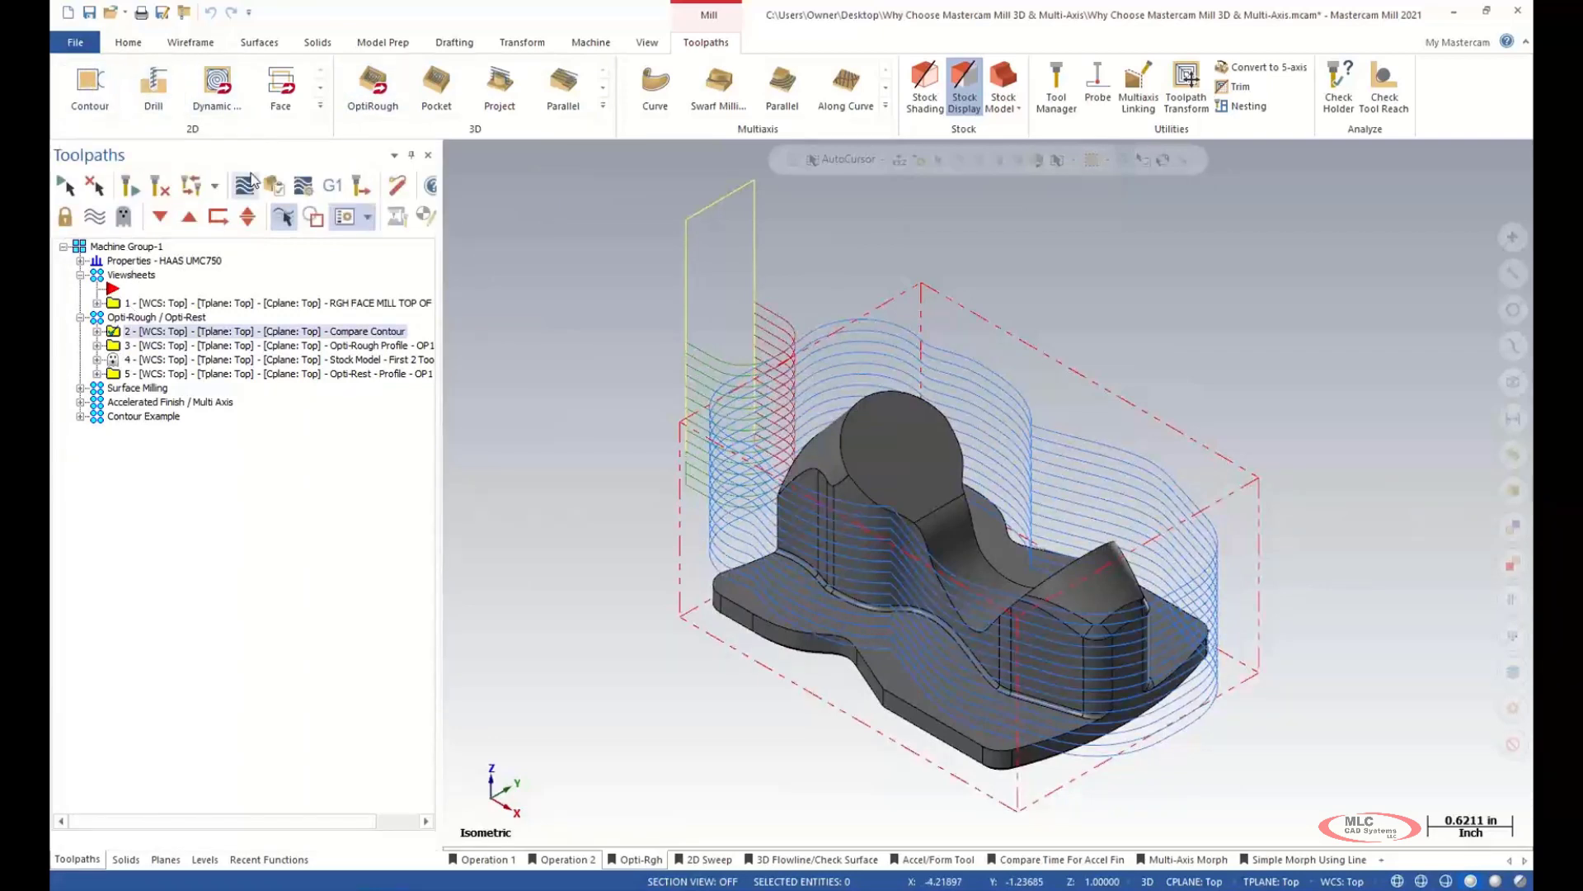
click(249, 181)
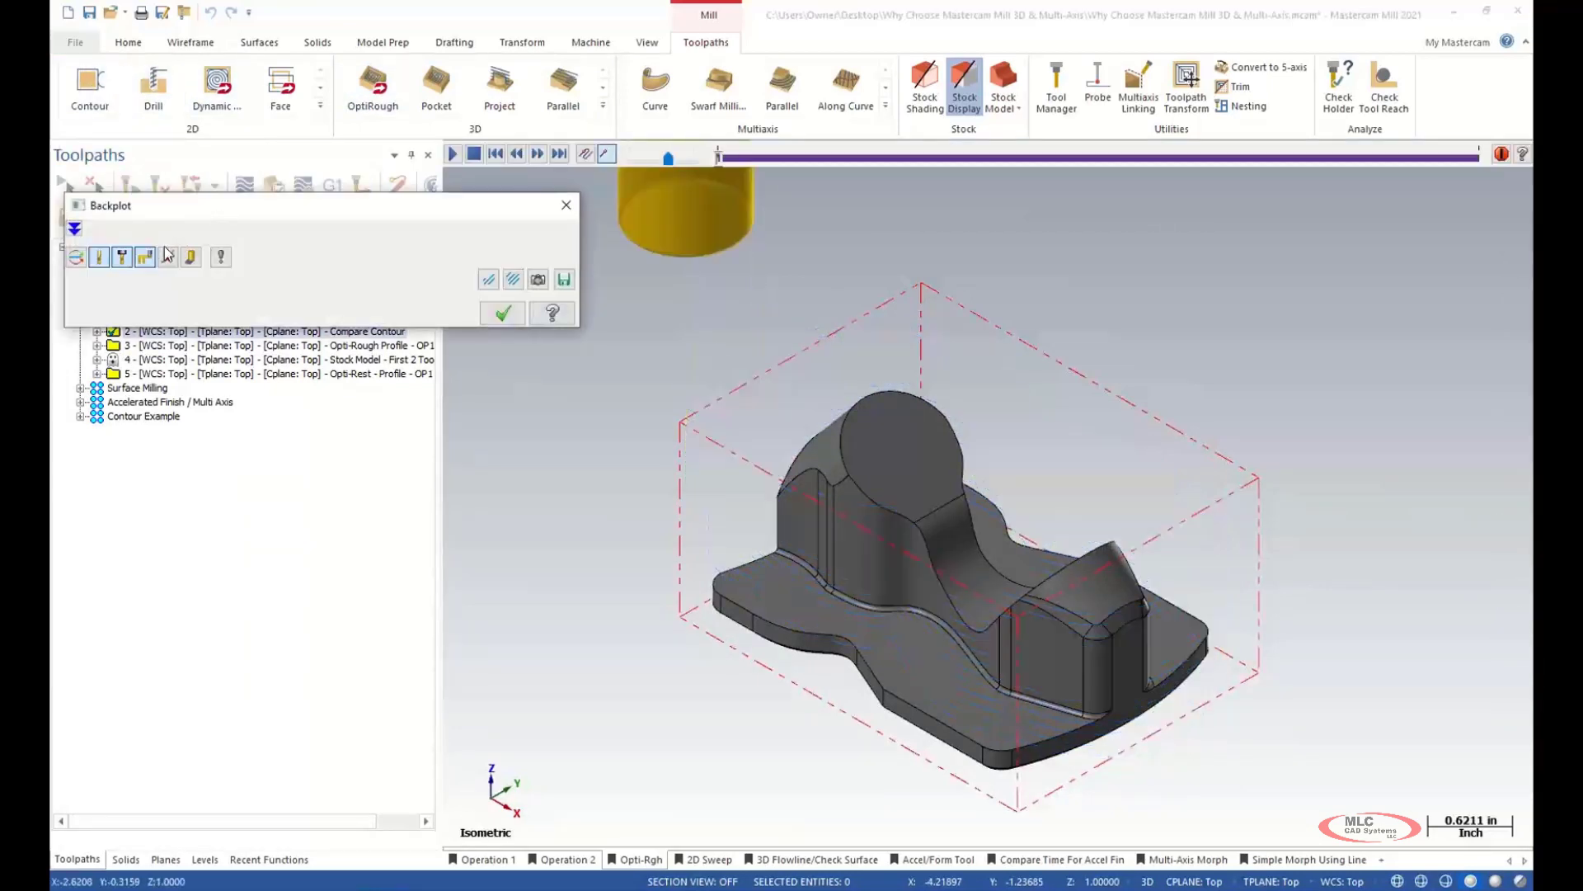
click(74, 228)
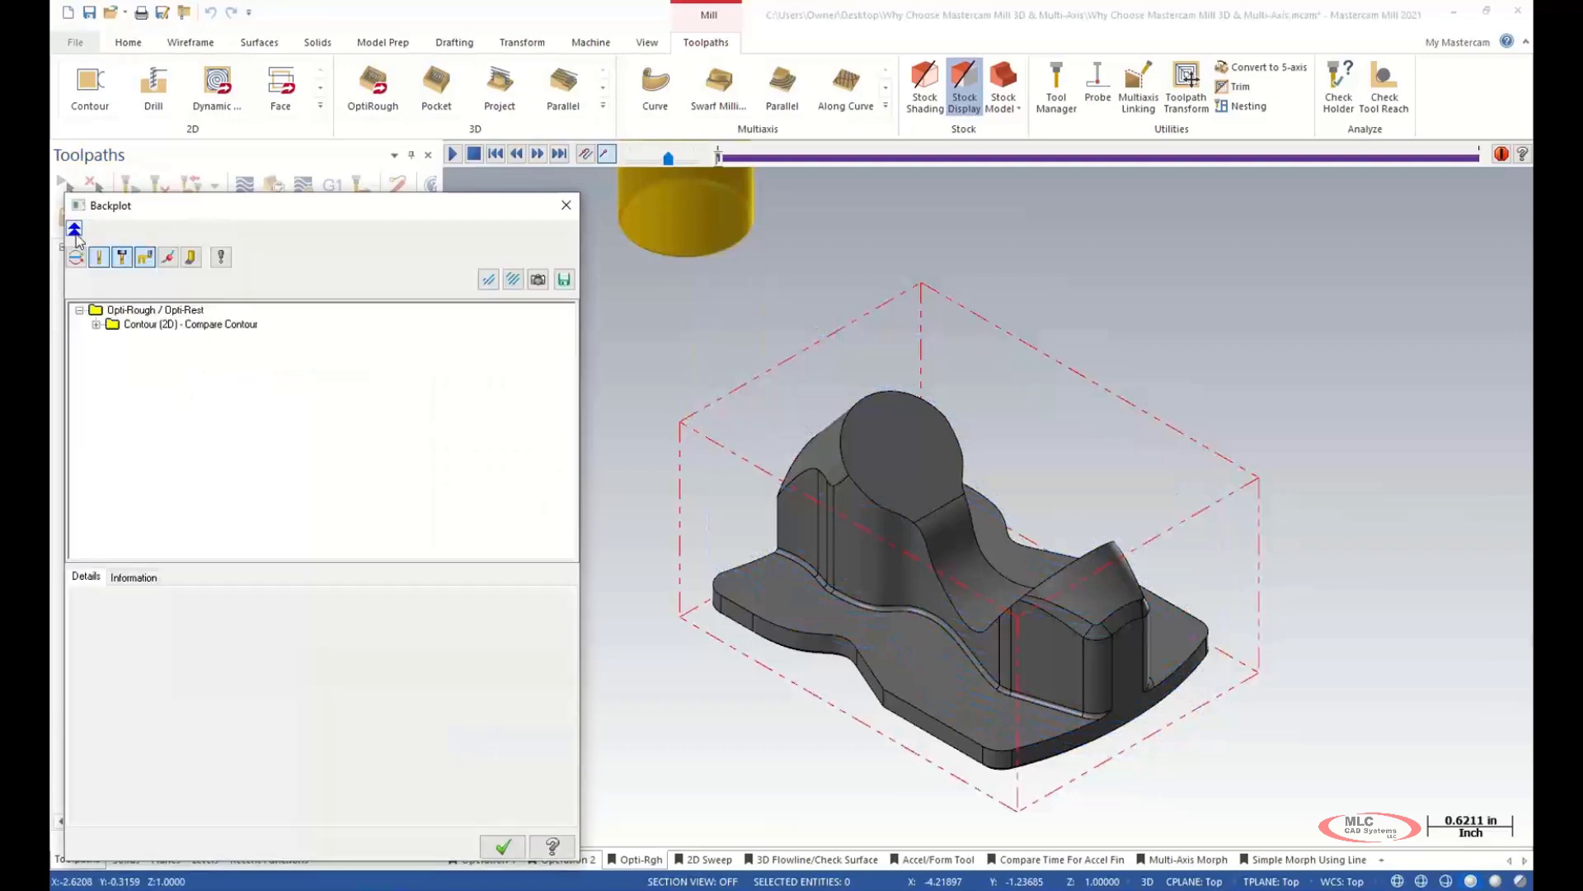
click(150, 579)
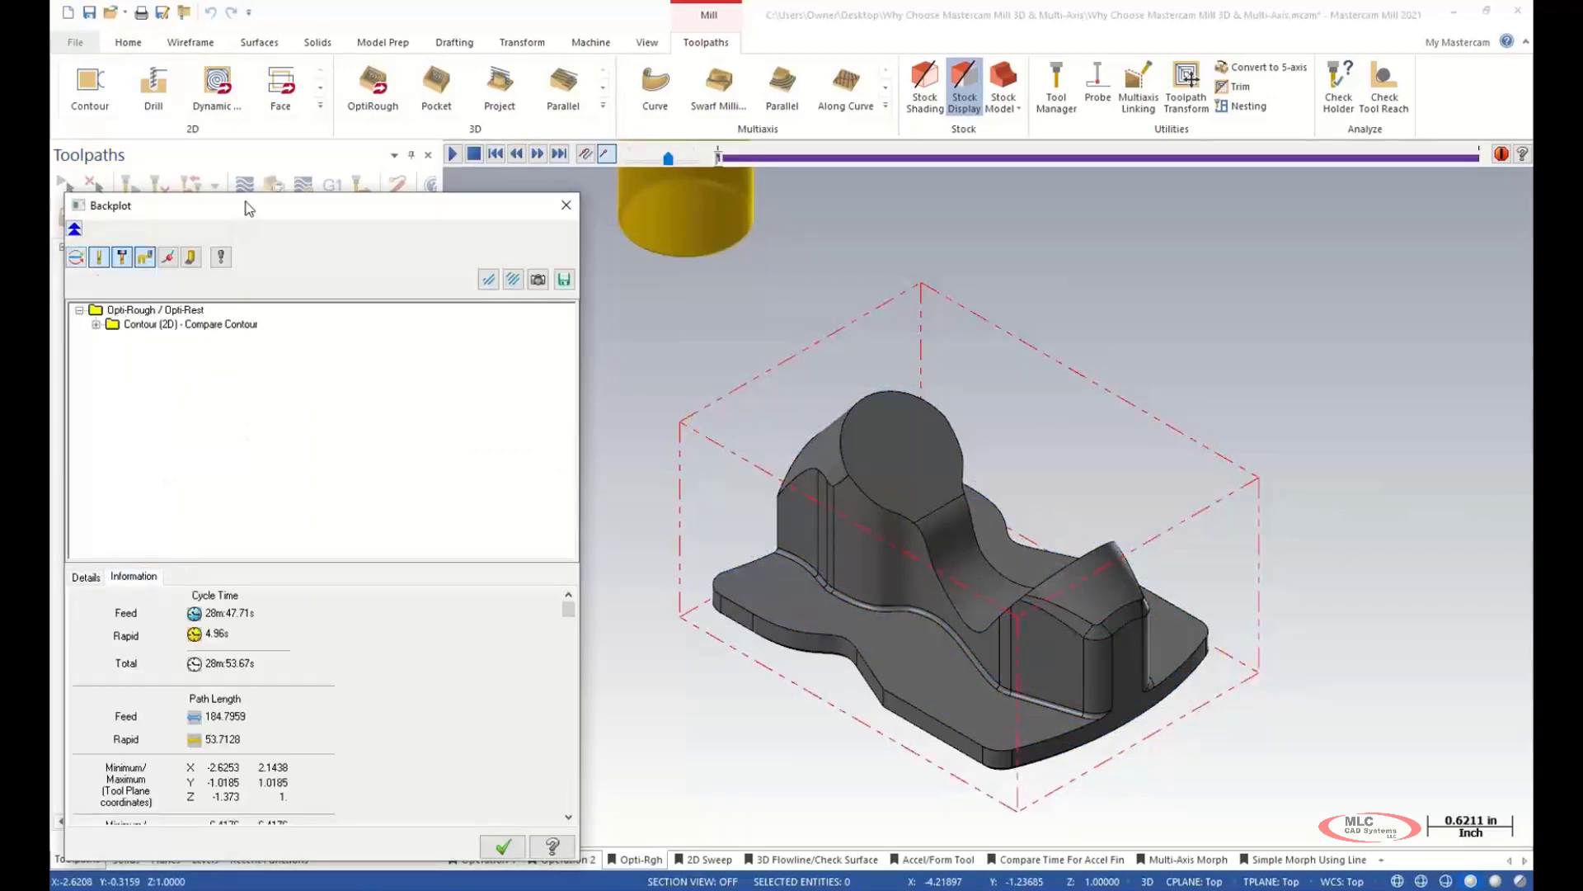
drag(249, 208, 261, 109)
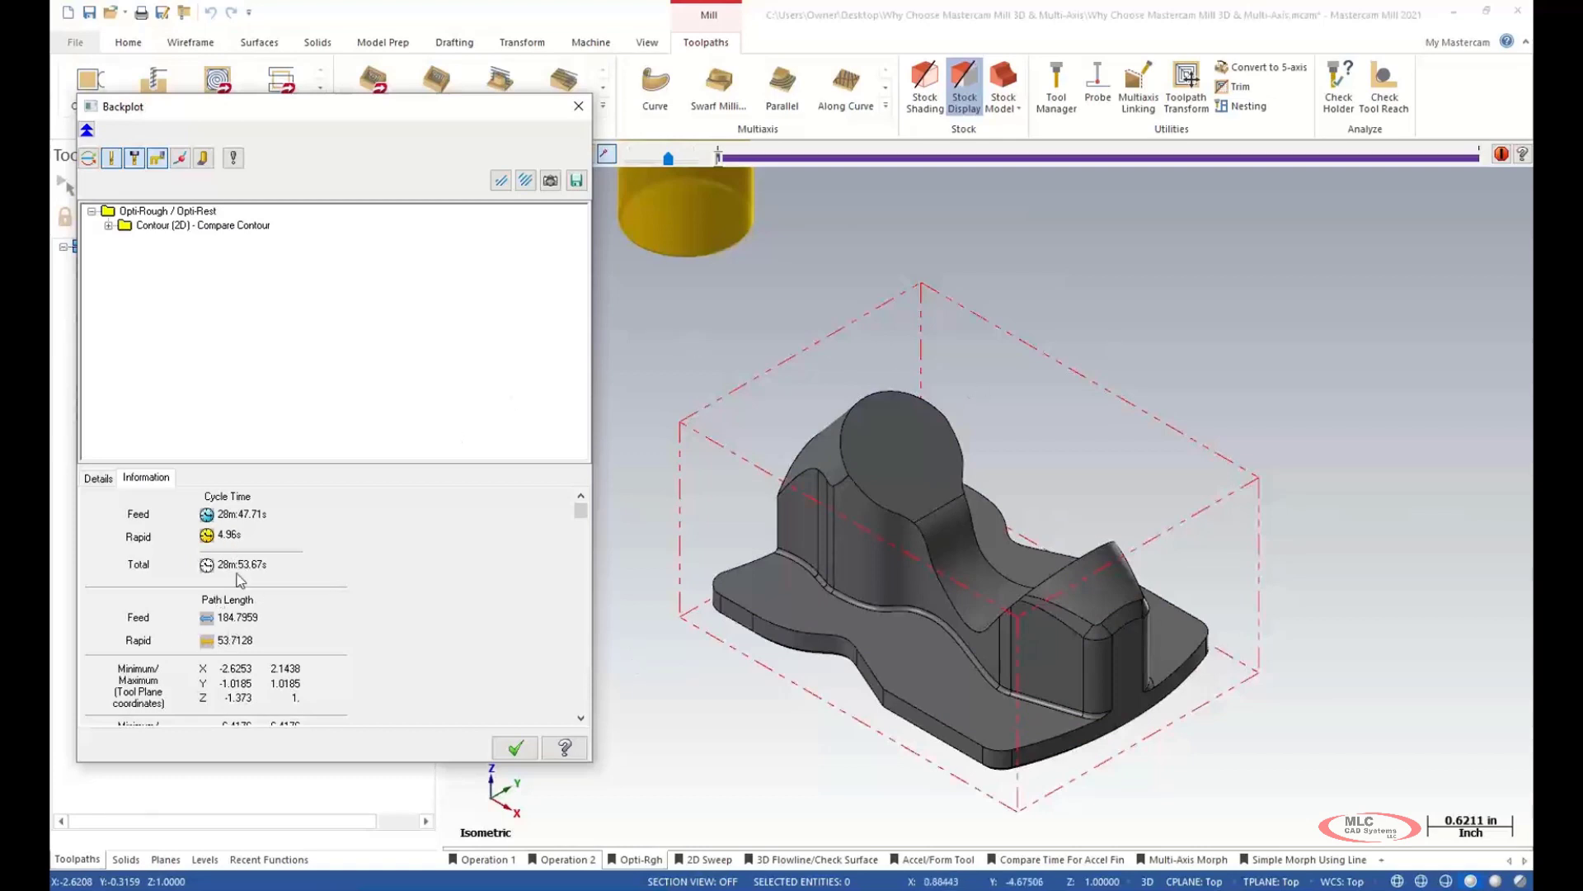
click(516, 749)
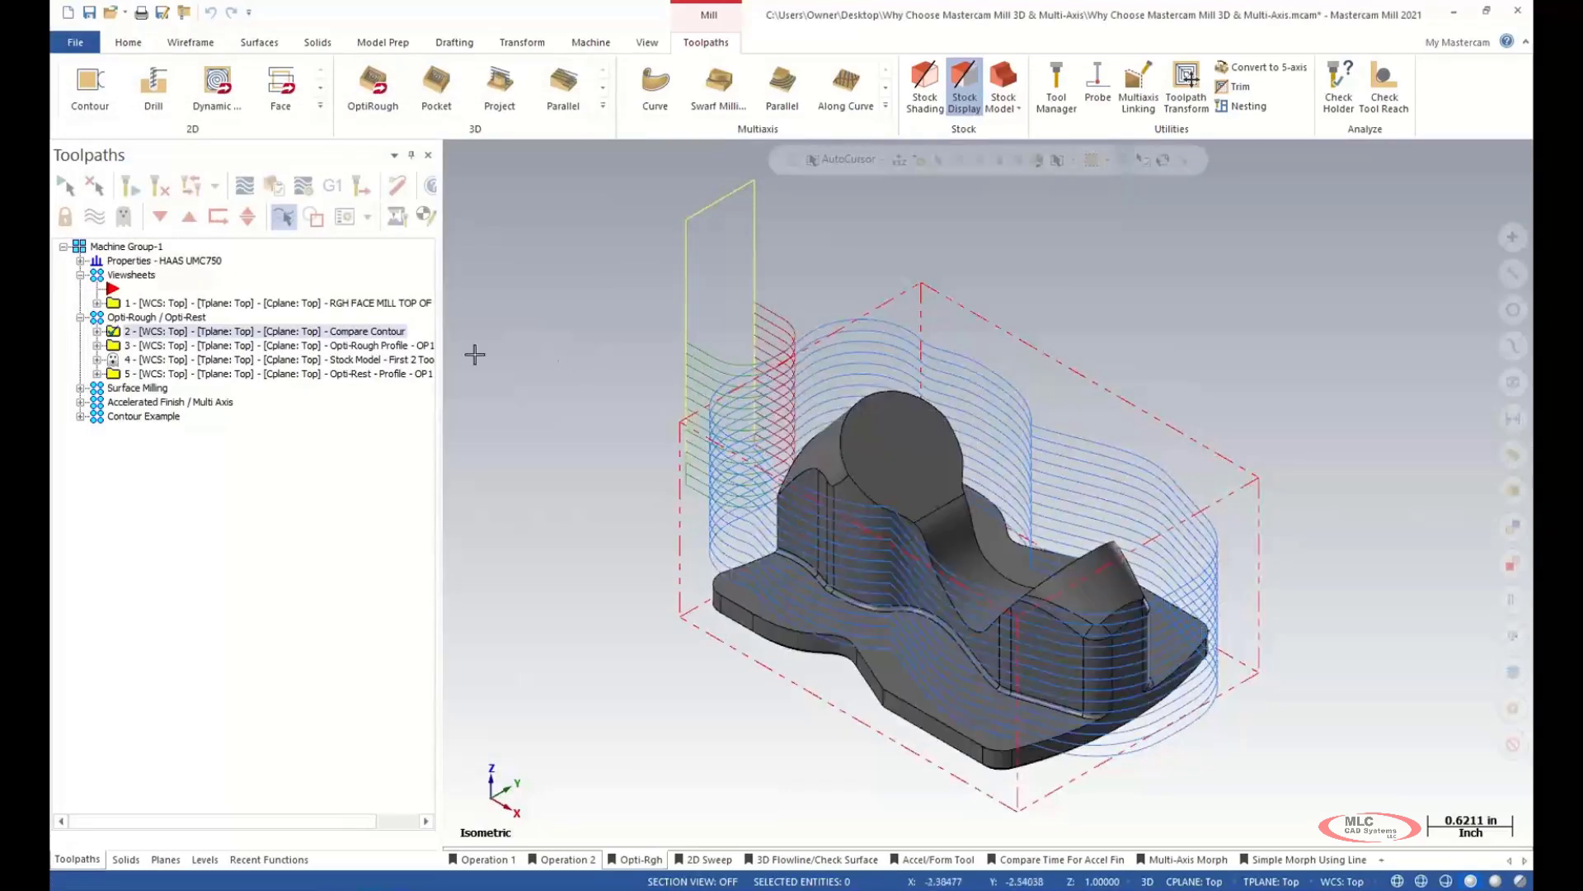
- Examine the stepdown and stepover in the cut parameters of the Opti-Rough Profile - OP1 operation
click(351, 350)
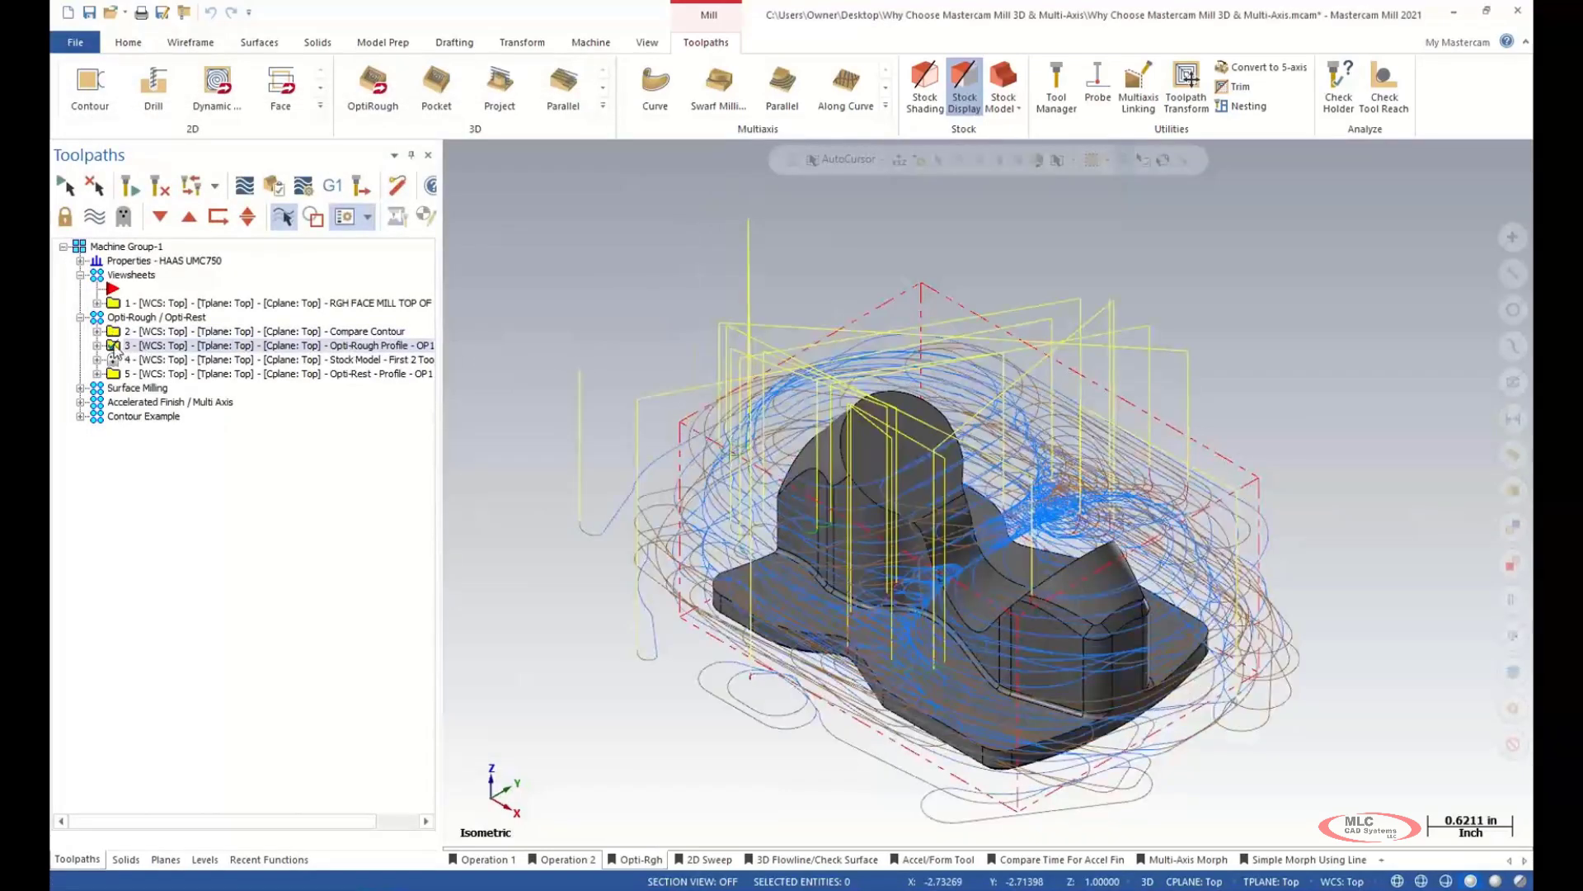
click(97, 347)
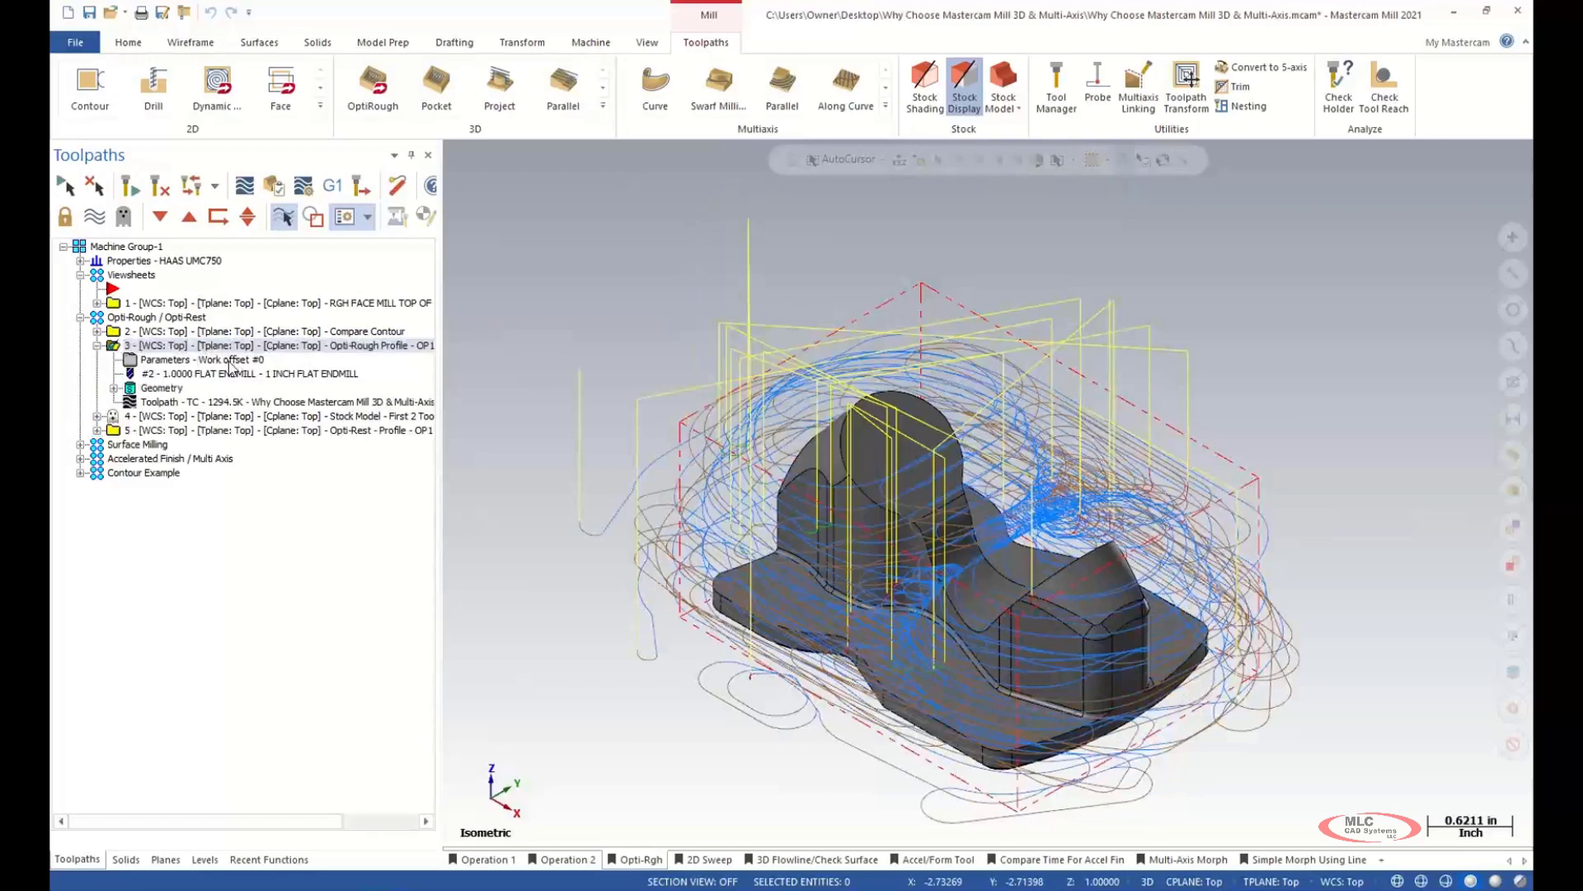
click(231, 360)
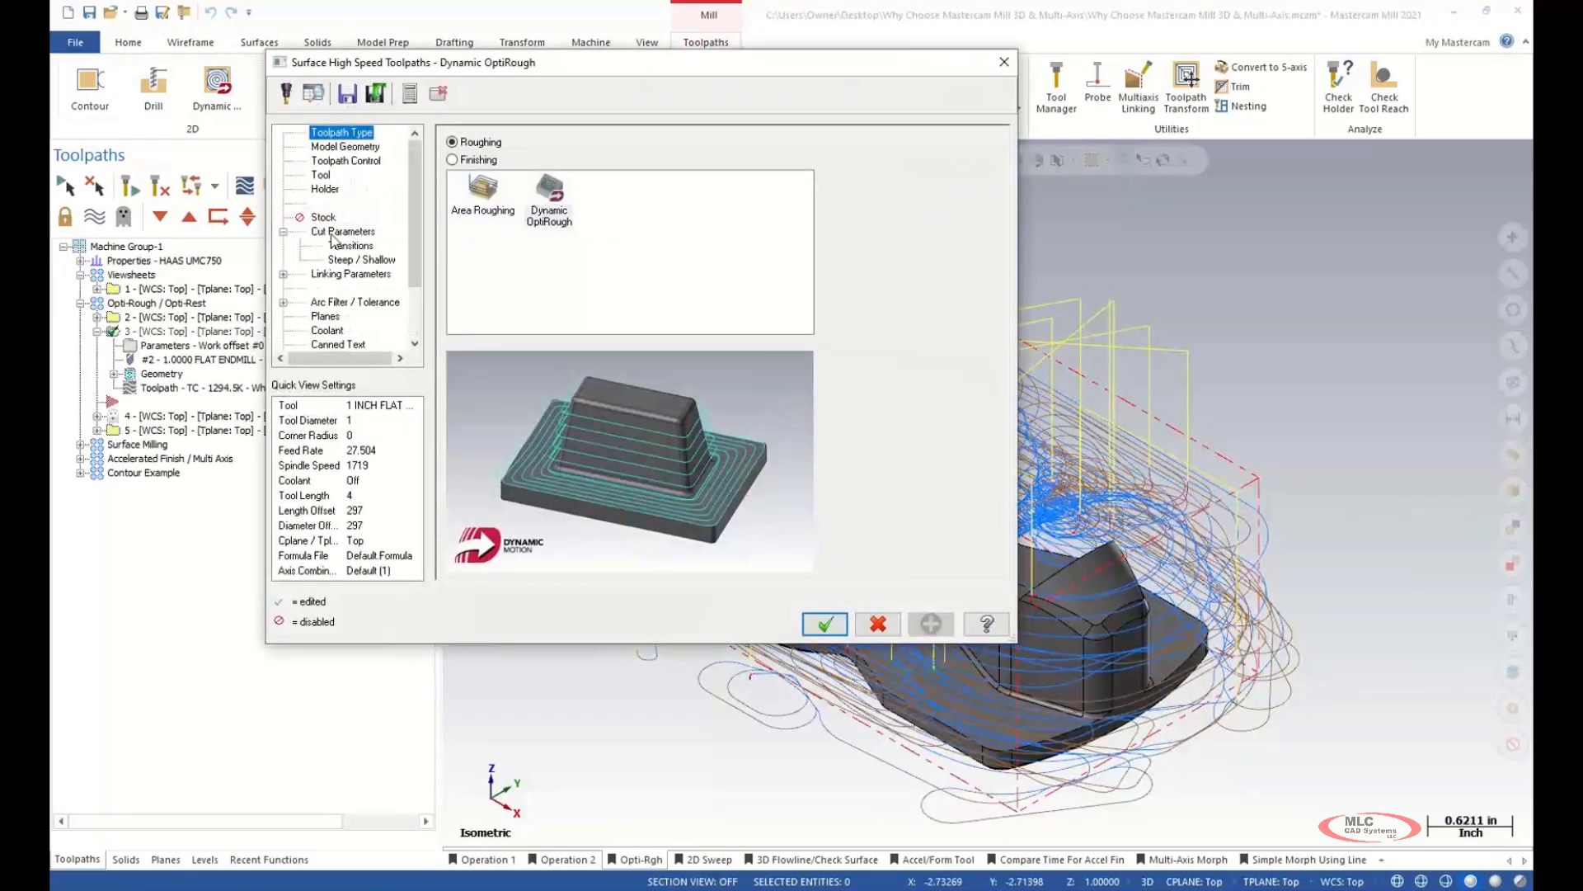
click(333, 235)
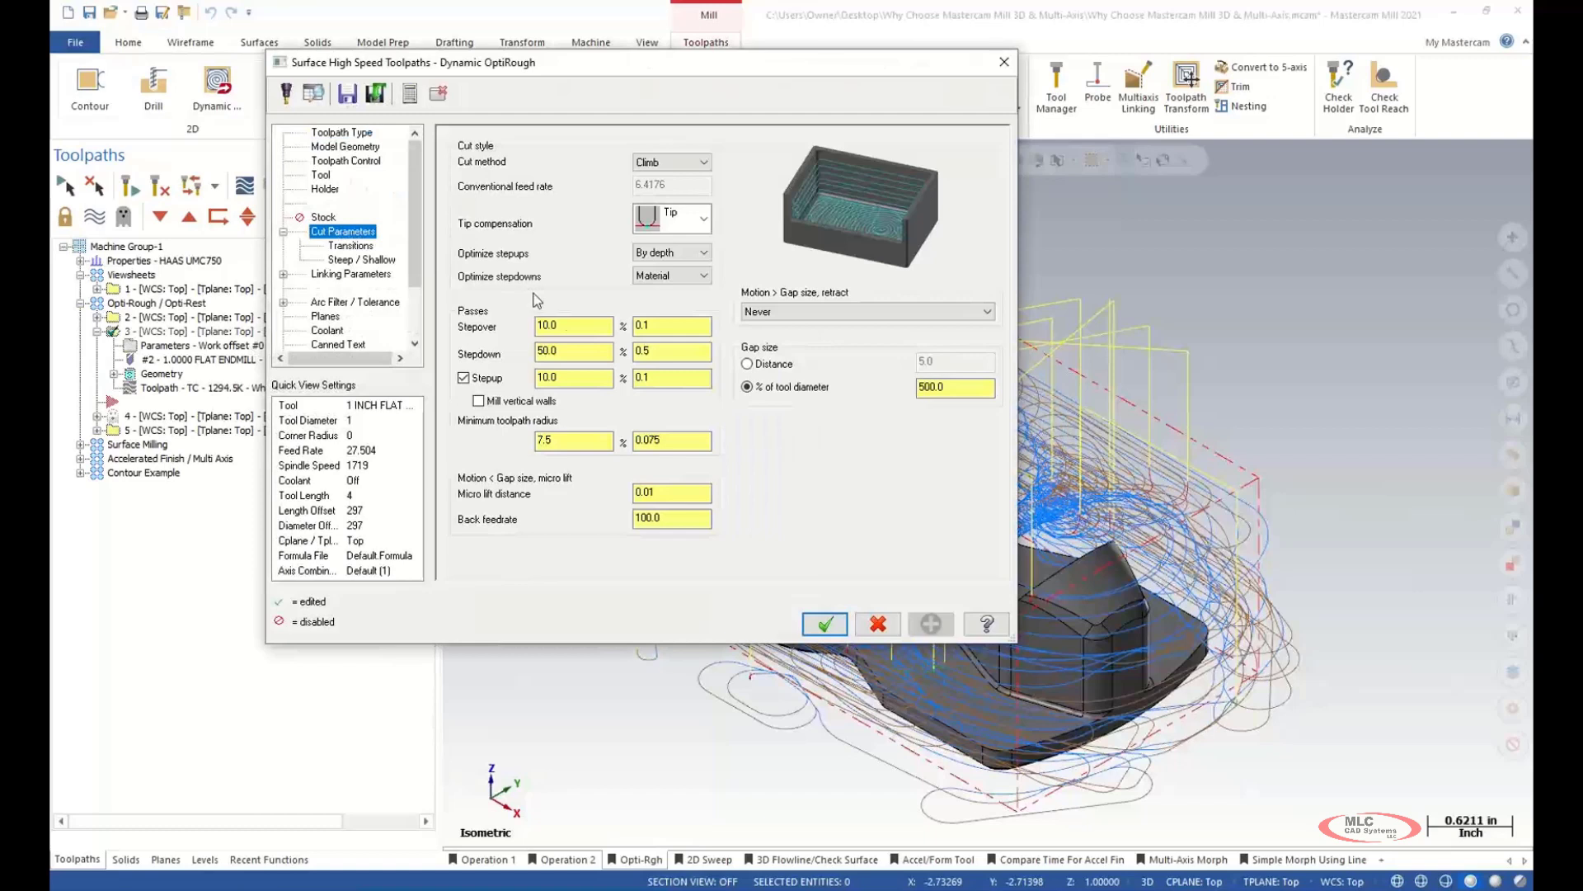
drag(672, 354, 626, 351)
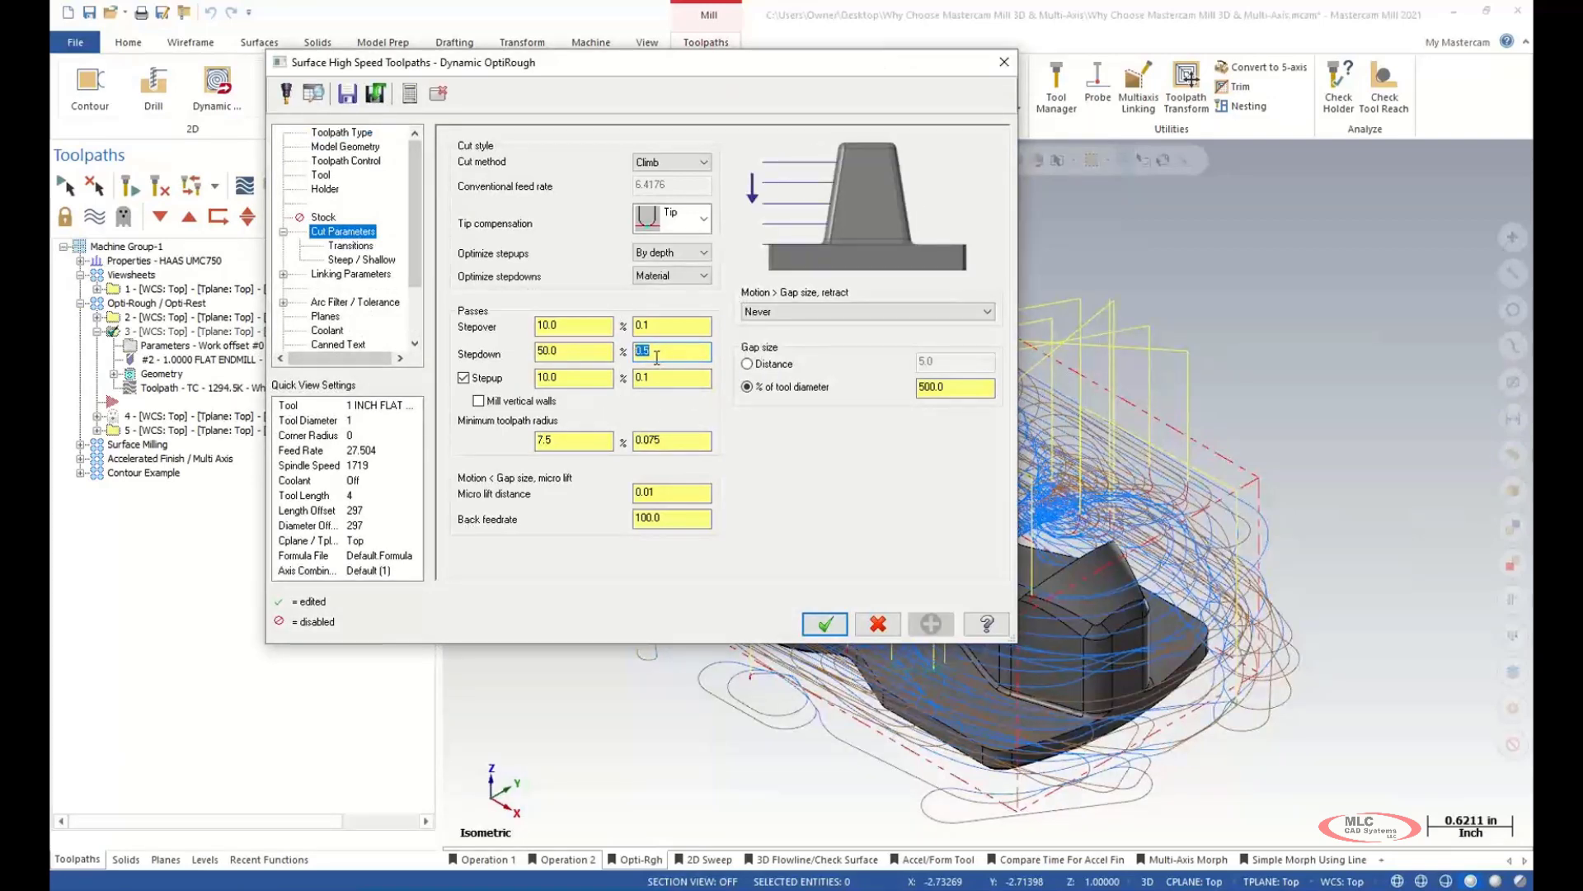
drag(569, 326, 536, 325)
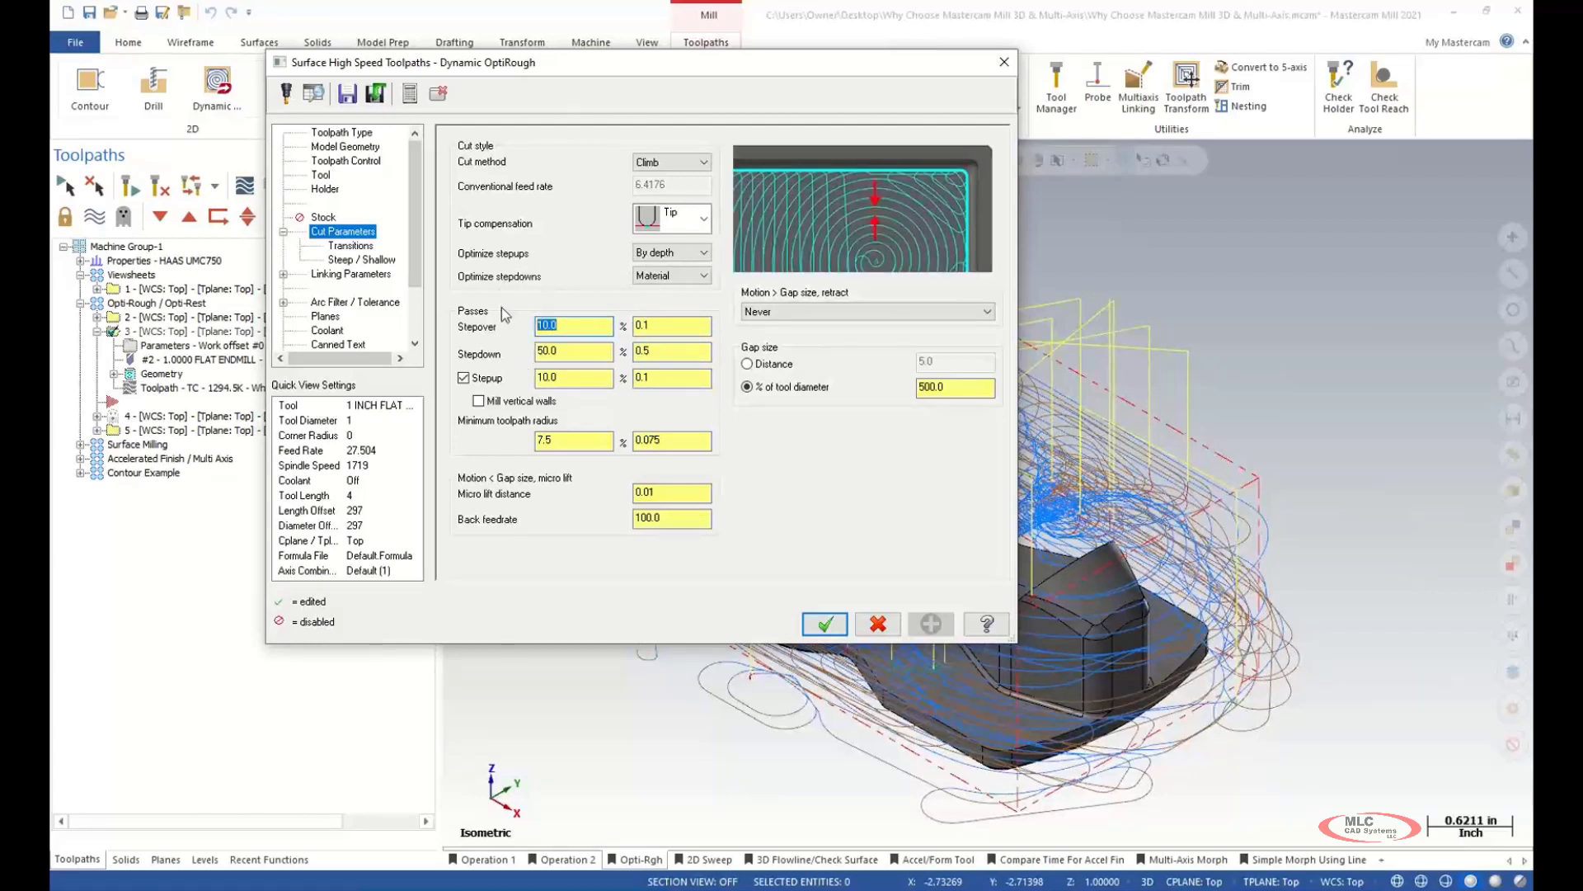
- Enable radial chip thinning (RCTF) for the 1 INCH FLAT ENDMILL in the Opti-Rough tool settings, keeping the SFM at 450
click(327, 176)
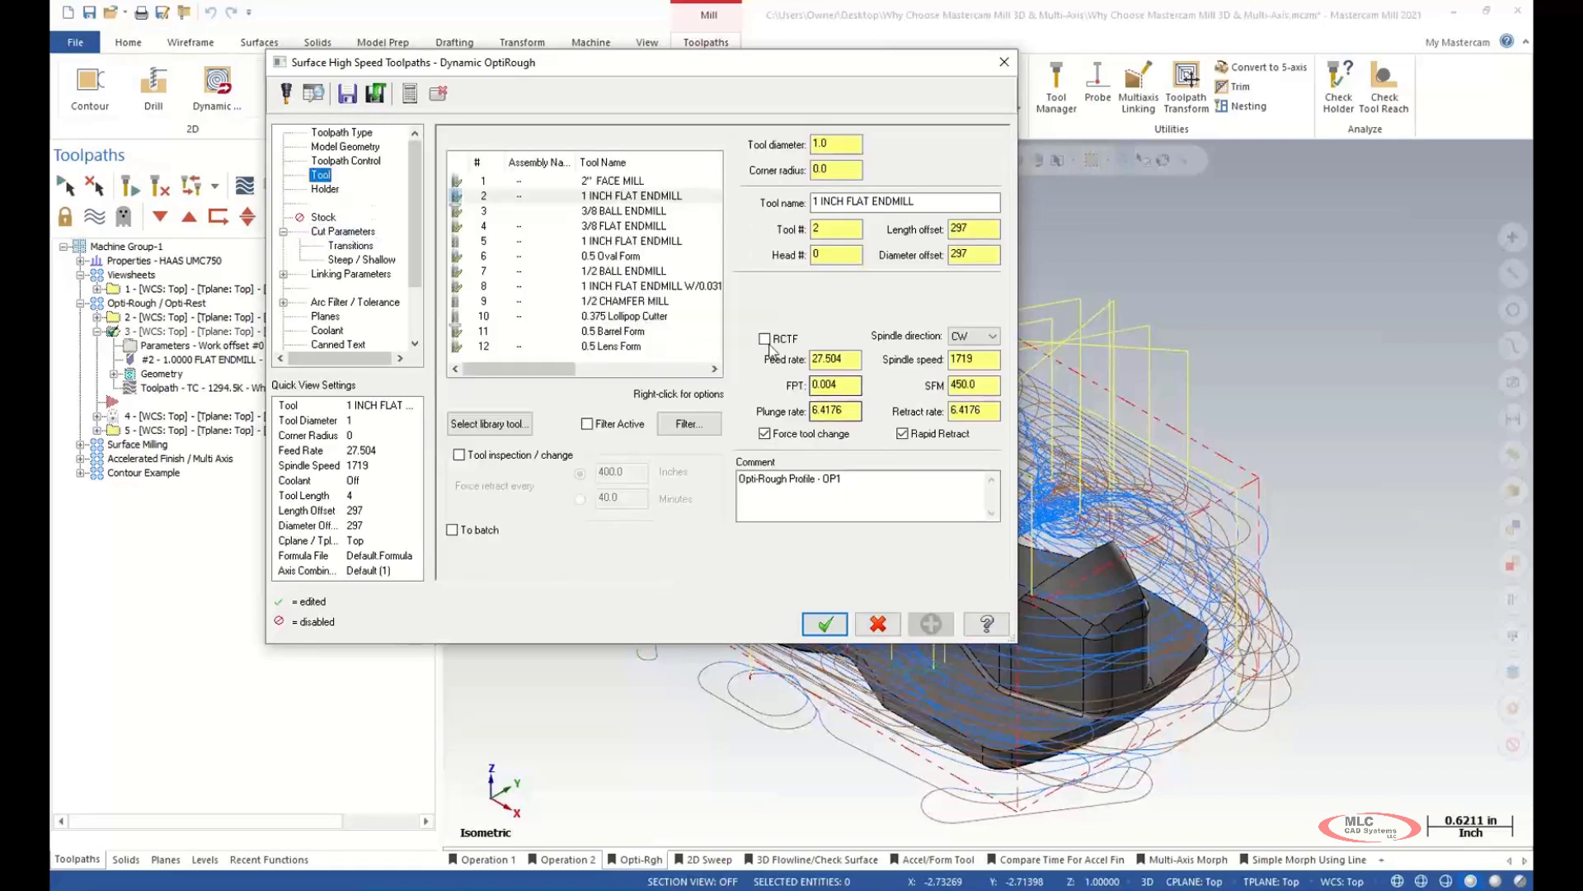
drag(843, 360, 752, 361)
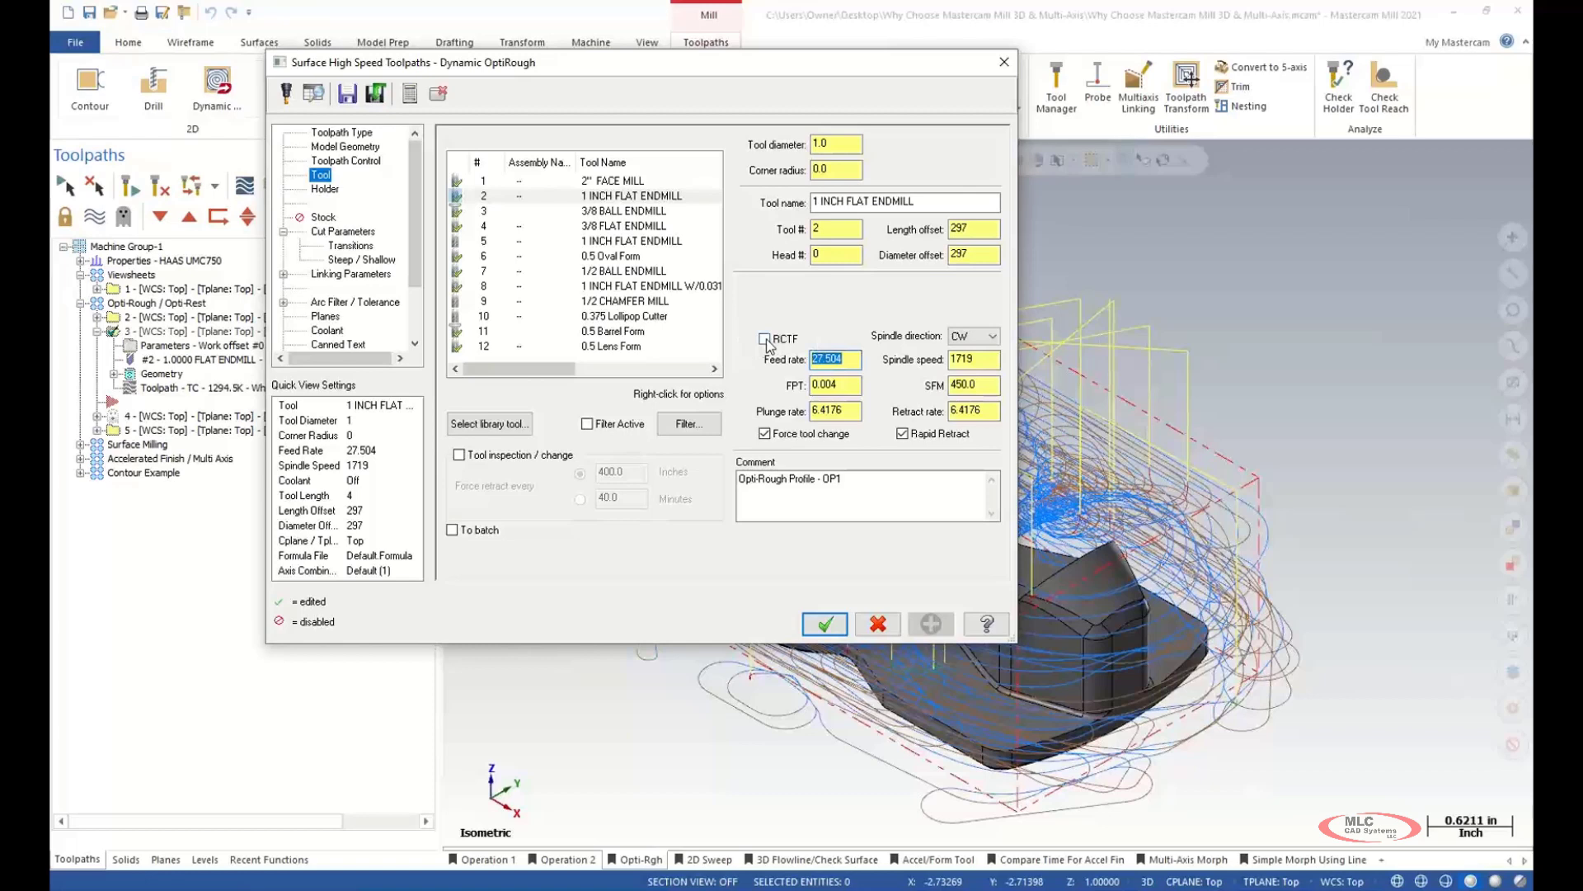
click(765, 339)
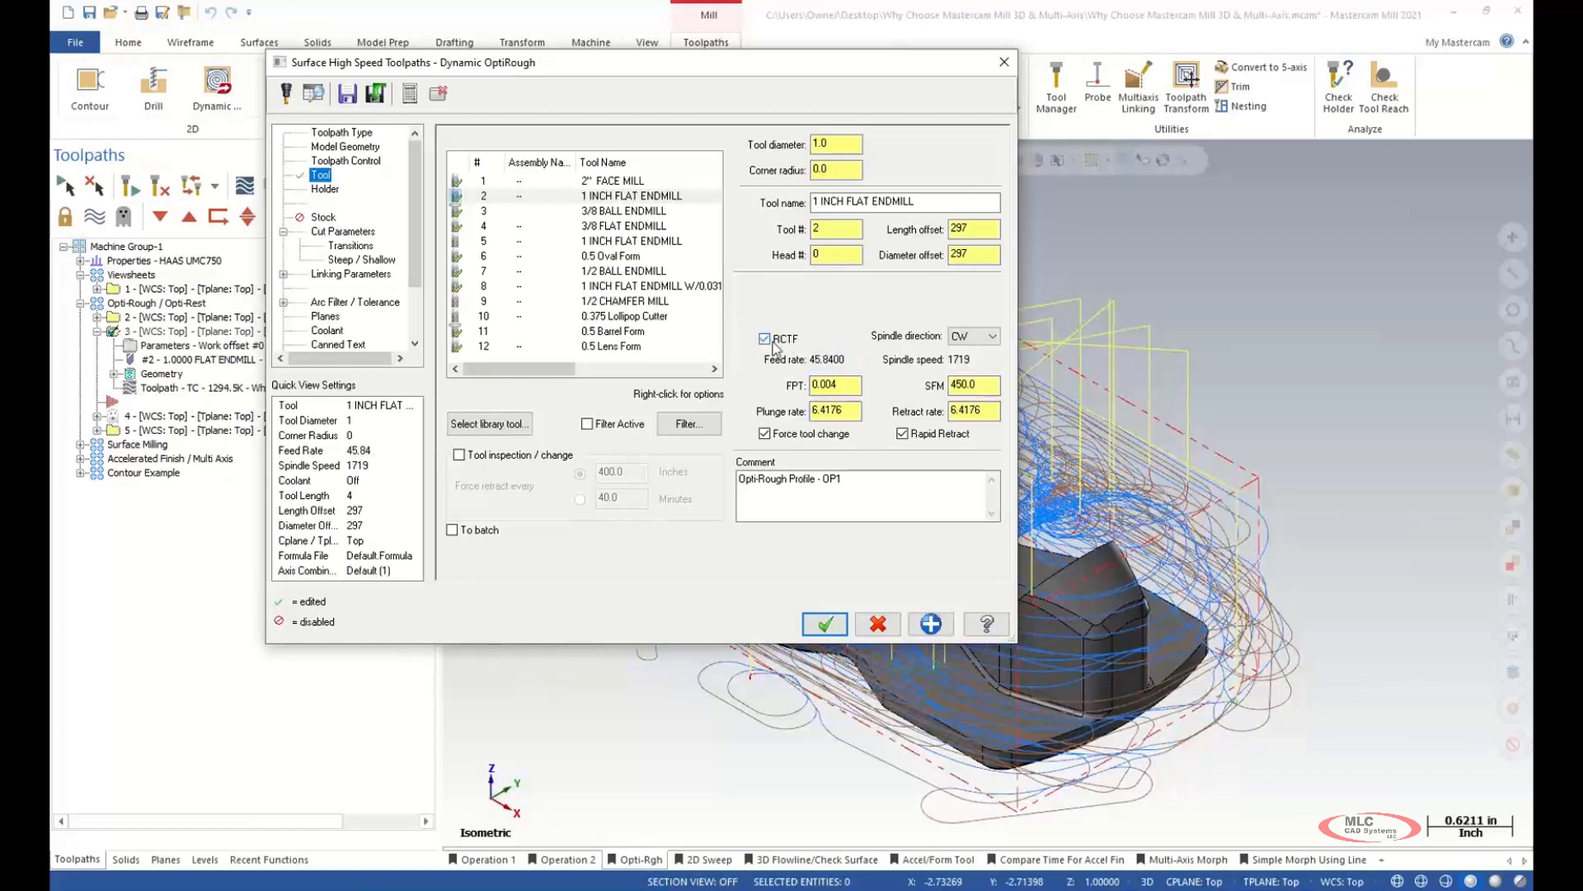
double_click(969, 384)
key(Tab)
- Review the Opti-Rough stepdown and stepup in the cut parameters, and accept the edited toolpath settings
click(352, 234)
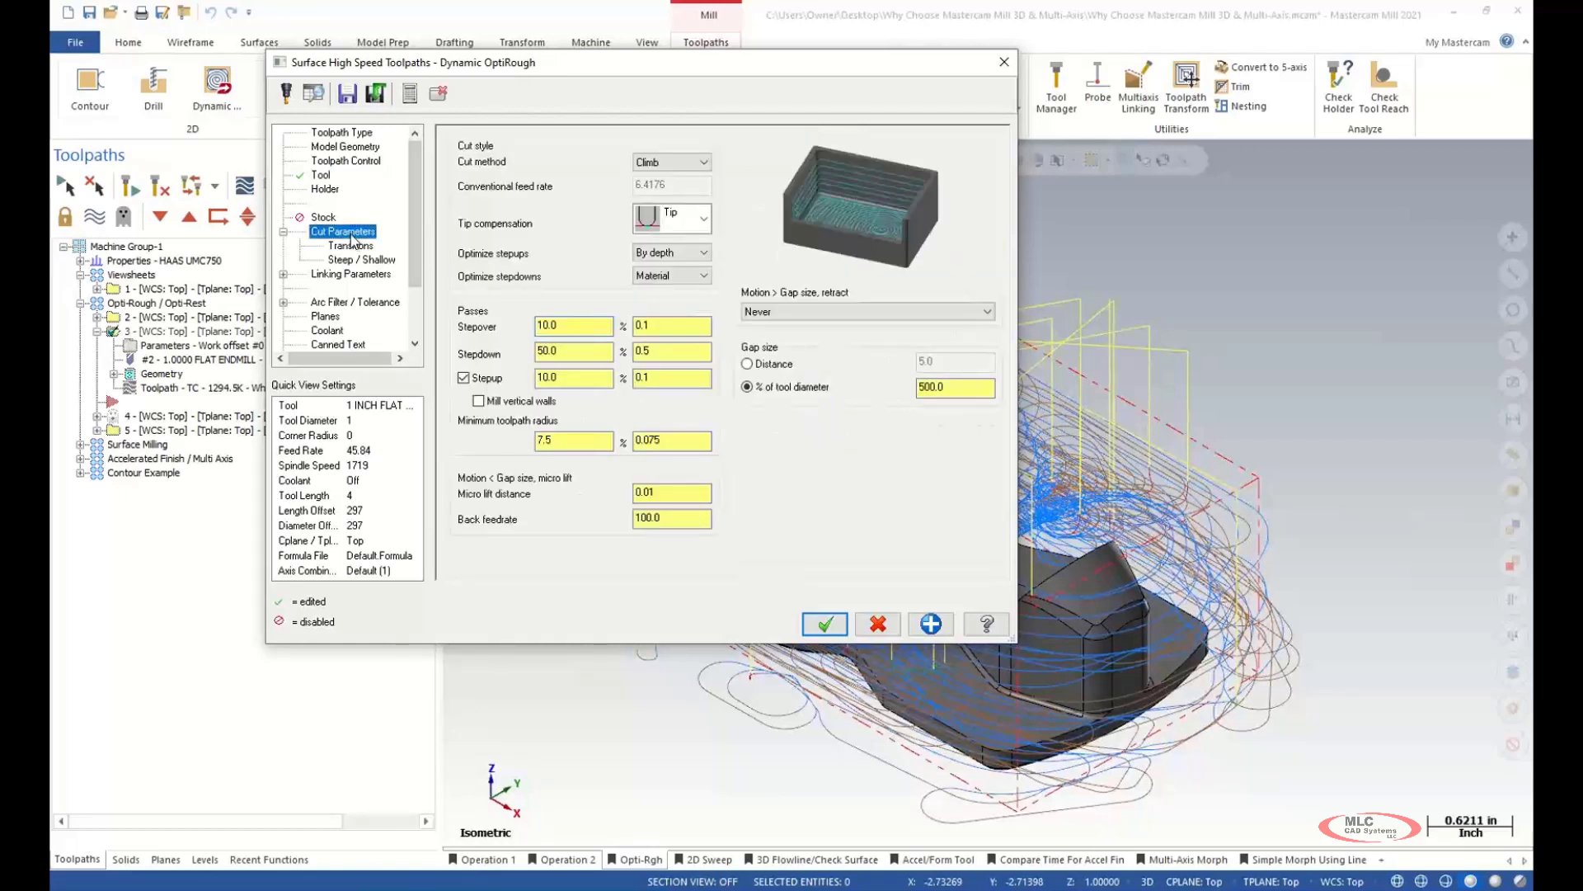
double_click(655, 377)
double_click(645, 350)
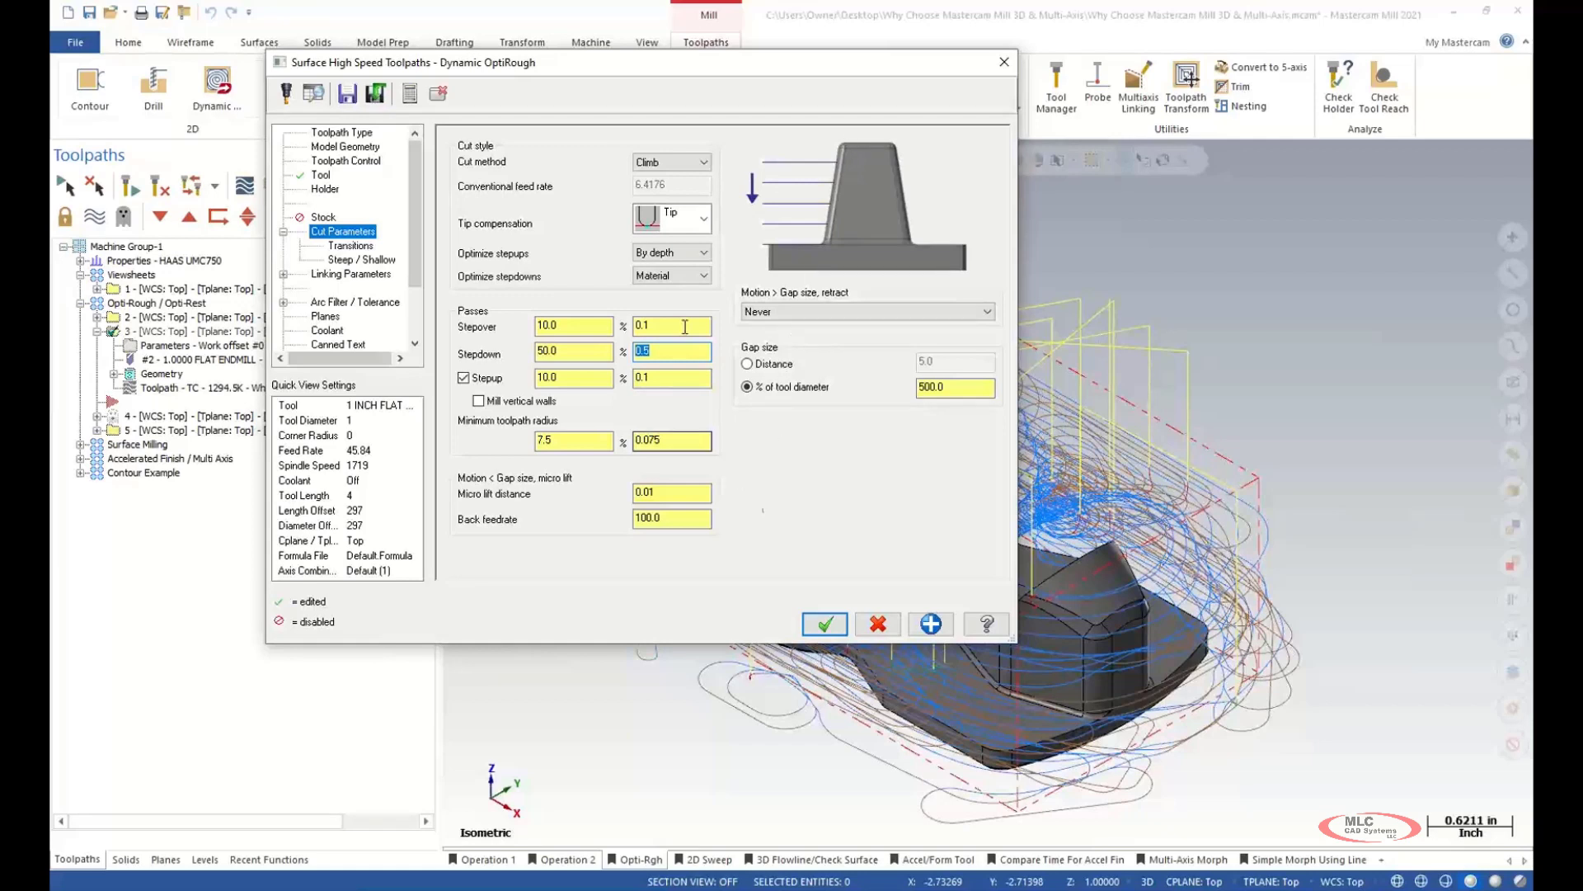
double_click(652, 377)
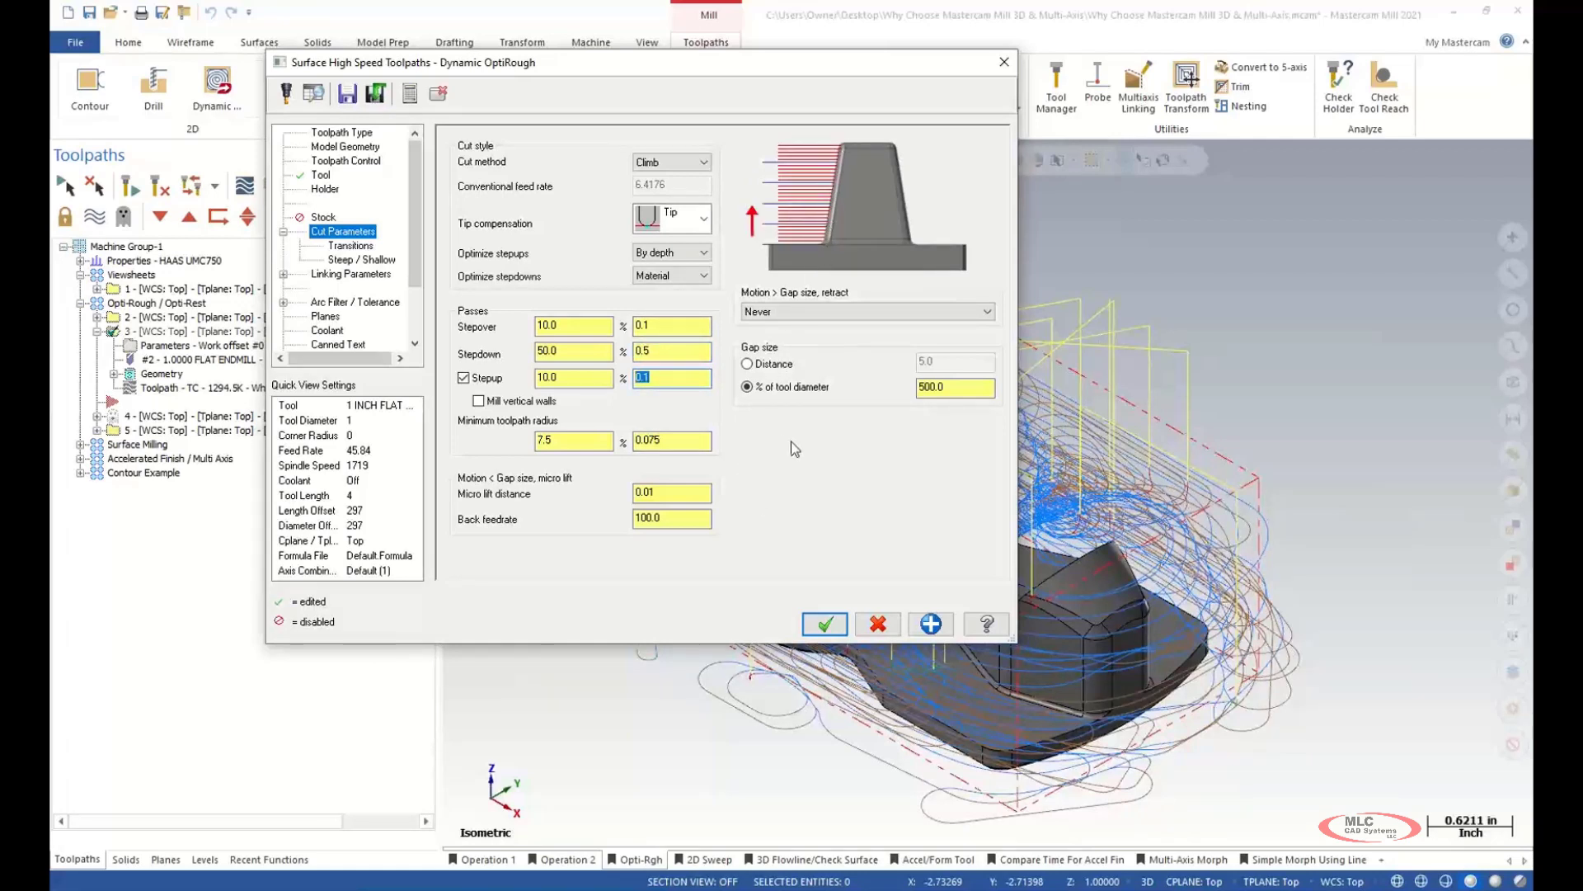
click(826, 625)
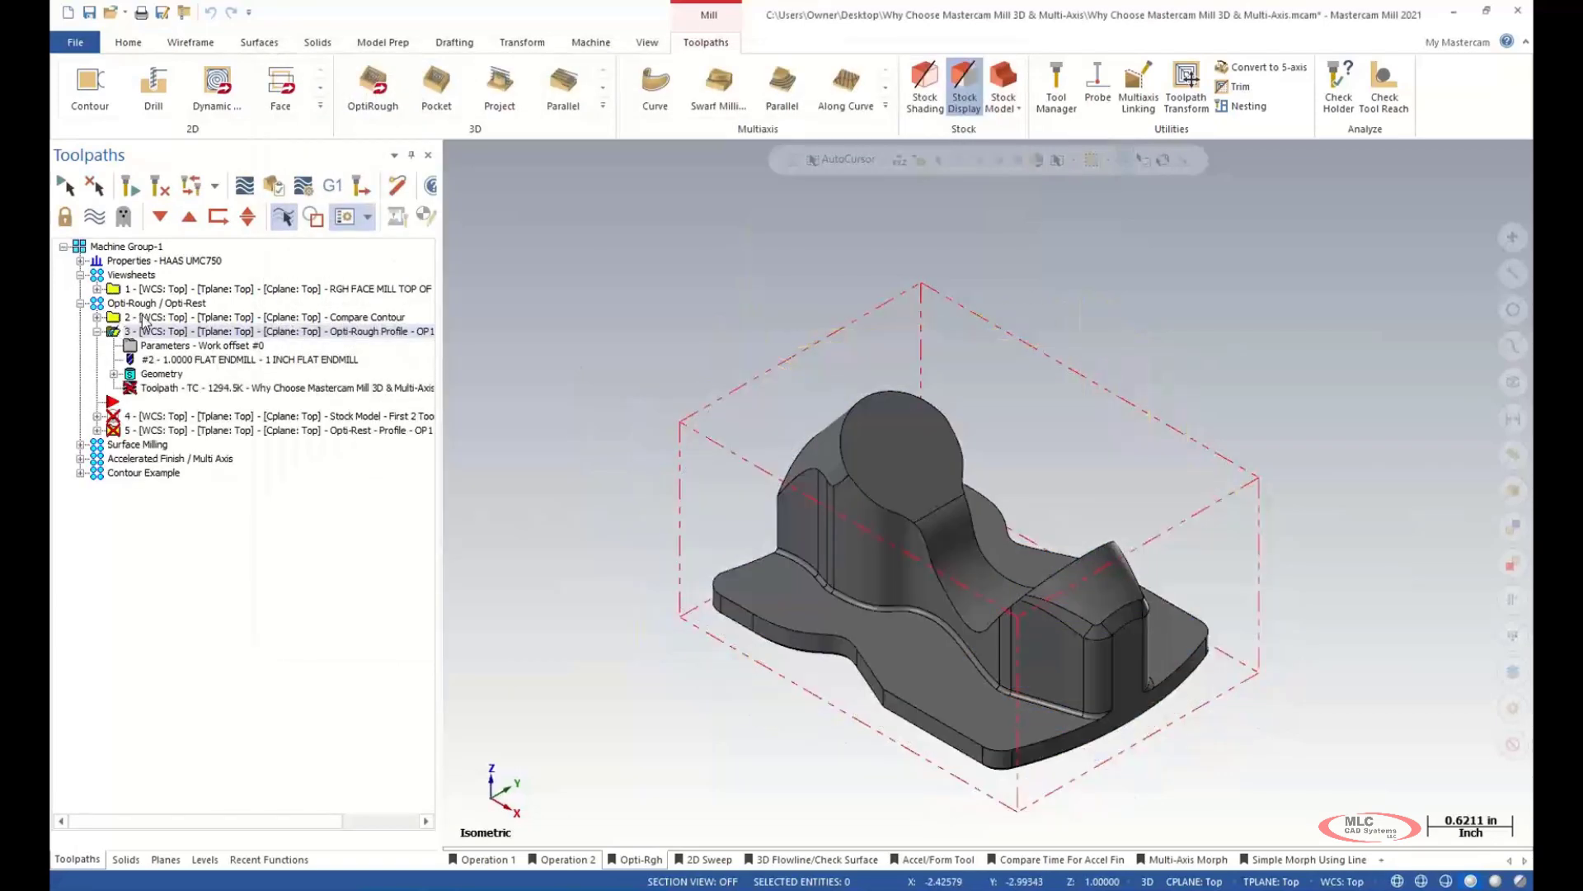
- Select the Opti-Rough Profile - OP1 operation and regenerate its toolpath
click(142, 317)
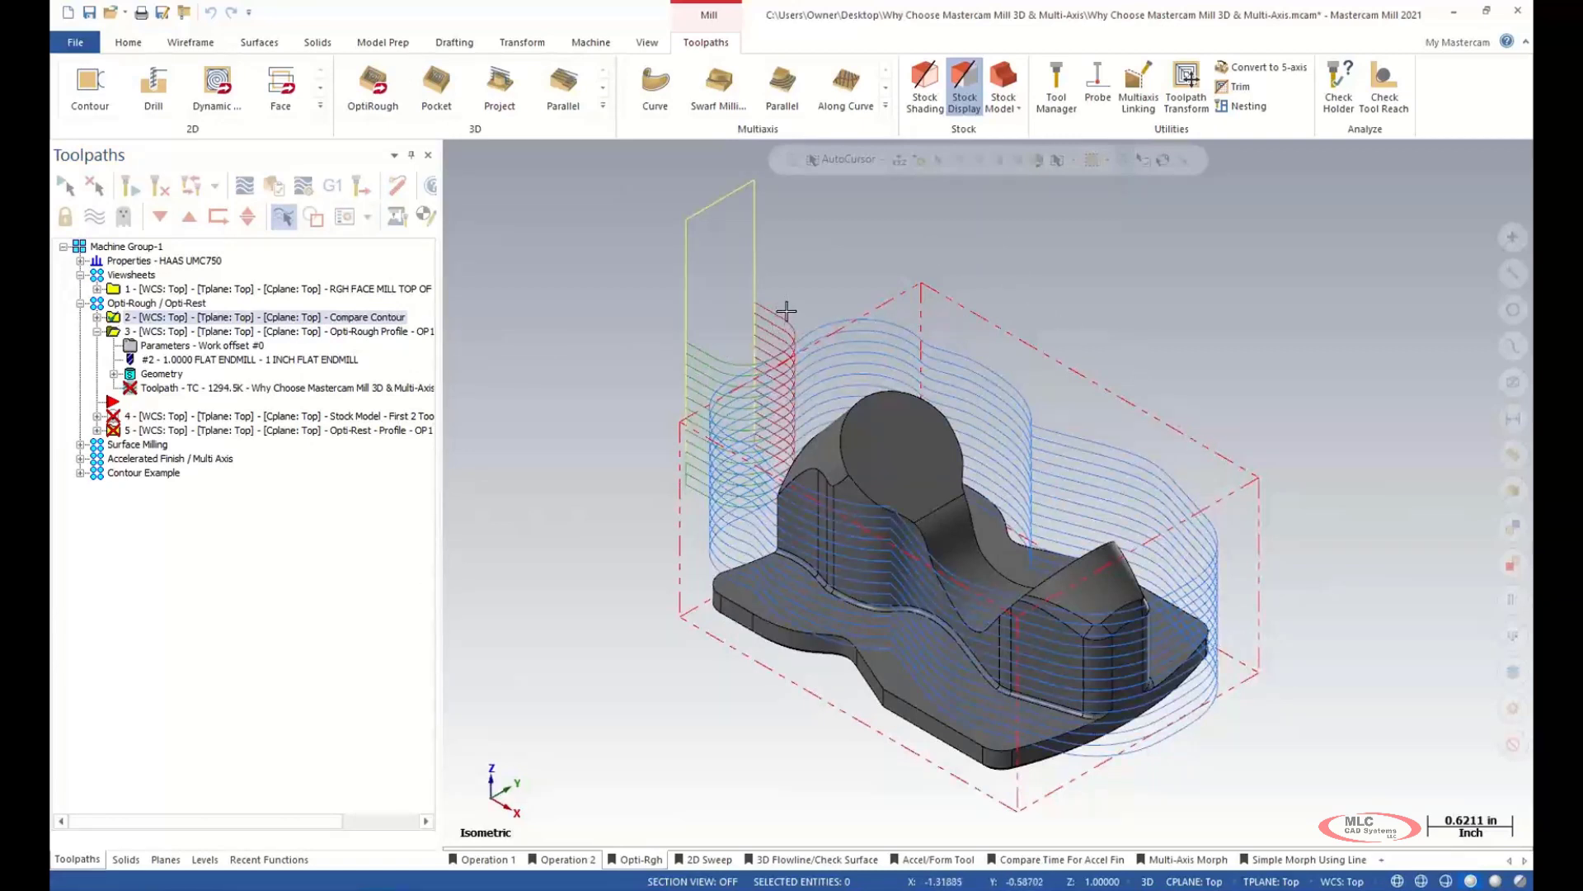
click(216, 331)
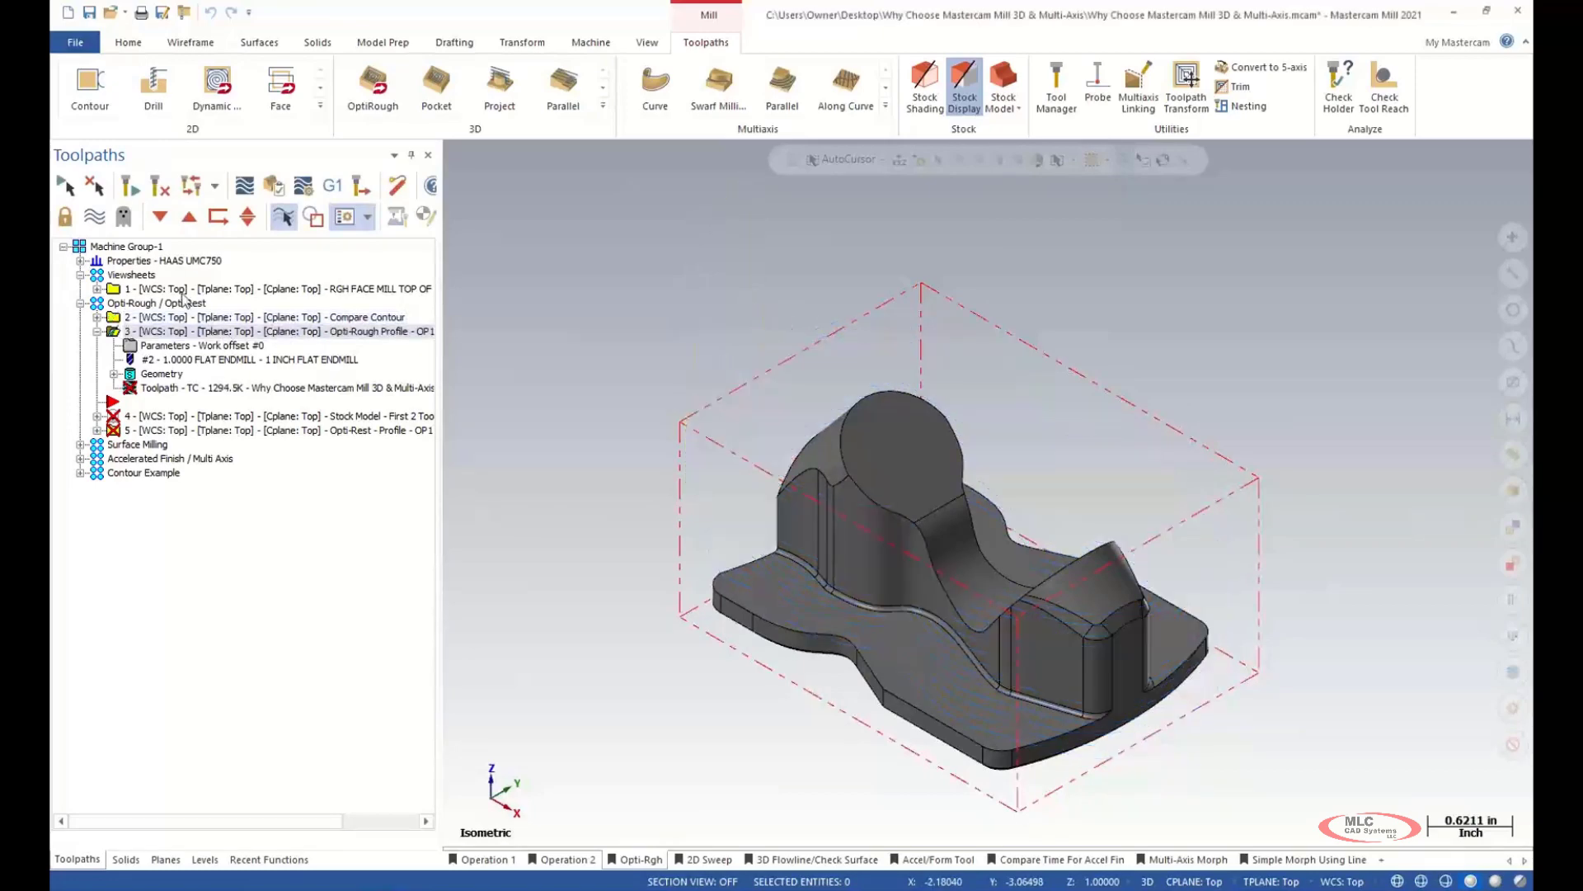
click(131, 186)
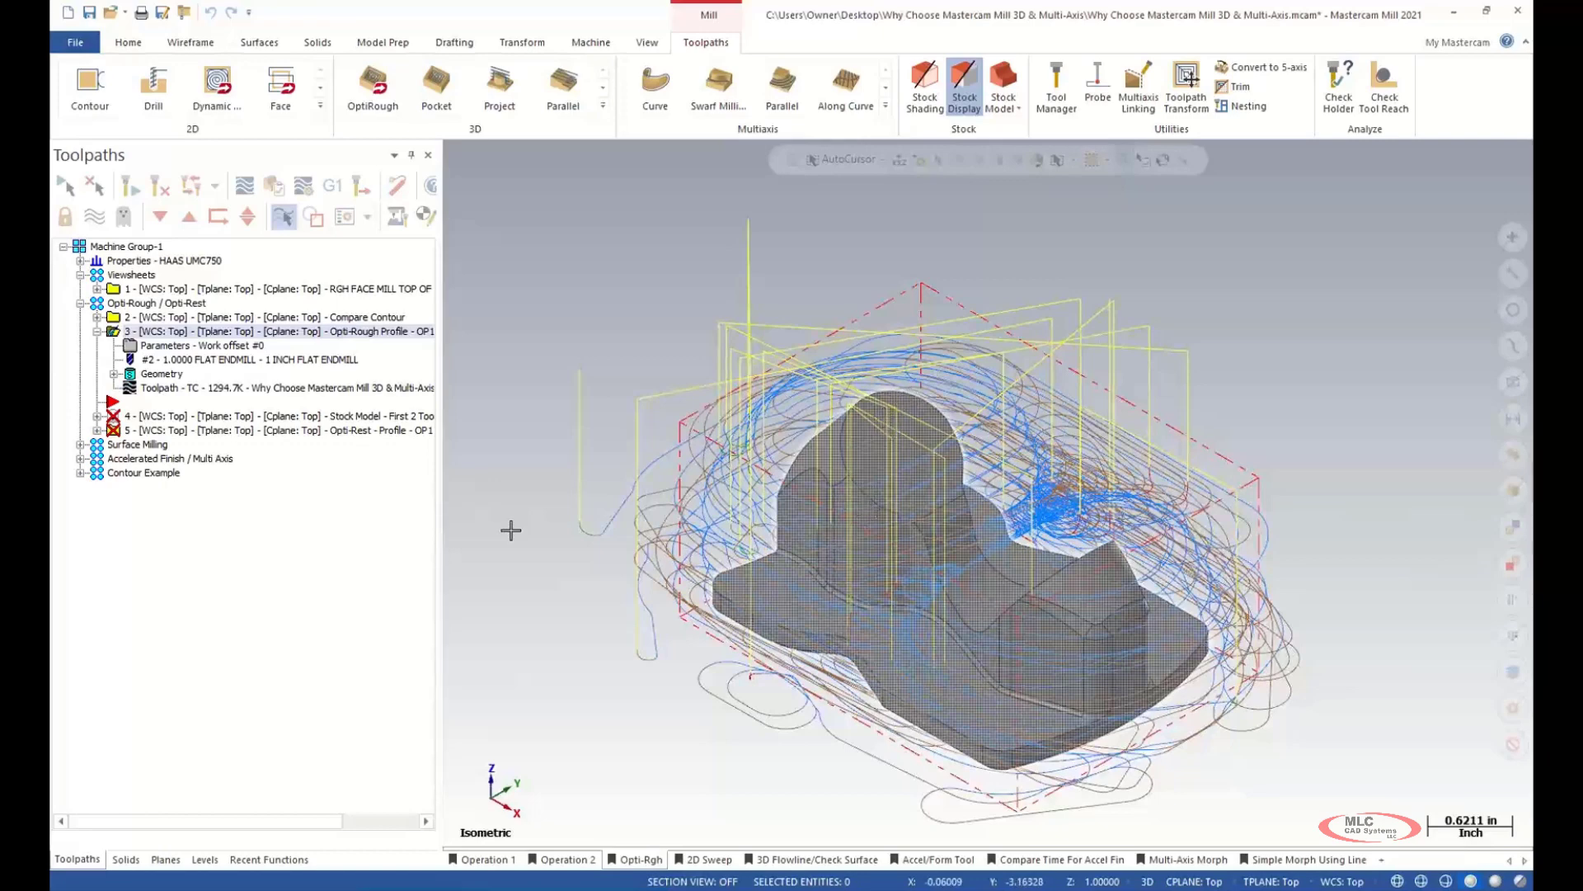
- Regenerate the outdated First 2 Tool stock model operation and open its parameters
click(253, 417)
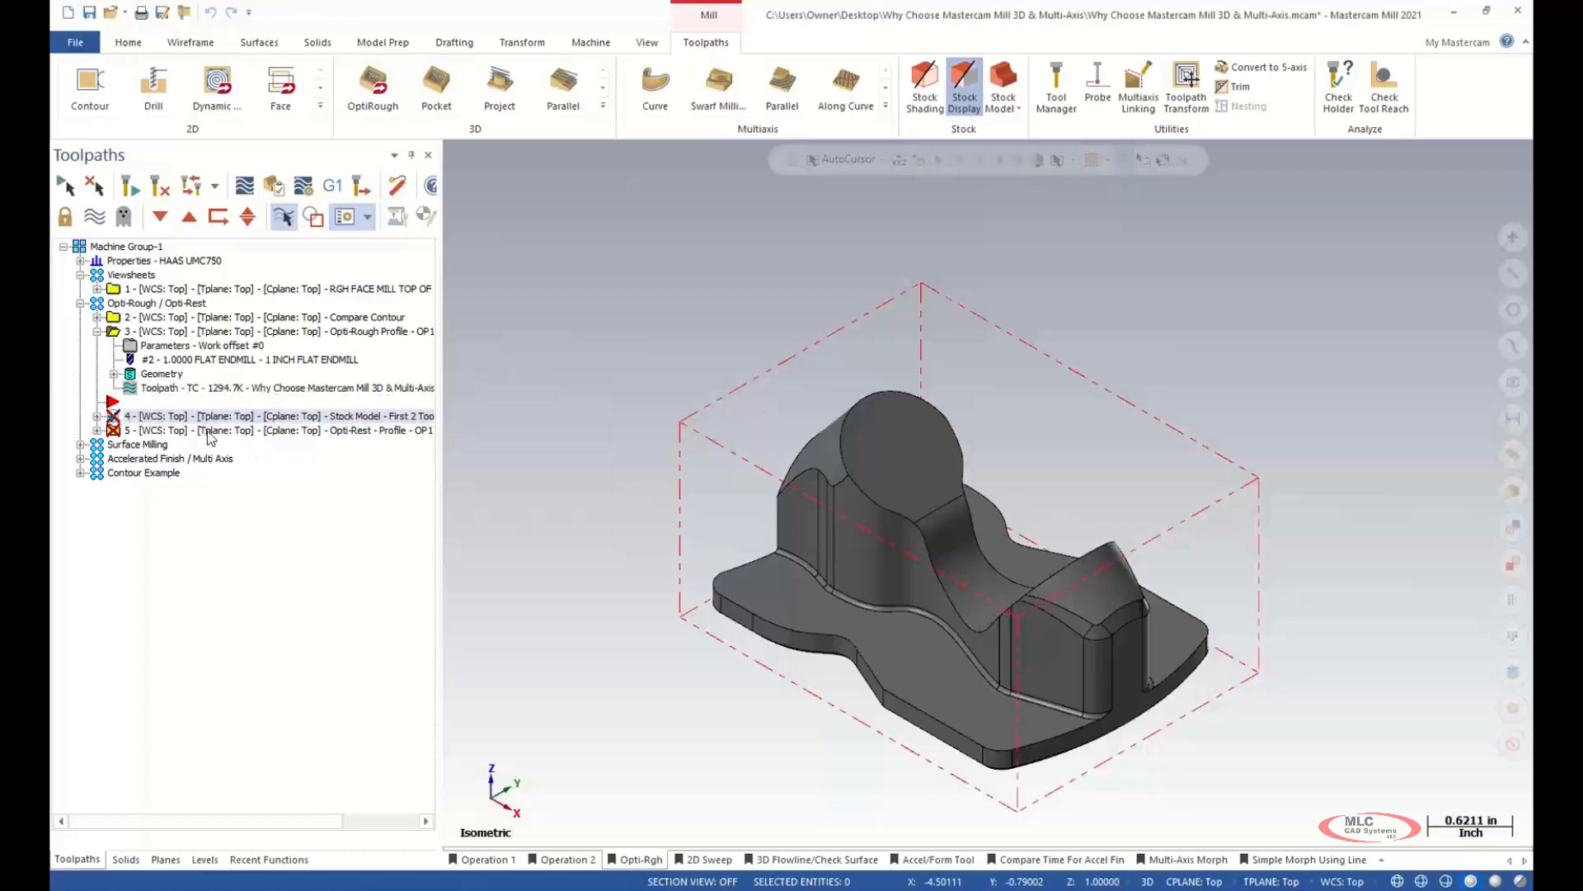
click(96, 417)
click(151, 430)
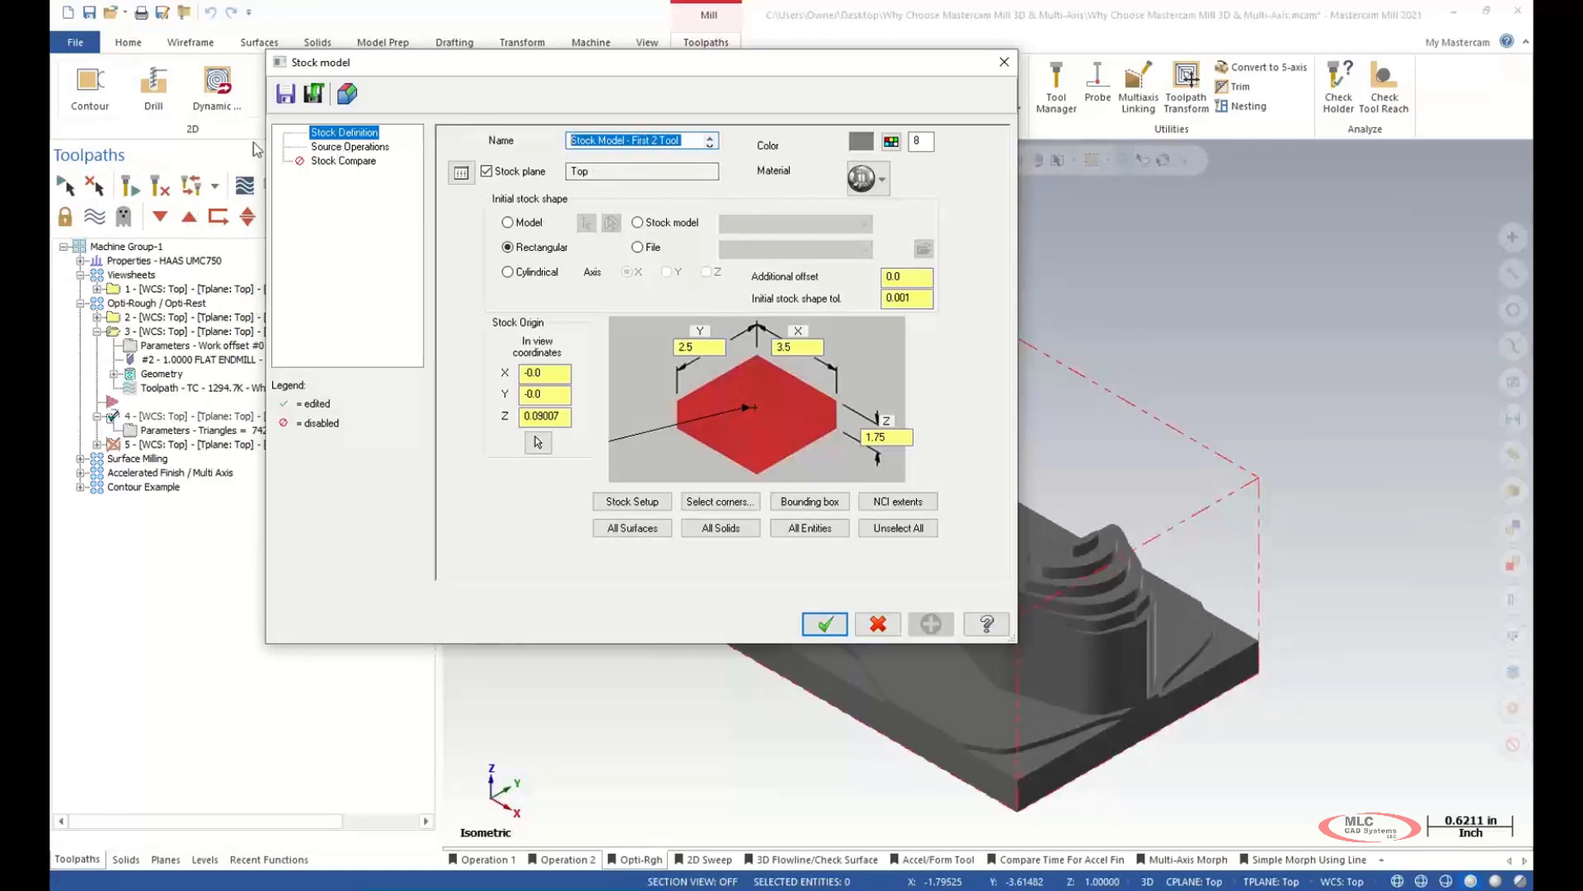
- Review the source operations used to compute the stock model, accept the dialog, and select the Compare Contour operation
click(353, 148)
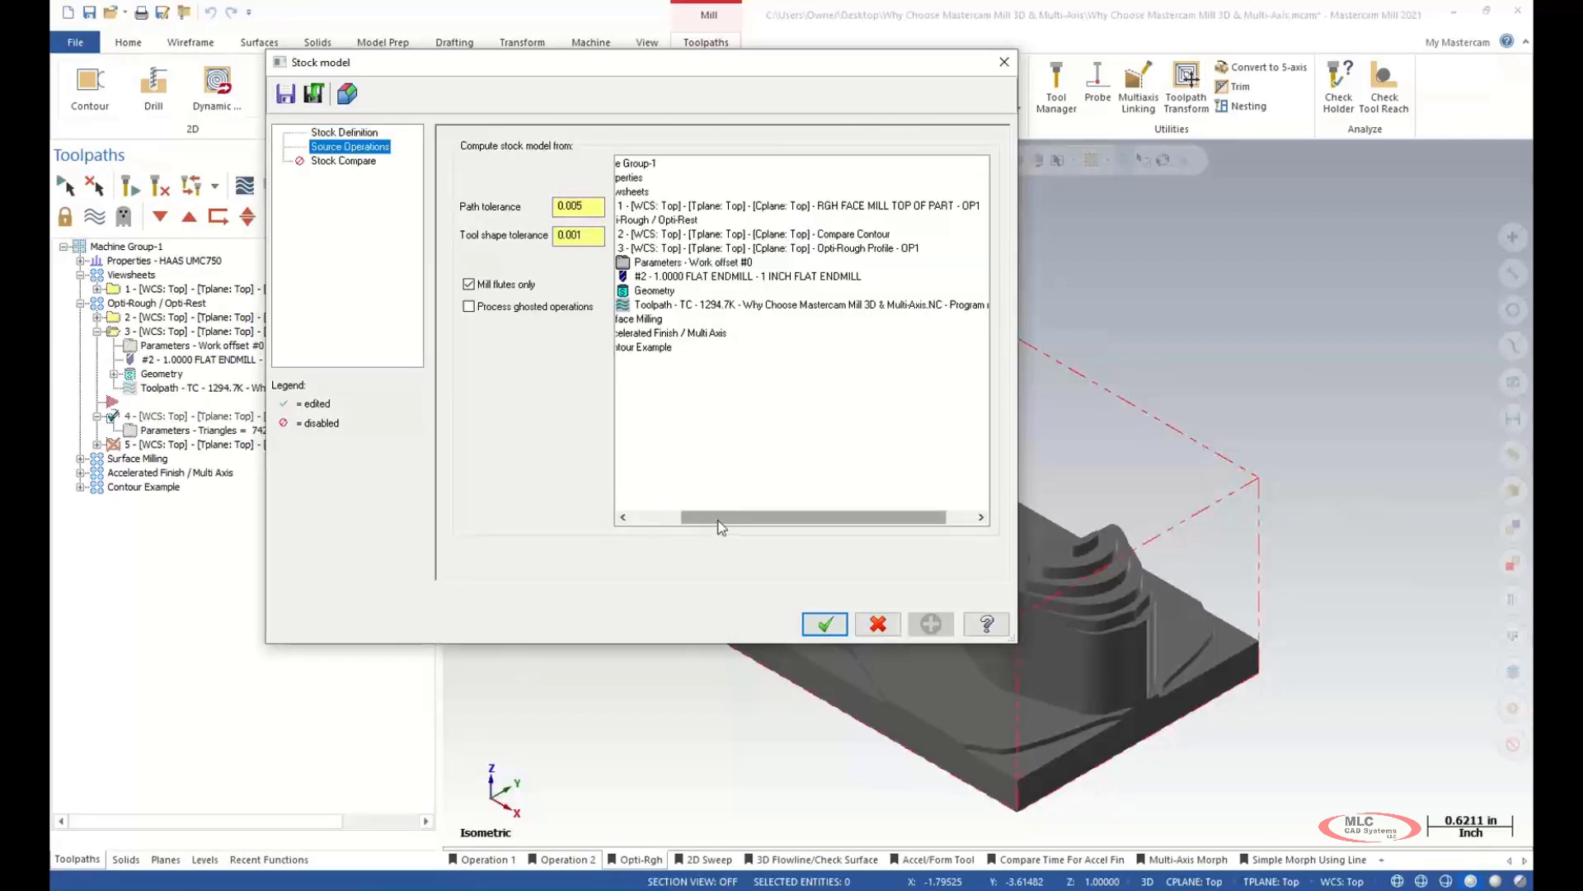
drag(718, 521, 592, 516)
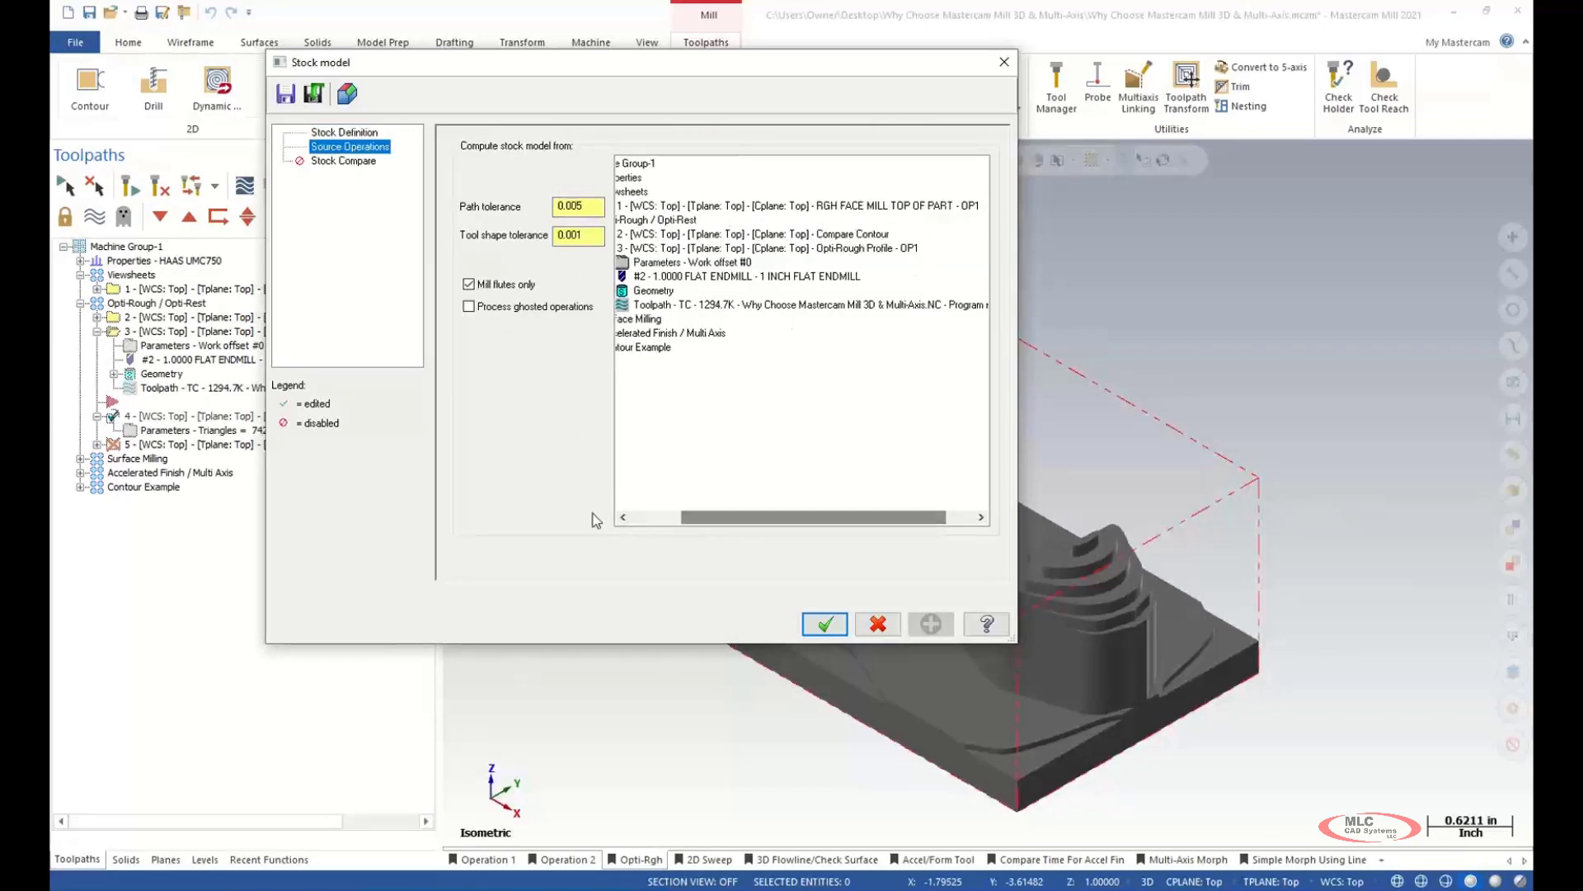
click(652, 523)
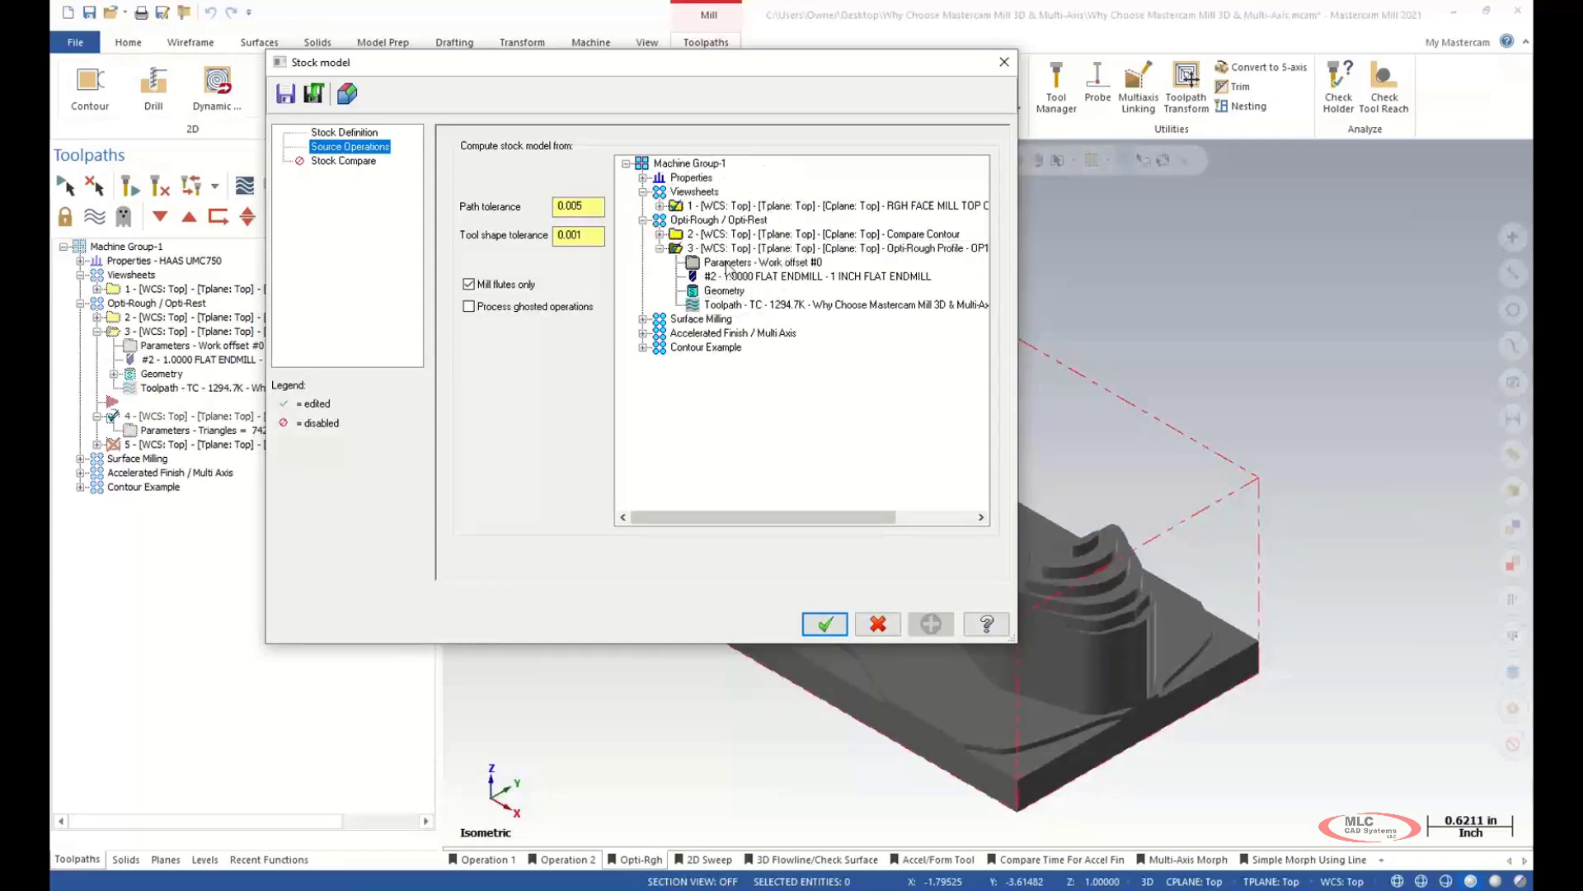
click(826, 625)
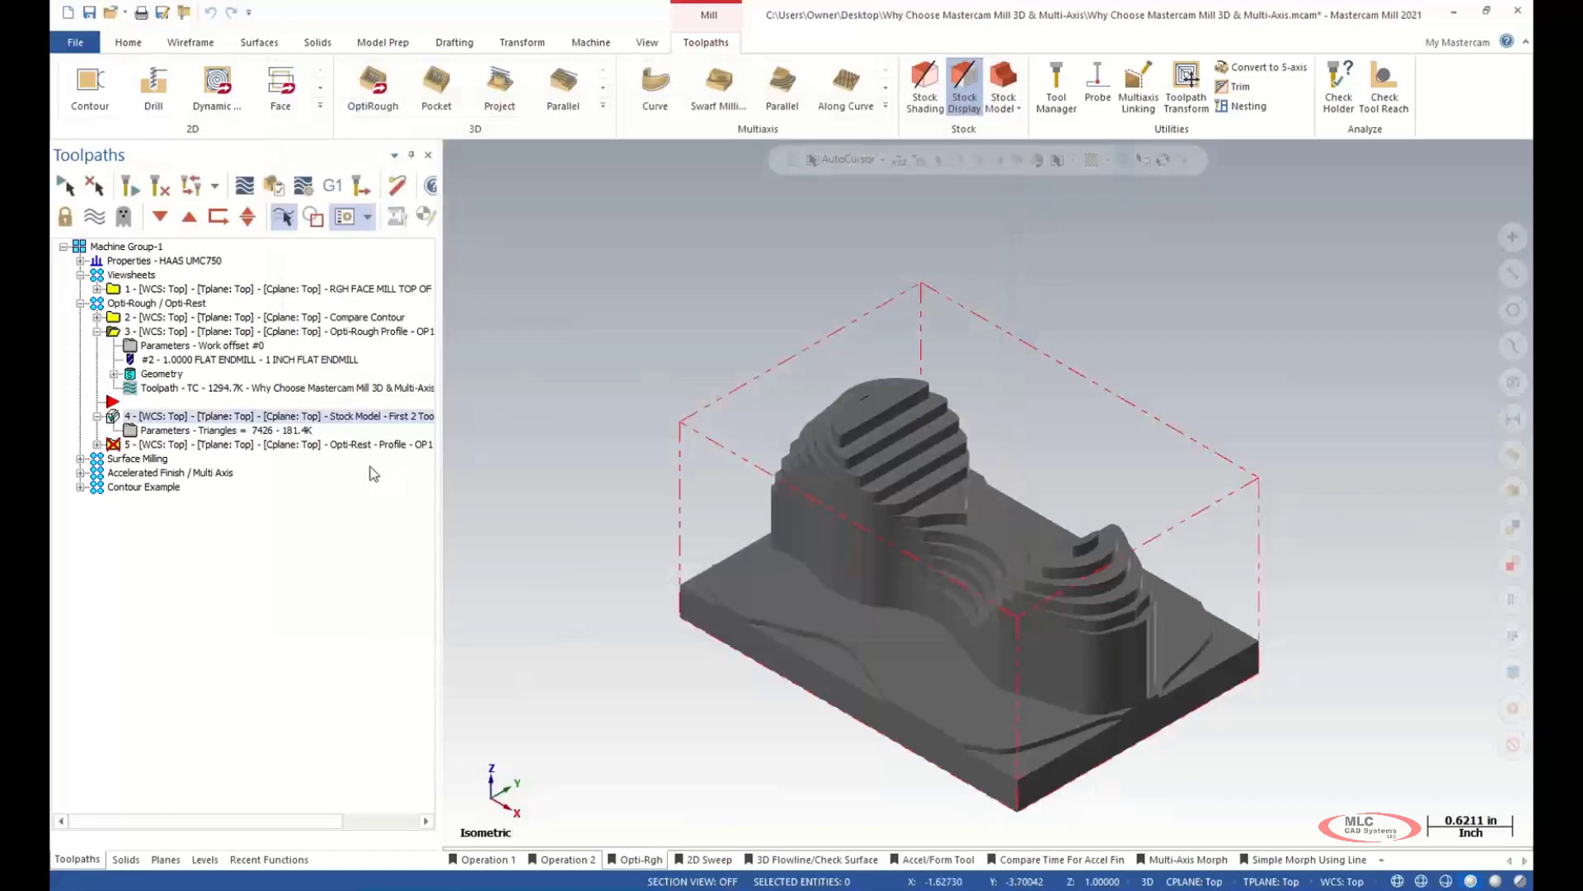
click(212, 317)
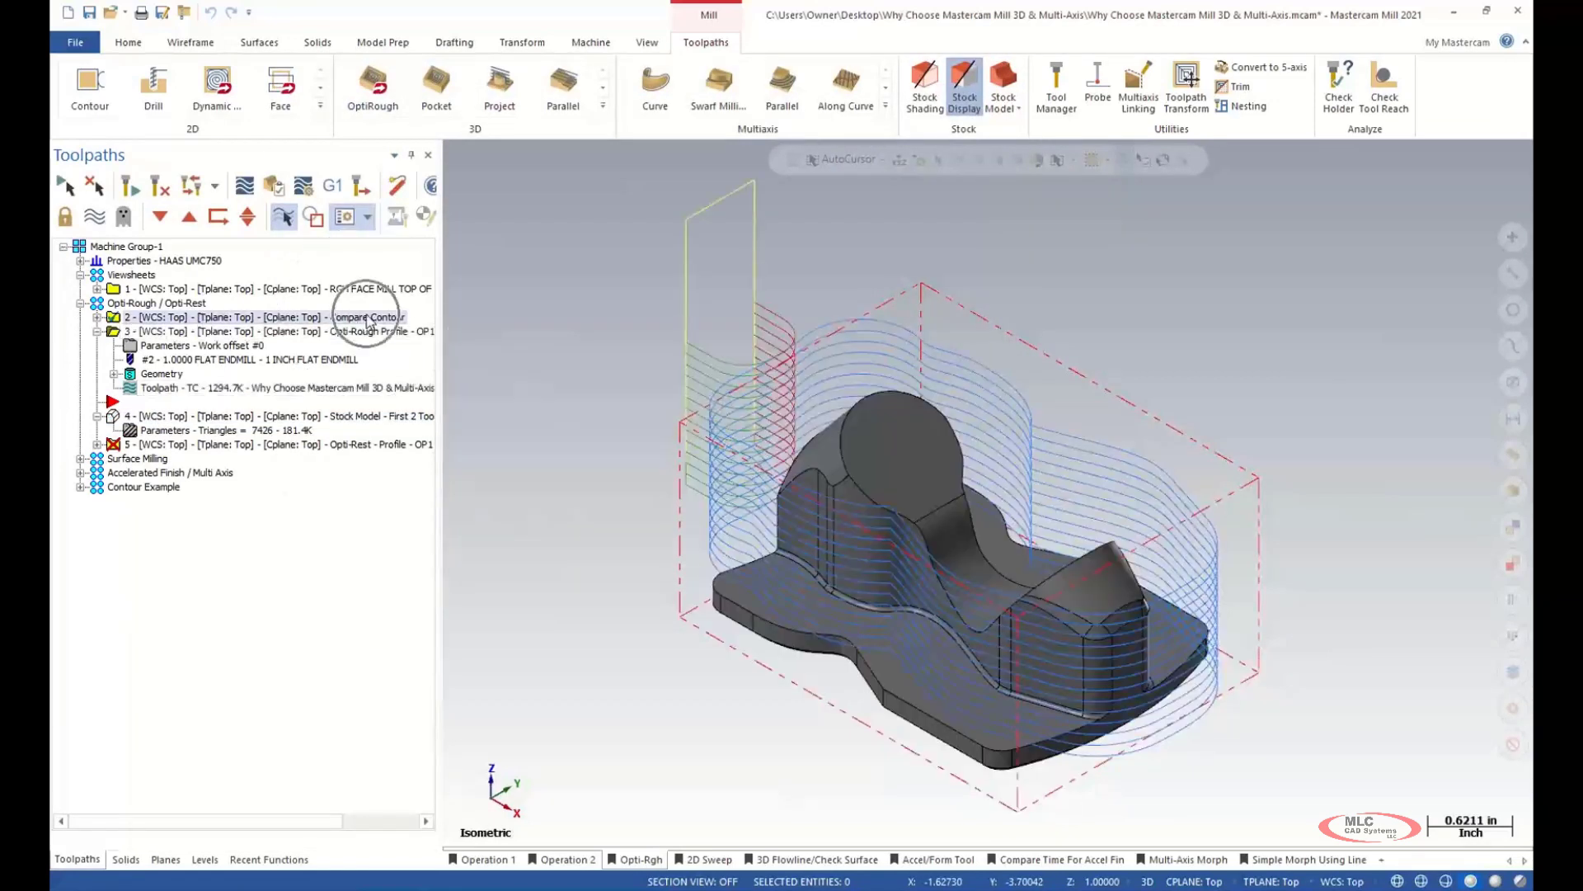
- Ghost the Compare Contour operation, and check the source operations in the First 2 Tool Paths stock model's parameters
click(123, 188)
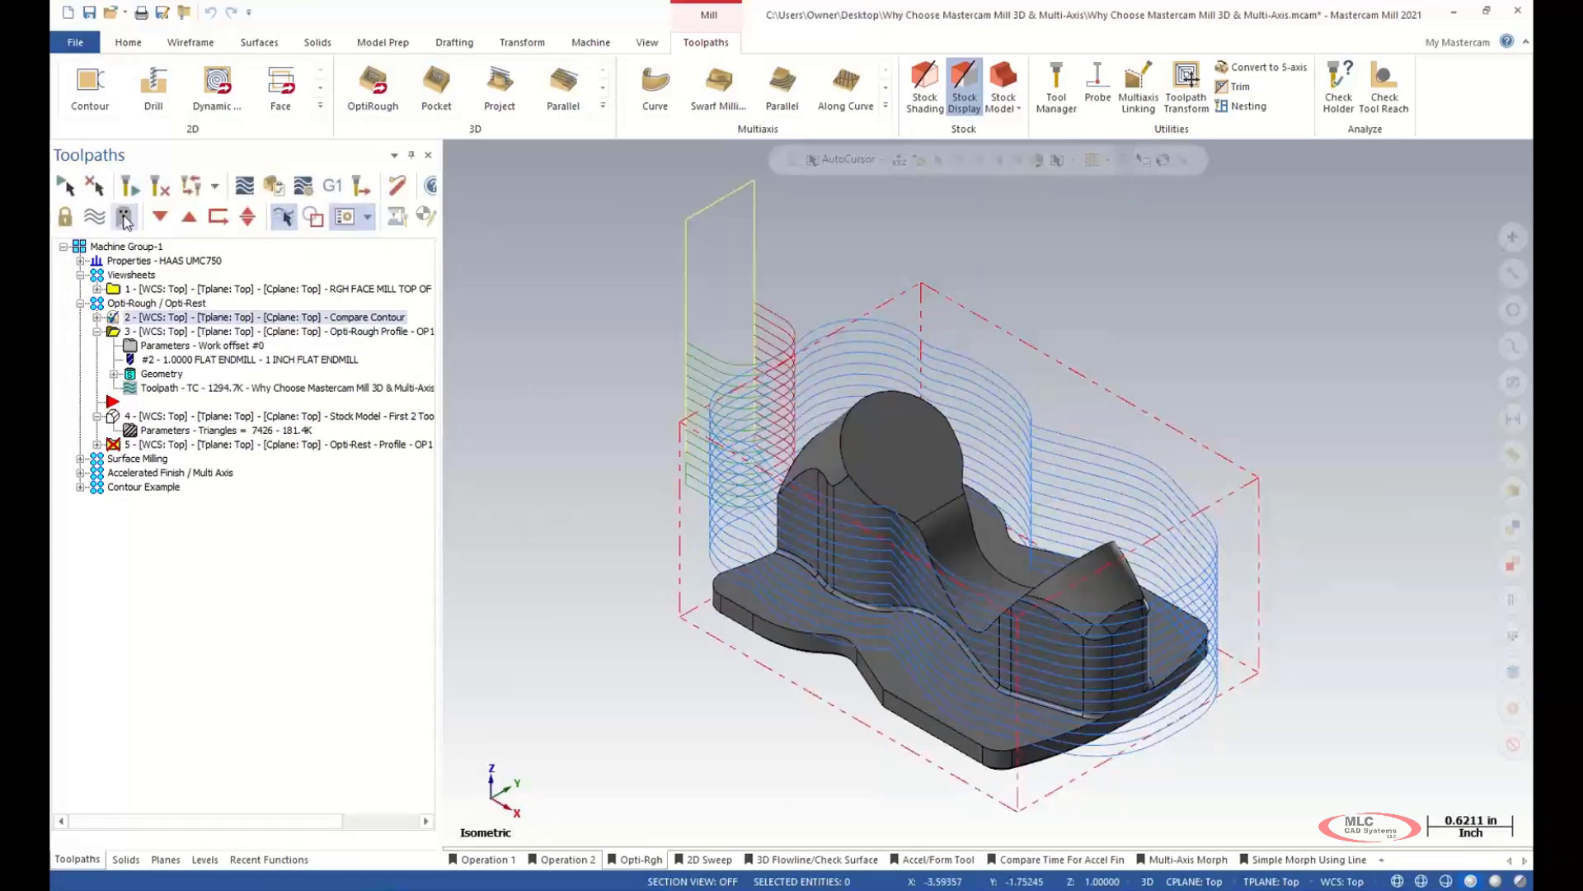
click(97, 331)
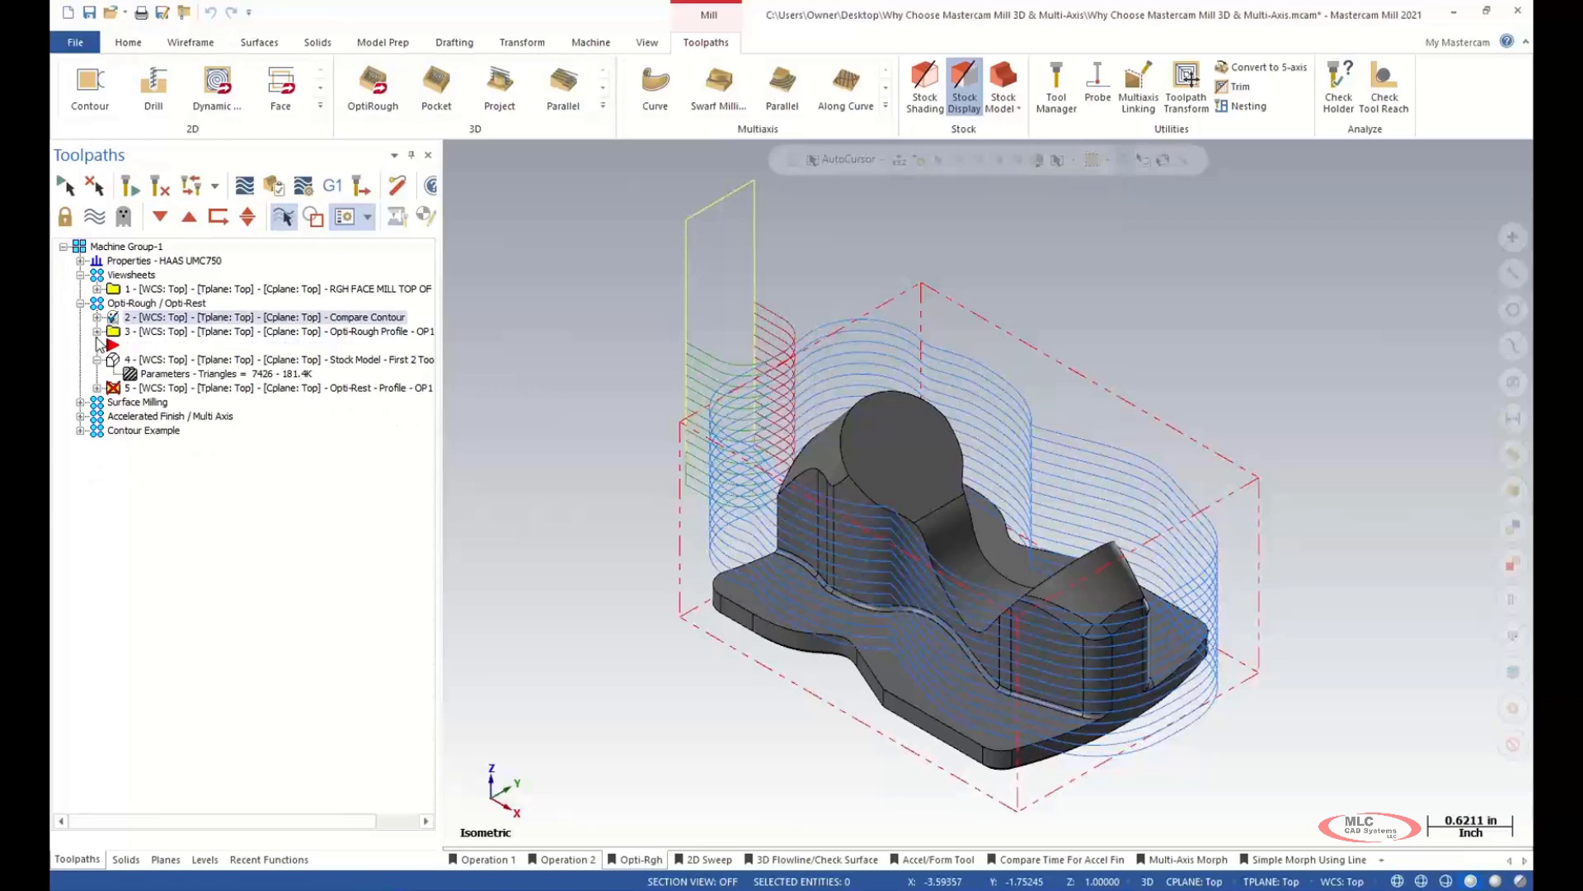
click(164, 374)
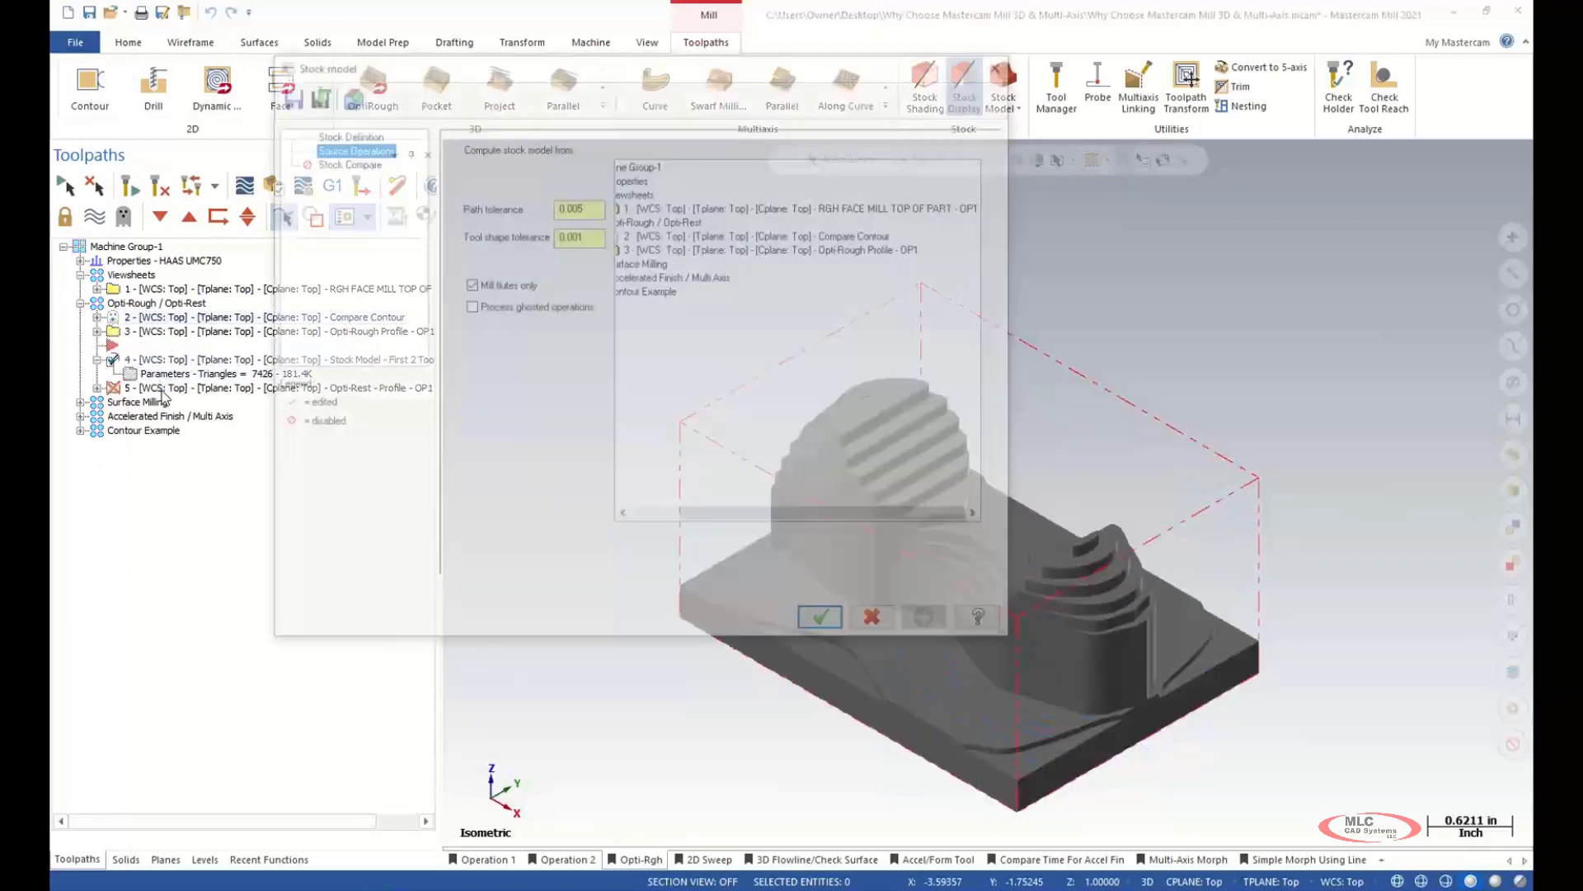
click(821, 626)
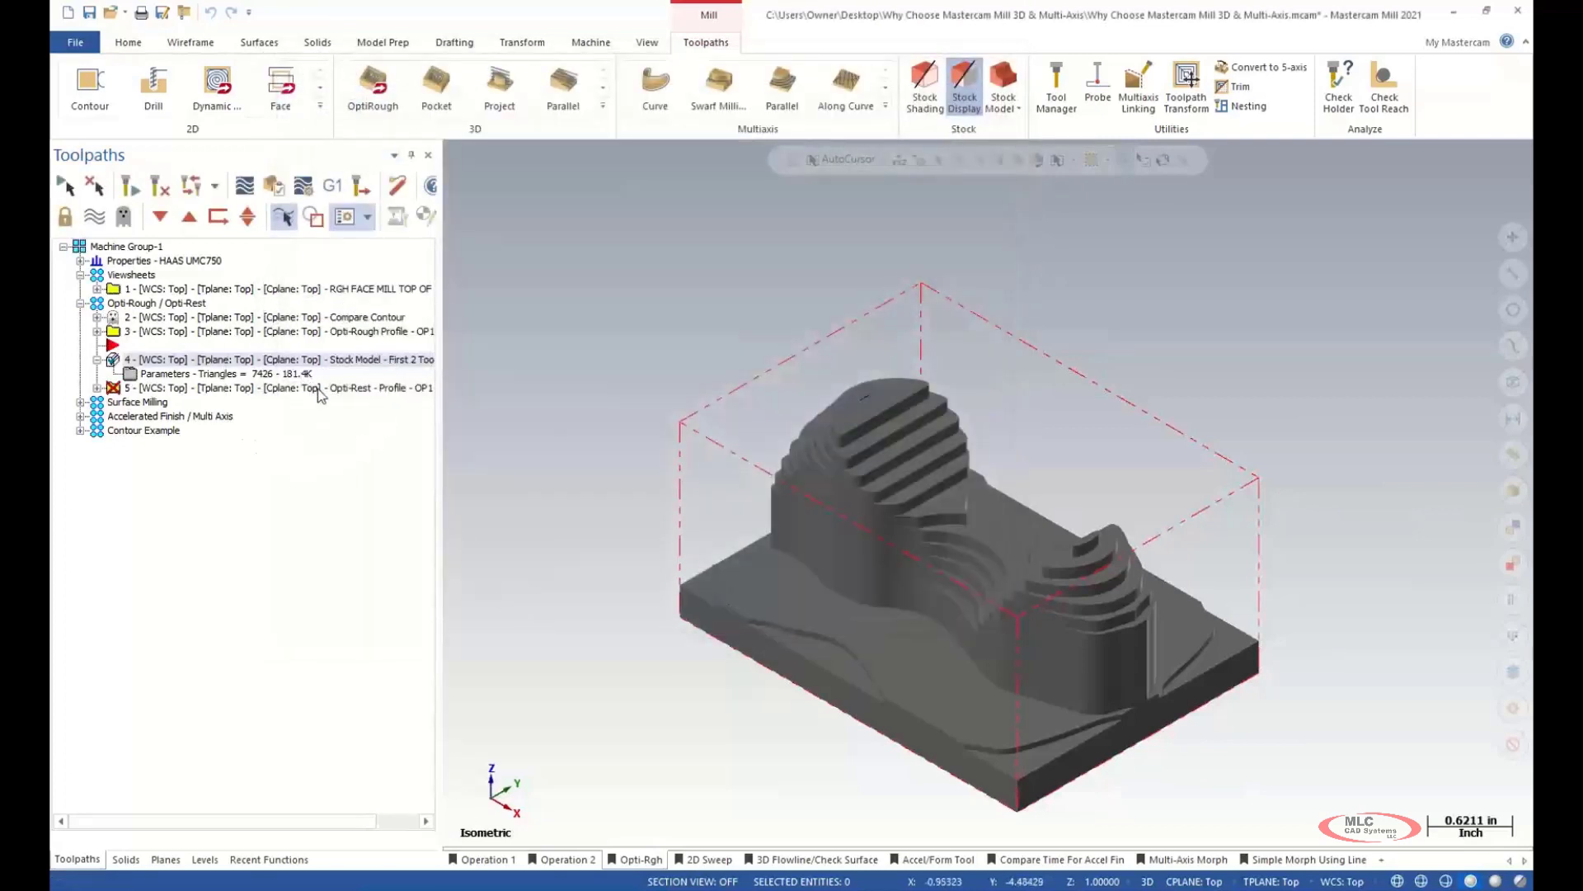
- Check that the Opti-Rest Profile operation takes its rest material from the First 2 Tool Paths stock model, and regenerate its toolpath
click(98, 388)
click(175, 404)
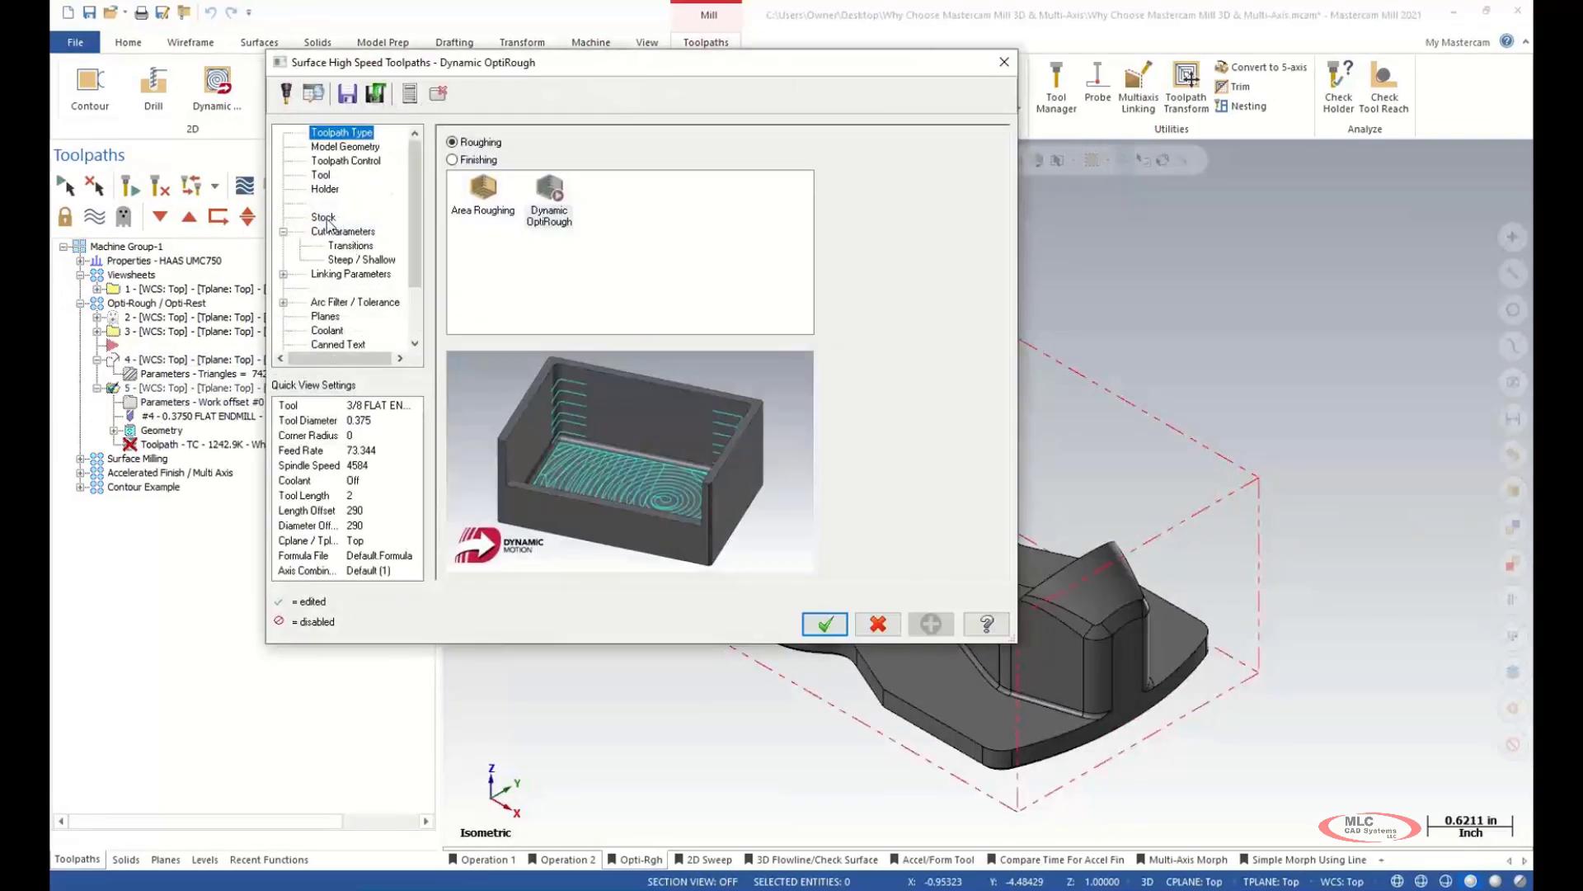
click(324, 217)
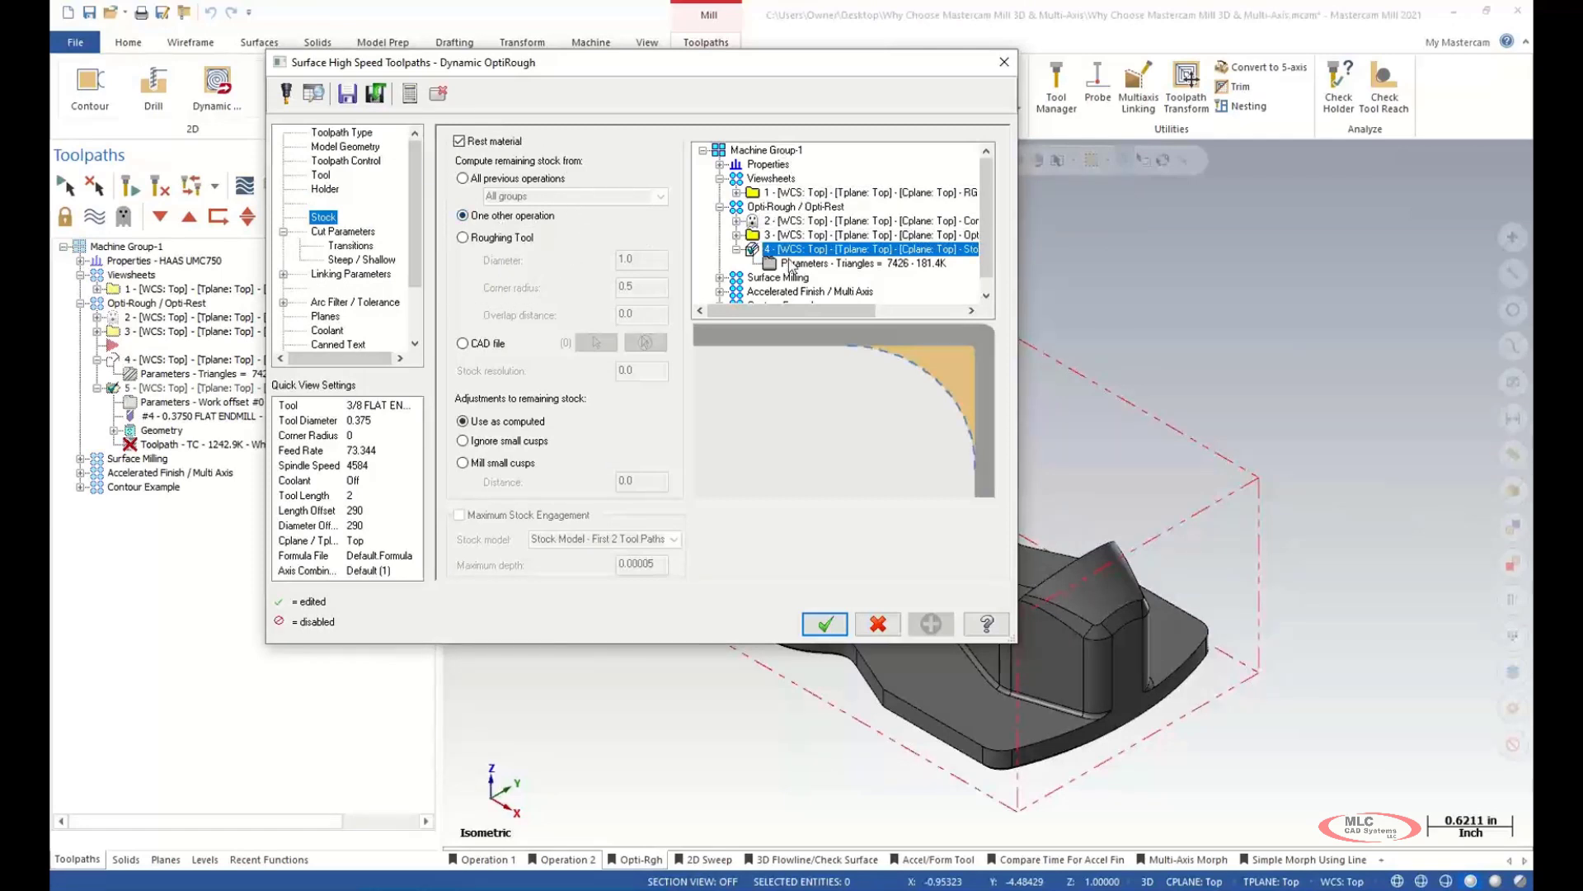
mouse_move(868, 310)
mouse_down()
mouse_move(854, 313)
mouse_move(888, 318)
mouse_up()
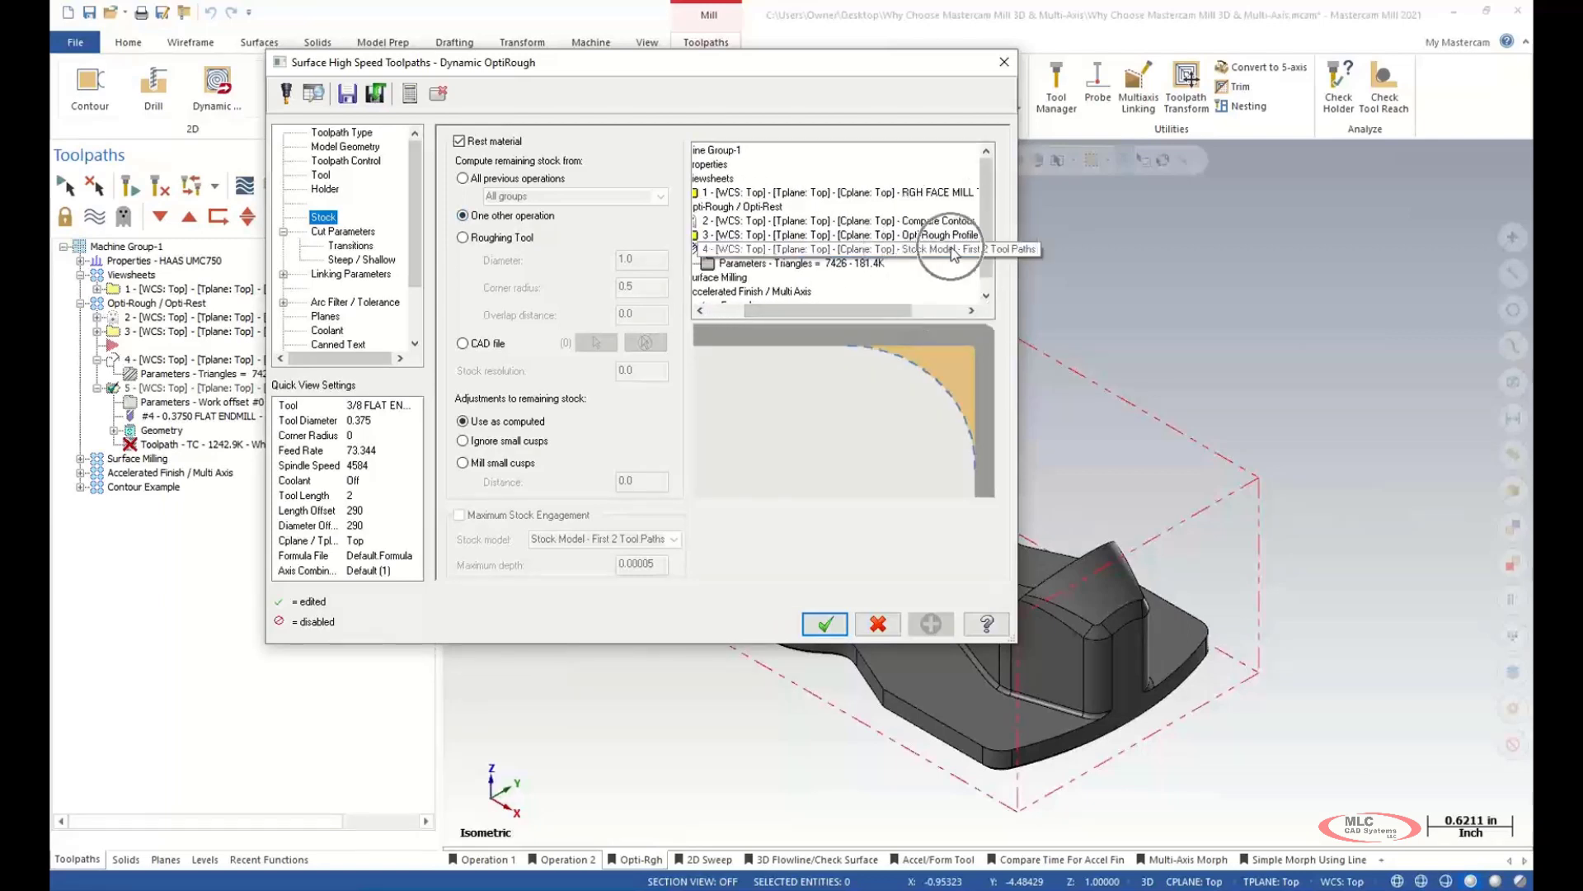
drag(859, 313, 823, 315)
click(825, 624)
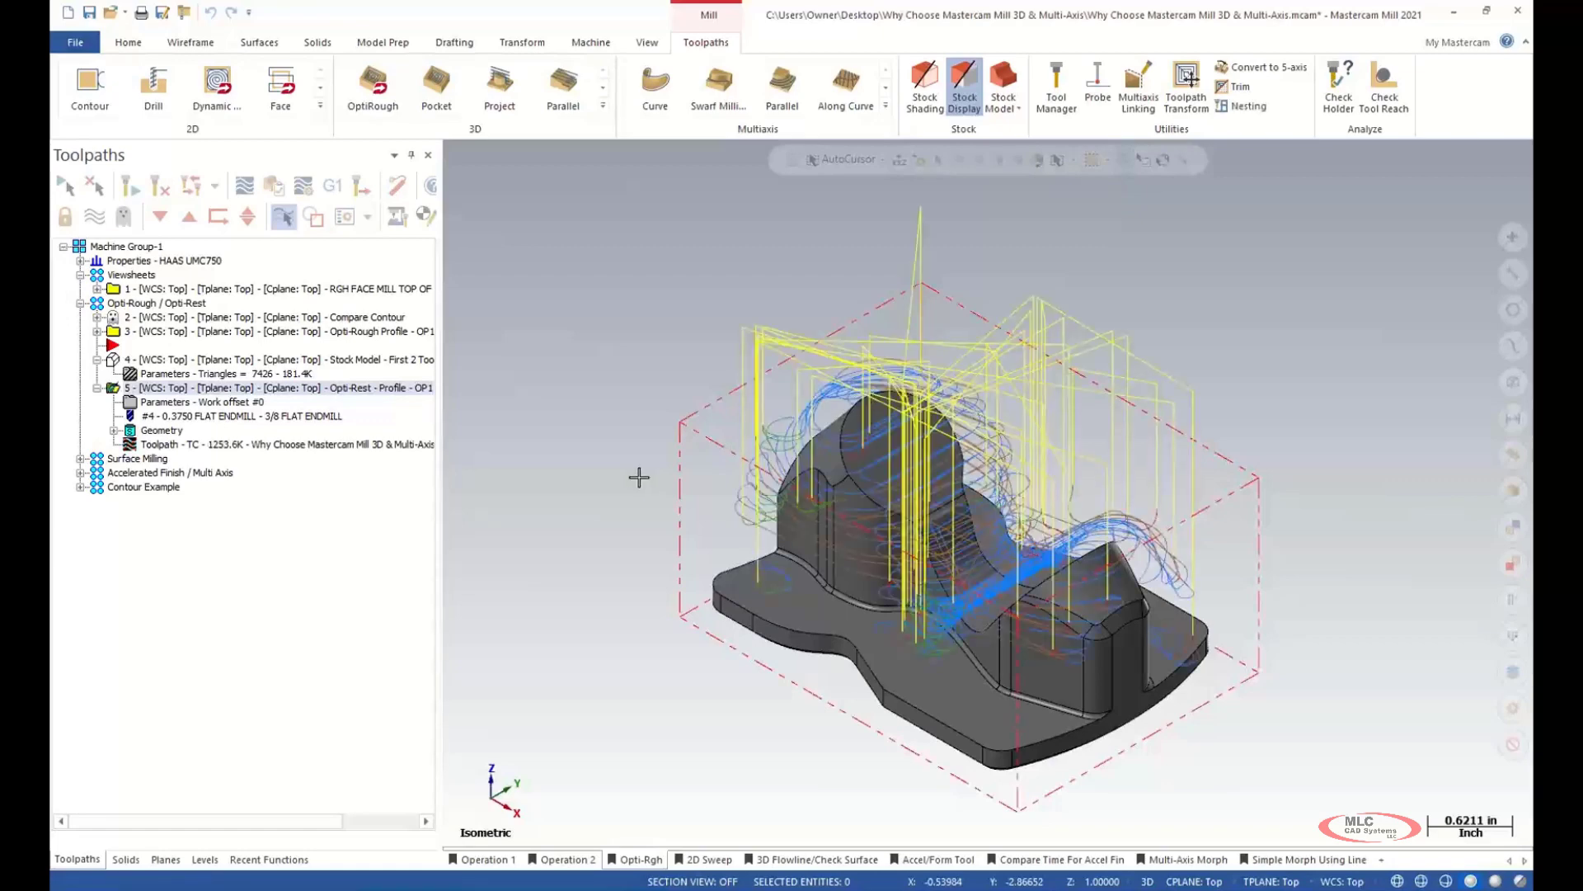
- Inspect the Opti-Rest toolpath around the part and review its stepdown and stepup values in the cut parameters
mouse_move(1017, 619)
middle_down()
mouse_move(1101, 566)
mouse_move(404, 519)
middle_up()
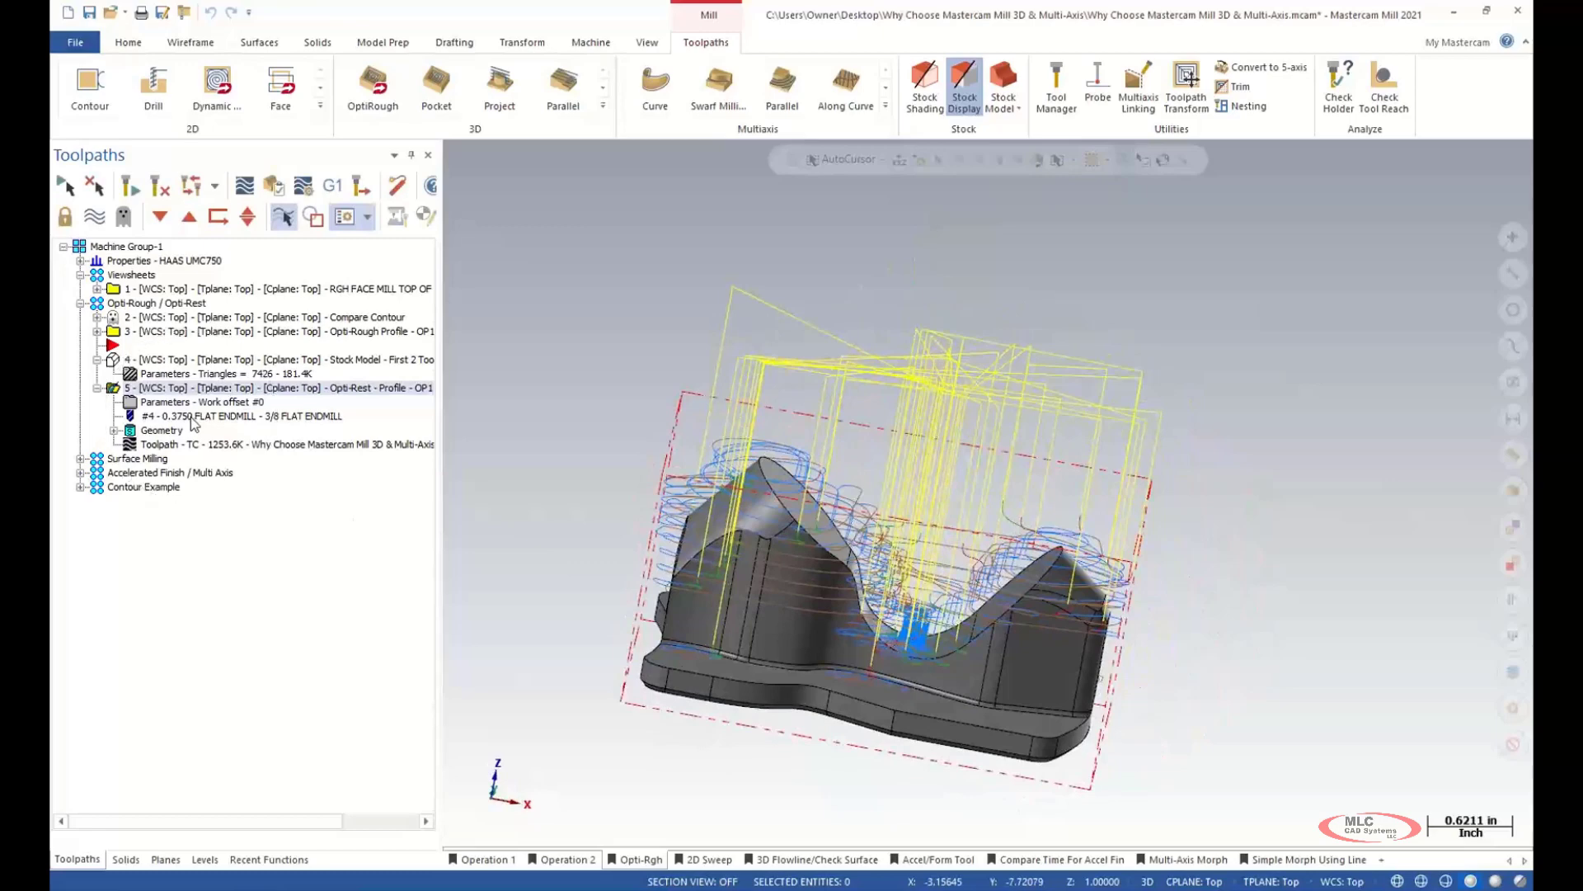
middle_drag(1077, 755, 812, 652)
scroll(951, 614, up, 2)
scroll(951, 614, up, 1)
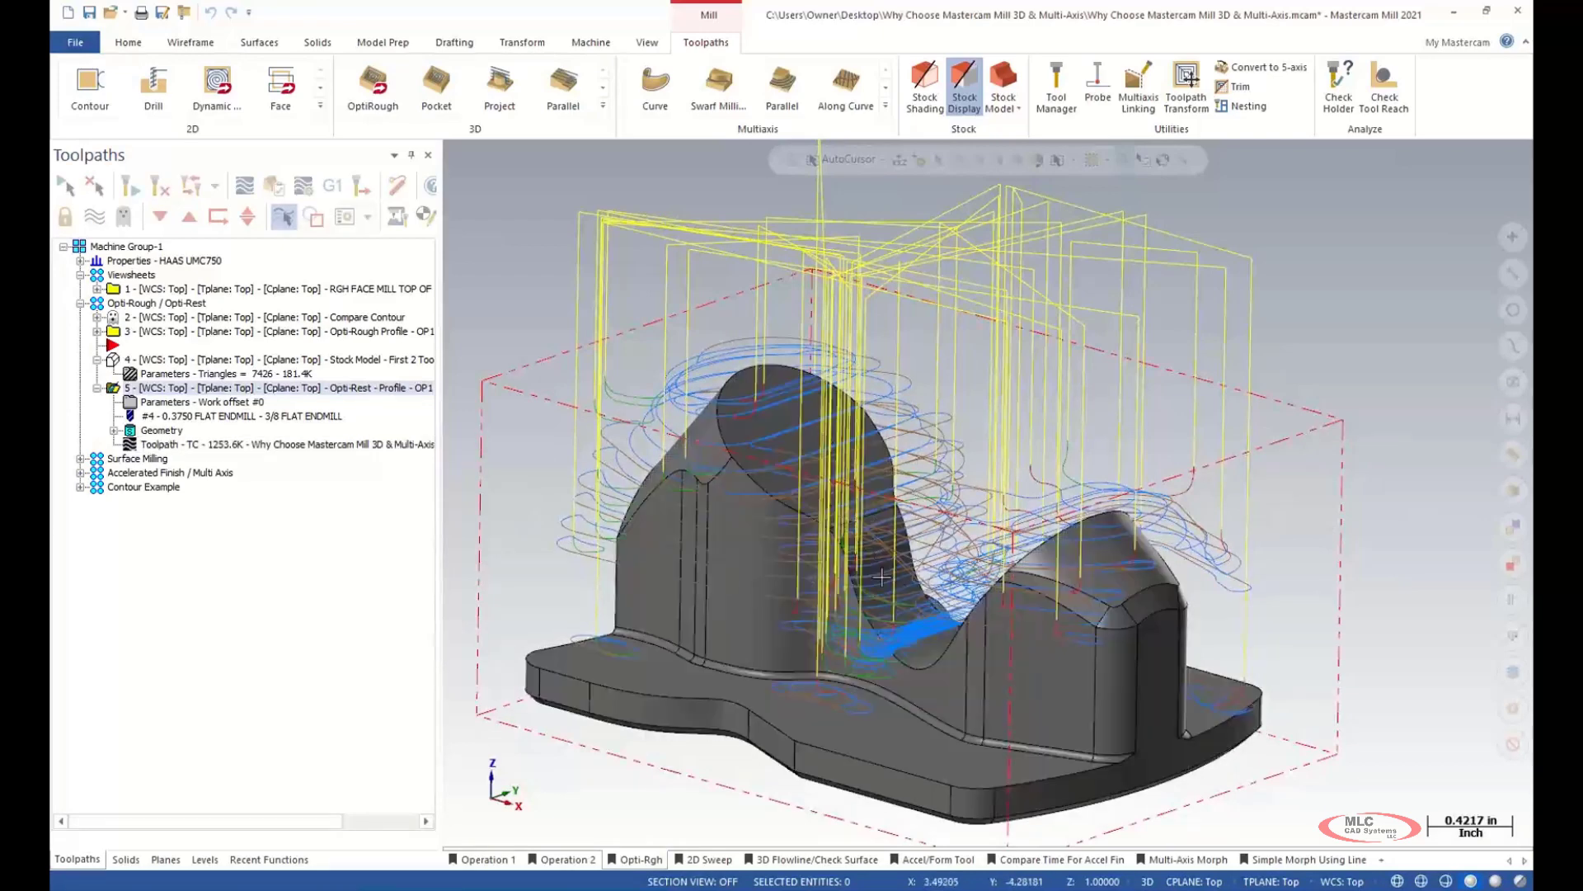
click(176, 402)
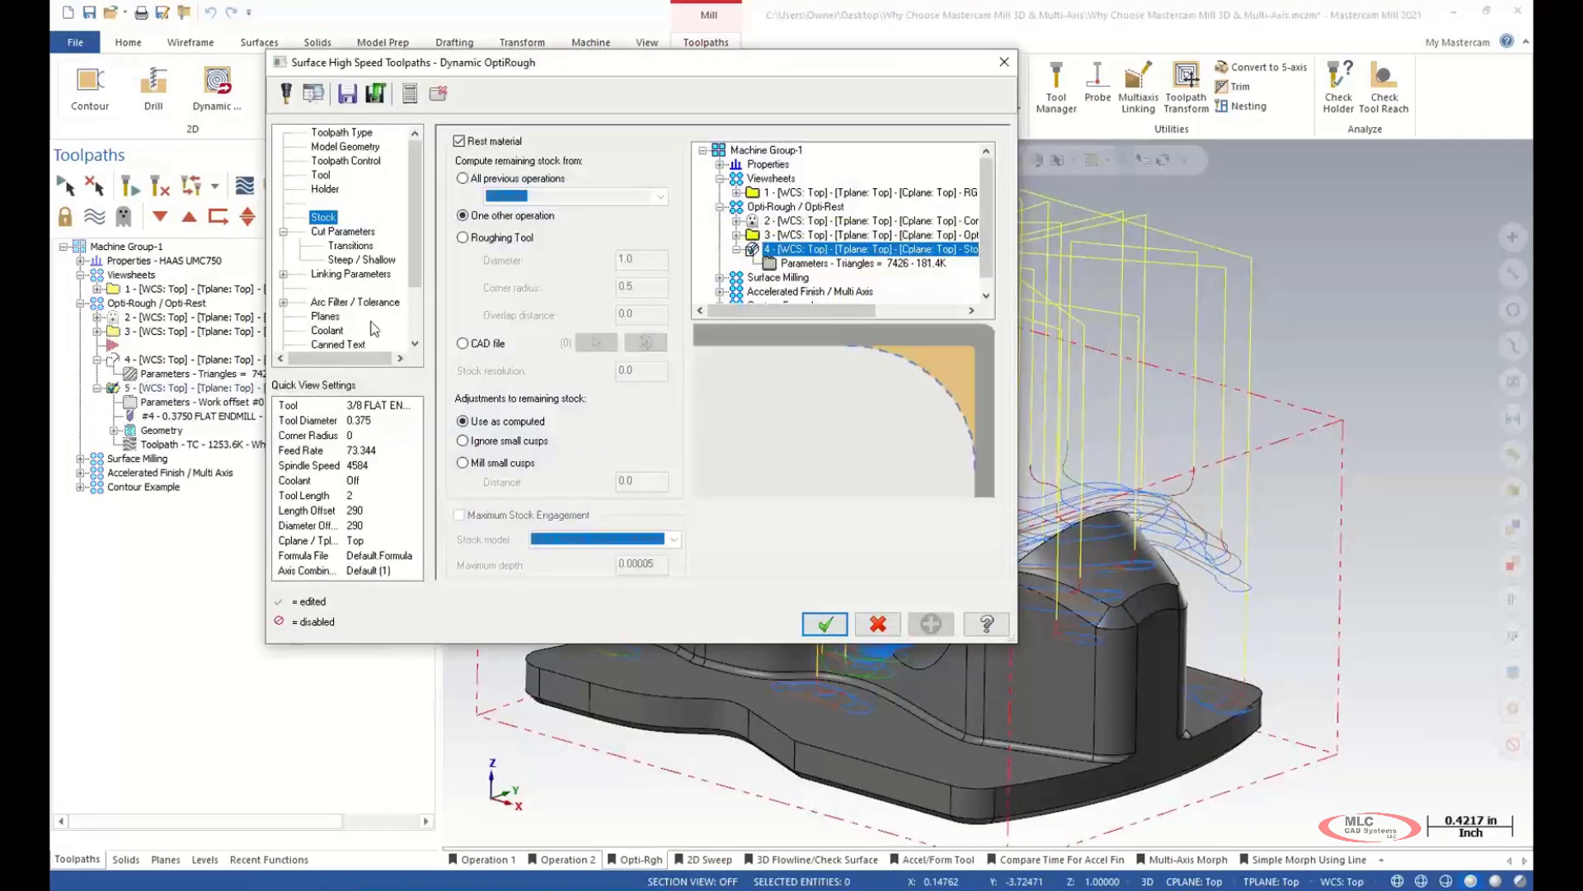
click(345, 231)
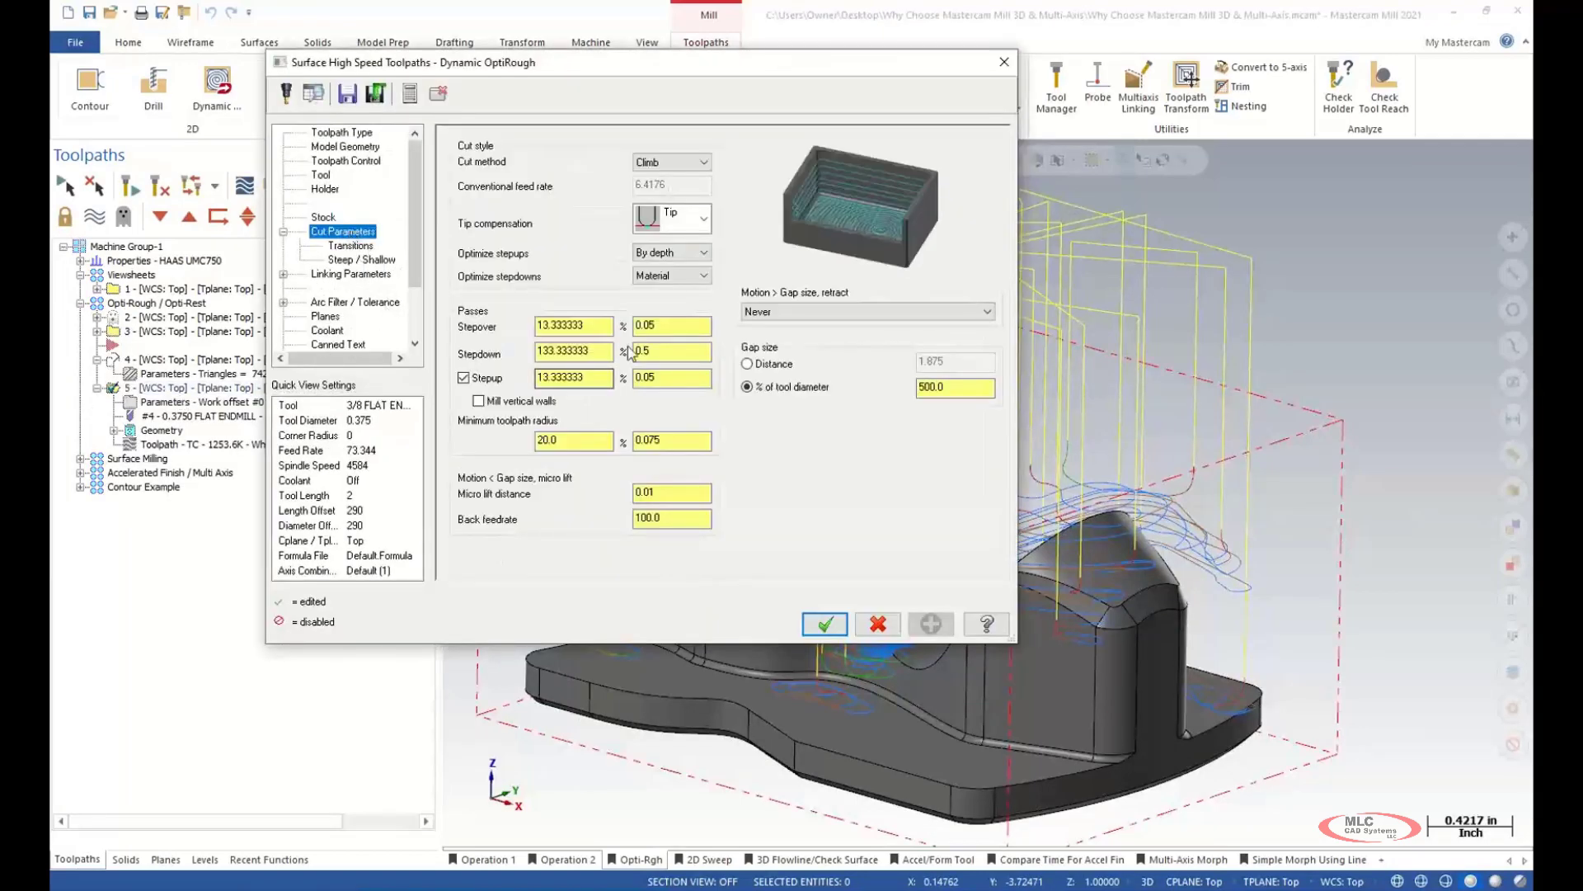
click(689, 377)
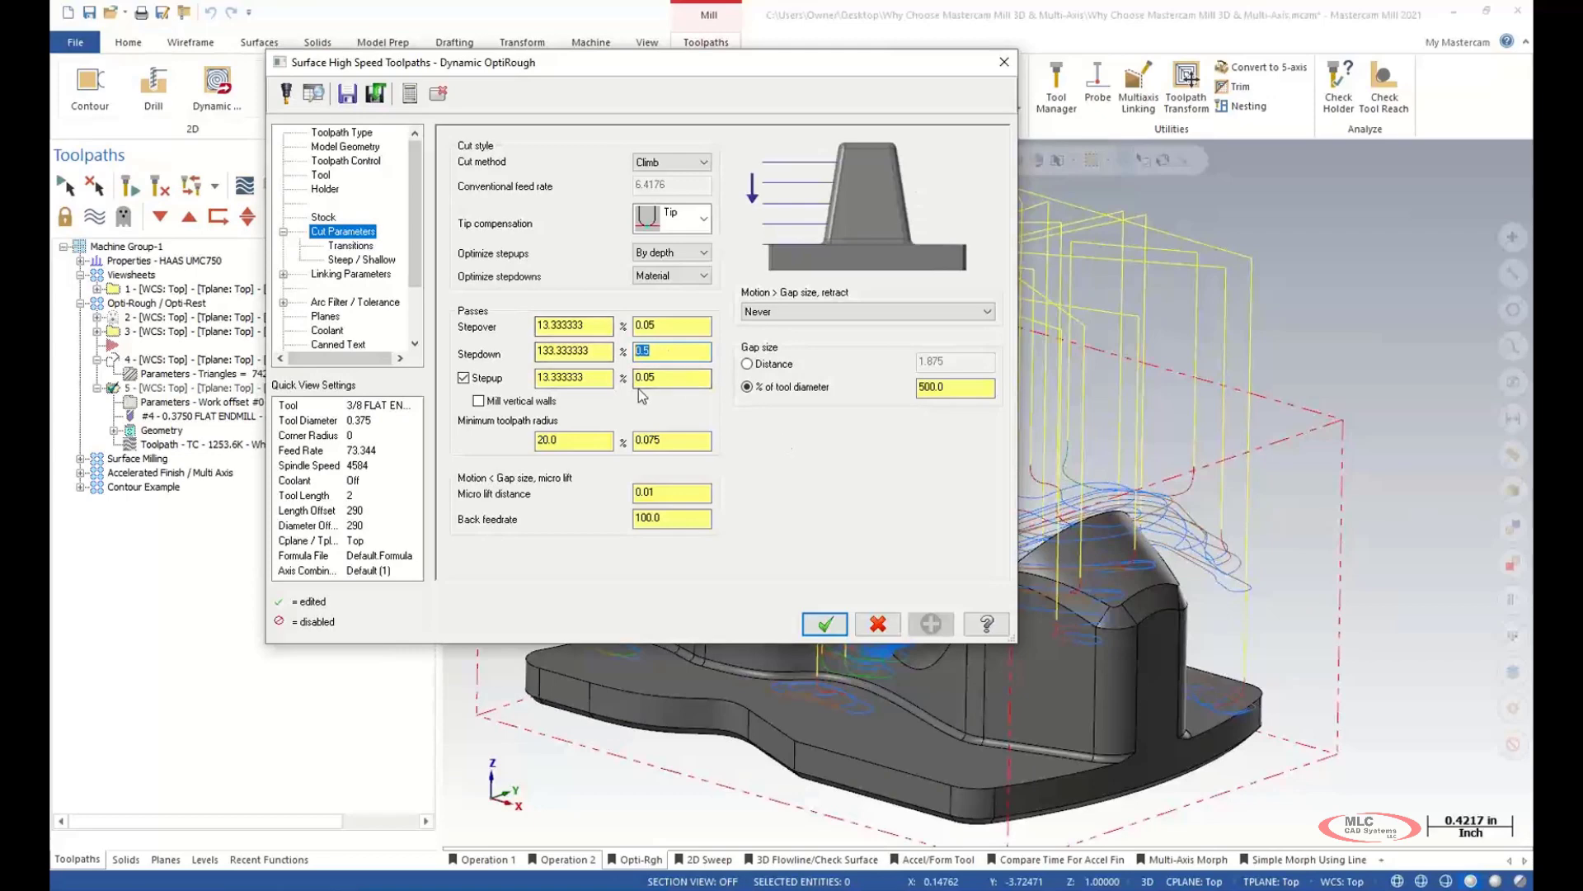
drag(690, 378, 610, 378)
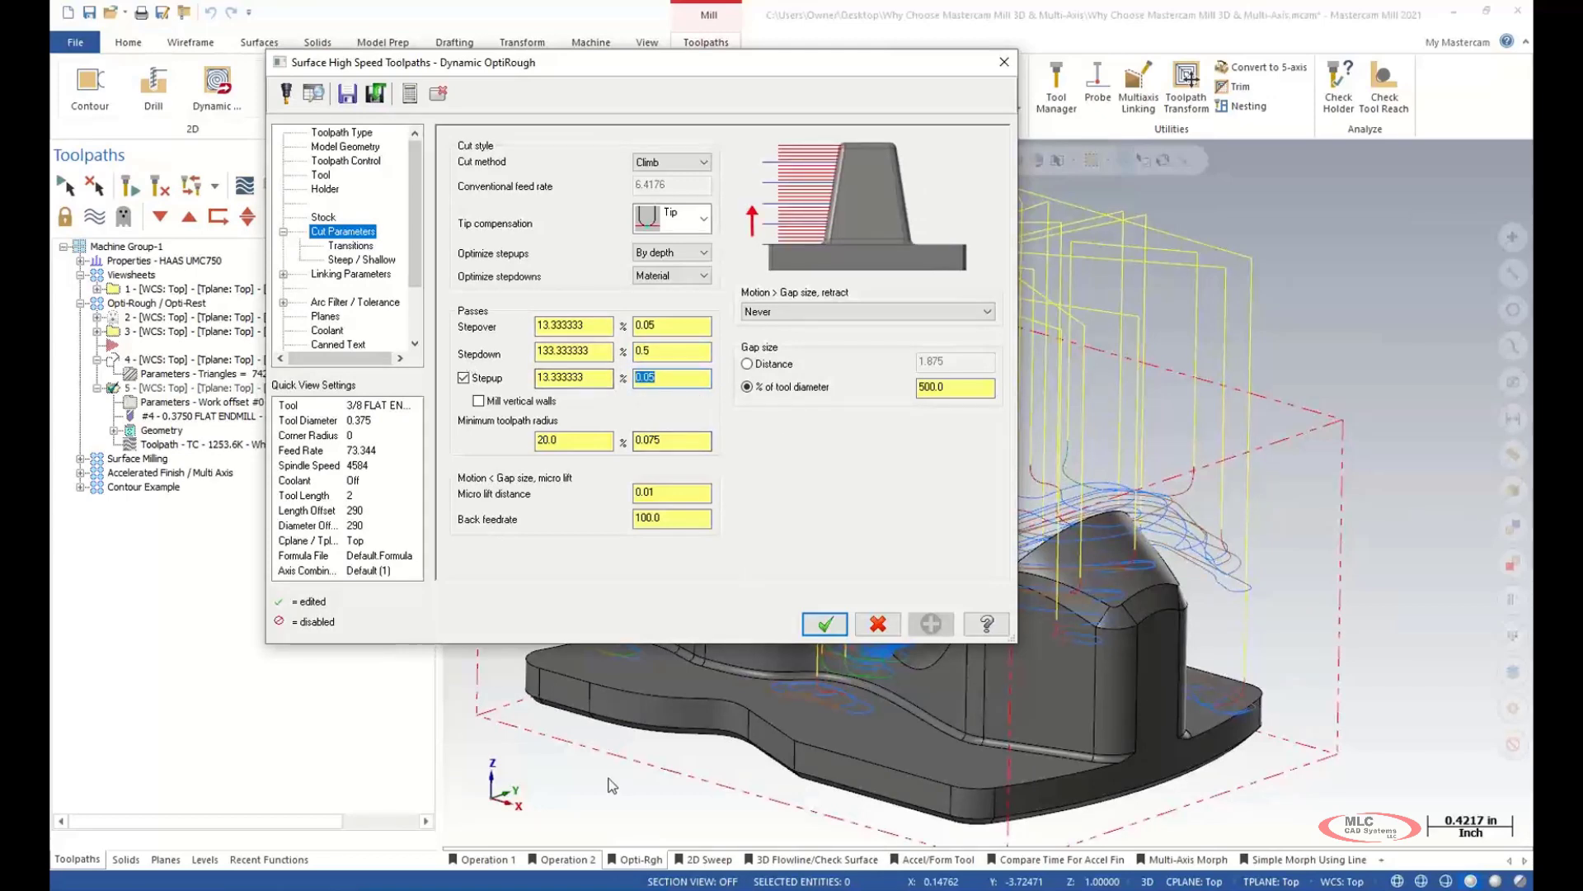
click(830, 624)
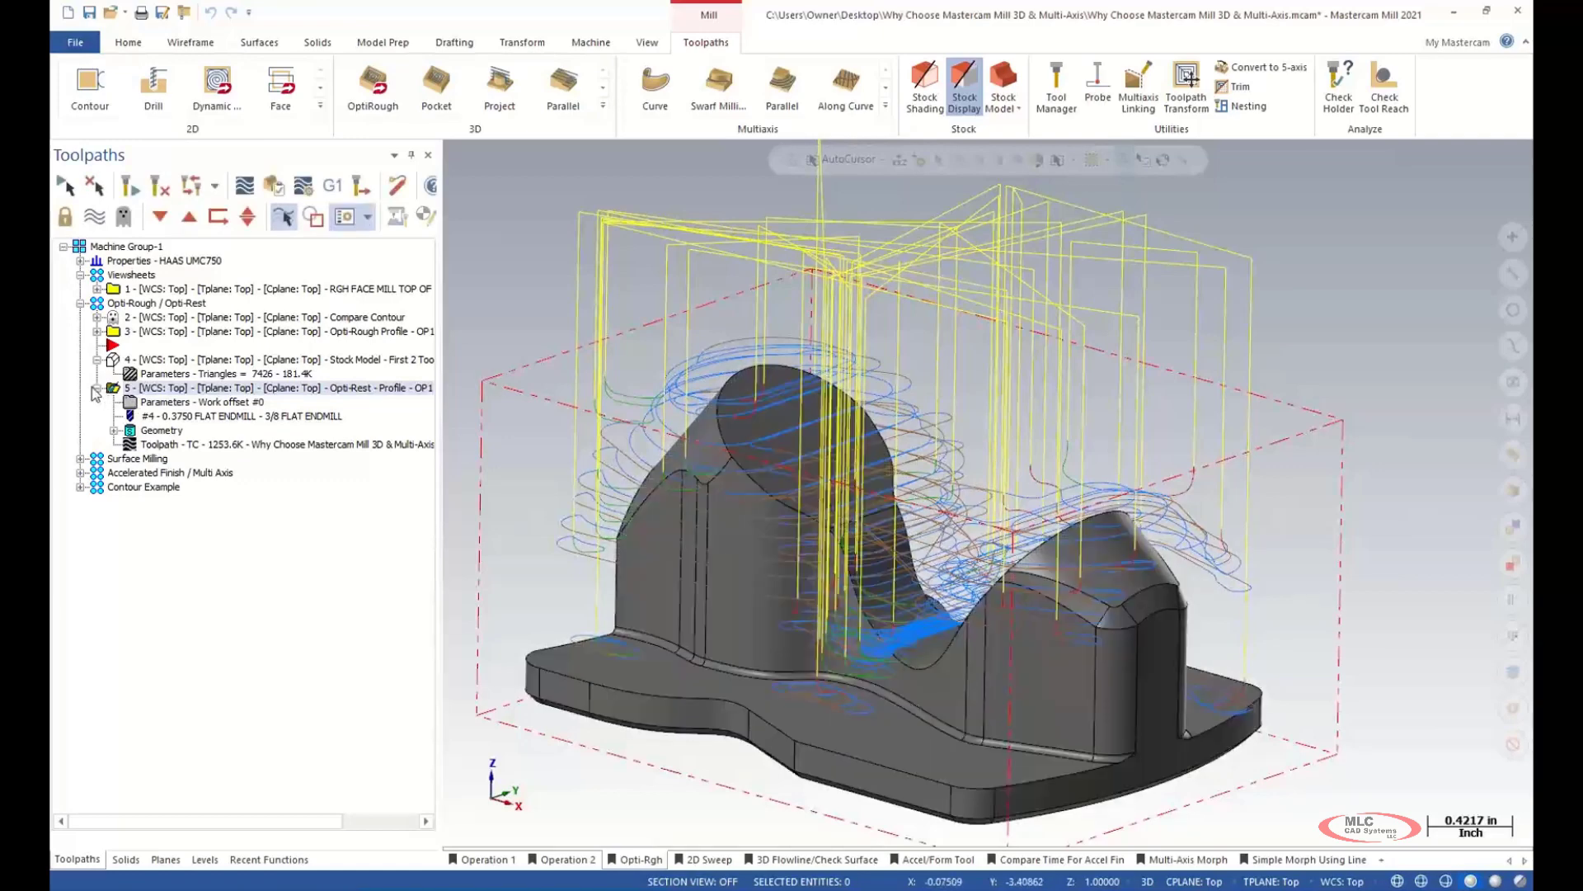
- Collapse the Stock Model, Opti-Rough Profile and Opti-Rest Profile operations in the Opti-Rough / Opti-Rest group
click(96, 359)
click(97, 332)
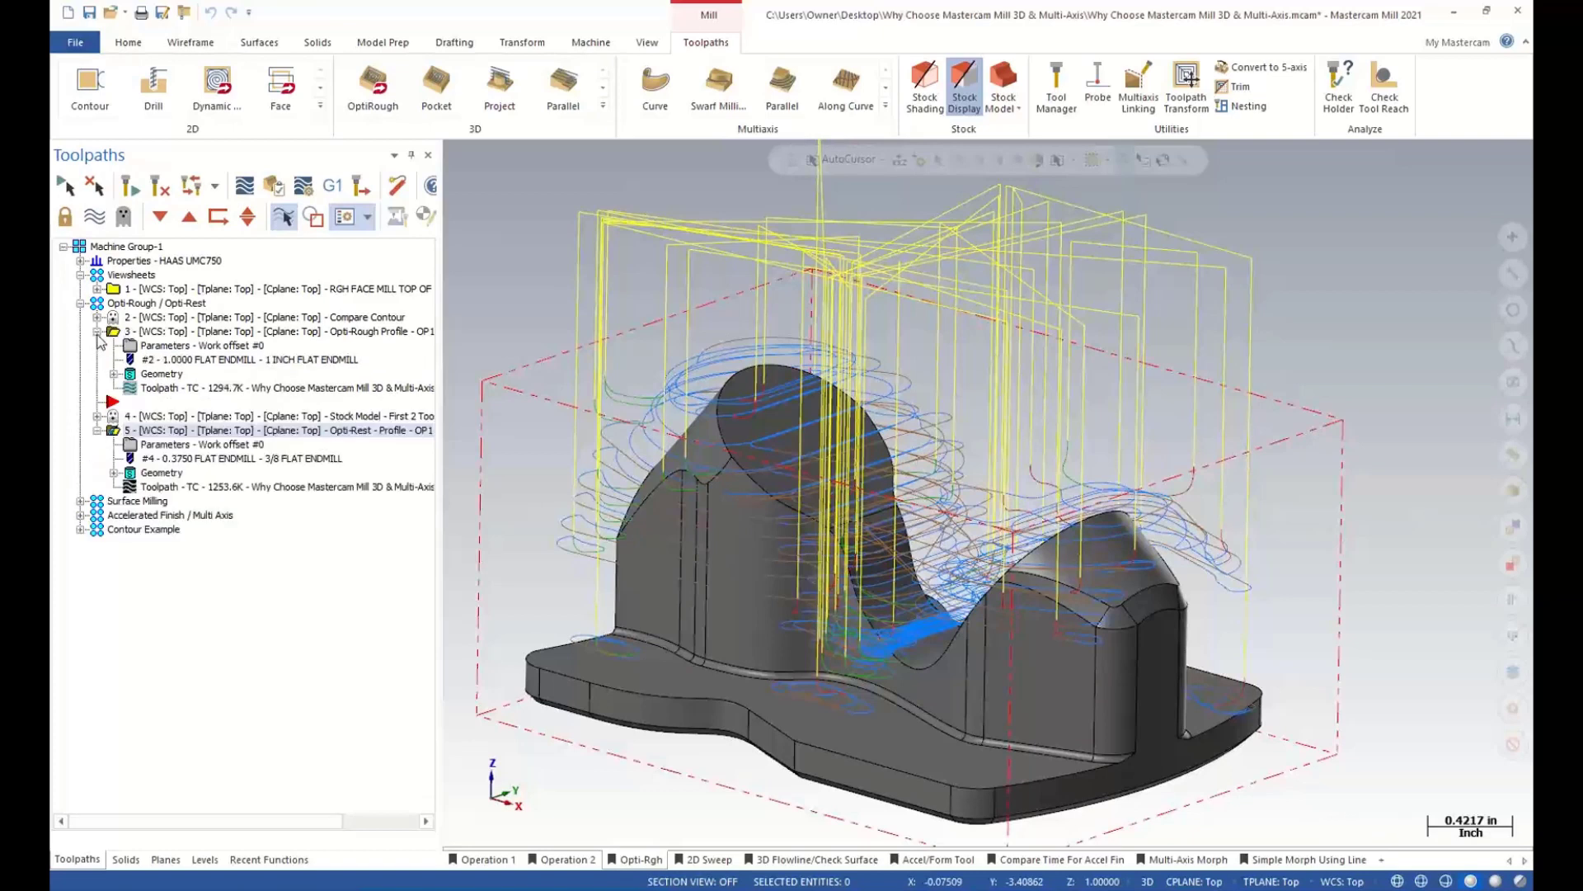
click(96, 331)
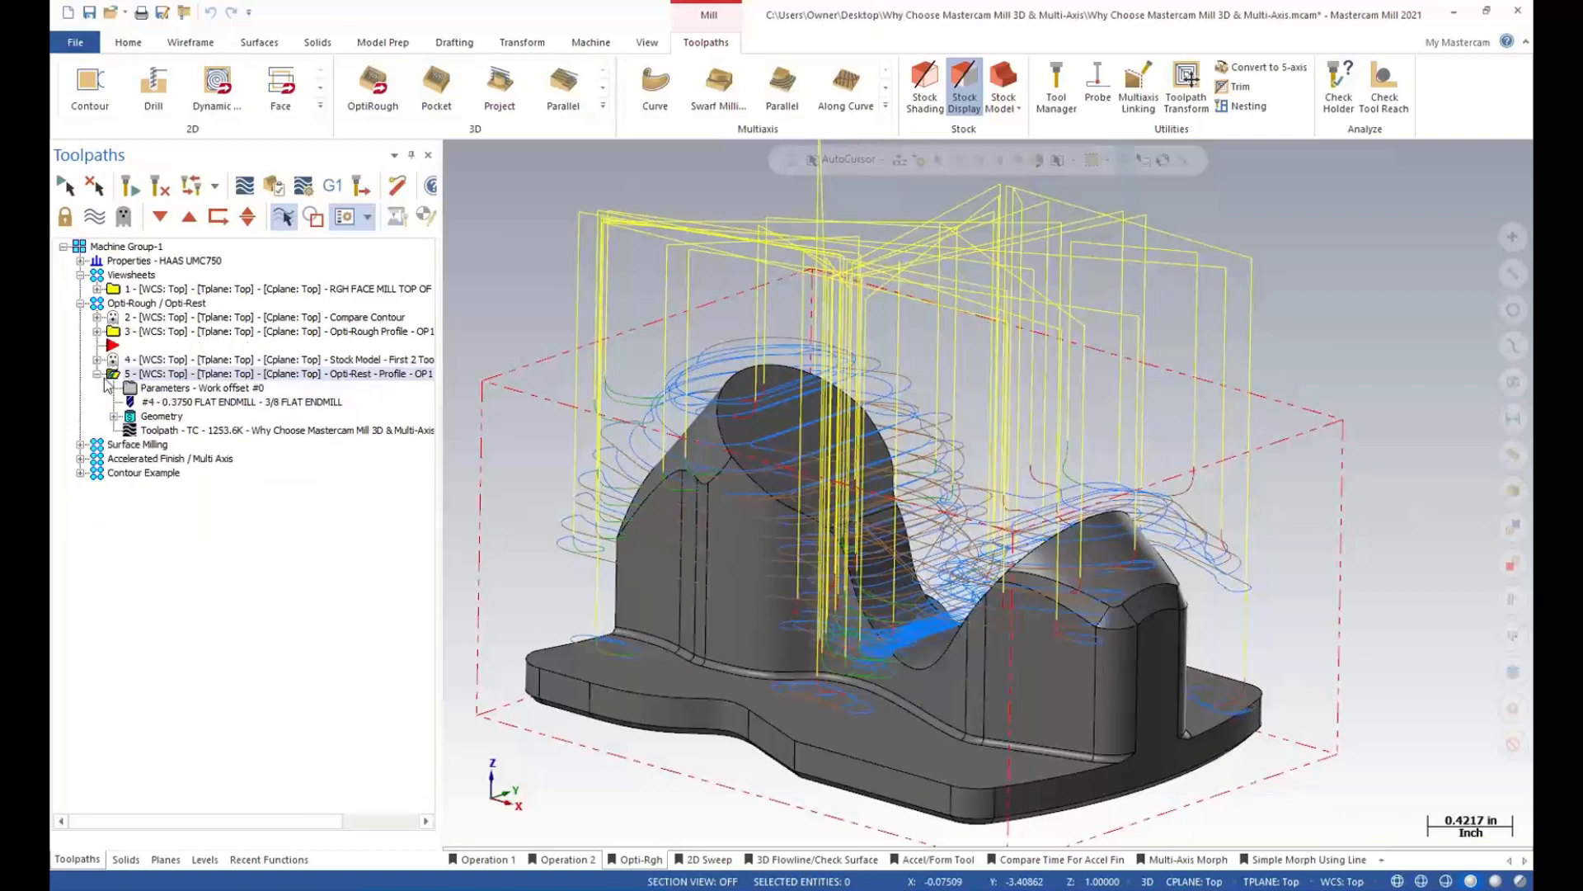
click(97, 374)
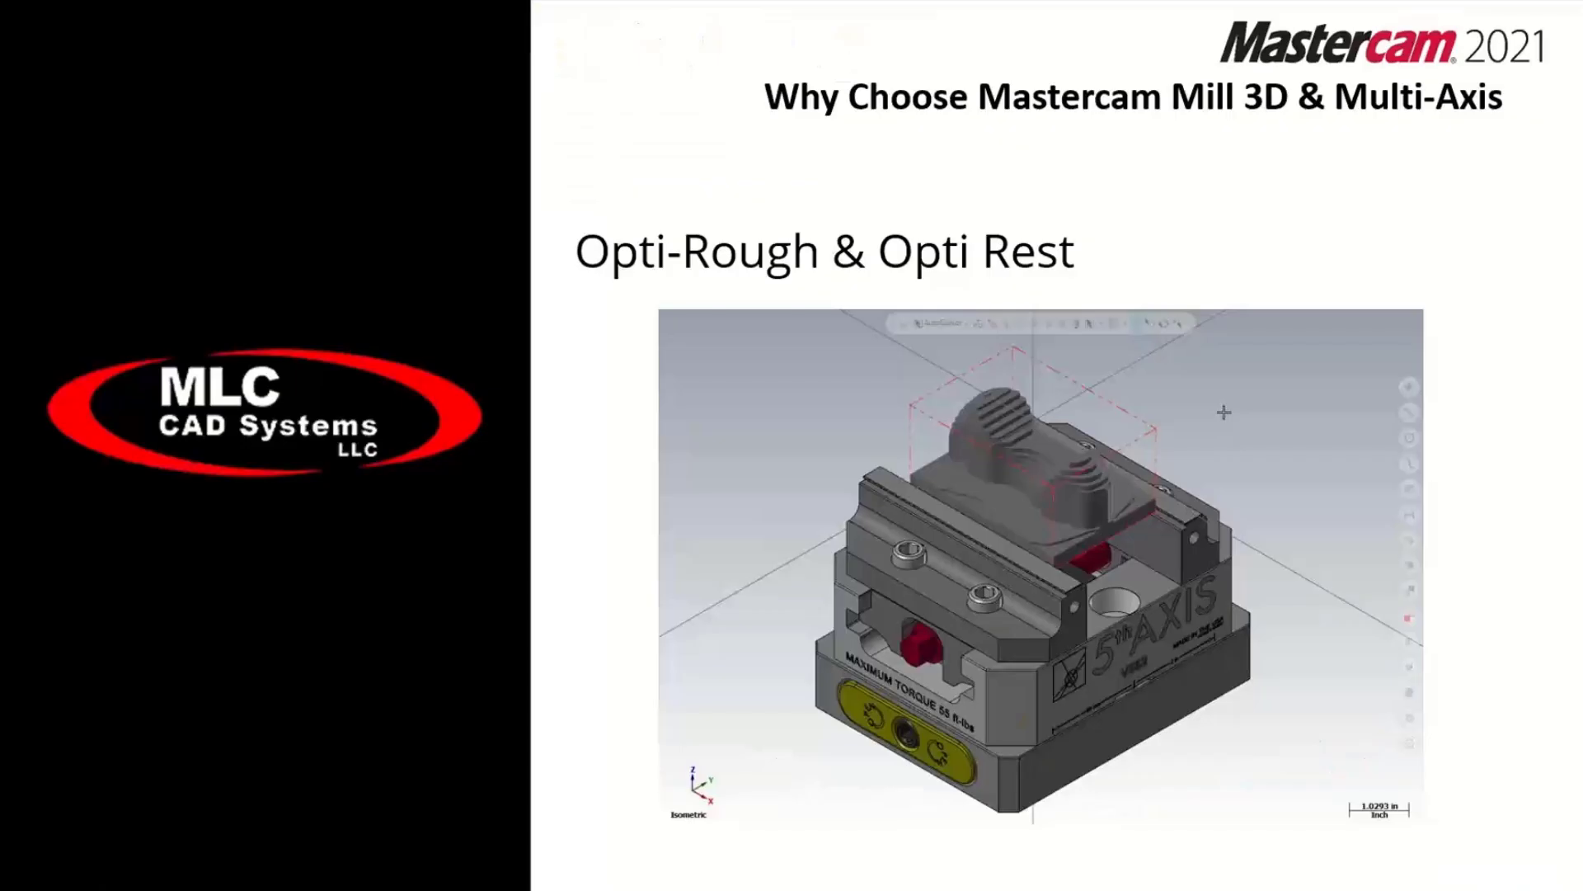
key(Right)
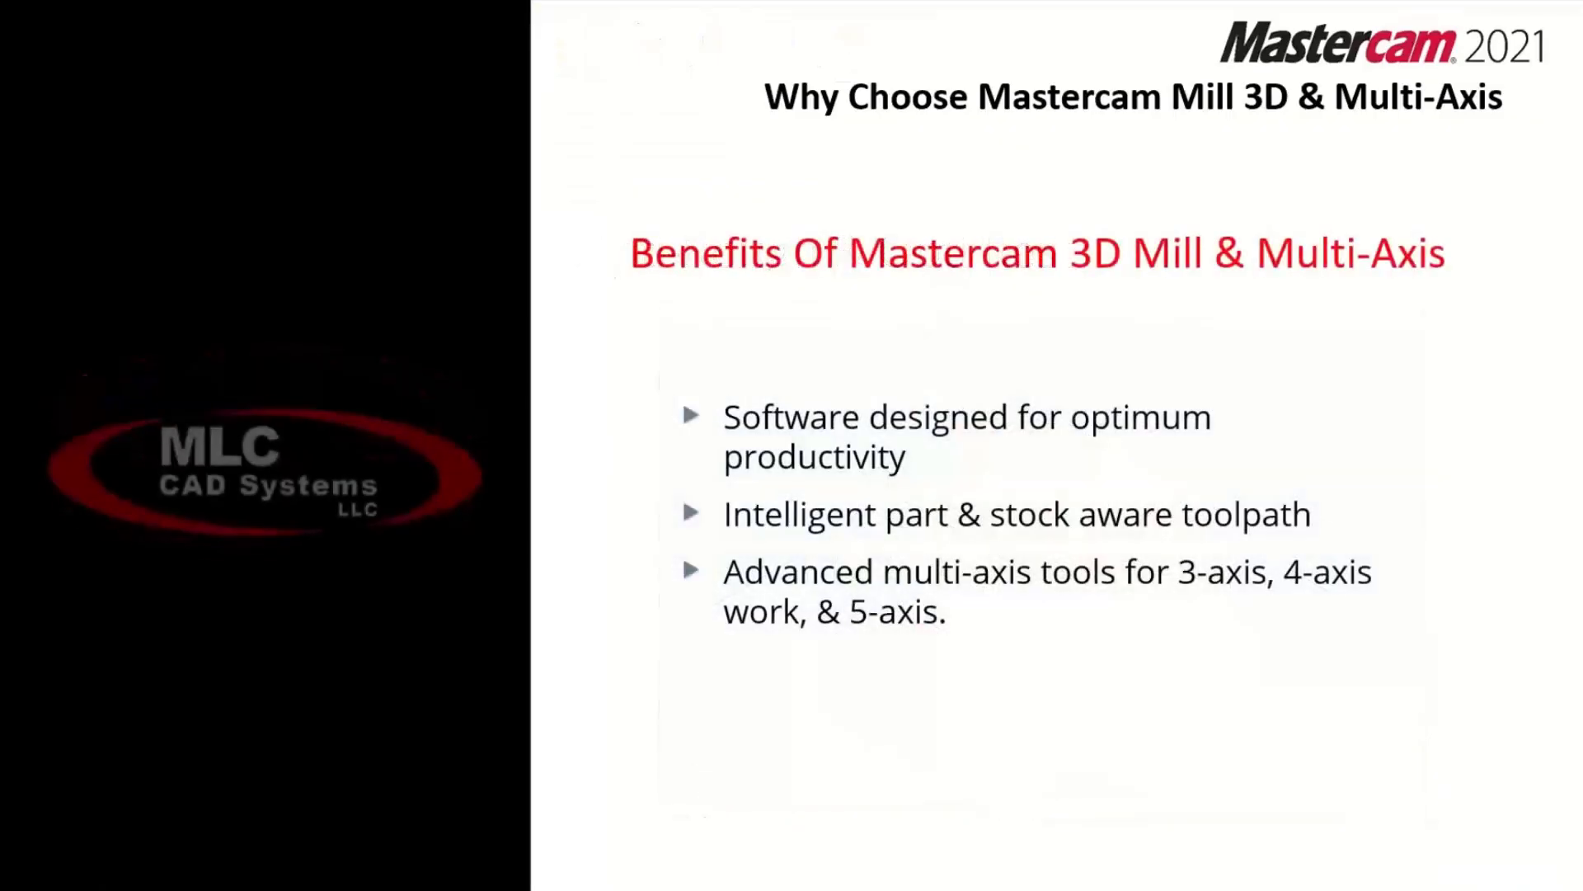
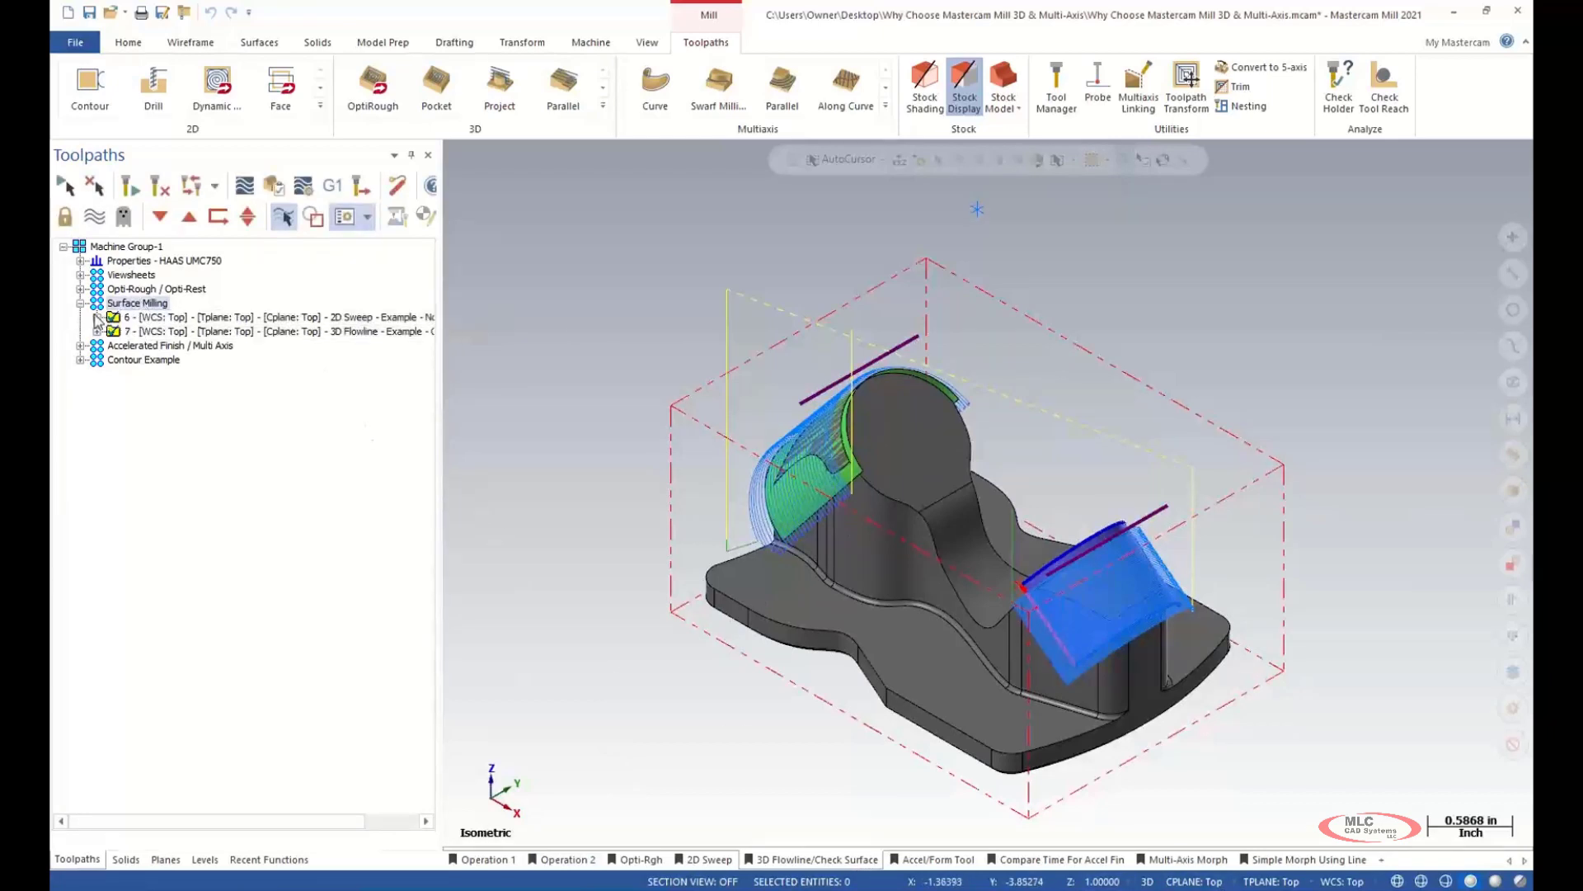
- Expand the 2D Sweep operation, widen the toolpath list to show full operation names, and select that operation
click(96, 317)
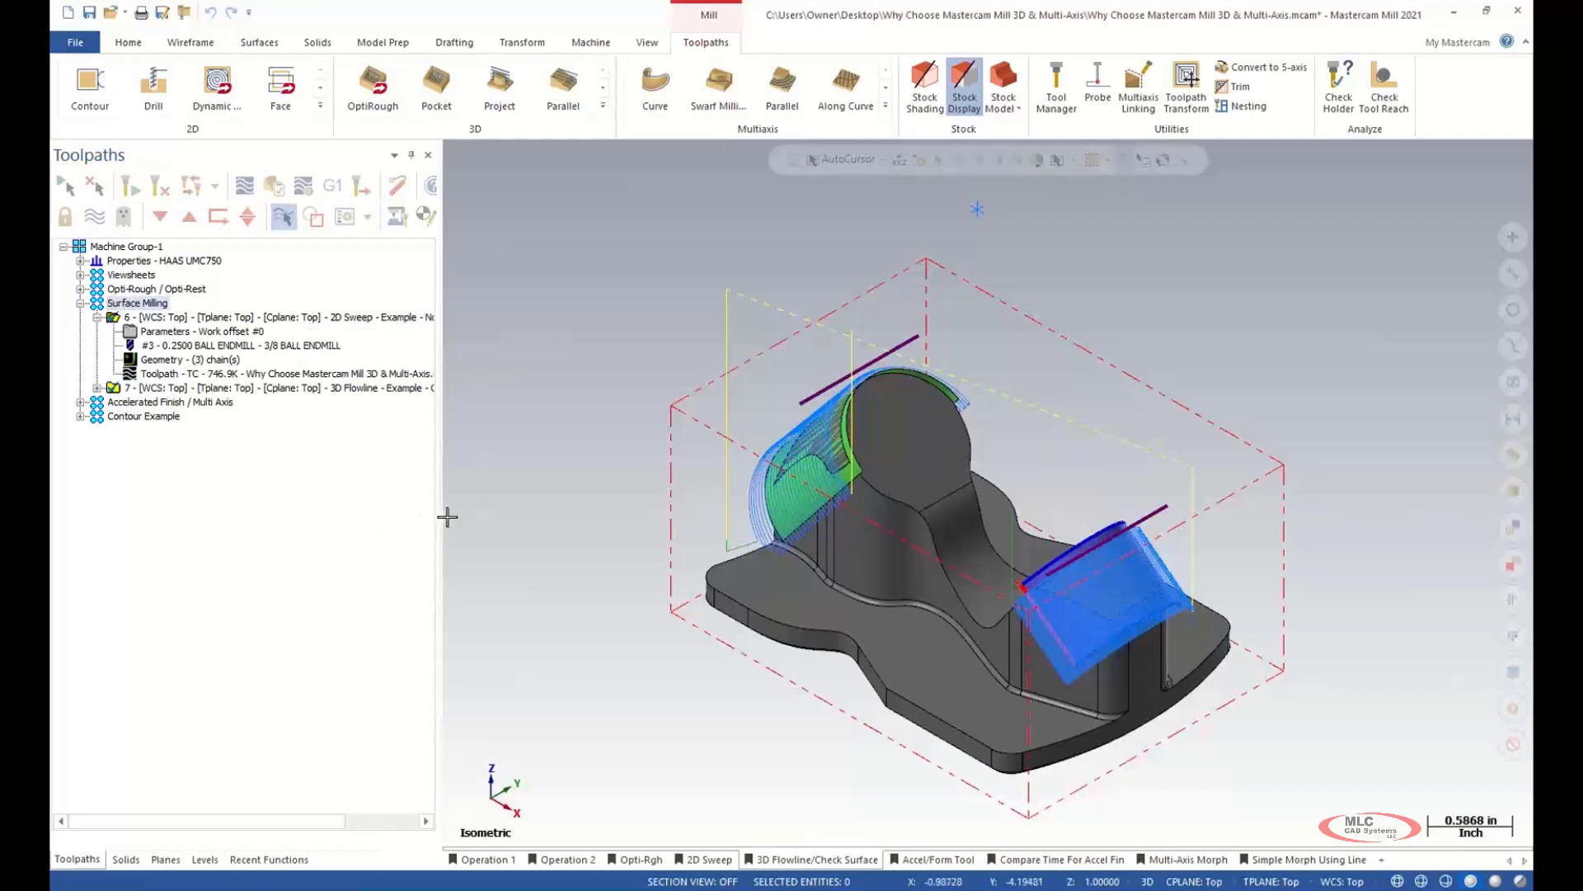
drag(439, 521, 497, 525)
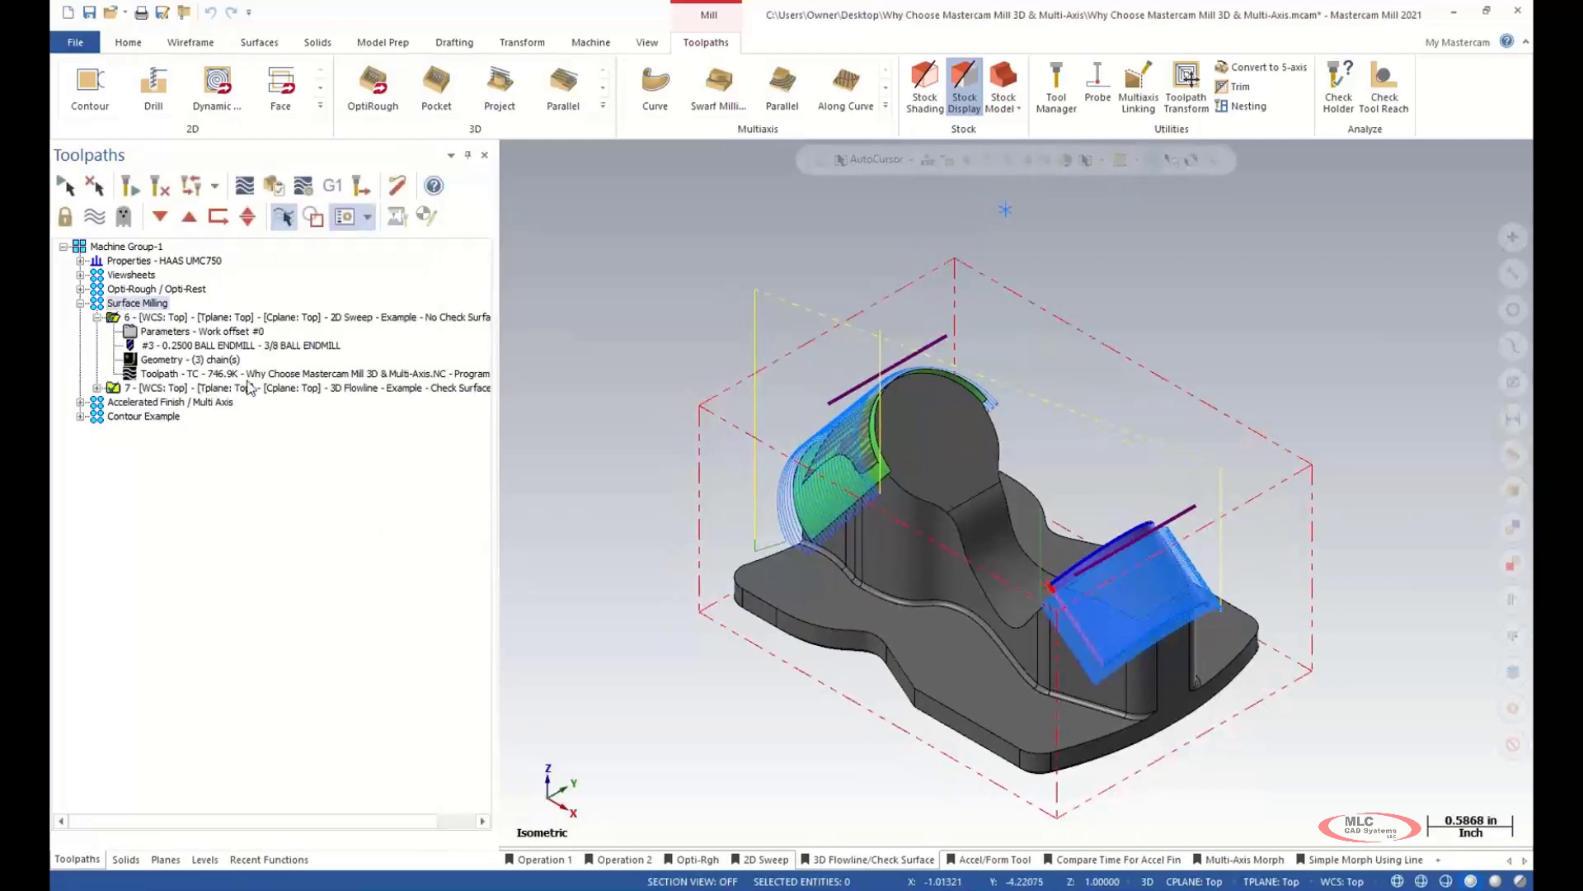
click(326, 319)
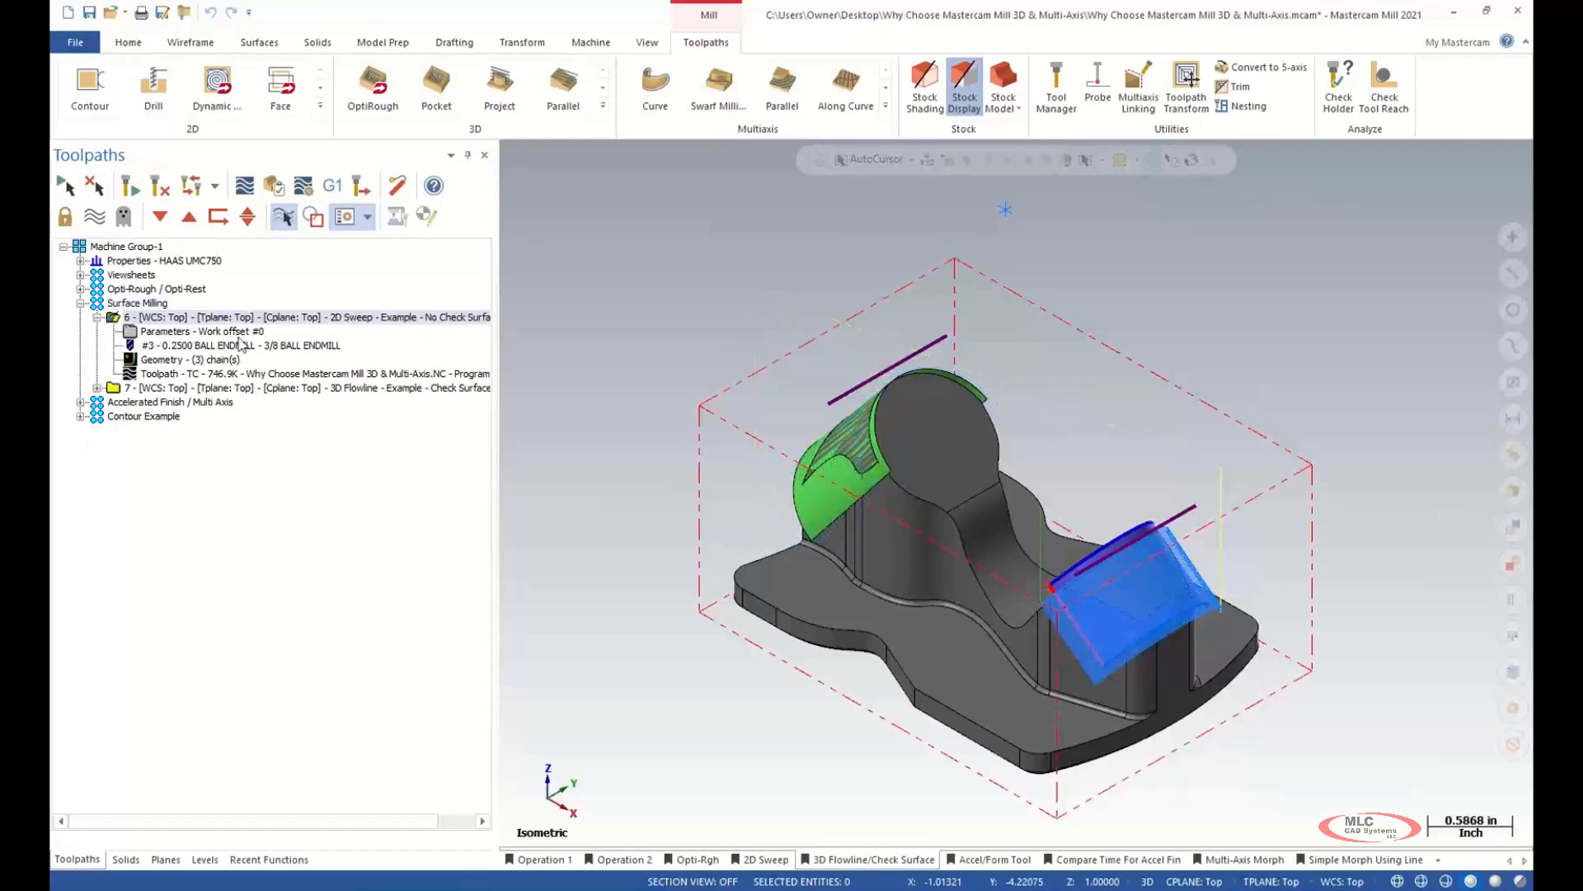
- Examine Chain 1, Chain 2 and Chain 3 of the 2D Sweep geometry on the part, and accept the chains
click(189, 362)
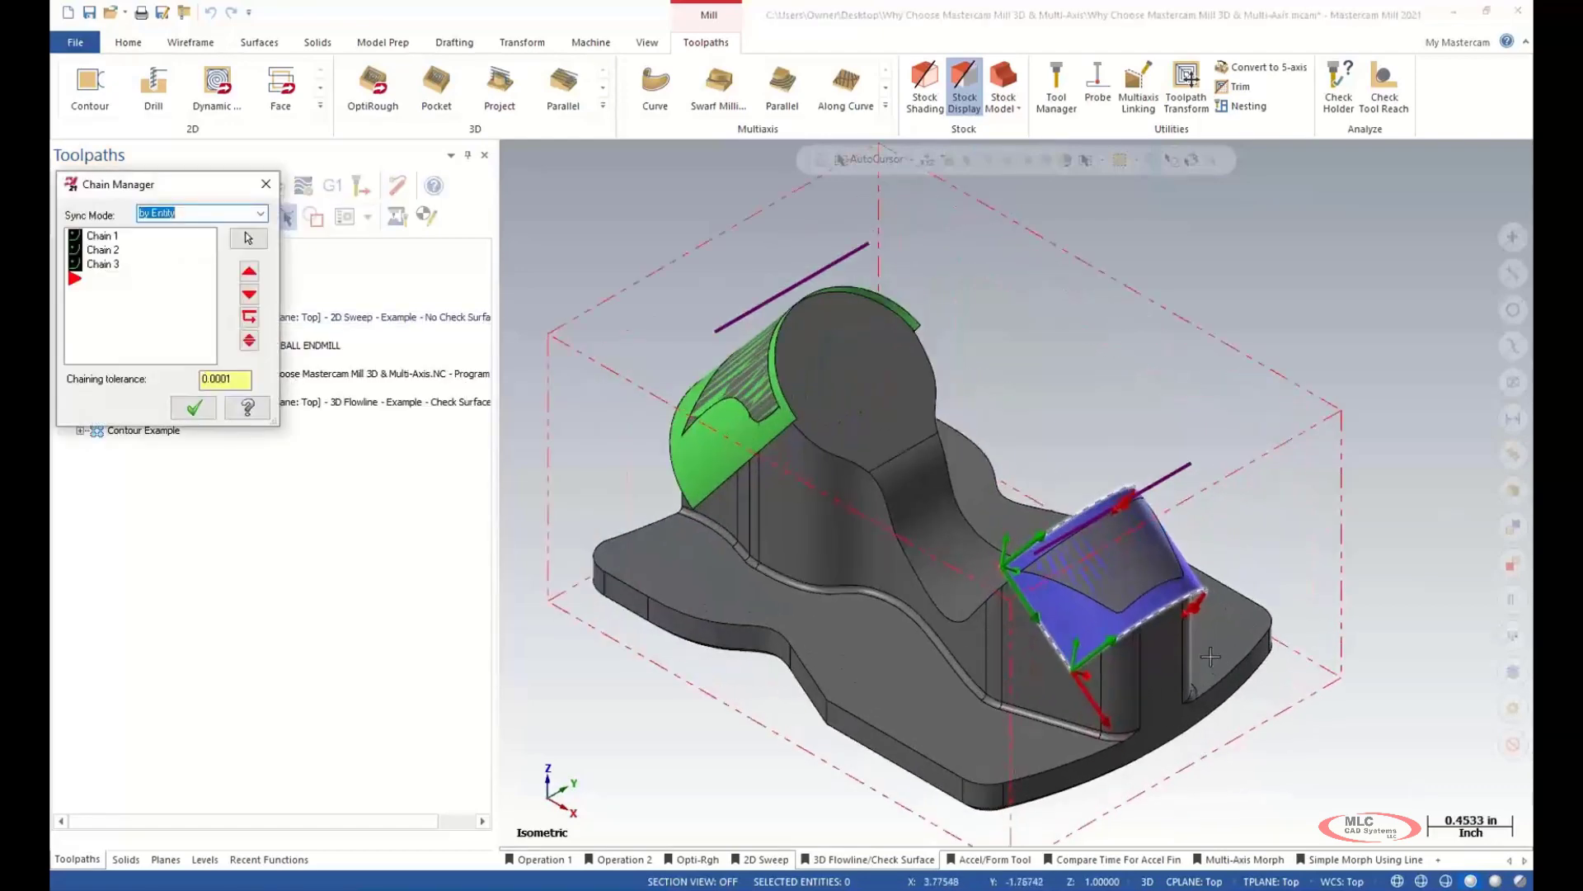
scroll(1211, 658, up, 5)
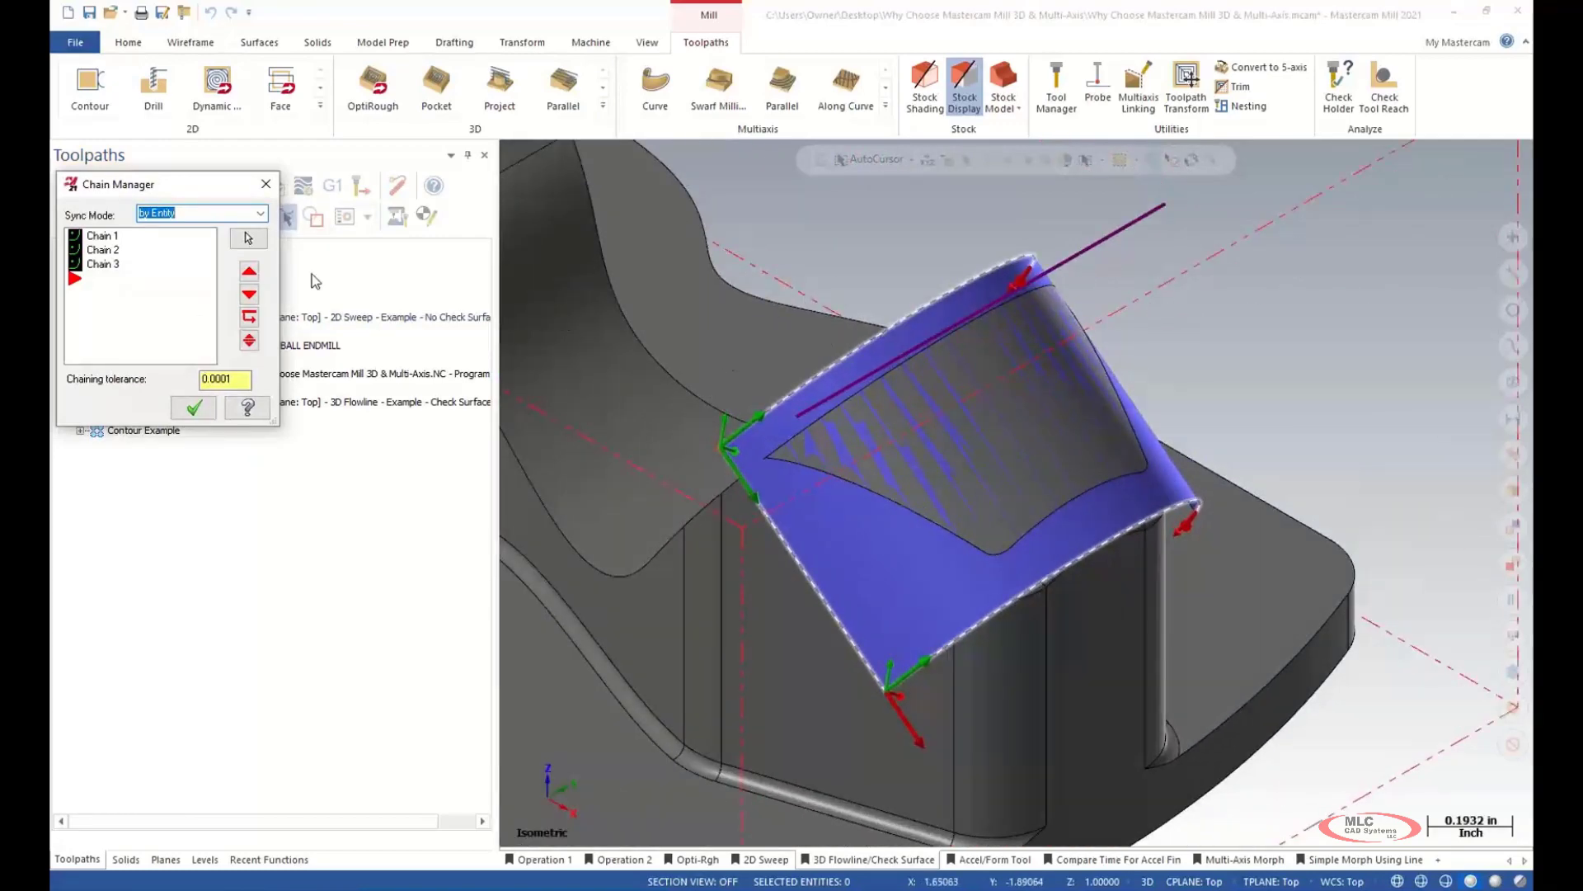
click(104, 236)
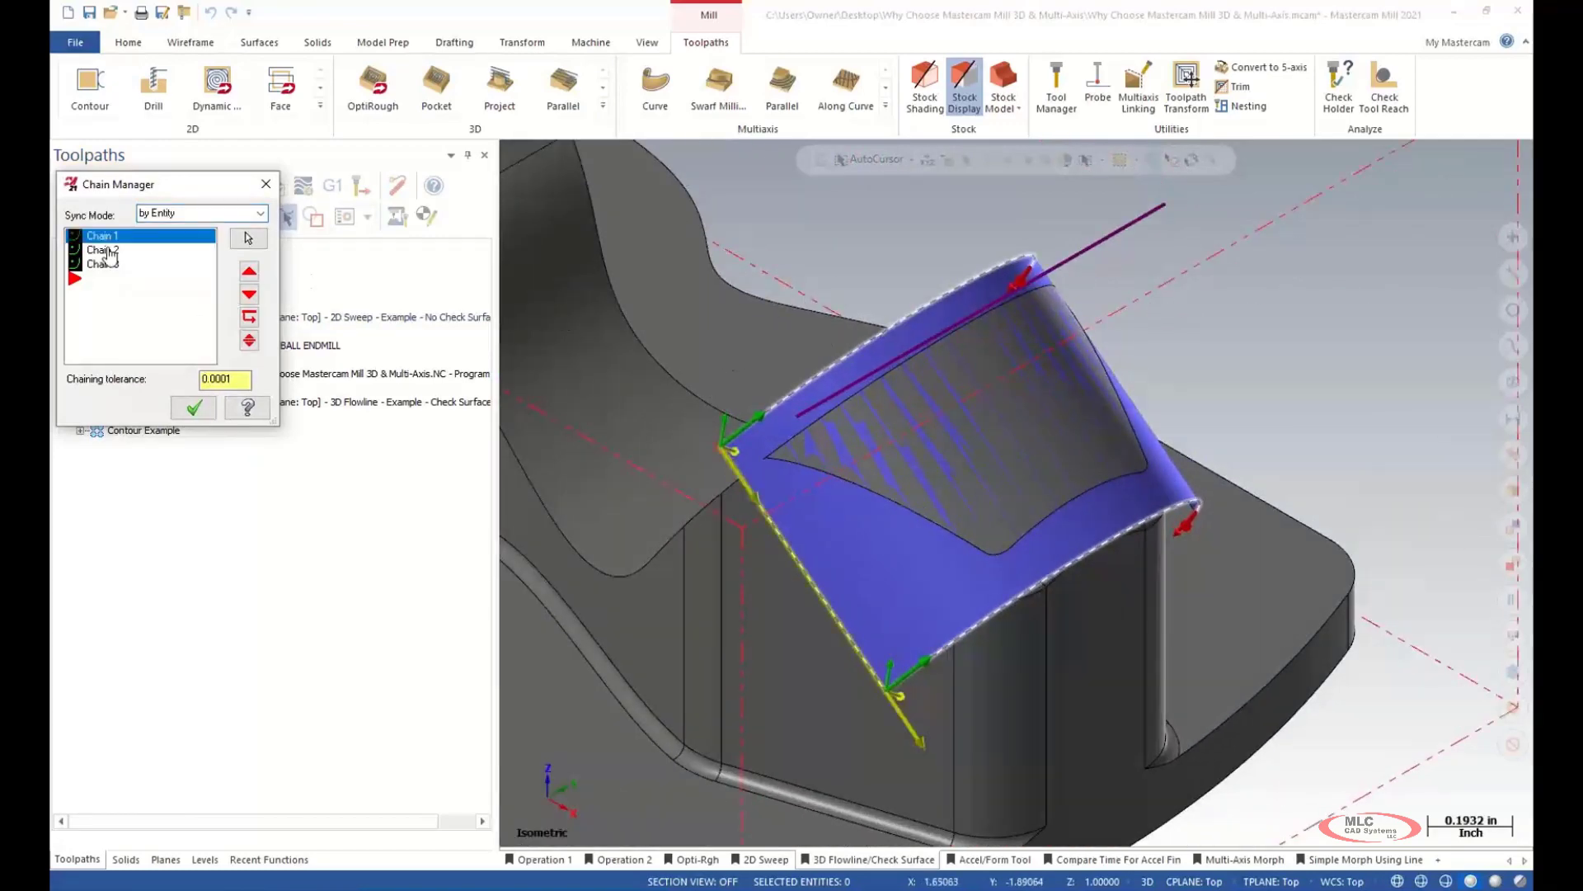
click(102, 251)
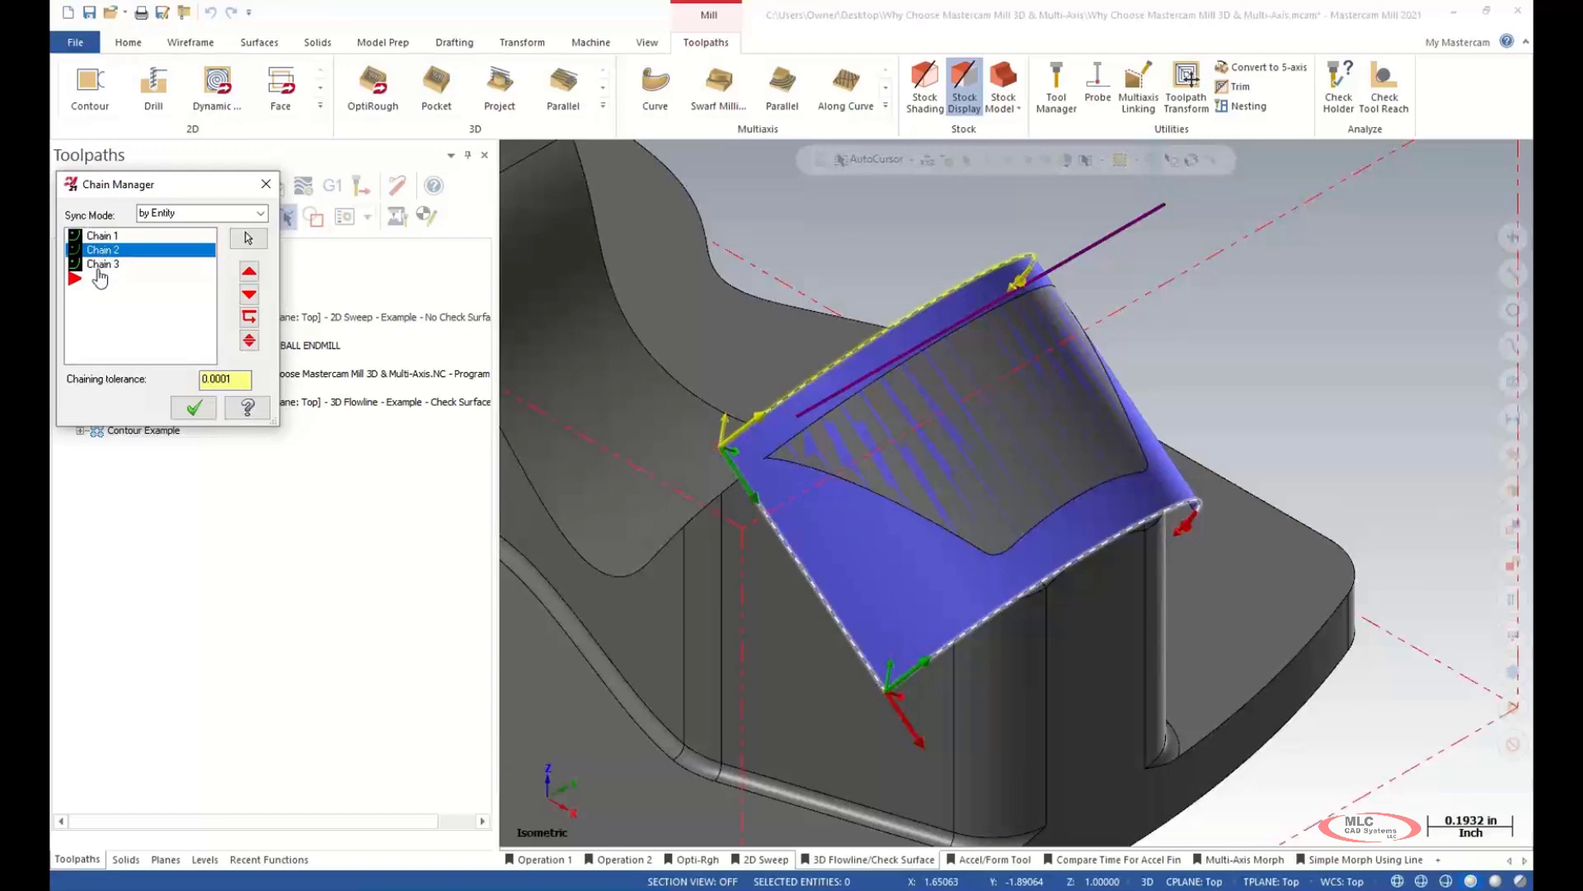
click(102, 264)
scroll(1356, 537, down, 3)
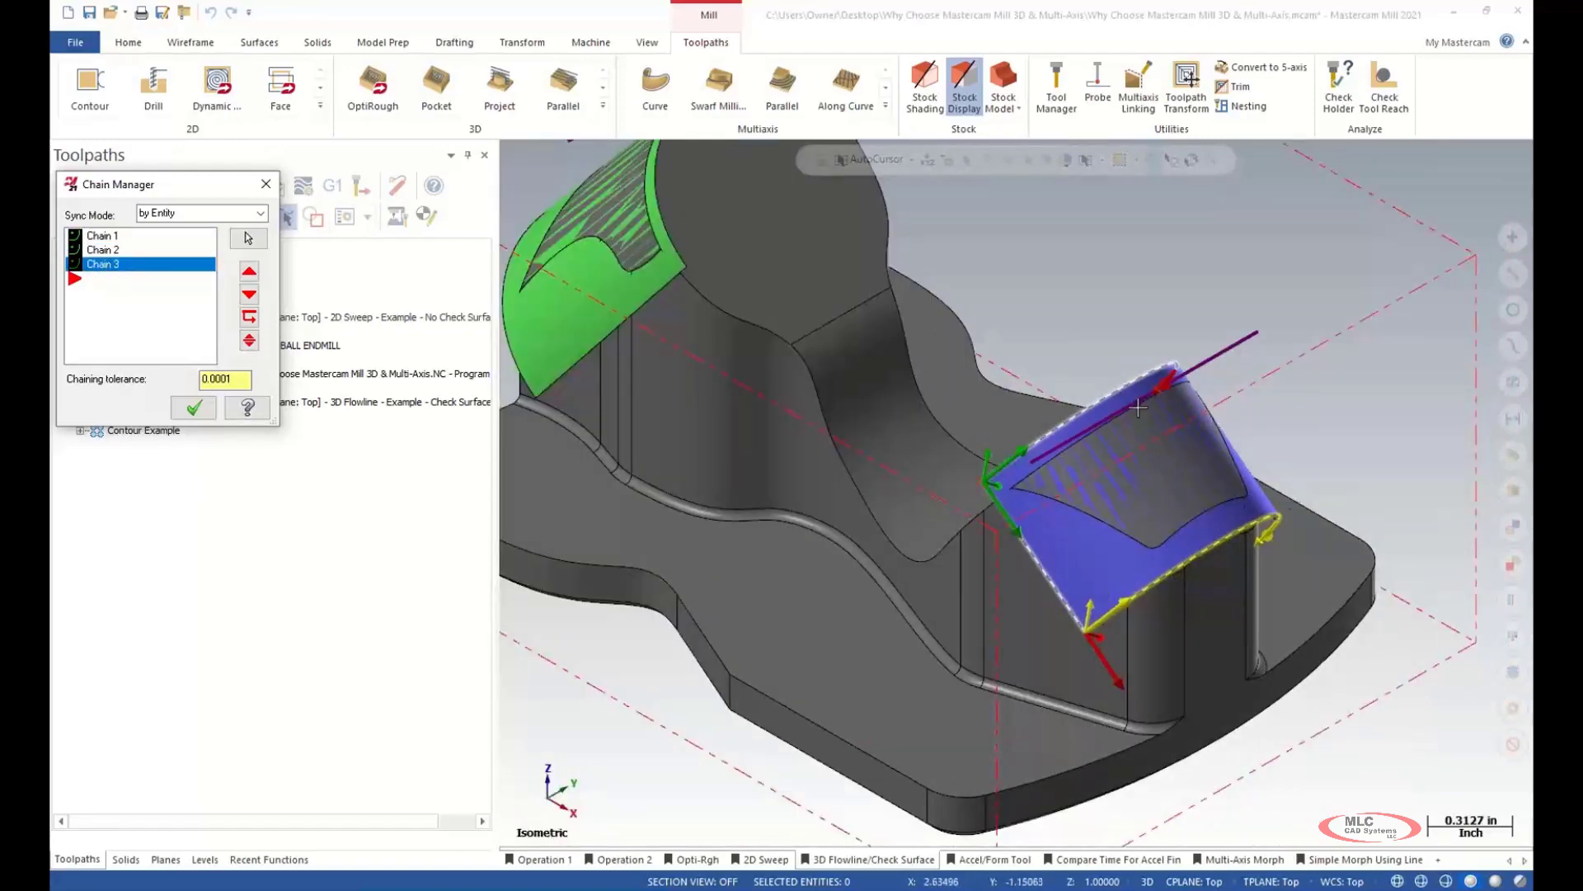
scroll(1253, 510, down, 2)
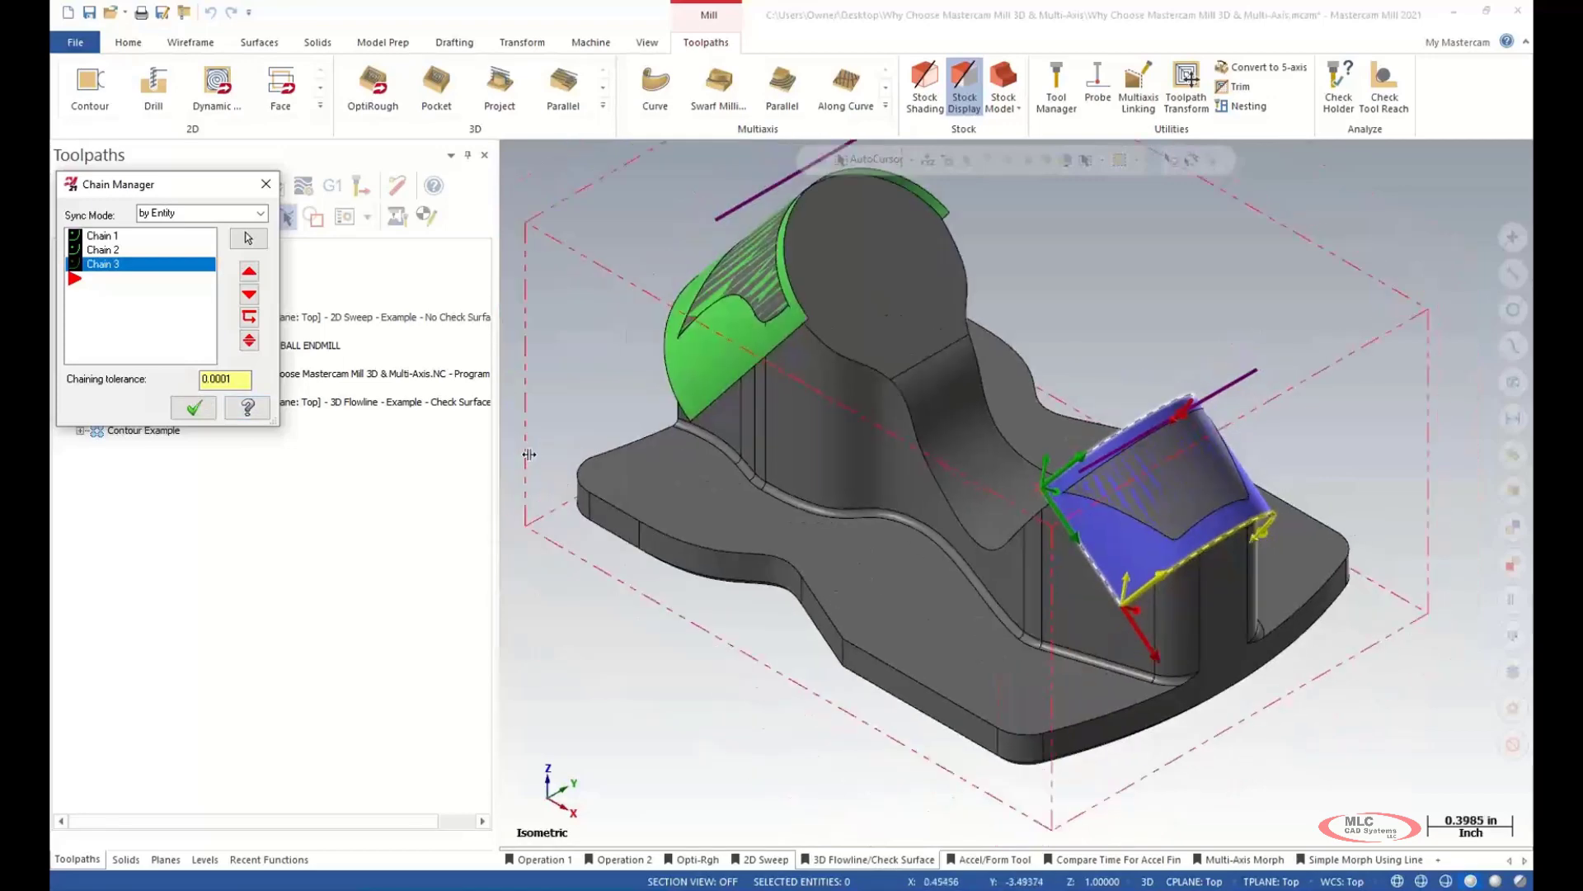
click(195, 412)
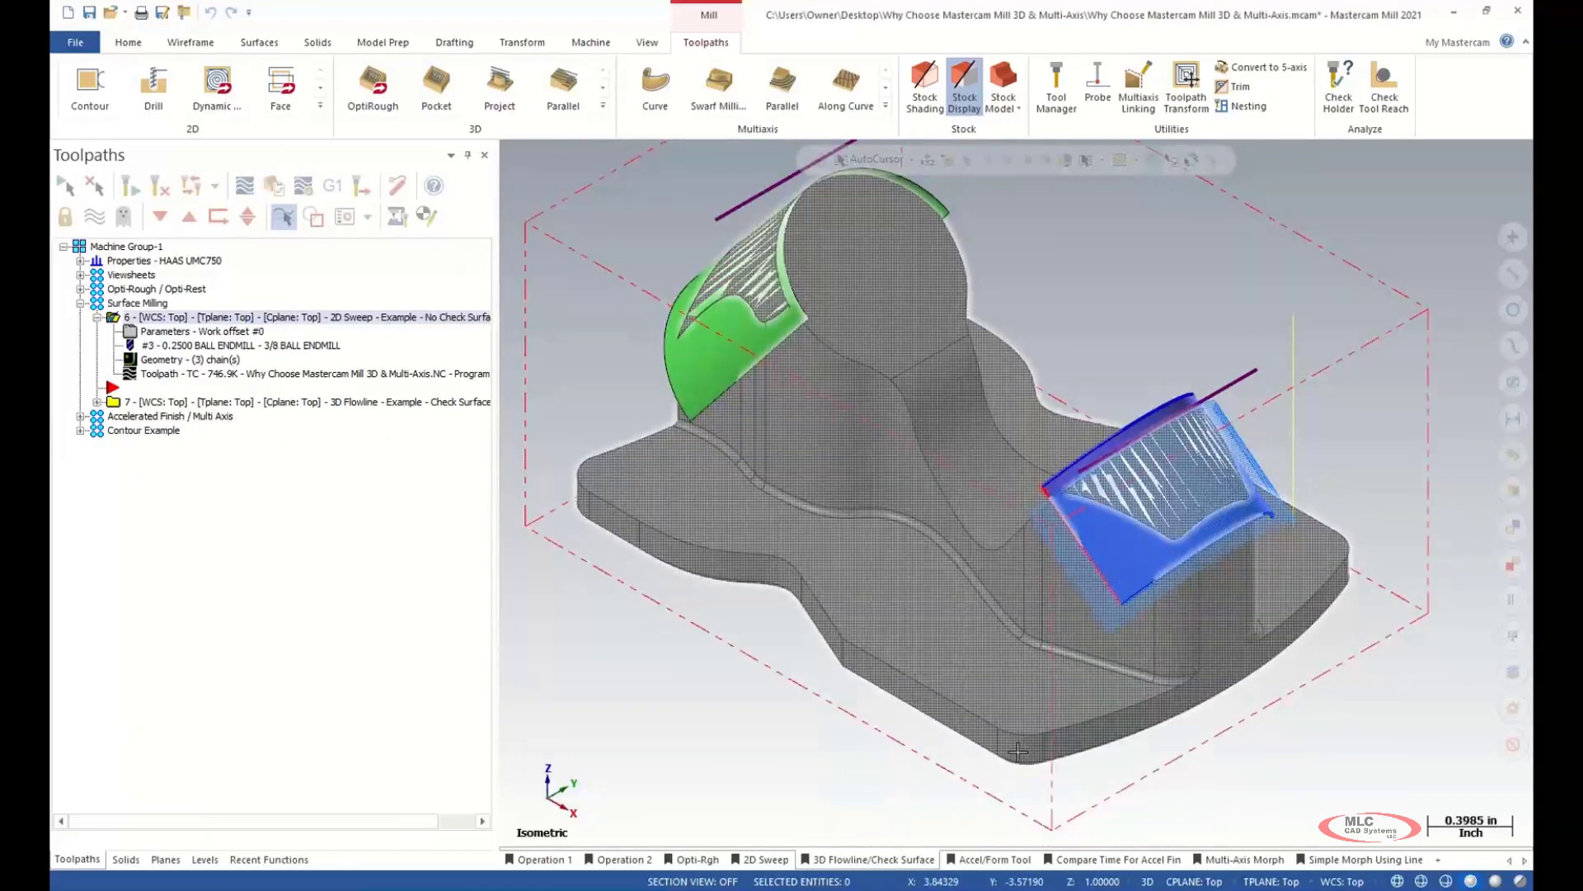
- Review the 2D Sweep operation's Swept 3D parameters and the available cutting methods, choose Zigzag, and accept the settings
click(244, 334)
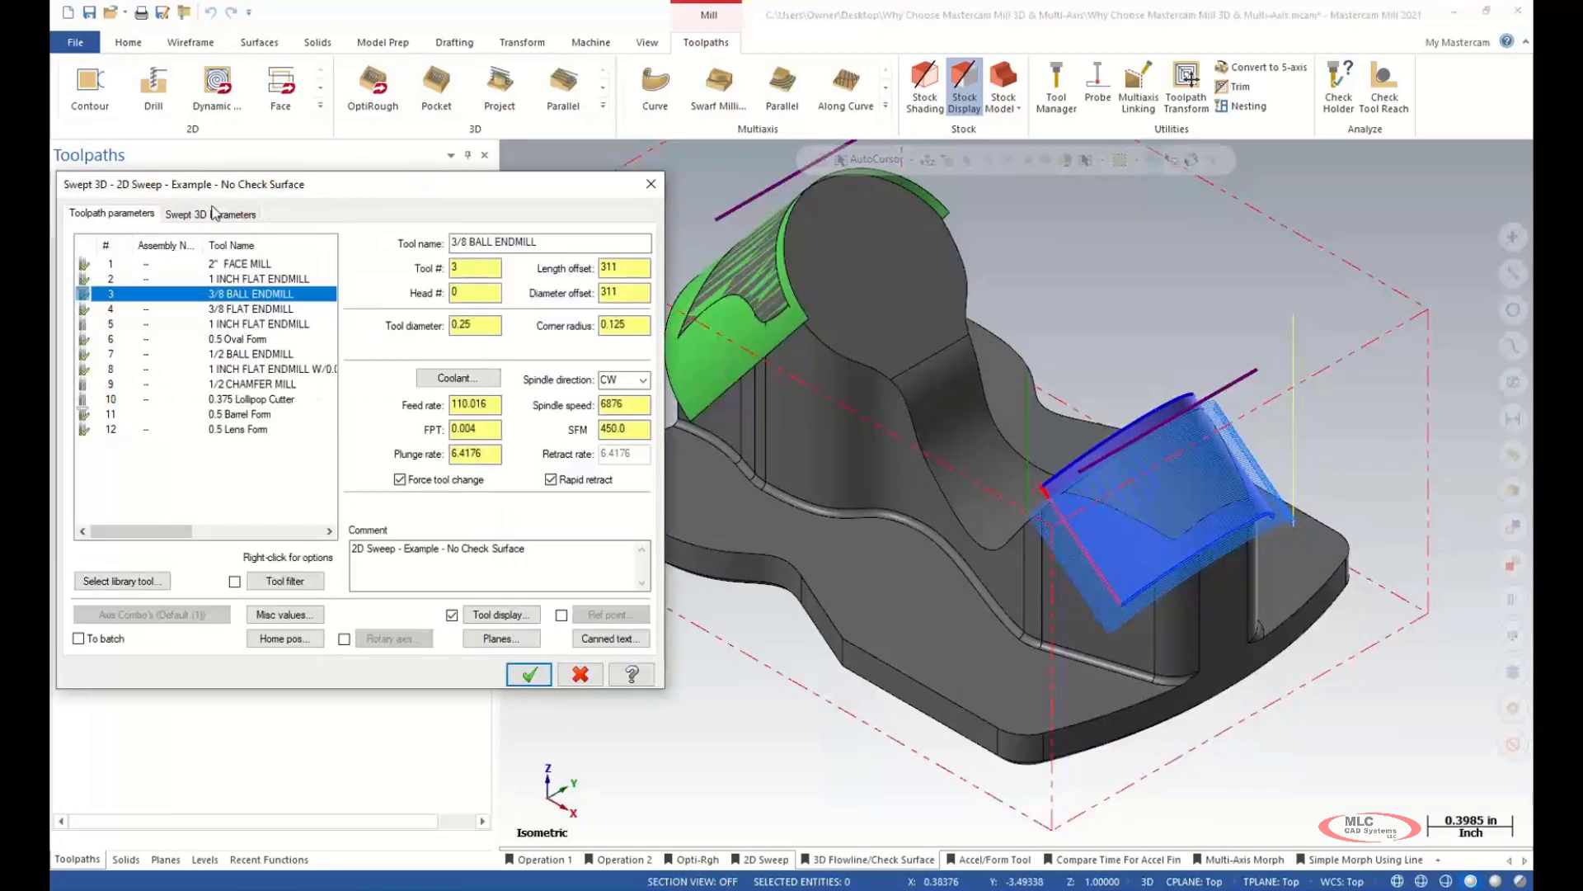
click(204, 214)
drag(318, 186, 427, 123)
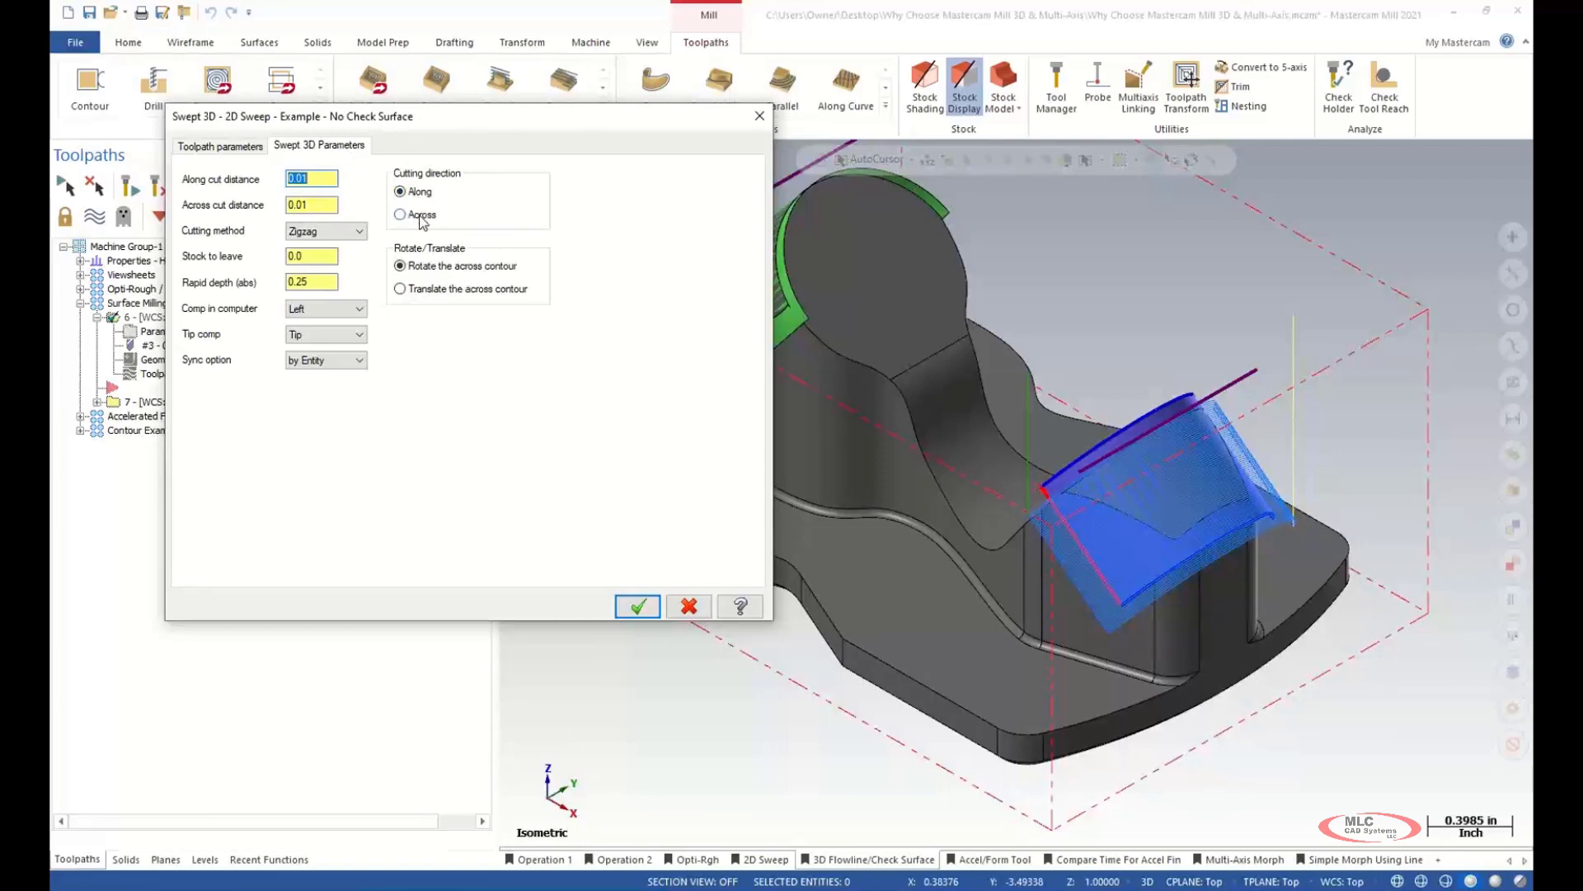
click(333, 239)
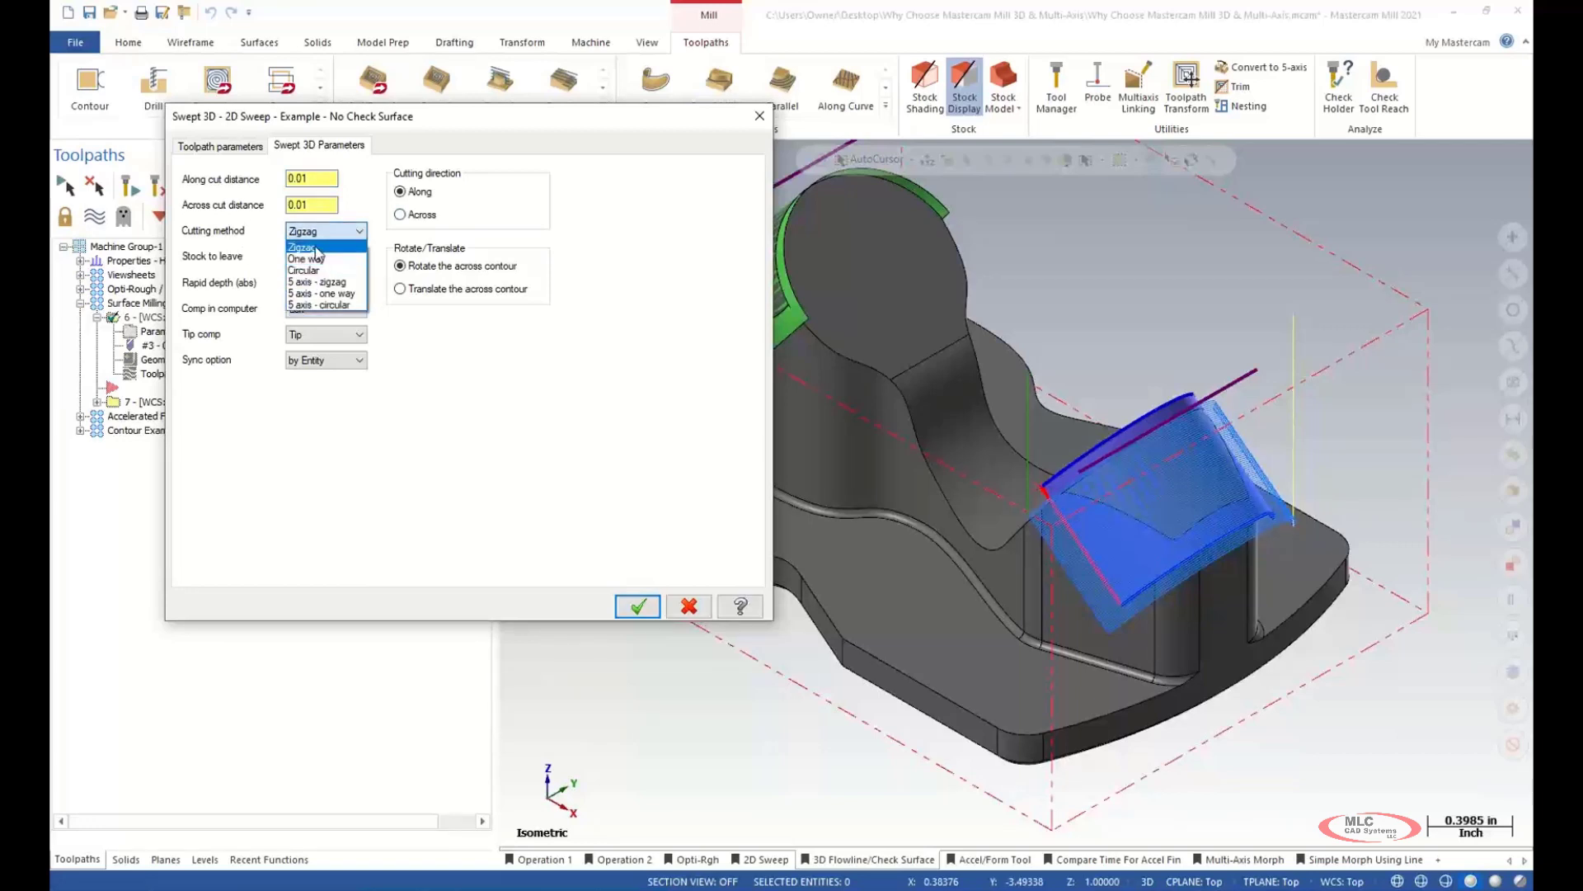
click(317, 249)
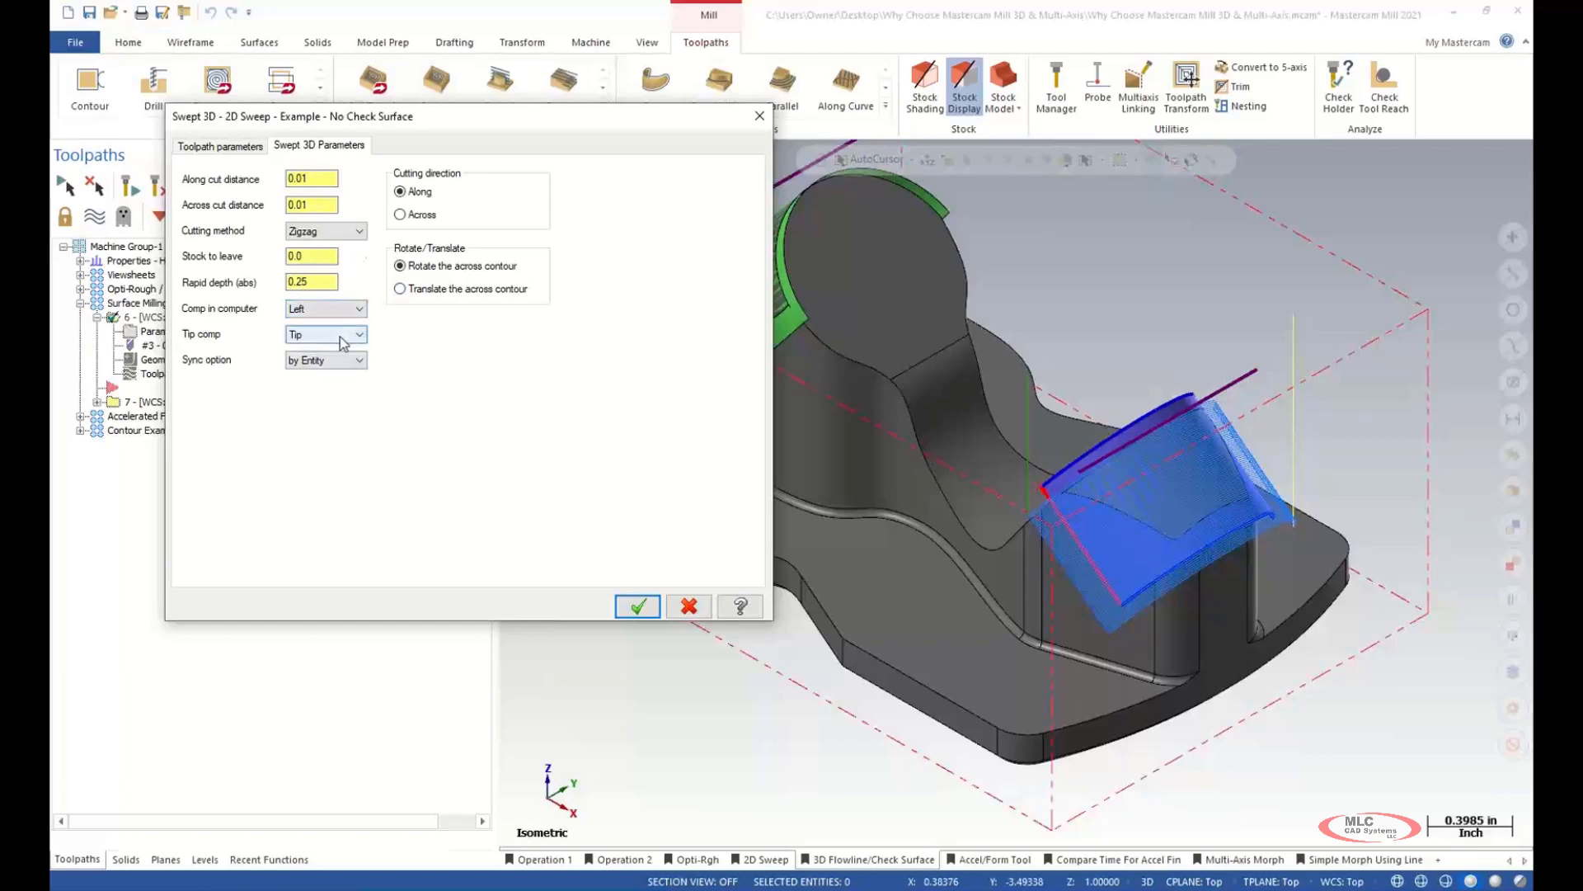
click(633, 606)
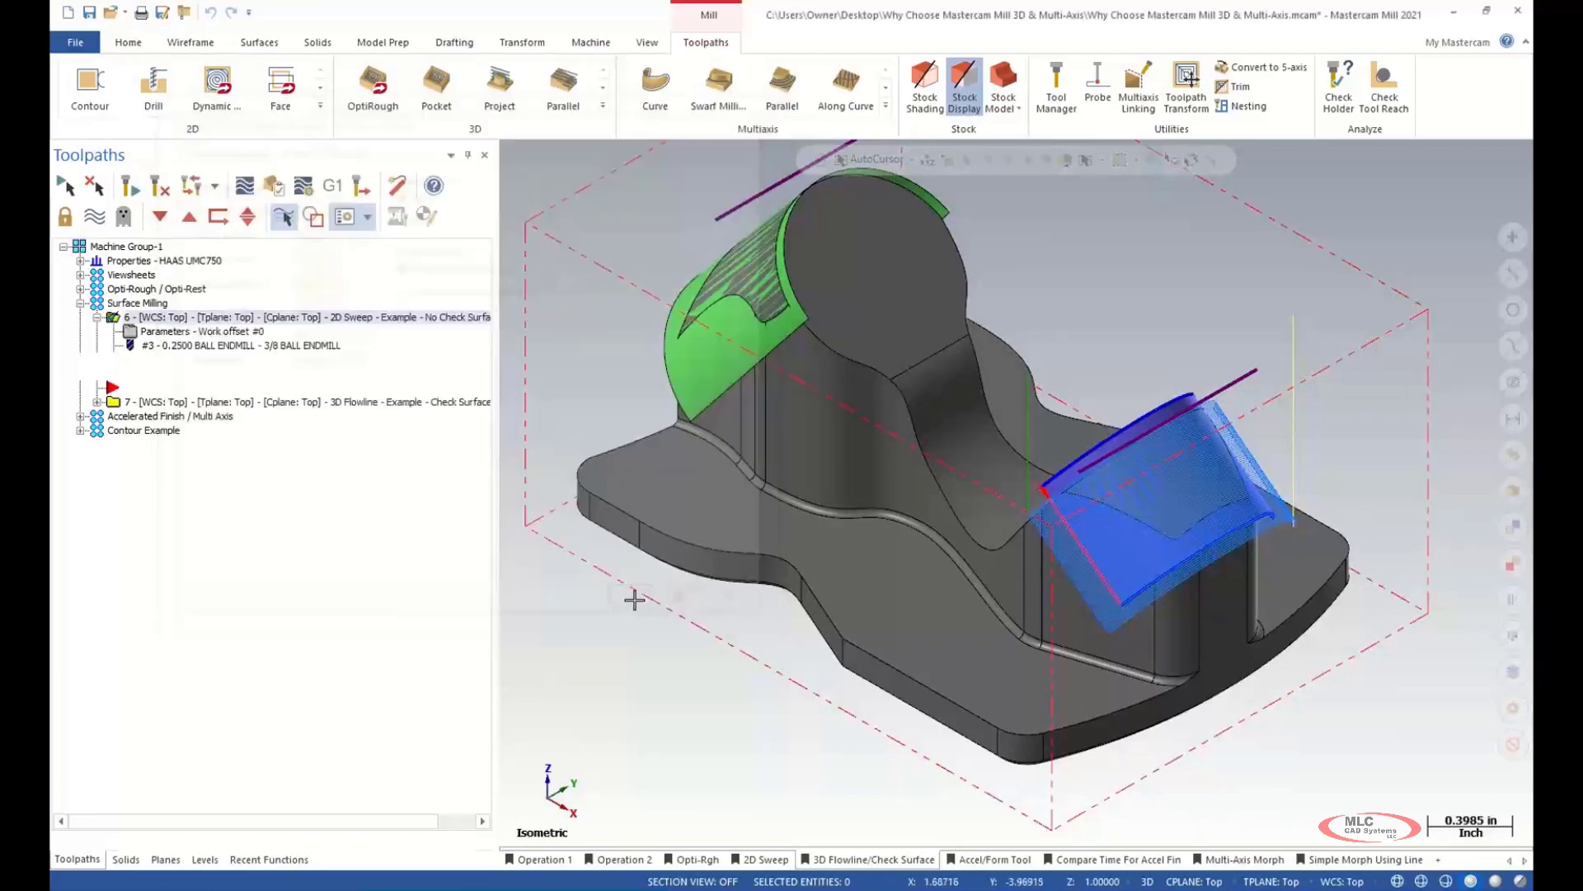
- Examine the 2D Sweep toolpath over the curved surface from the part's end and from an isometric angle
middle_drag(1043, 443, 972, 323)
scroll(972, 324, up, 4)
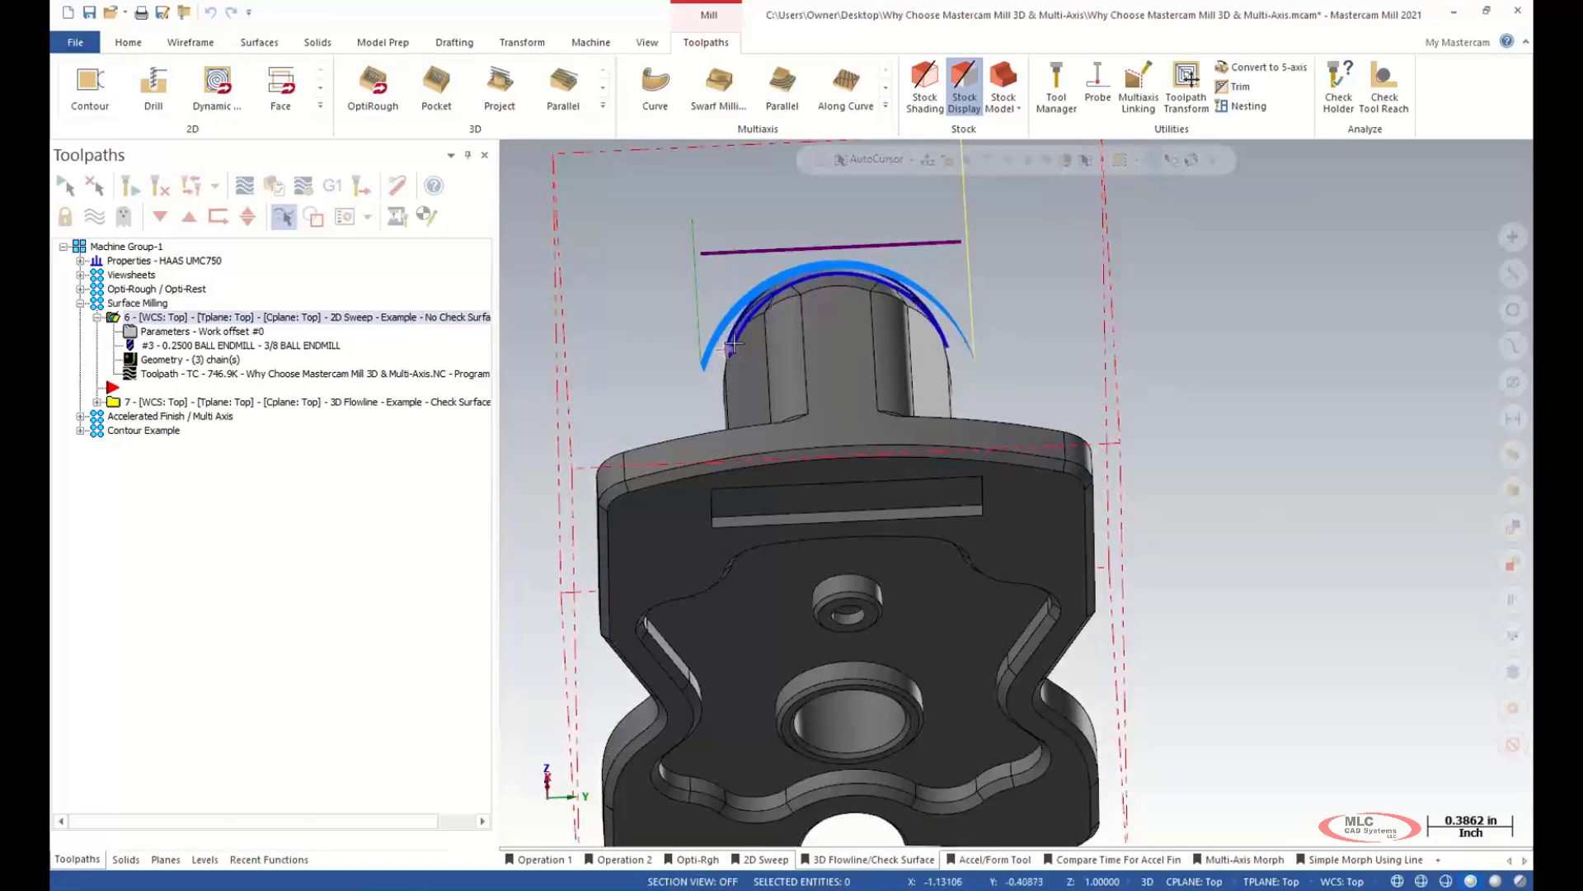
mouse_move(651, 251)
middle_down()
mouse_move(817, 299)
mouse_move(915, 368)
mouse_move(908, 305)
mouse_move(889, 293)
mouse_move(908, 287)
mouse_move(896, 325)
middle_up()
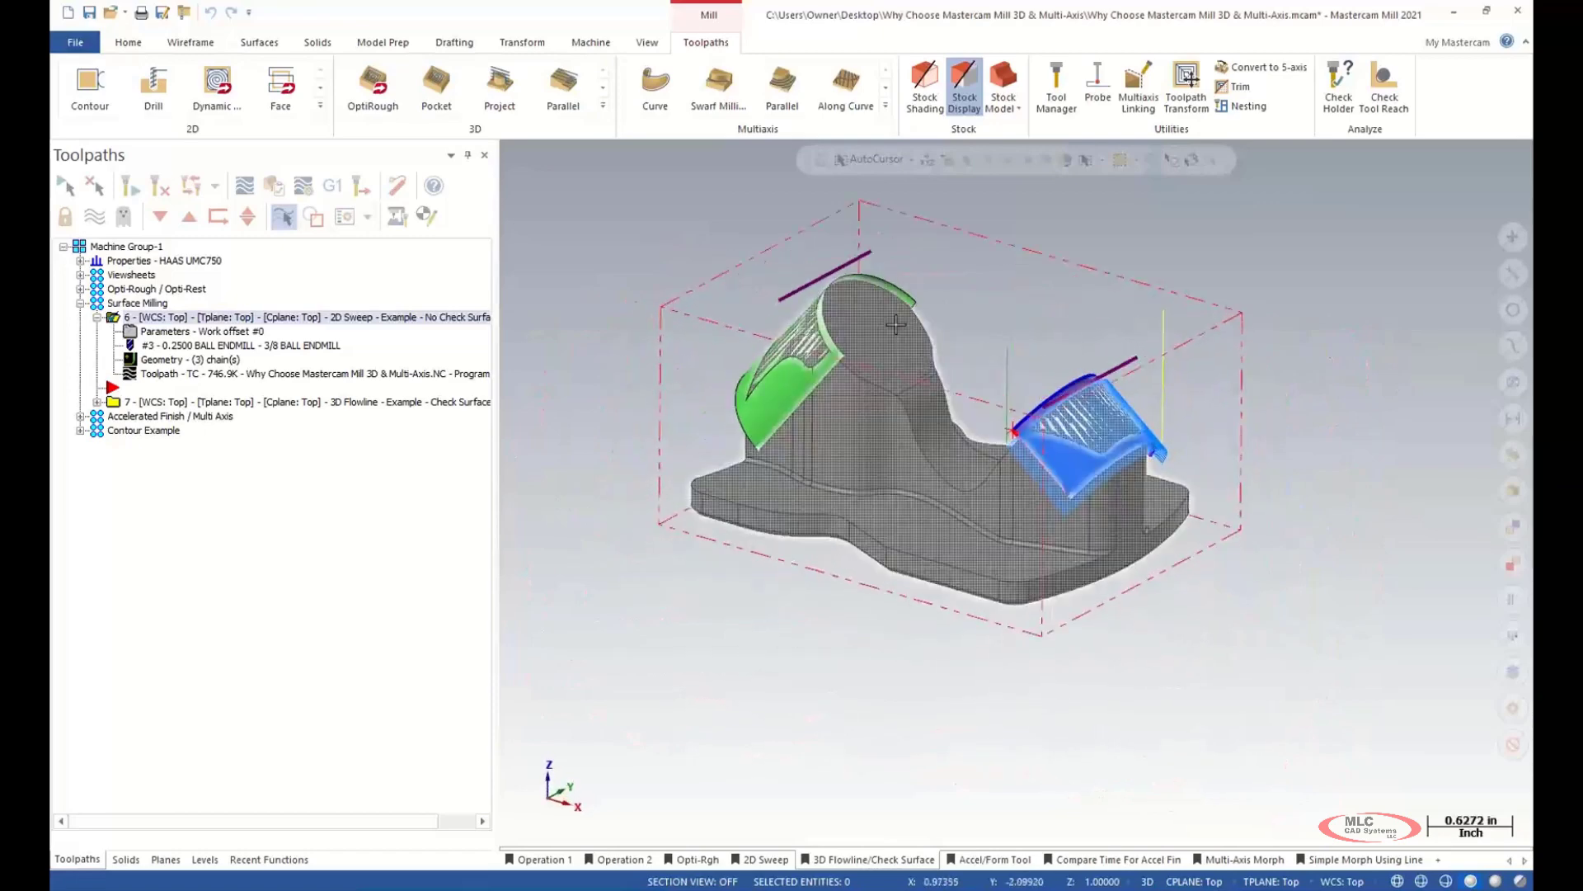
scroll(1005, 448, up, 6)
scroll(1005, 448, up, 2)
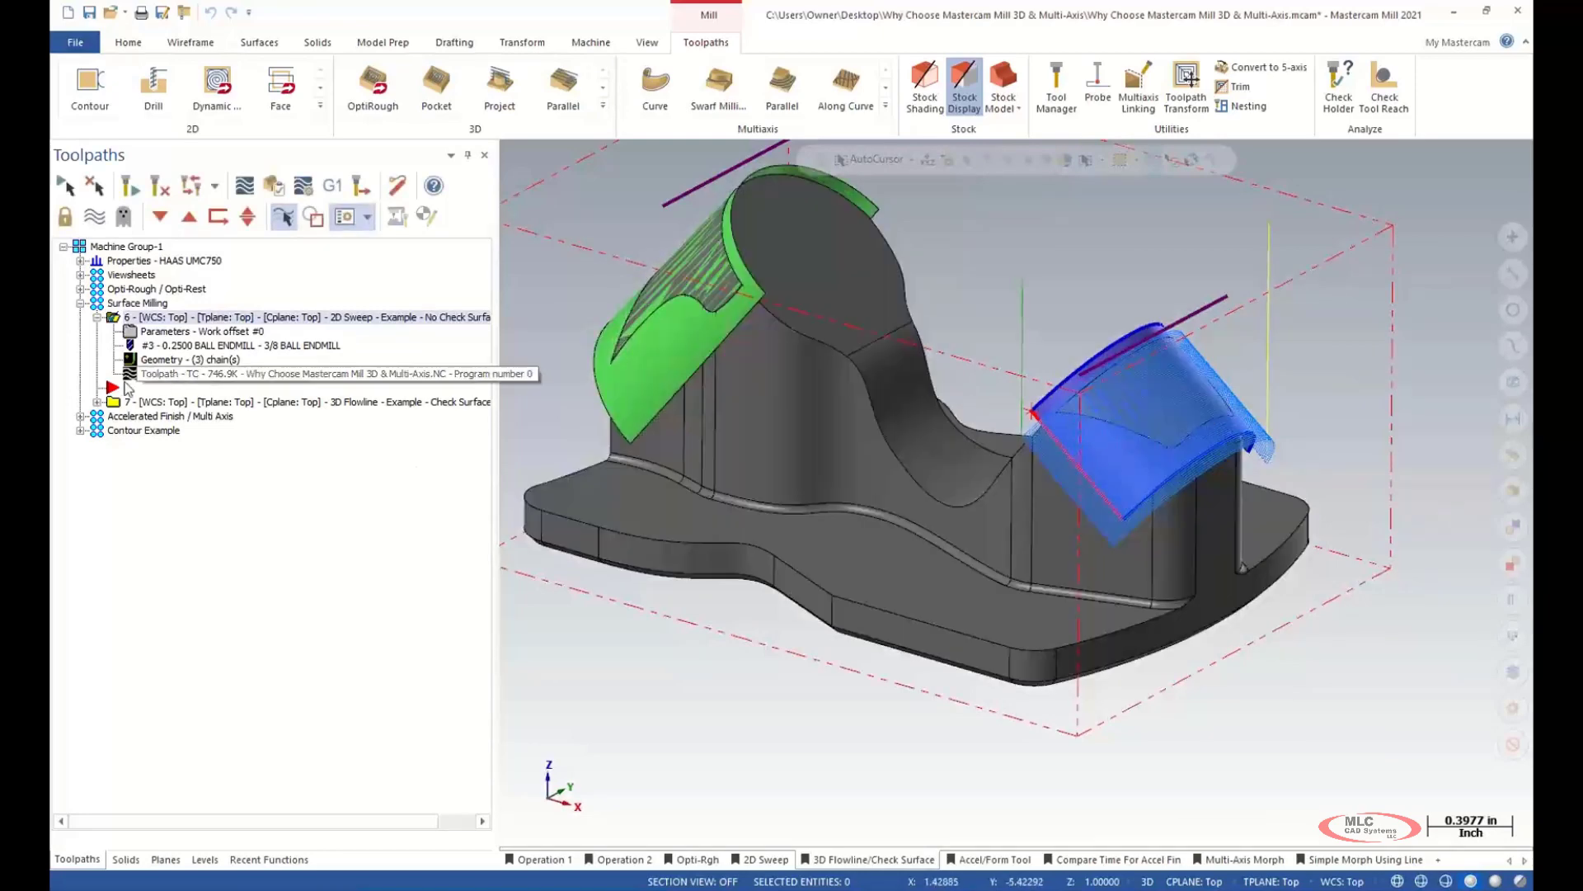
- Select and expand the 3D Flowline operation, and open its parameters clear of the toolpath list
ctrl+click(272, 402)
middle_drag(948, 527, 1183, 622)
scroll(1311, 354, down, 2)
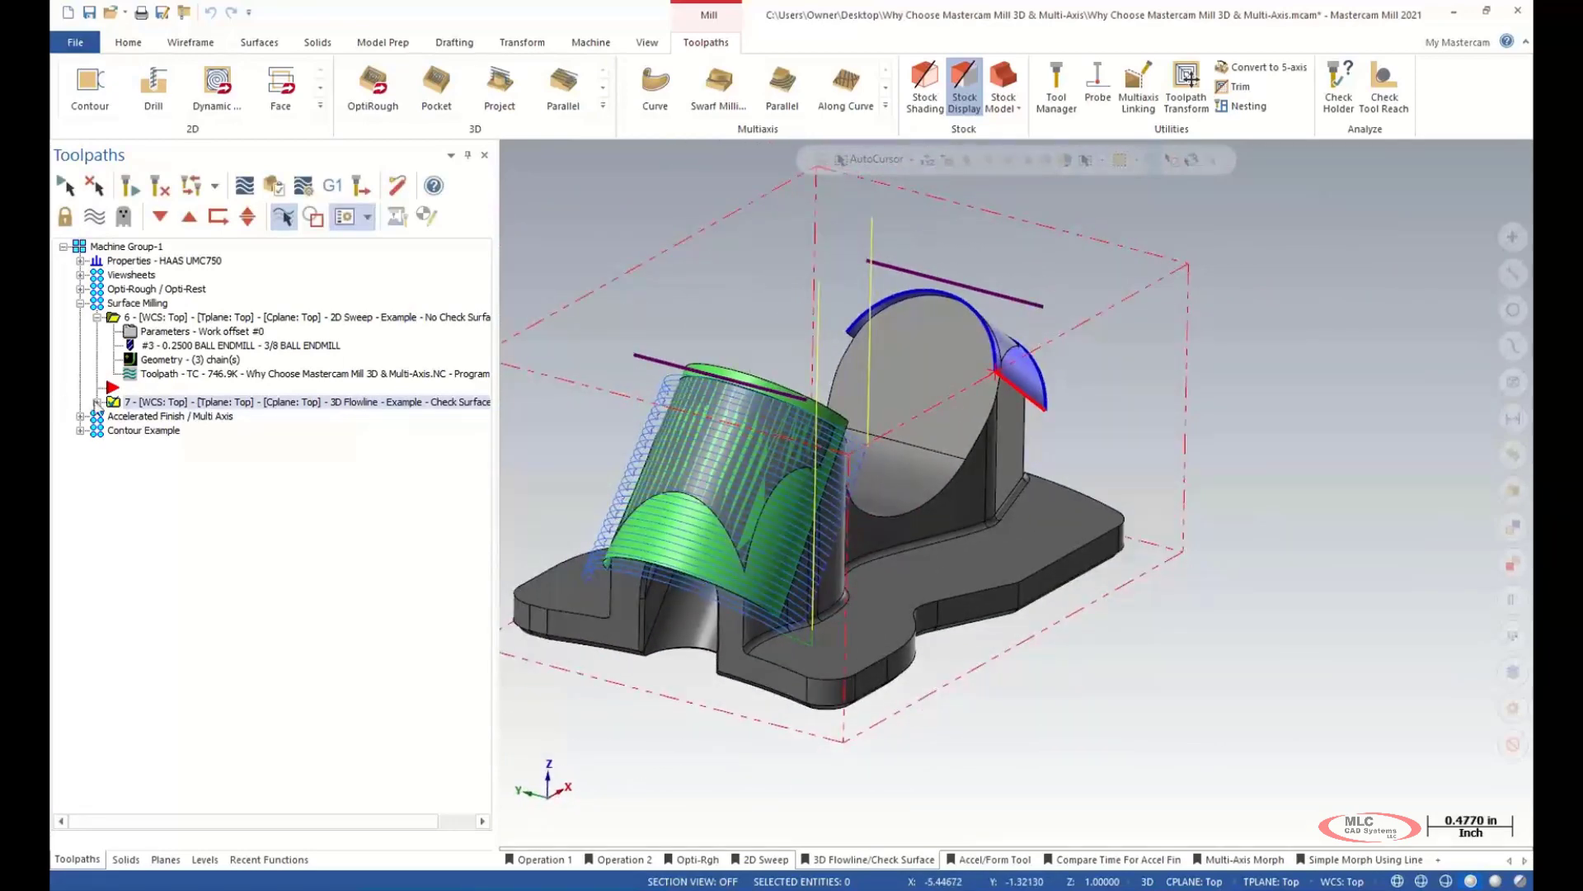
click(97, 402)
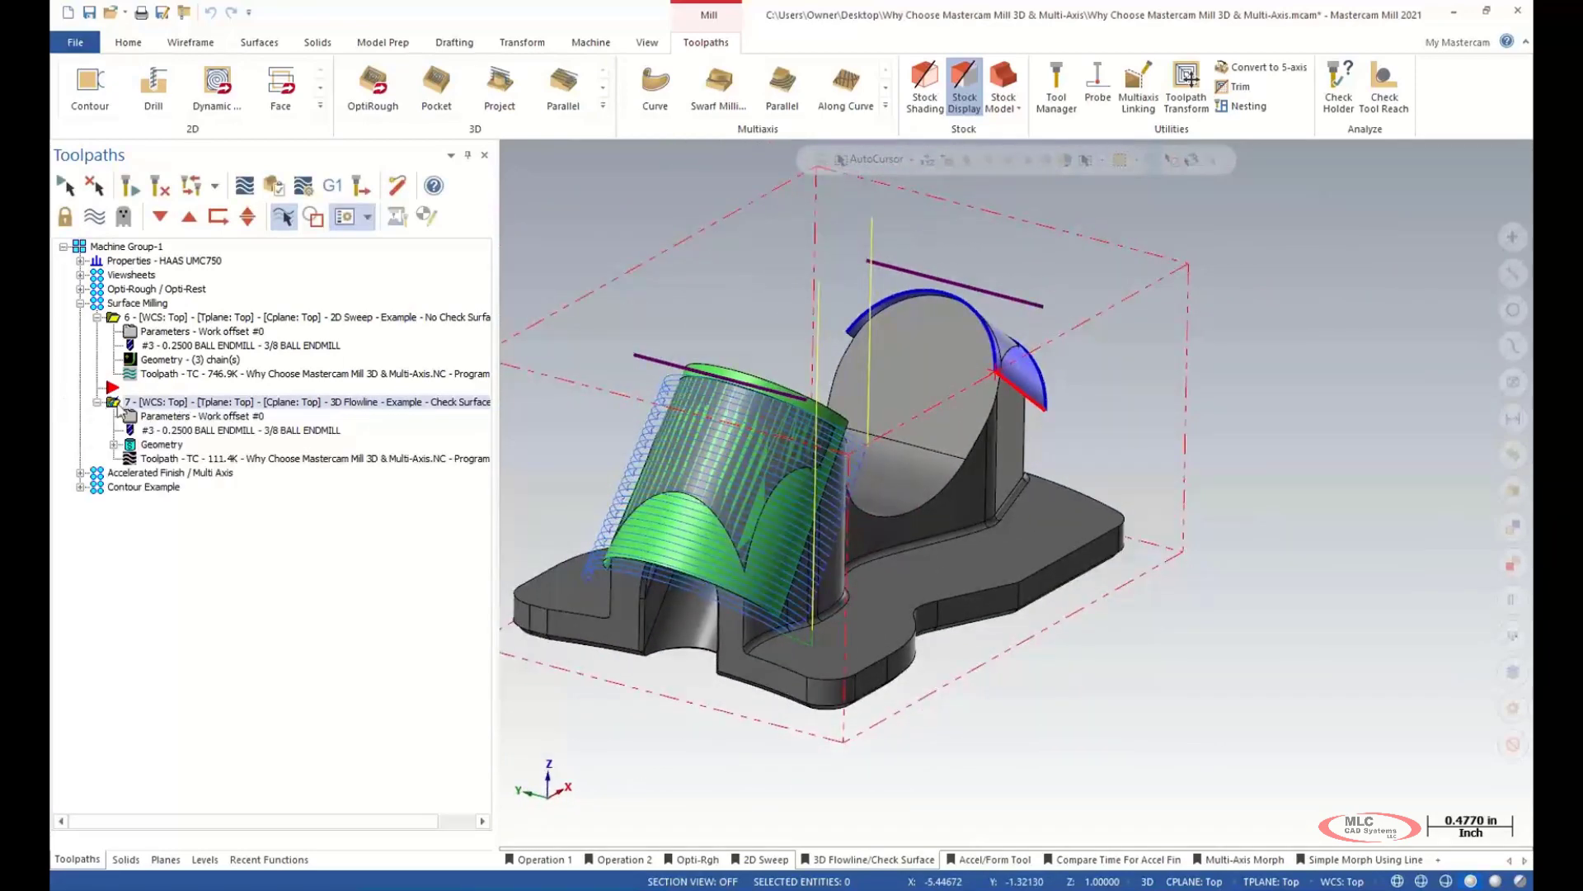
click(201, 418)
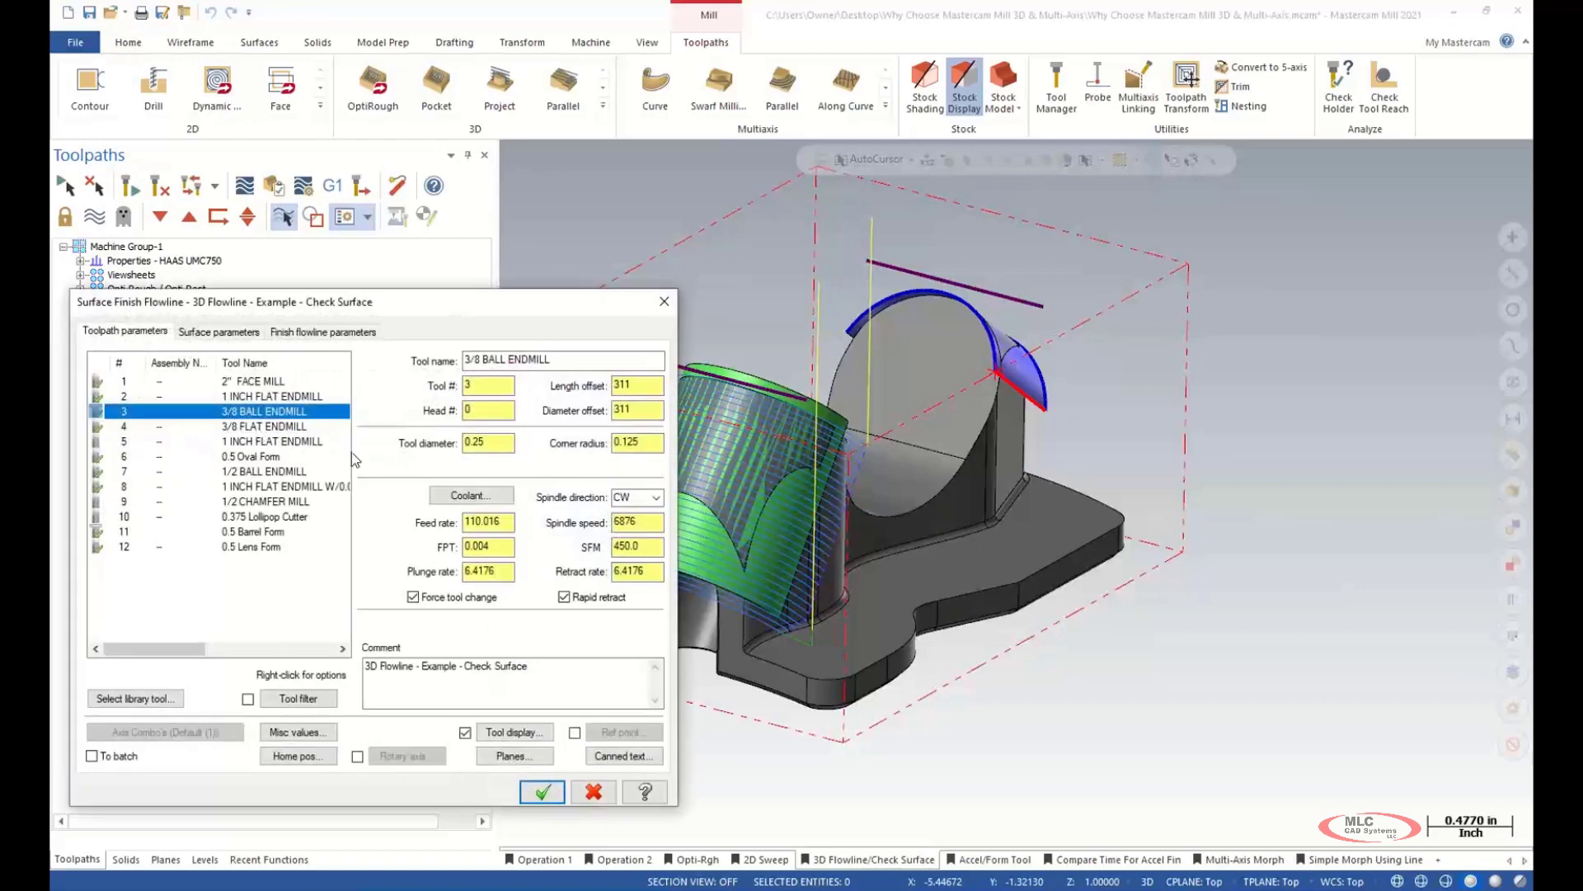
drag(517, 302, 562, 147)
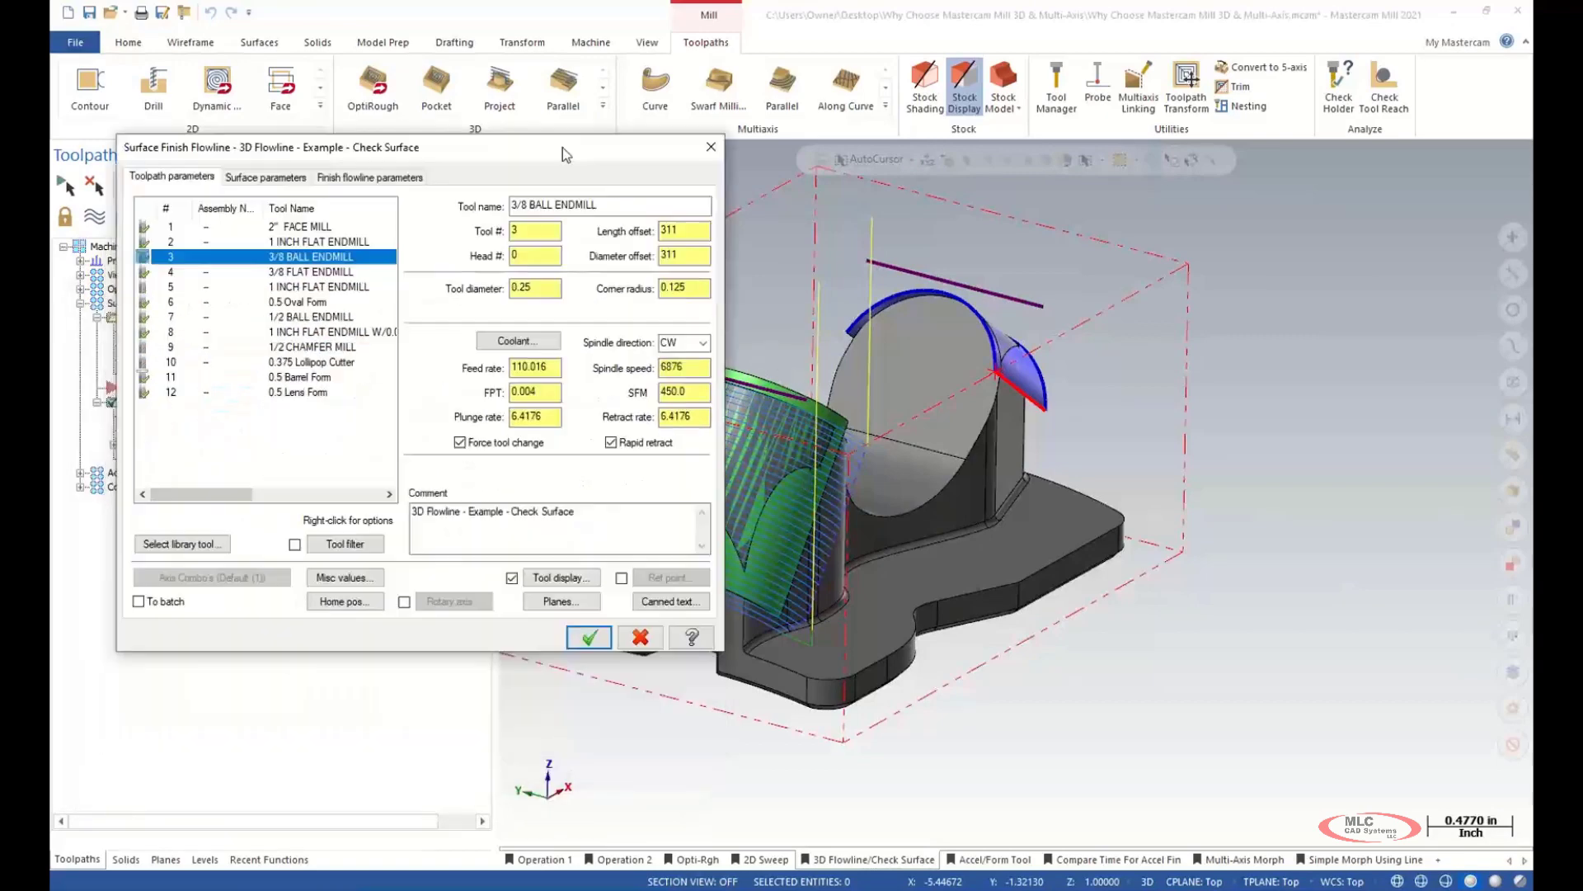
- Review the 3D Flowline operation's surface parameters and its plunge and retract directions, and accept the direction settings
click(266, 178)
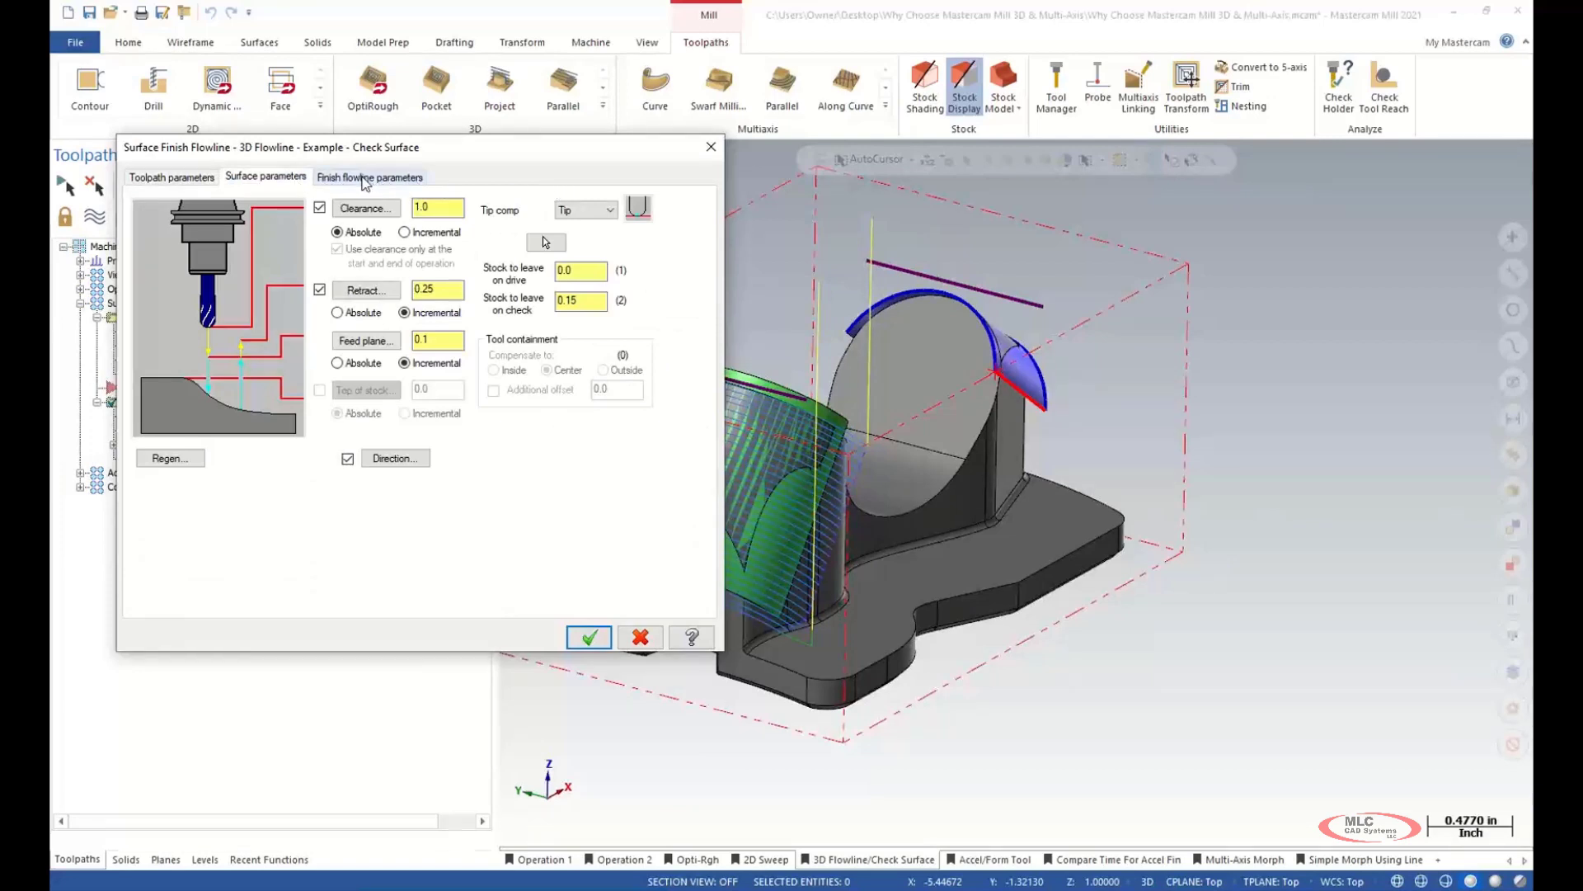
key(Tab)
key(Tab)
click(394, 459)
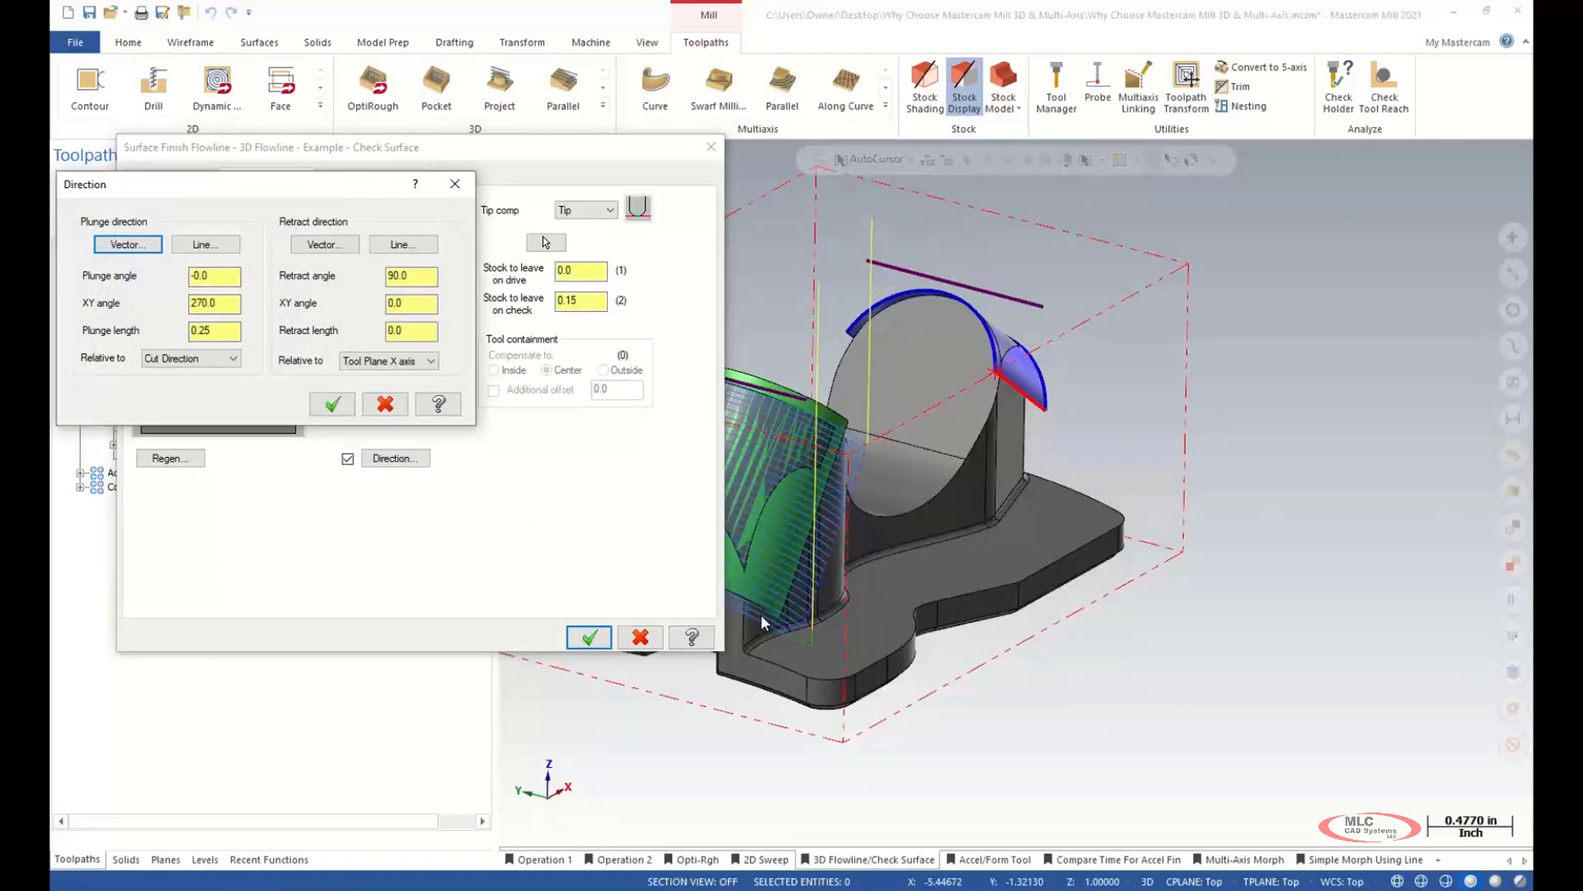
click(334, 405)
- Try distance-based stepover control in the finish flowline parameters, and return it to scallop height
click(353, 171)
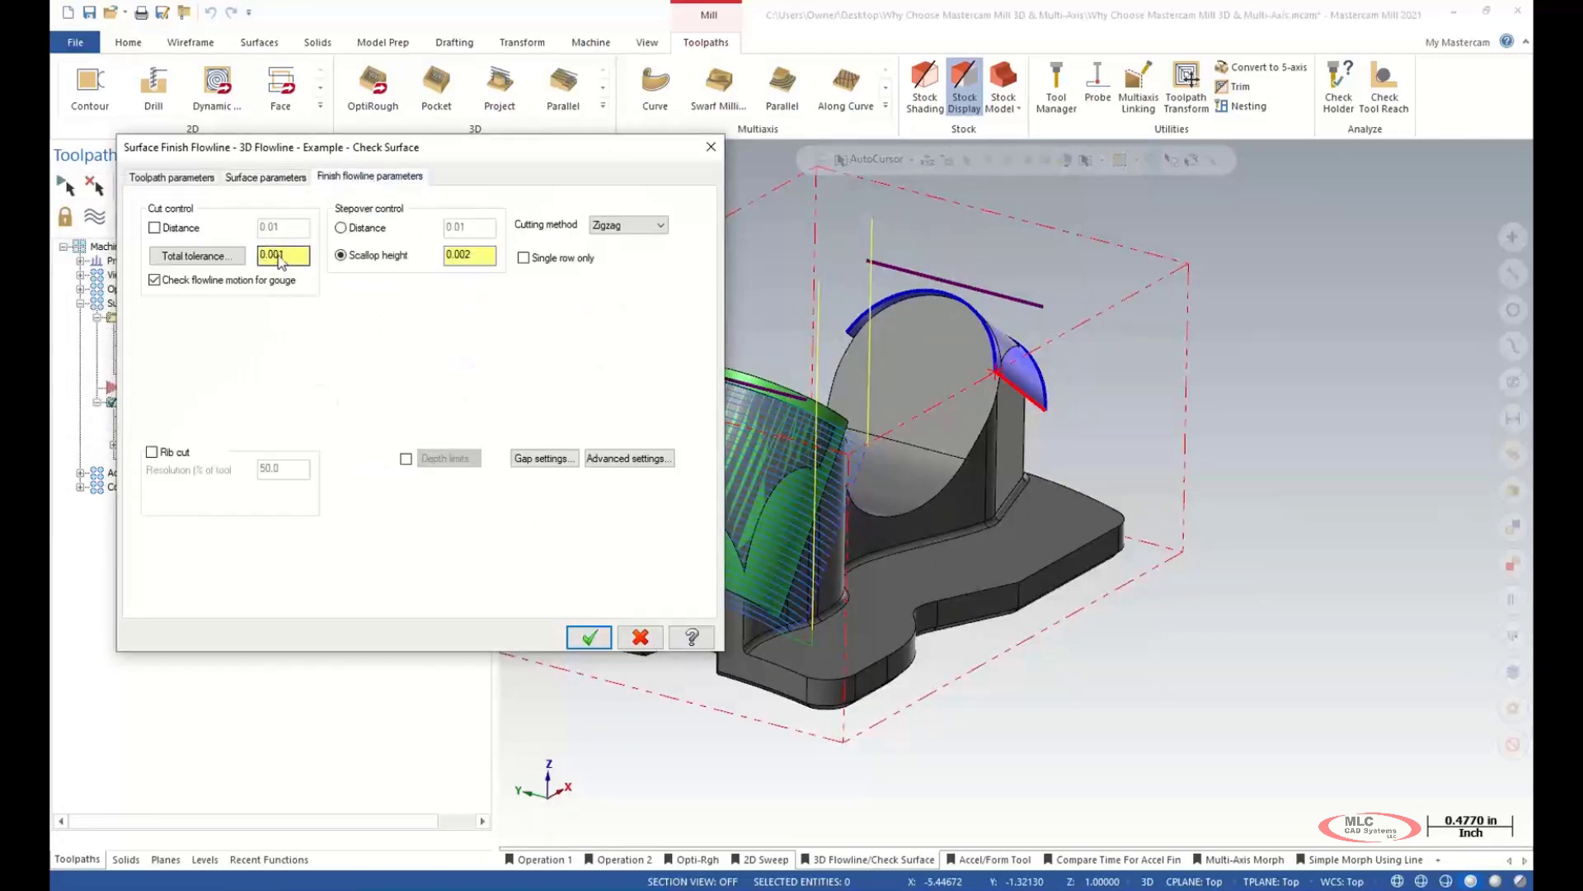
click(341, 229)
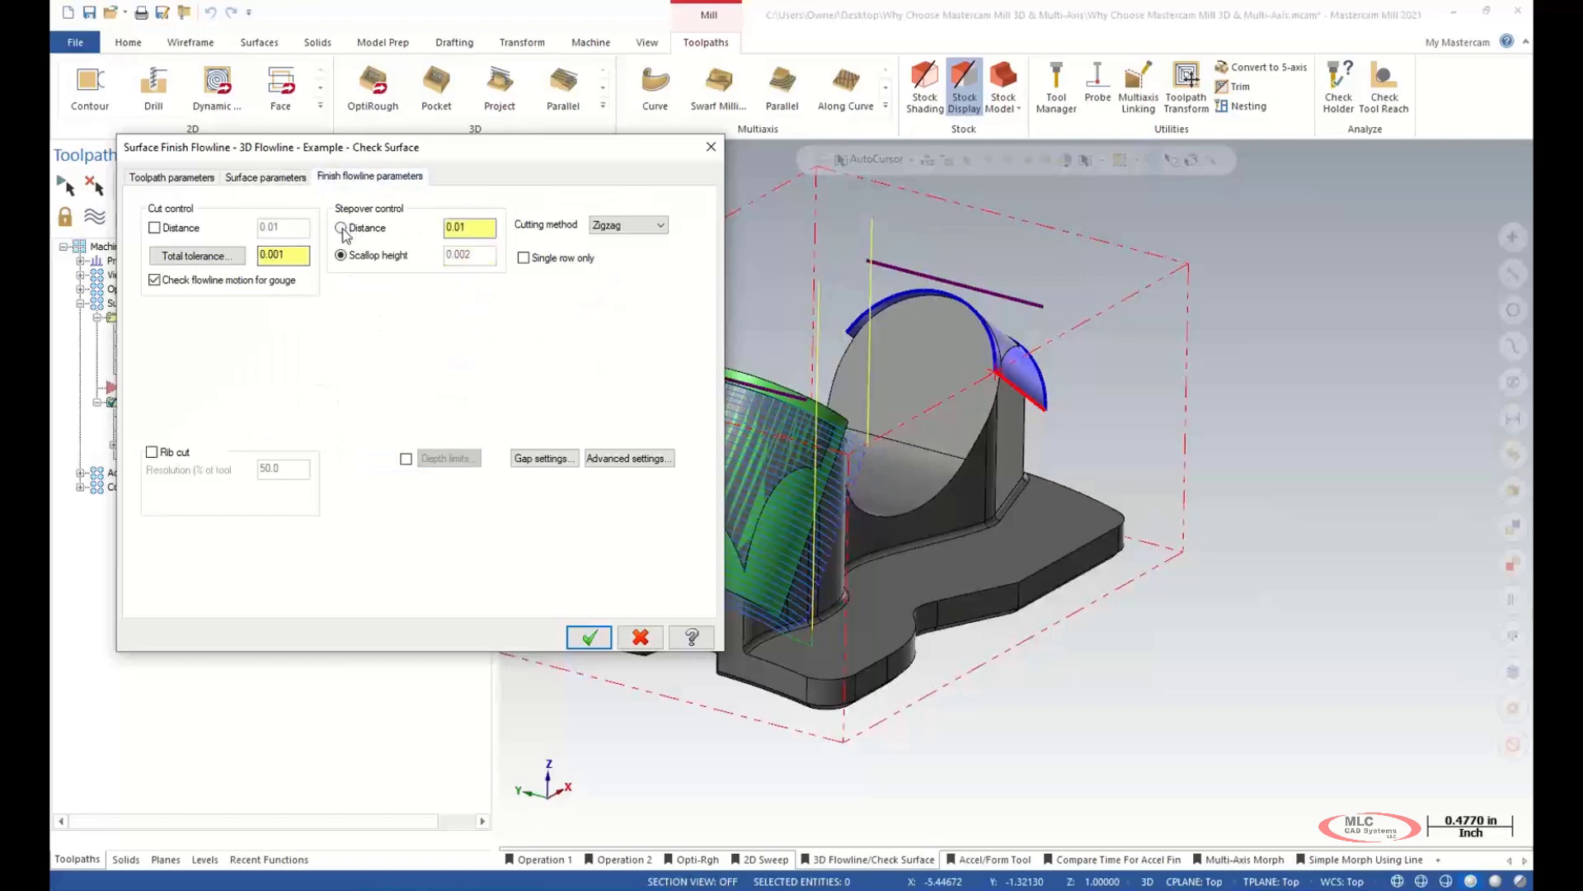
click(340, 255)
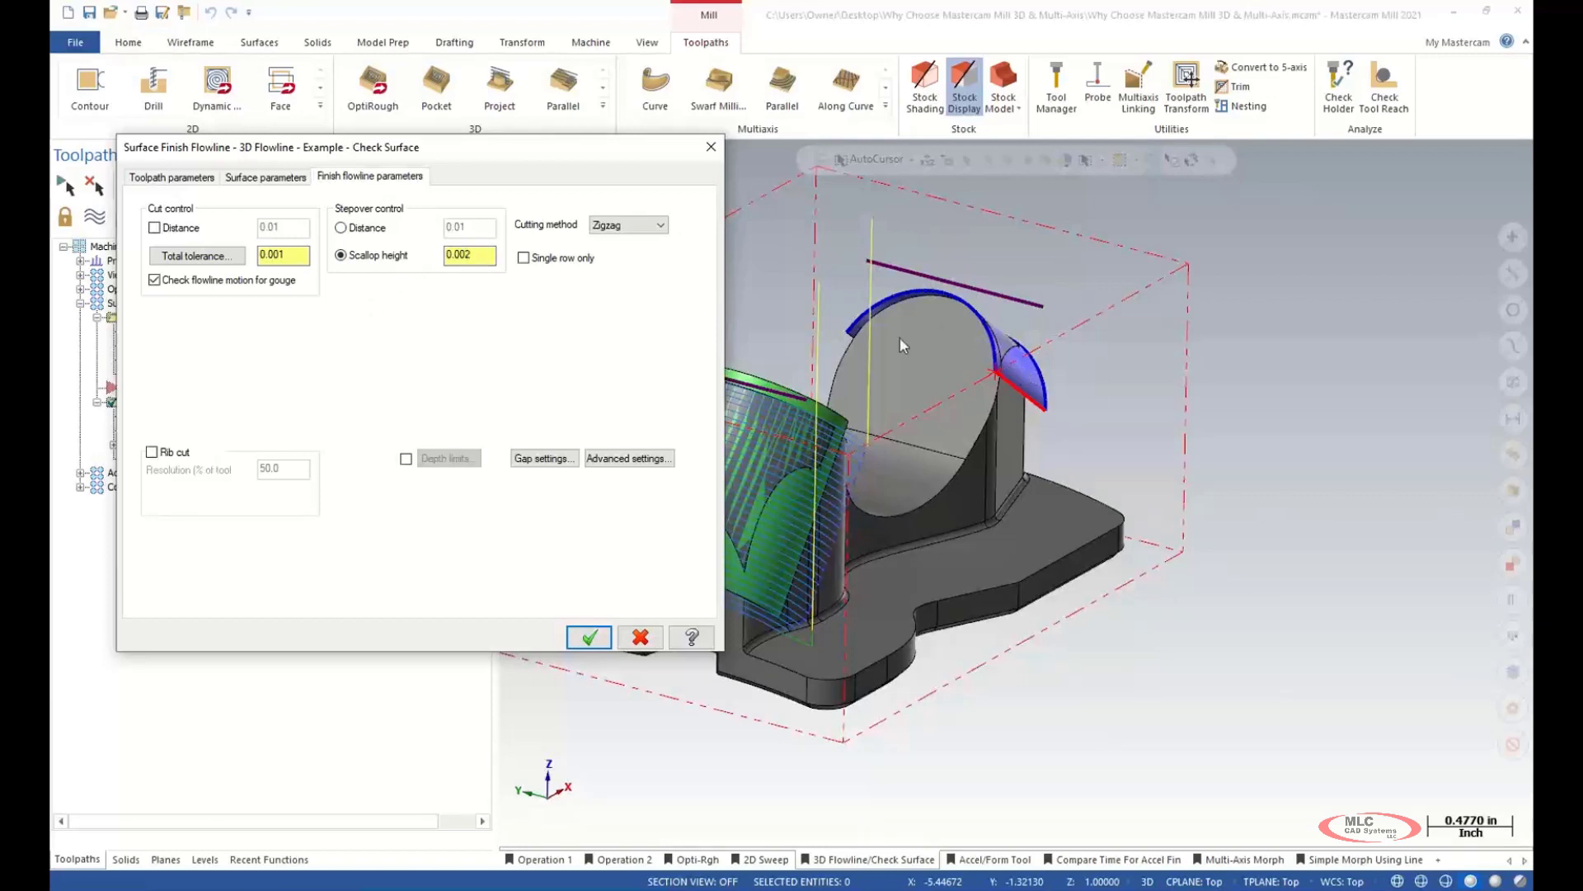
- Try line/arc filtering in the flowline total tolerance settings, turn it off again, and accept the tolerances
click(205, 255)
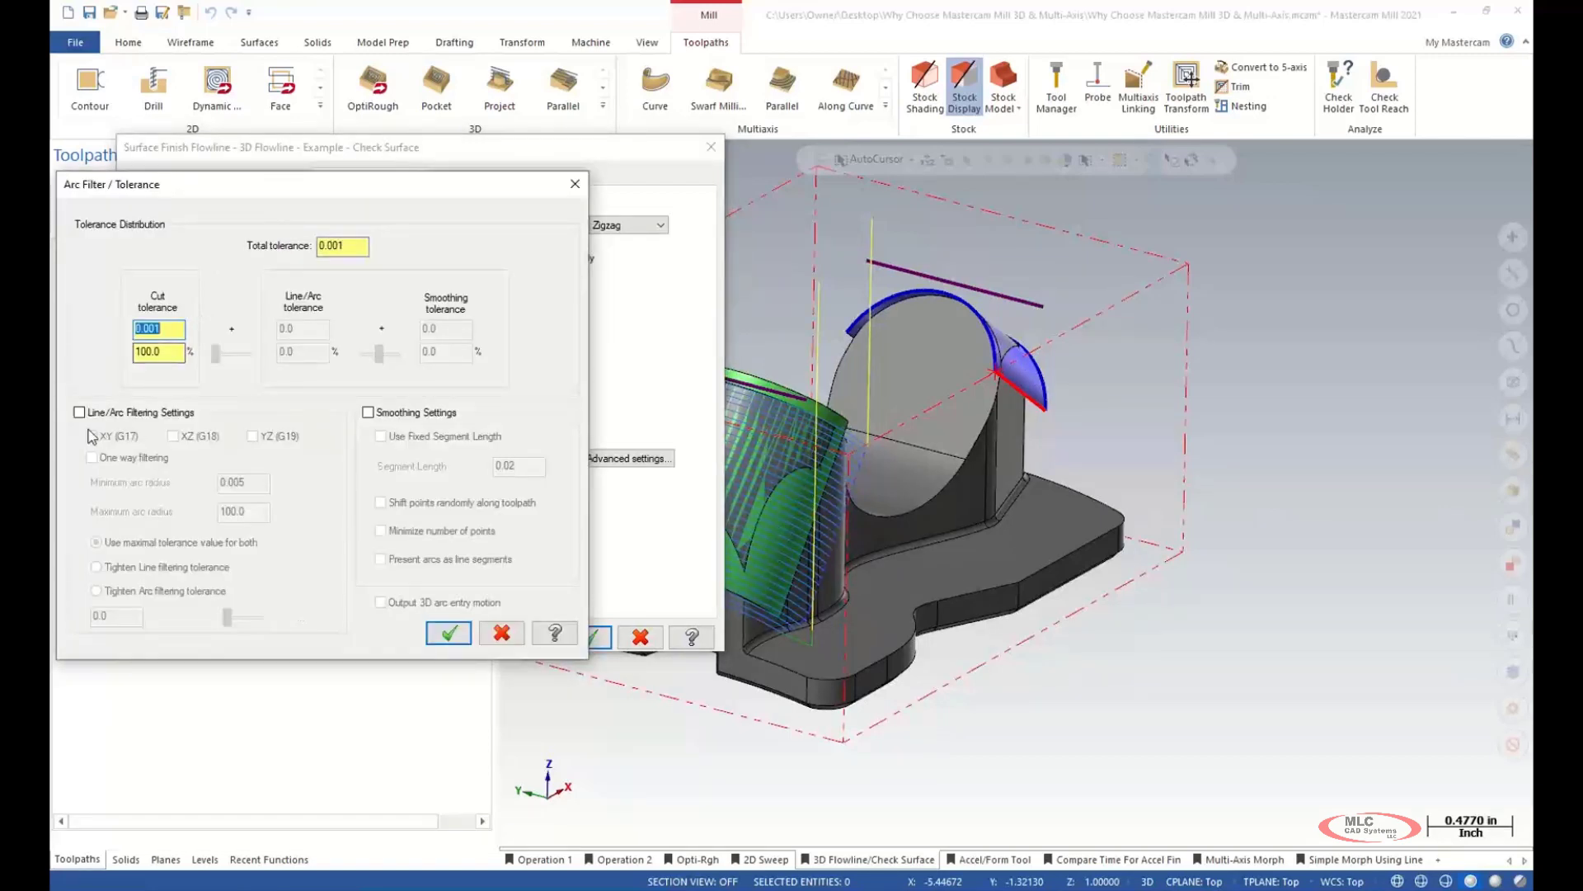
click(79, 412)
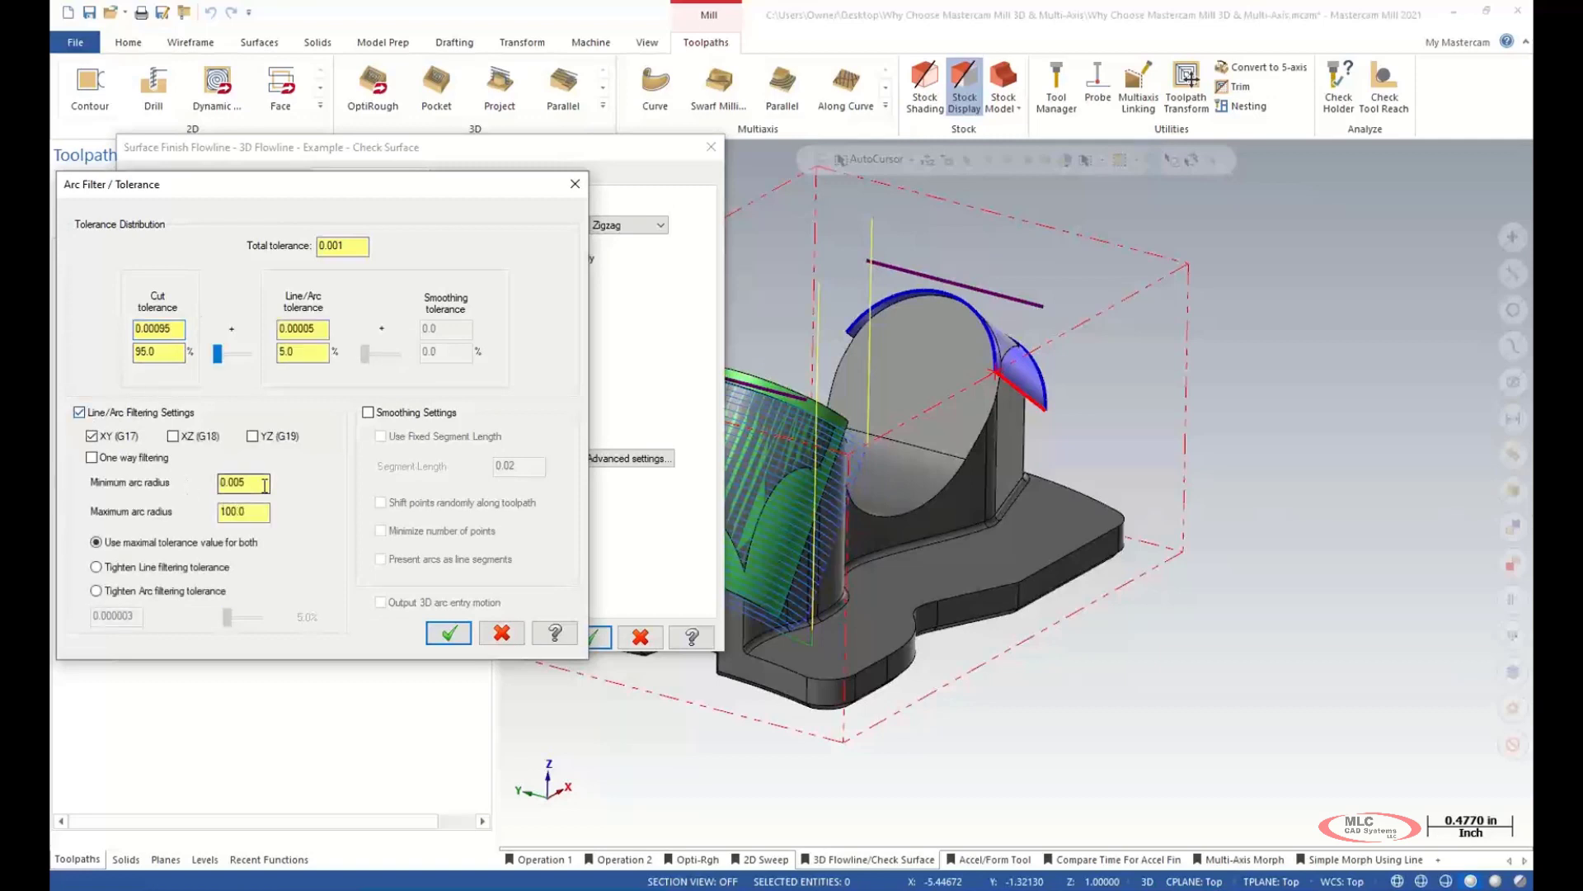
click(80, 412)
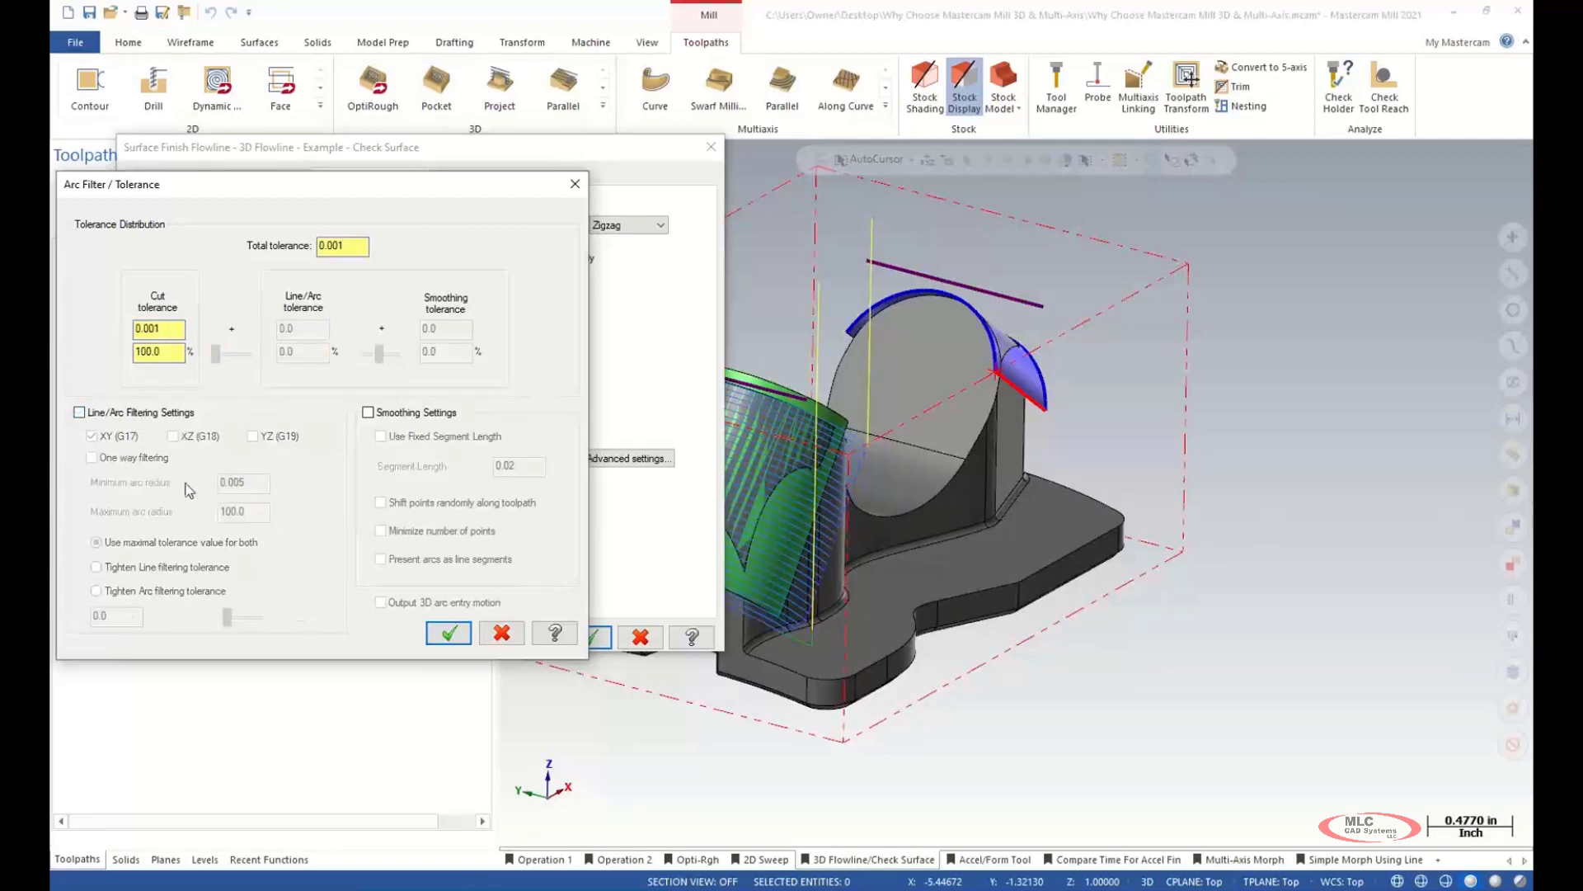
click(449, 634)
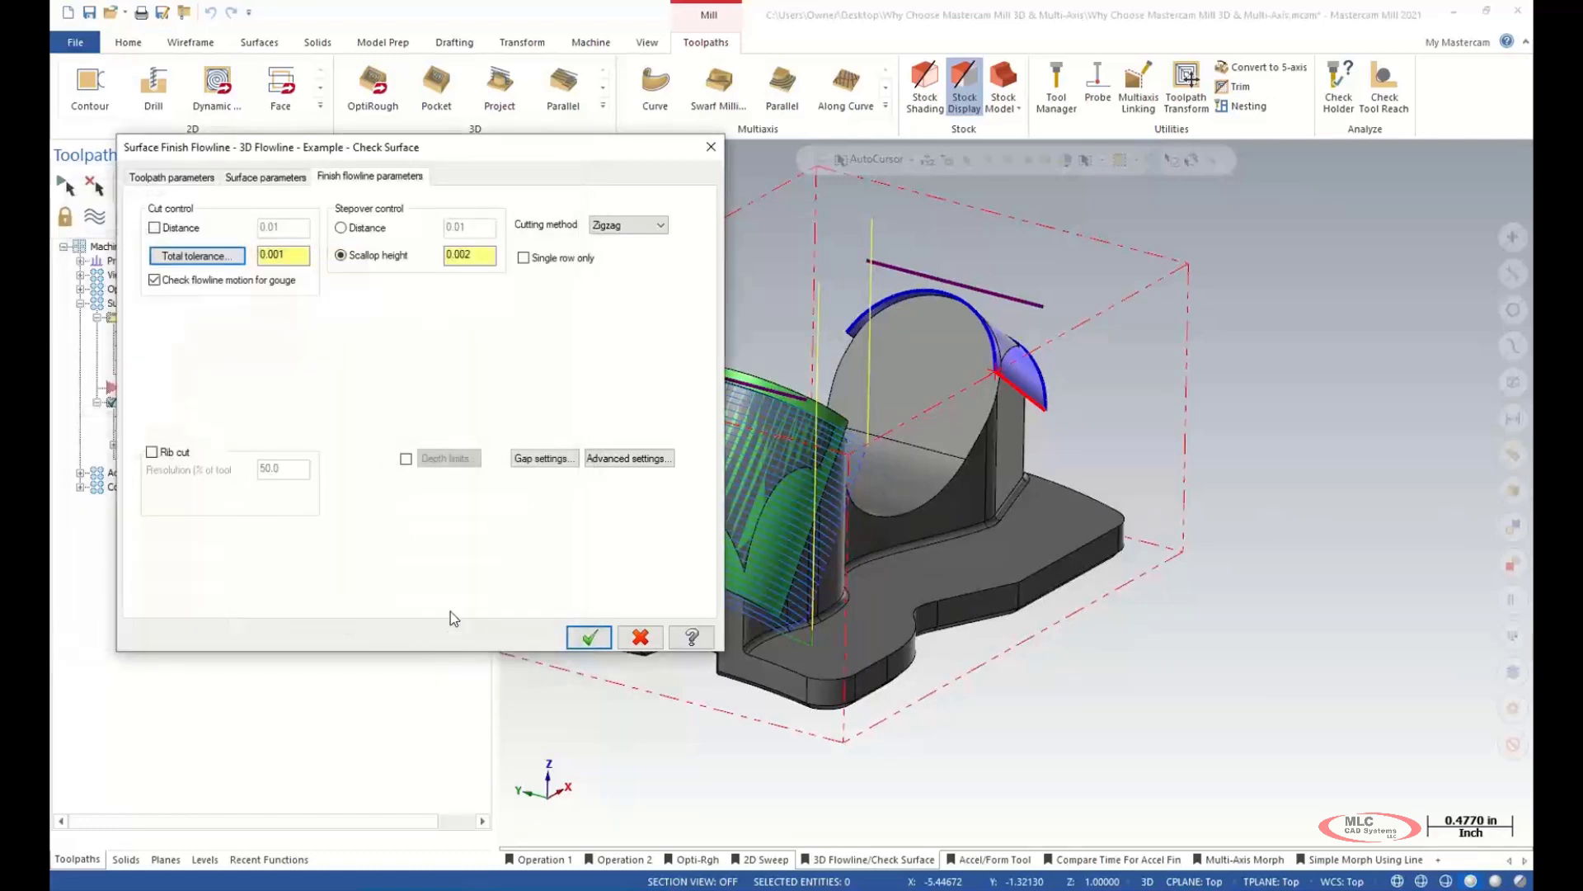
- Open the 3D Flowline operation's surface selection, examine the selected drive surface on the part, and end the drive selection
click(262, 179)
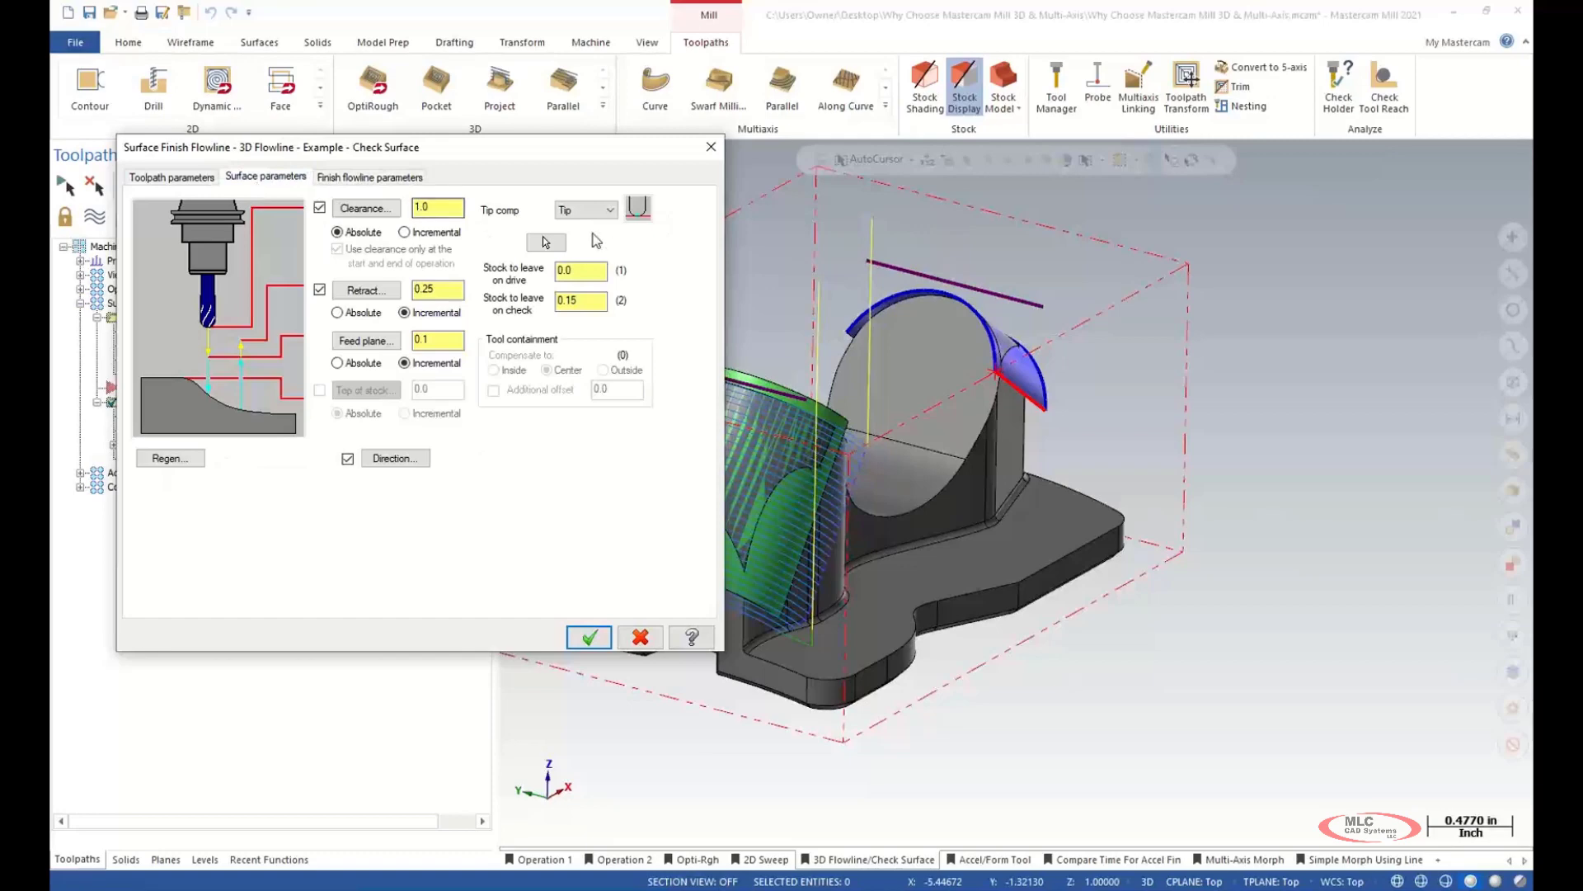
click(544, 242)
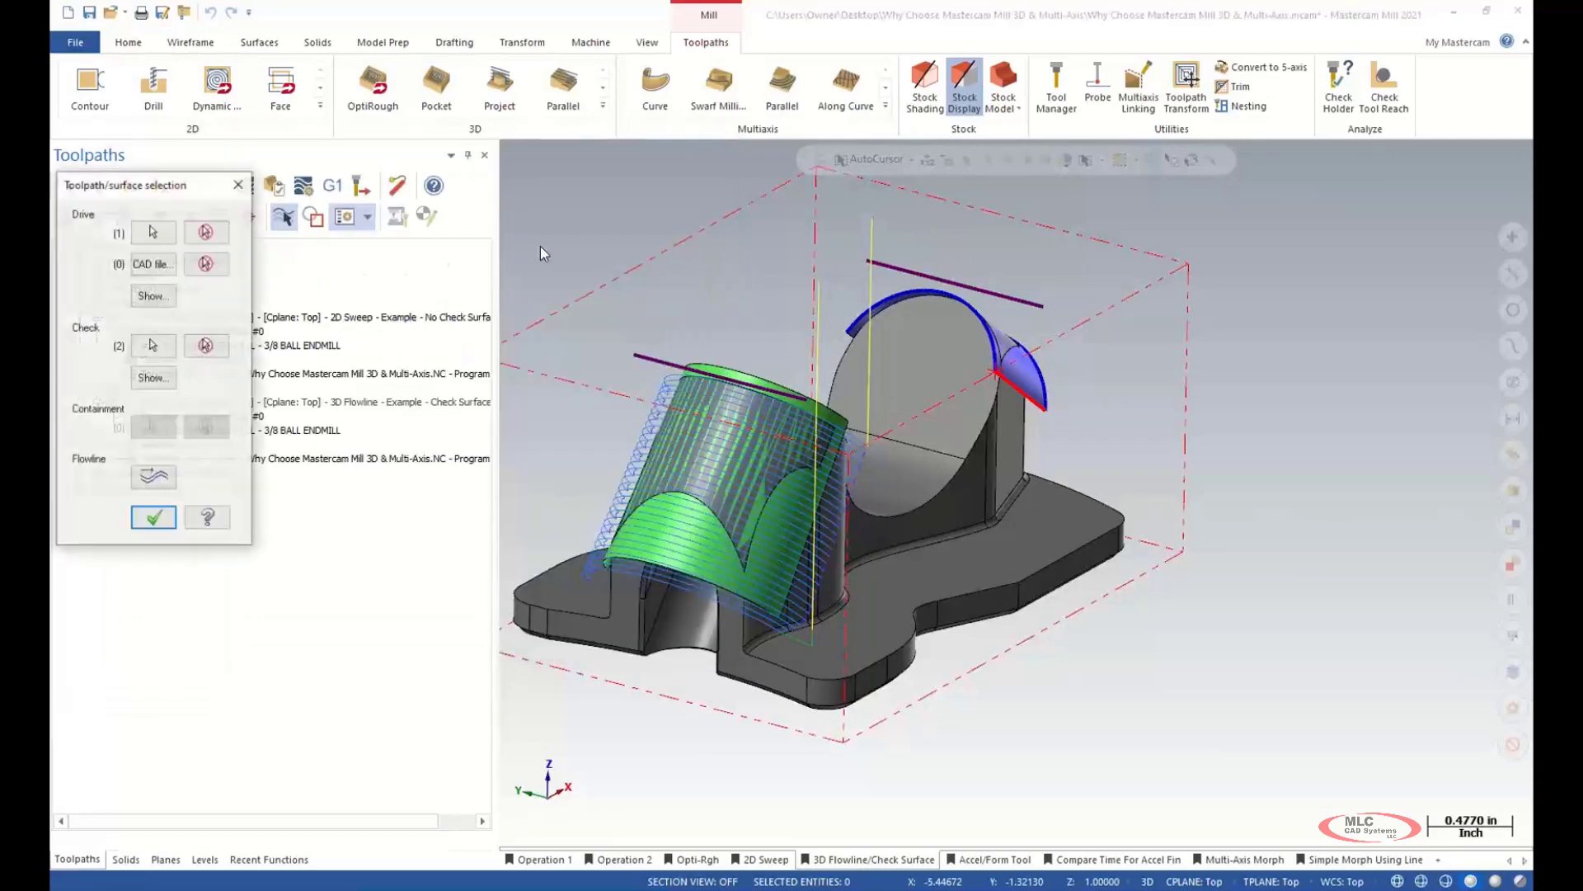
drag(145, 187, 315, 241)
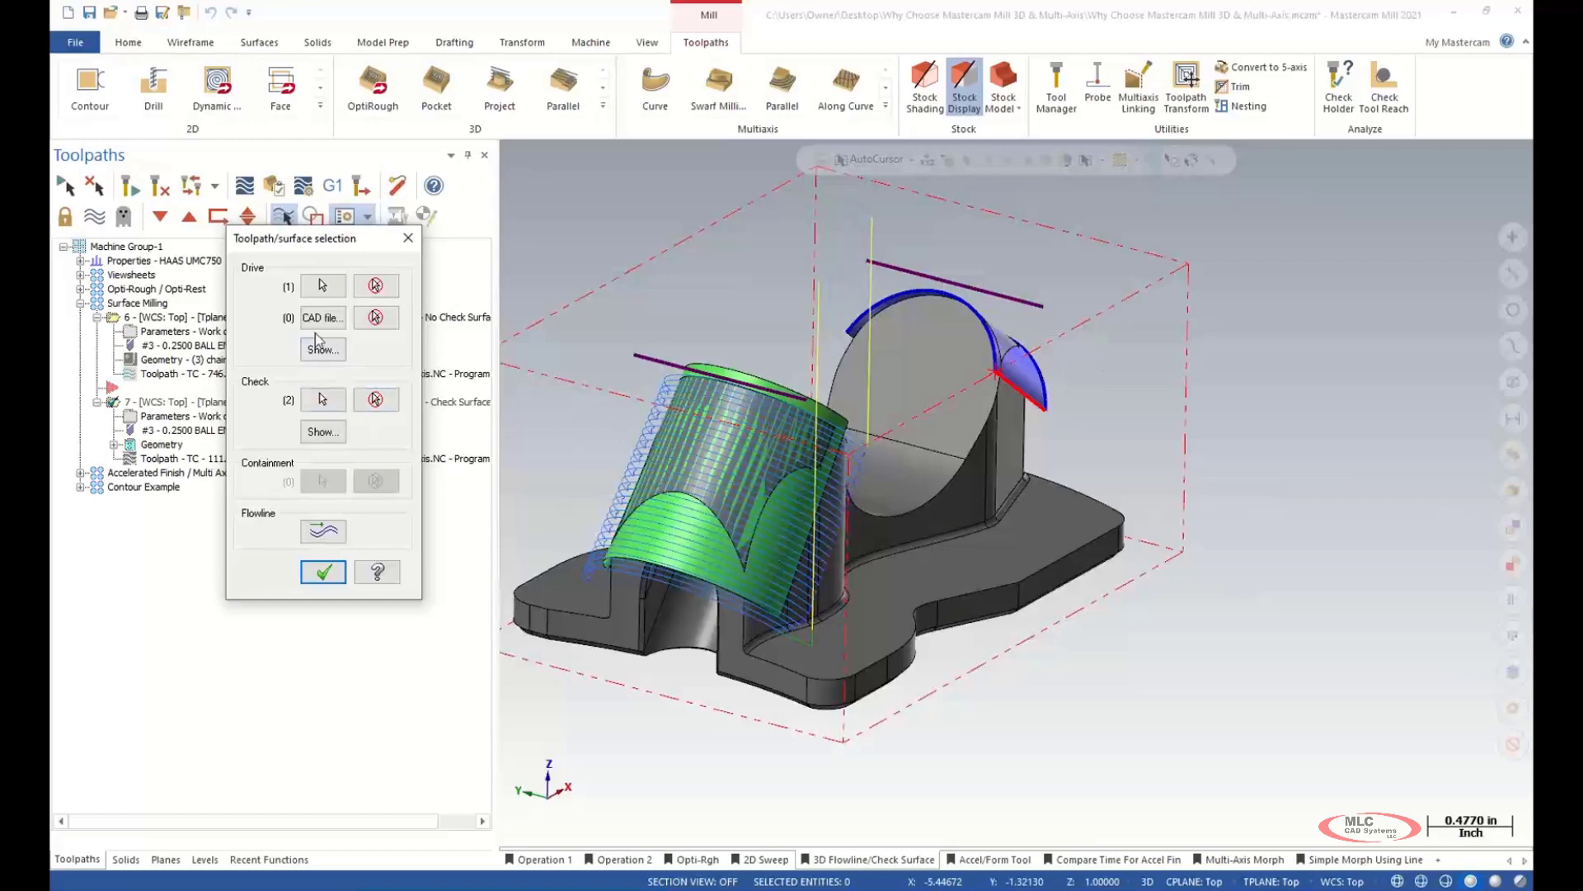
click(322, 287)
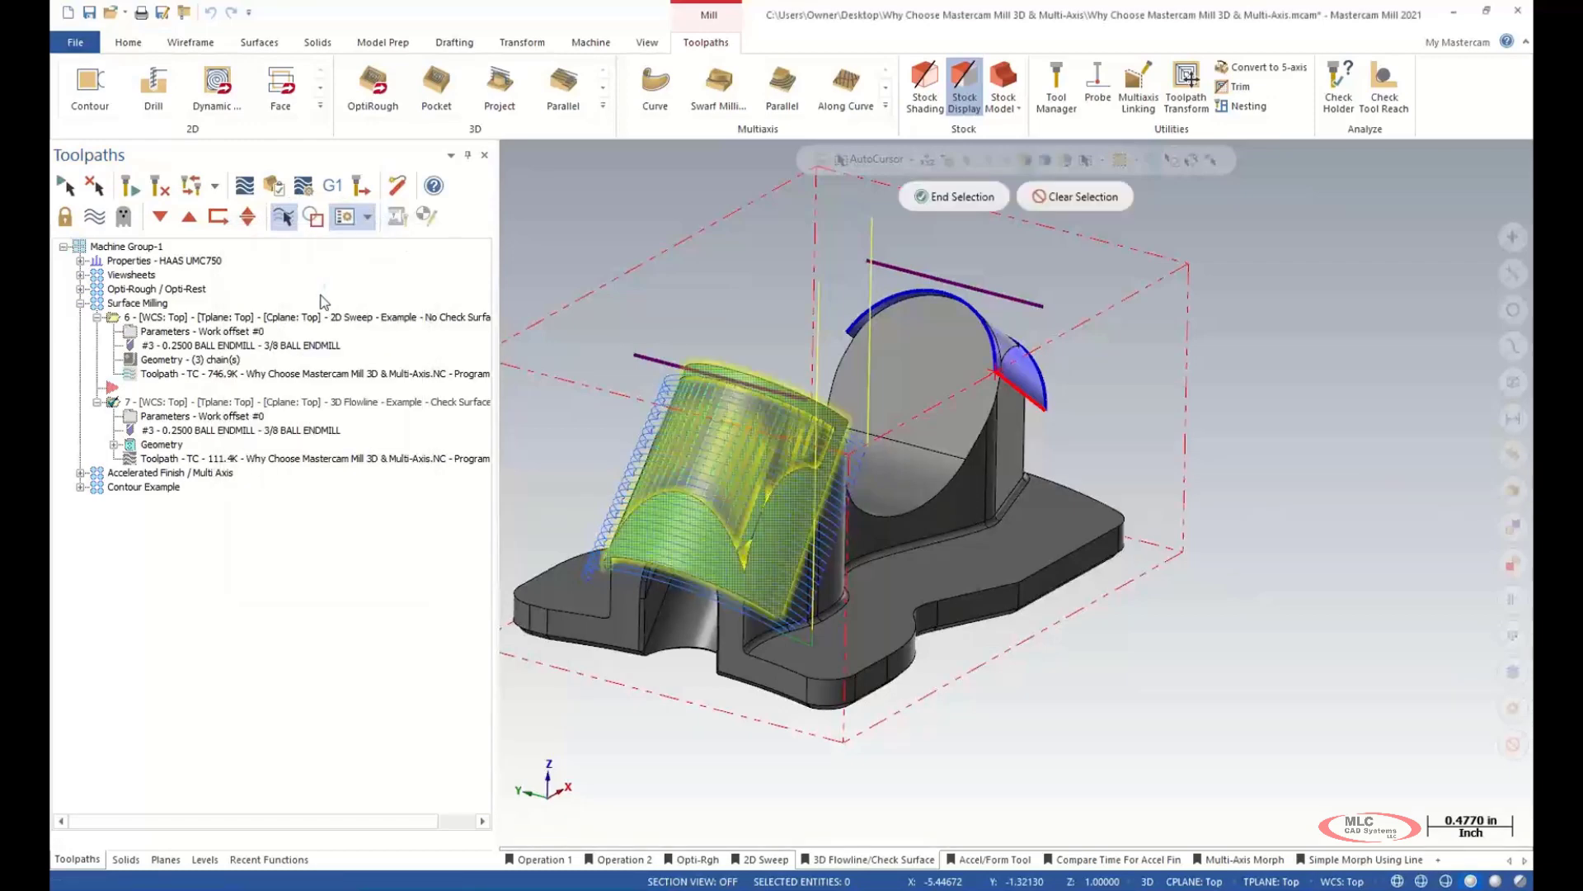
scroll(744, 495, up, 2)
mouse_move(658, 453)
middle_down()
mouse_move(848, 489)
mouse_move(639, 441)
middle_up()
scroll(878, 404, down, 3)
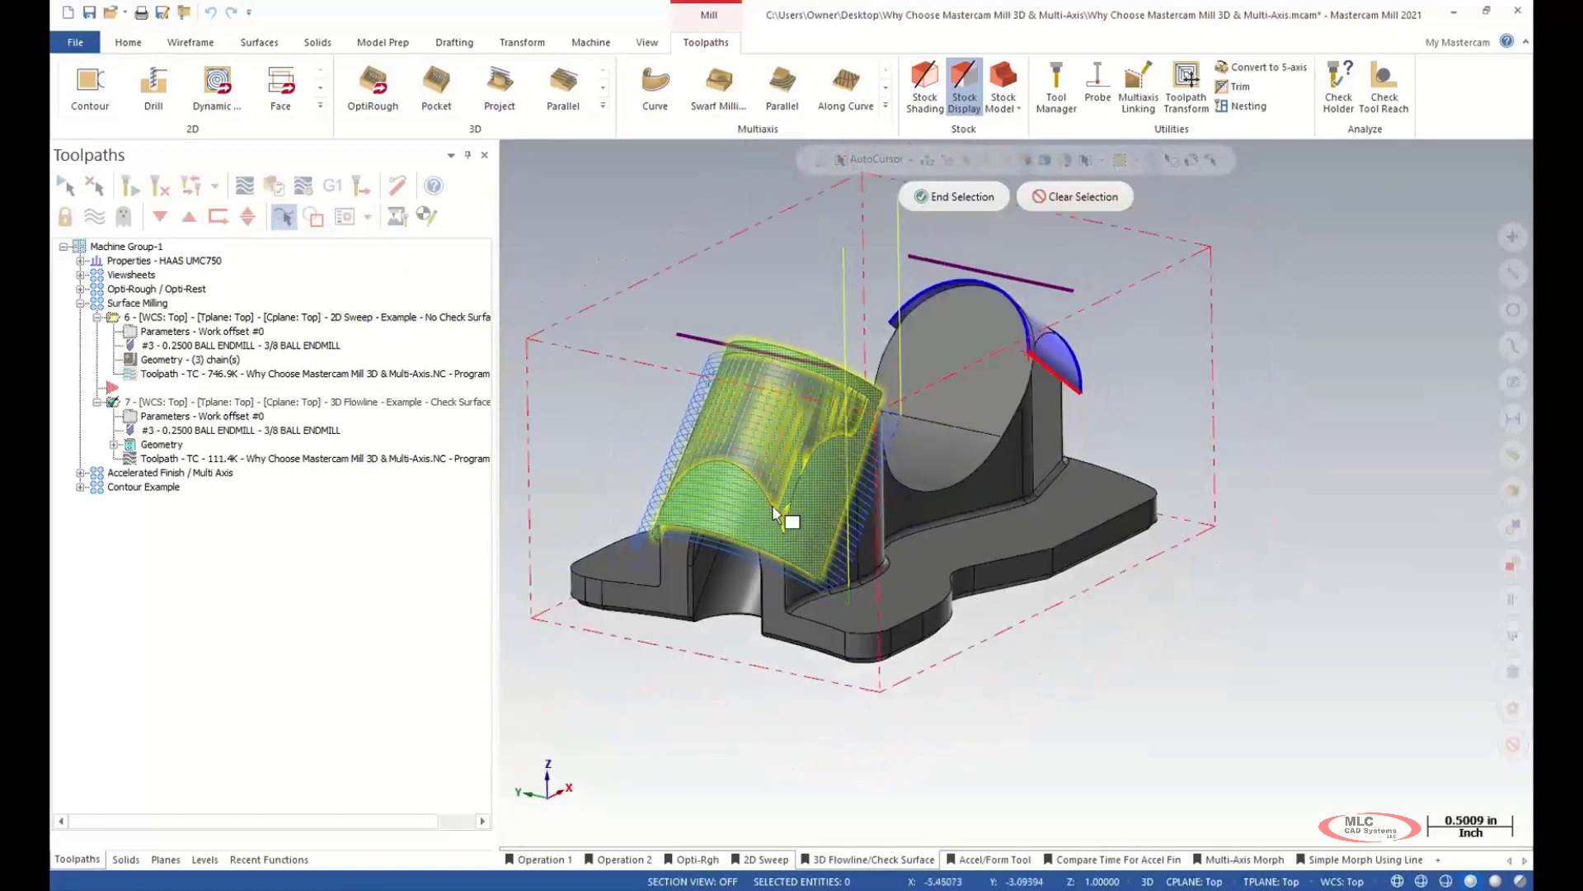
click(954, 196)
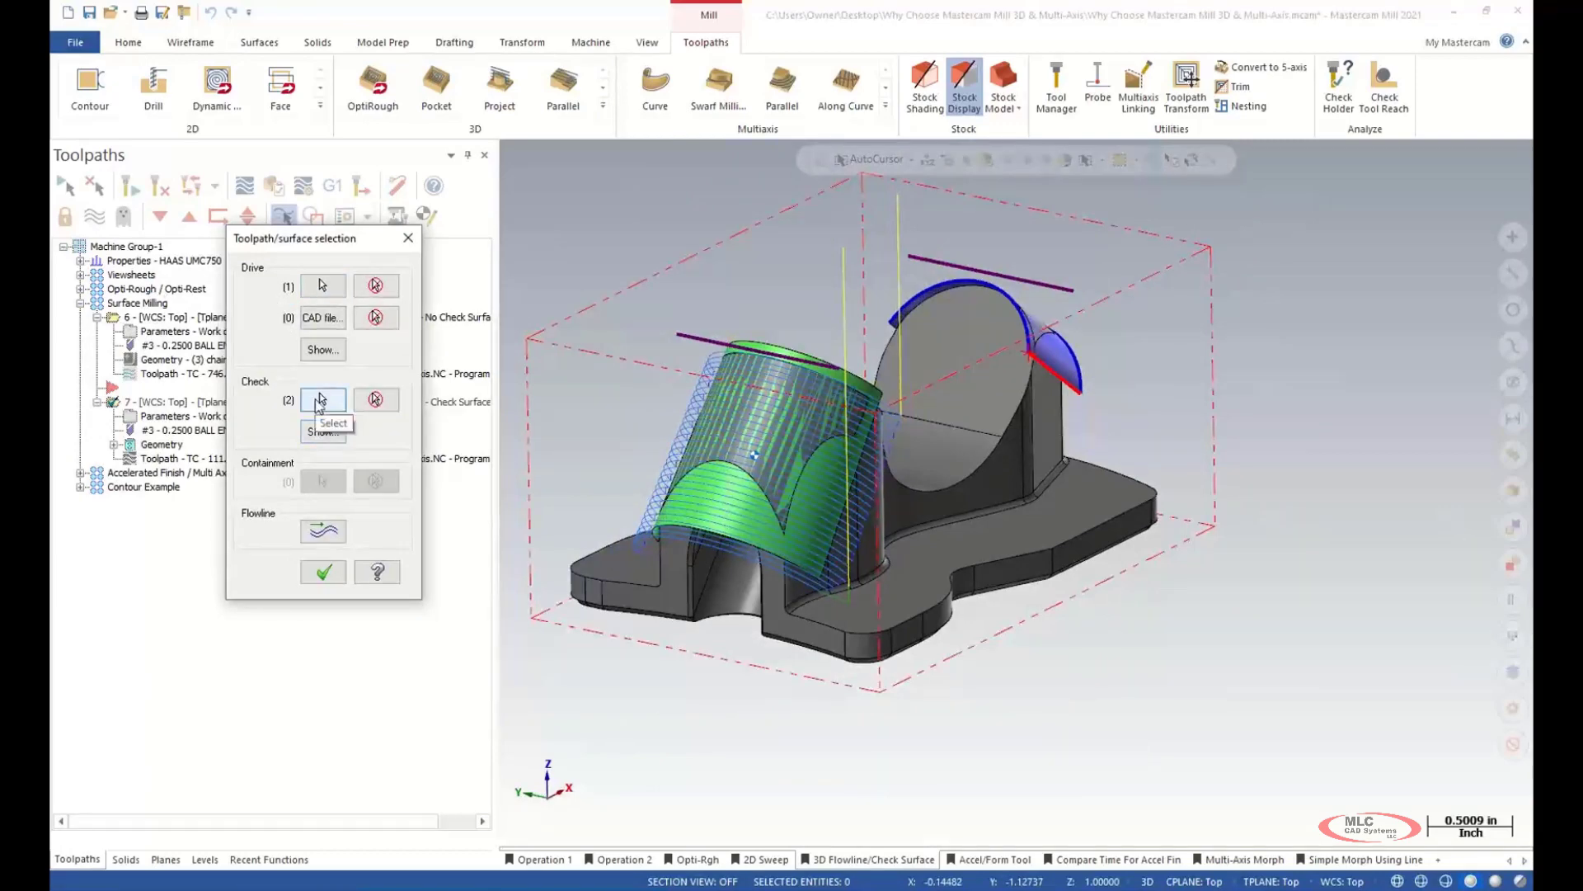
- Examine the check surfaces selected on the top of the part's base, and accept the toolpath surface selection
click(320, 401)
middle_drag(816, 705, 882, 500)
scroll(789, 533, up, 4)
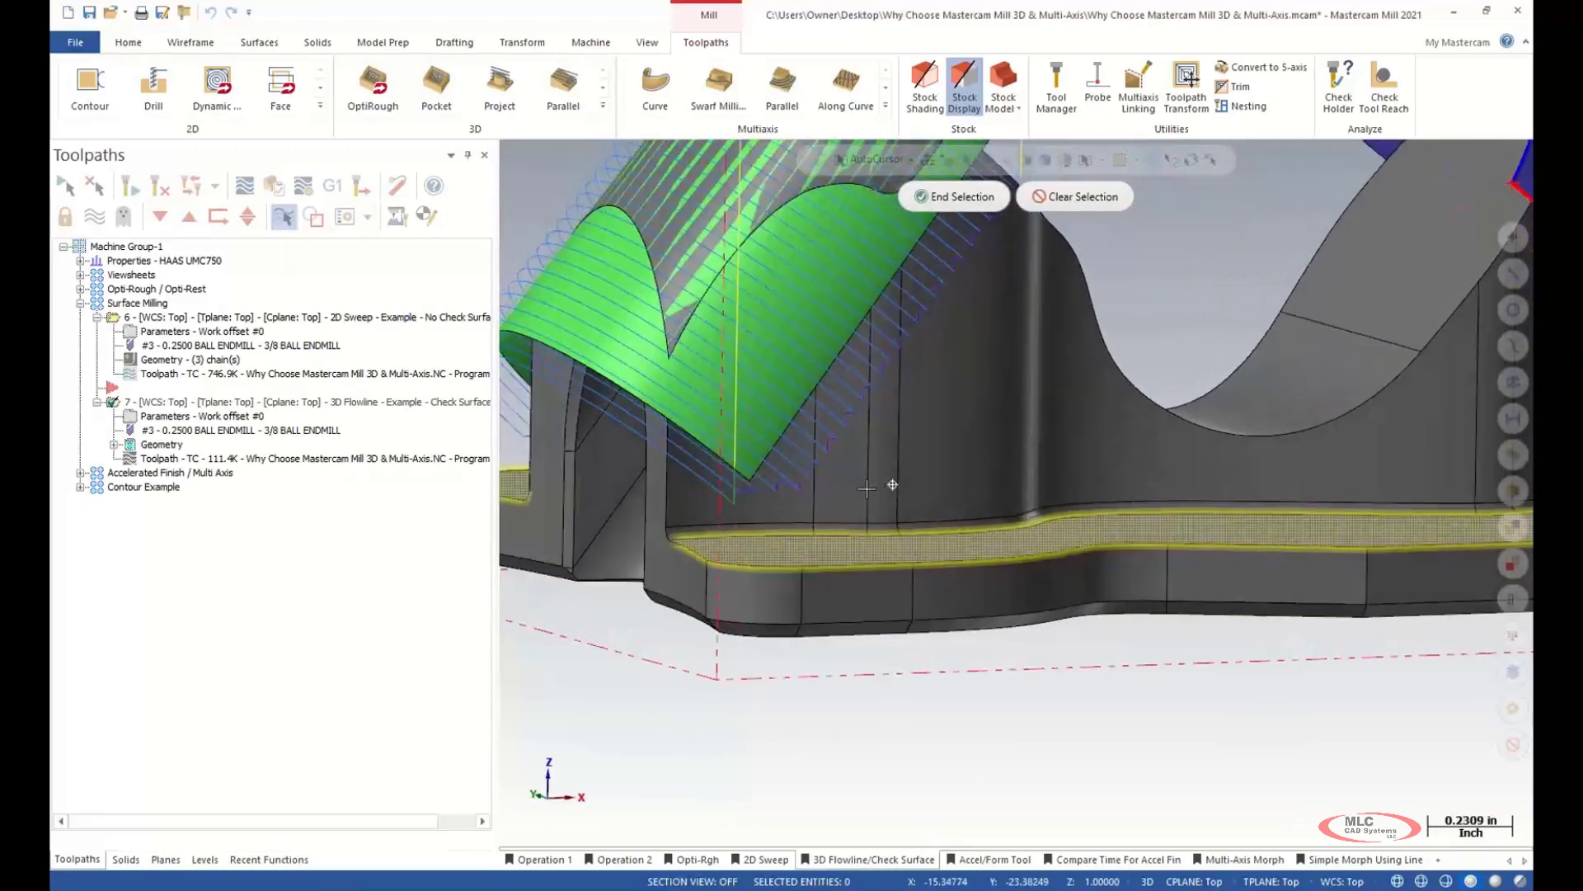
scroll(782, 502, up, 2)
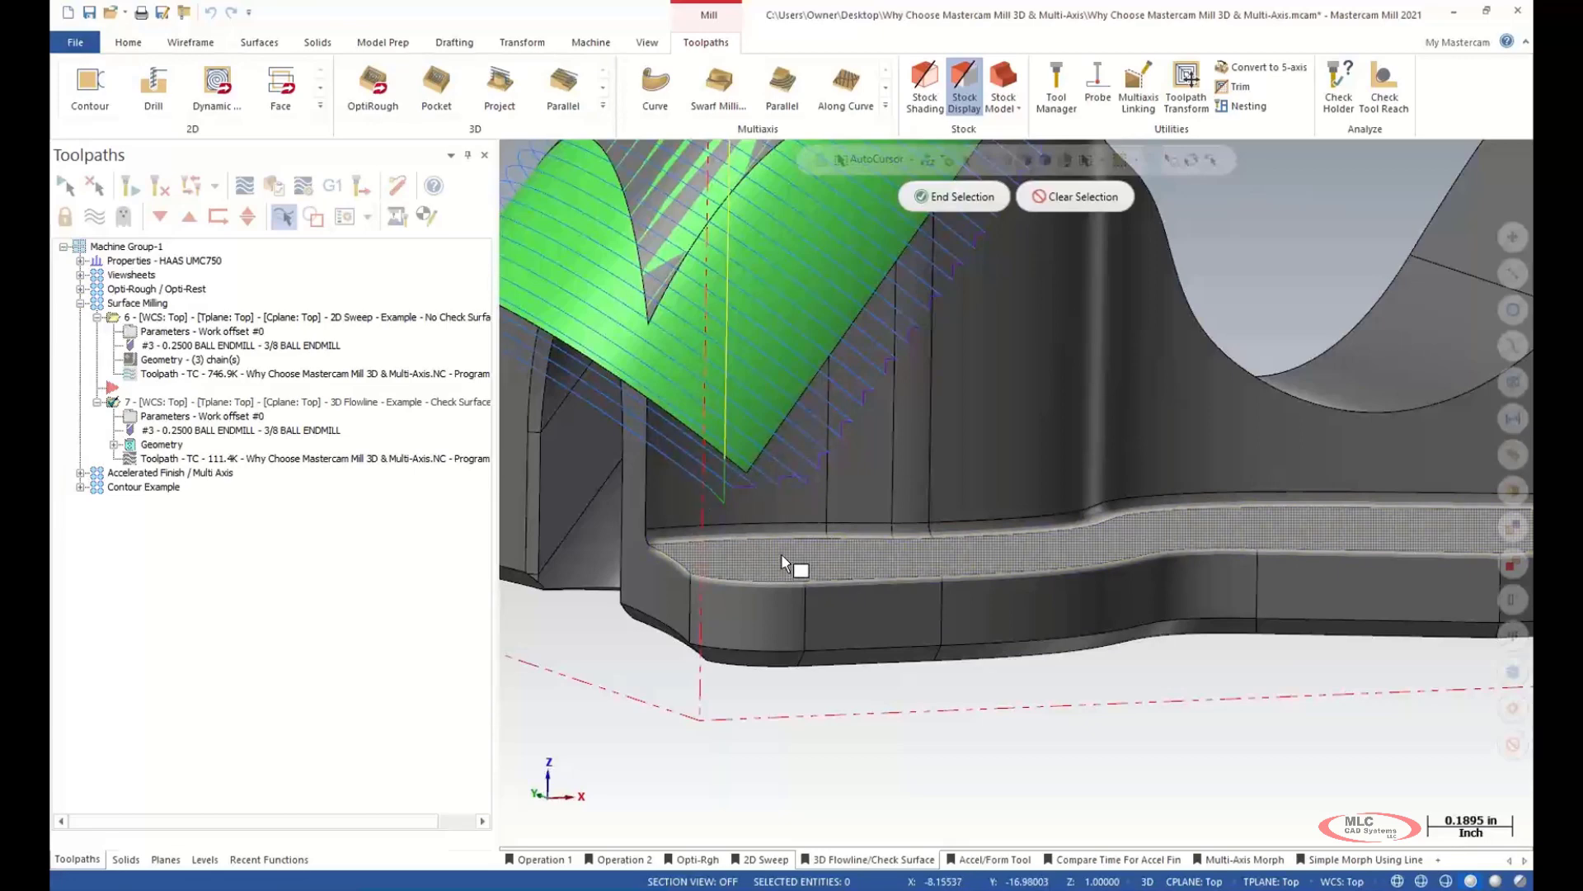
scroll(780, 552, down, 8)
key(ctrl)
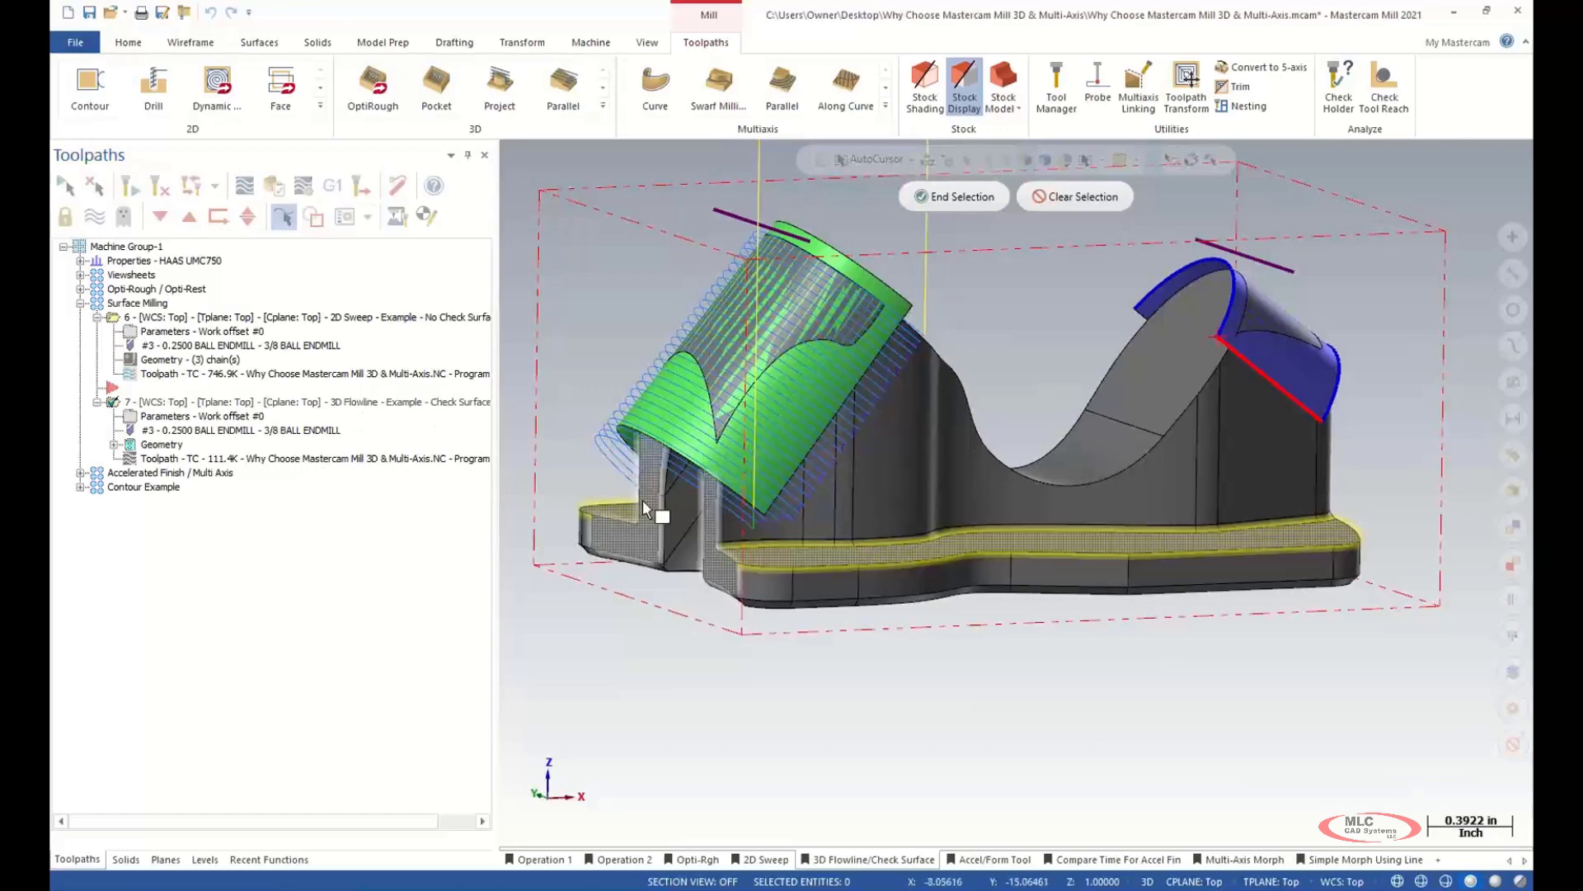
middle_drag(642, 500, 917, 432)
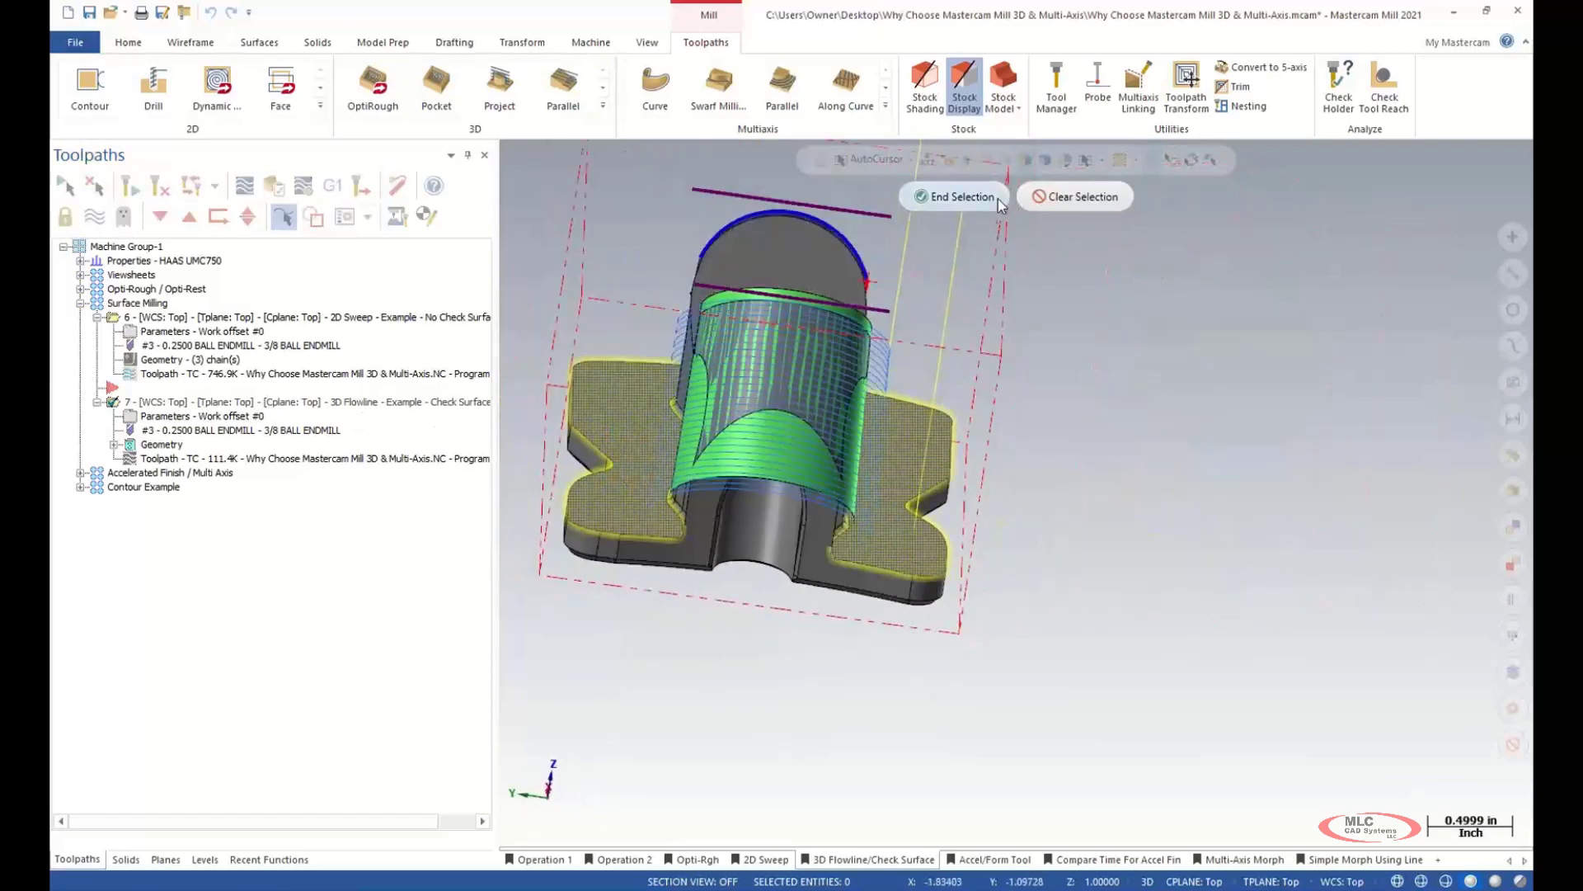
click(956, 197)
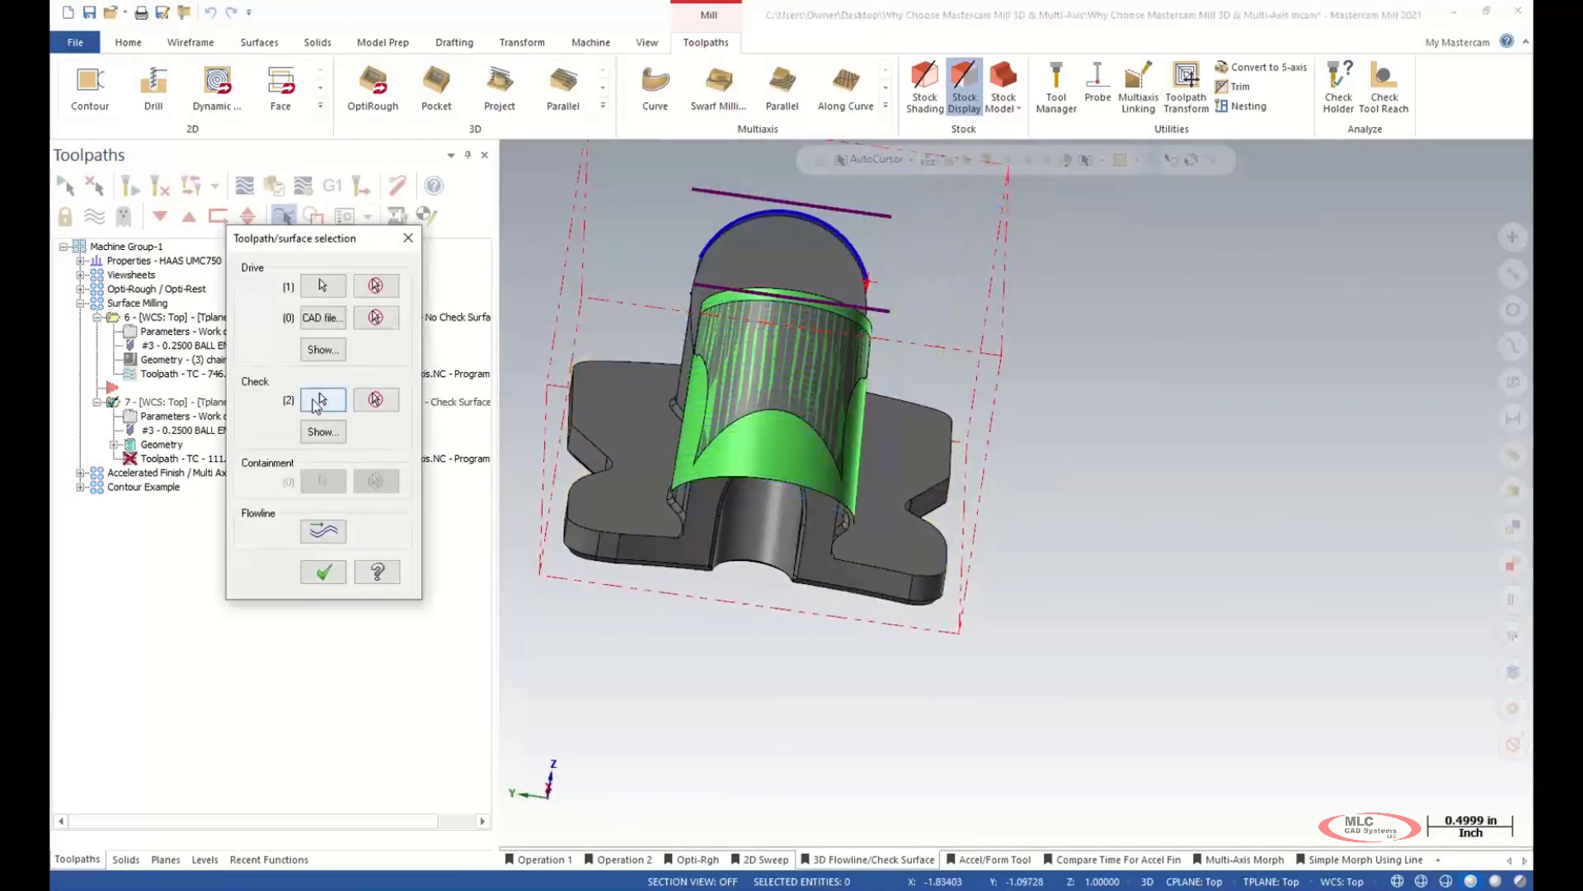
click(318, 395)
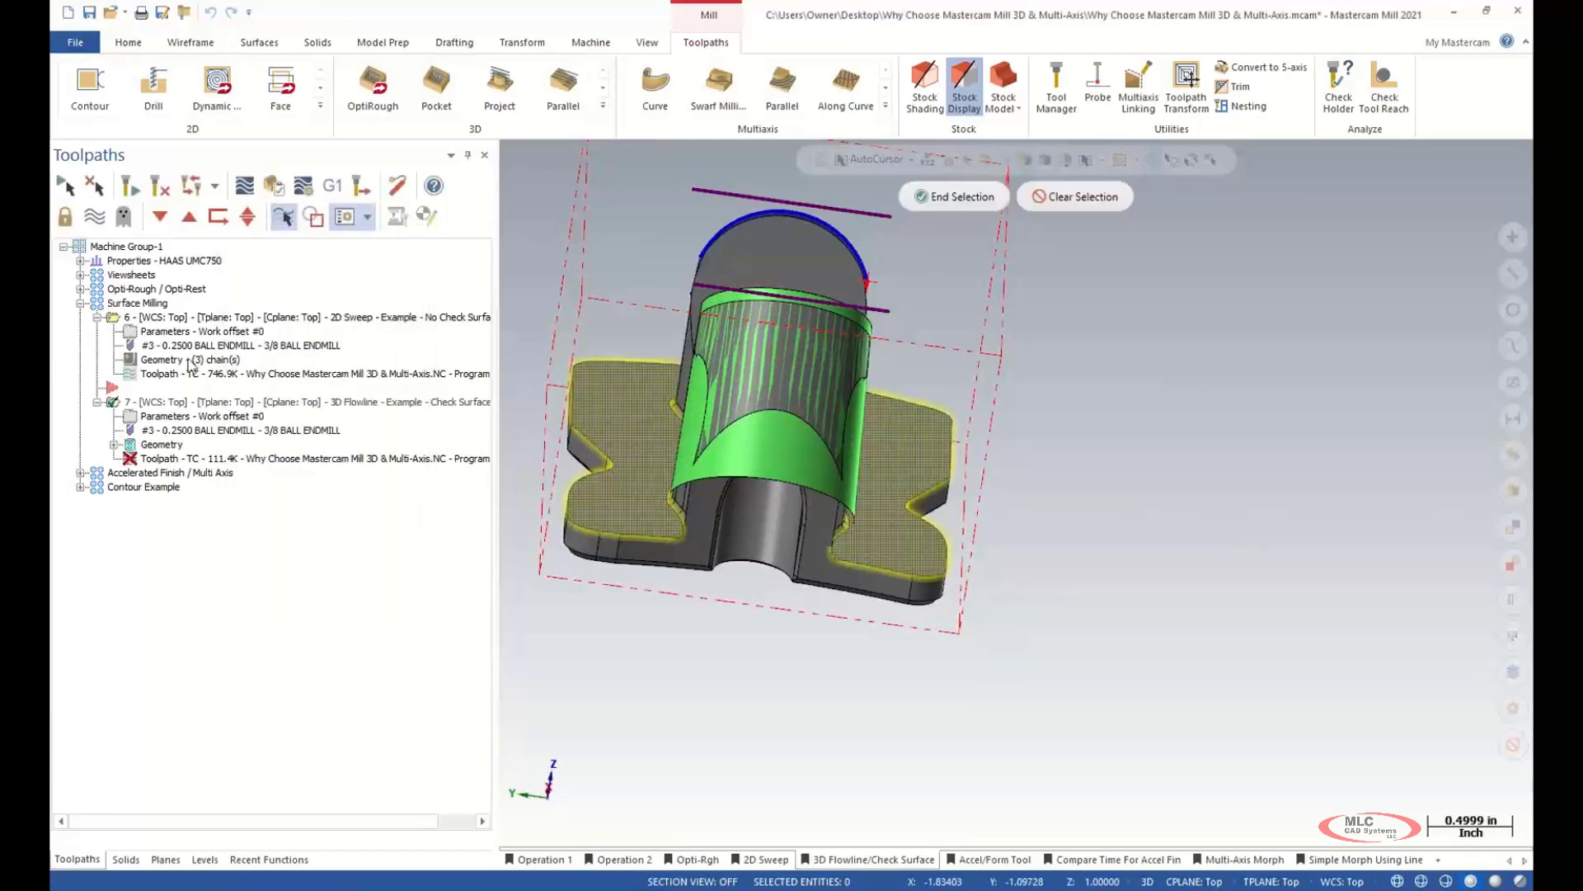
click(957, 197)
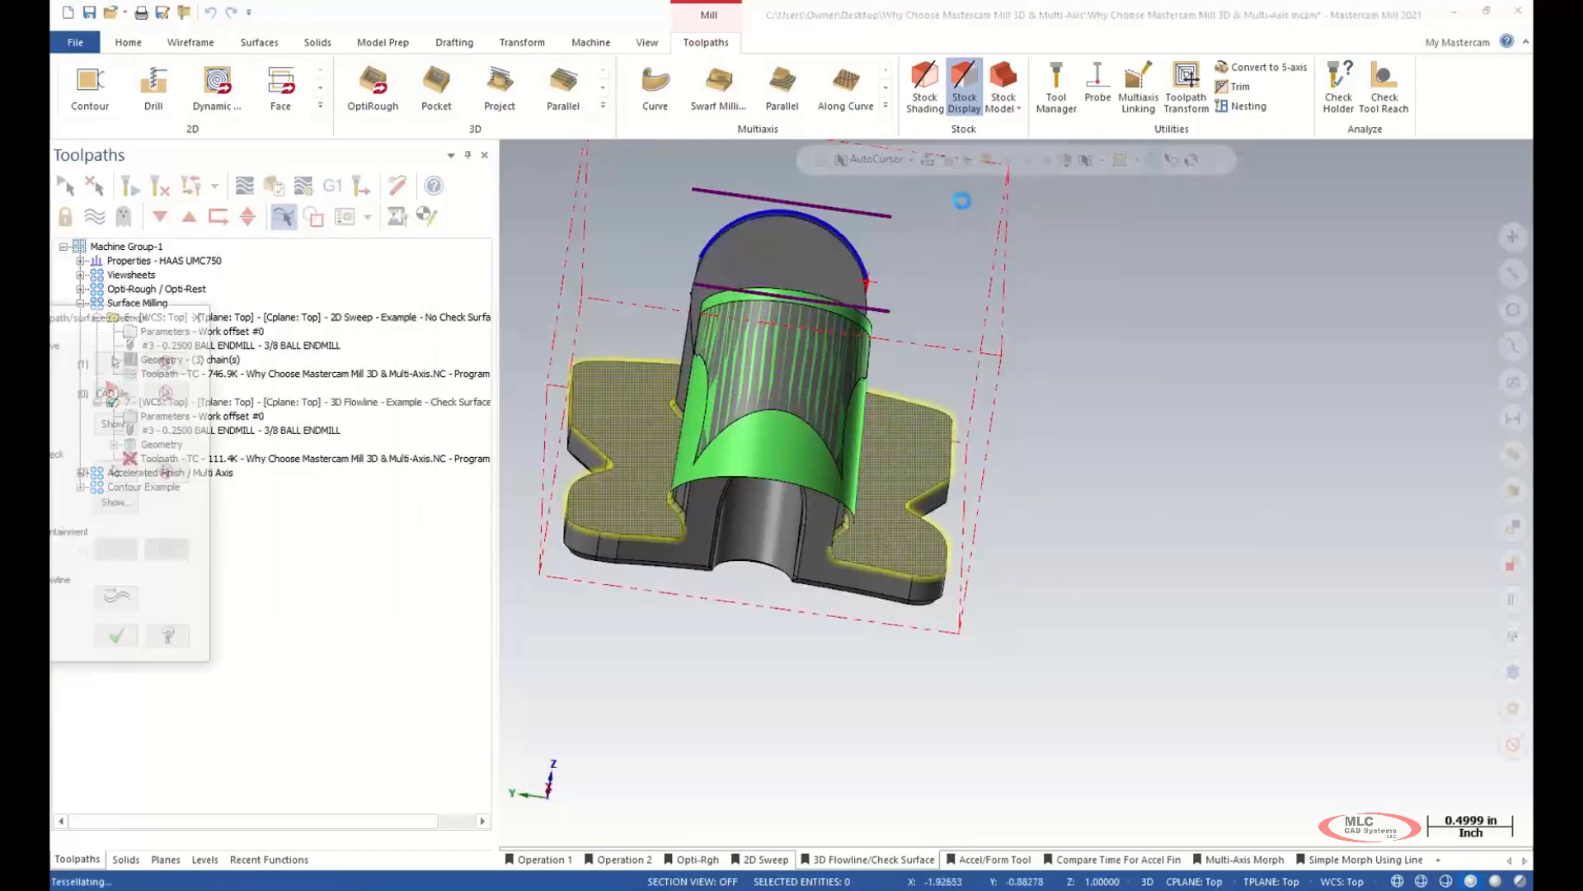
click(325, 580)
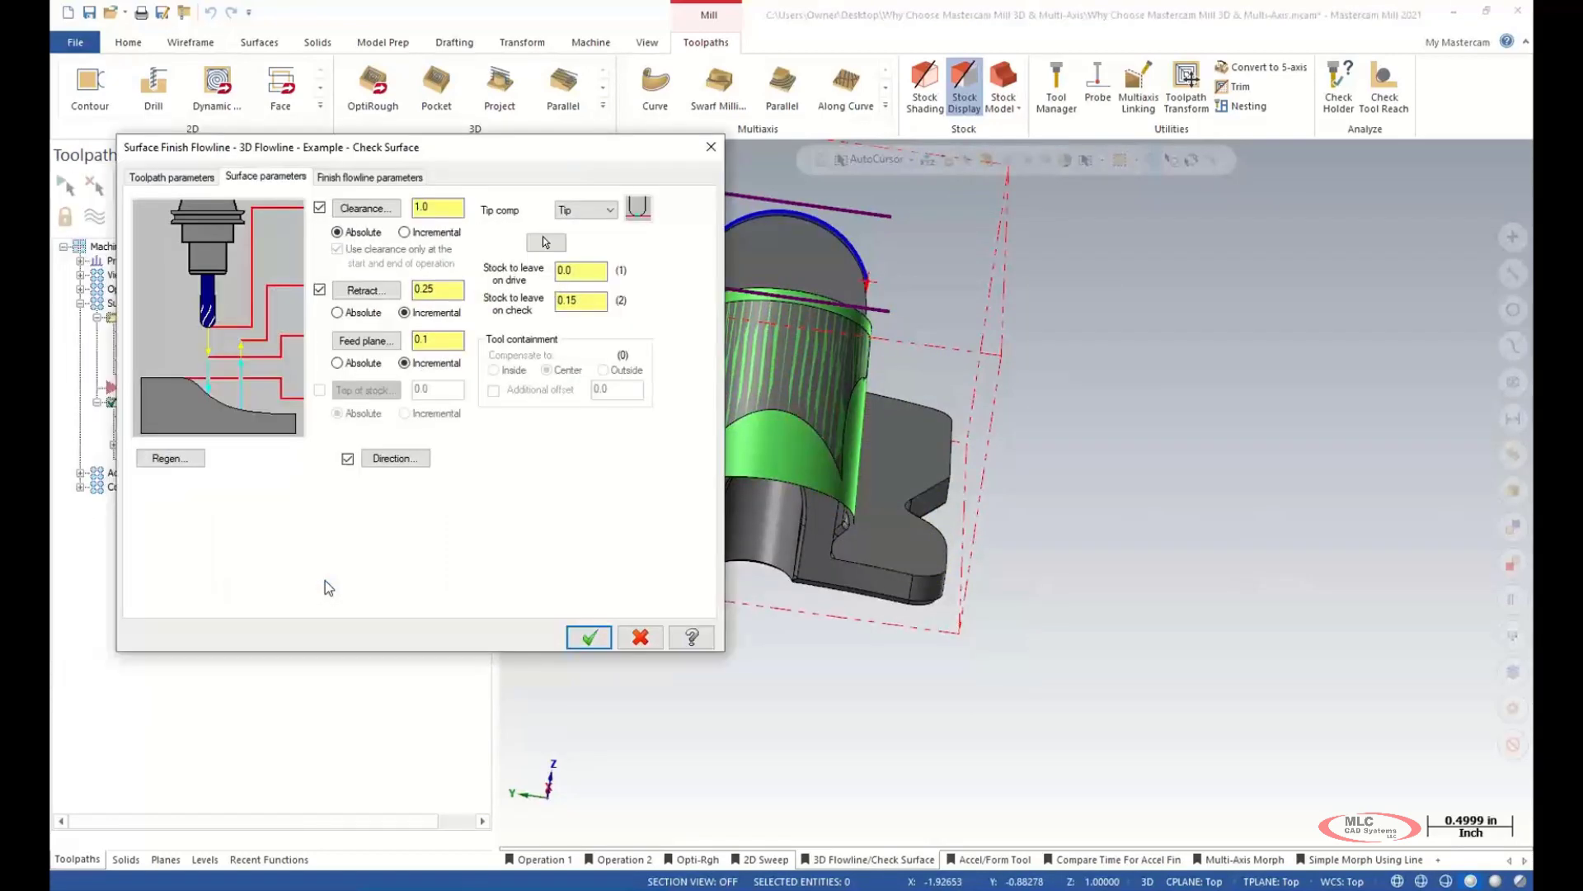
- Review the stock to leave on check surfaces, accept the parameters, and regenerate the 3D Flowline toolpath
click(600, 302)
double_click(595, 302)
click(588, 638)
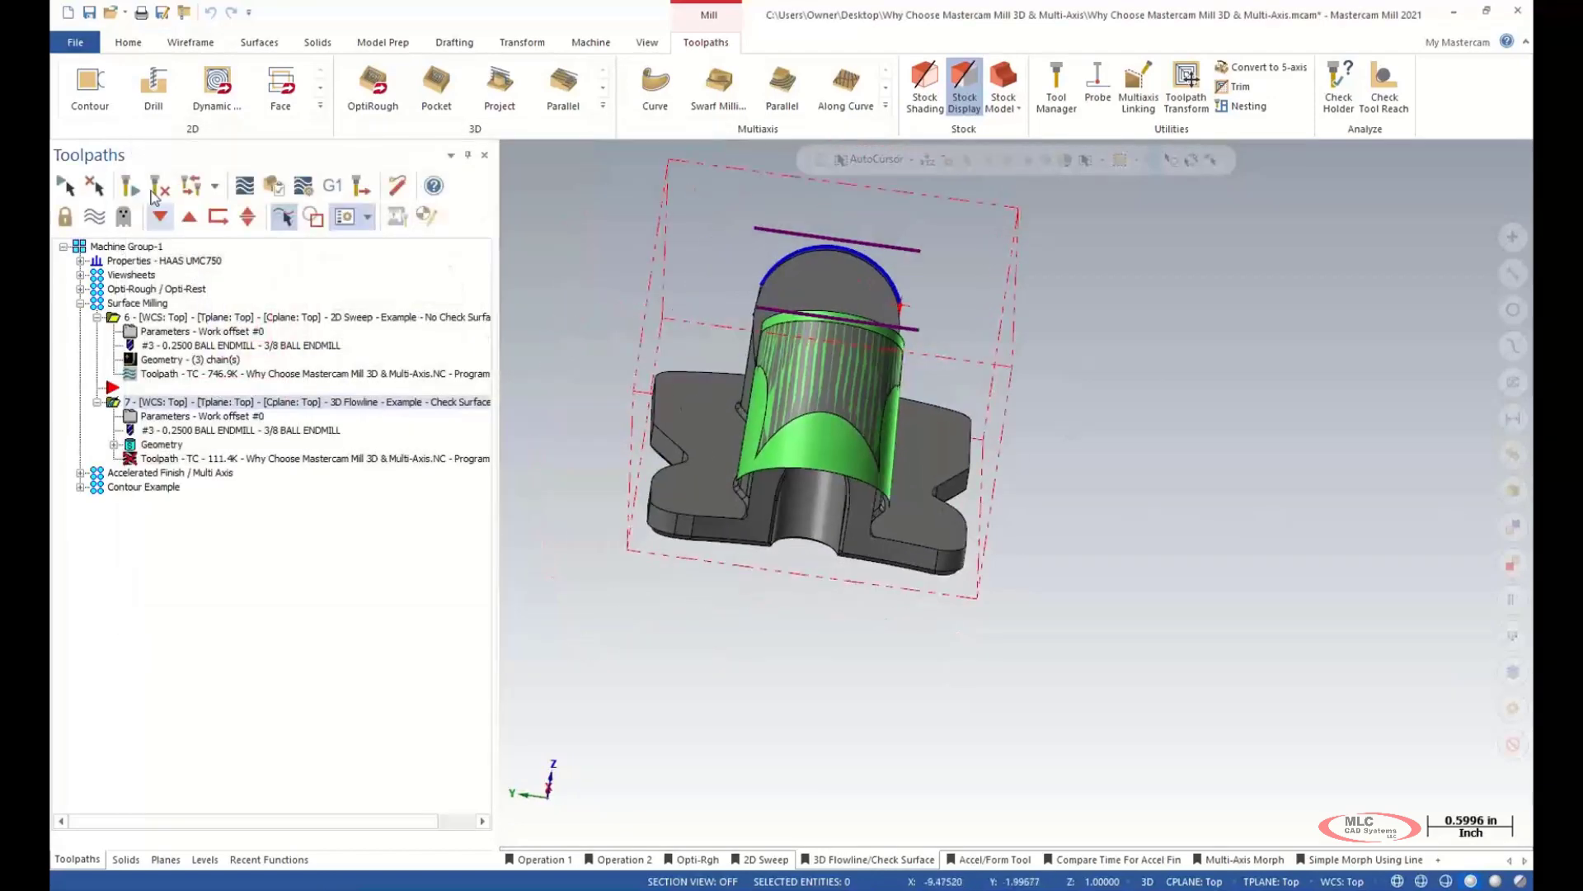
click(130, 187)
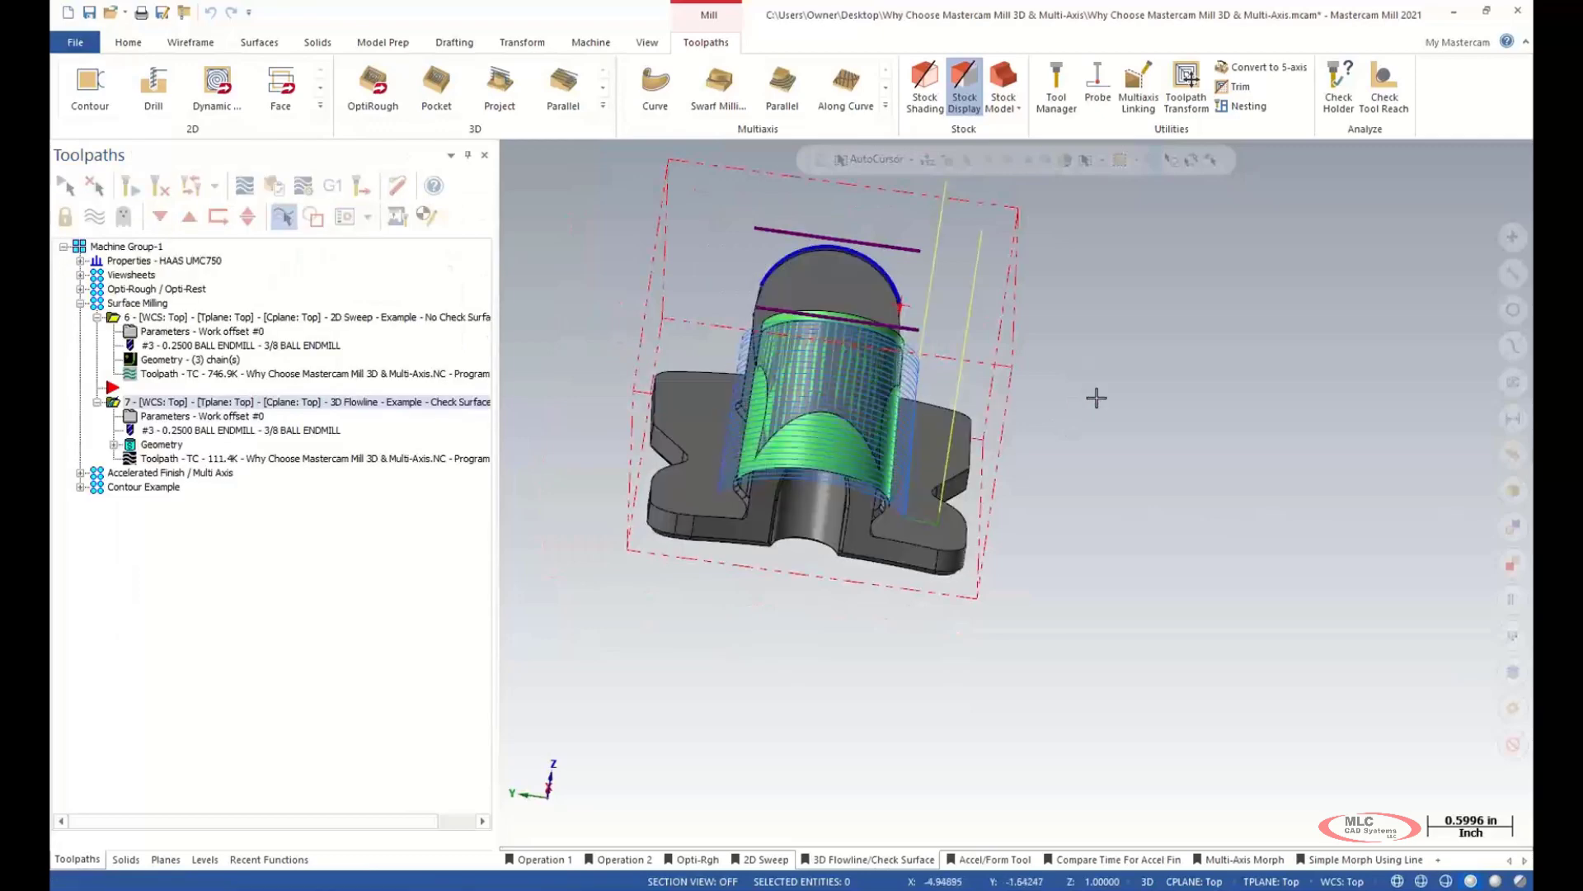
middle_drag(1096, 398, 696, 286)
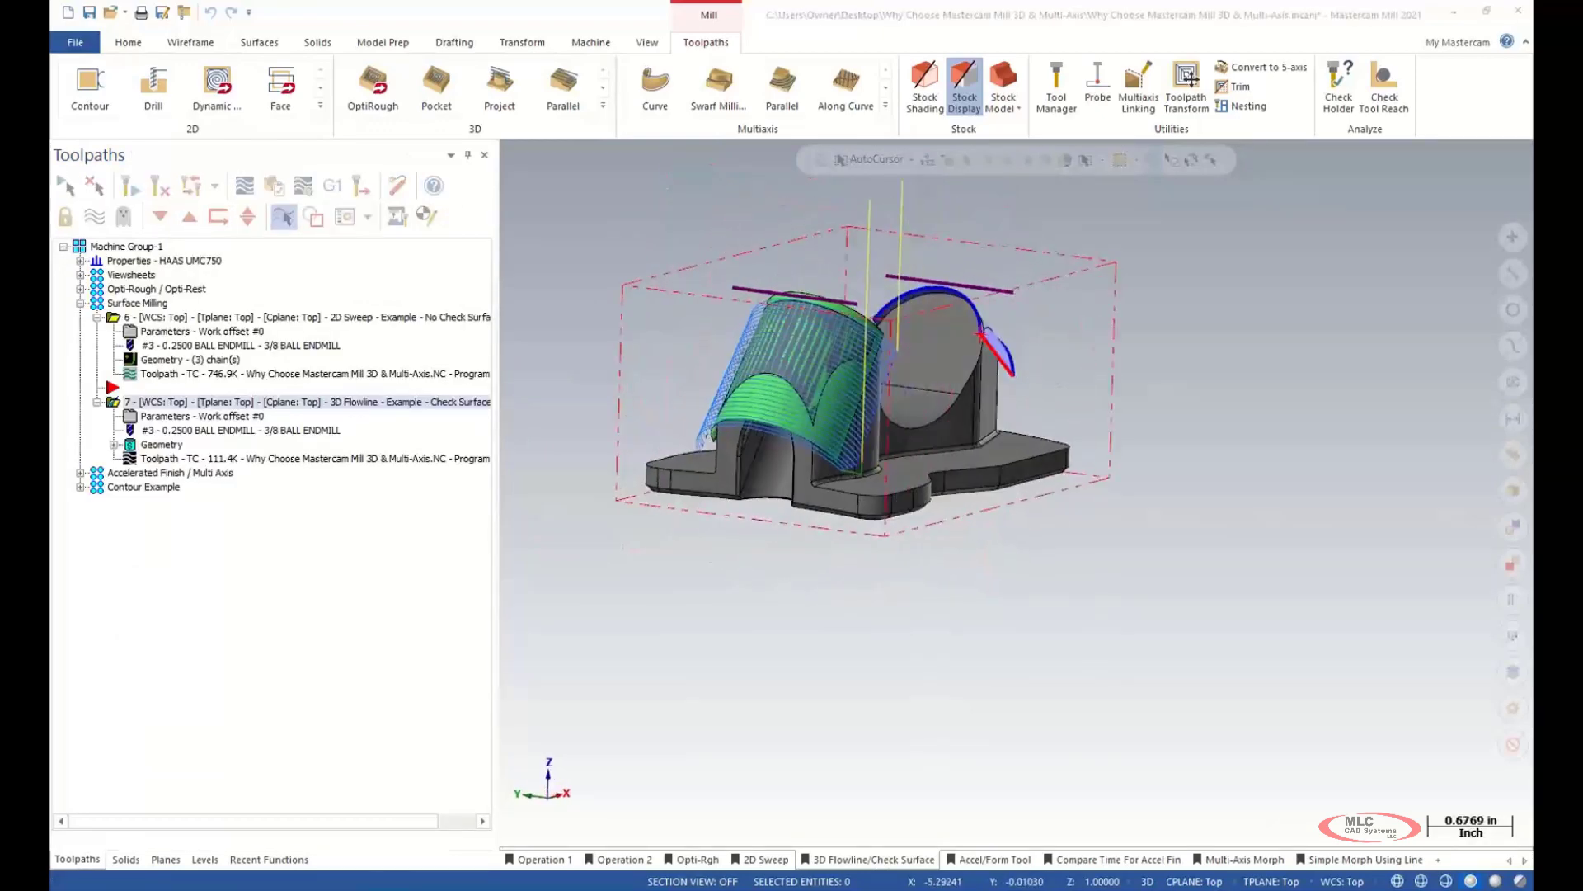
- Collapse the 2D Sweep and 3D Flowline operations, and move the insert arrow below the 3D Flowline operation
click(97, 318)
click(96, 346)
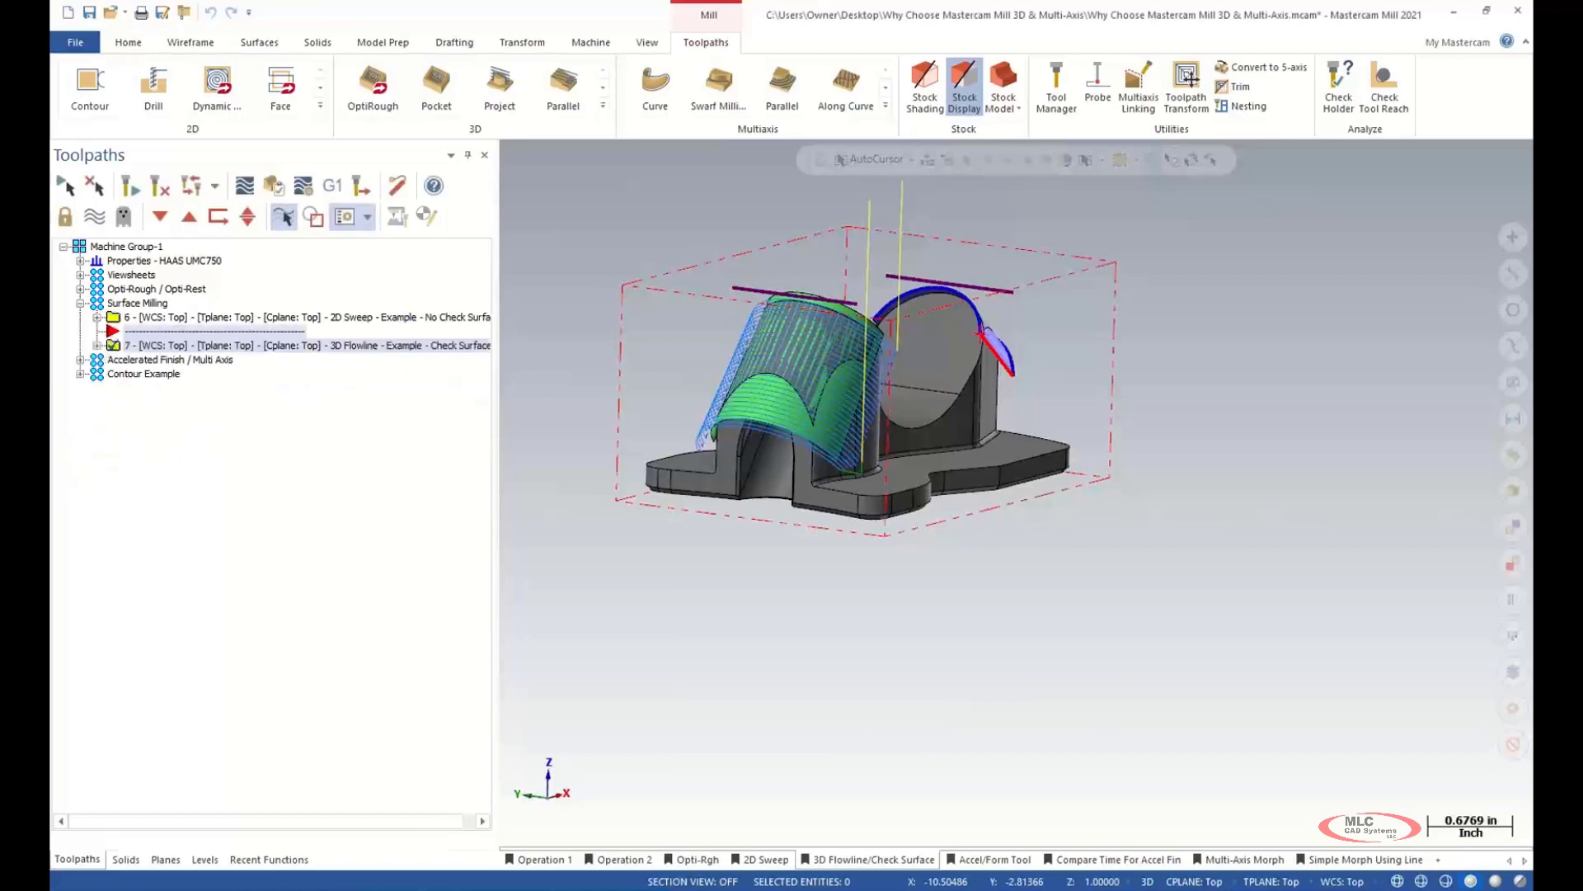
drag(113, 331, 116, 346)
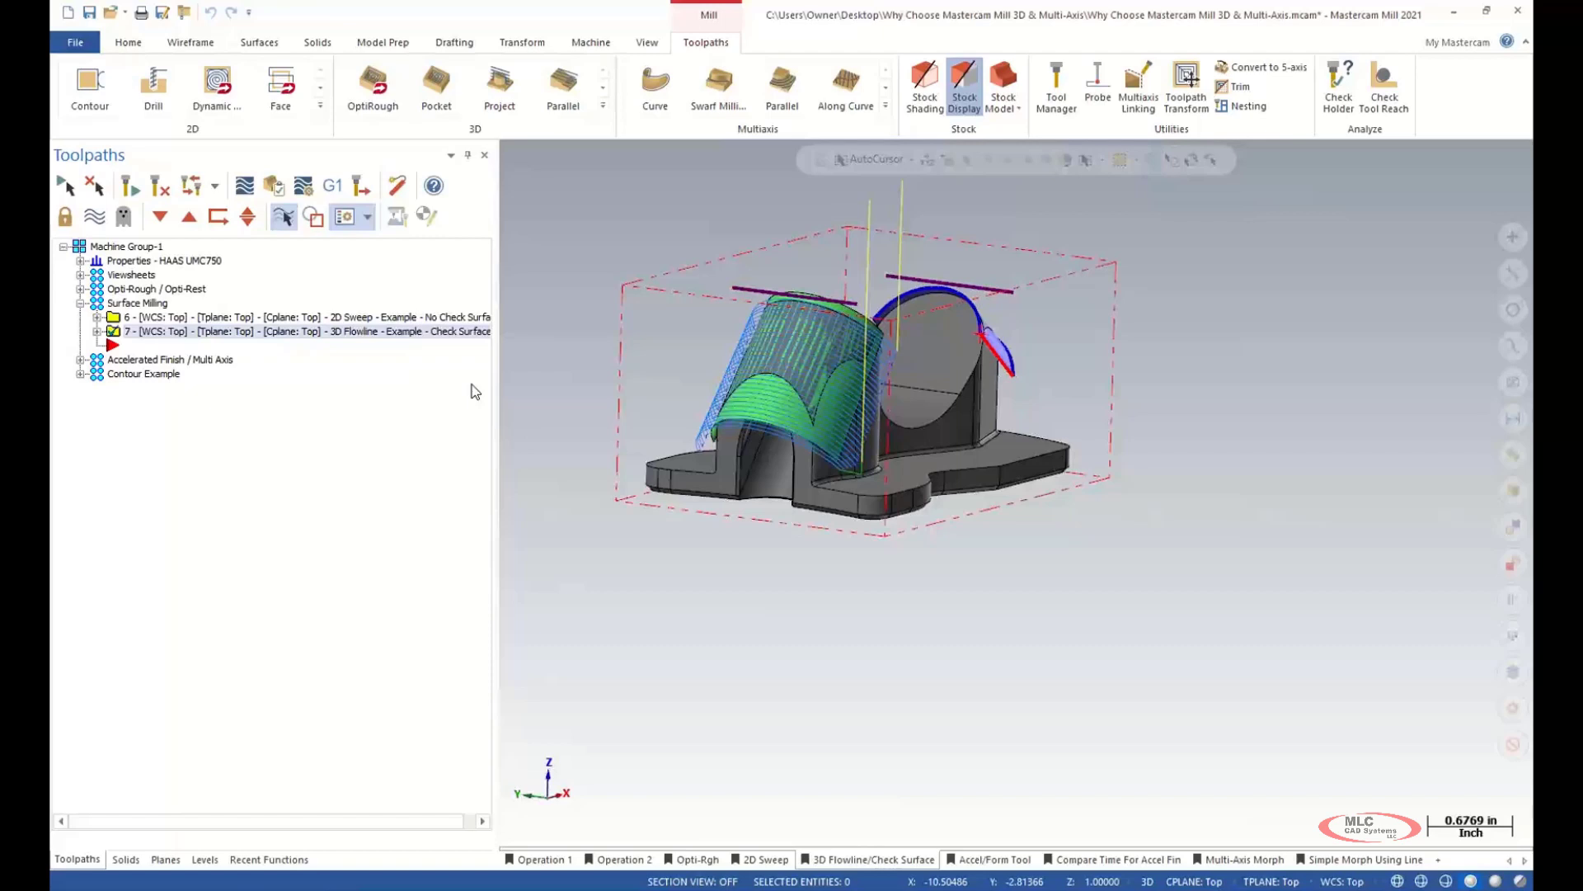
- Recall the 3D Flowline/Check Surface viewsheet, and switch to the Accel/Form Tool viewsheet
scroll(689, 725, down, 2)
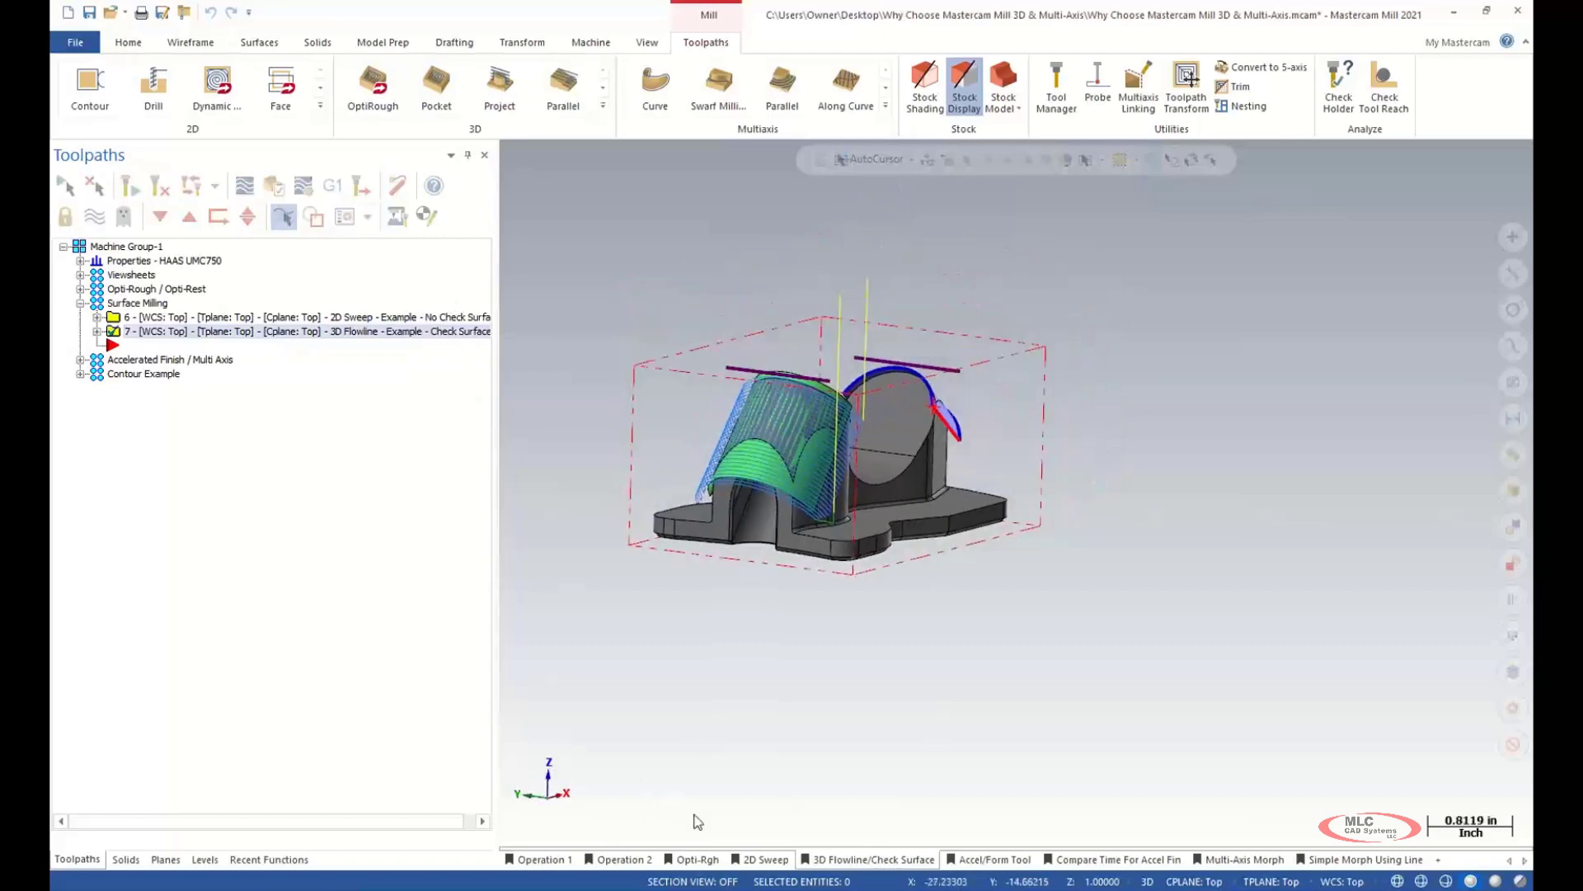
click(989, 860)
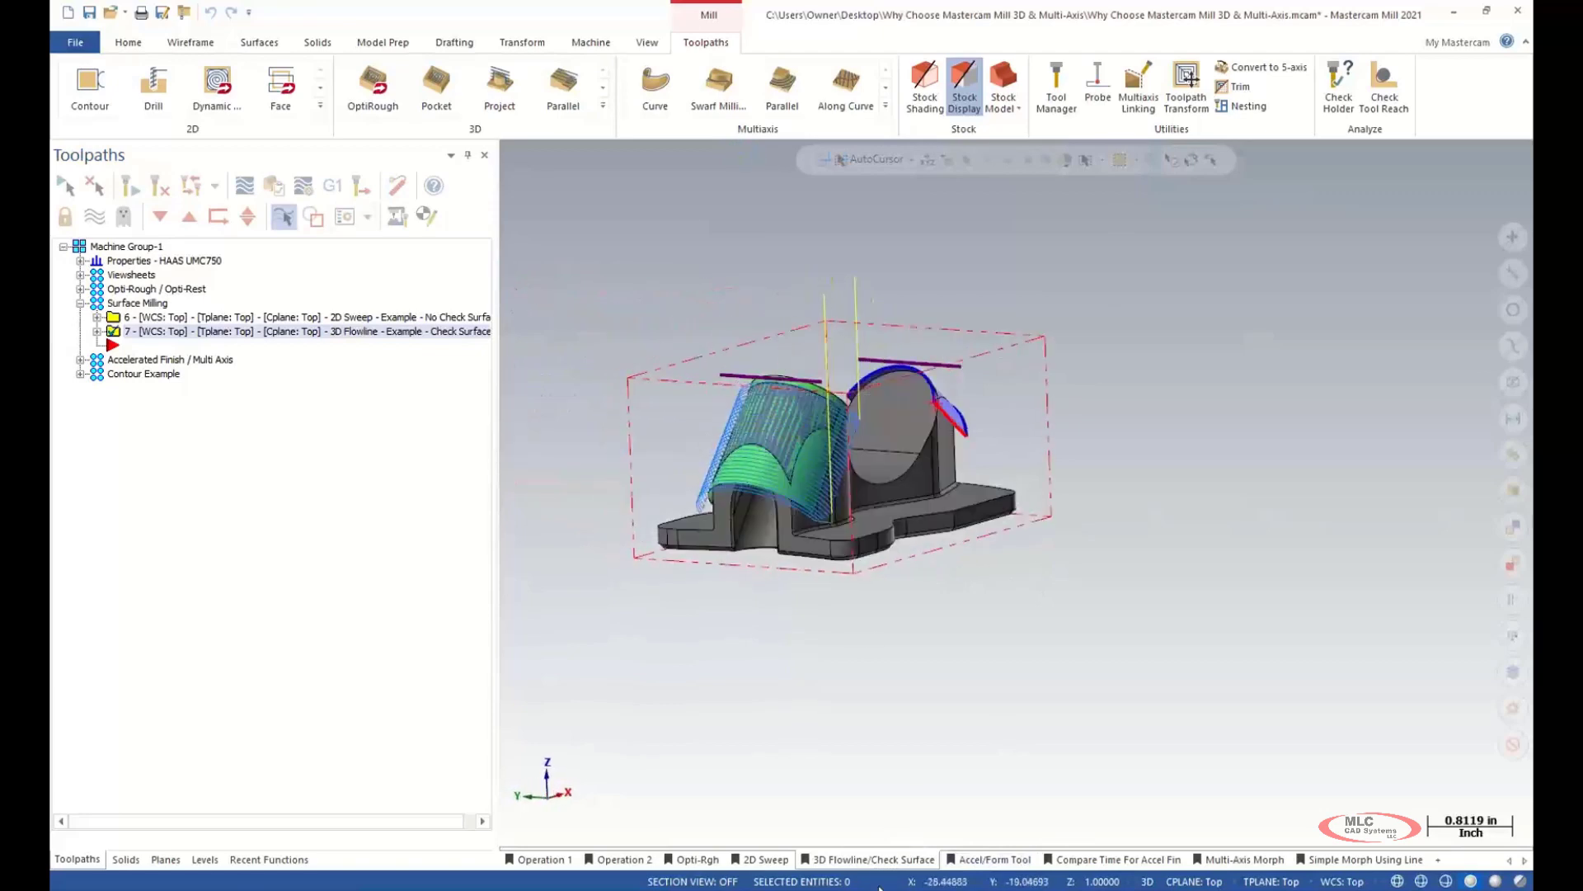
click(863, 860)
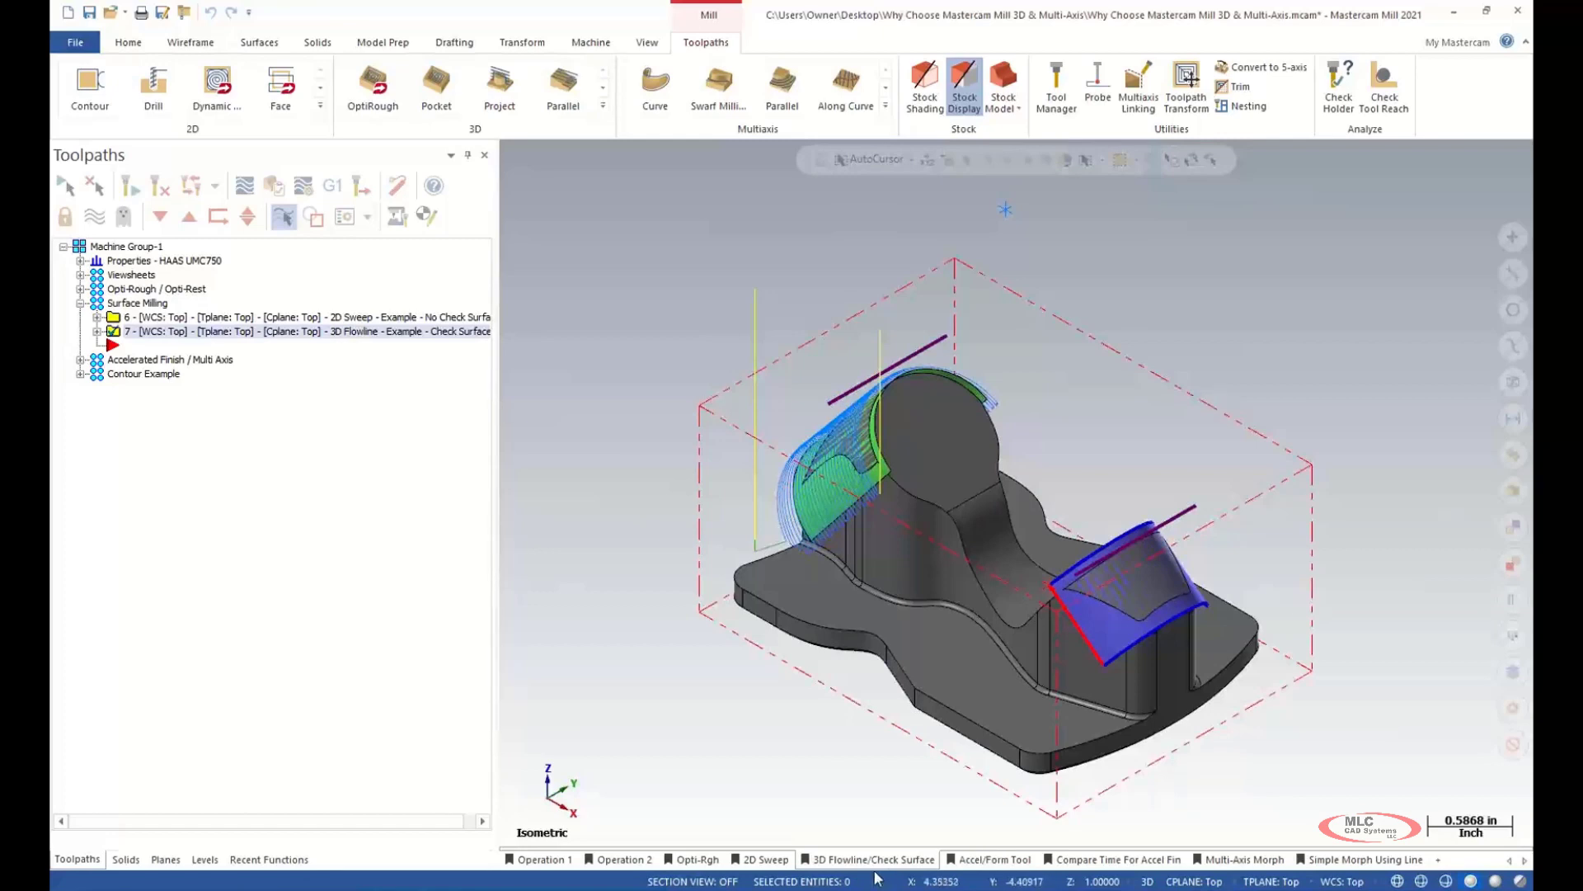
click(996, 859)
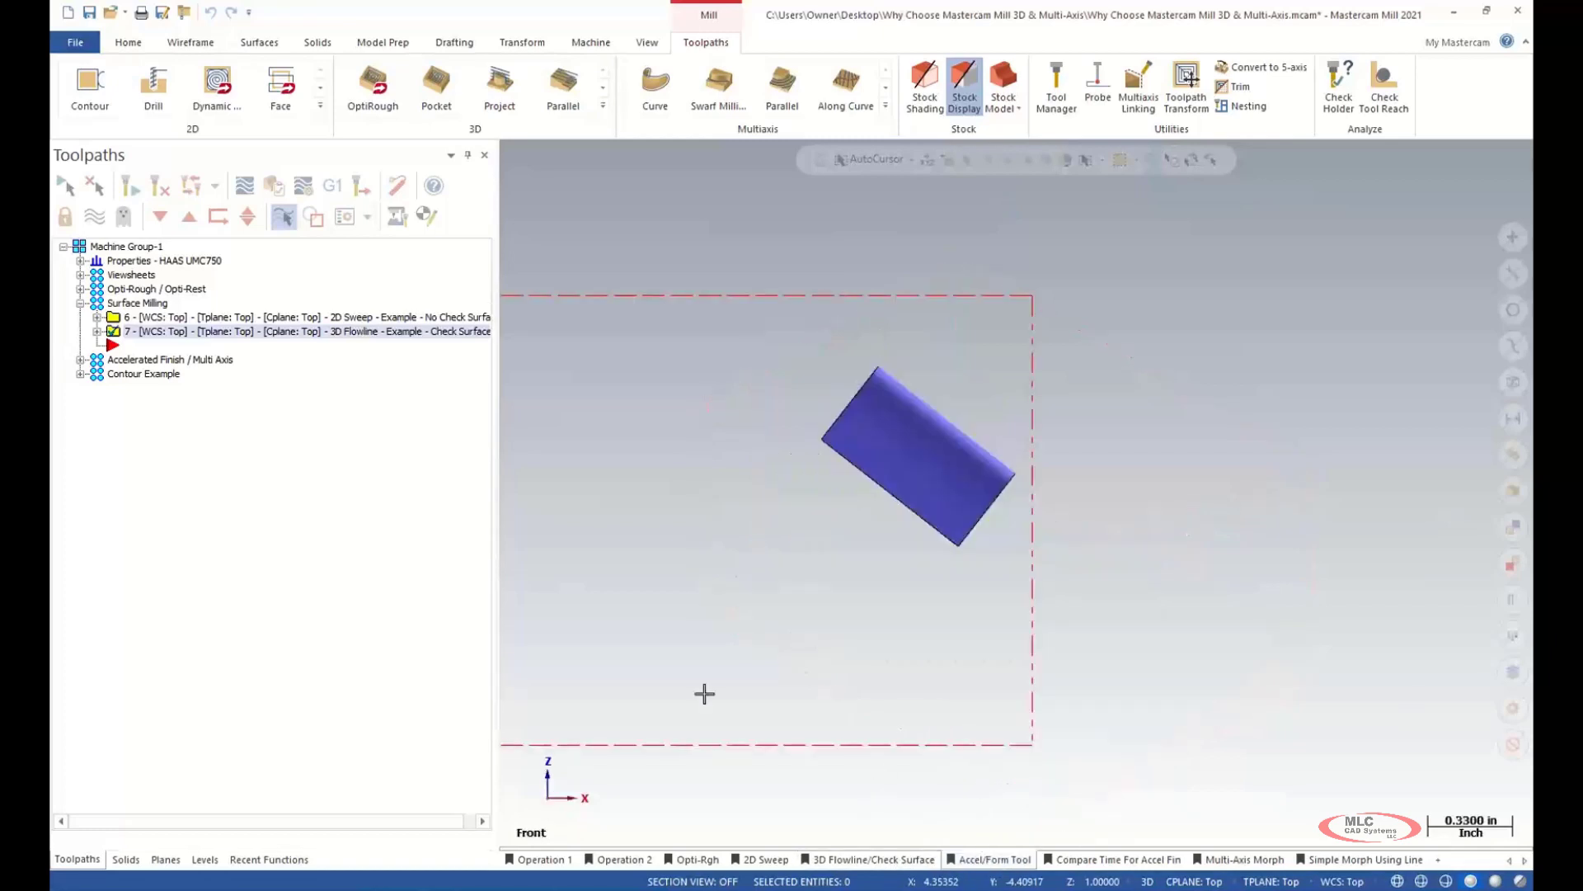
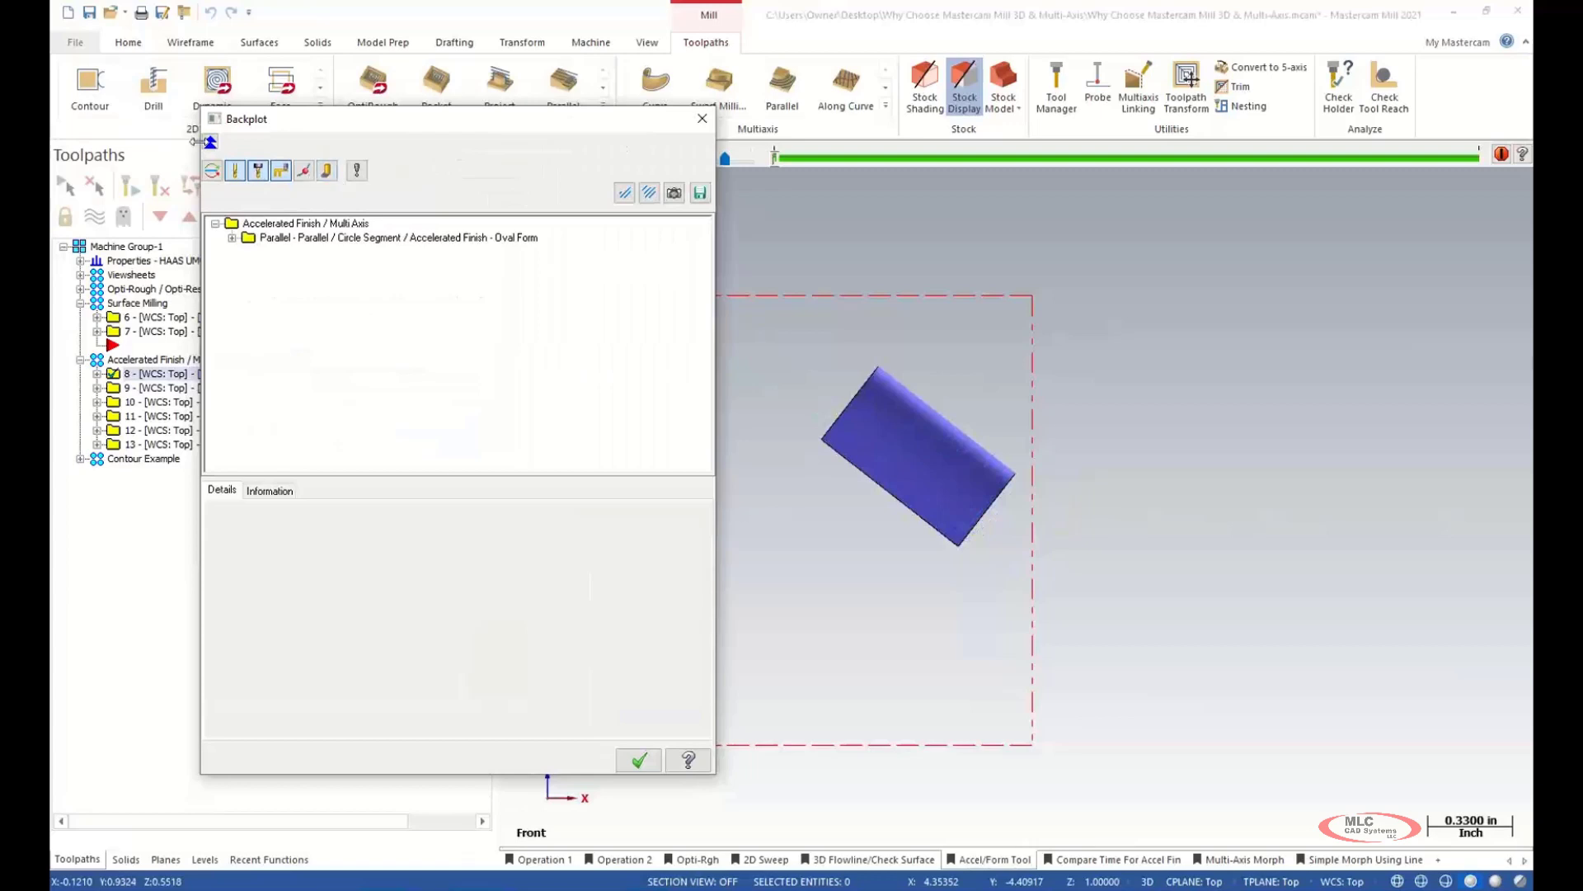
- Condense the backplot window, run the oval form Parallel operation's backplot partway across the surface, and step back slightly
click(211, 142)
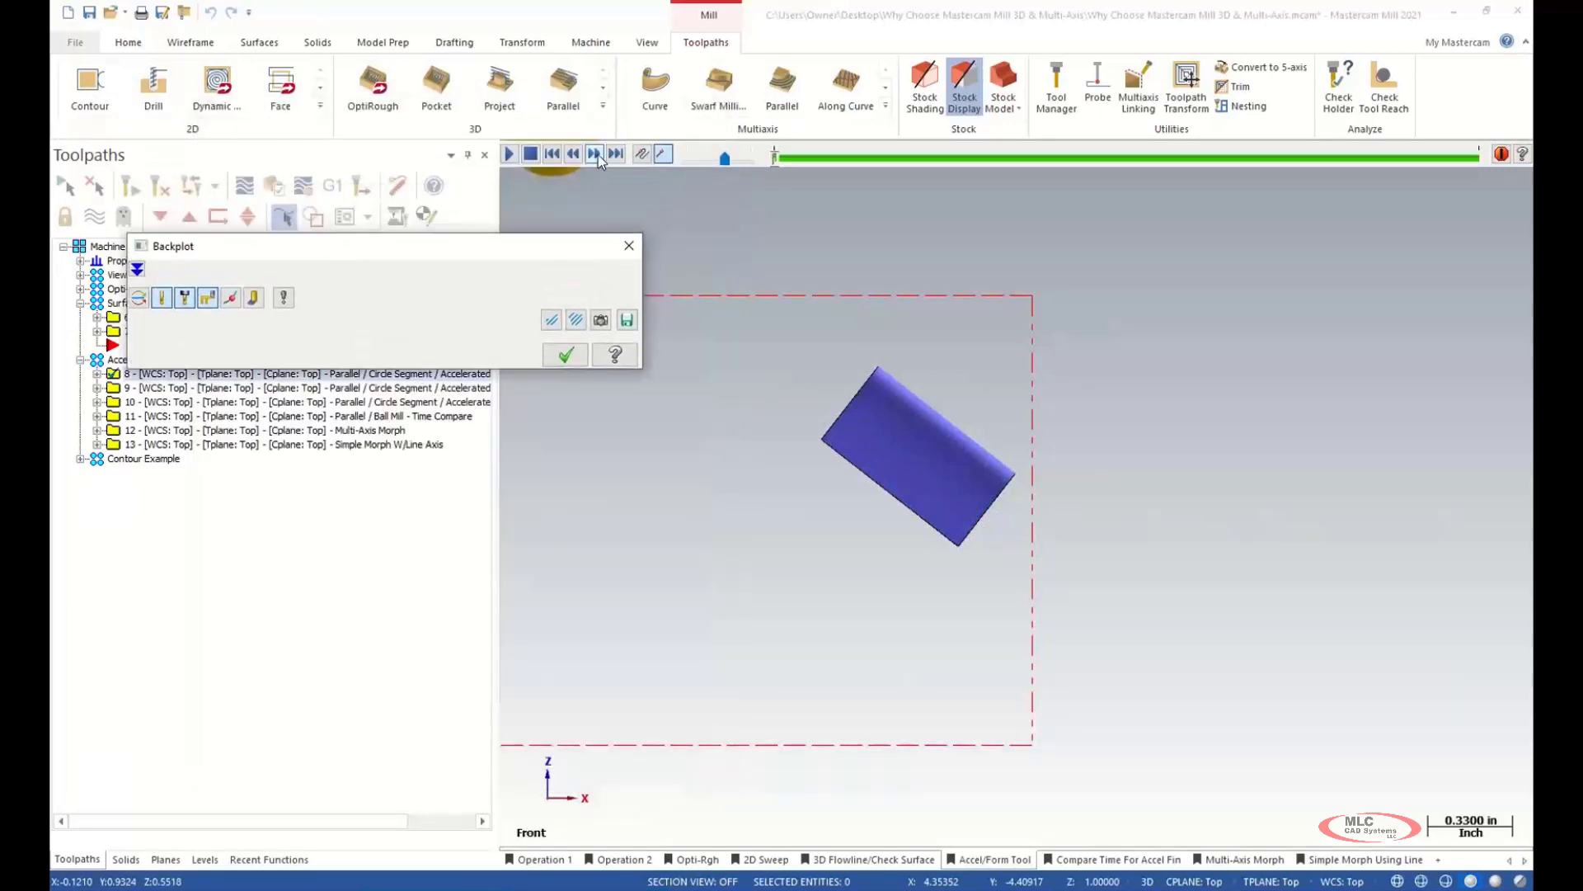
click(595, 154)
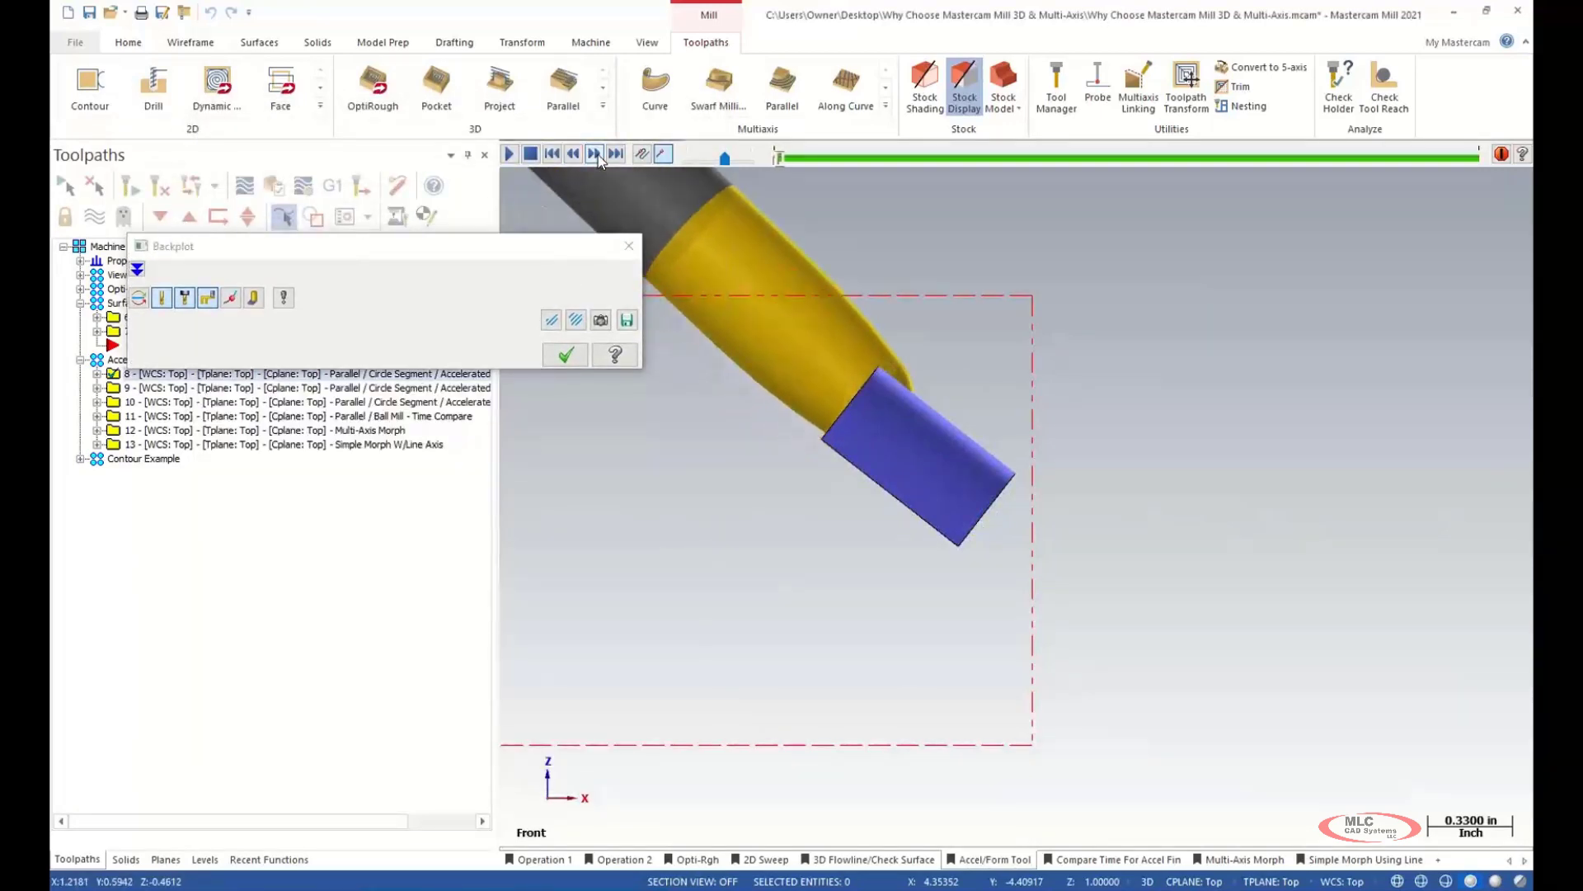
click(597, 155)
click(597, 155)
click(597, 155)
click(509, 155)
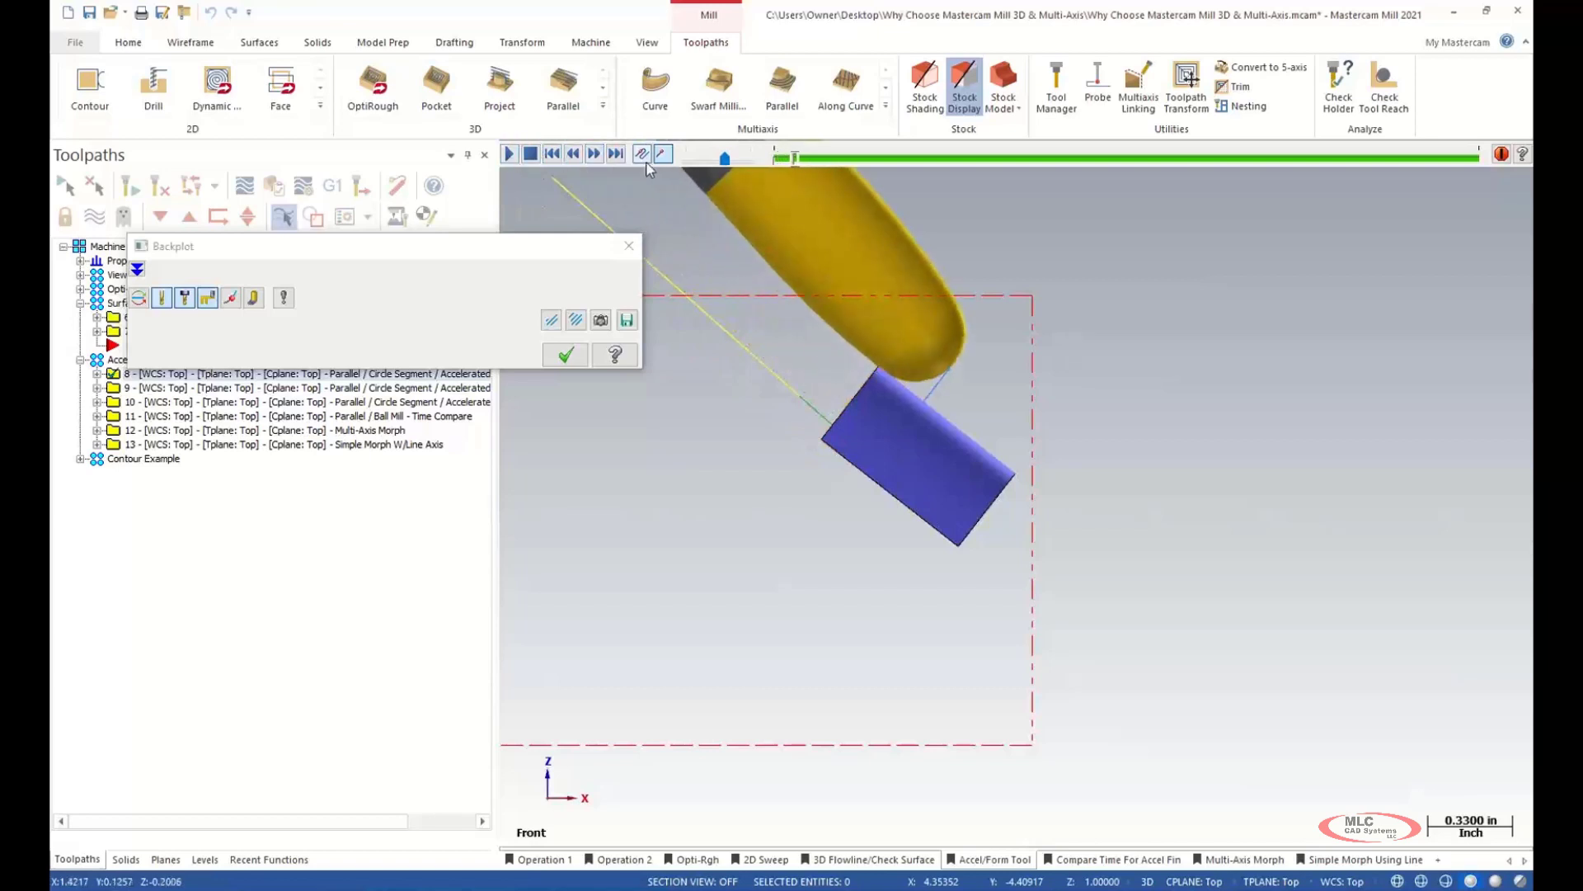
mouse_move(724, 159)
mouse_down()
mouse_move(709, 157)
mouse_move(724, 157)
mouse_up()
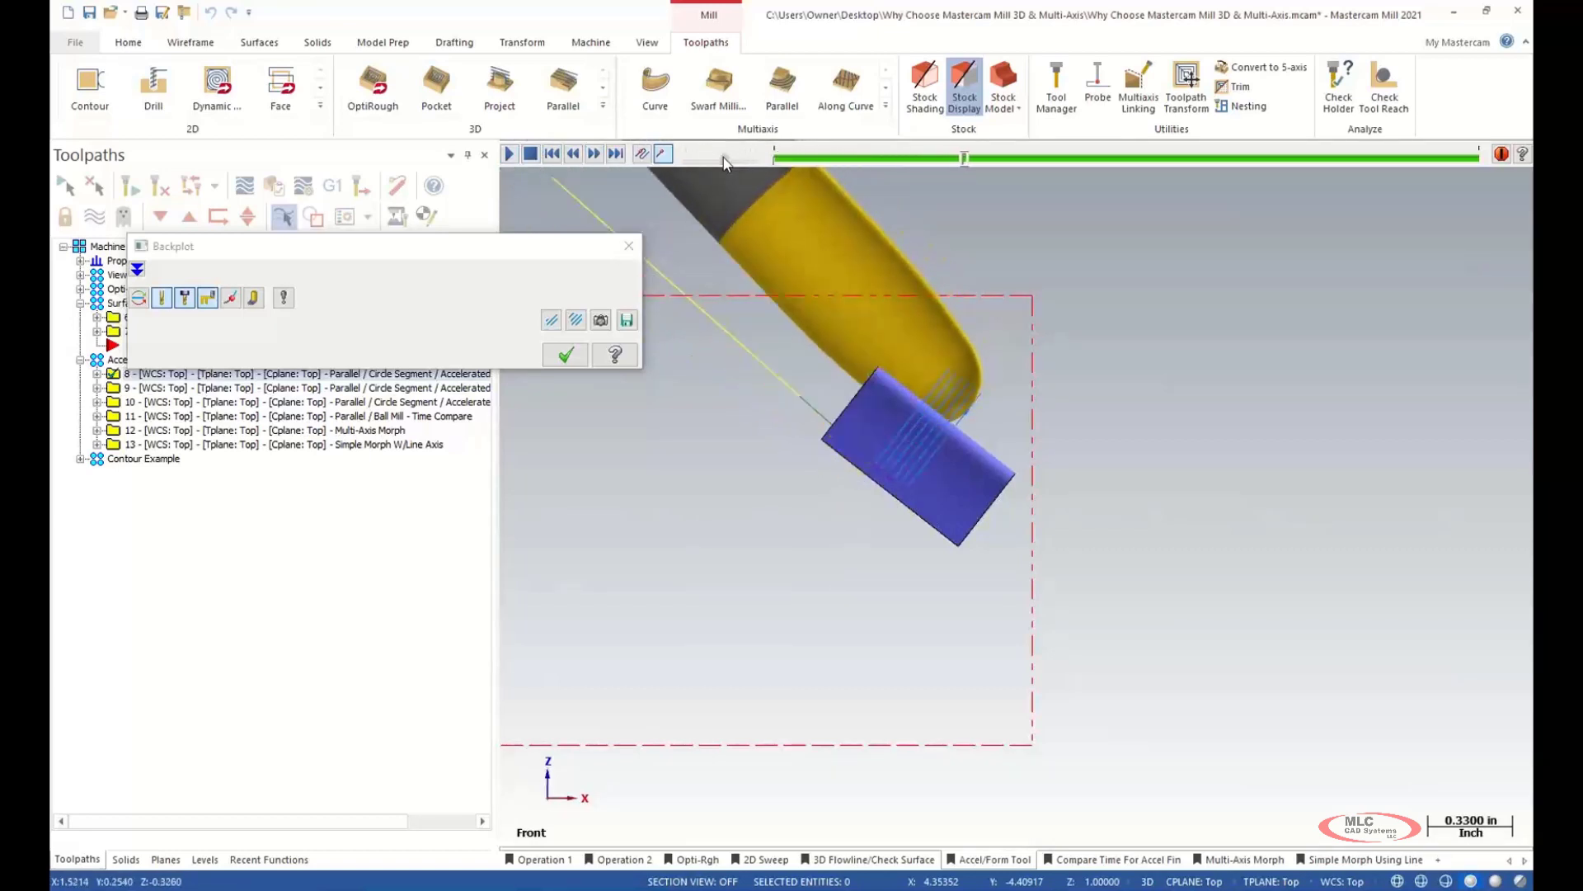
click(534, 154)
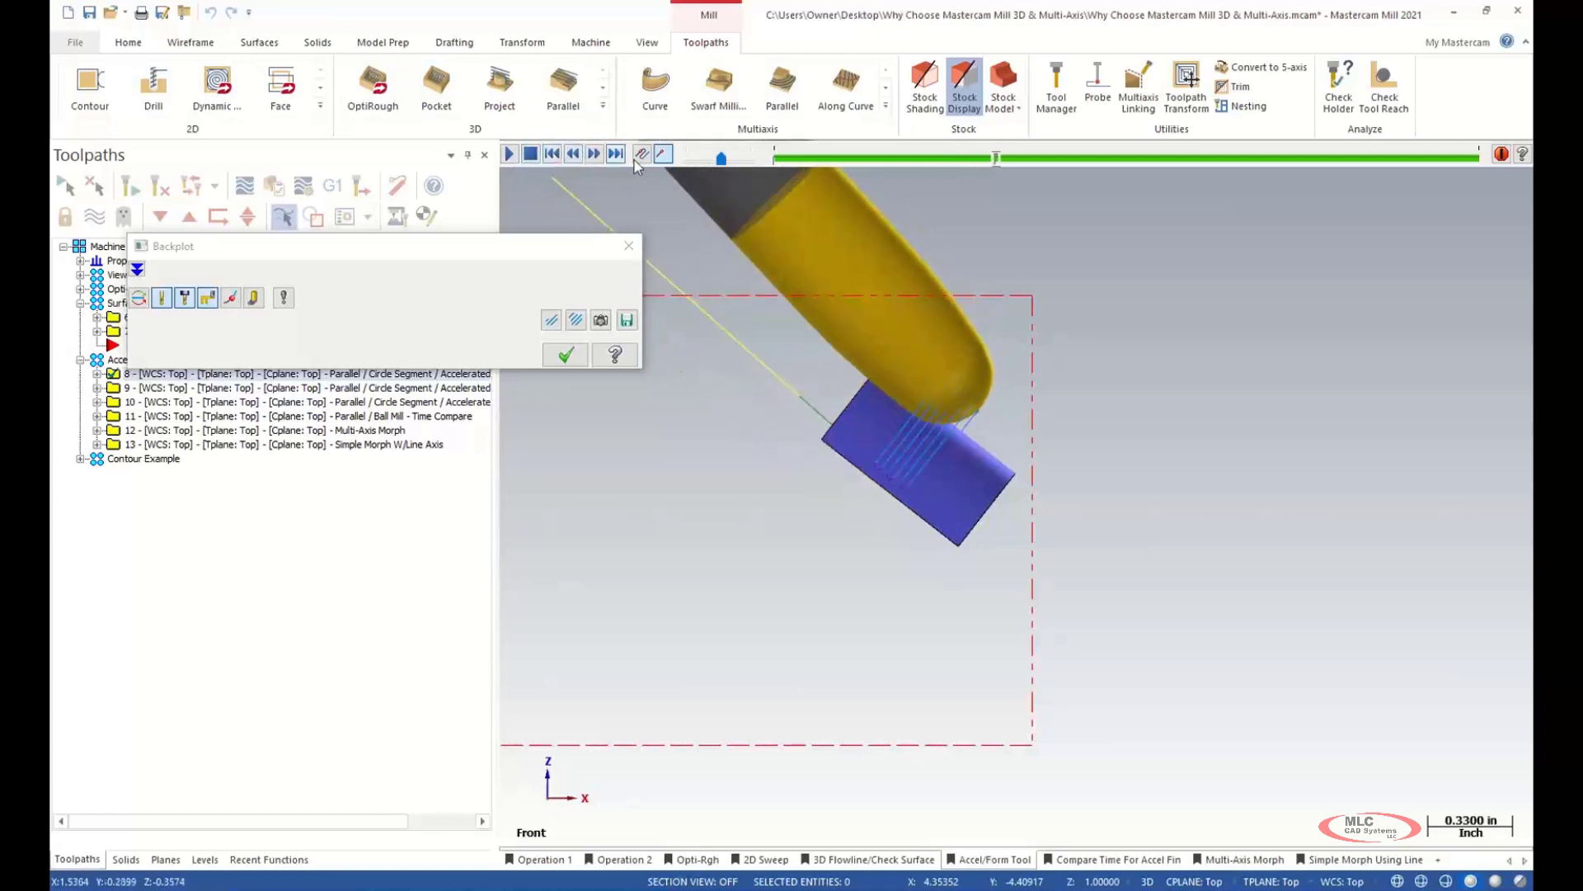
click(575, 154)
- Examine how the oval form tool contacts the surface and how its passes are spaced, and close the backplot
scroll(914, 430, up, 2)
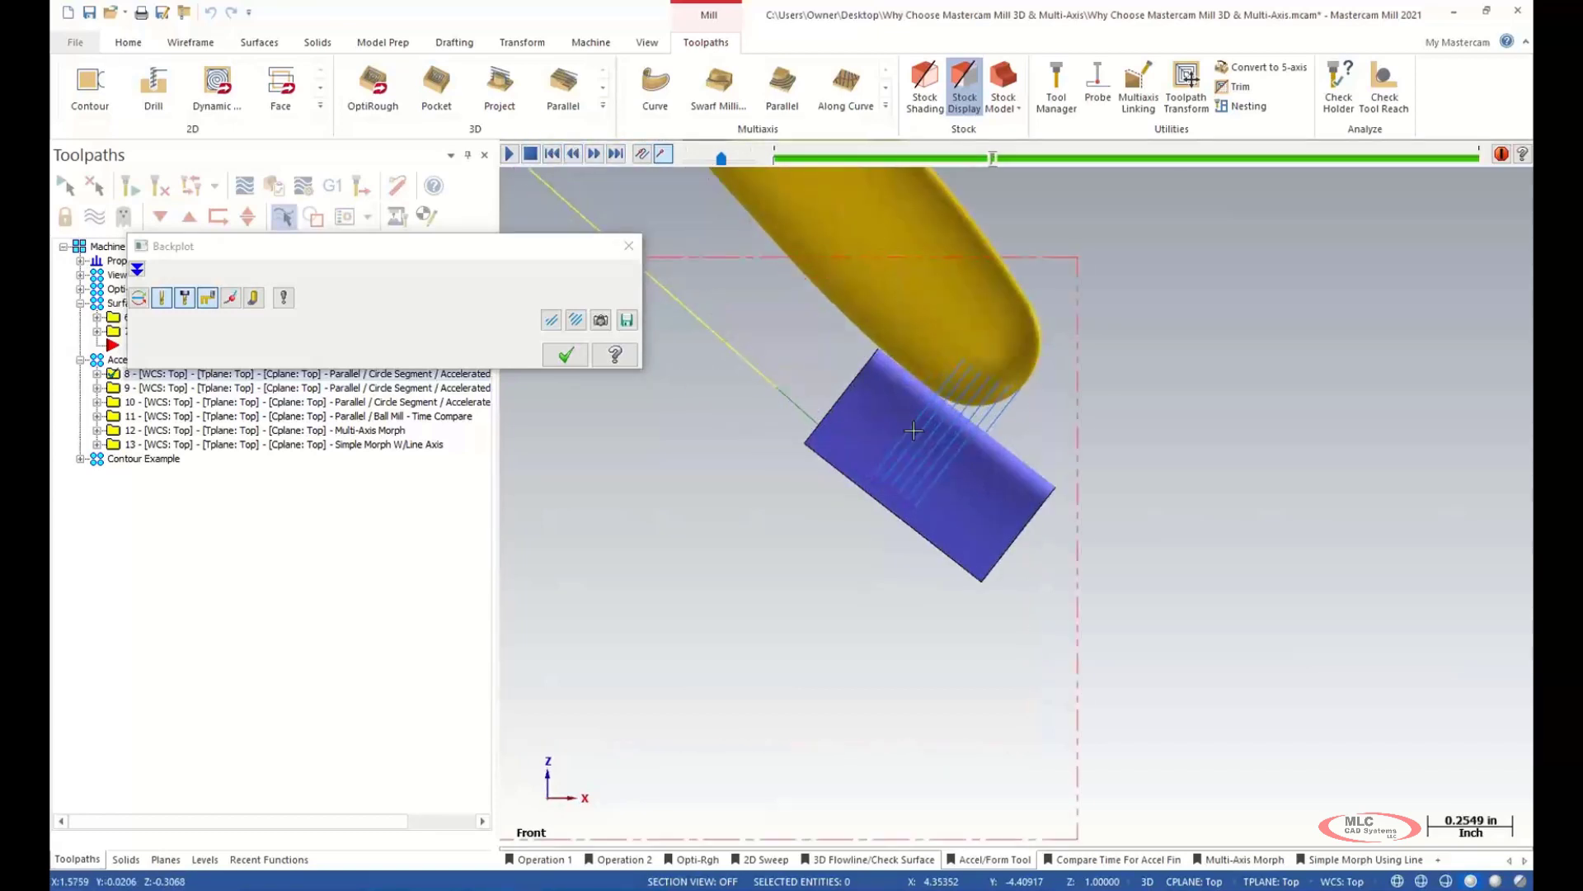
scroll(1030, 405, up, 3)
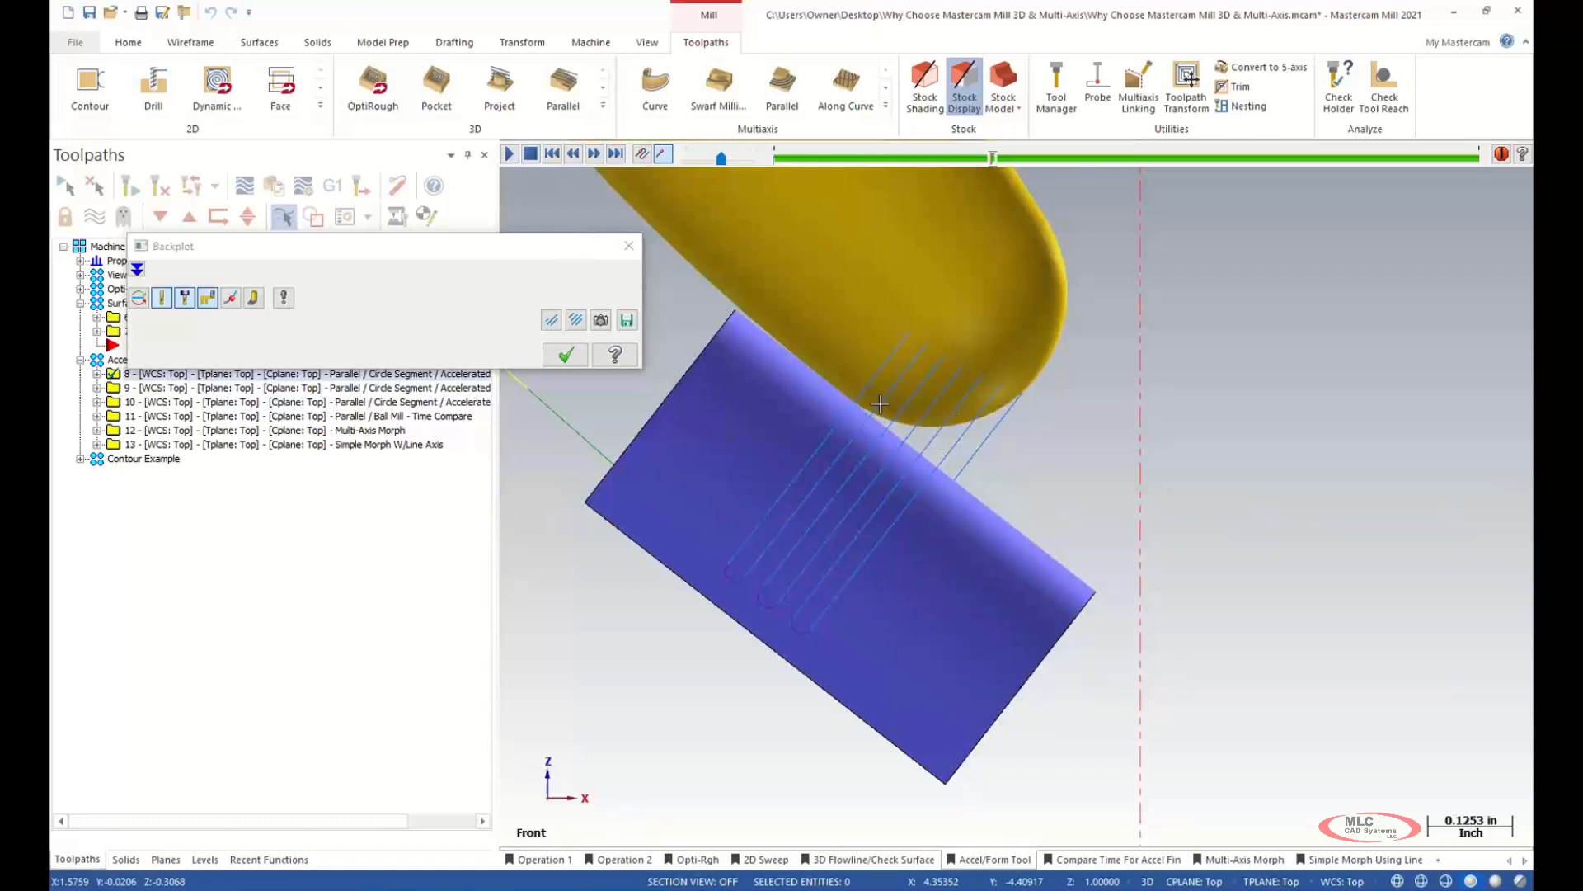
scroll(812, 399, up, 2)
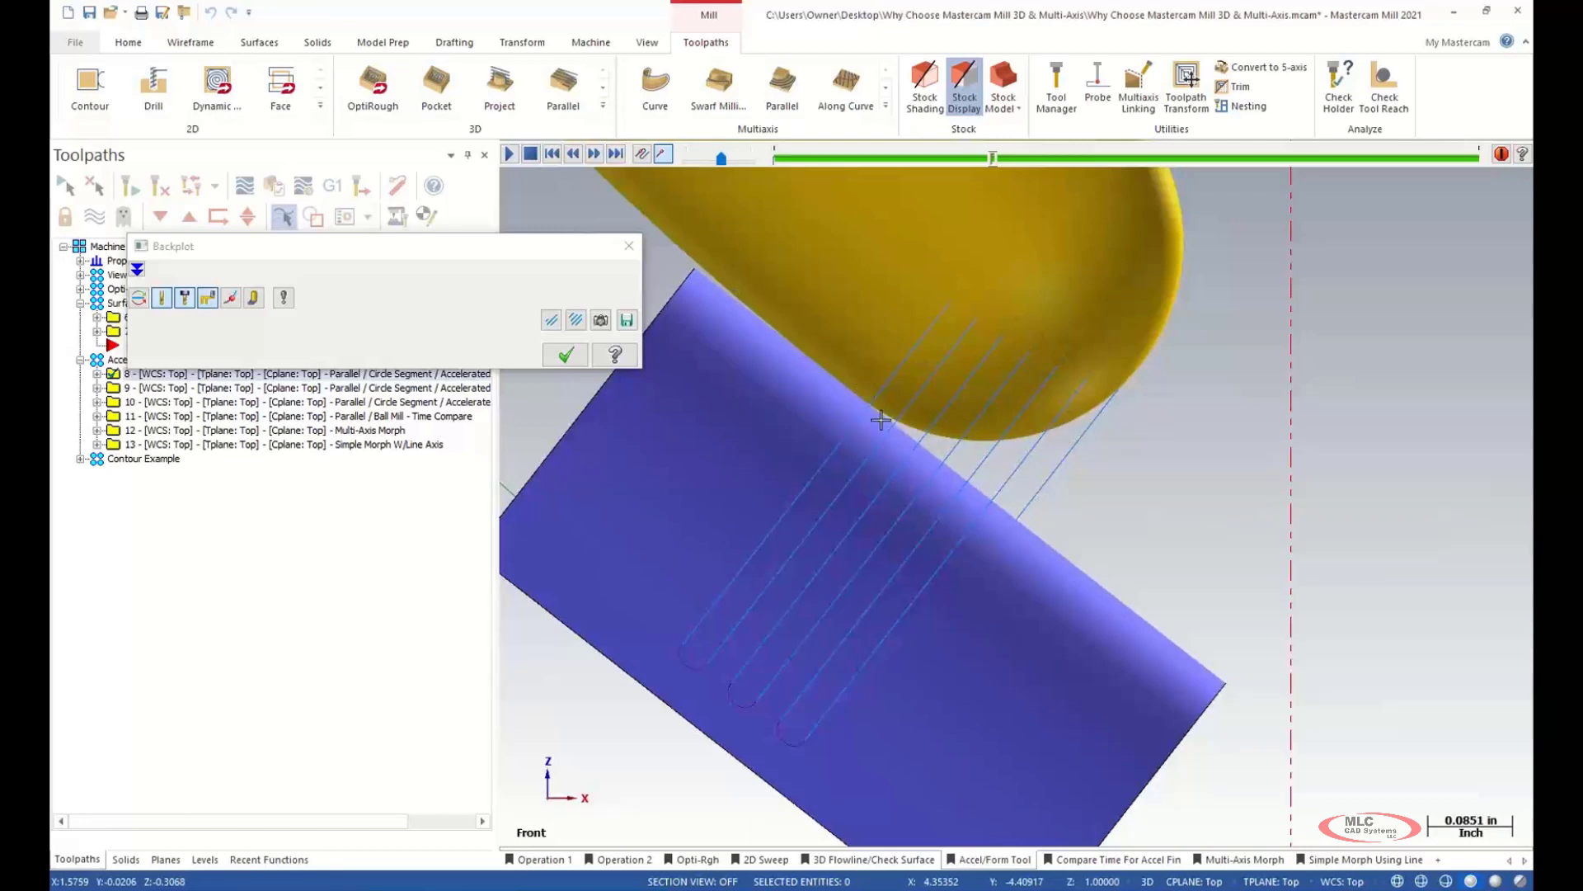
scroll(881, 421, down, 8)
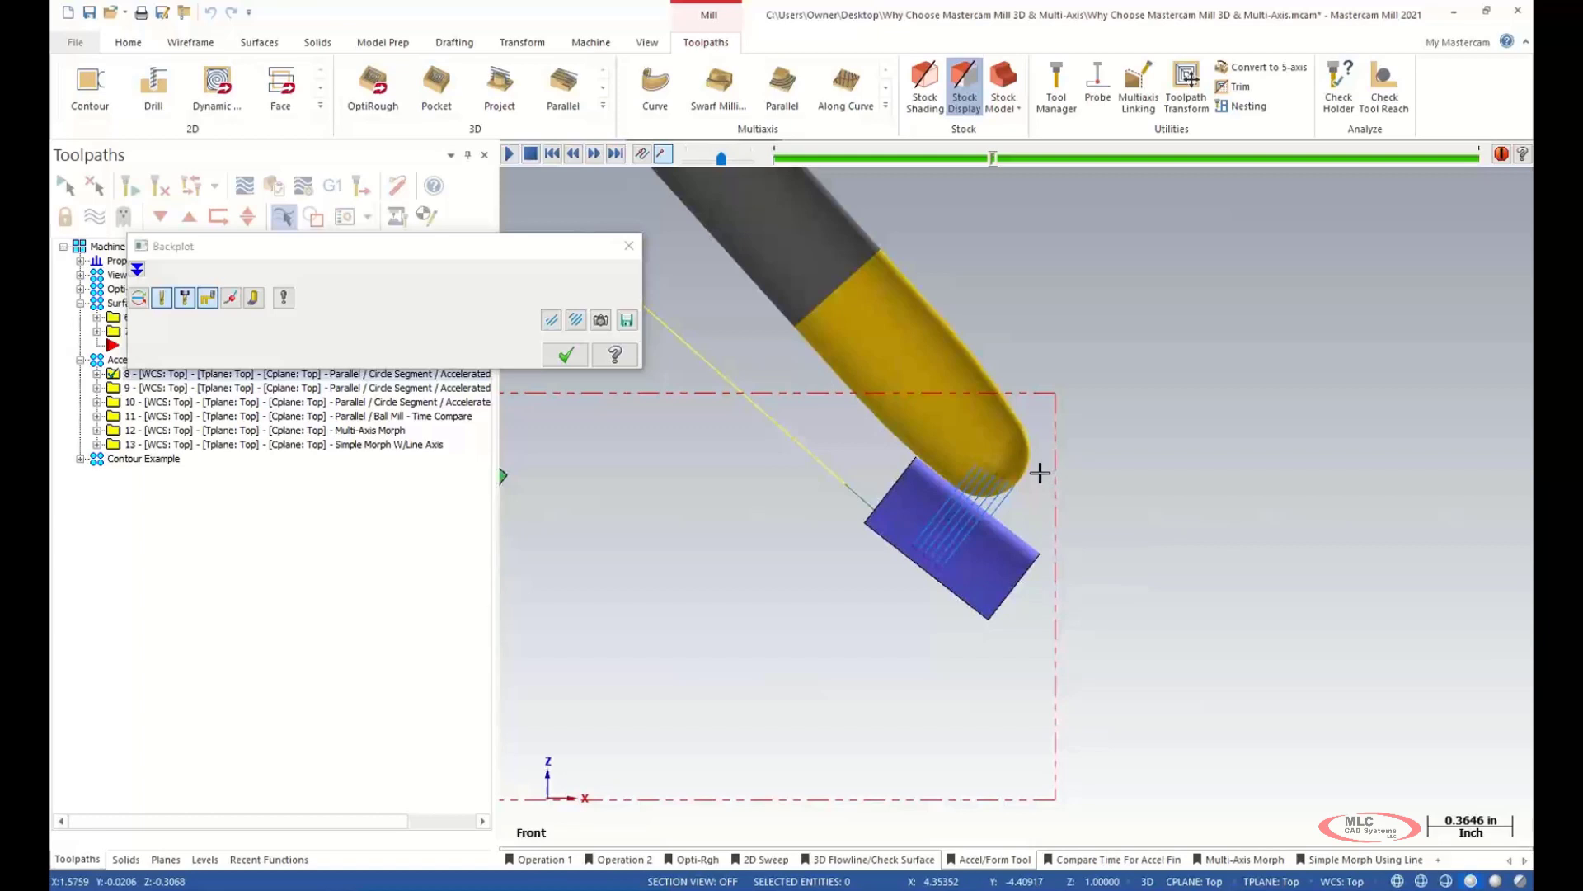
click(564, 356)
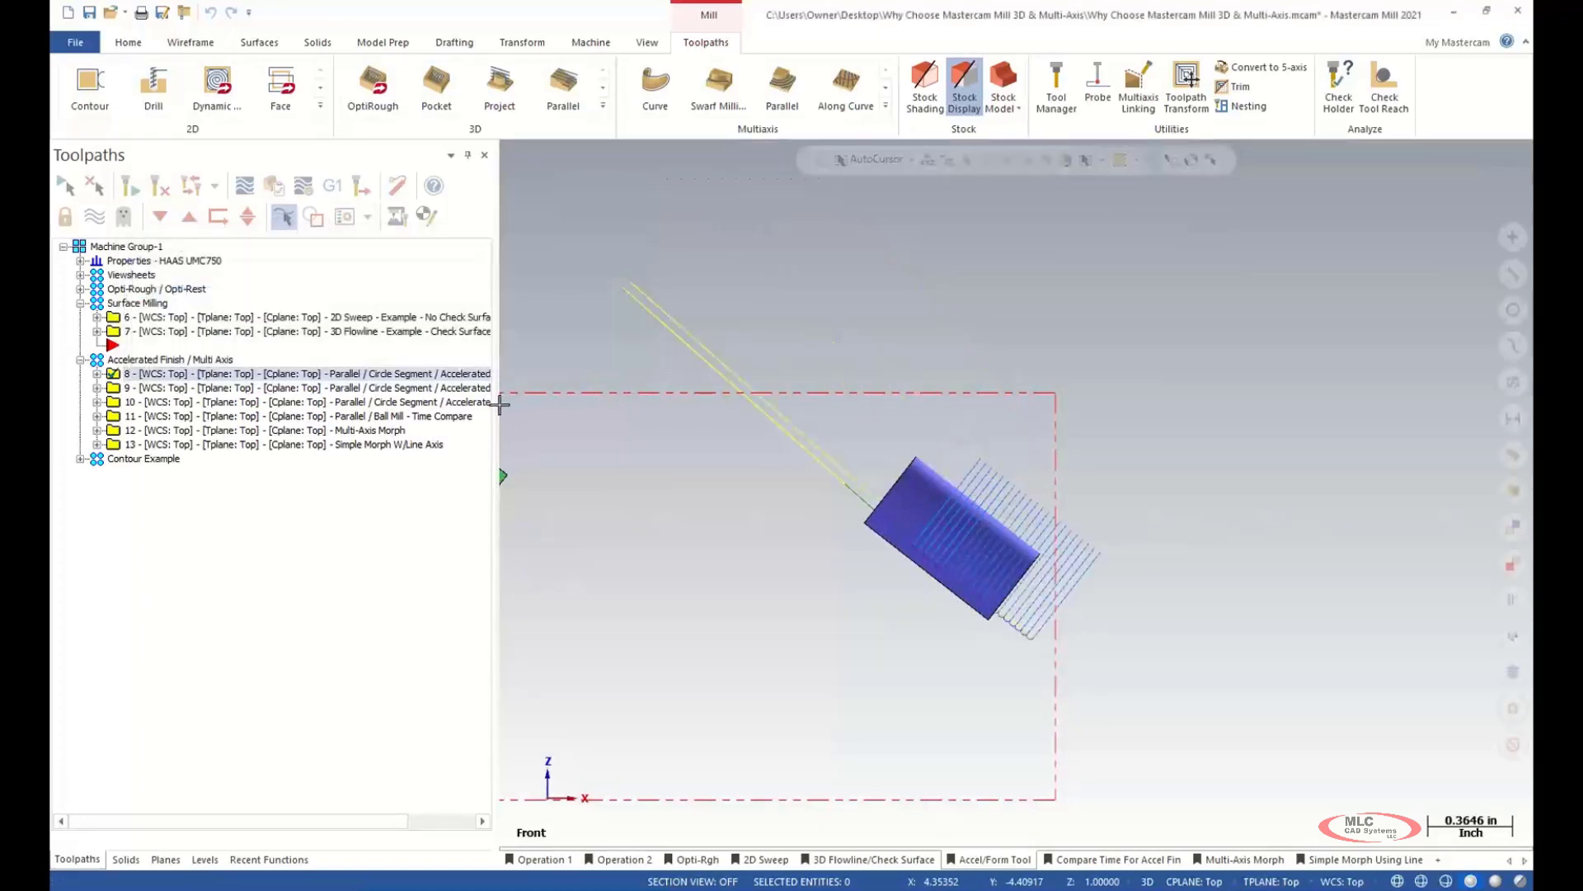
- Widen the Toolpaths manager to fit the full operation names, and select the barrel form Accelerated Finish operation
drag(499, 404, 591, 412)
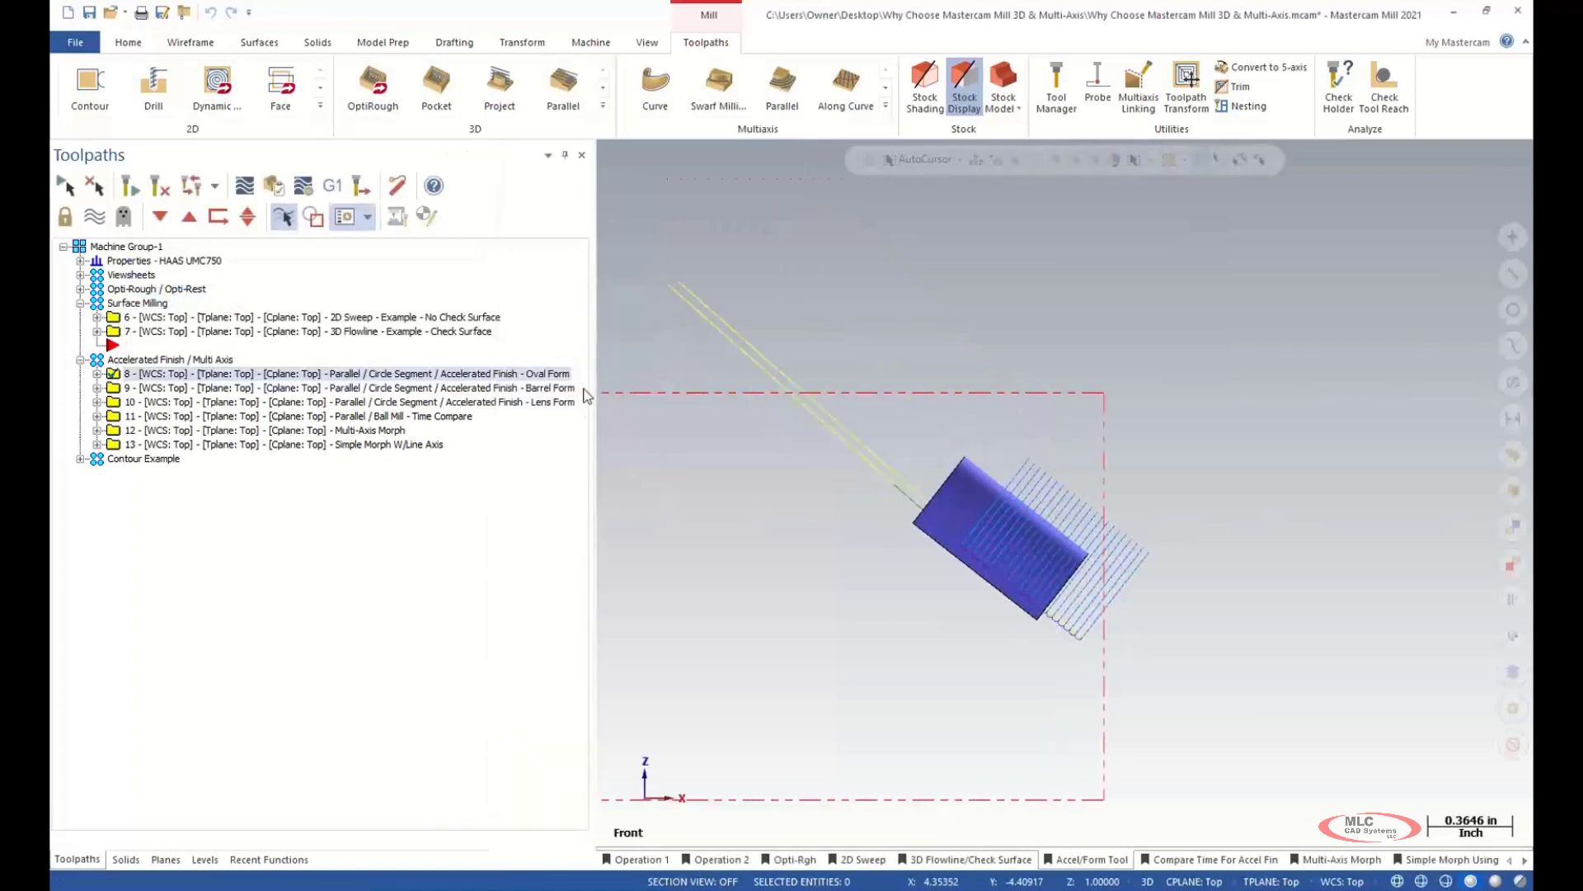
click(532, 390)
scroll(775, 334, down, 2)
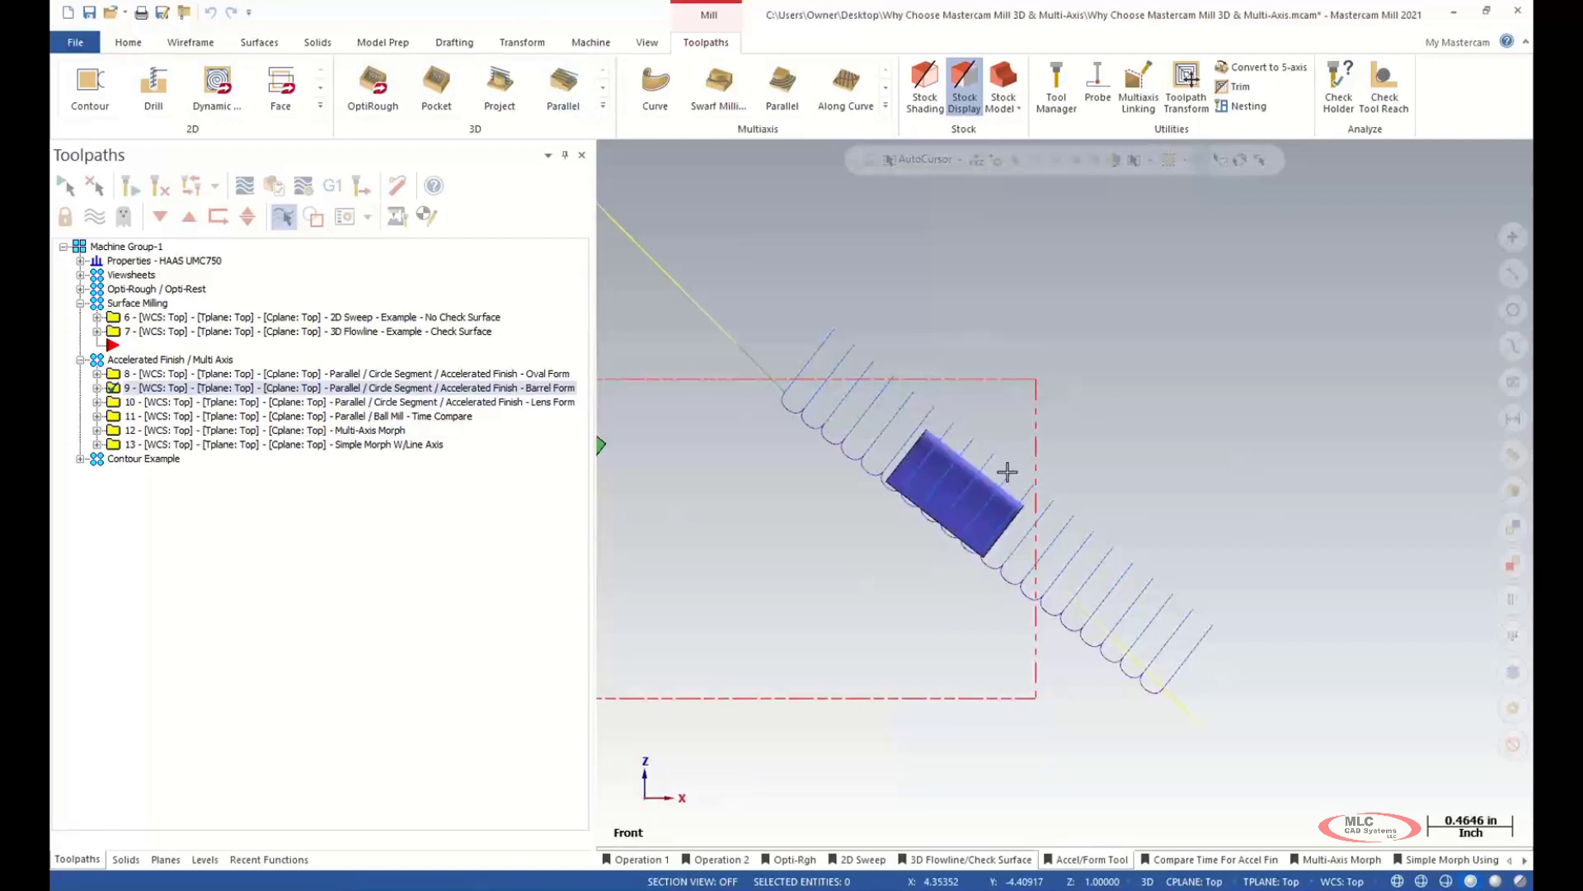
- Switch to the Compare Time For Accel Fin viewsheet, and inspect the barrel form toolpath from the top and front views
click(1234, 865)
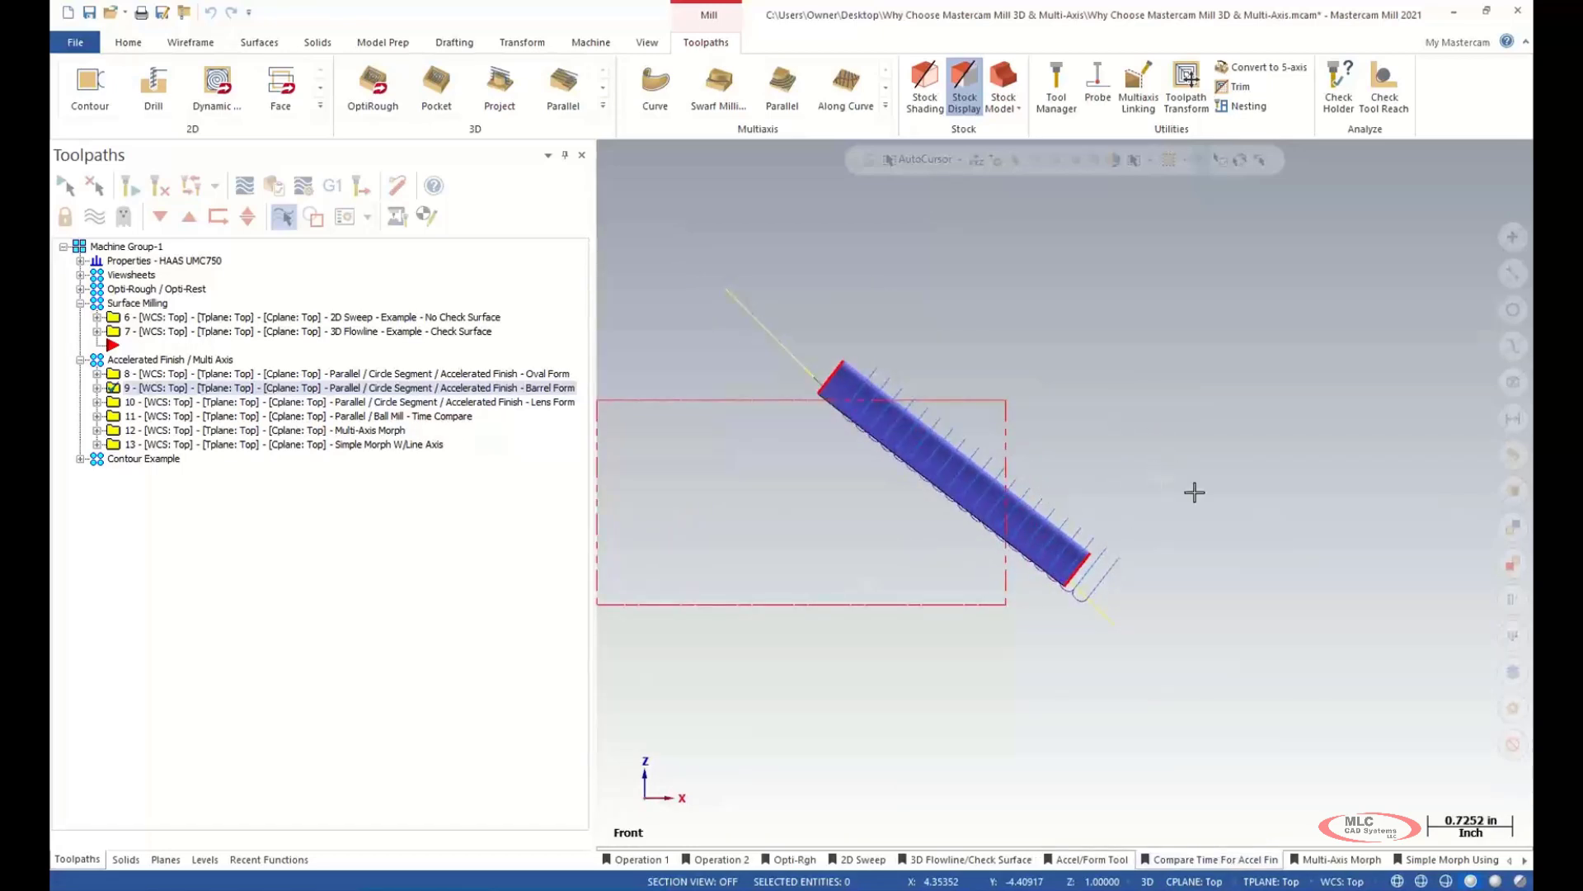
mouse_move(1195, 488)
middle_down()
mouse_move(1008, 497)
mouse_move(1117, 494)
mouse_move(1036, 493)
mouse_move(1053, 481)
middle_up()
key(alt+1)
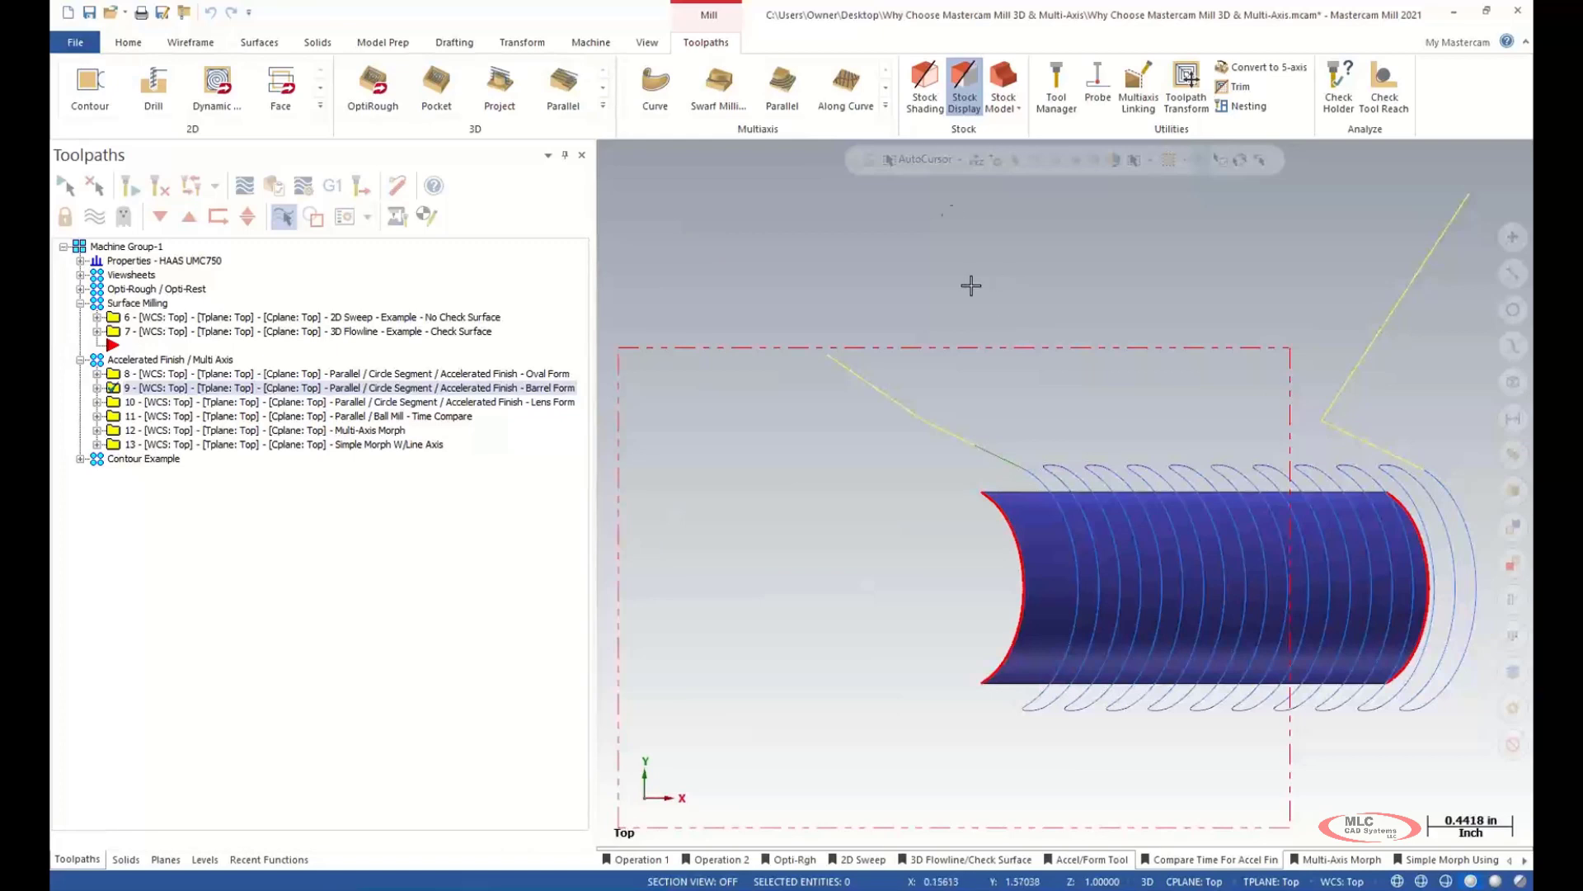
right_click(958, 210)
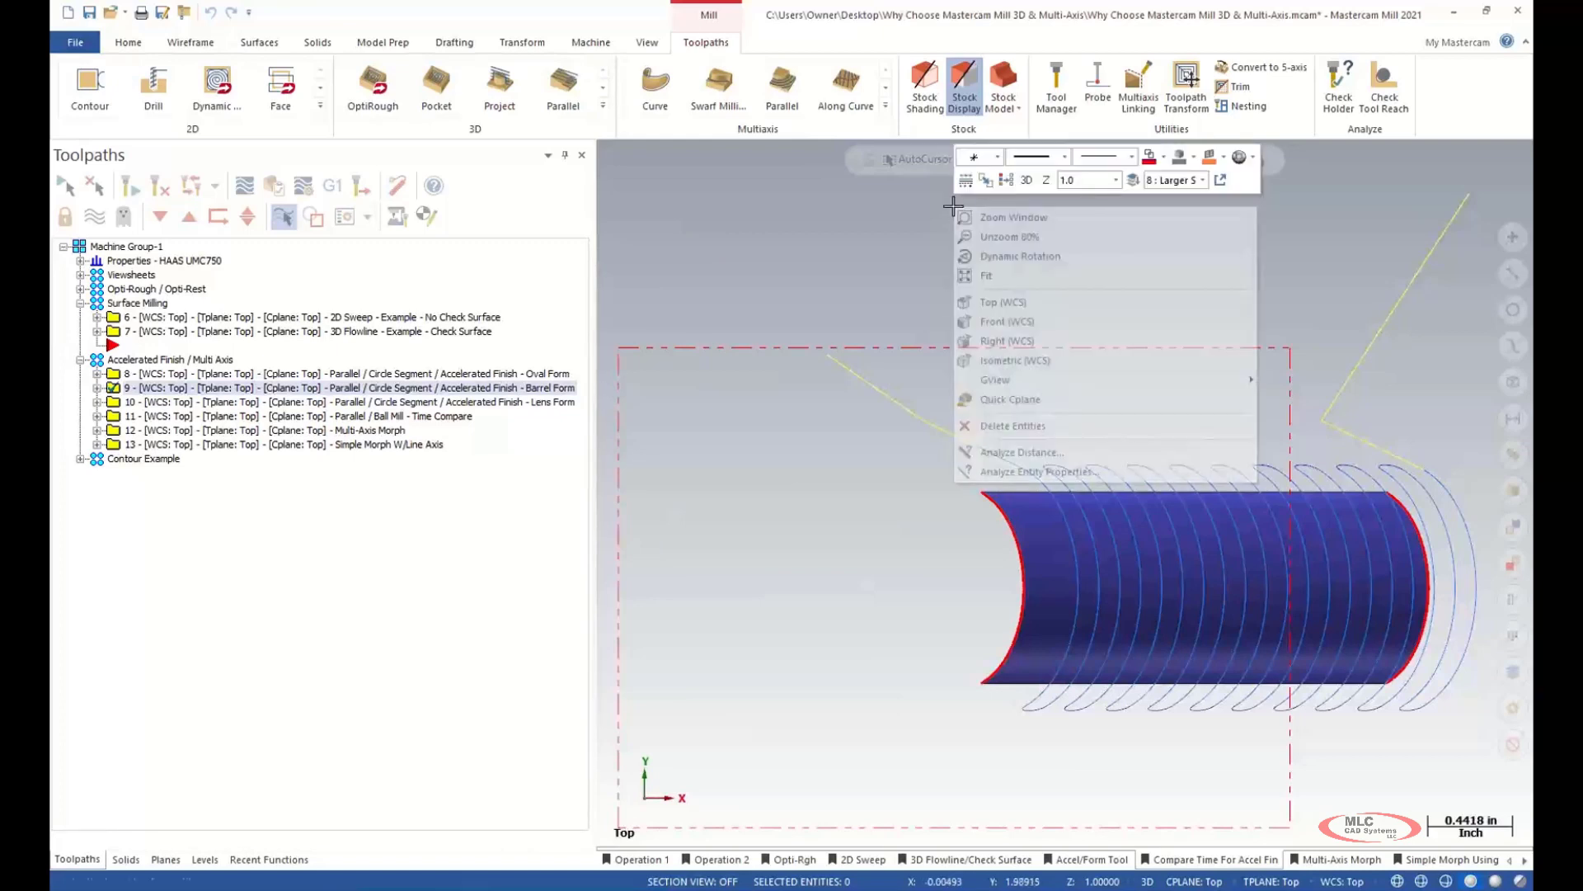
click(1018, 323)
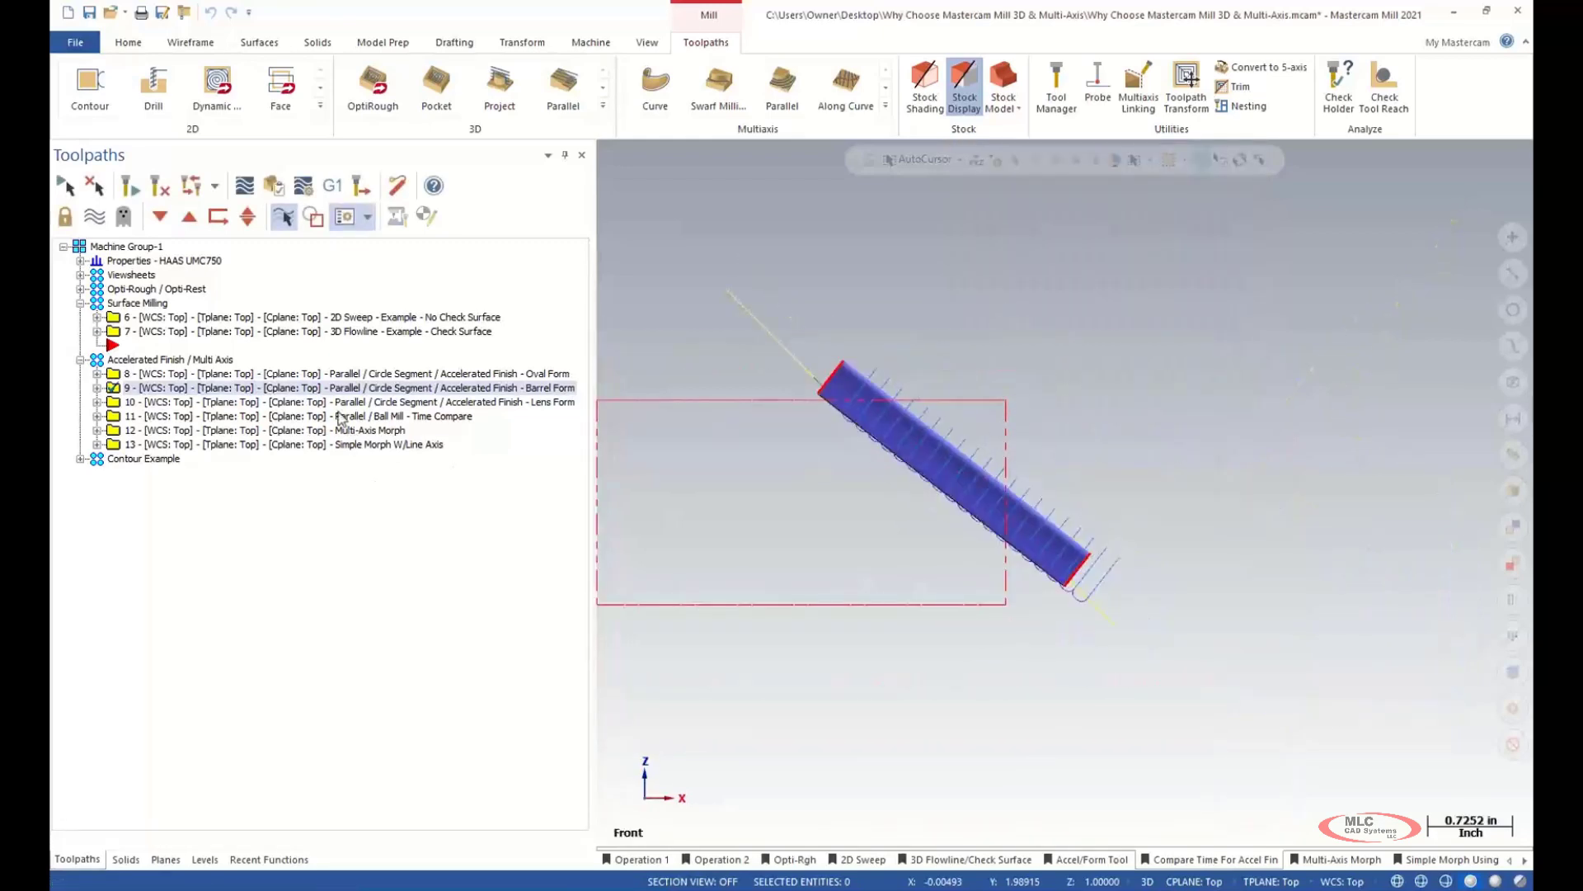
- Open the barrel form operation's parameters and examine the maximum stepover and scallop height of its cut pattern
click(98, 387)
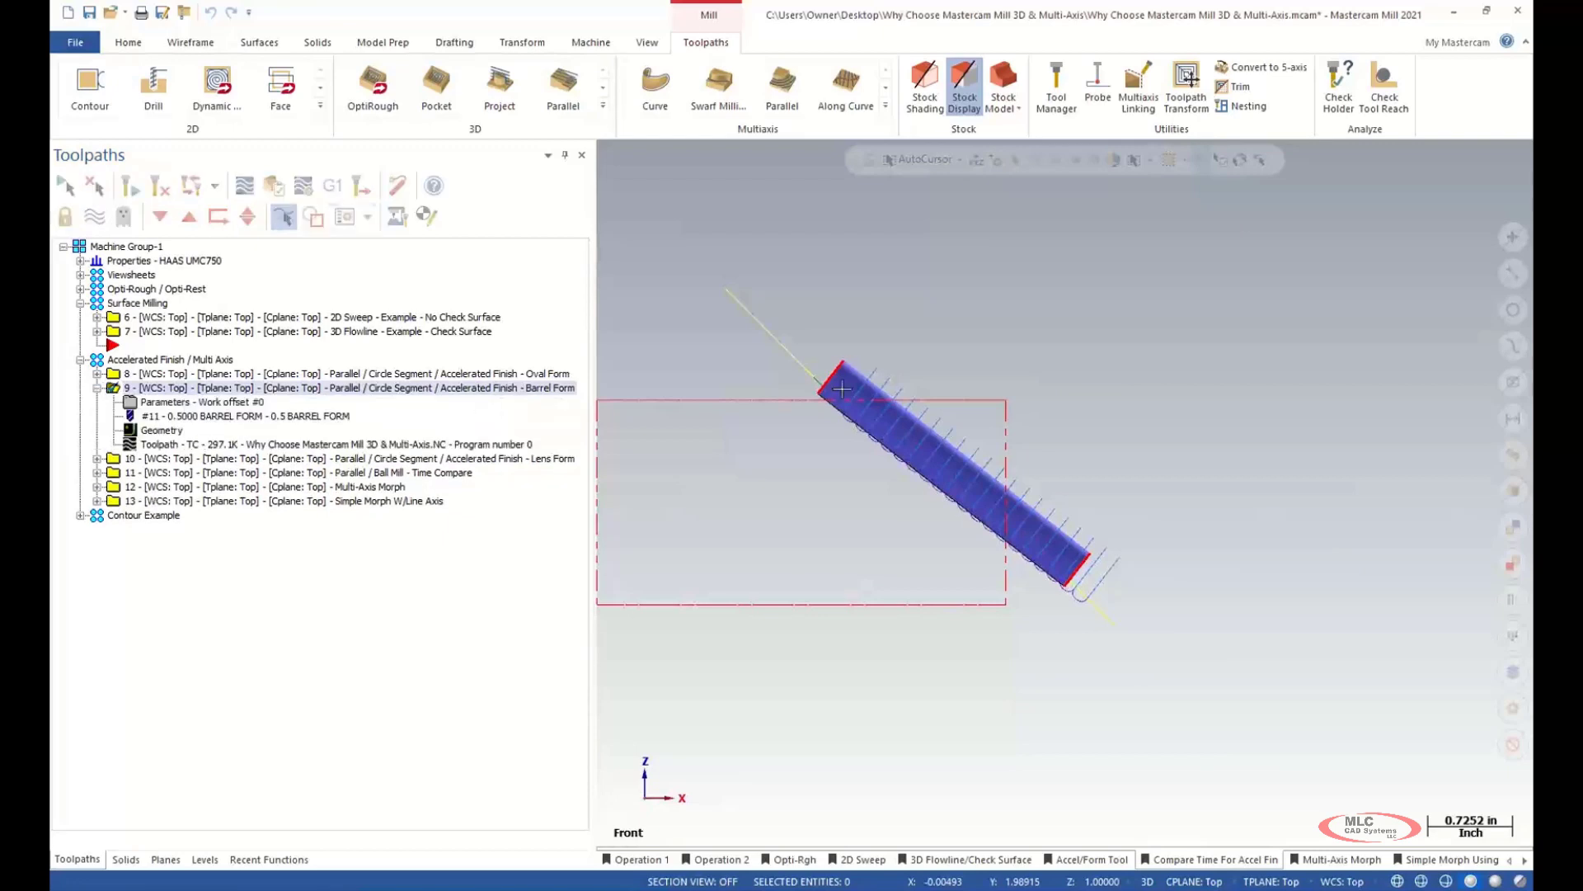
scroll(968, 459, up, 3)
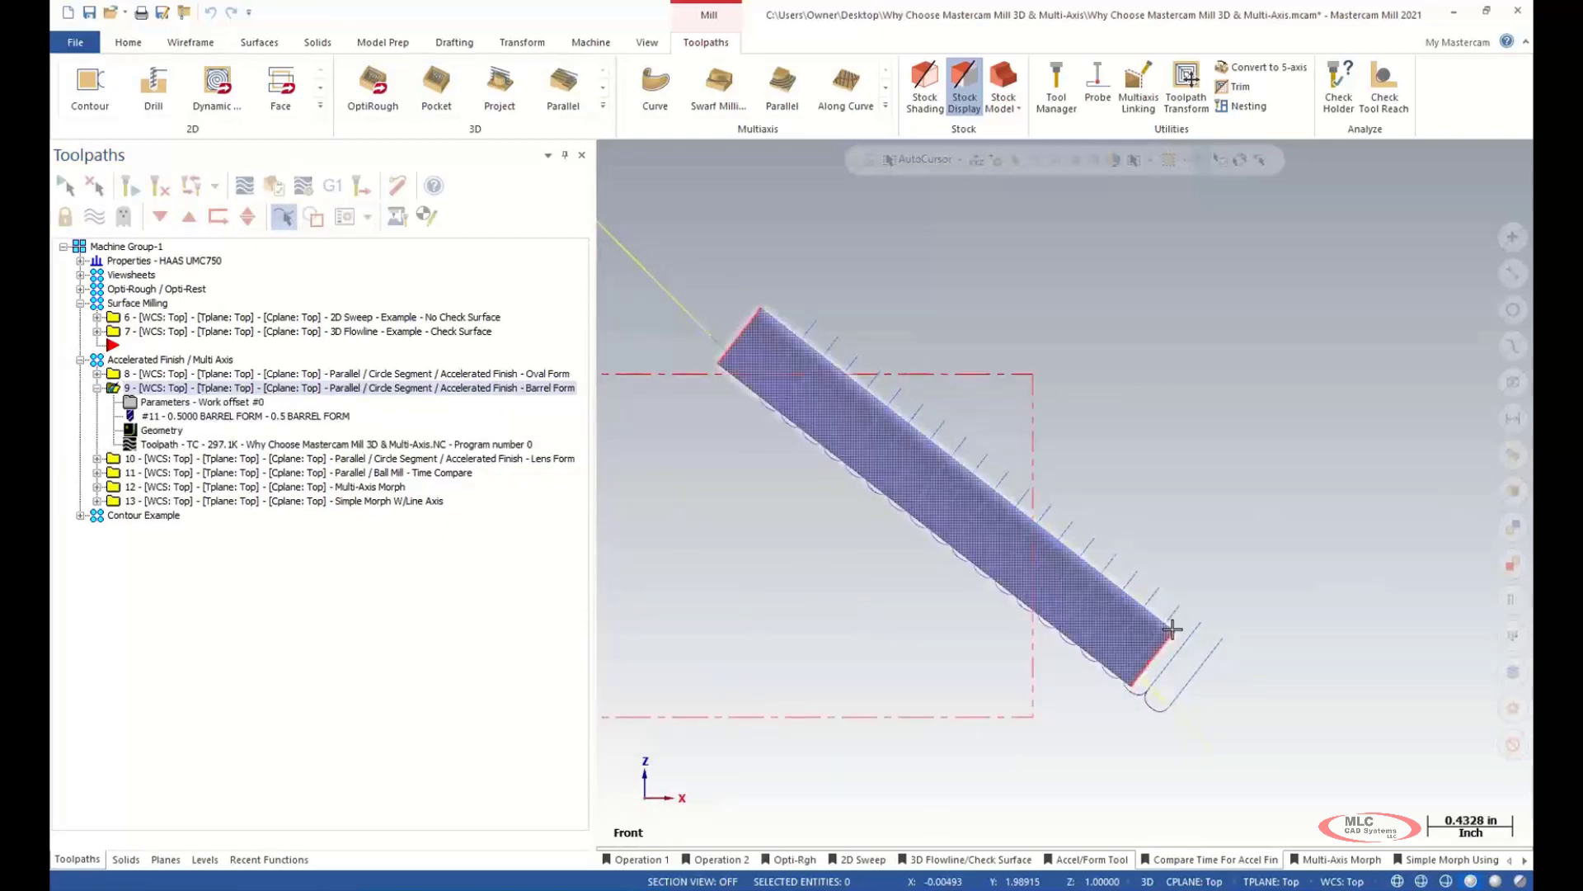
click(184, 402)
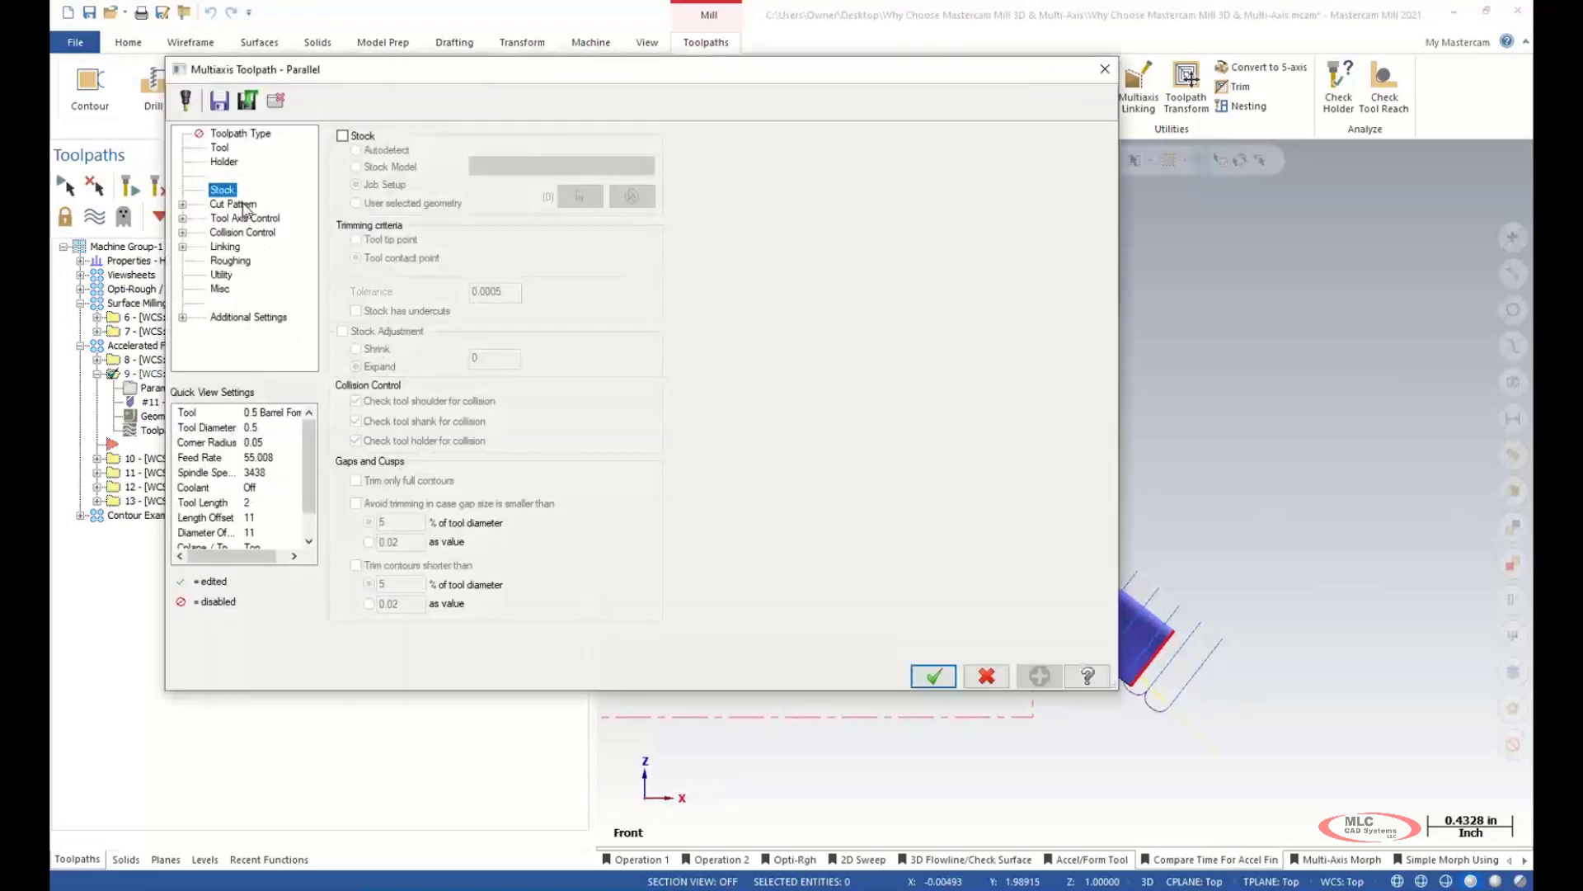
click(233, 204)
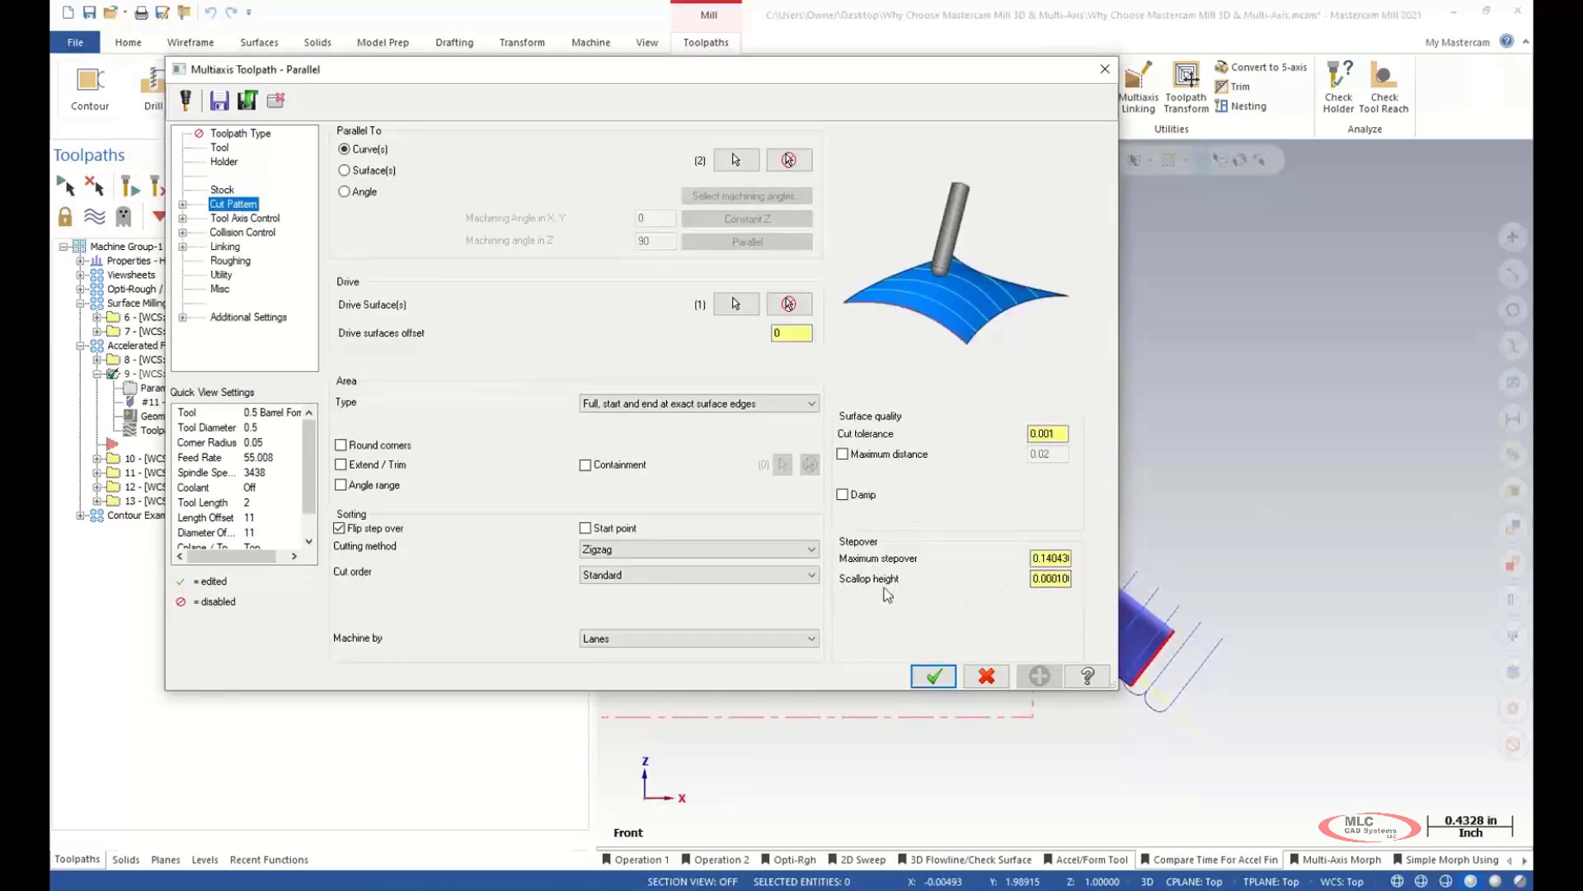
click(1062, 580)
click(1068, 558)
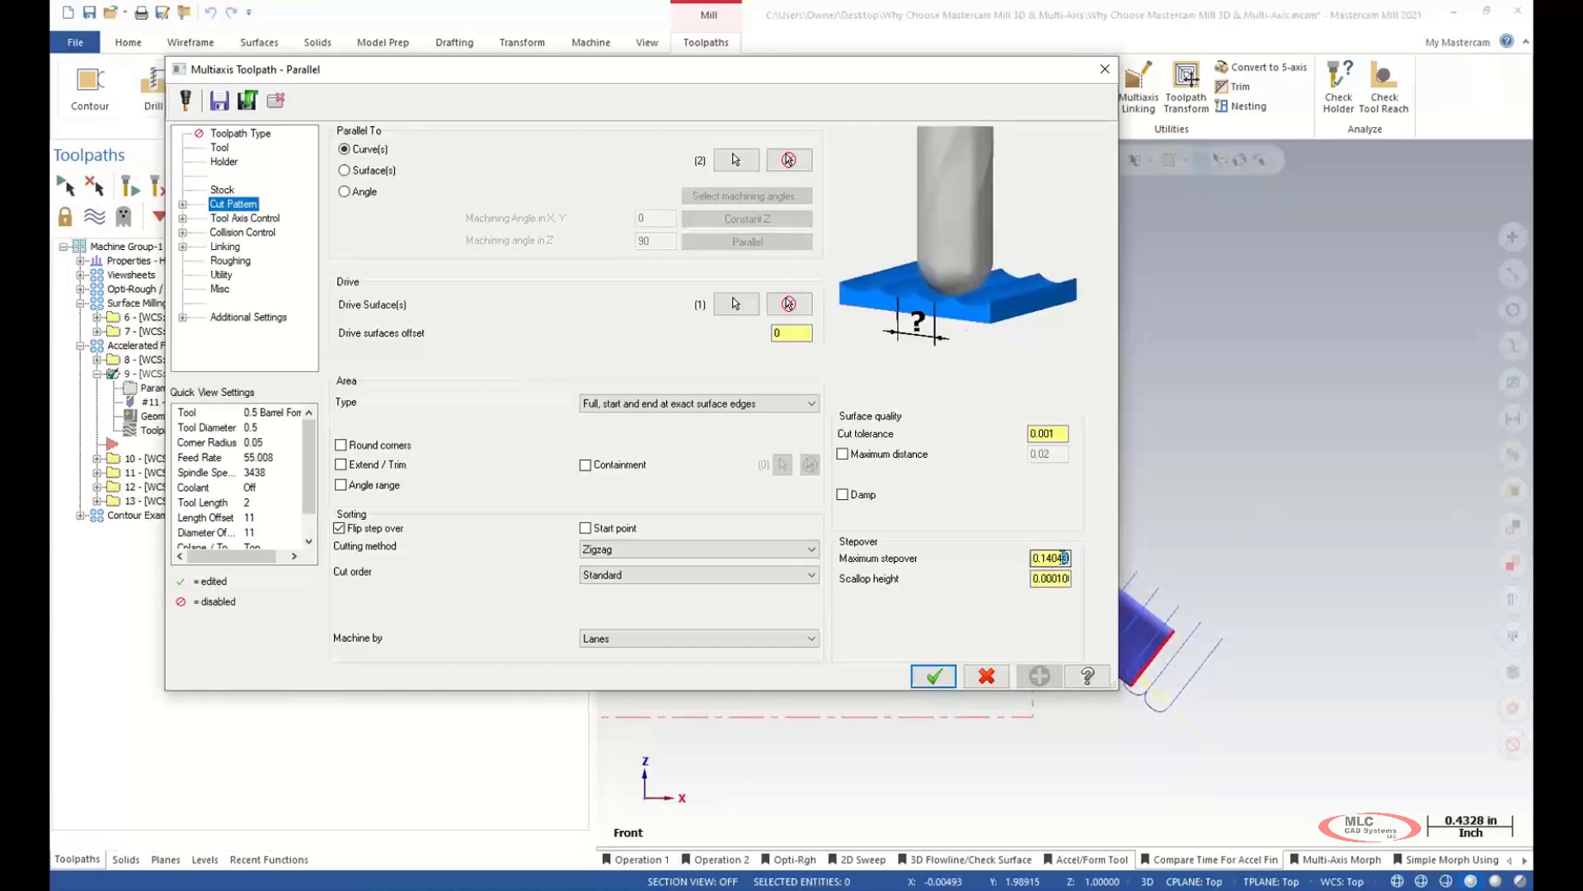
drag(1068, 558, 1032, 563)
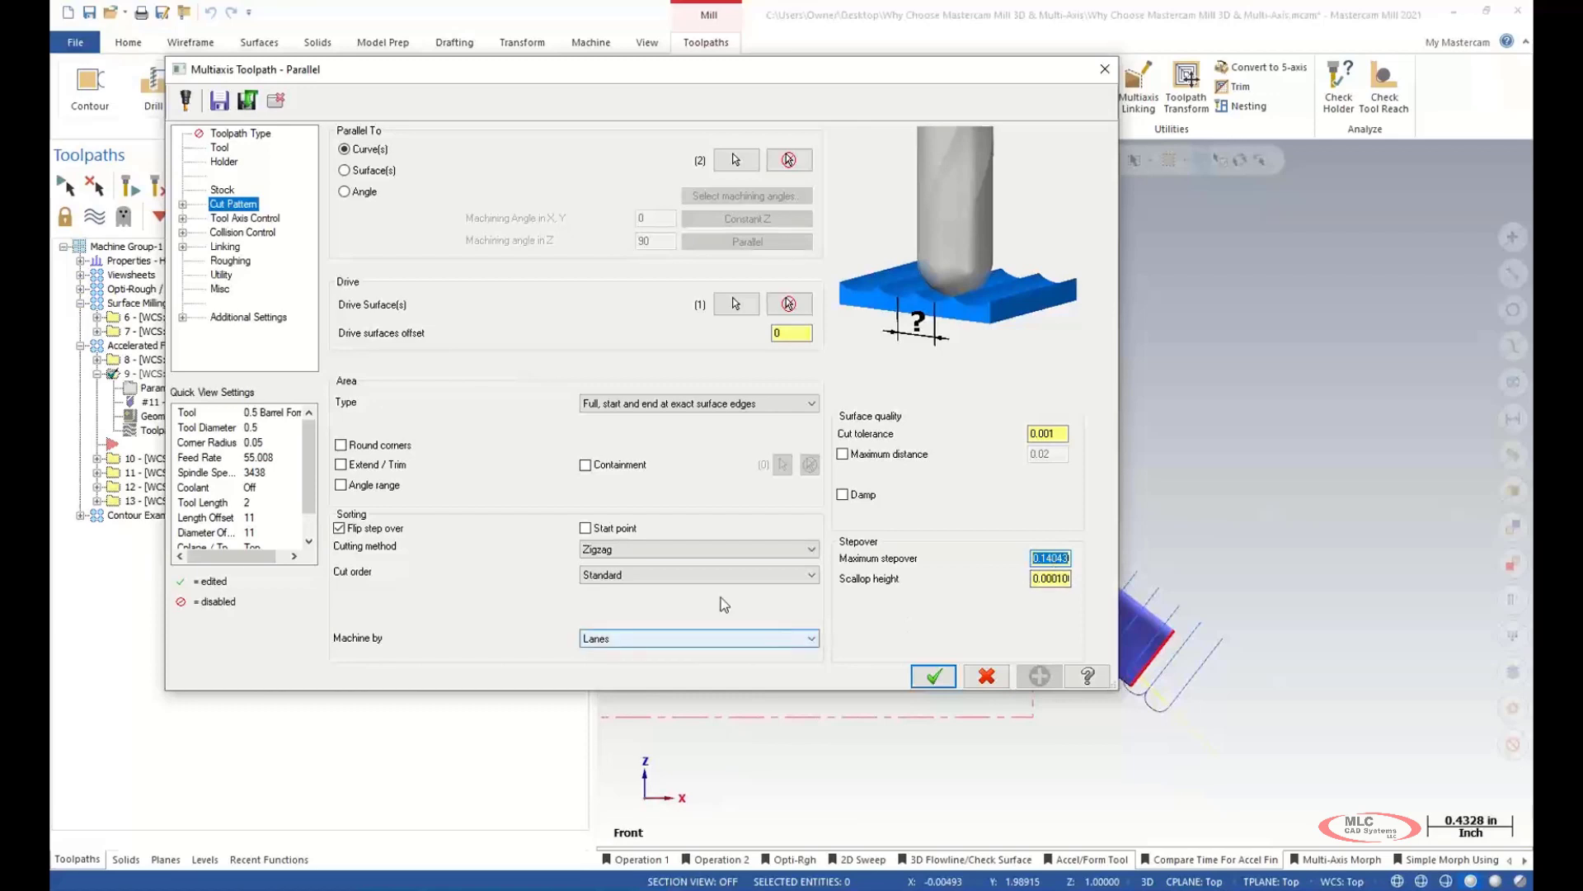
- Review the tool axis control settings, choose 5 Axis as the output format, and accept the parameters
click(263, 220)
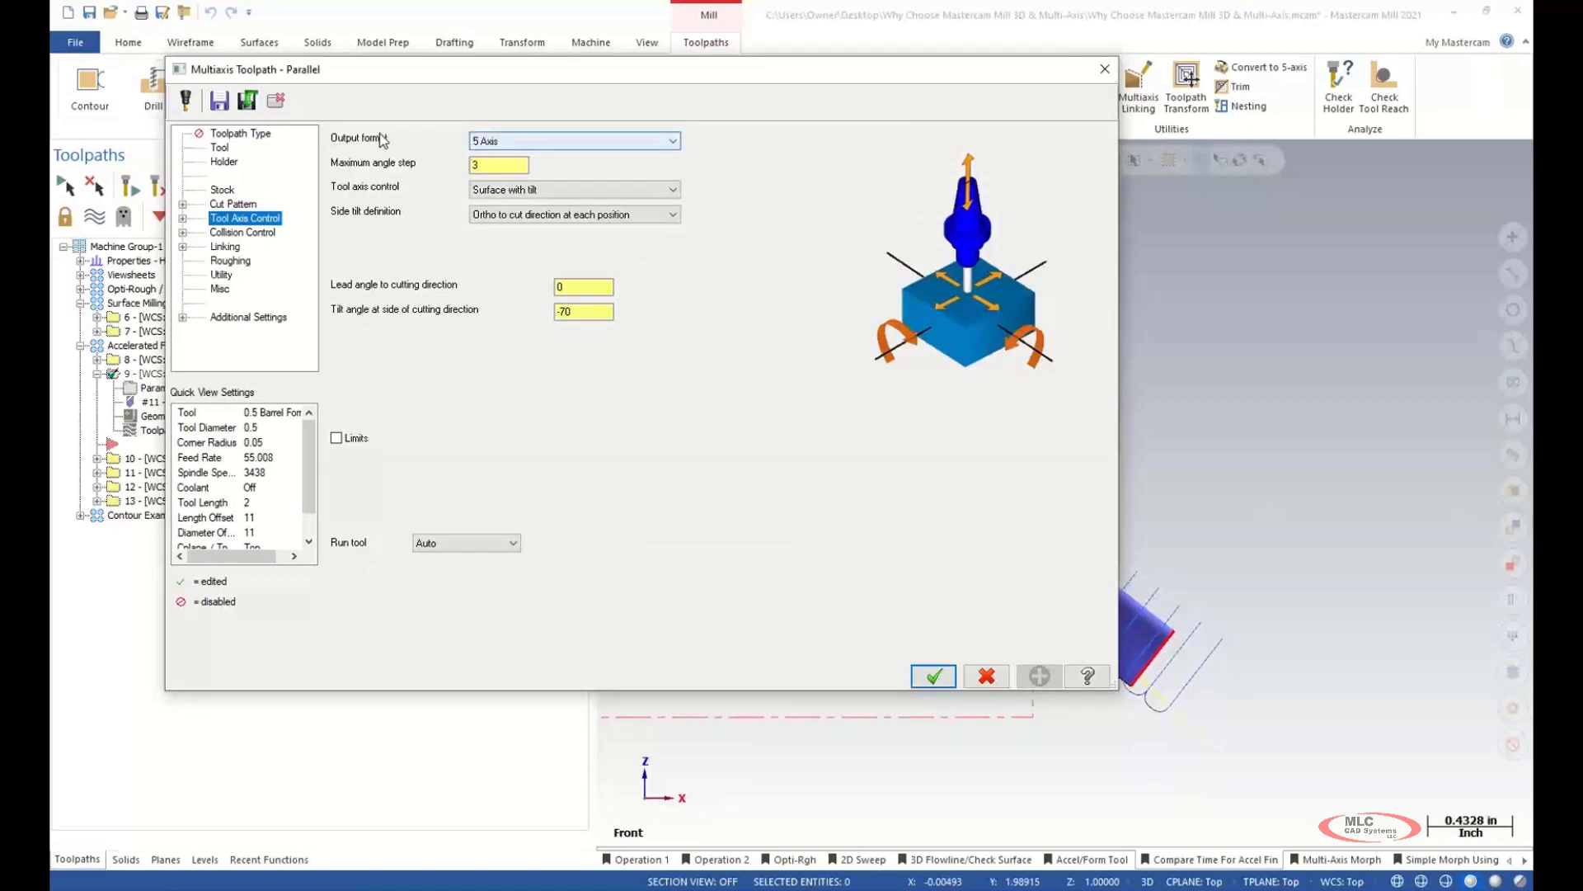
drag(660, 75, 840, 202)
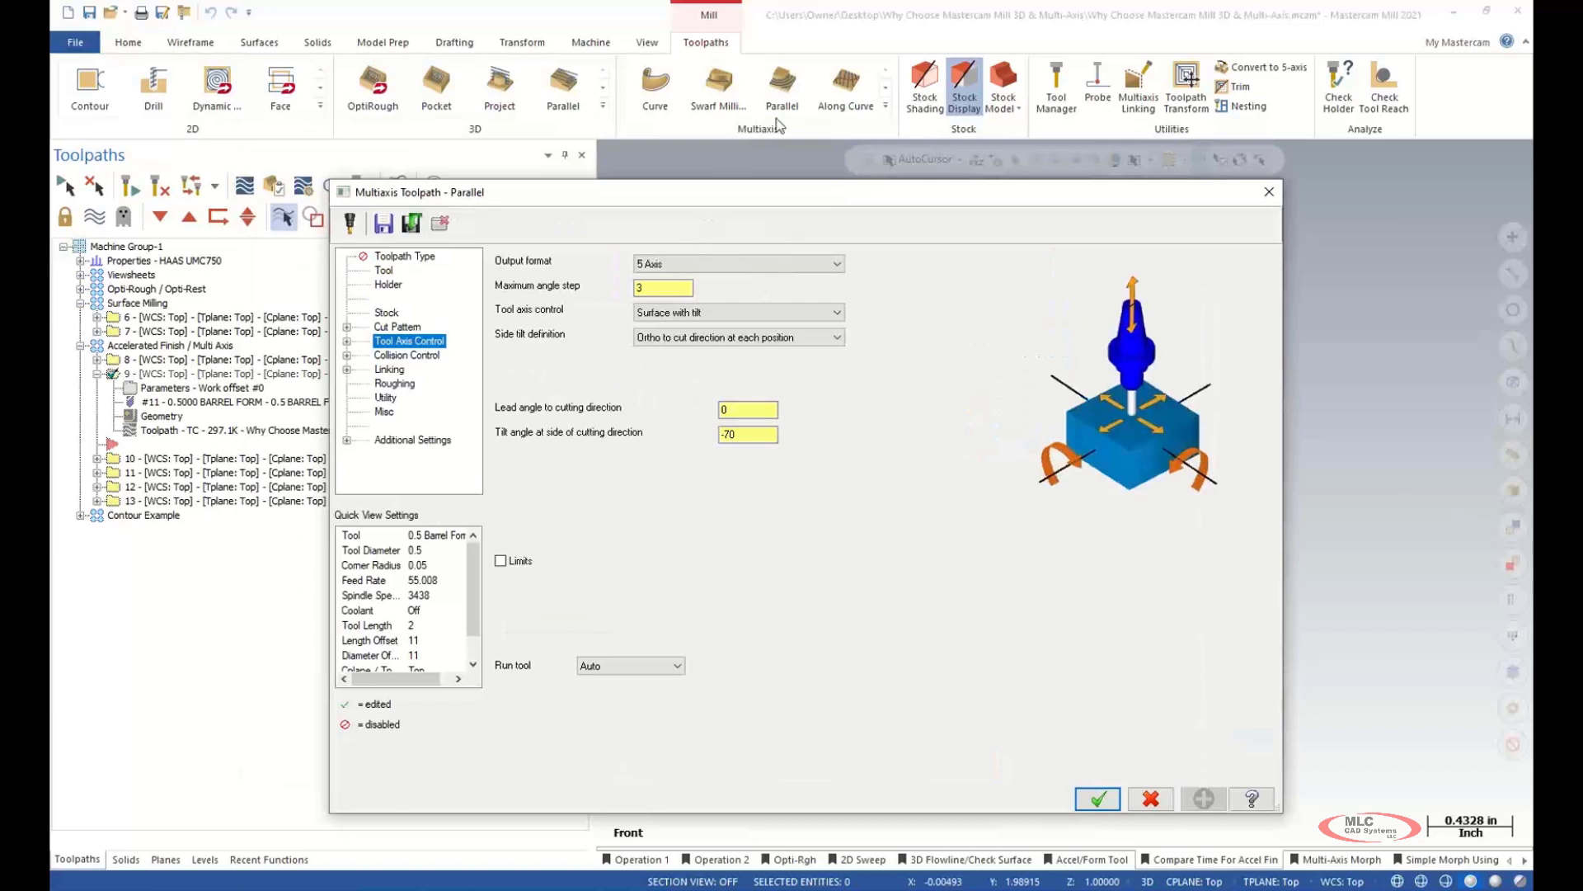
click(740, 263)
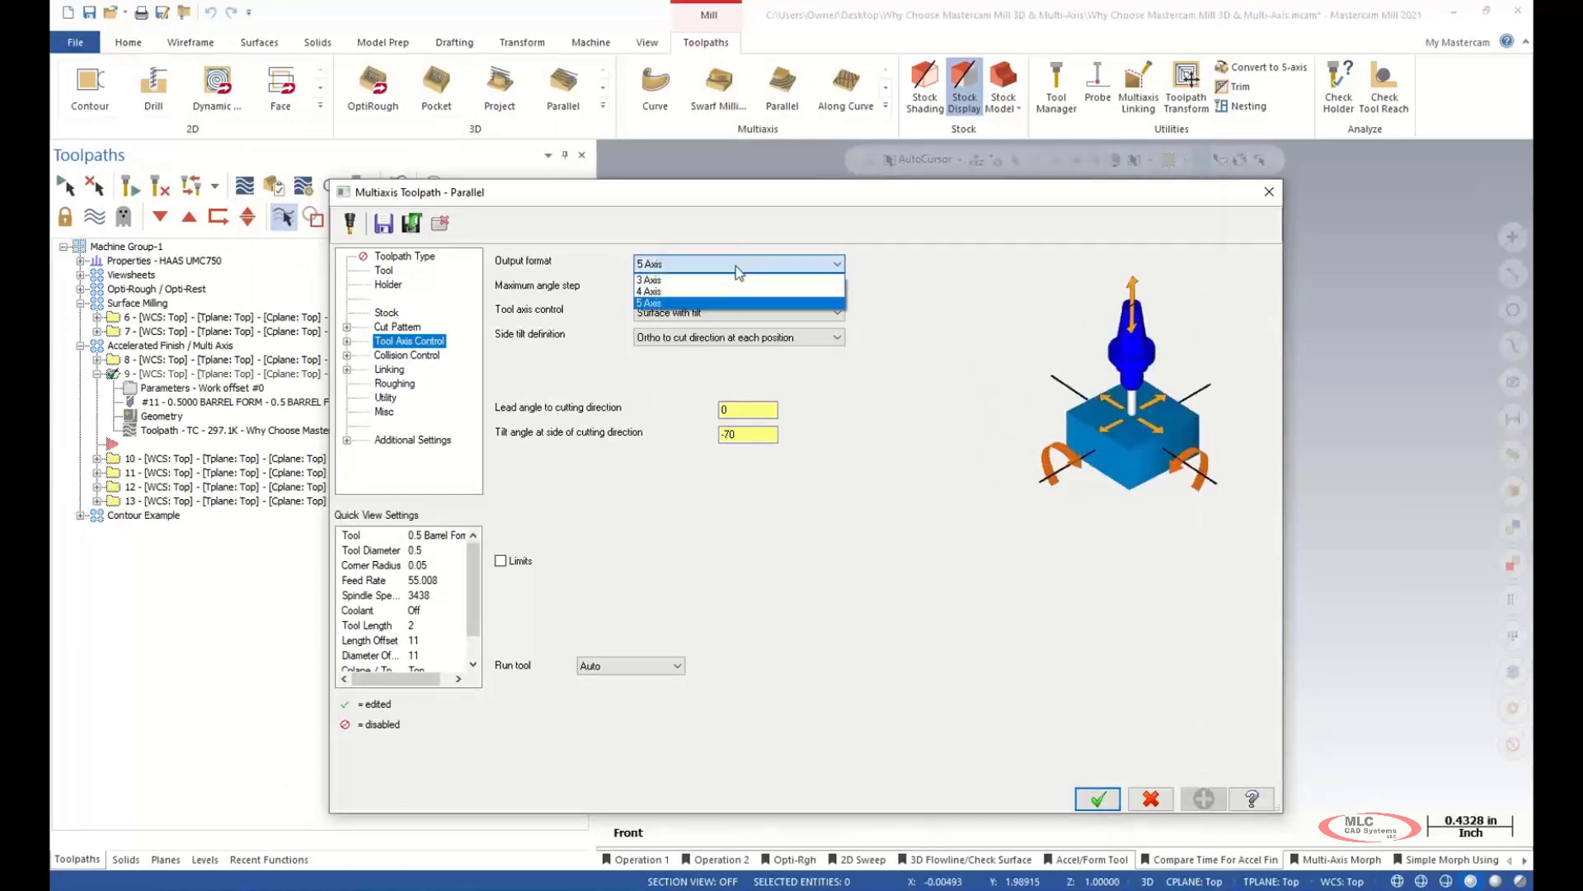
click(709, 303)
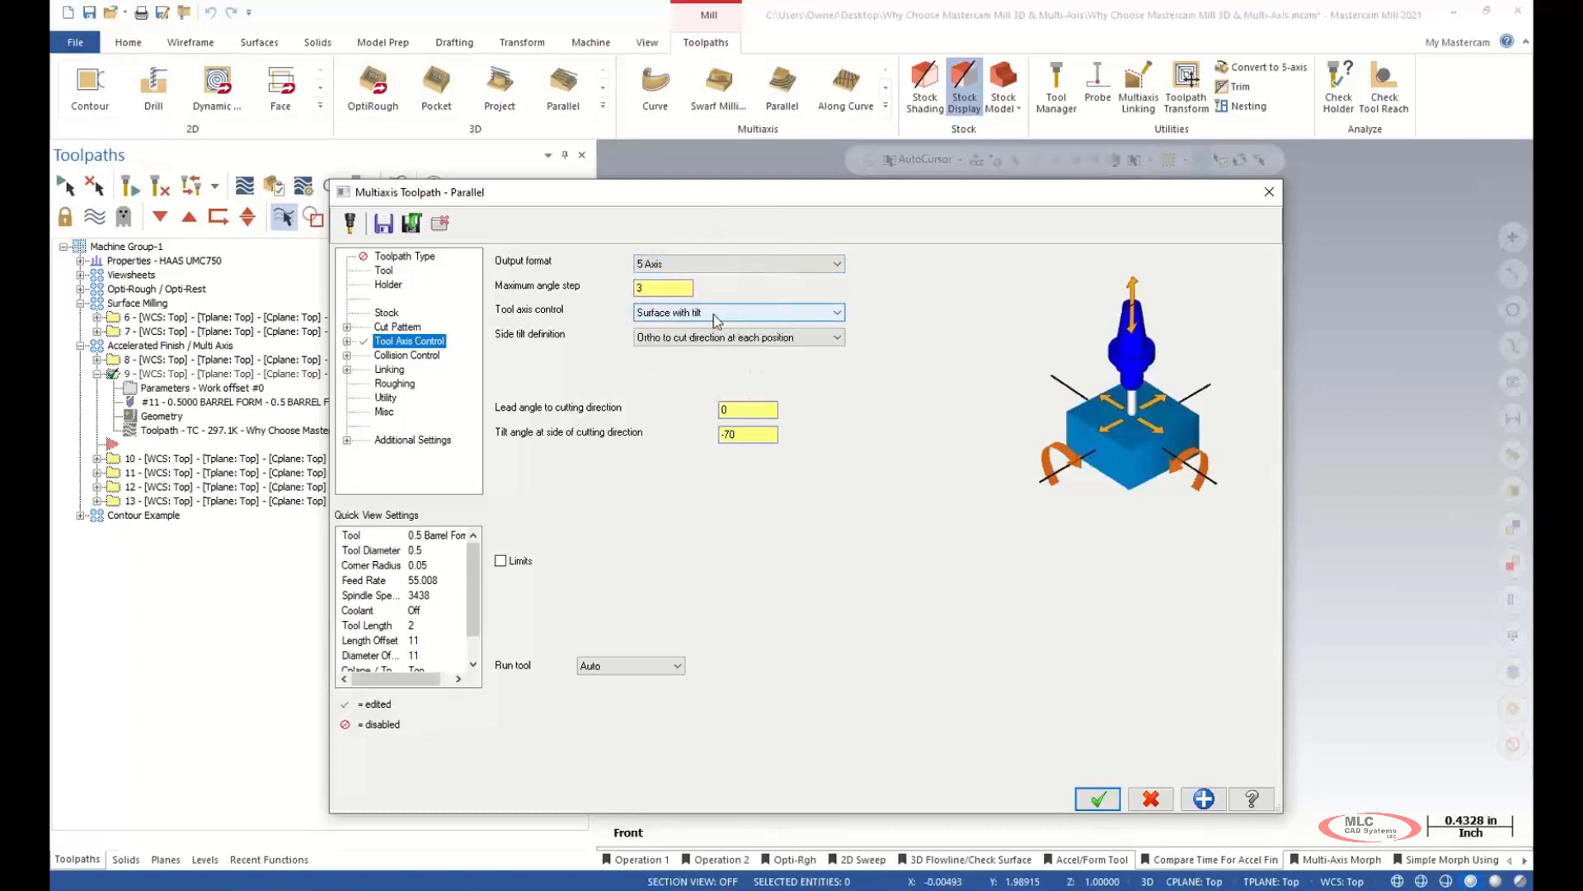
click(1097, 799)
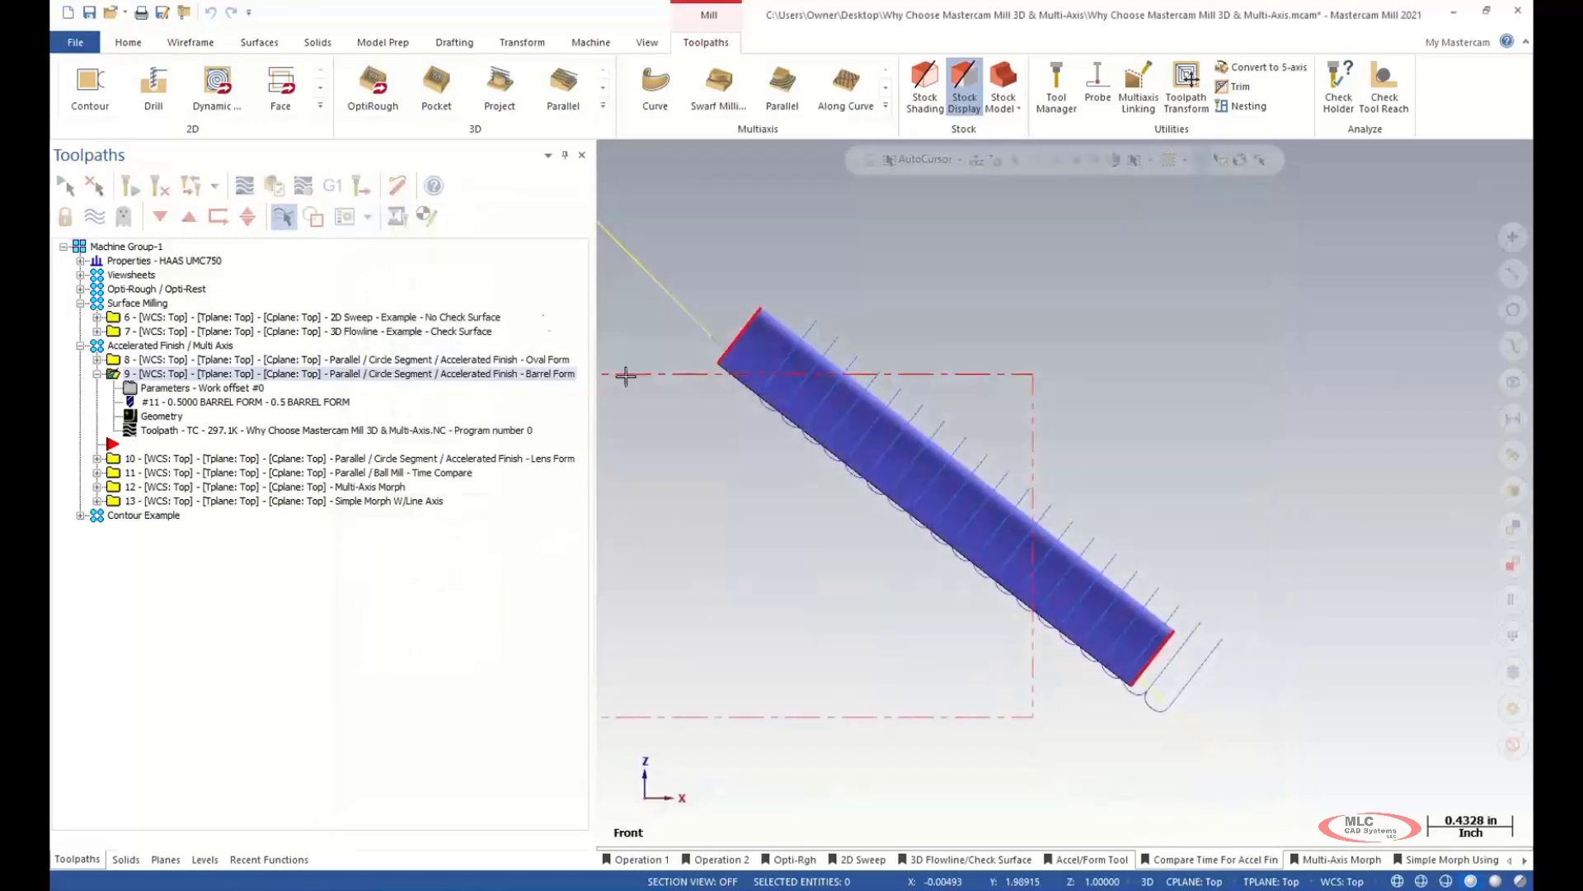
- Backplot the barrel form Accelerated Finish operation, and advance the tool through the first passes along the angled surface
click(245, 188)
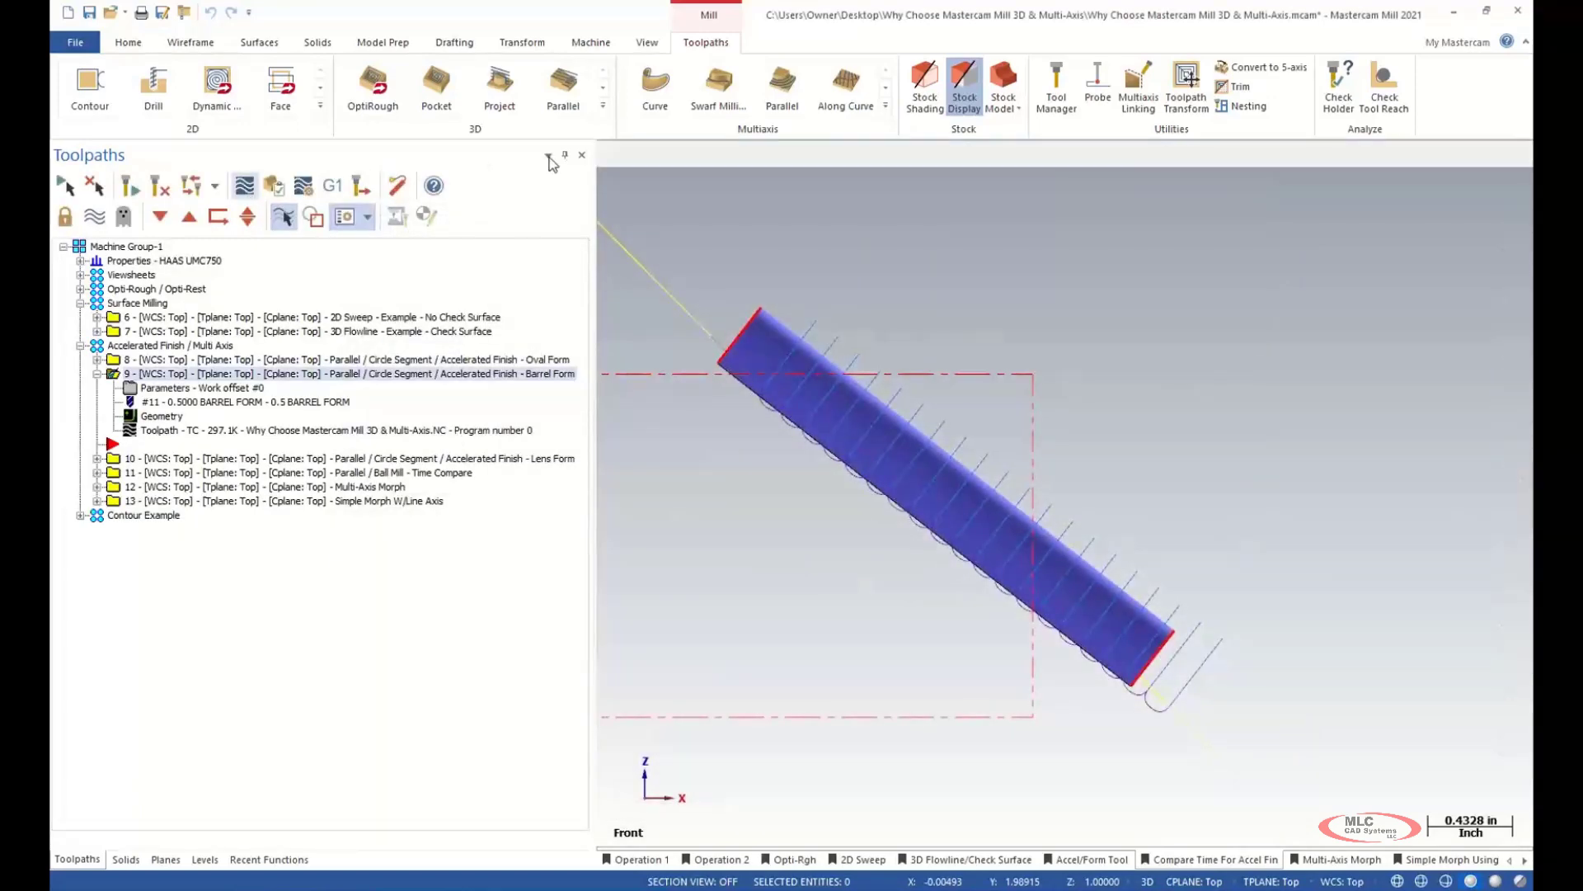
click(690, 155)
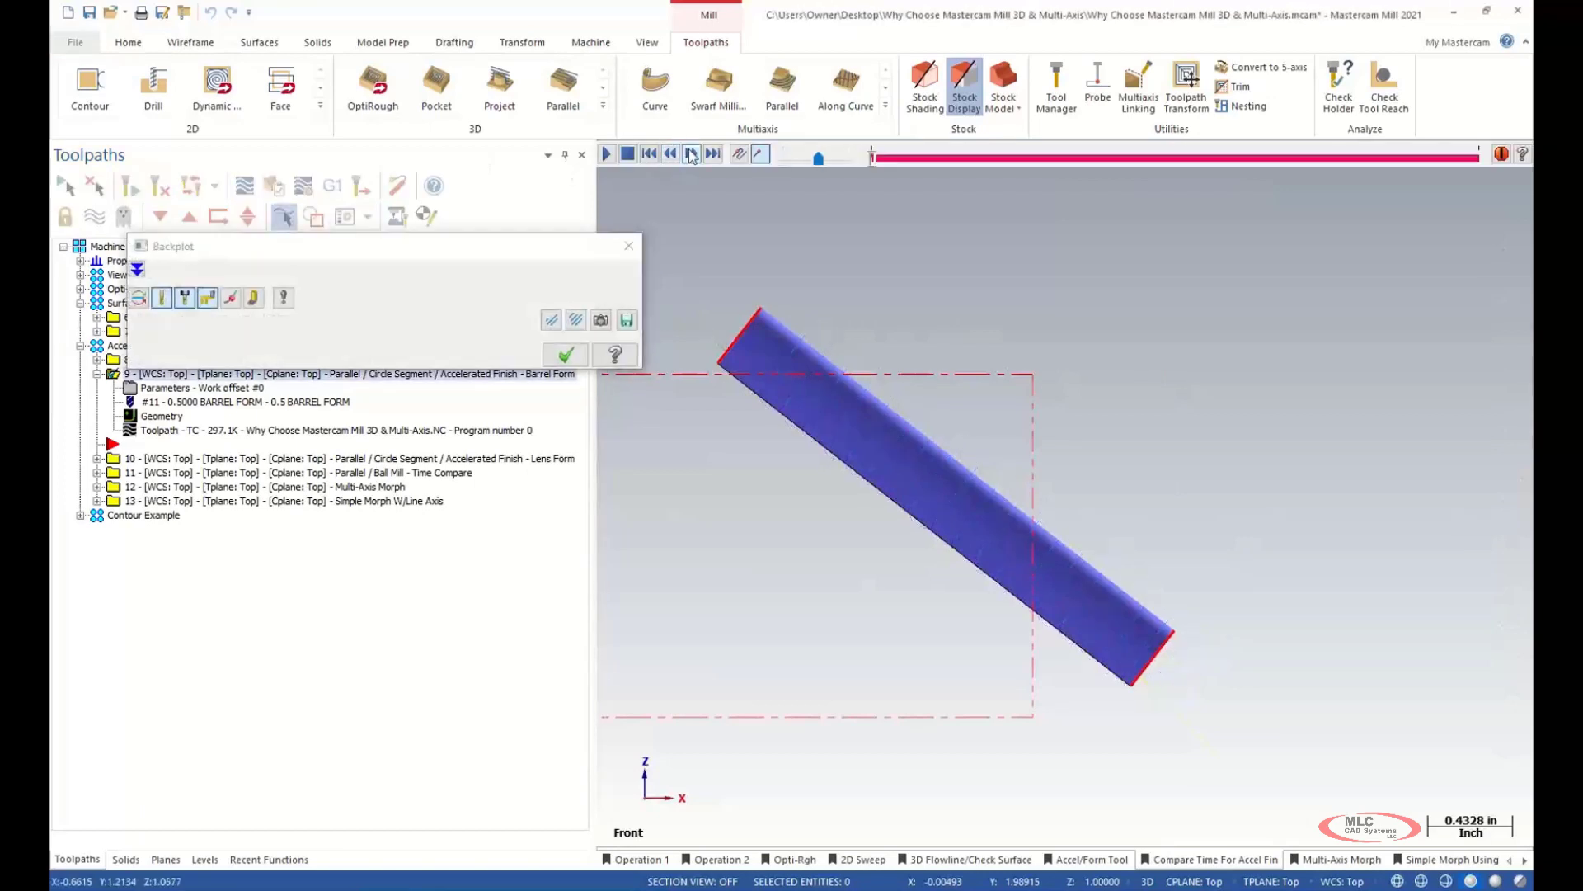
click(690, 155)
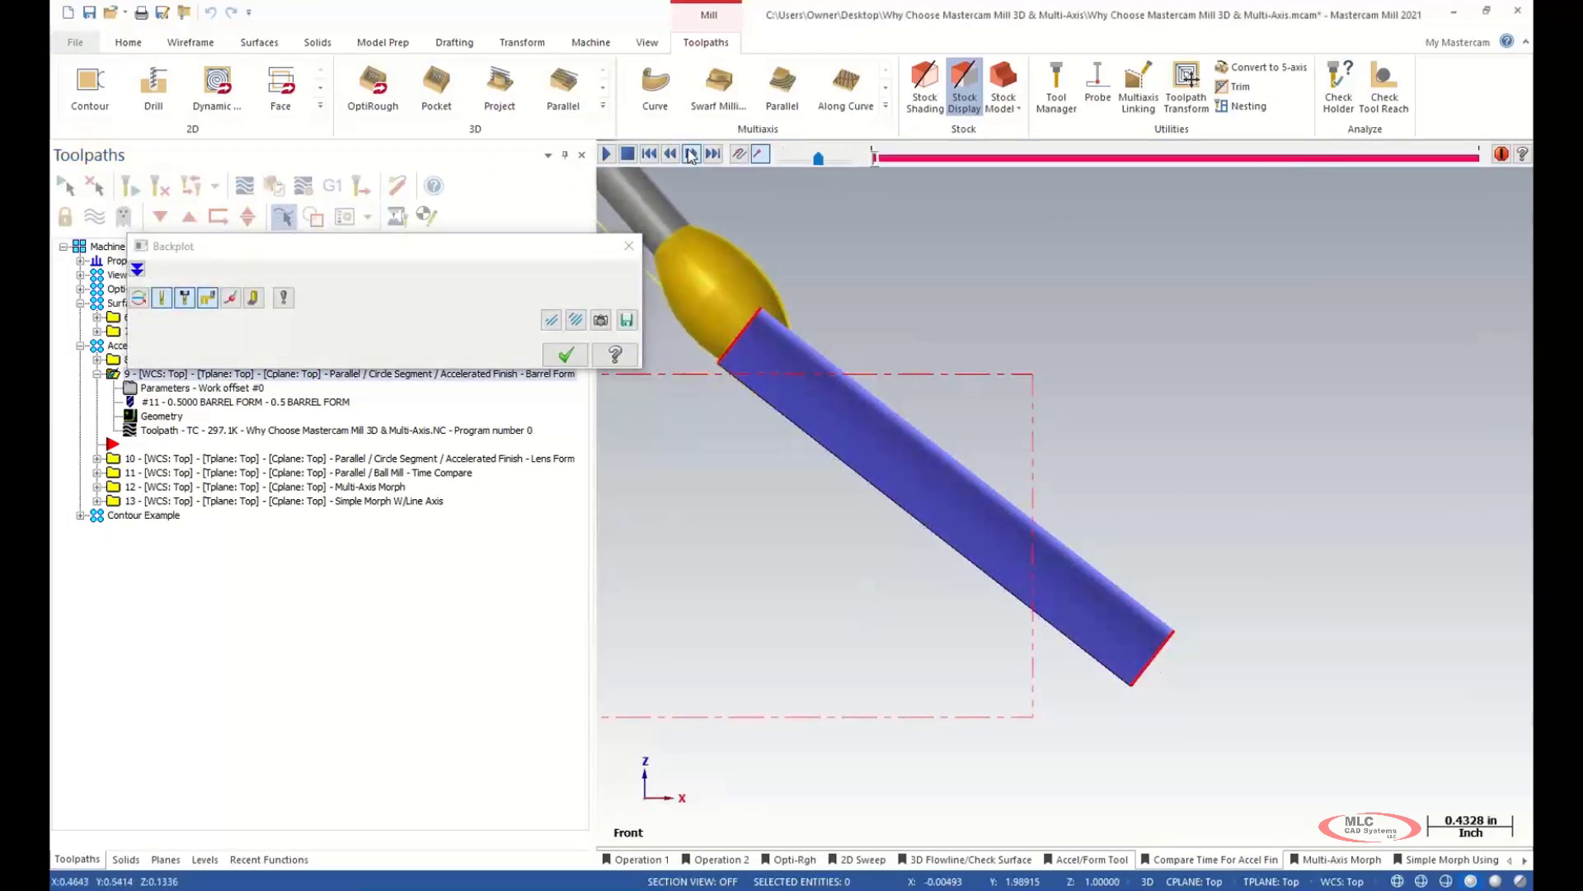
click(699, 157)
click(697, 156)
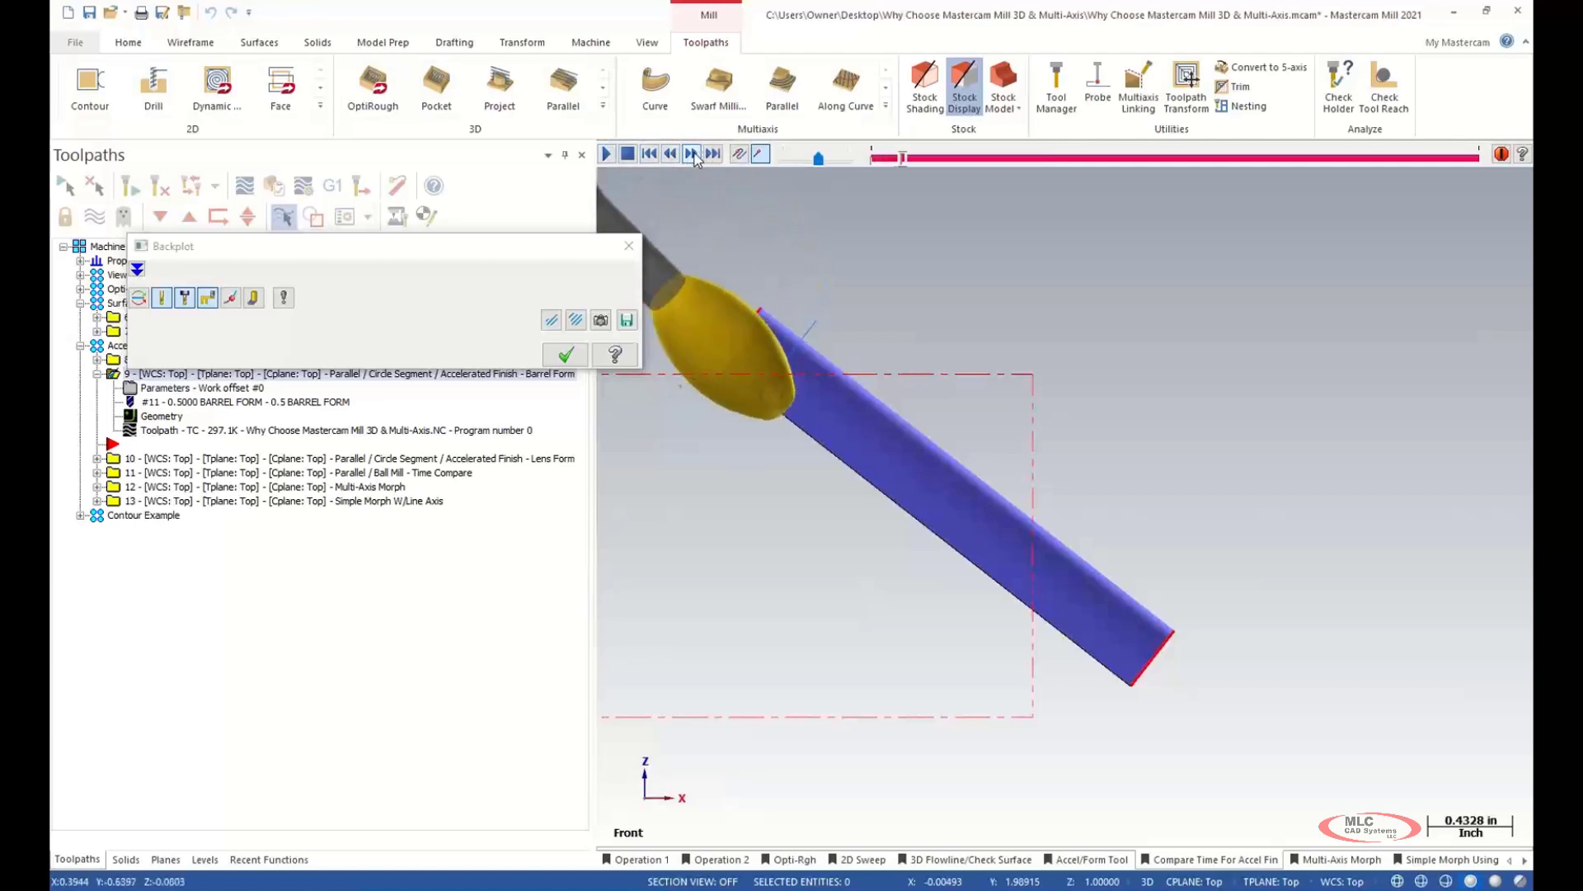
click(691, 156)
click(691, 156)
click(690, 156)
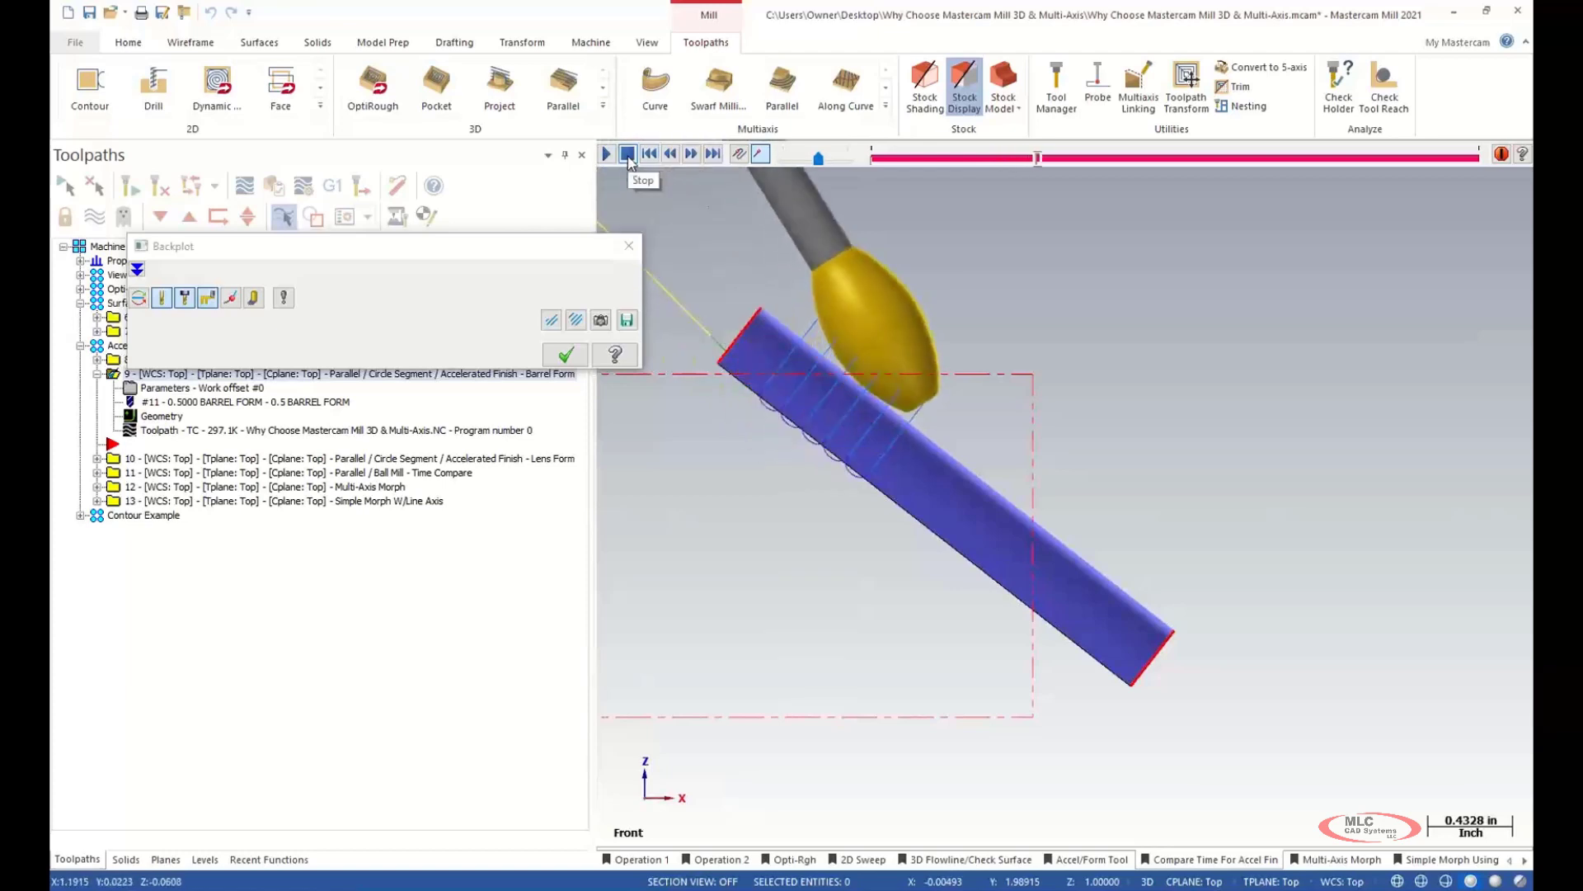
- Stop the backplot partway, examine the barrel tool's contact with the surface up close, and close the backplot
click(631, 162)
click(678, 160)
click(678, 161)
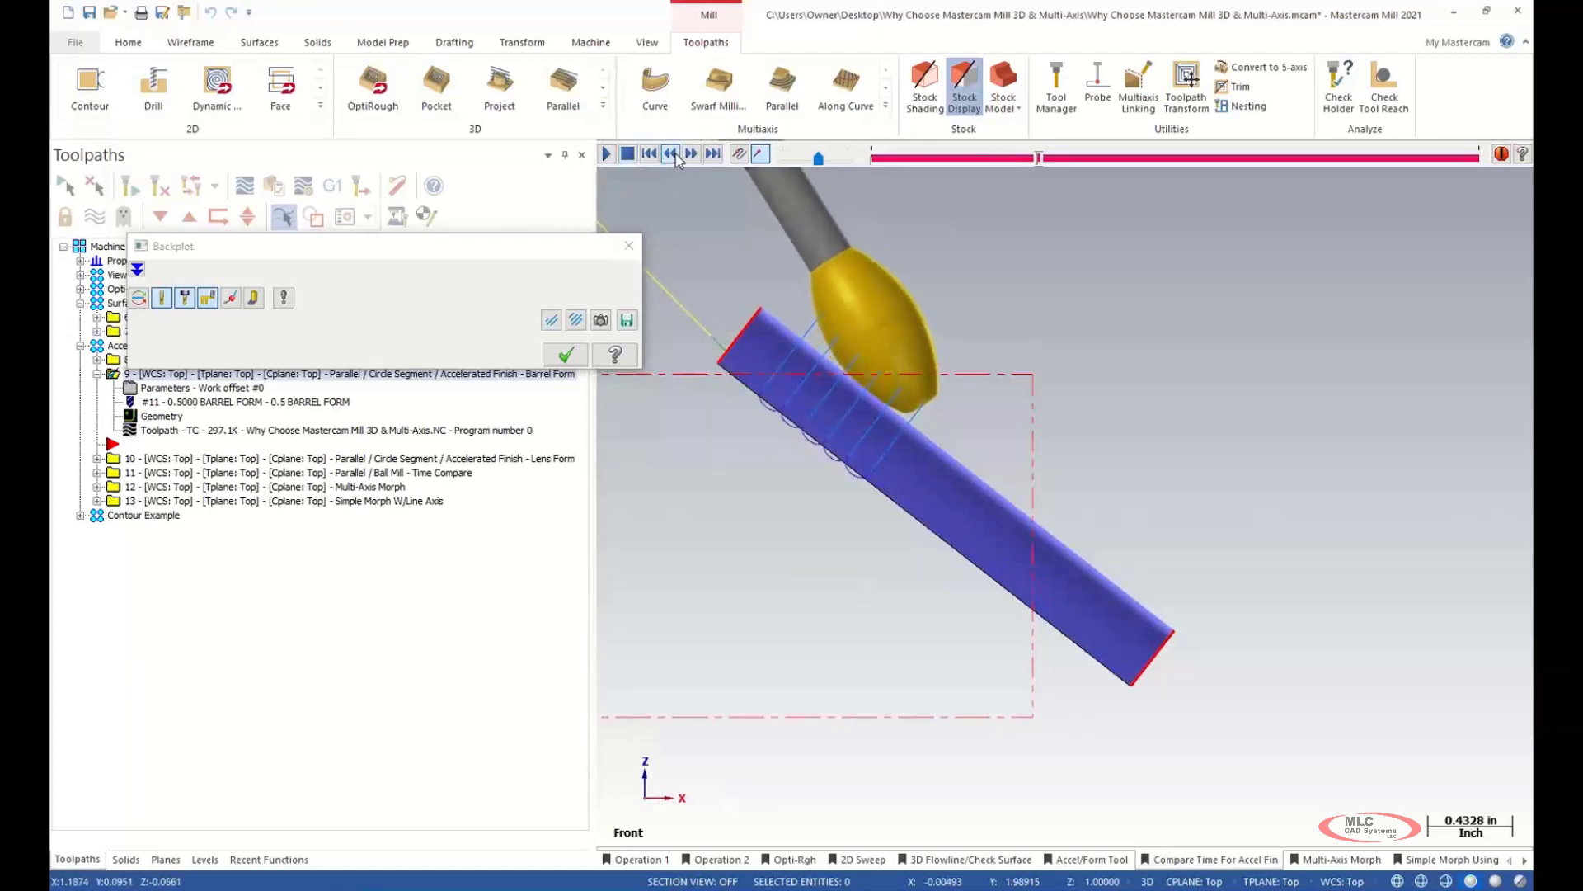
scroll(877, 429, up, 3)
scroll(877, 428, up, 4)
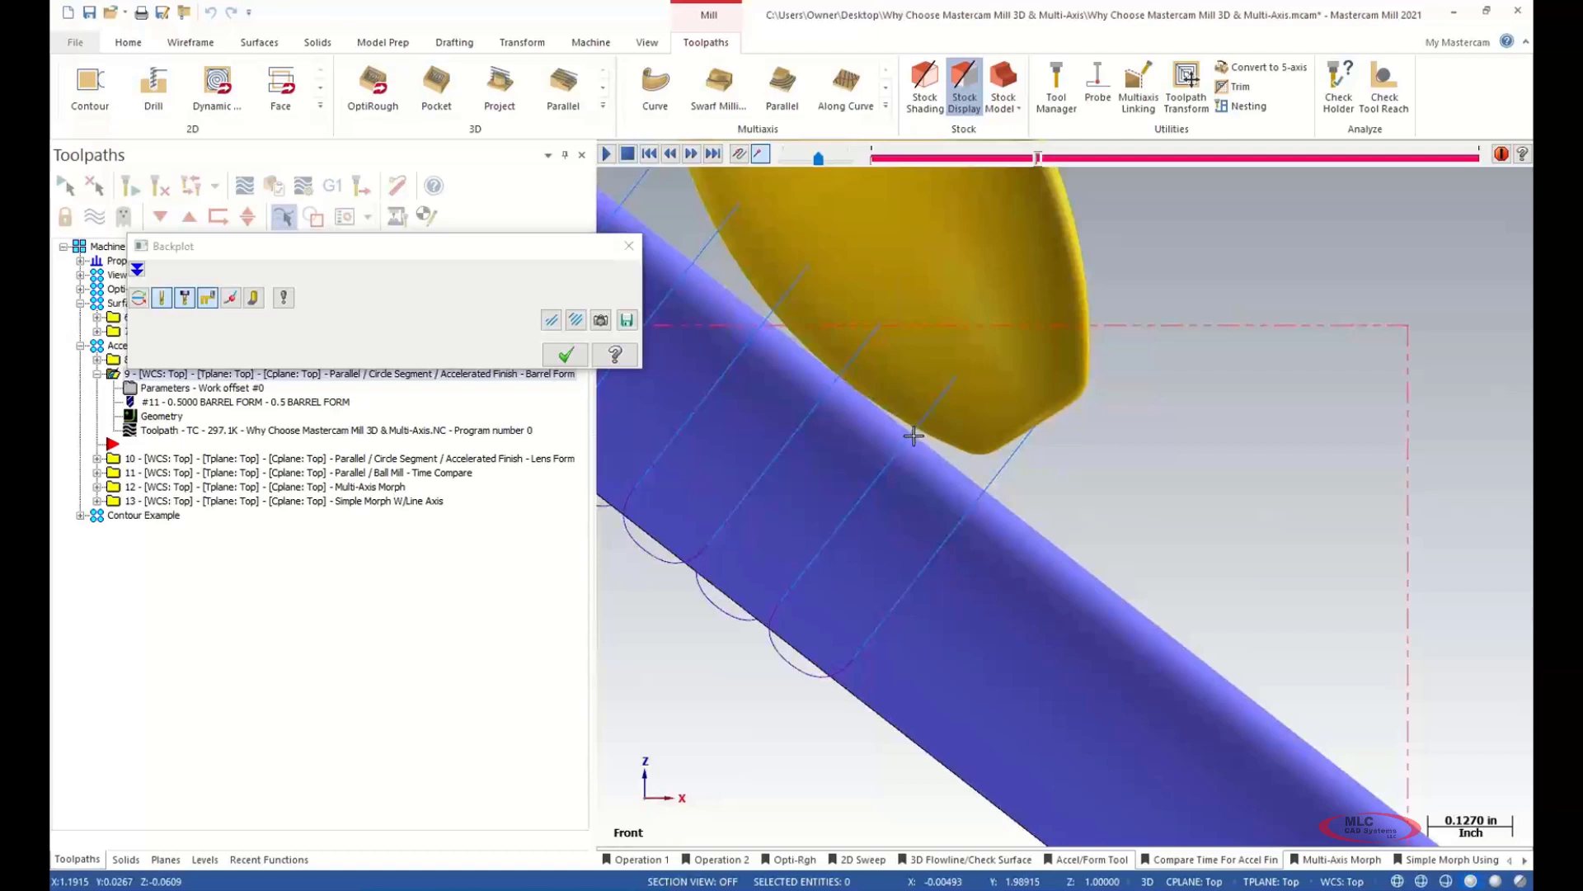
click(913, 436)
scroll(921, 407, down, 5)
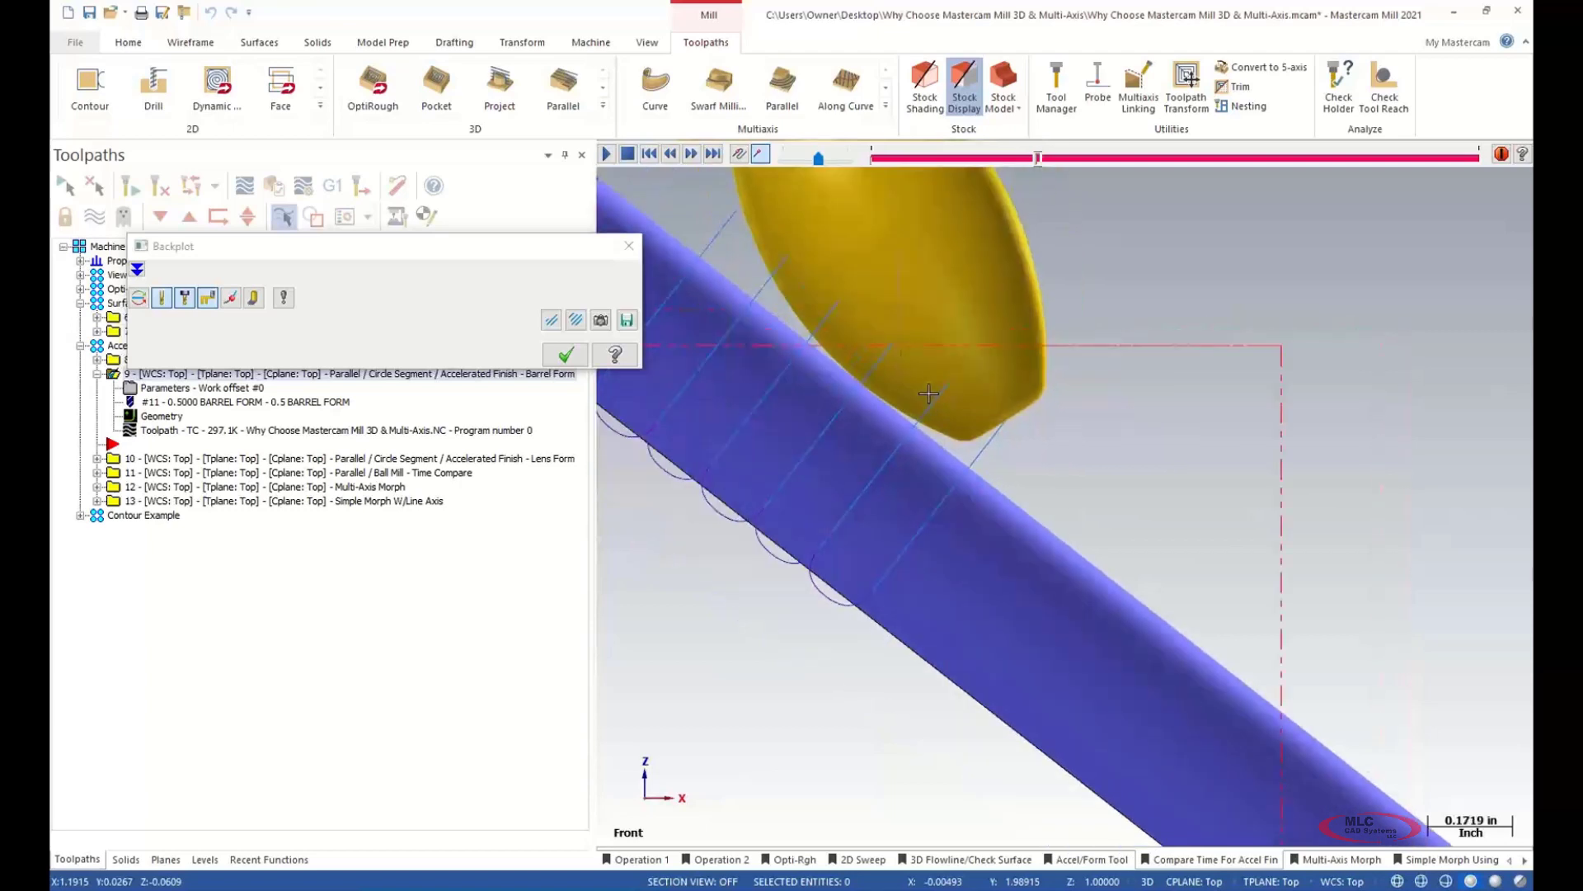
click(566, 355)
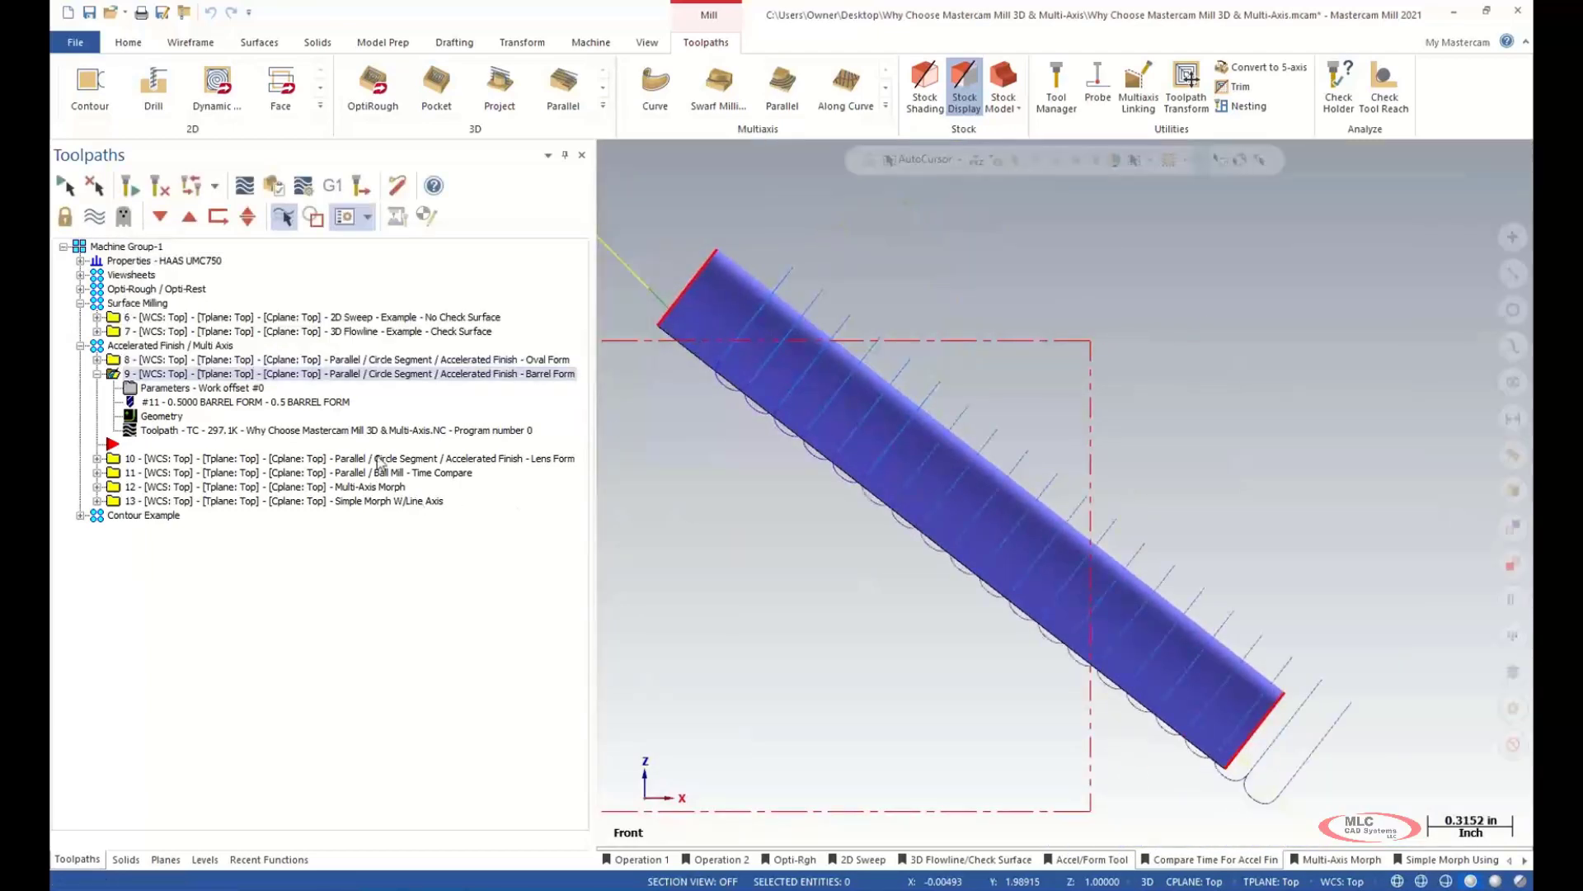
- Collapse the barrel form operation, and select the lens form Accelerated Finish operation to display its toolpath
click(96, 374)
scroll(757, 541, down, 4)
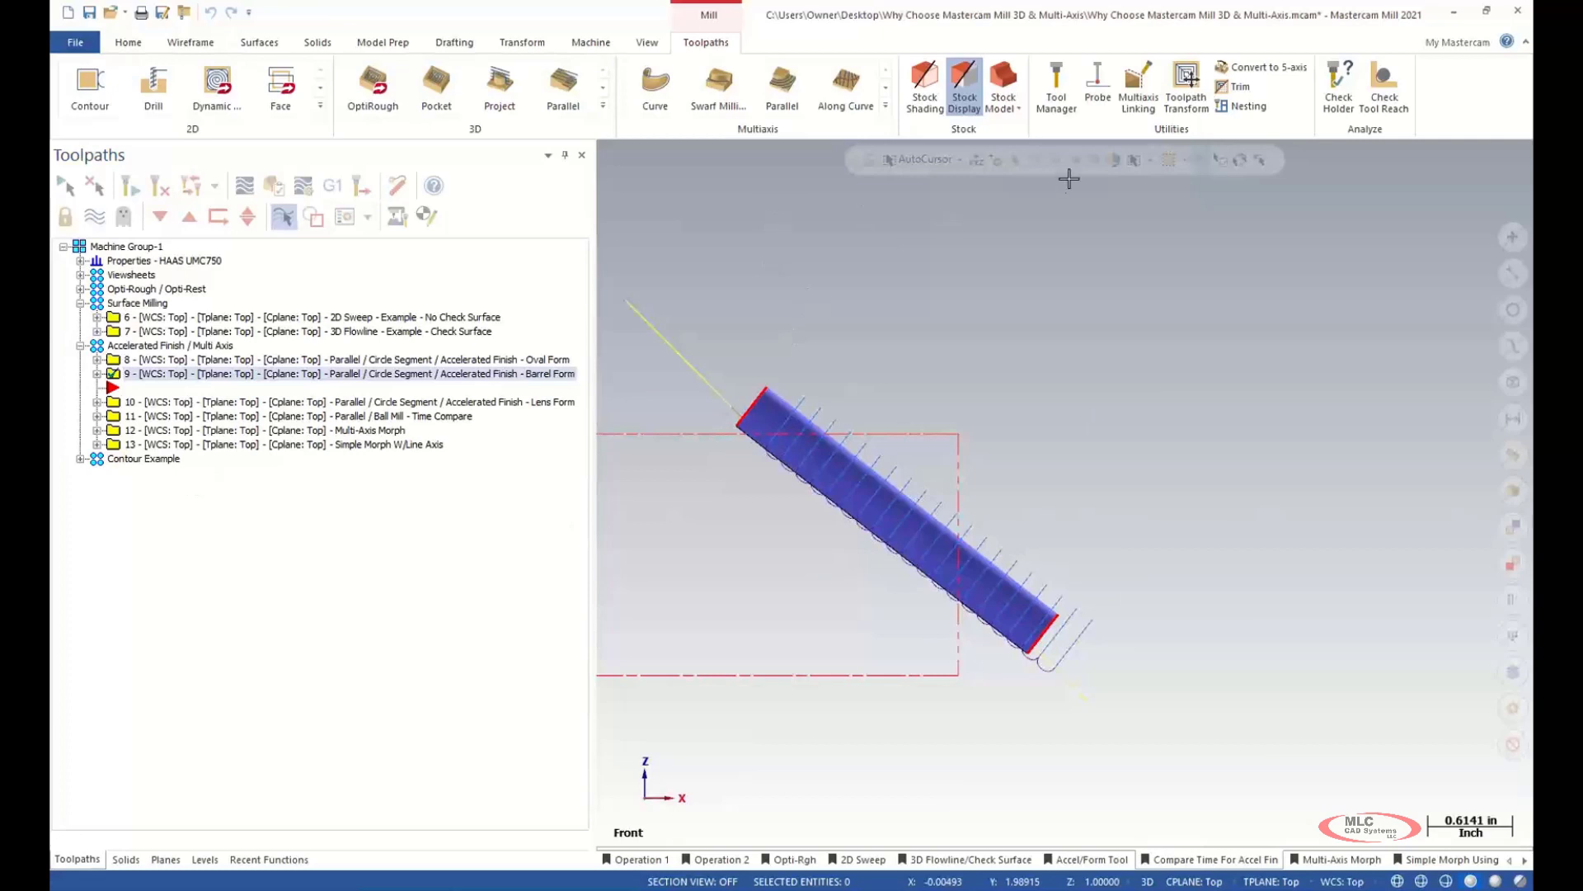
scroll(1043, 517, down, 1)
scroll(1043, 517, down, 1)
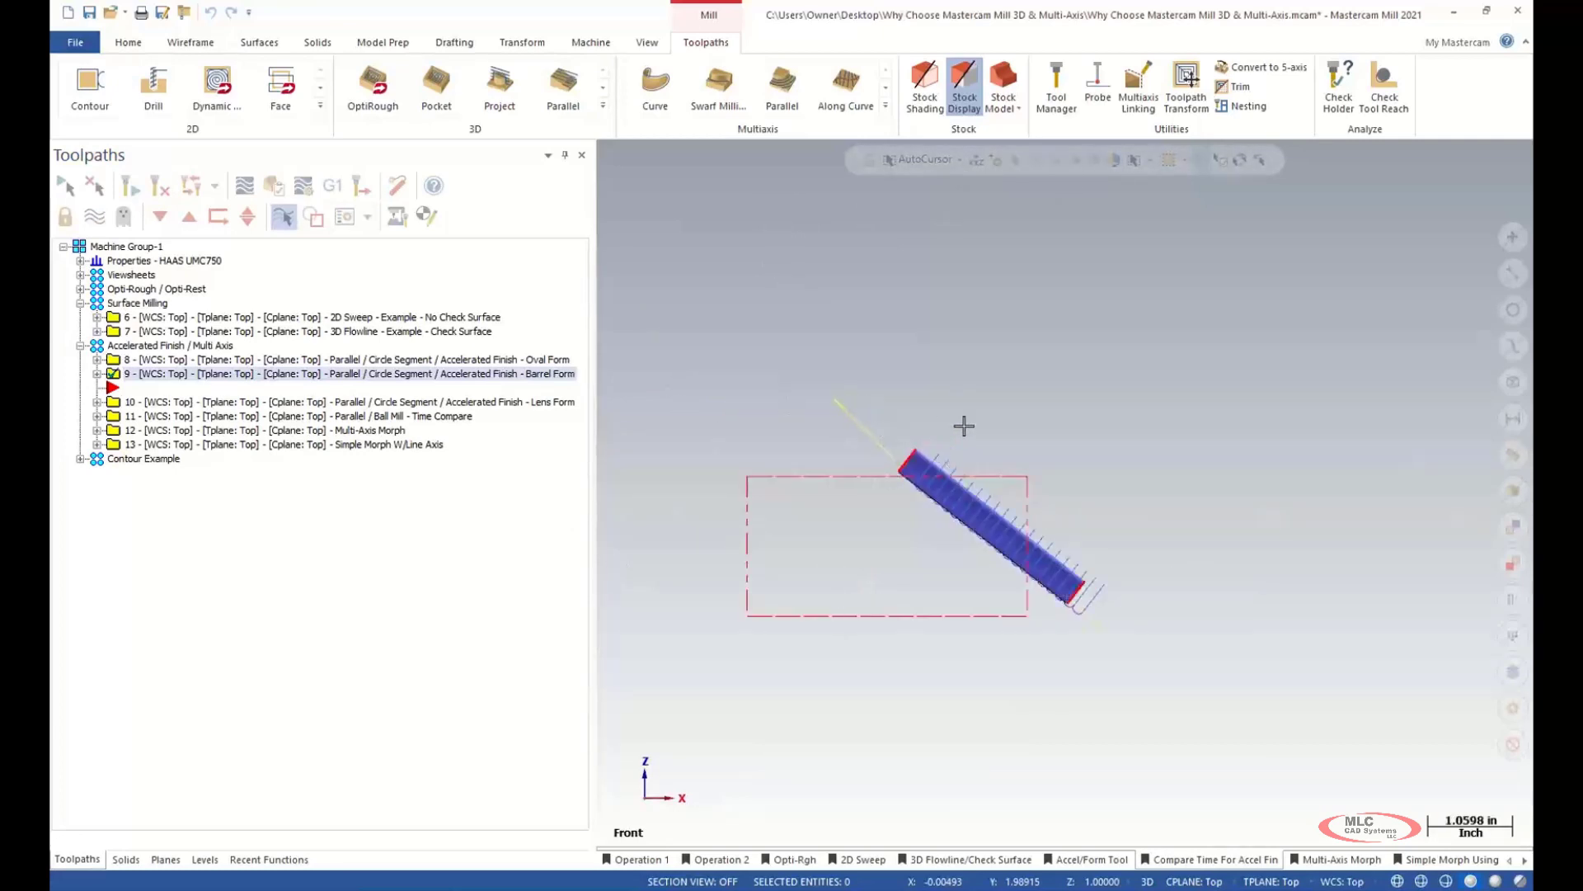
scroll(1116, 512, up, 1)
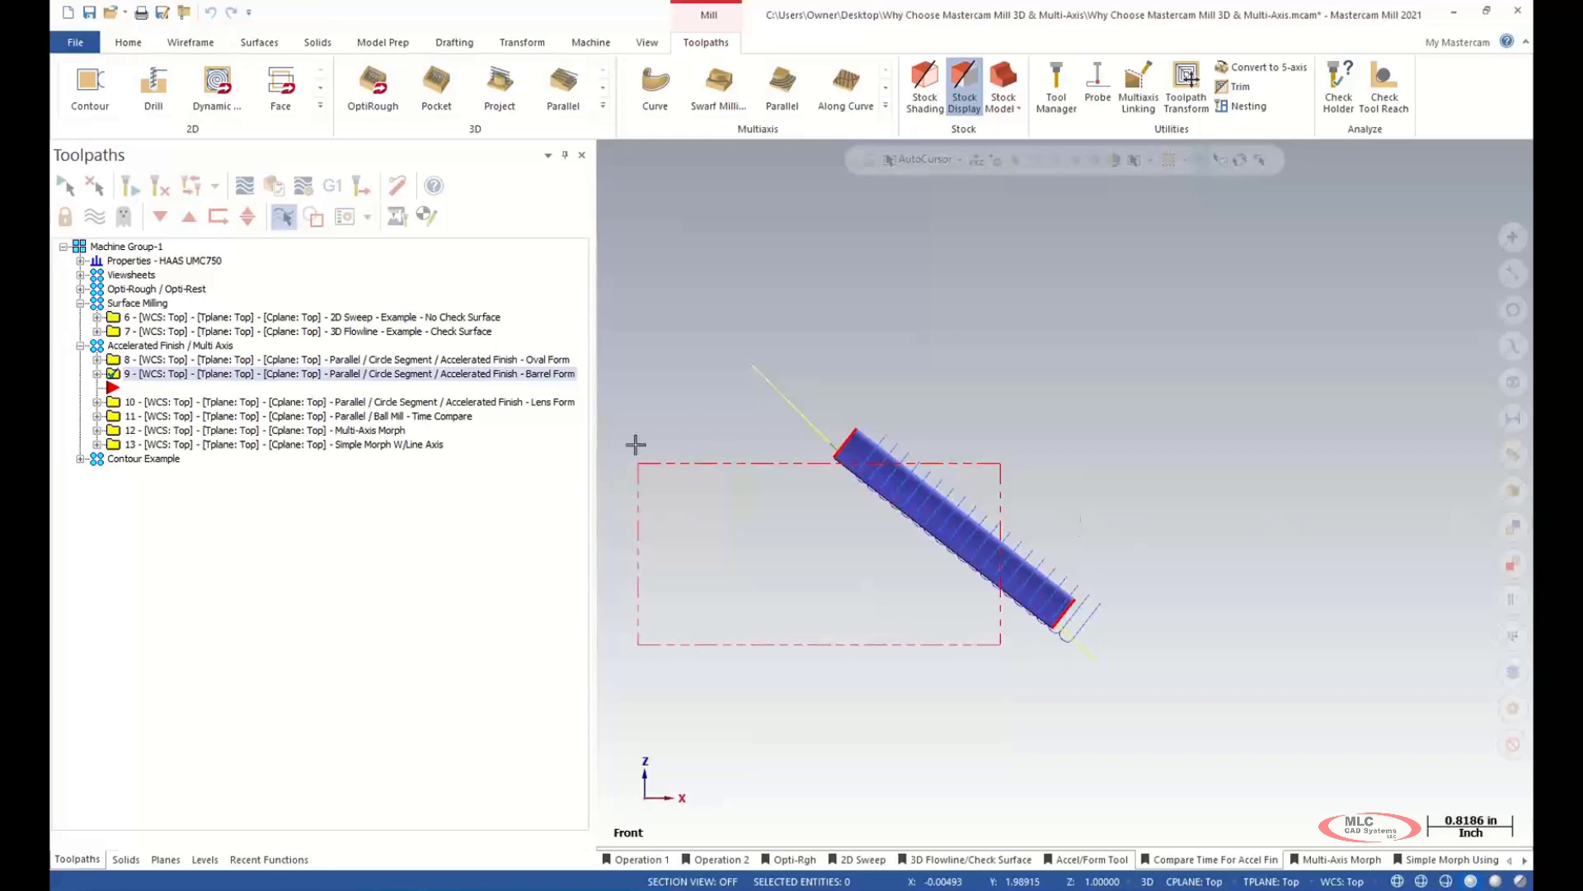
click(475, 404)
scroll(1140, 597, up, 1)
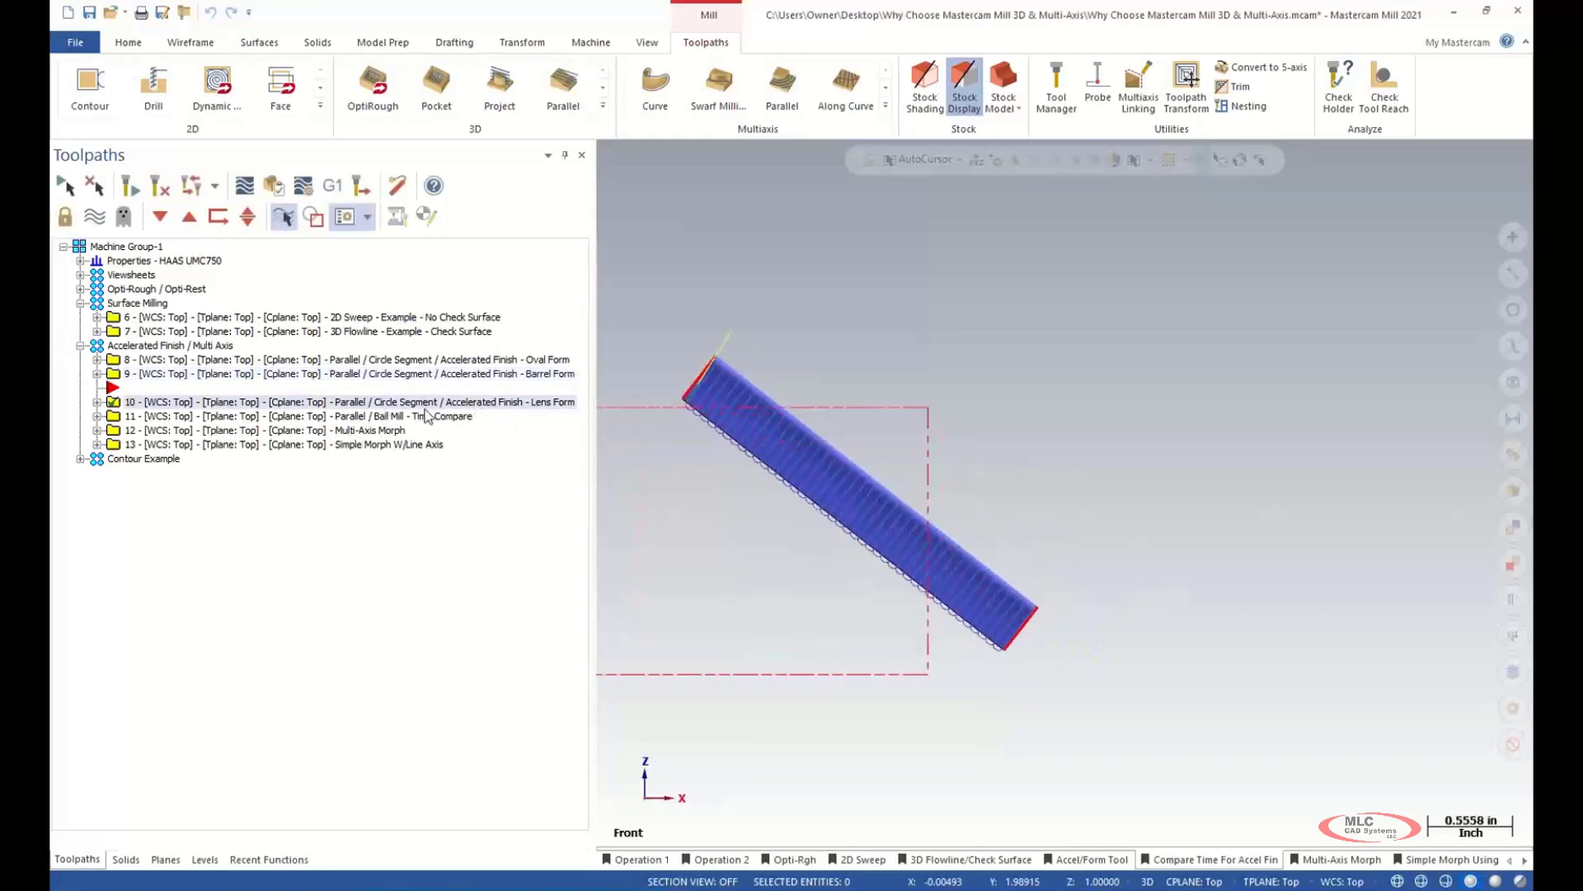
- Open the lens form operation's parameters and examine the maximum stepover and scallop height of its cut pattern
click(96, 403)
click(186, 416)
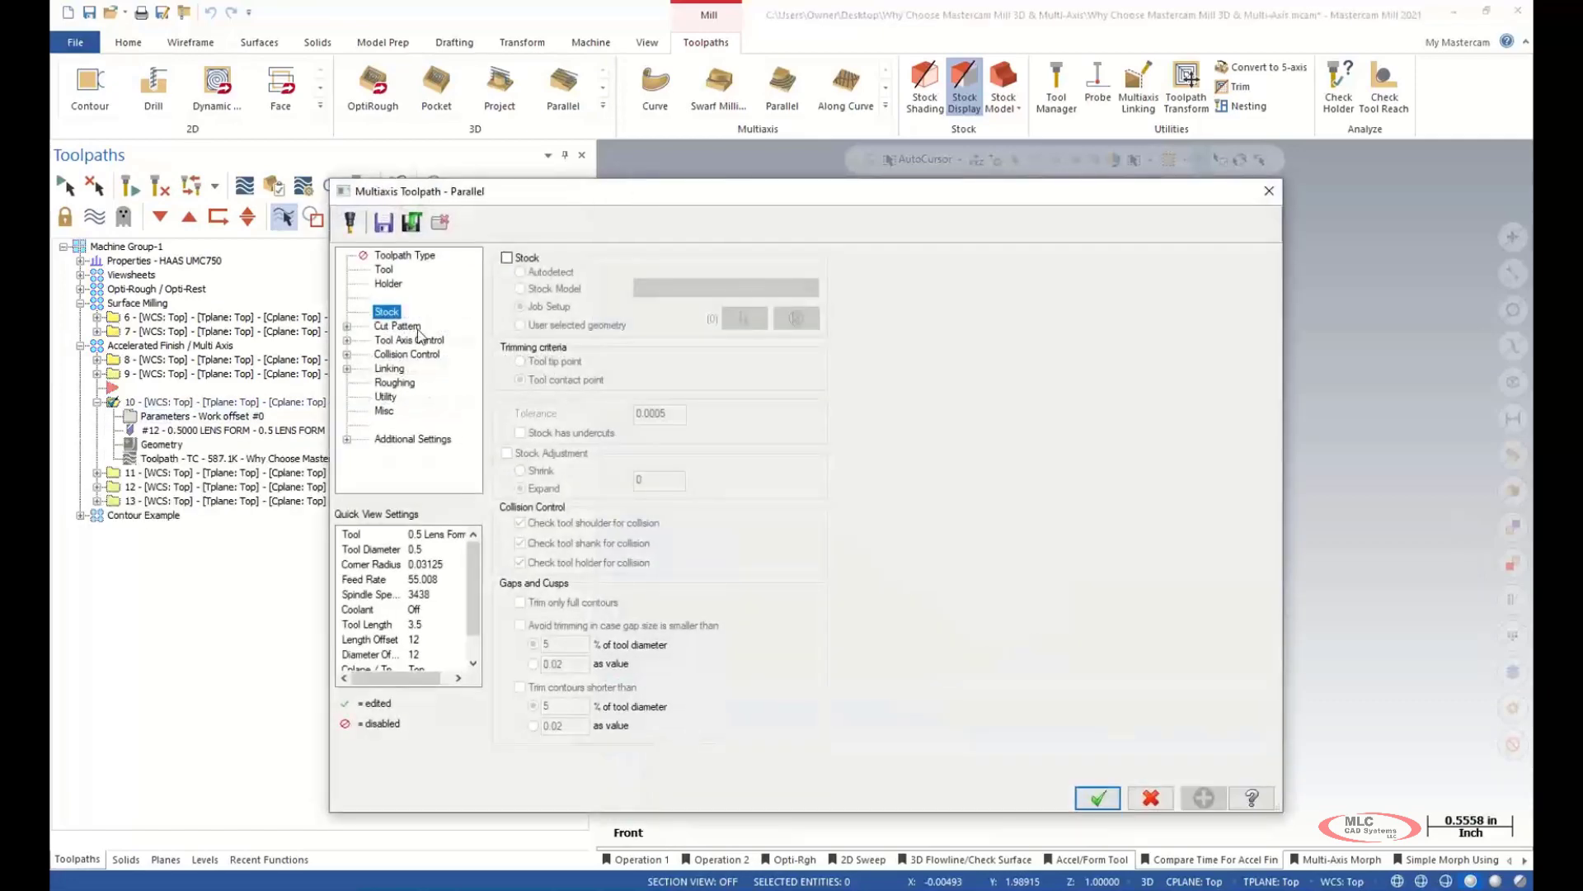
click(398, 327)
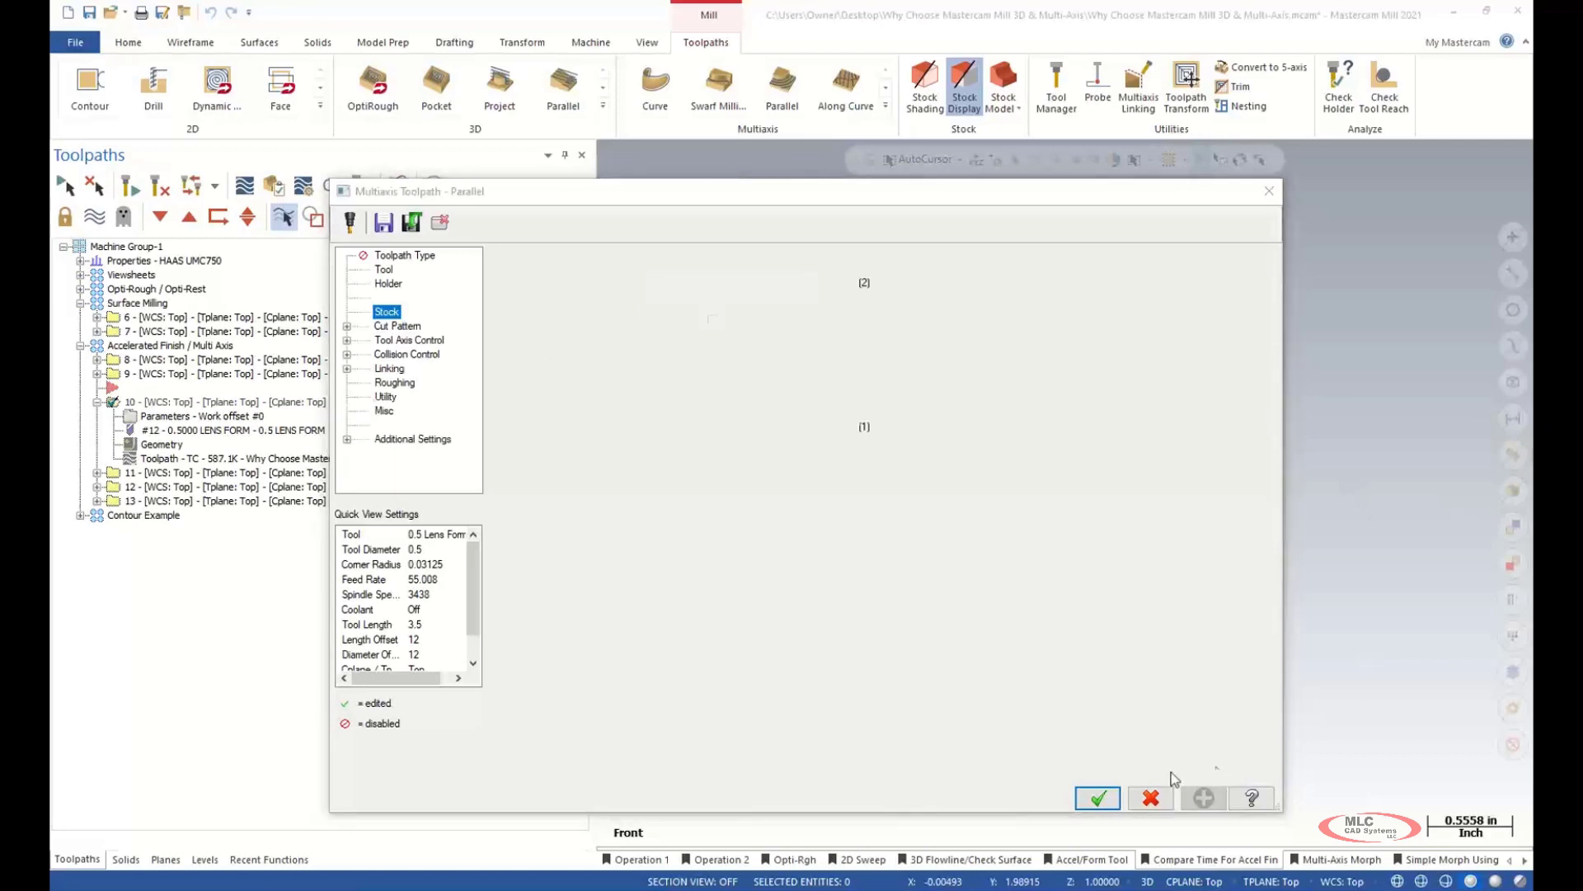
mouse_move(1231, 700)
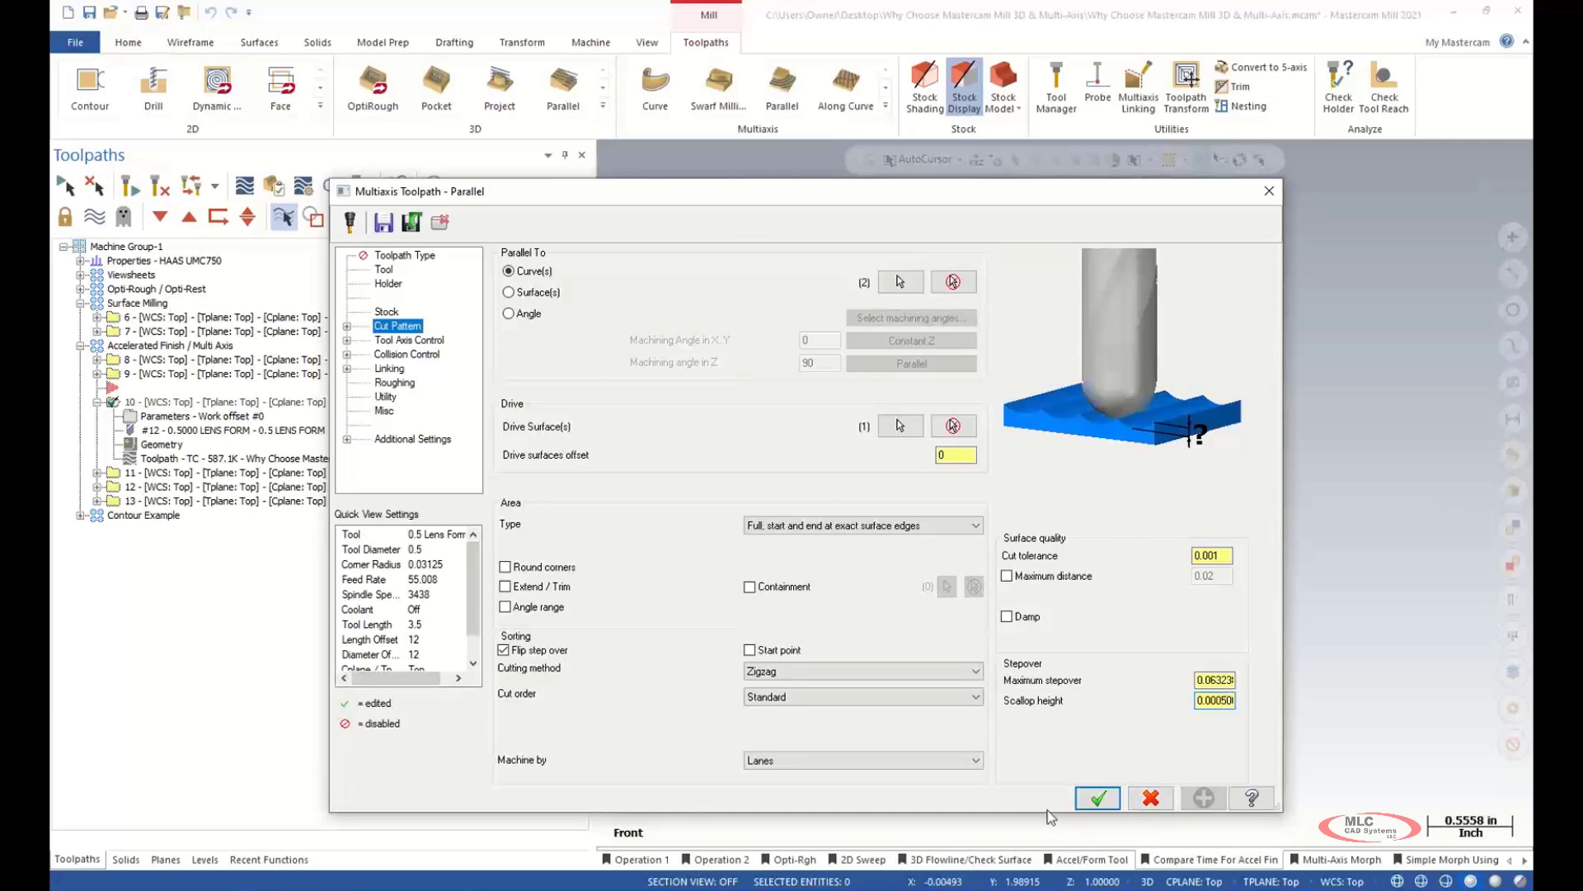
- Review the lens form operation's tool axis control, including the tilt angle at side of cutting direction, and accept the parameters
click(1098, 804)
click(428, 342)
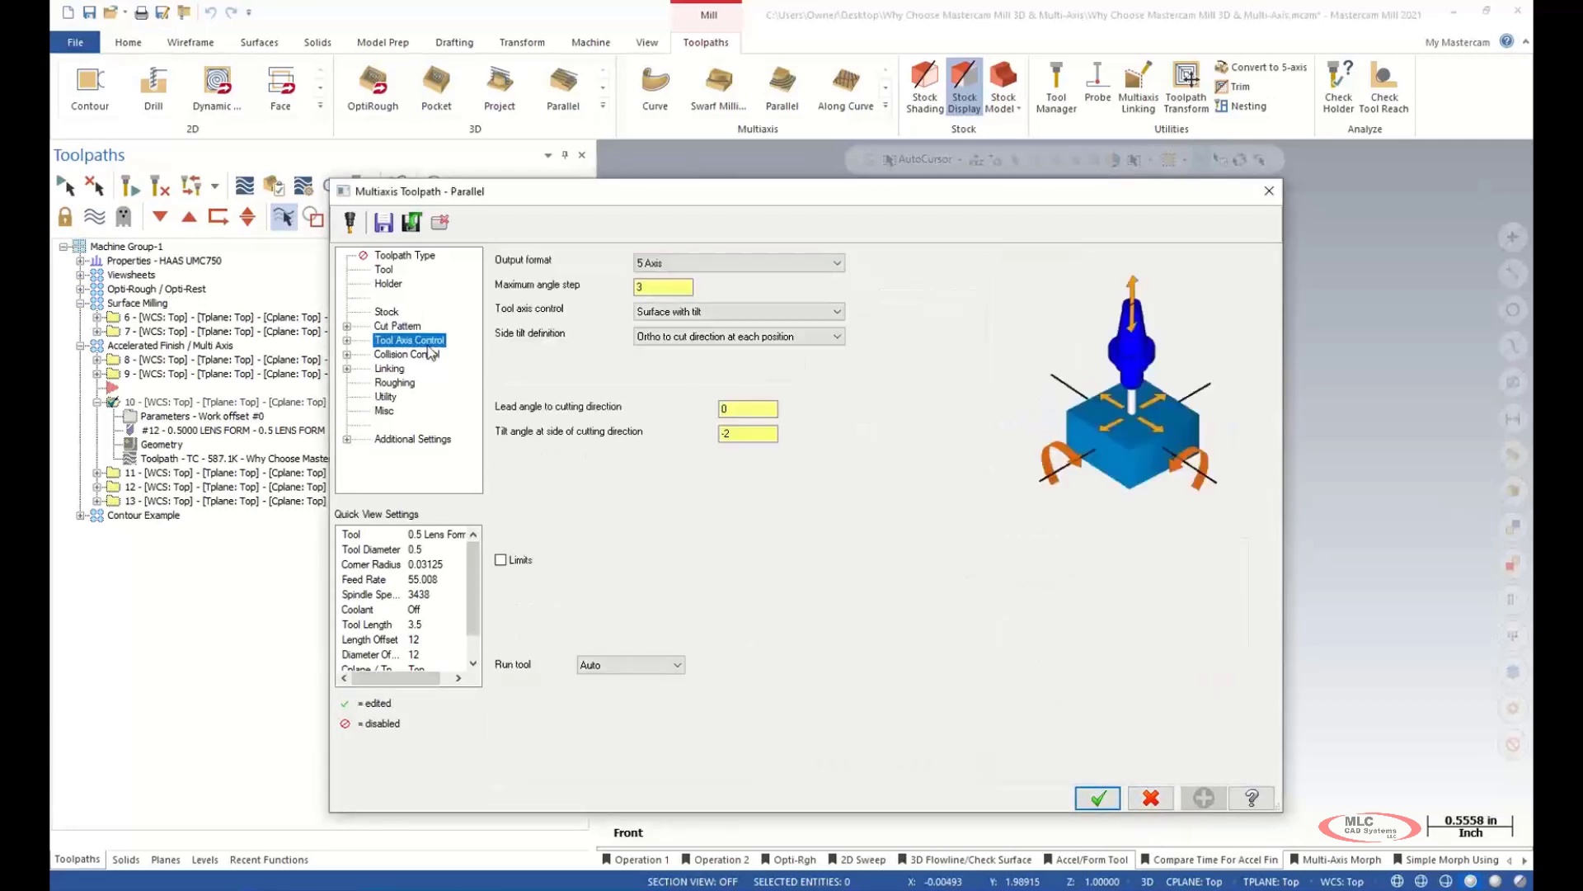
double_click(746, 434)
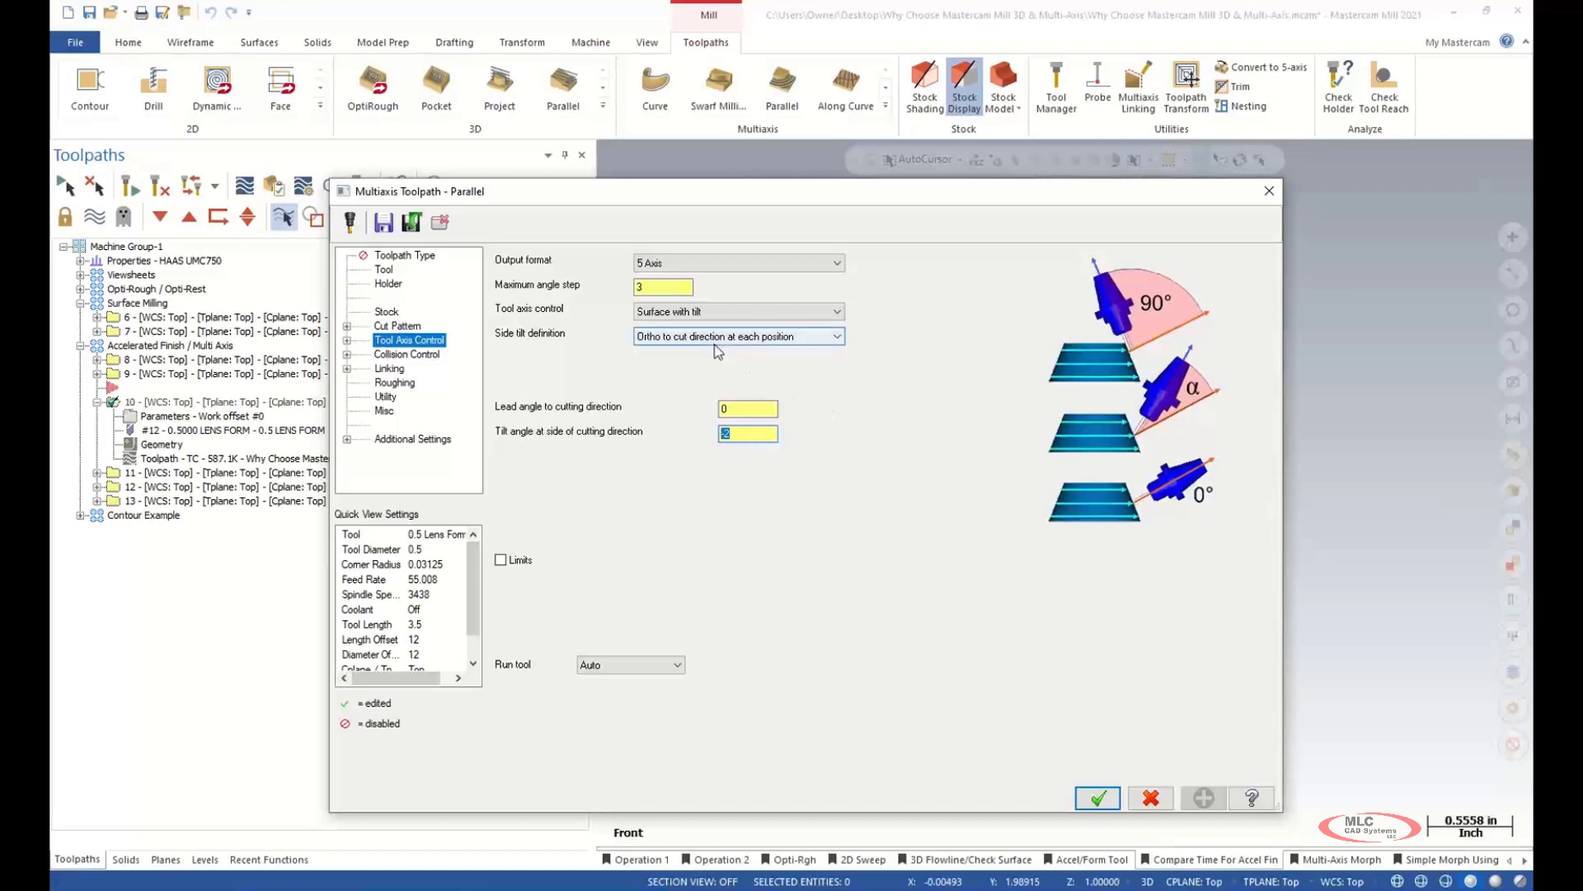
click(1106, 797)
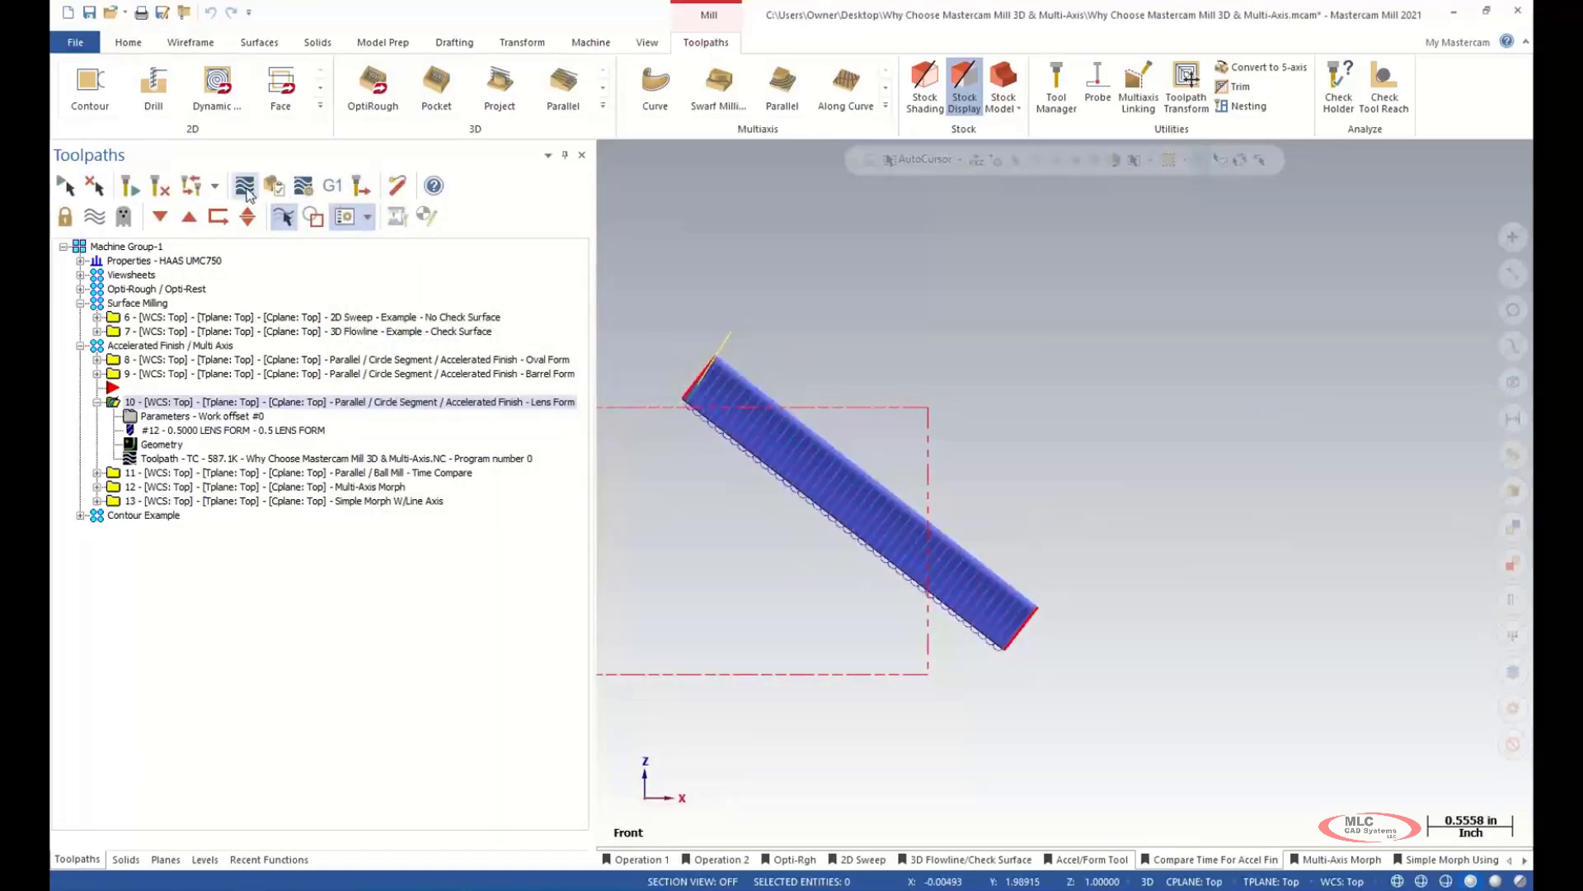
- Backplot the lens form operation, restart the playback from the beginning, and stop it after the first few passes
click(245, 188)
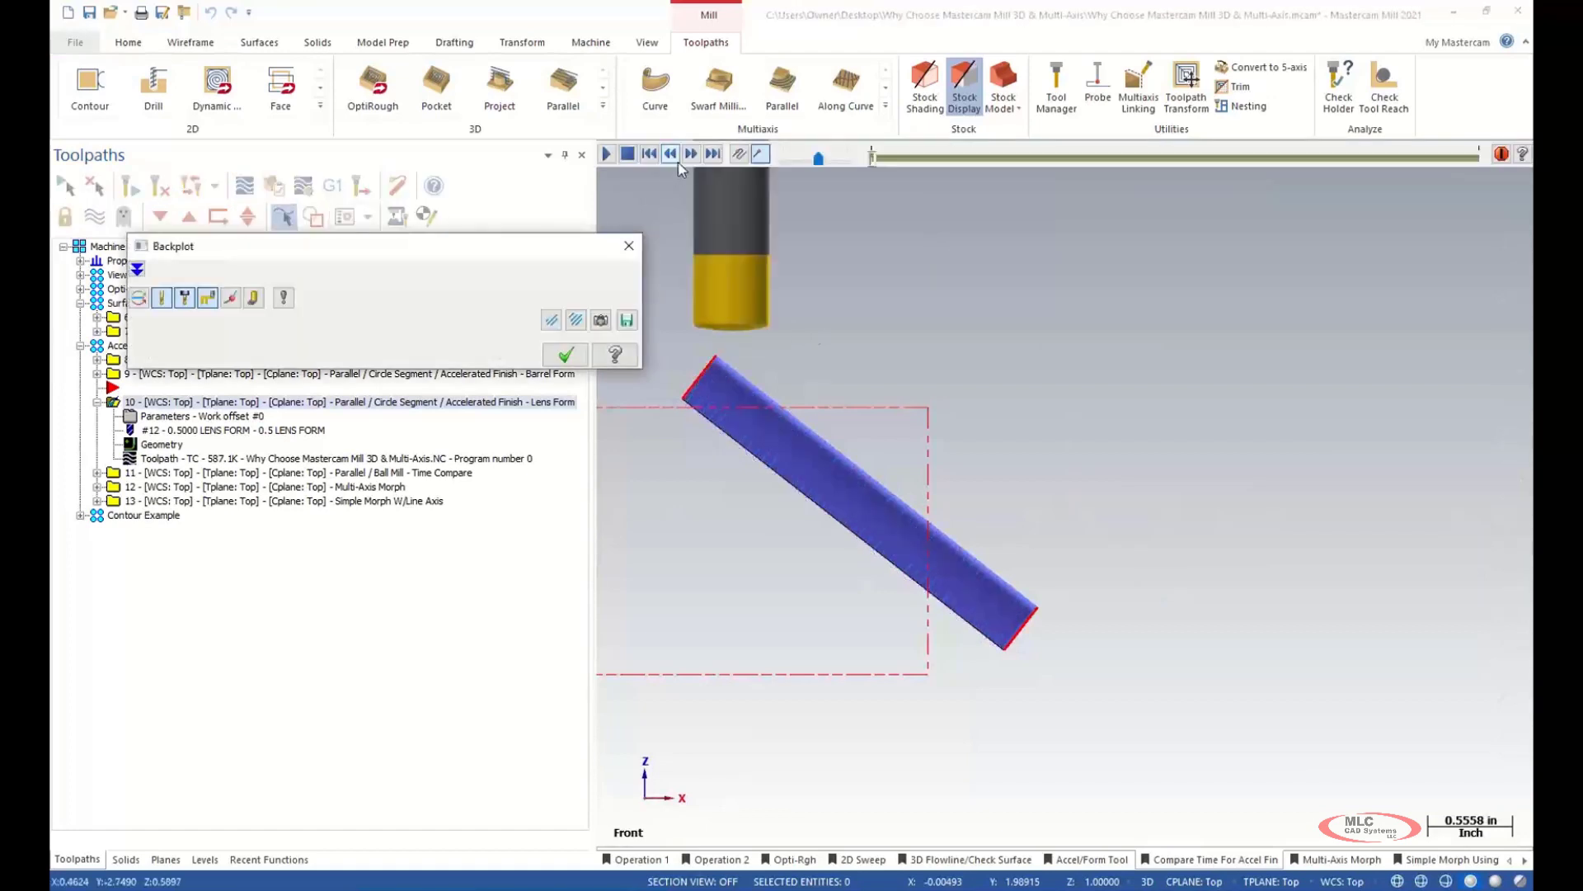
click(608, 155)
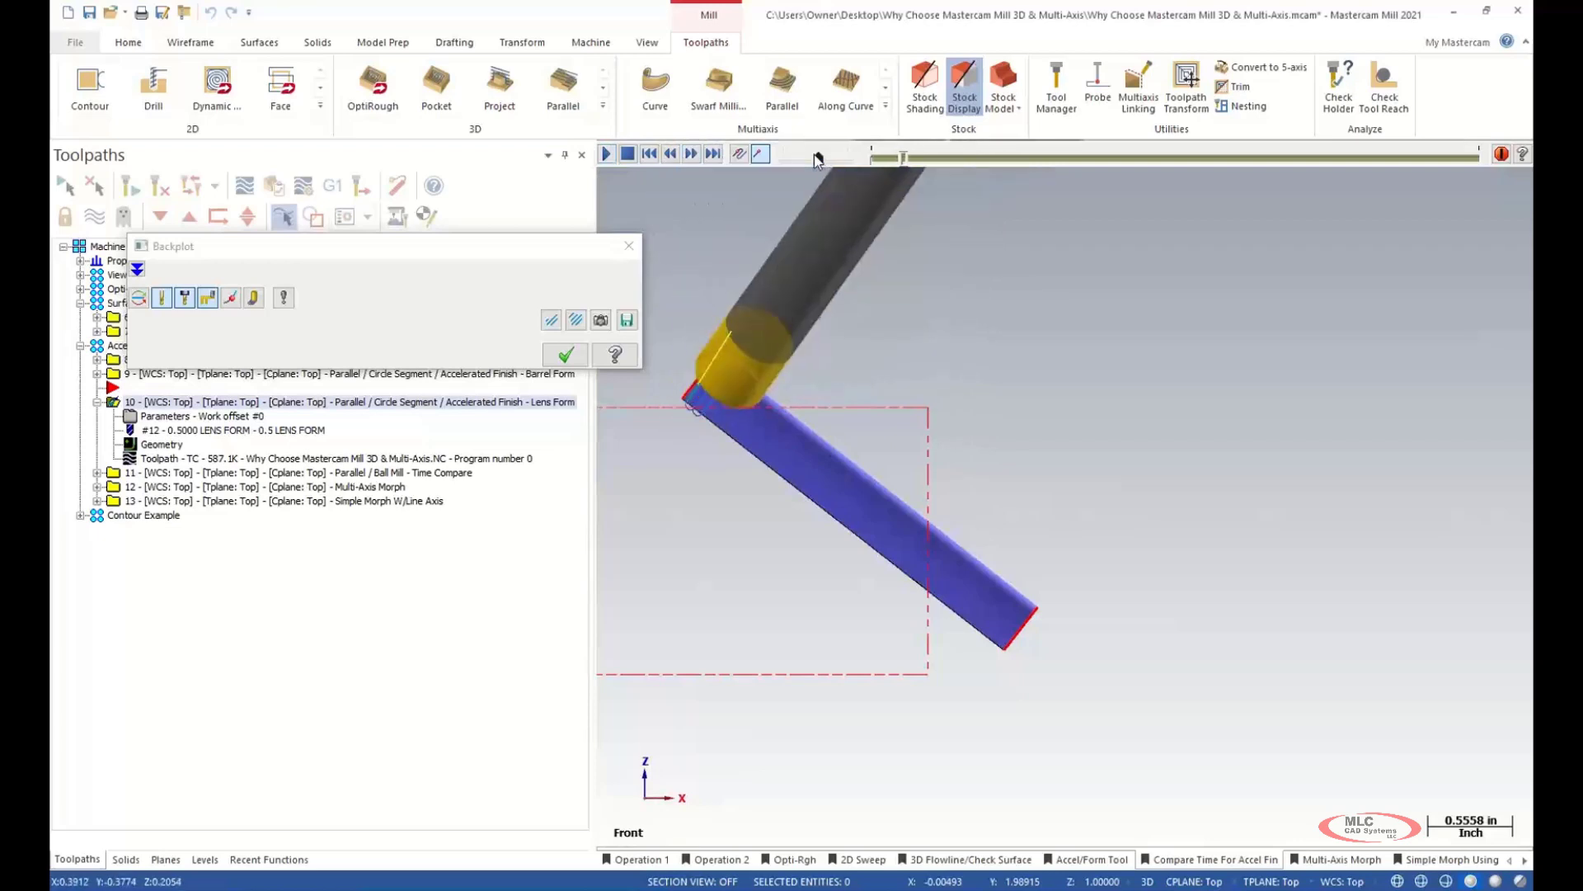
click(628, 156)
click(672, 158)
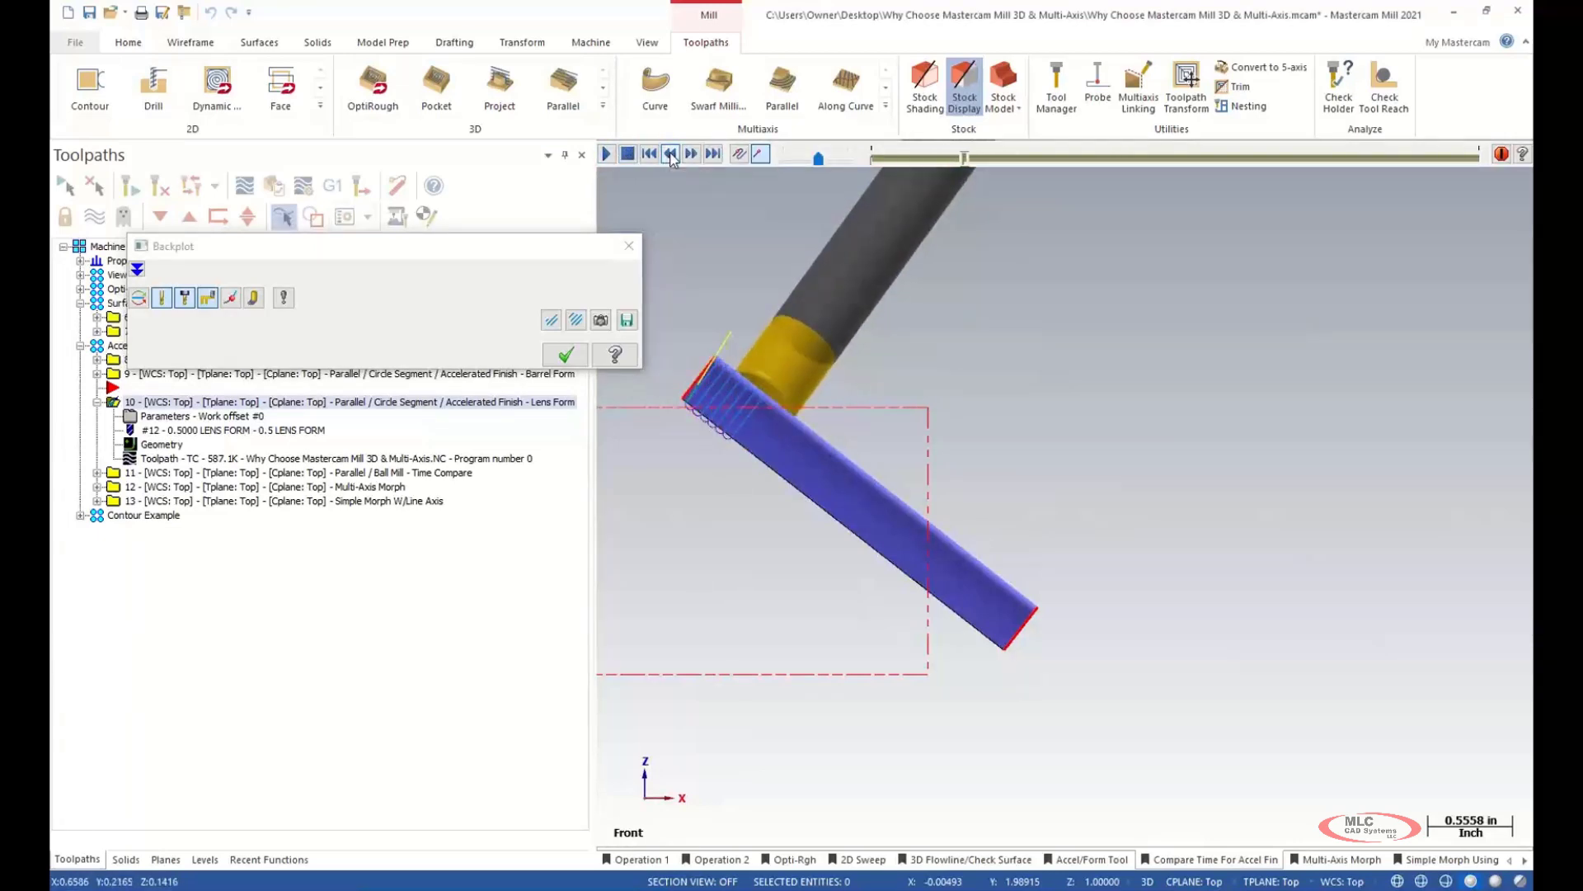
click(648, 154)
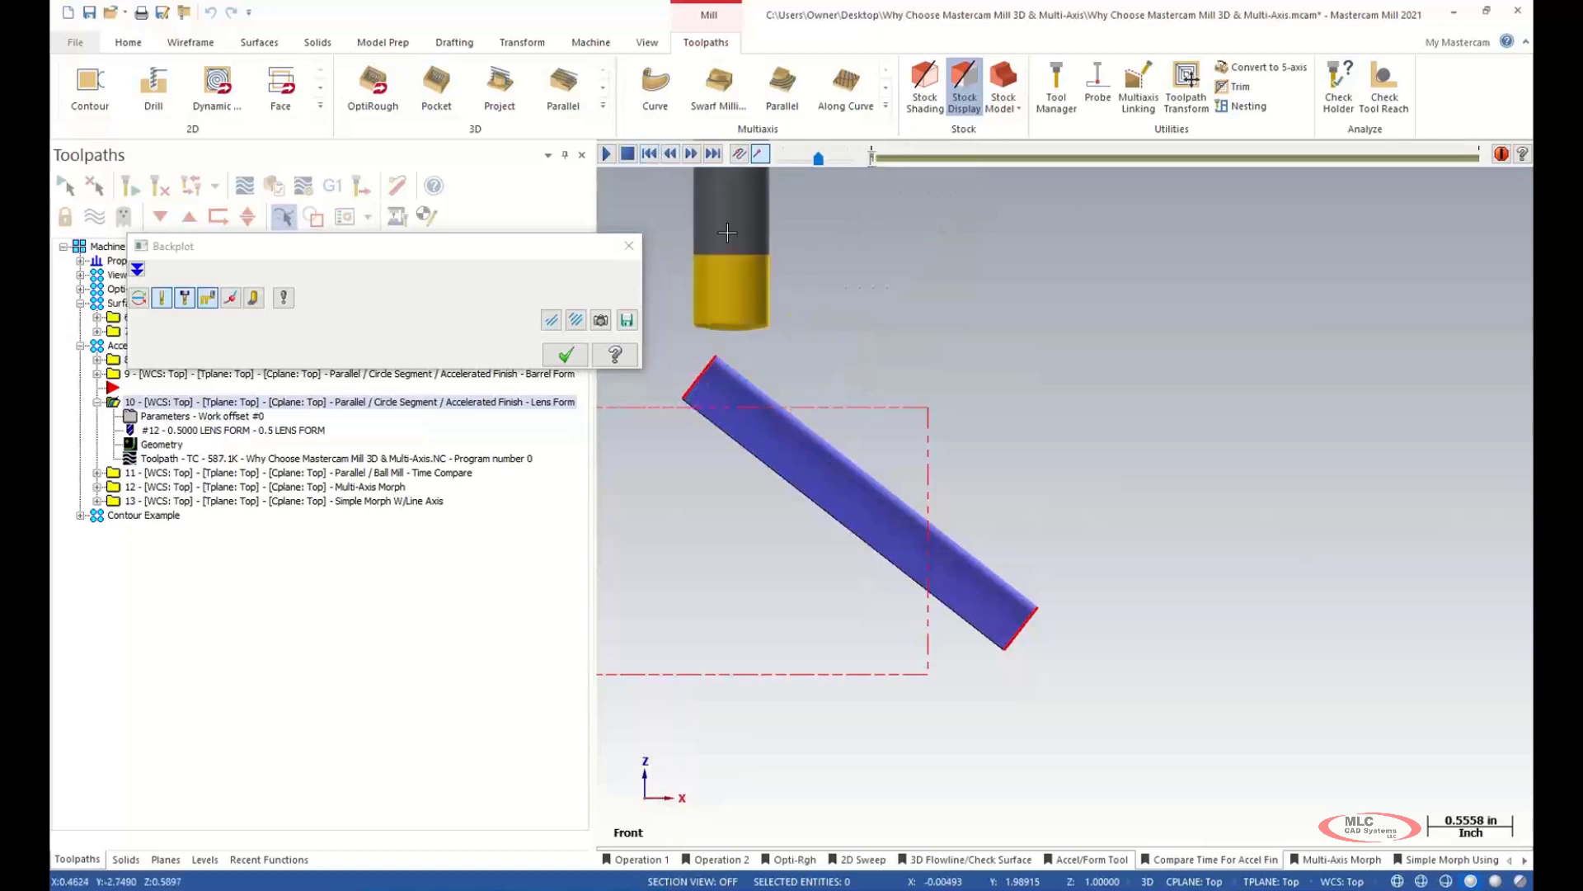
click(609, 155)
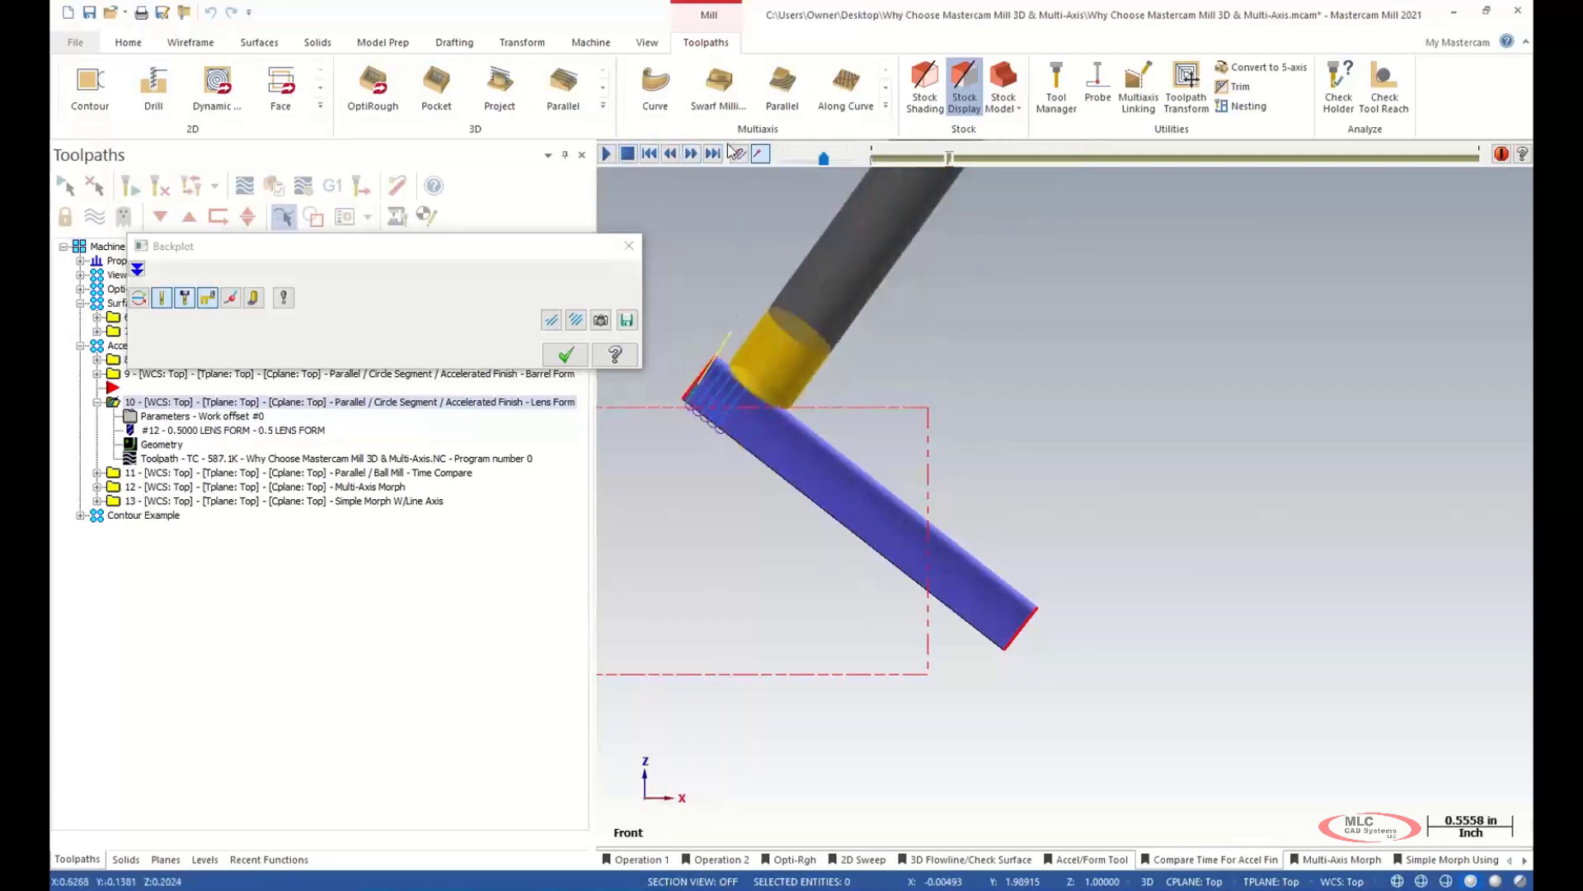
click(672, 155)
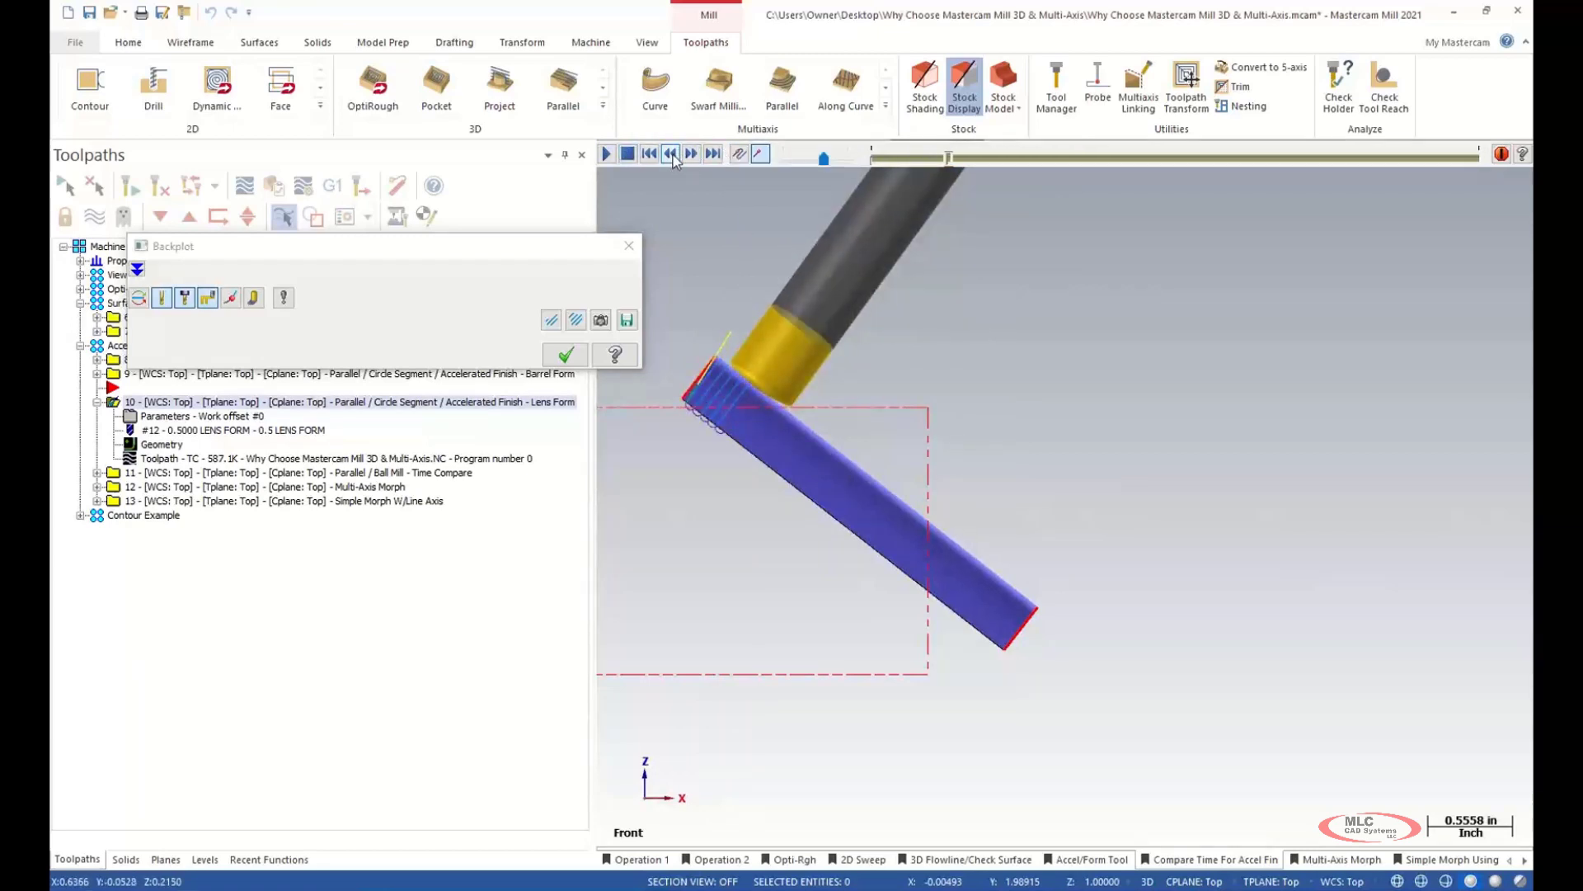
- Examine the lens tool's bottom contact with the angled surface up close, and close the backplot
scroll(729, 352, up, 8)
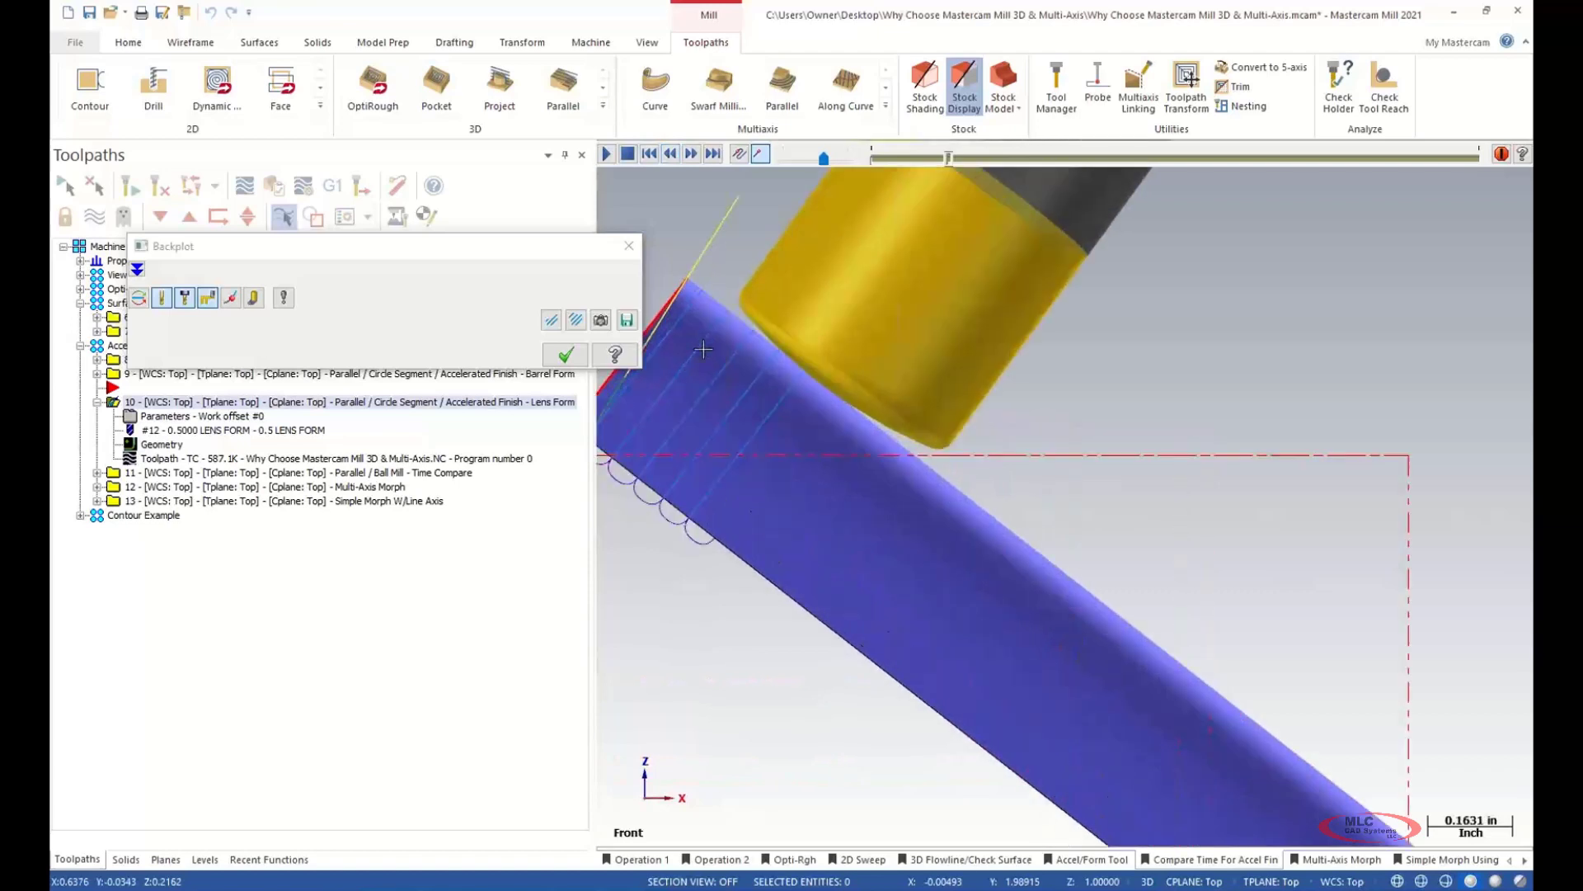
scroll(797, 388, up, 1)
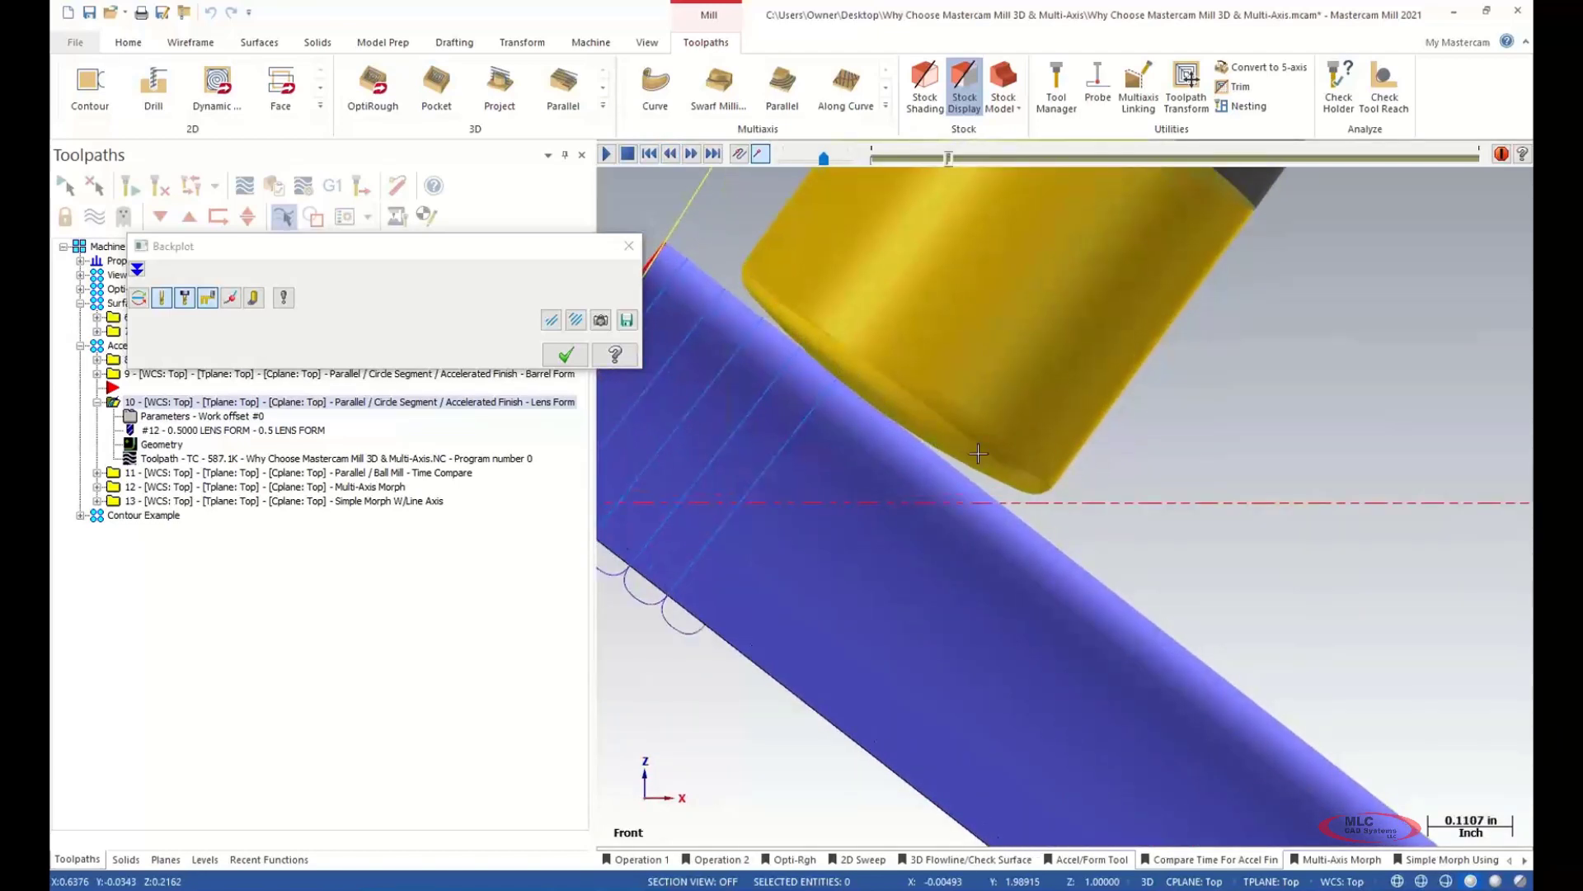
scroll(944, 382, down, 5)
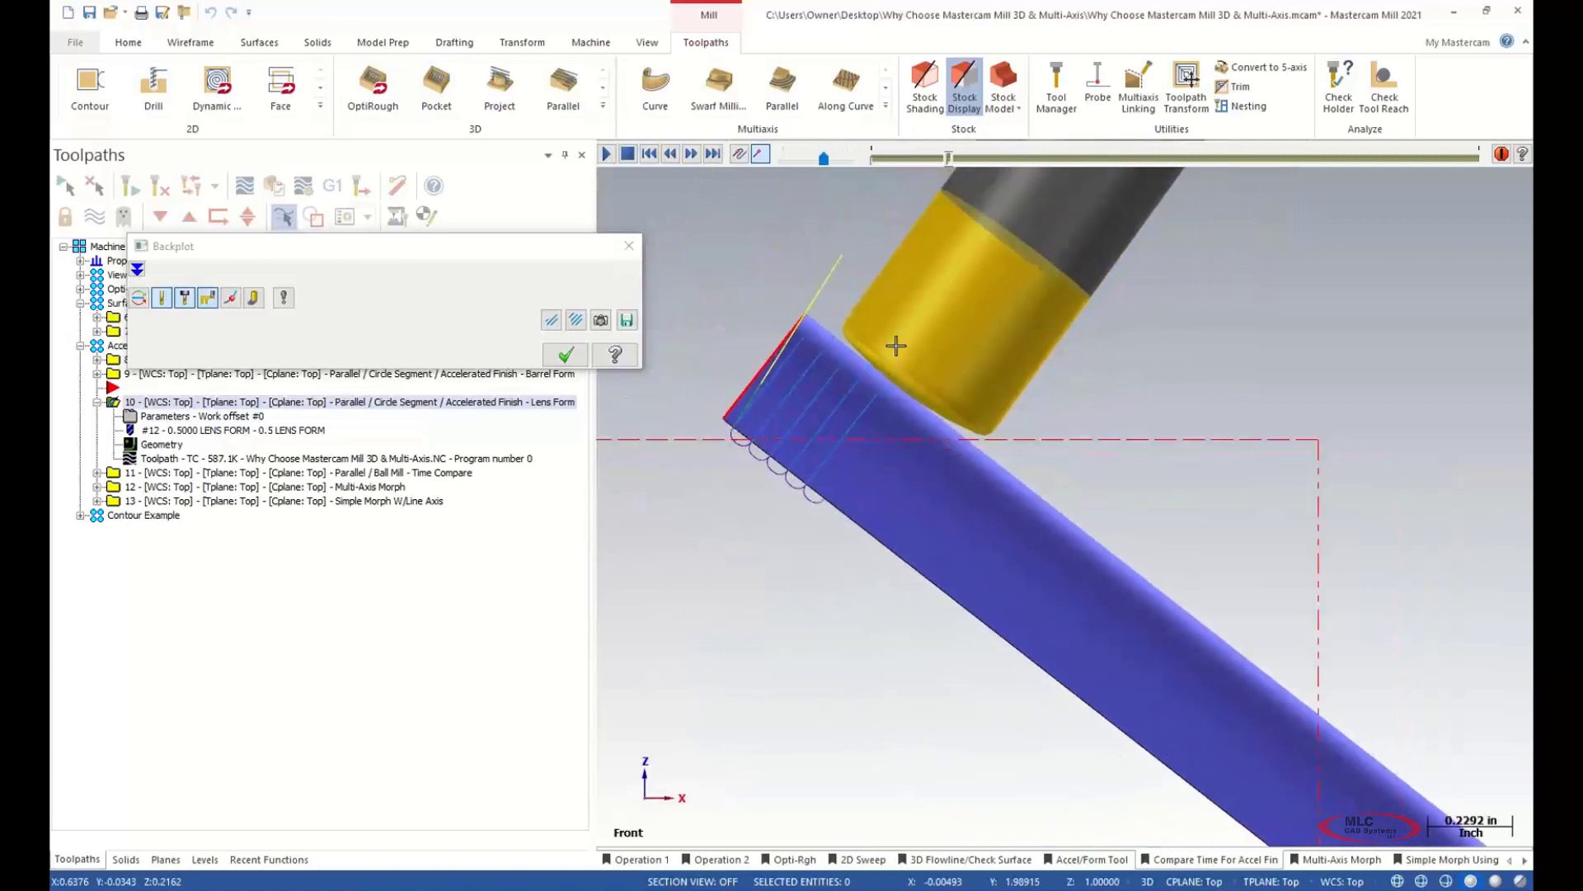
scroll(896, 346, down, 2)
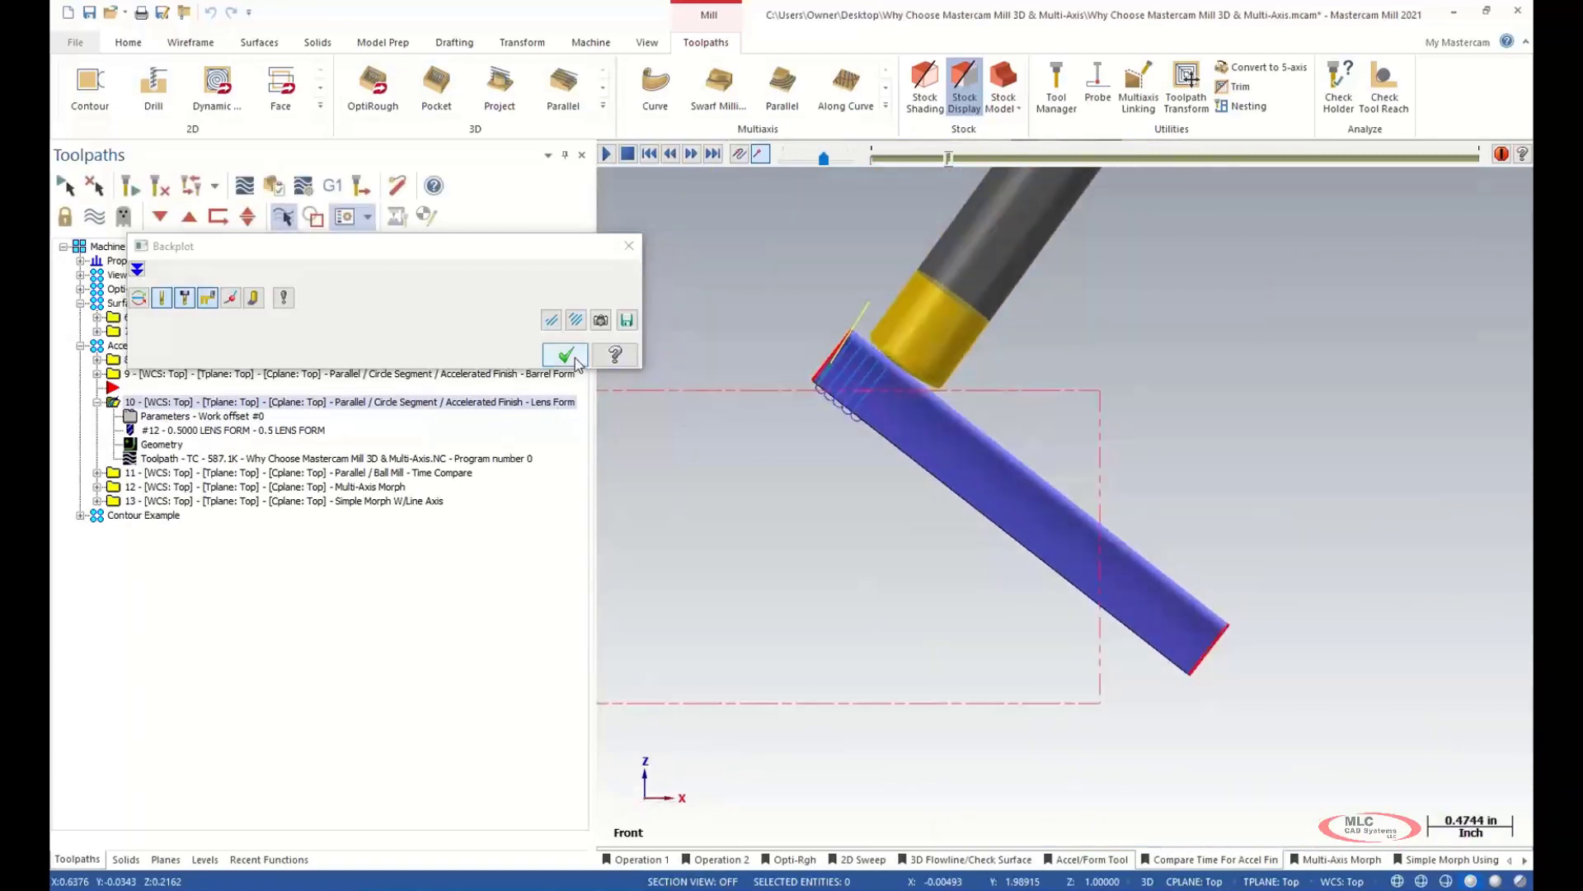
scroll(707, 567, down, 1)
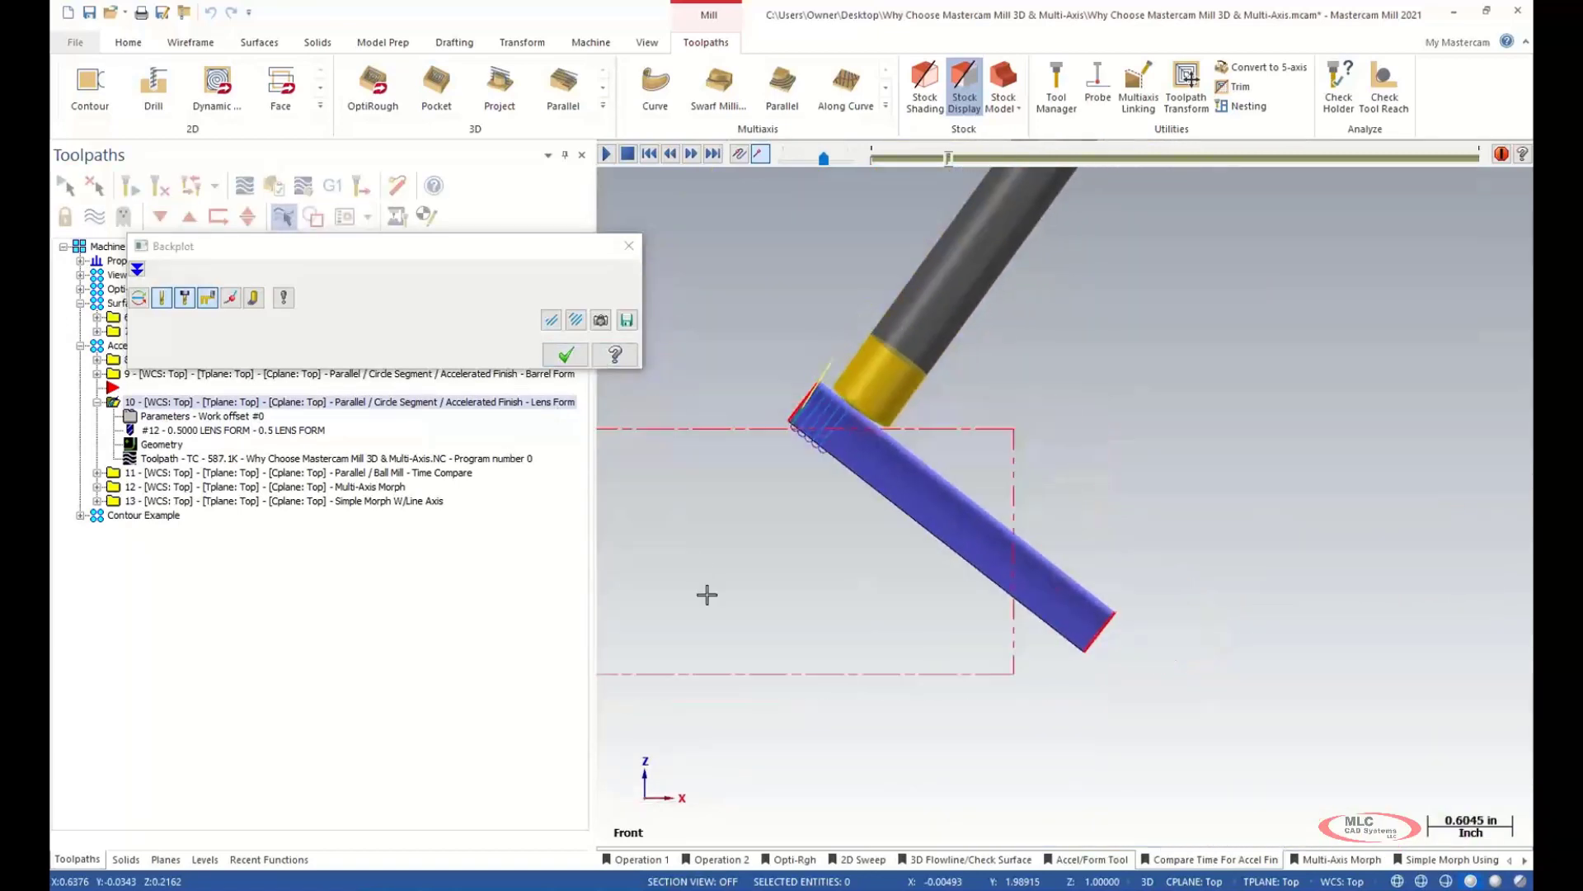
click(555, 375)
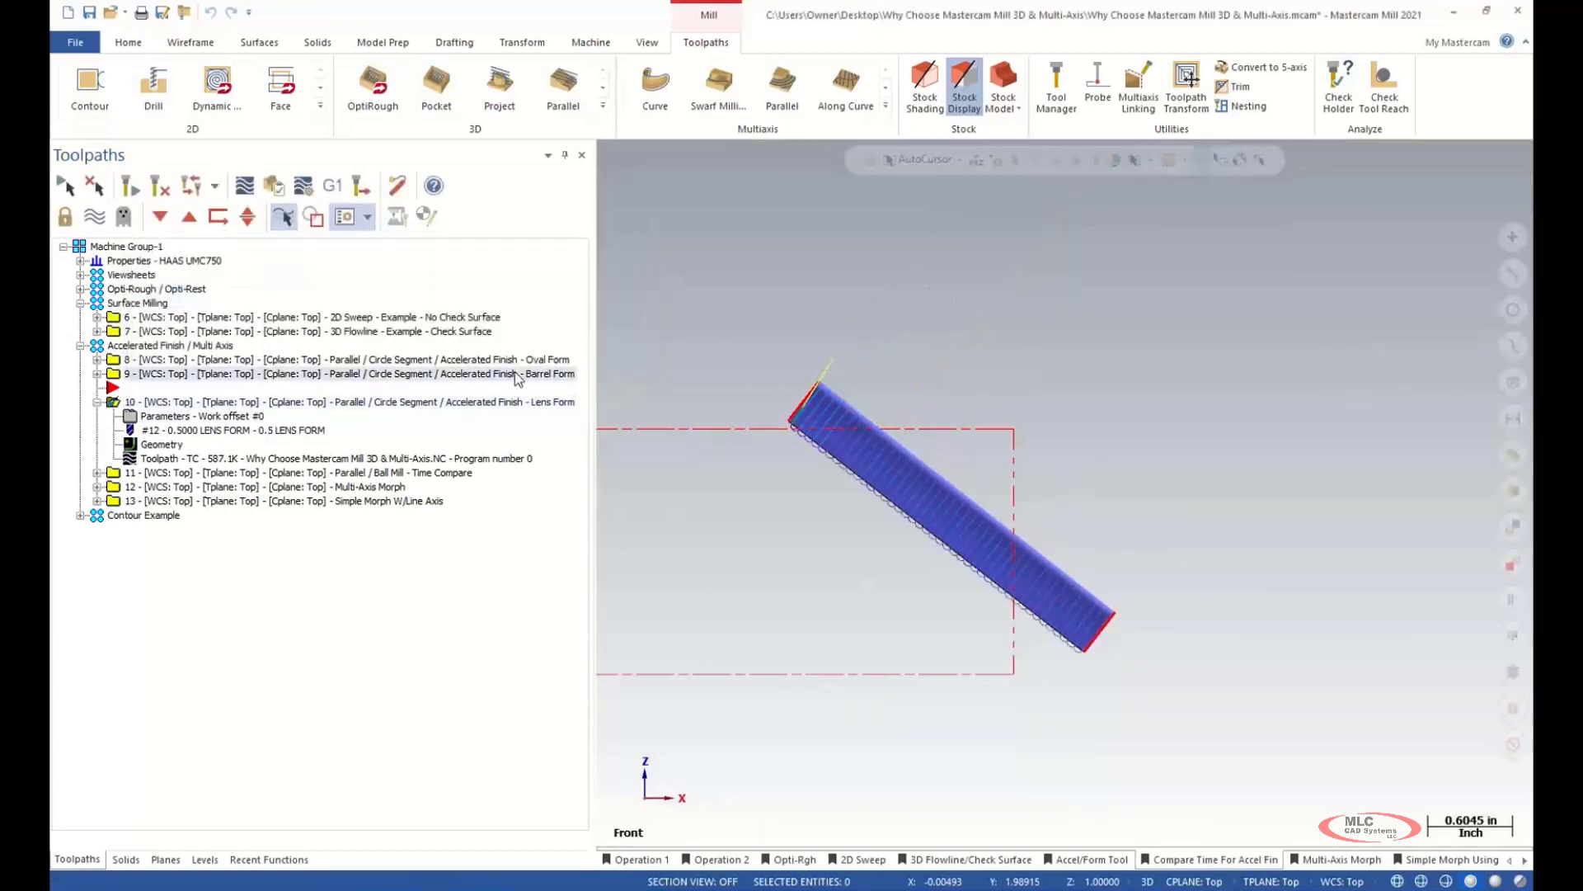
- Collapse the lens form operation, and select and expand the Parallel / Ball Mill - Time Compare operation
click(536, 404)
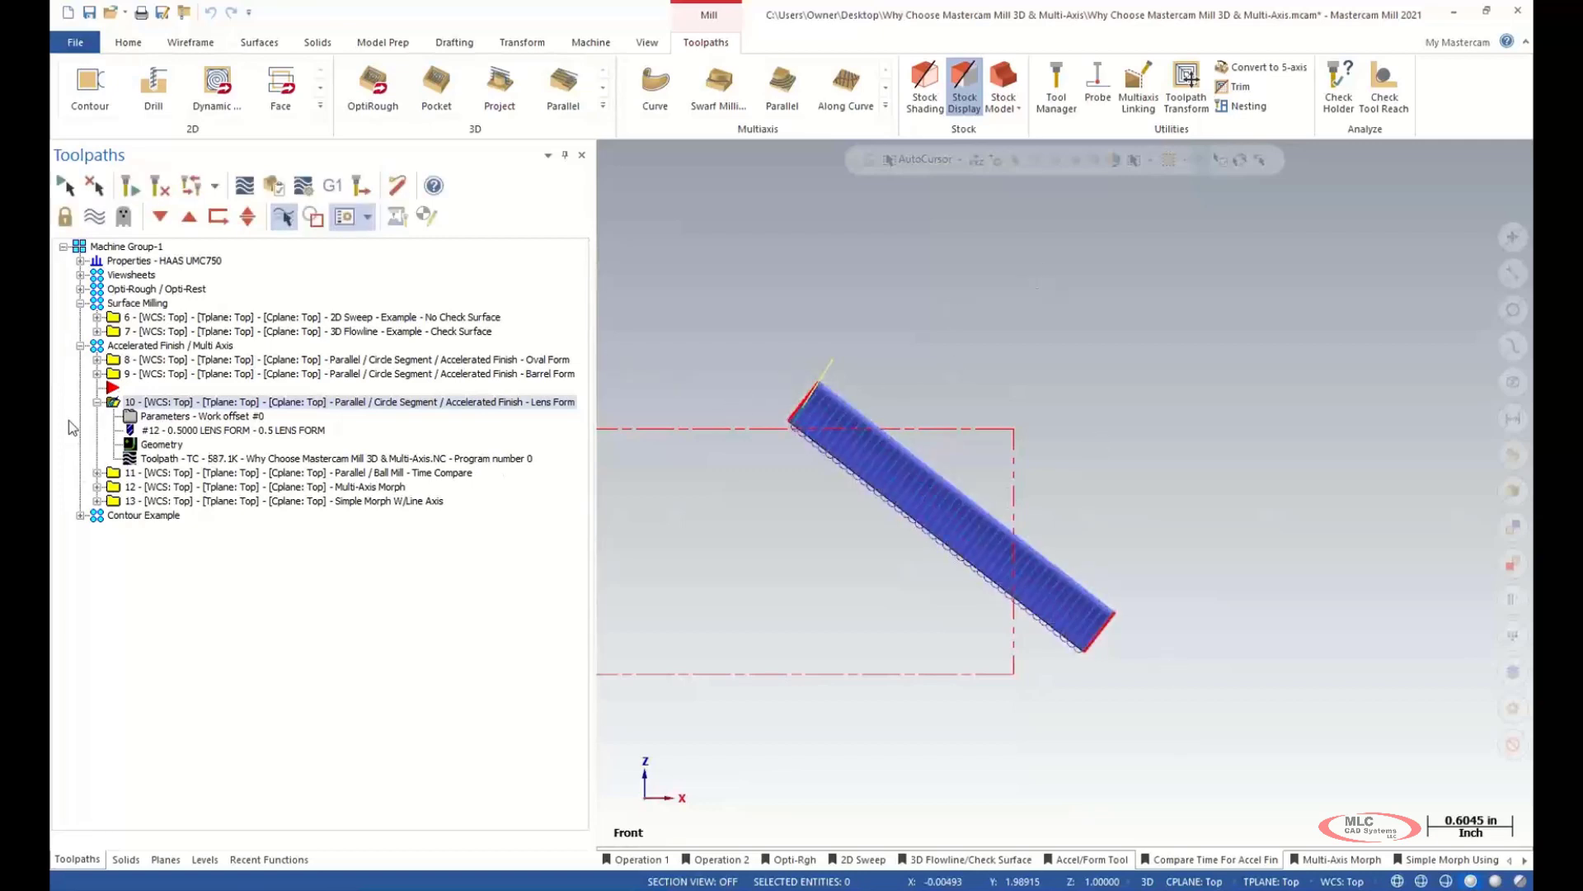
click(96, 403)
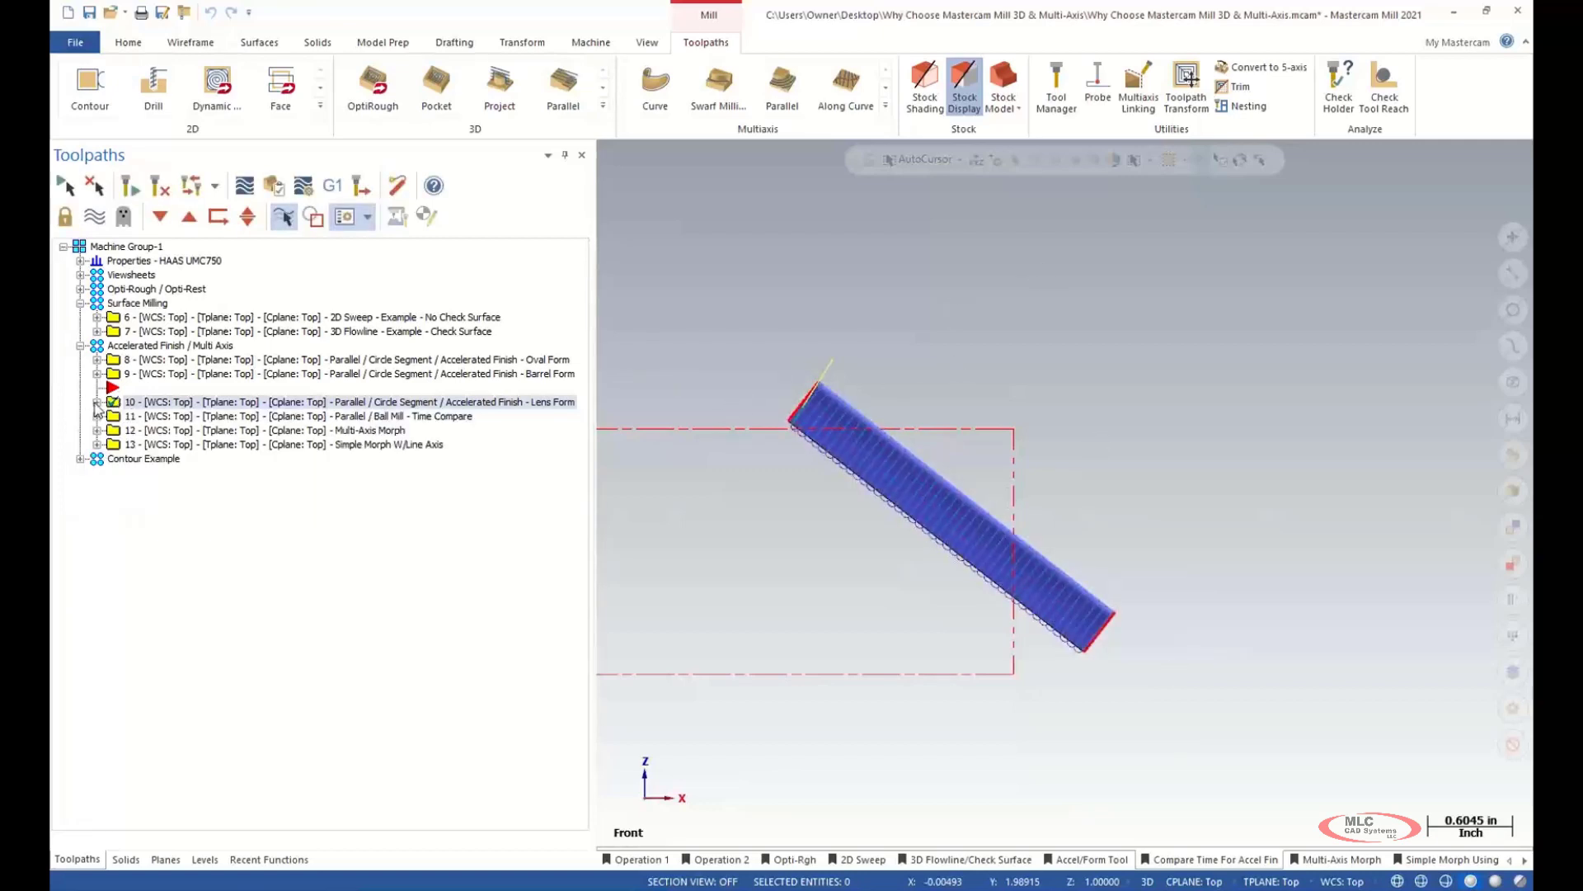
click(366, 417)
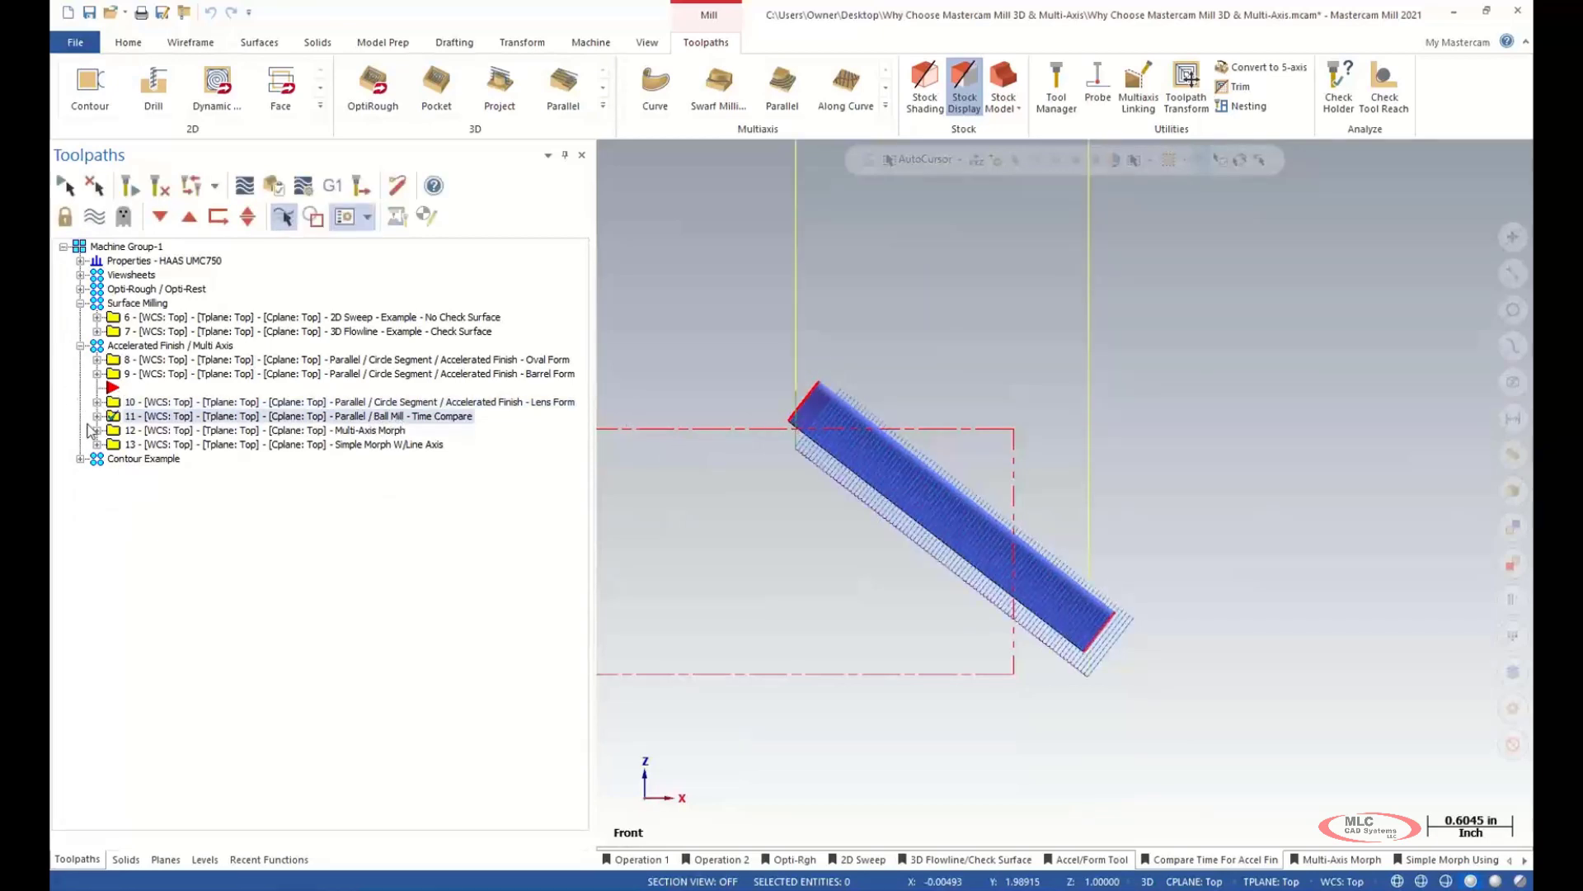
click(96, 417)
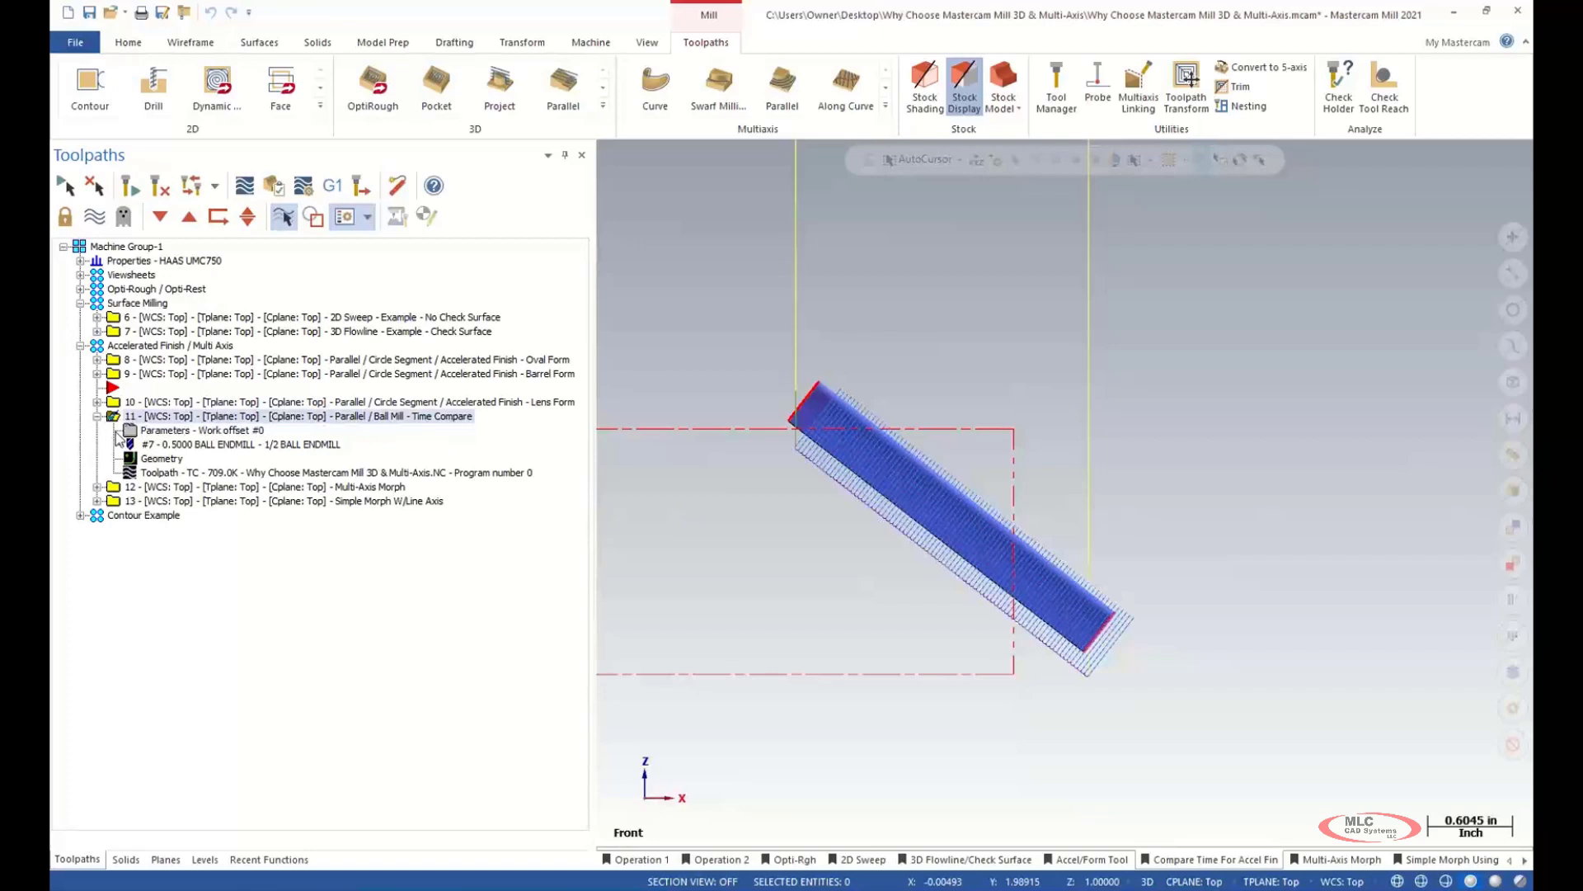
- Open the ball mill Parallel operation's parameters and inspect the two curve chains that its cut pattern runs parallel to
click(248, 432)
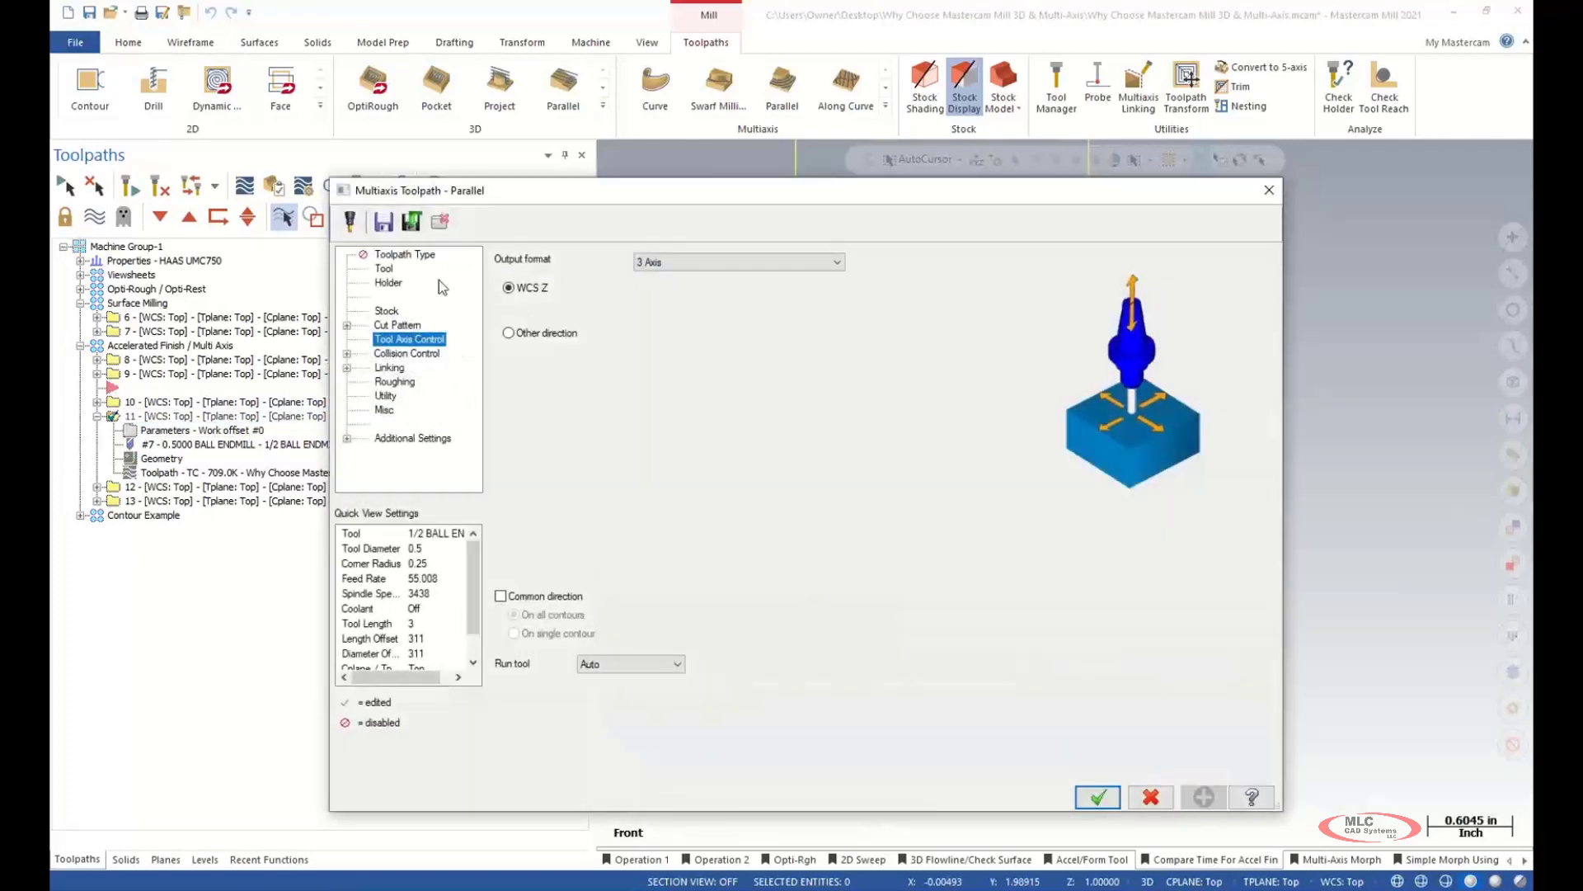
click(395, 326)
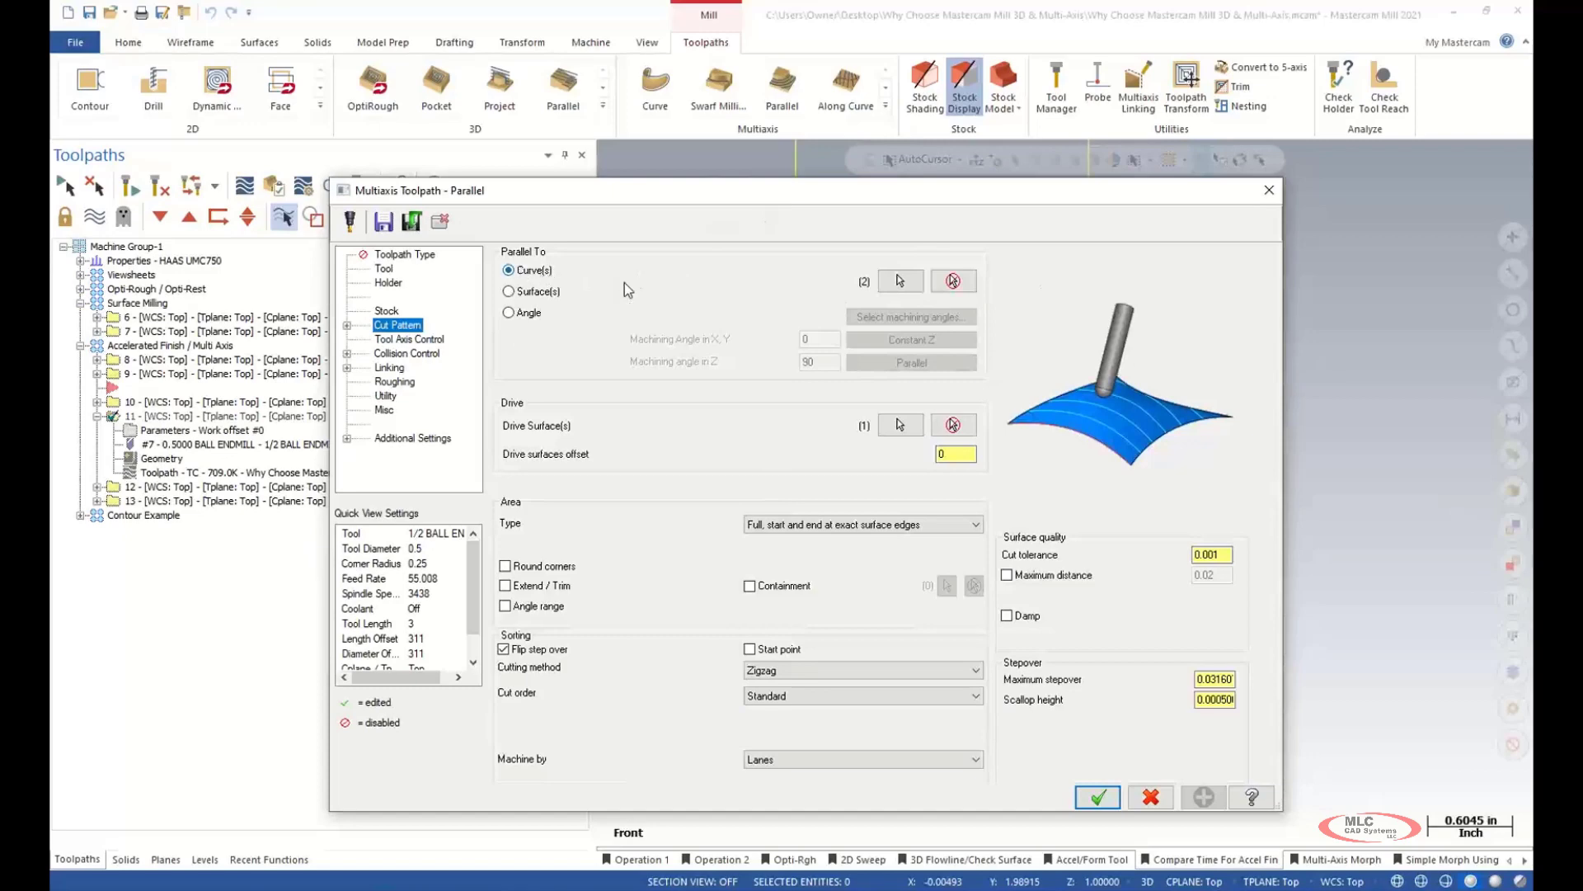
click(900, 281)
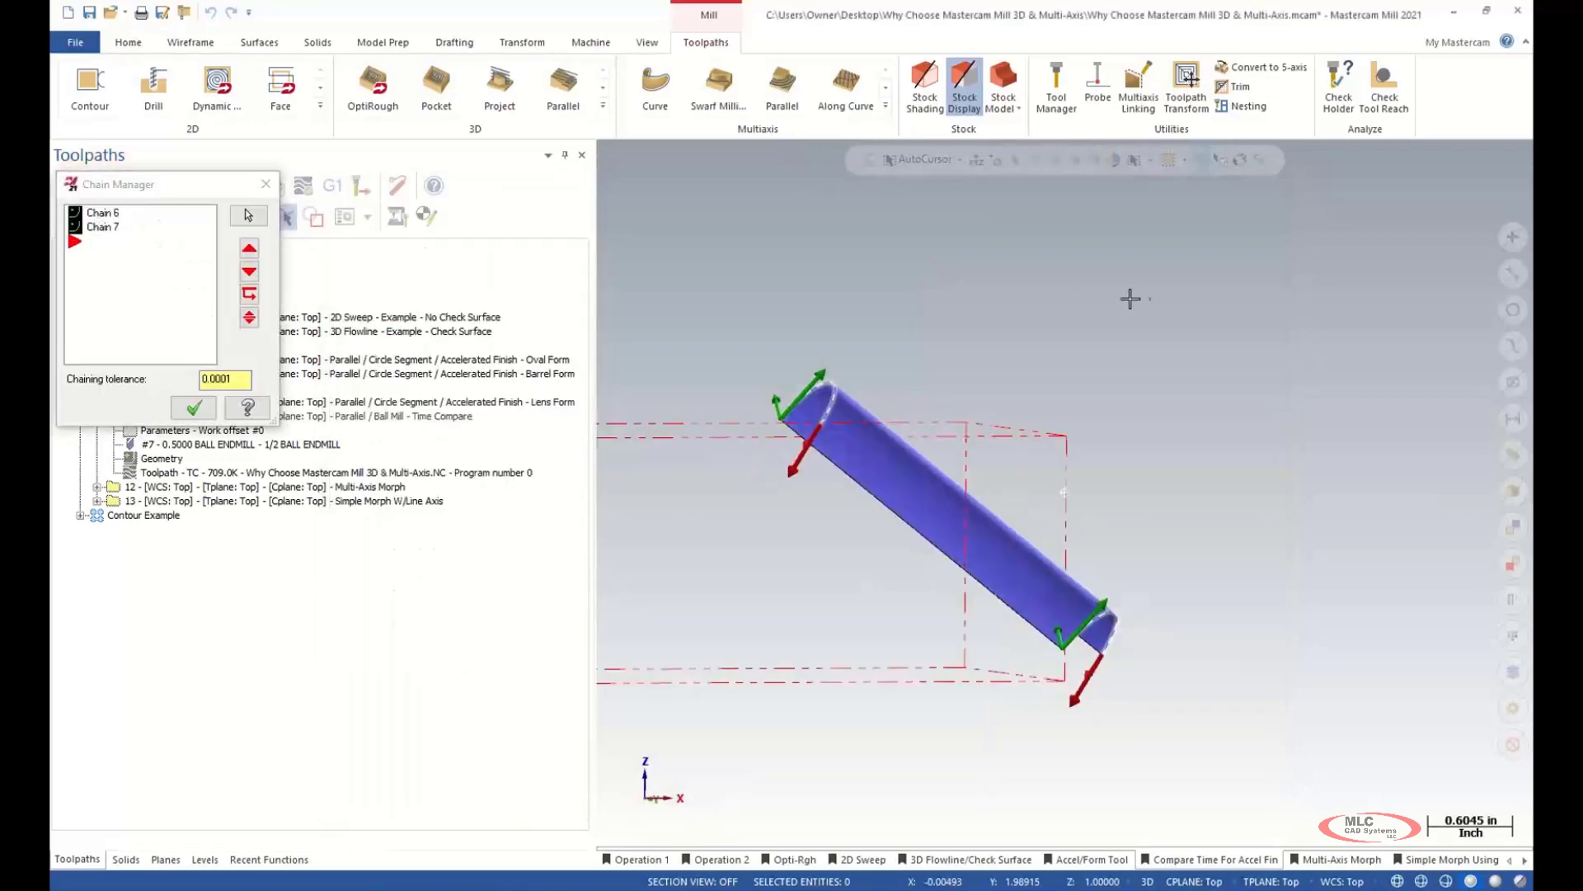
middle_drag(1129, 299, 1089, 478)
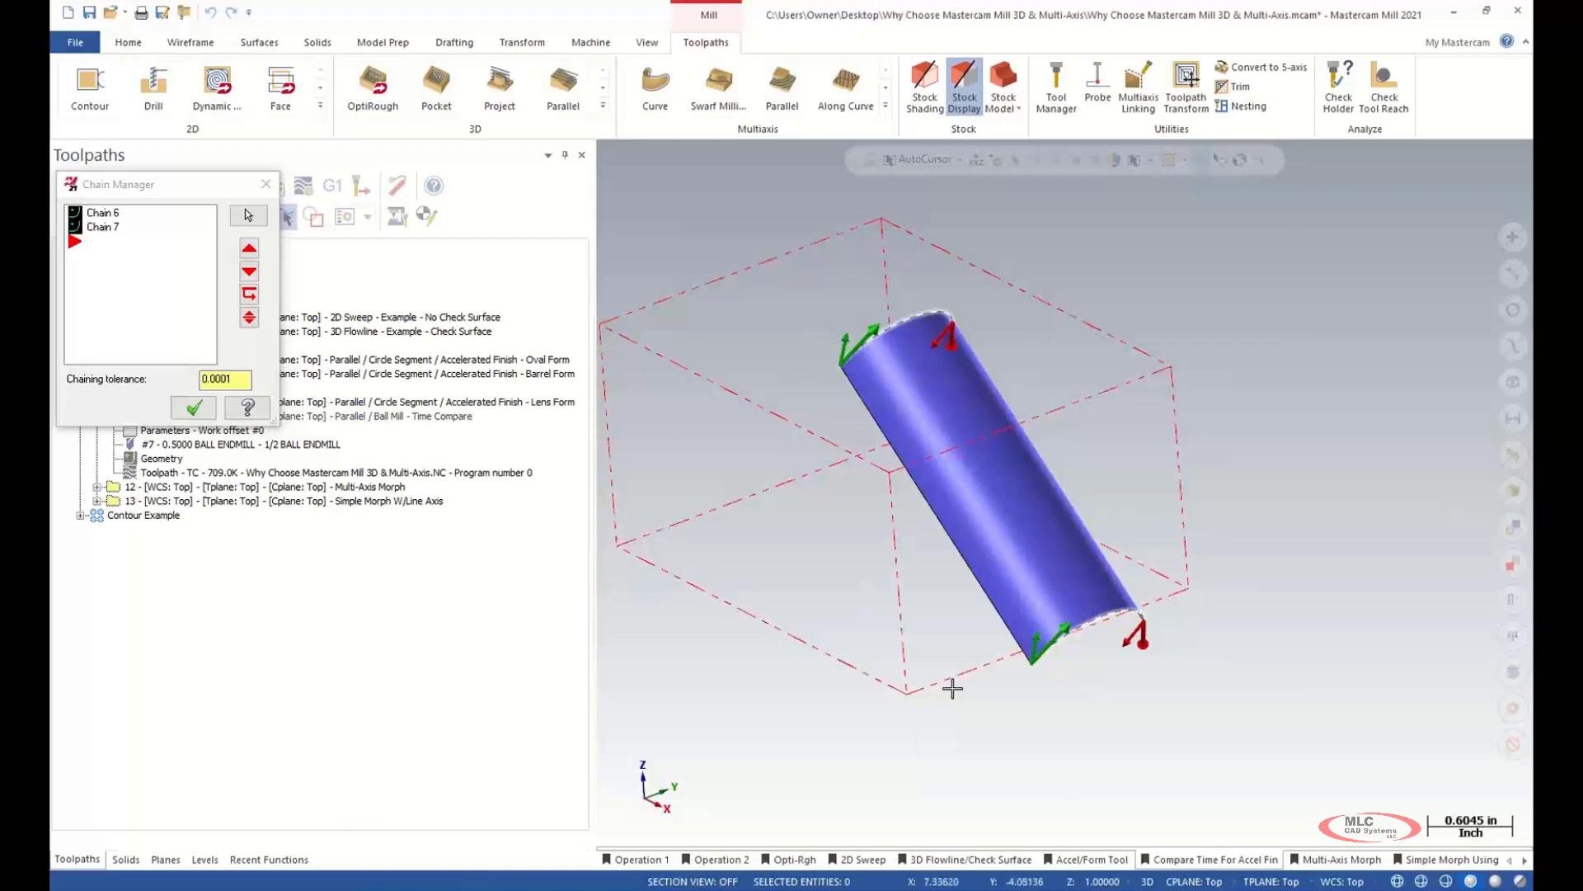
click(193, 407)
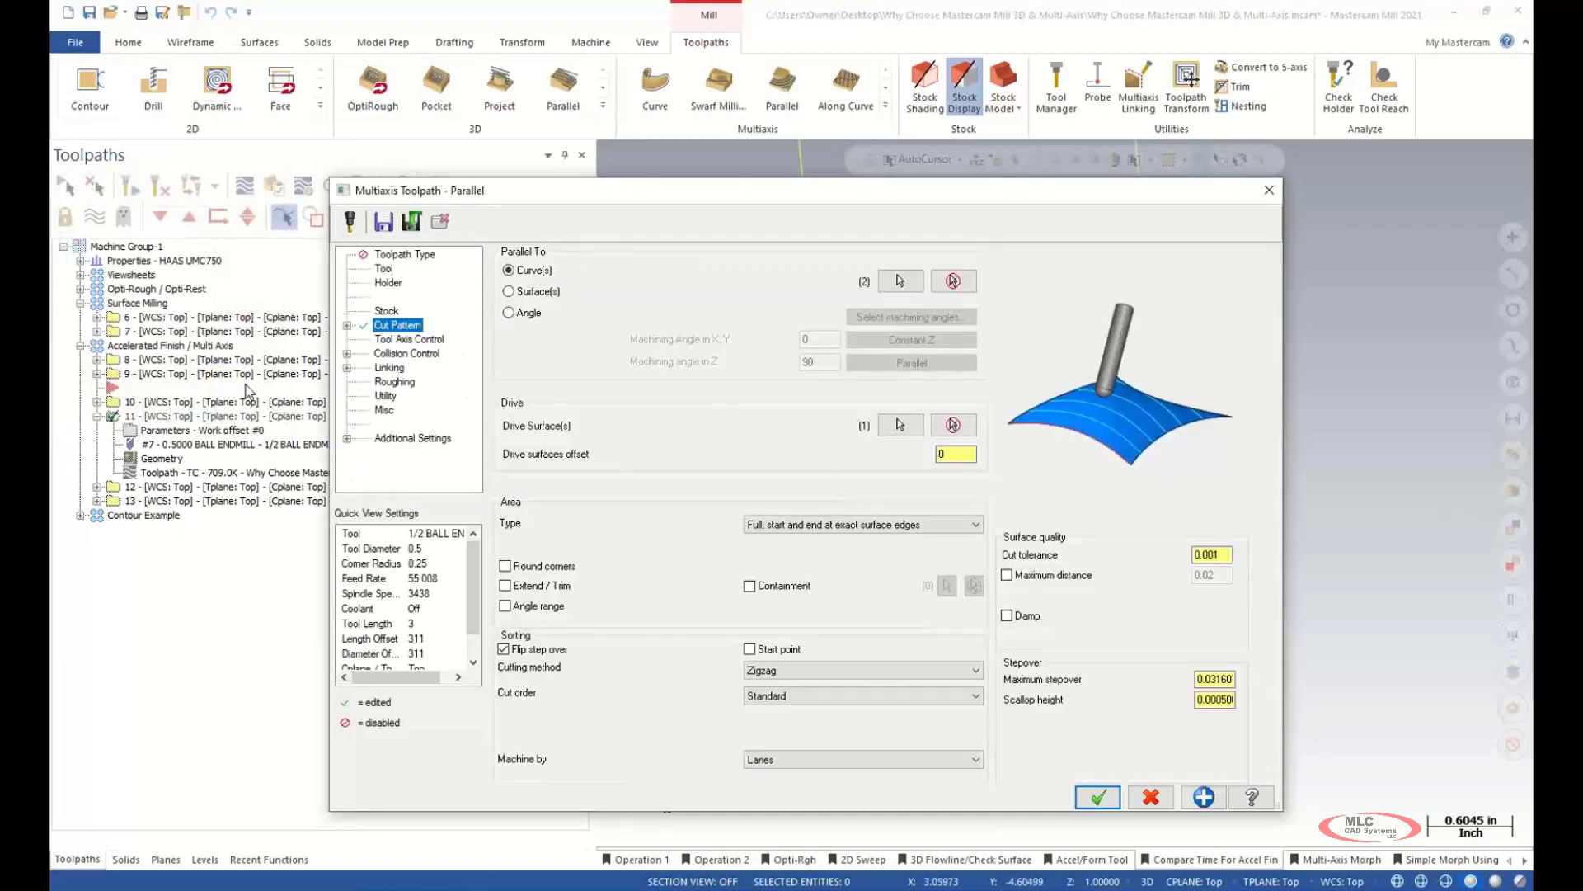
- Review the ball mill operation's drive surface selection and the scallop height in its cut pattern
click(901, 425)
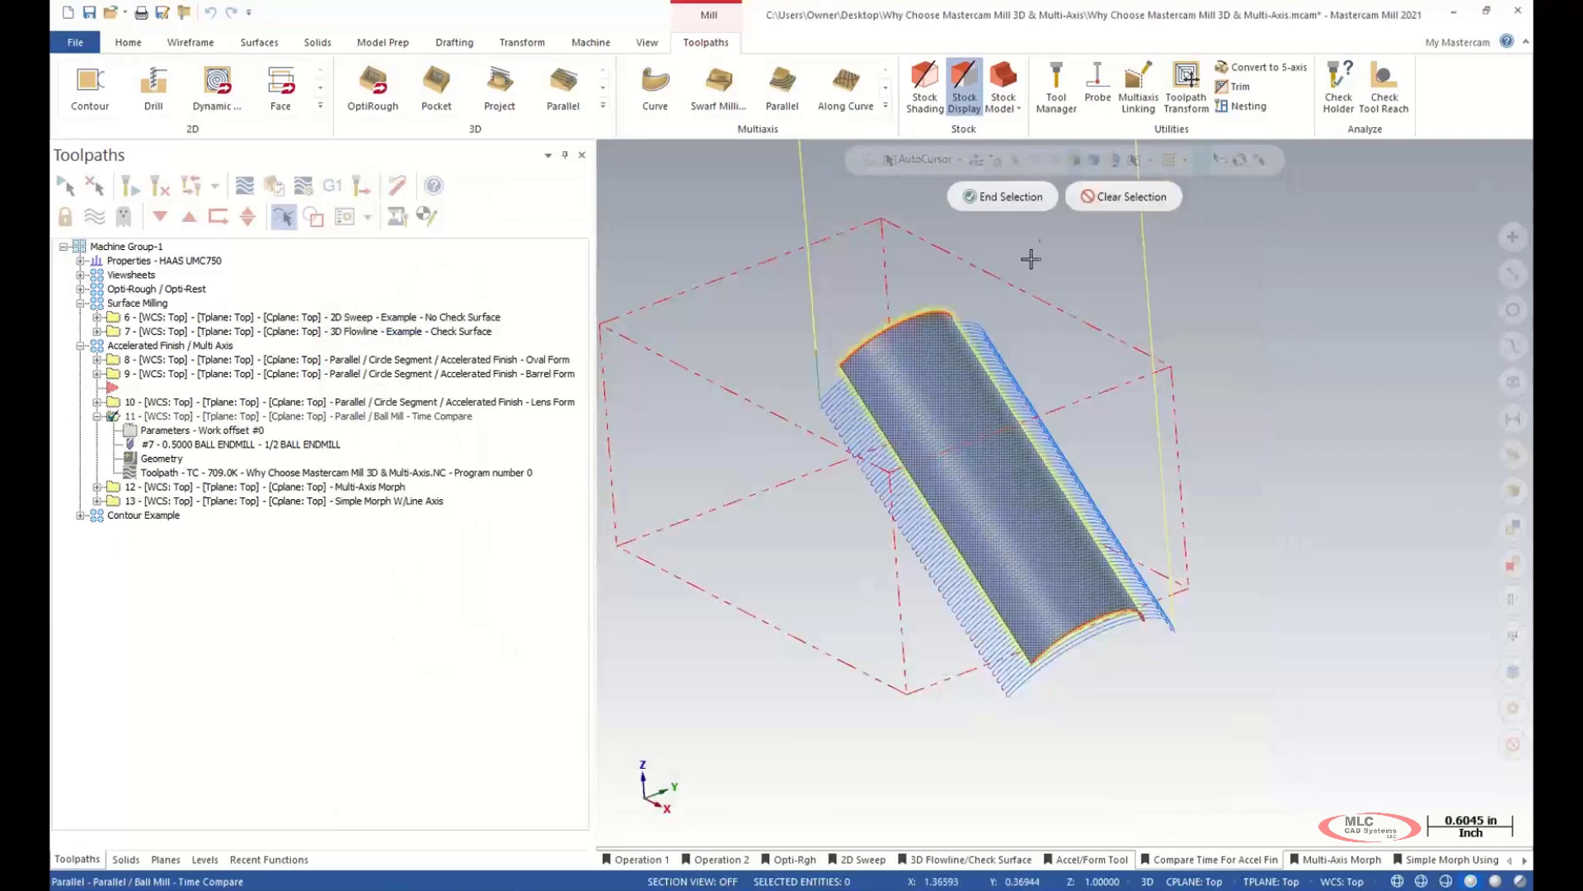
click(1020, 198)
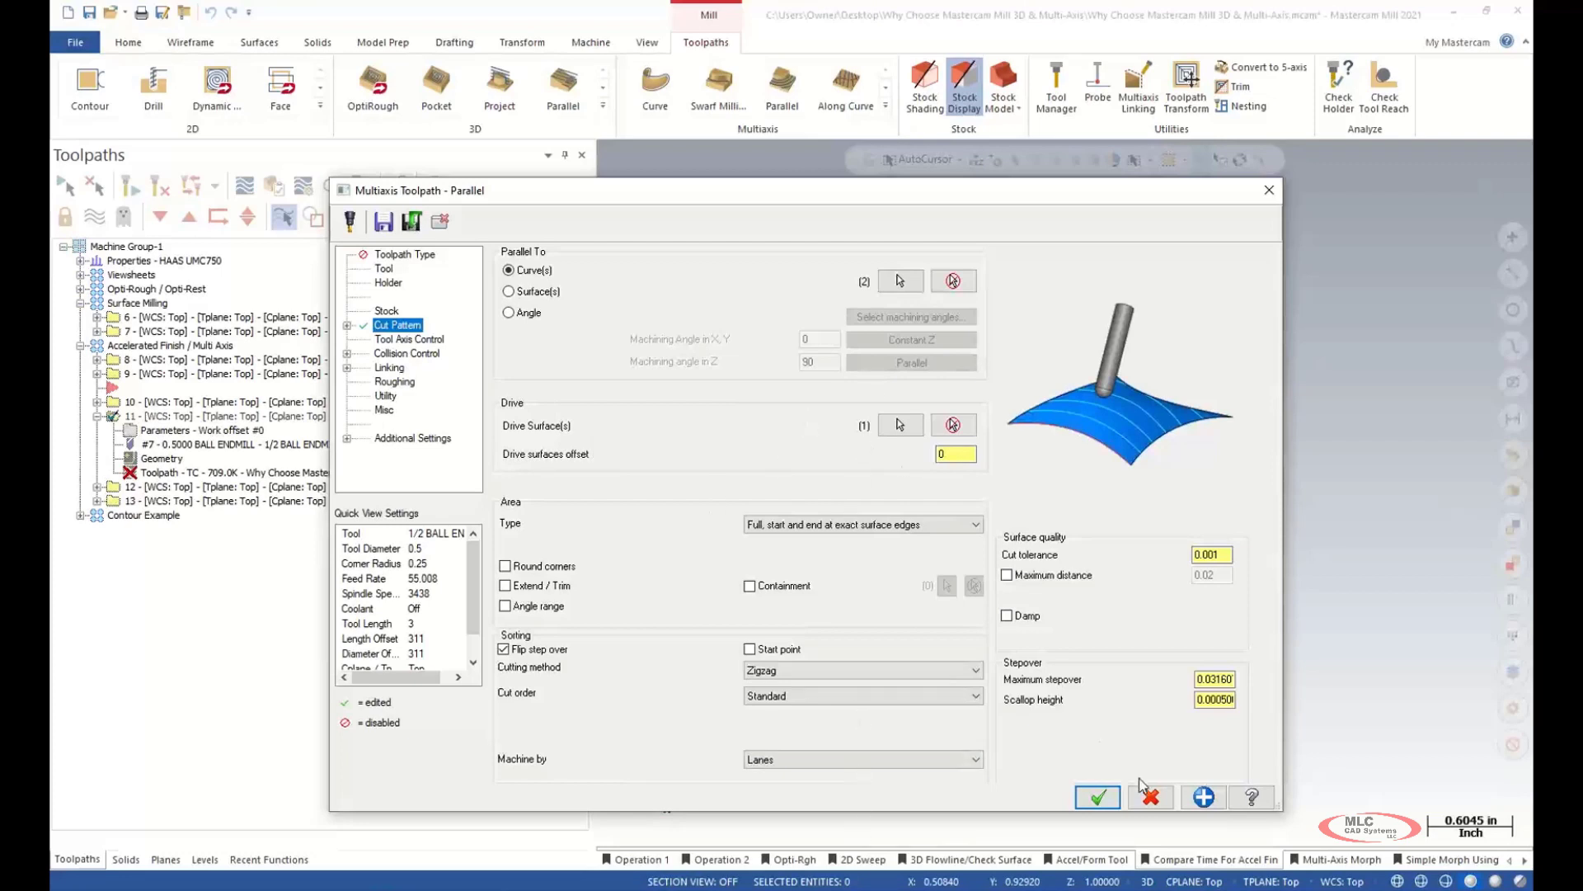
click(1223, 699)
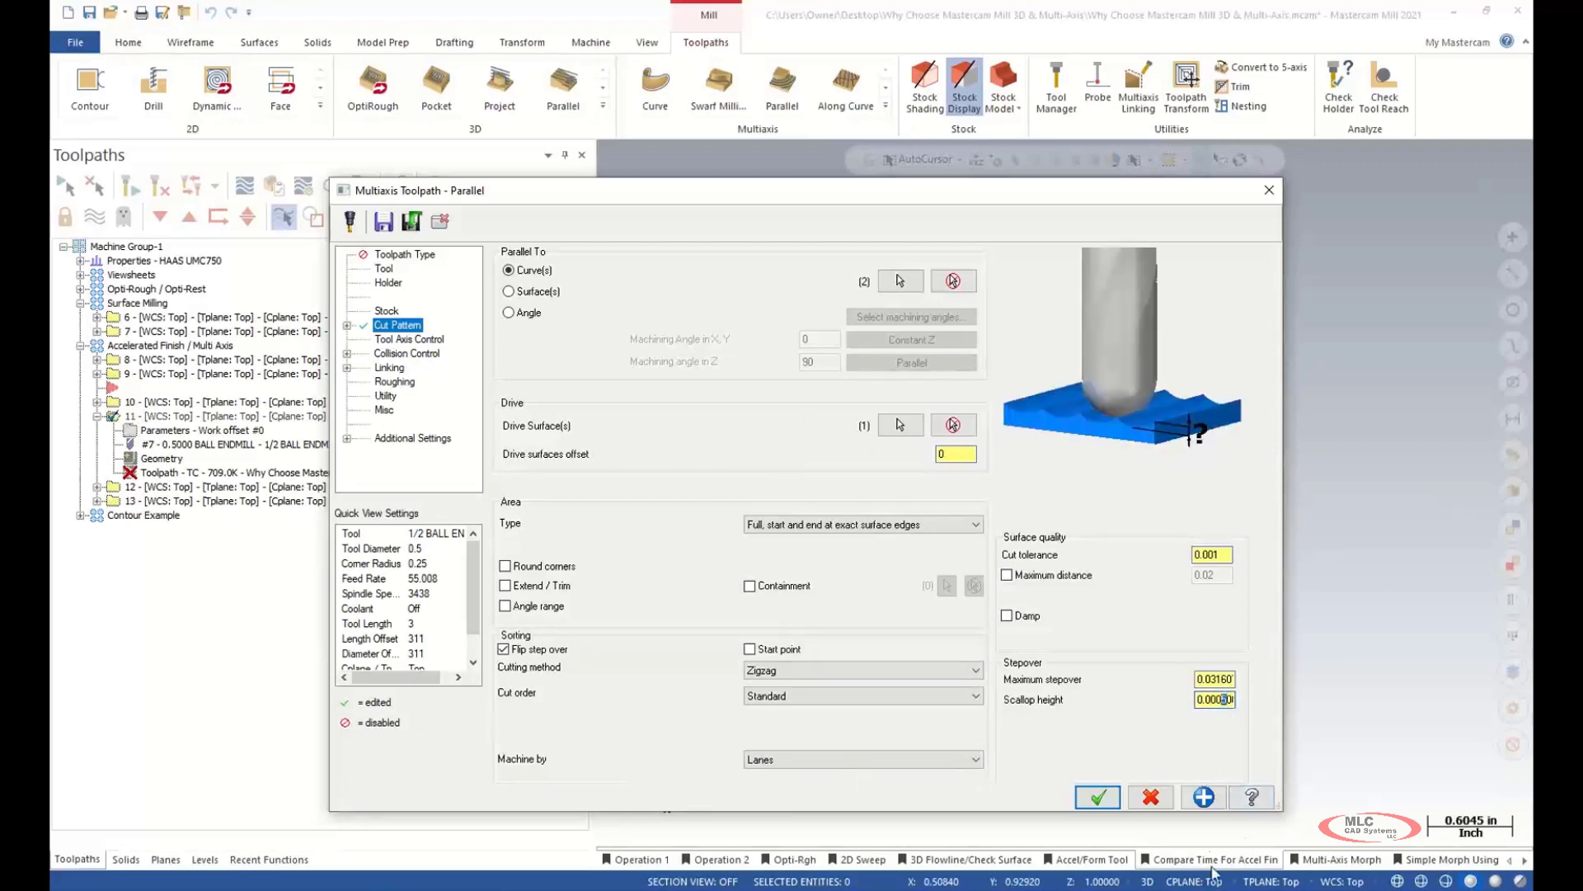
click(1229, 700)
- Review the output format options under tool axis control, keeping 3 Axis selected
click(412, 339)
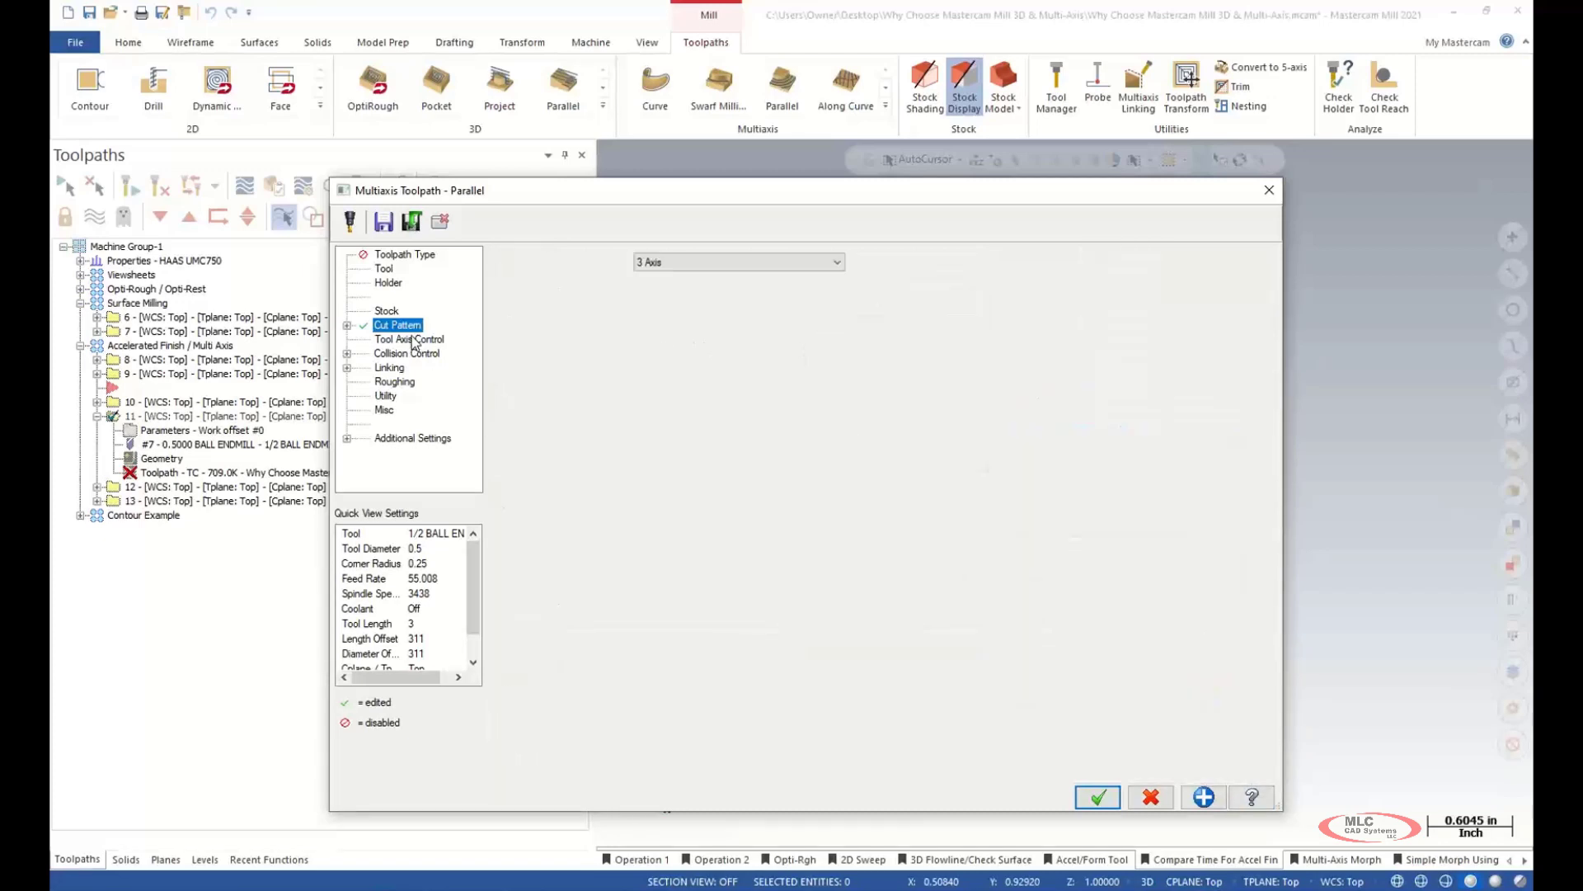
click(746, 267)
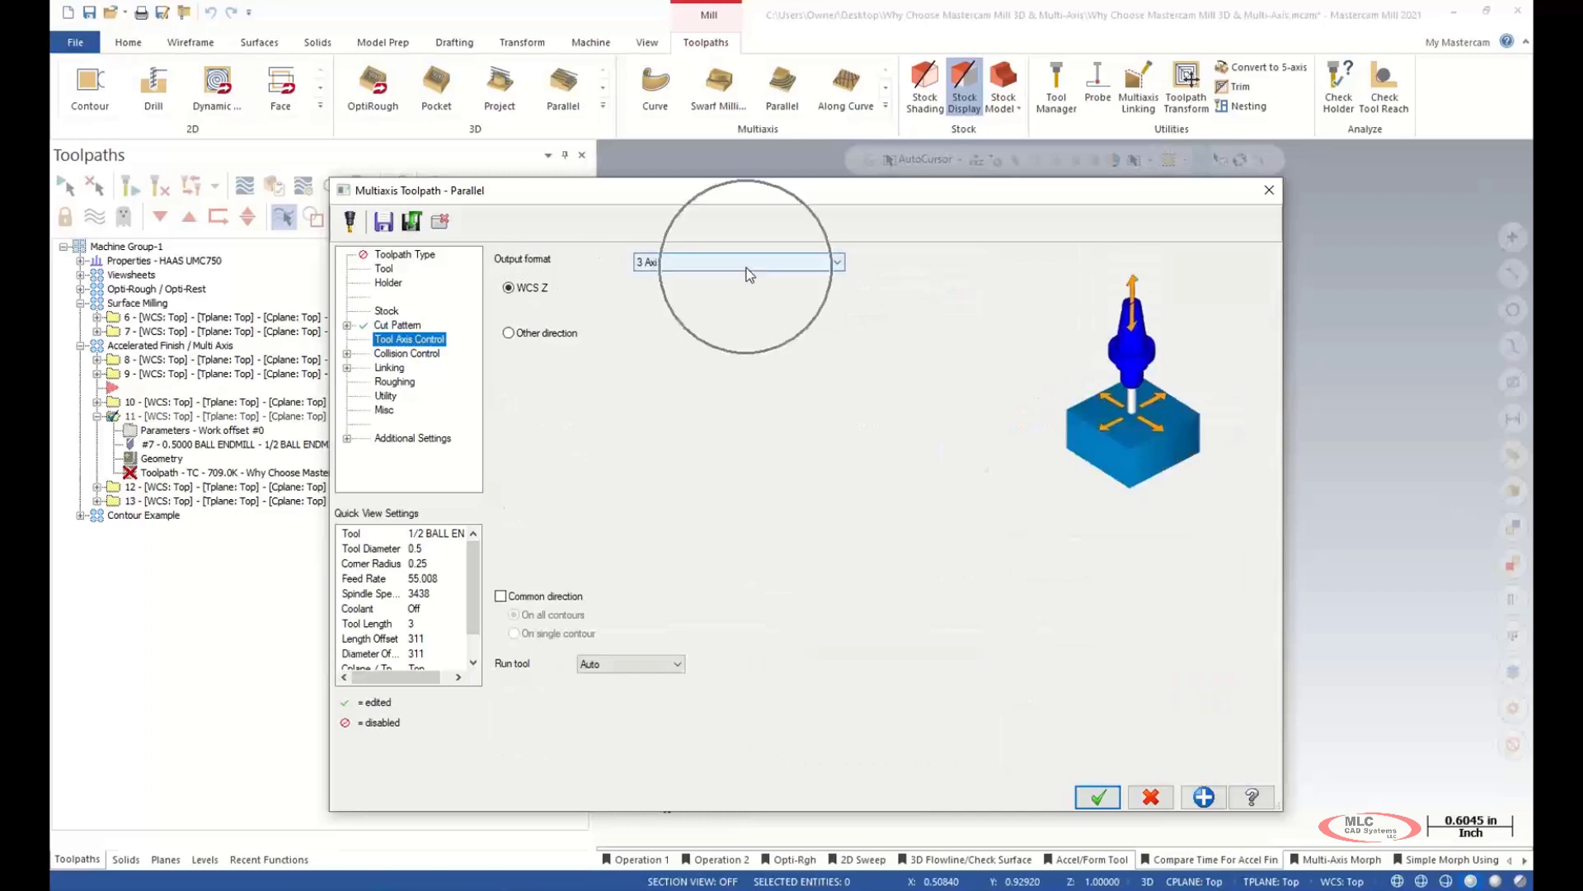
click(745, 267)
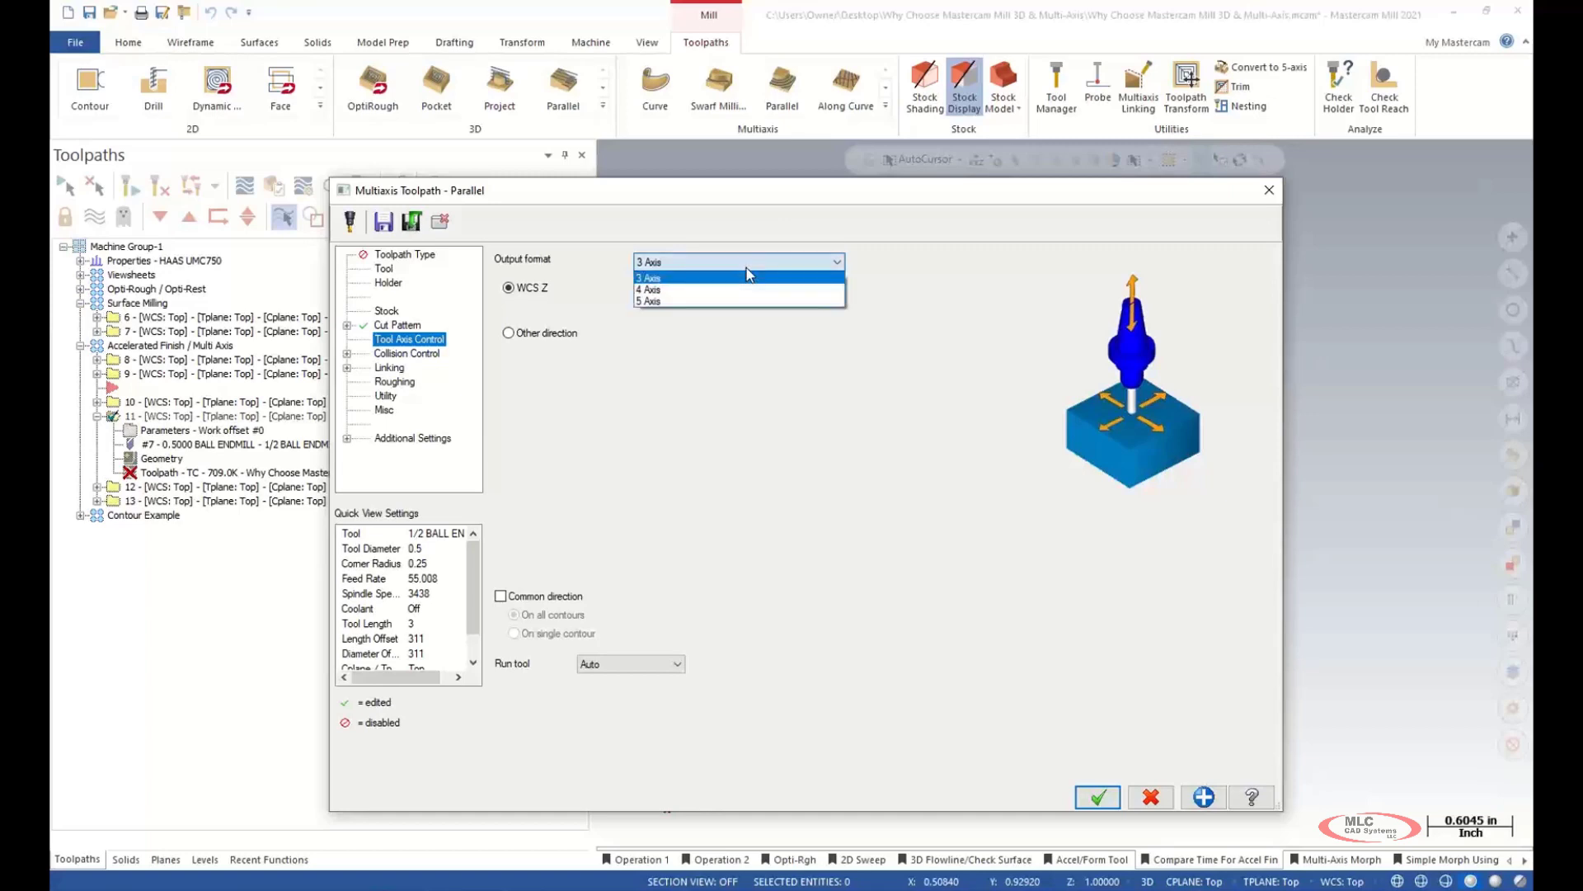
click(717, 278)
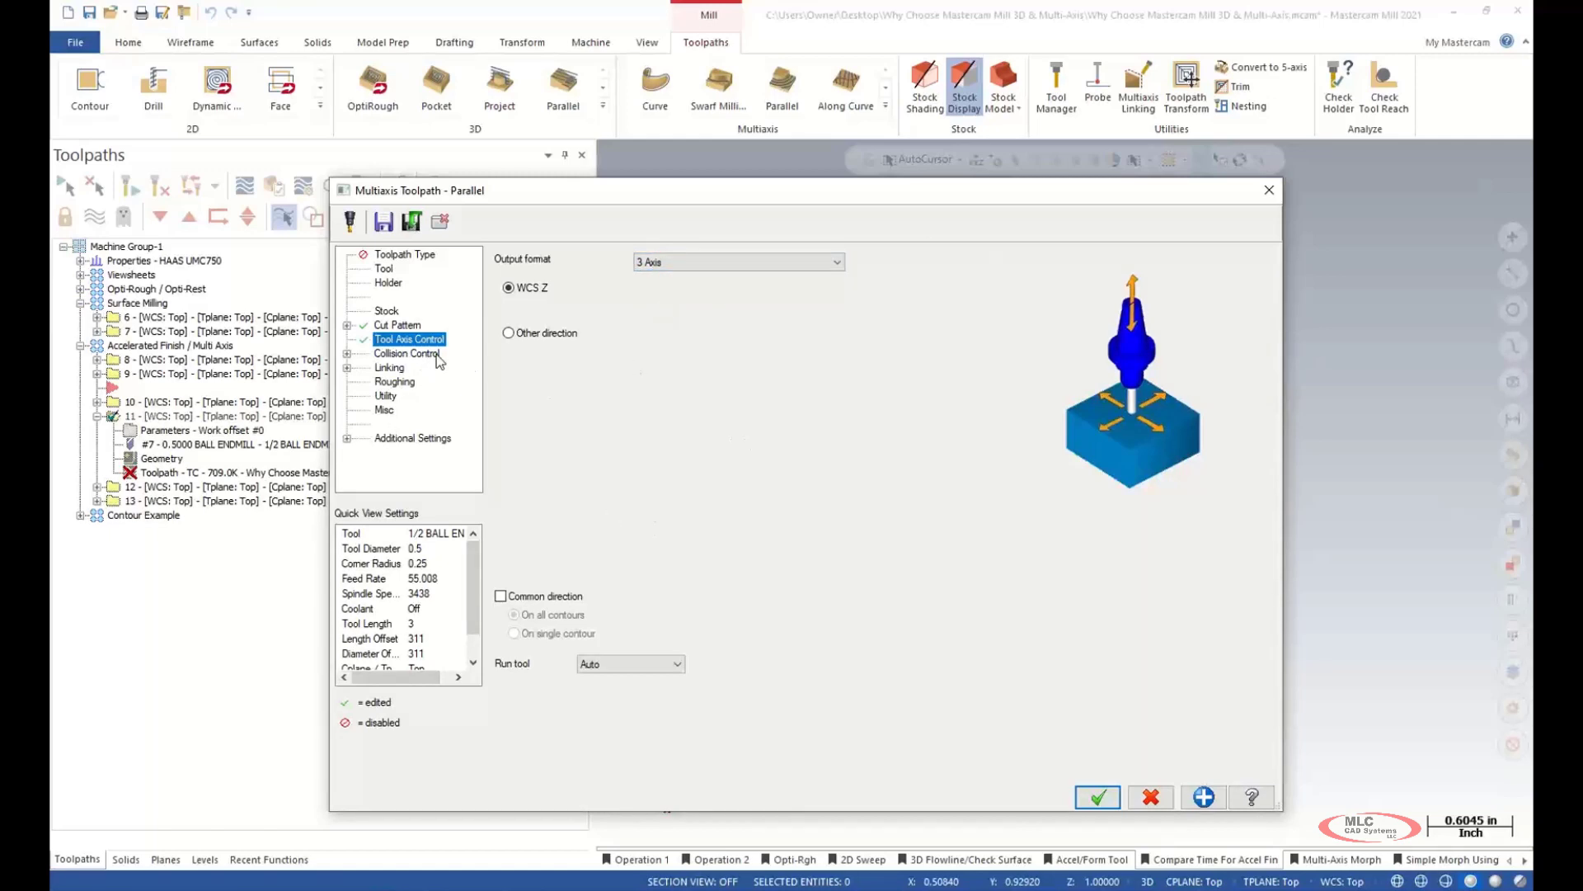
- Examine the ball mill operation's collision control settings, and expand their sub-pages
click(408, 353)
click(347, 354)
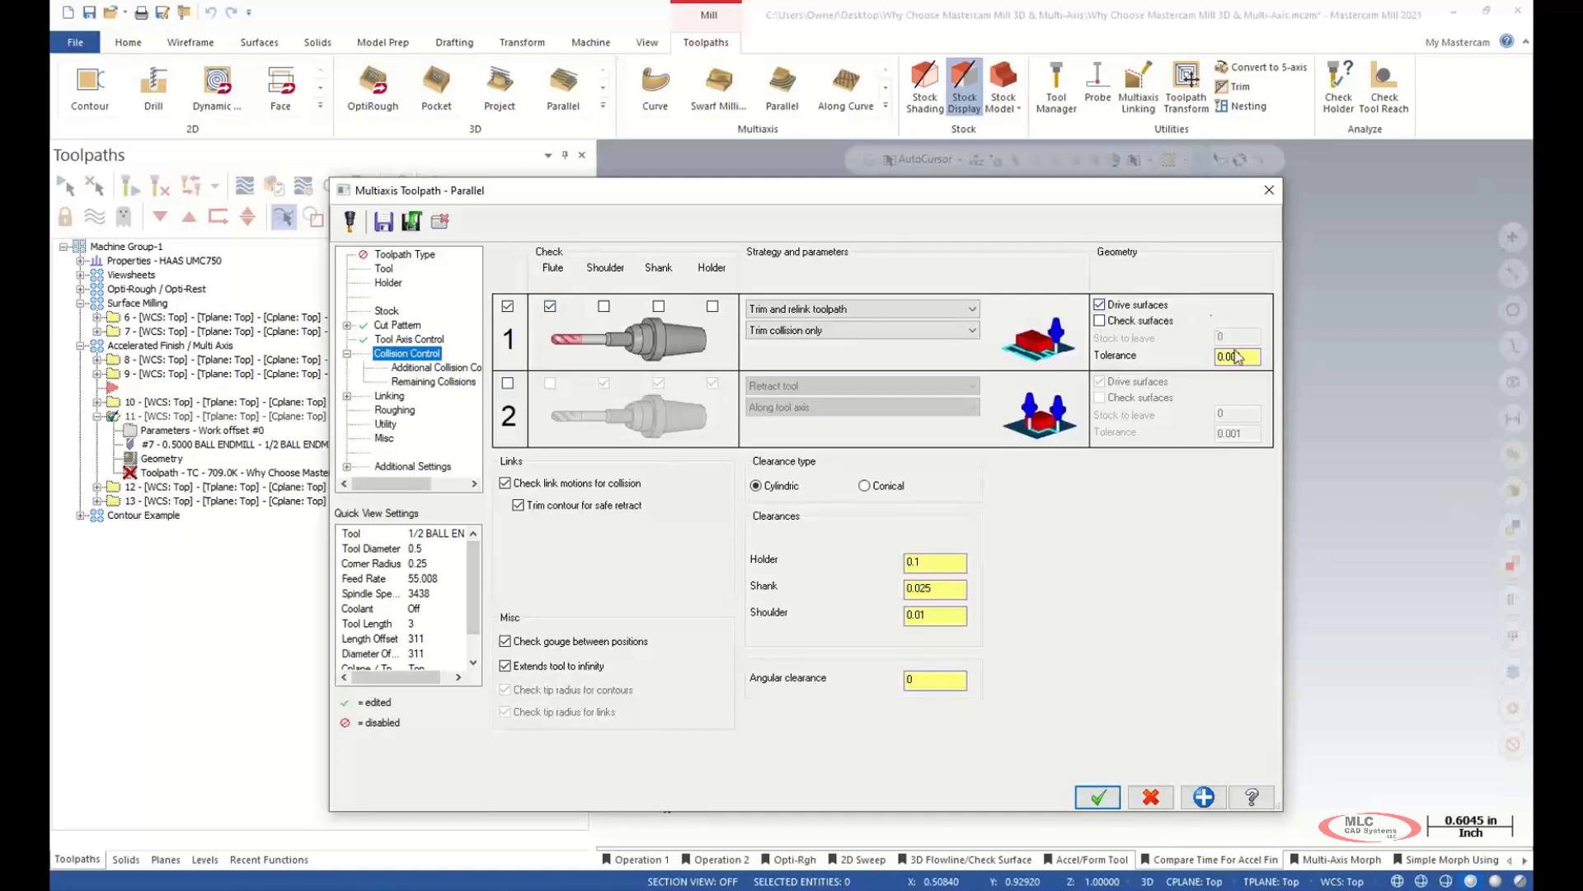
- Preview the second collision check's strategy options with Retract tool selected, and switch that check back off
click(508, 383)
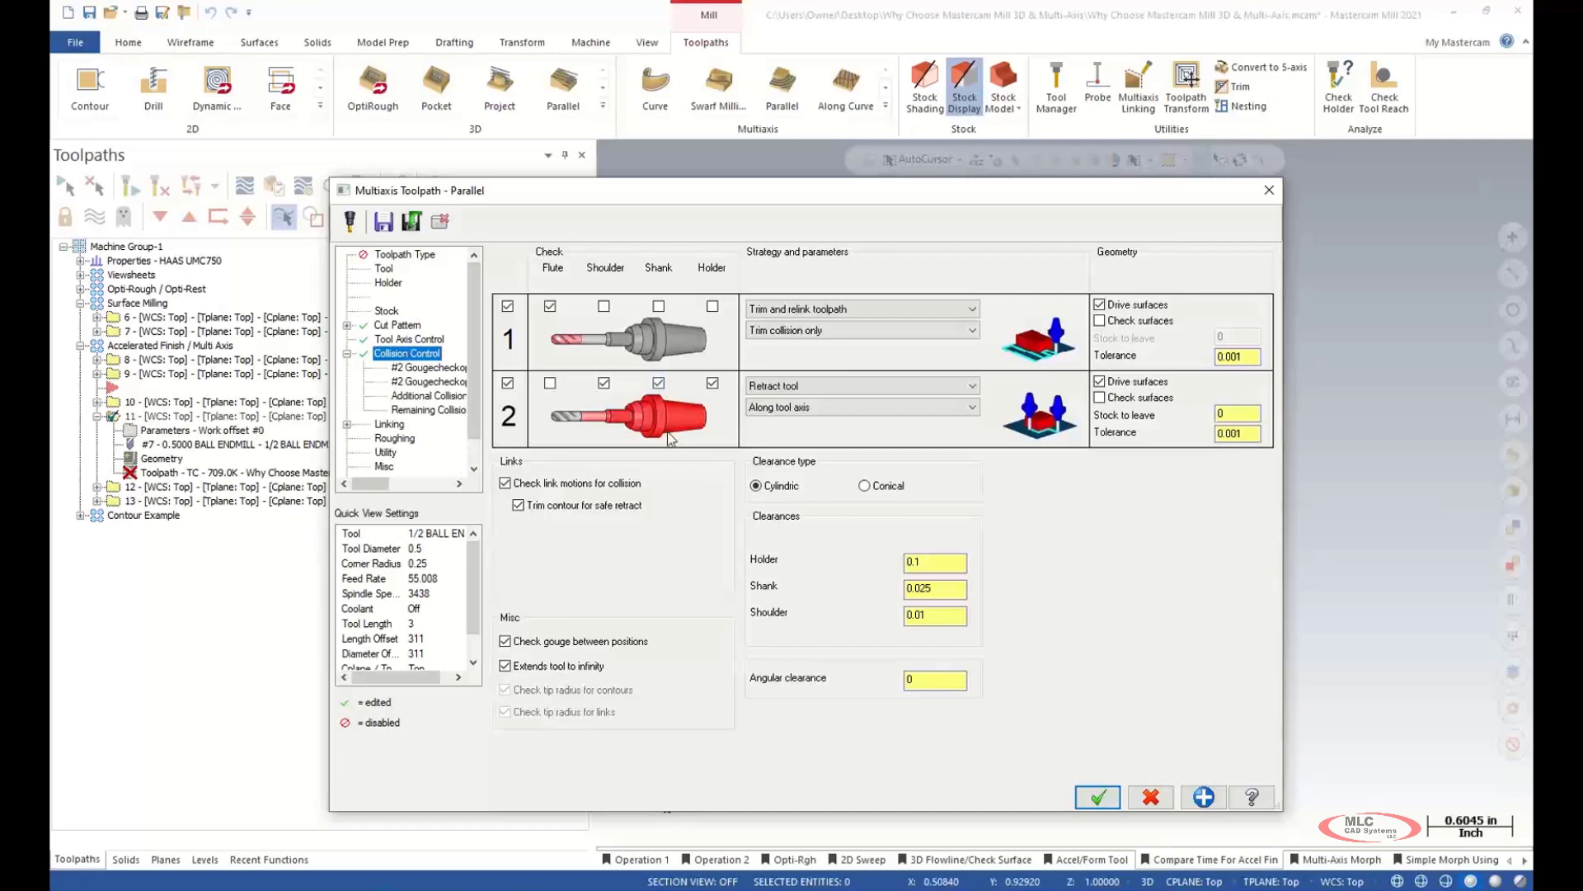
click(860, 387)
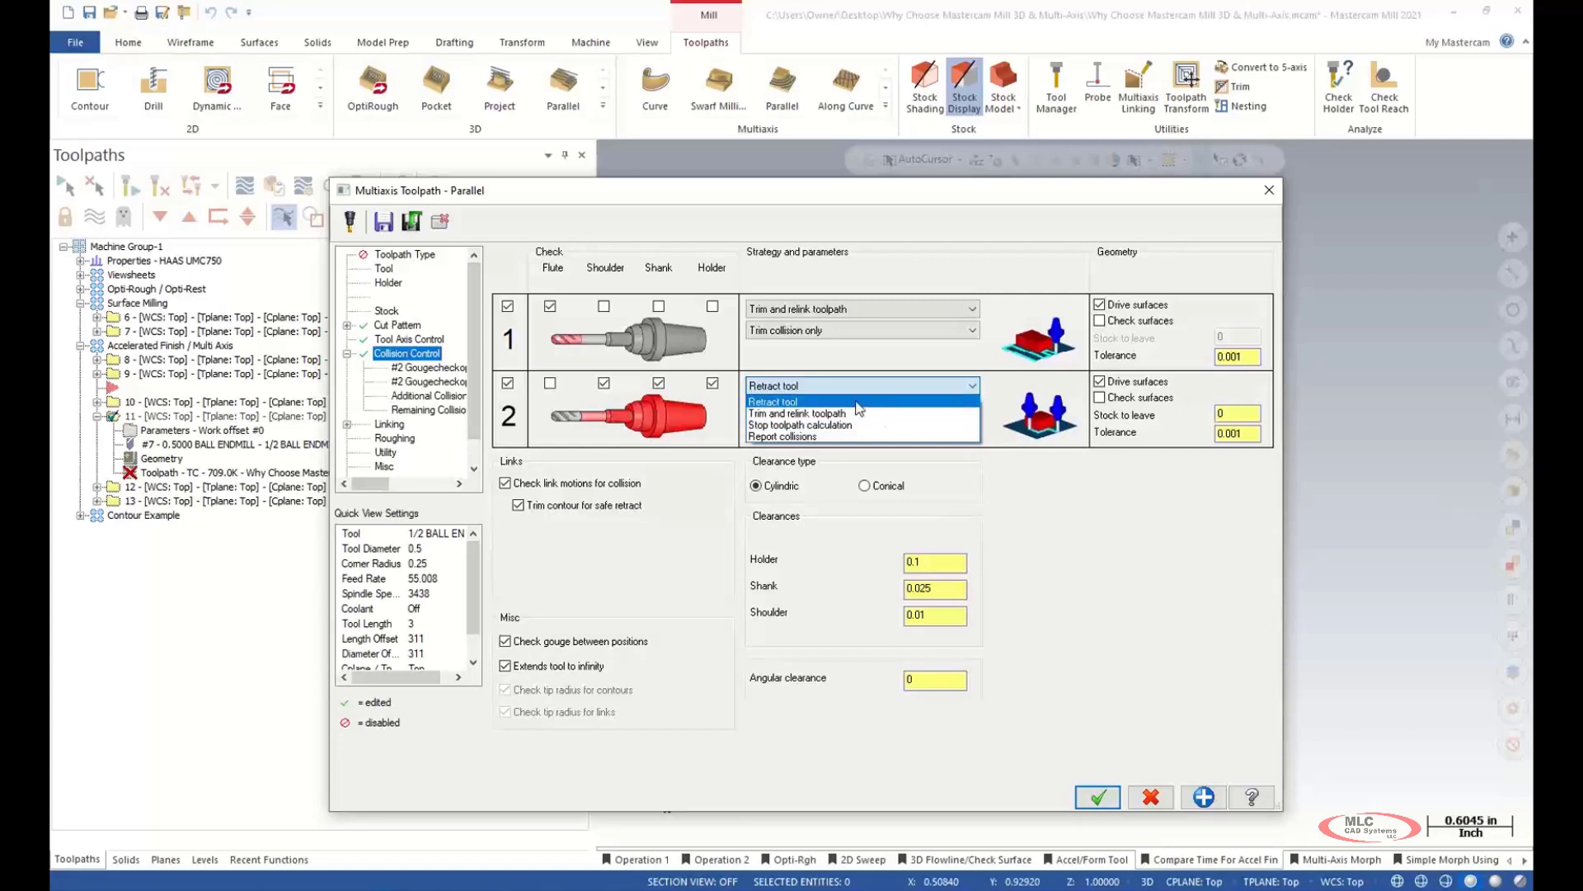
click(856, 401)
click(507, 383)
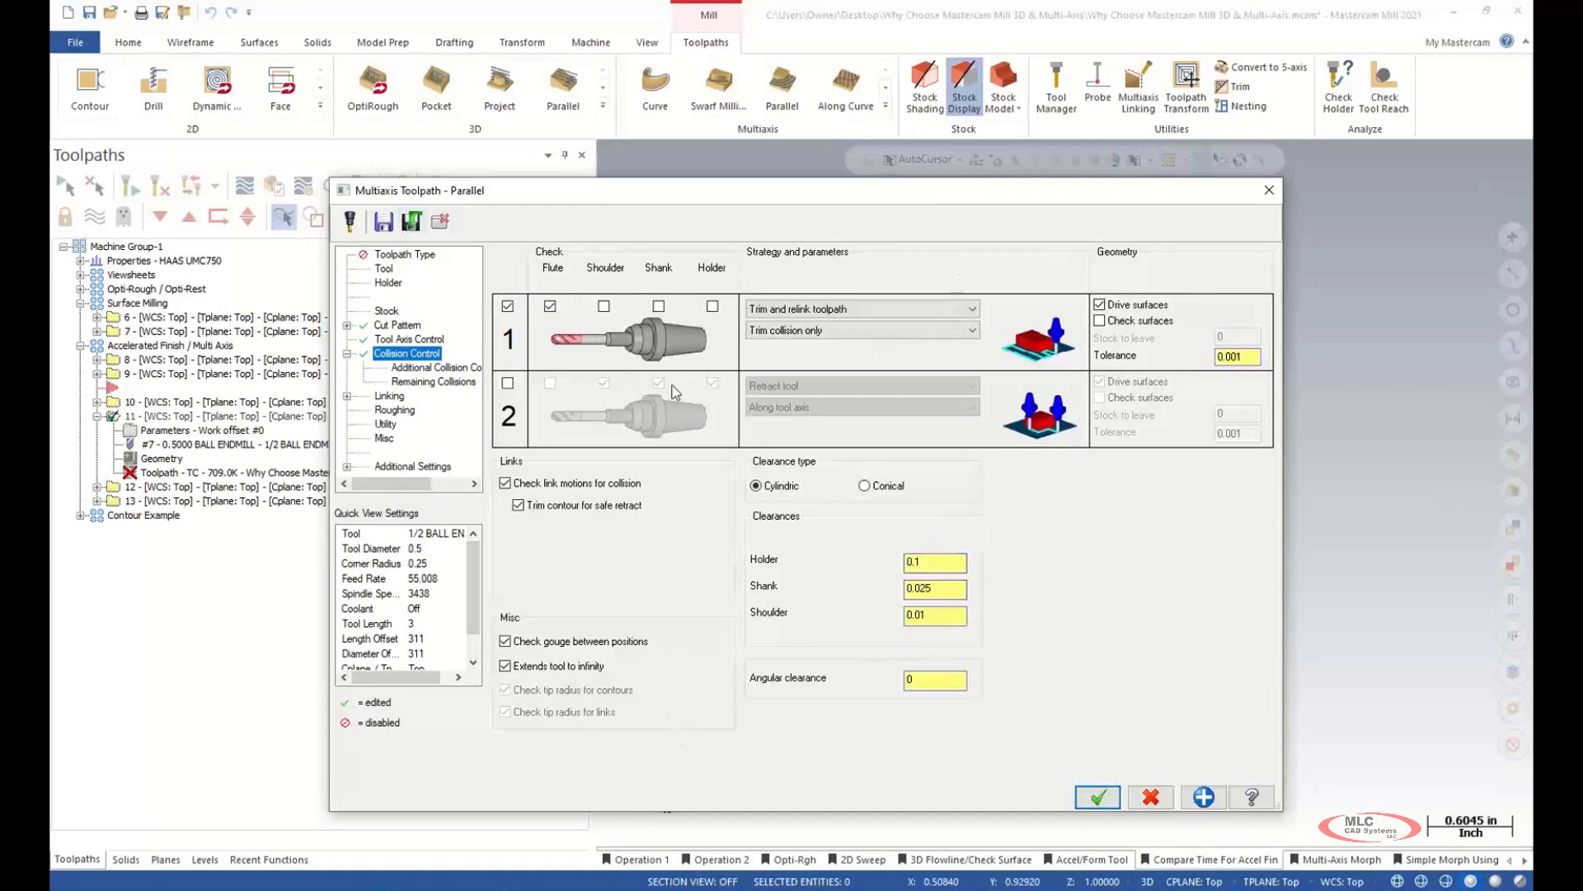
- Review the additional collision control and roughing settings and accept the ball mill Parallel toolpath parameters
click(436, 368)
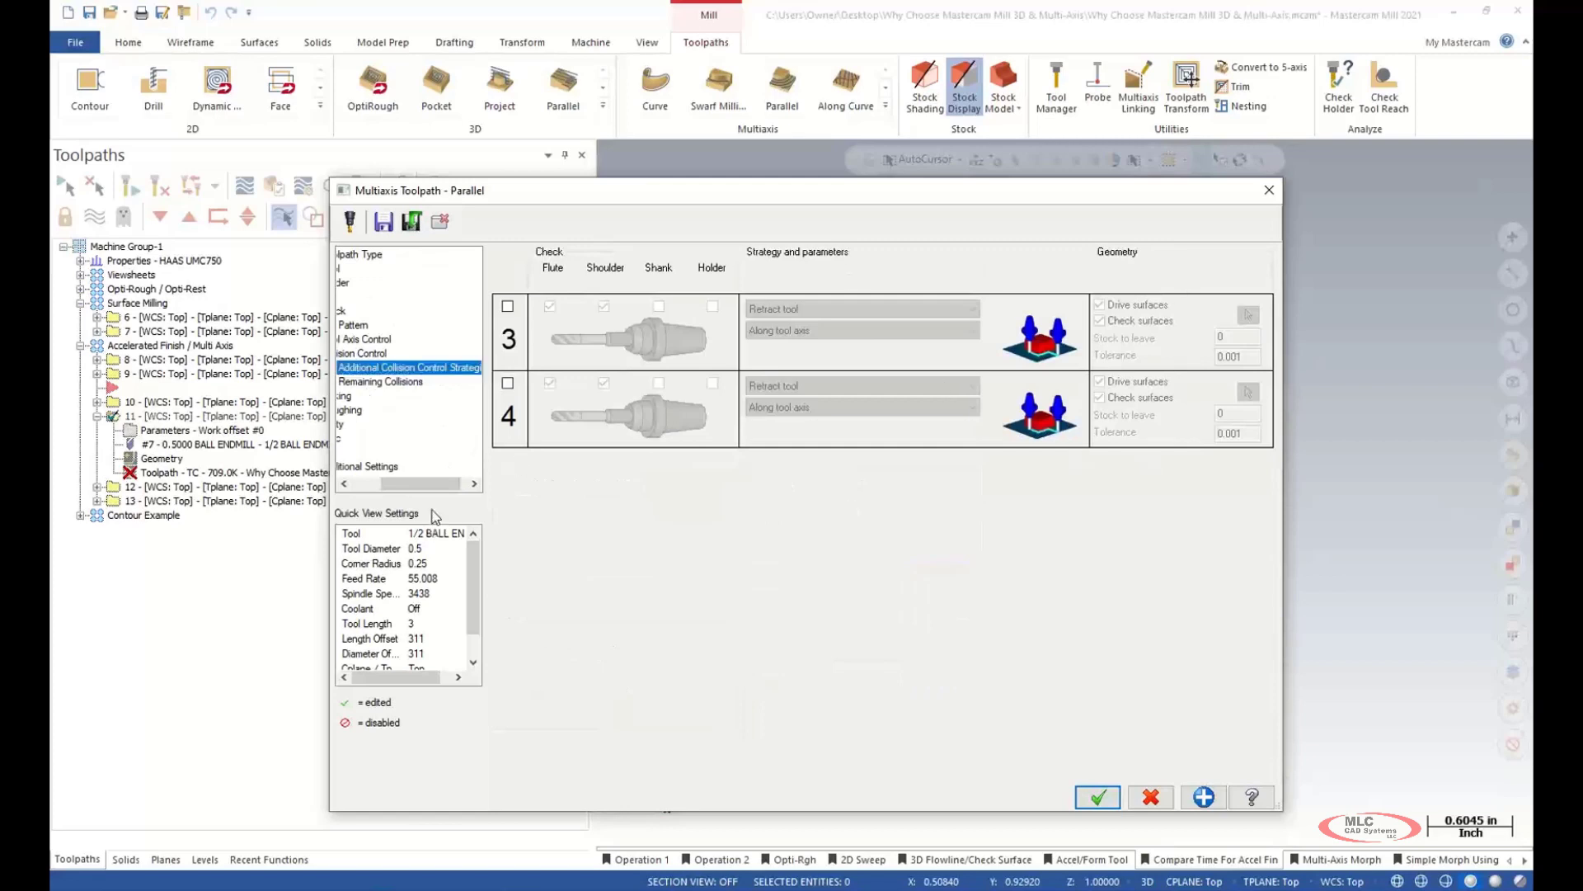
drag(422, 486, 386, 485)
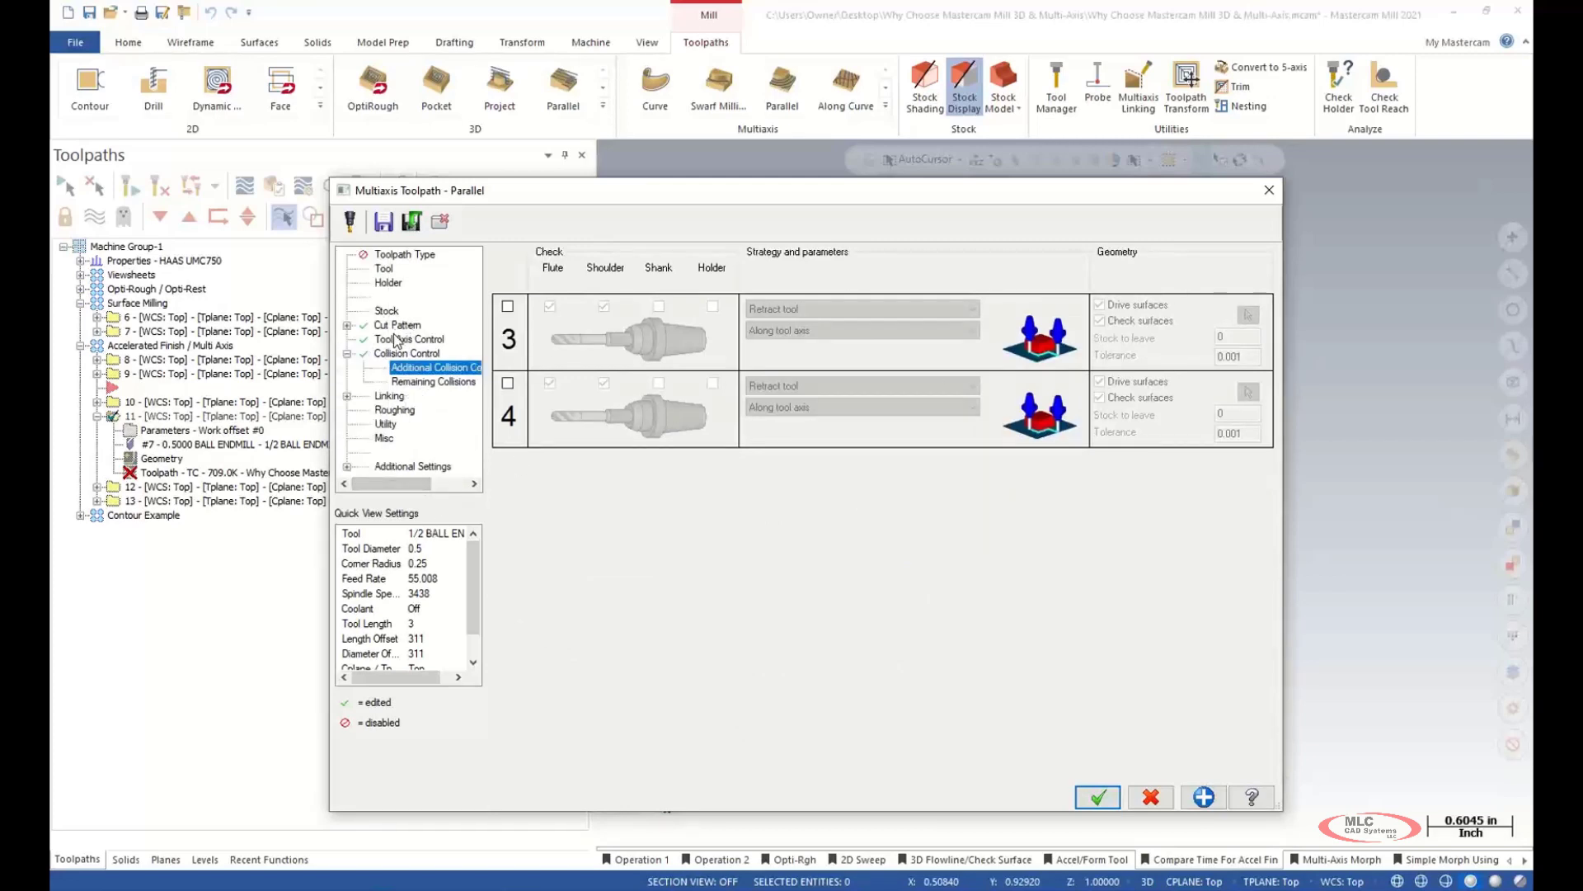
click(395, 411)
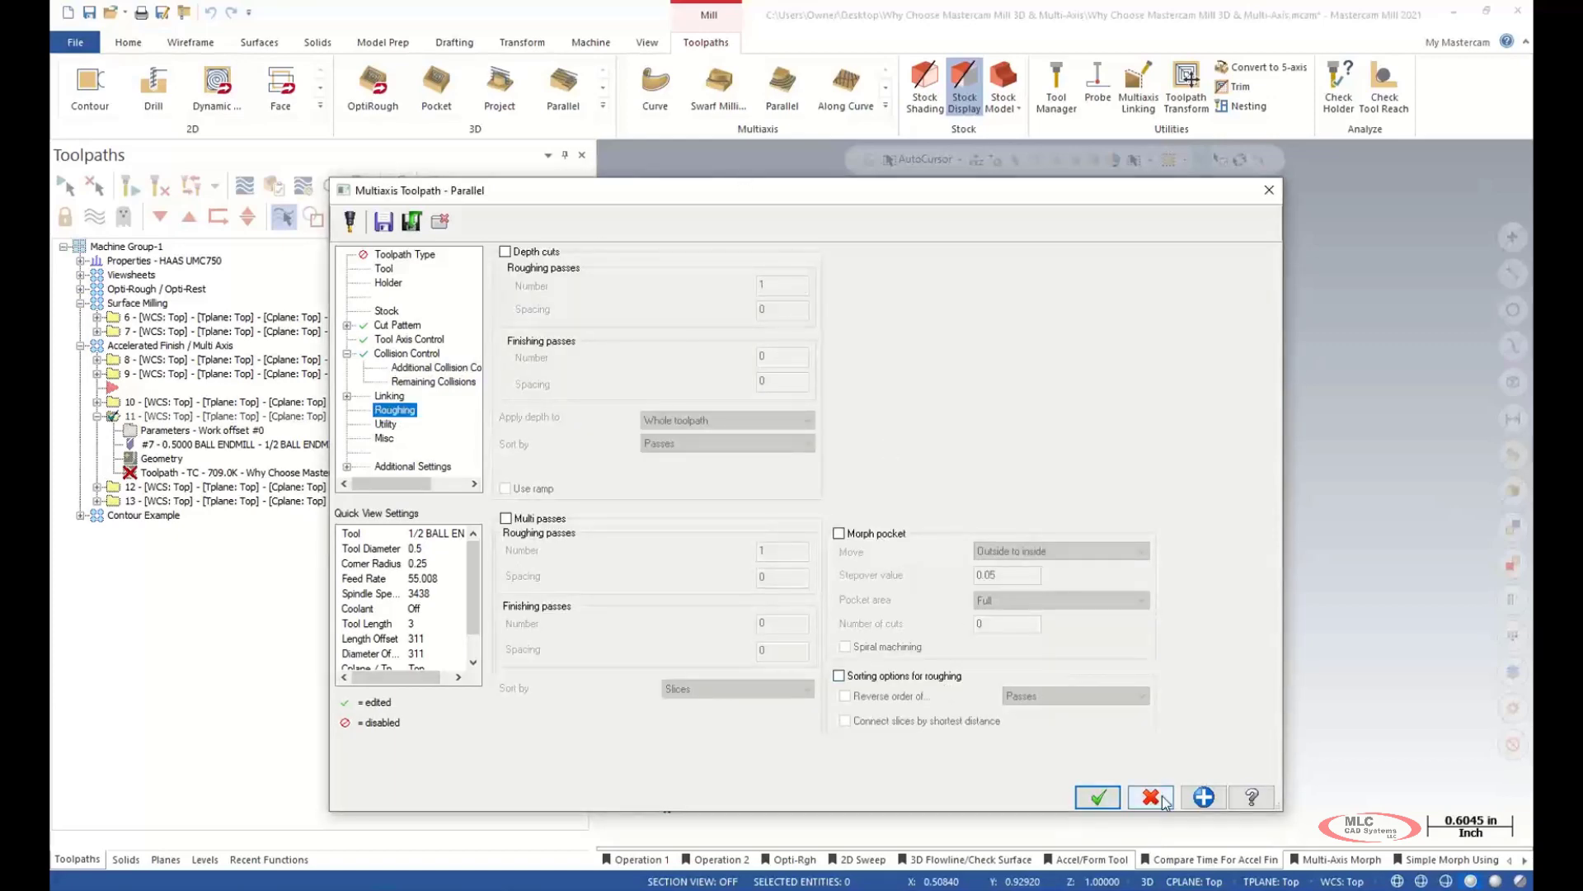
click(1098, 796)
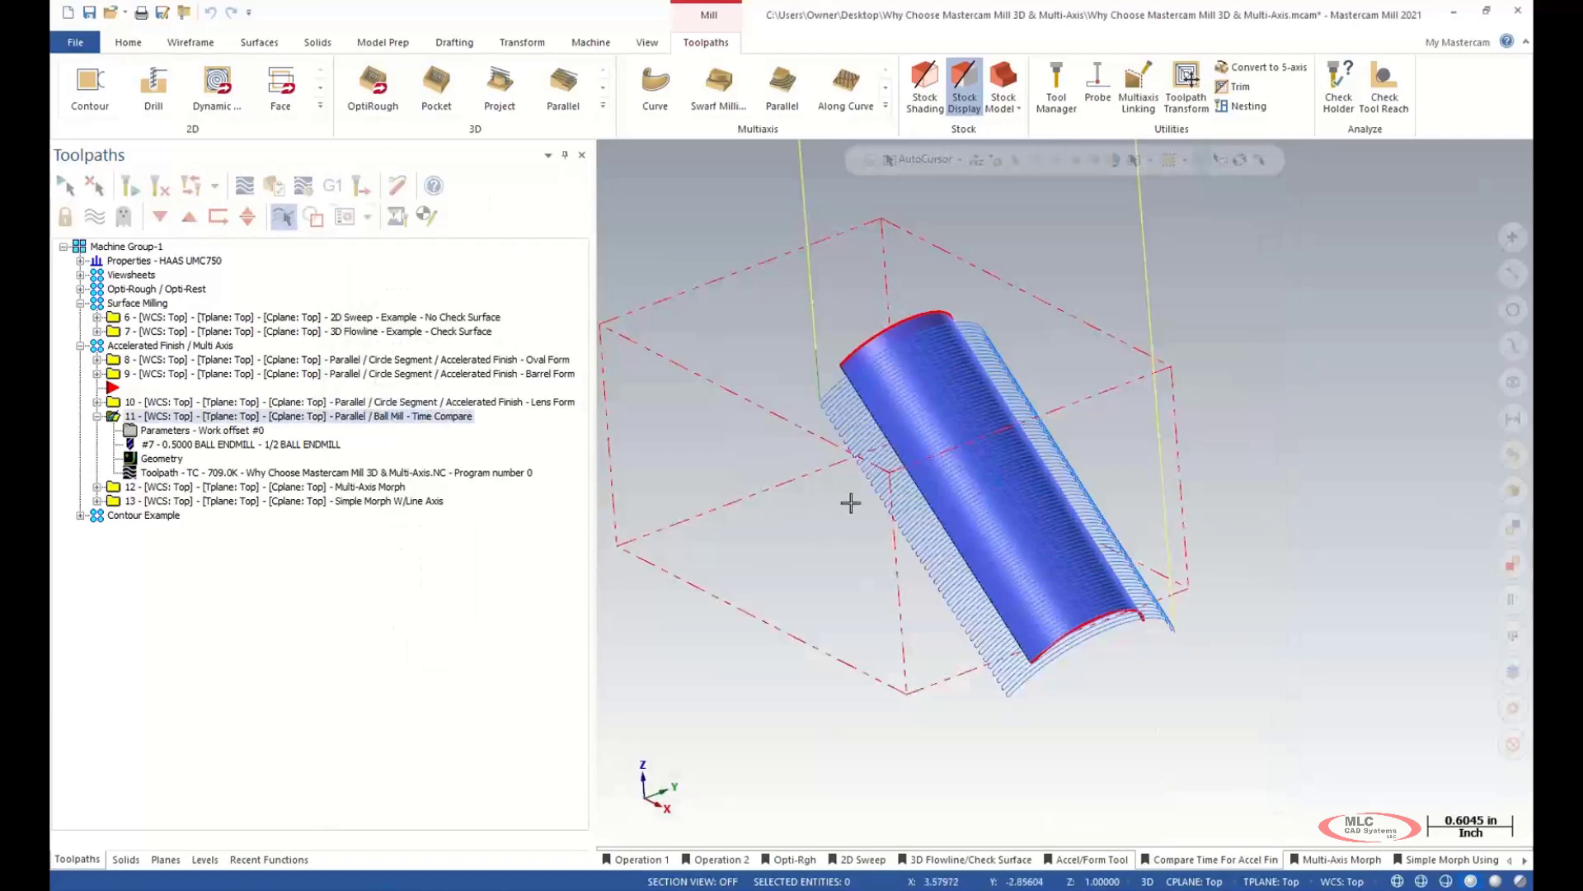
- Backplot the ball mill time-compare operation 11 and read its cycle time information
mouse_move(941, 395)
middle_down()
mouse_move(986, 374)
mouse_move(954, 378)
middle_up()
scroll(776, 478, down, 3)
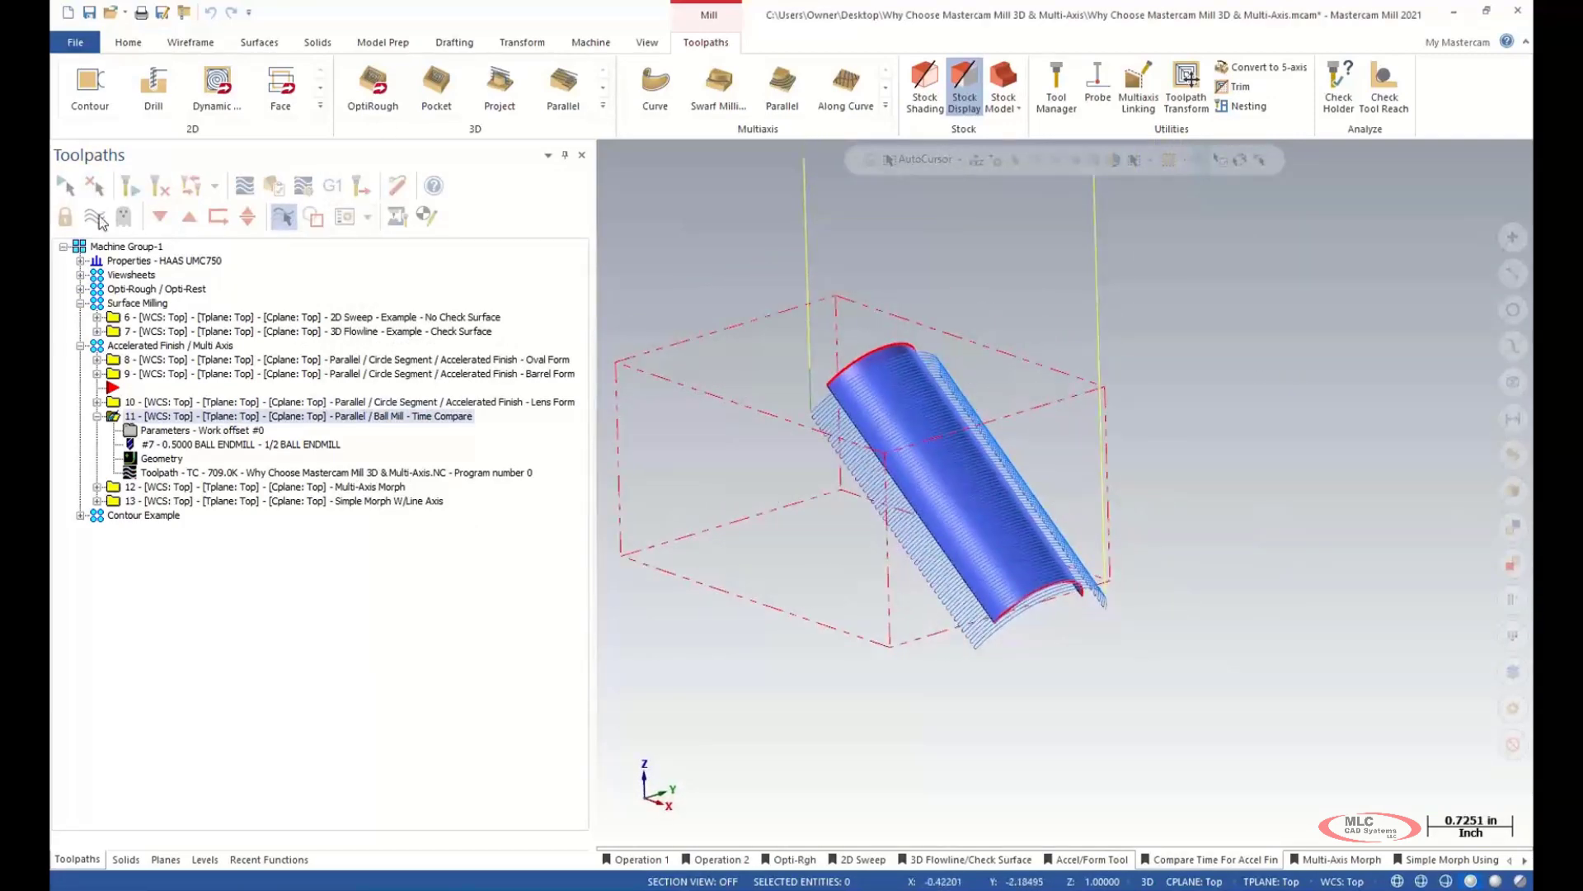
scroll(1208, 482, up, 2)
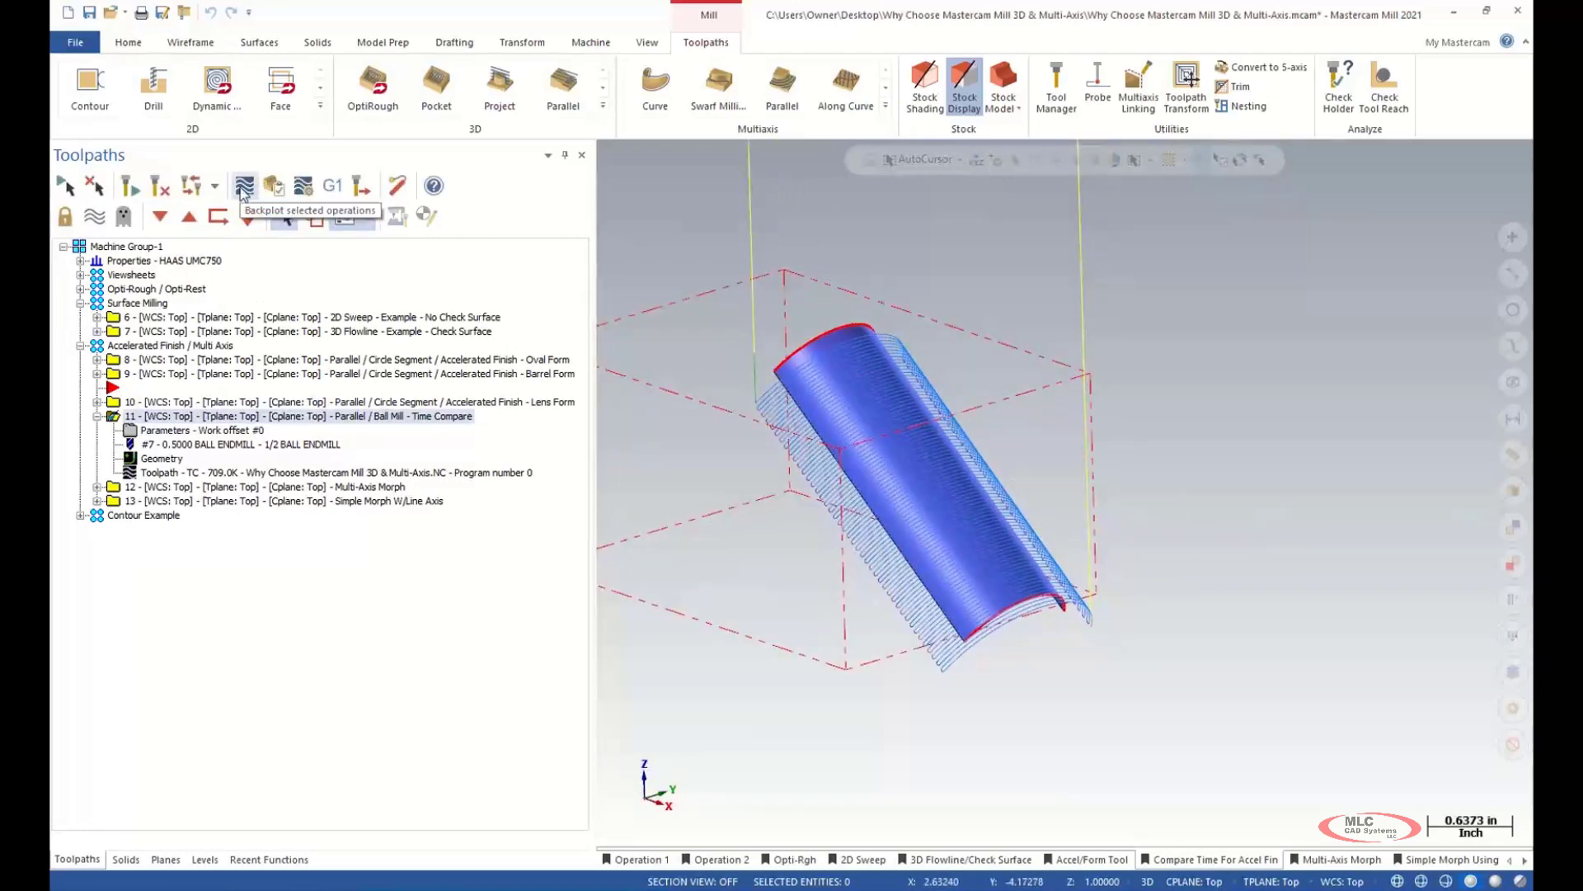
click(244, 184)
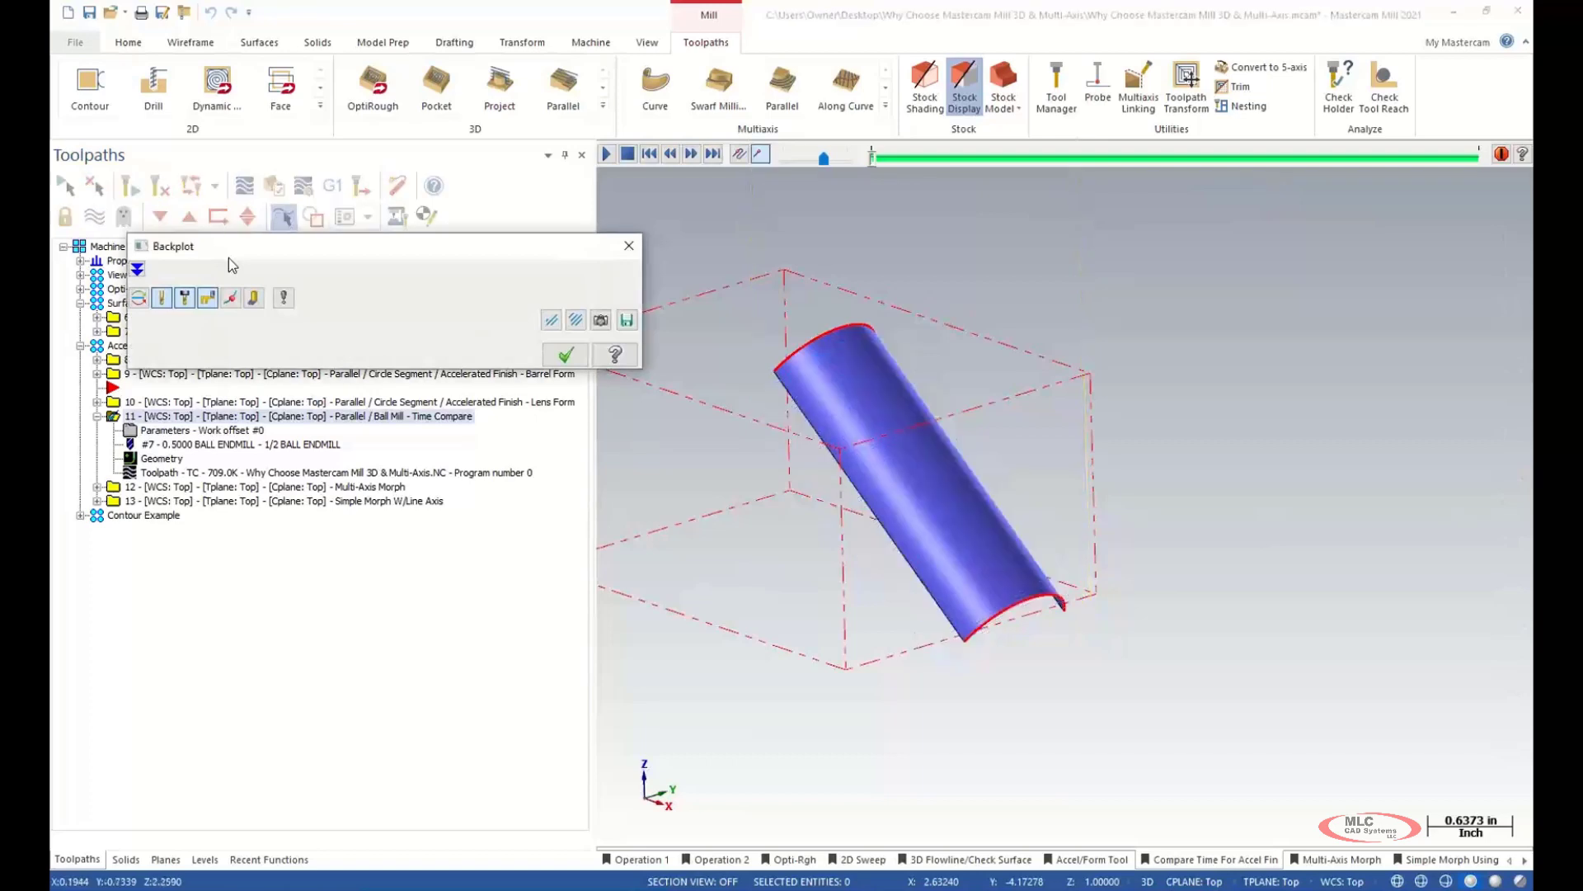
click(137, 269)
click(198, 502)
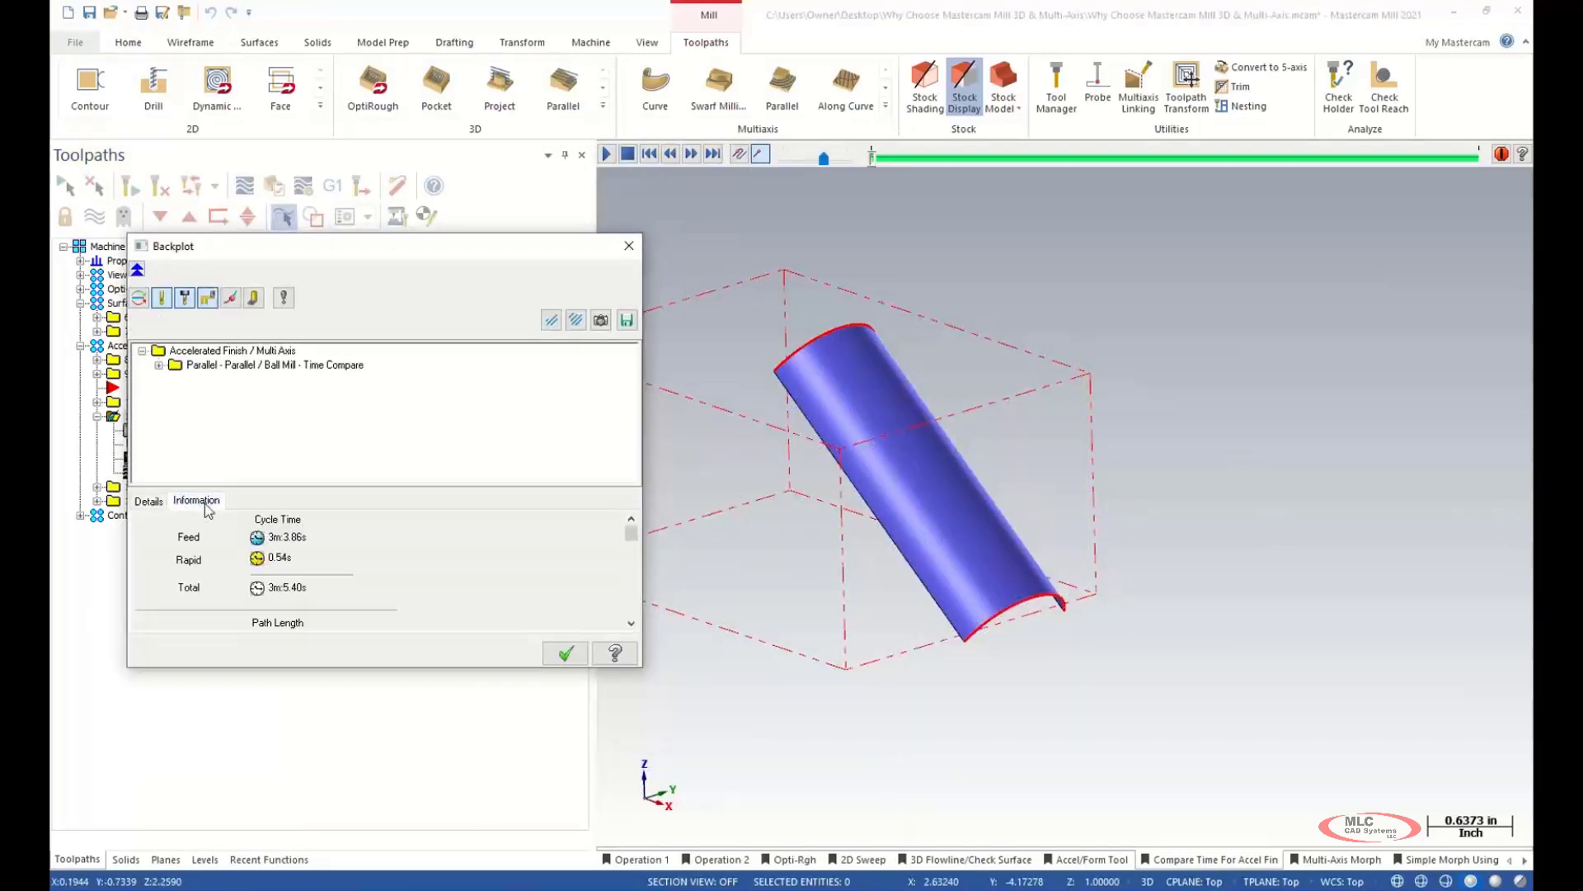
drag(326, 251, 316, 87)
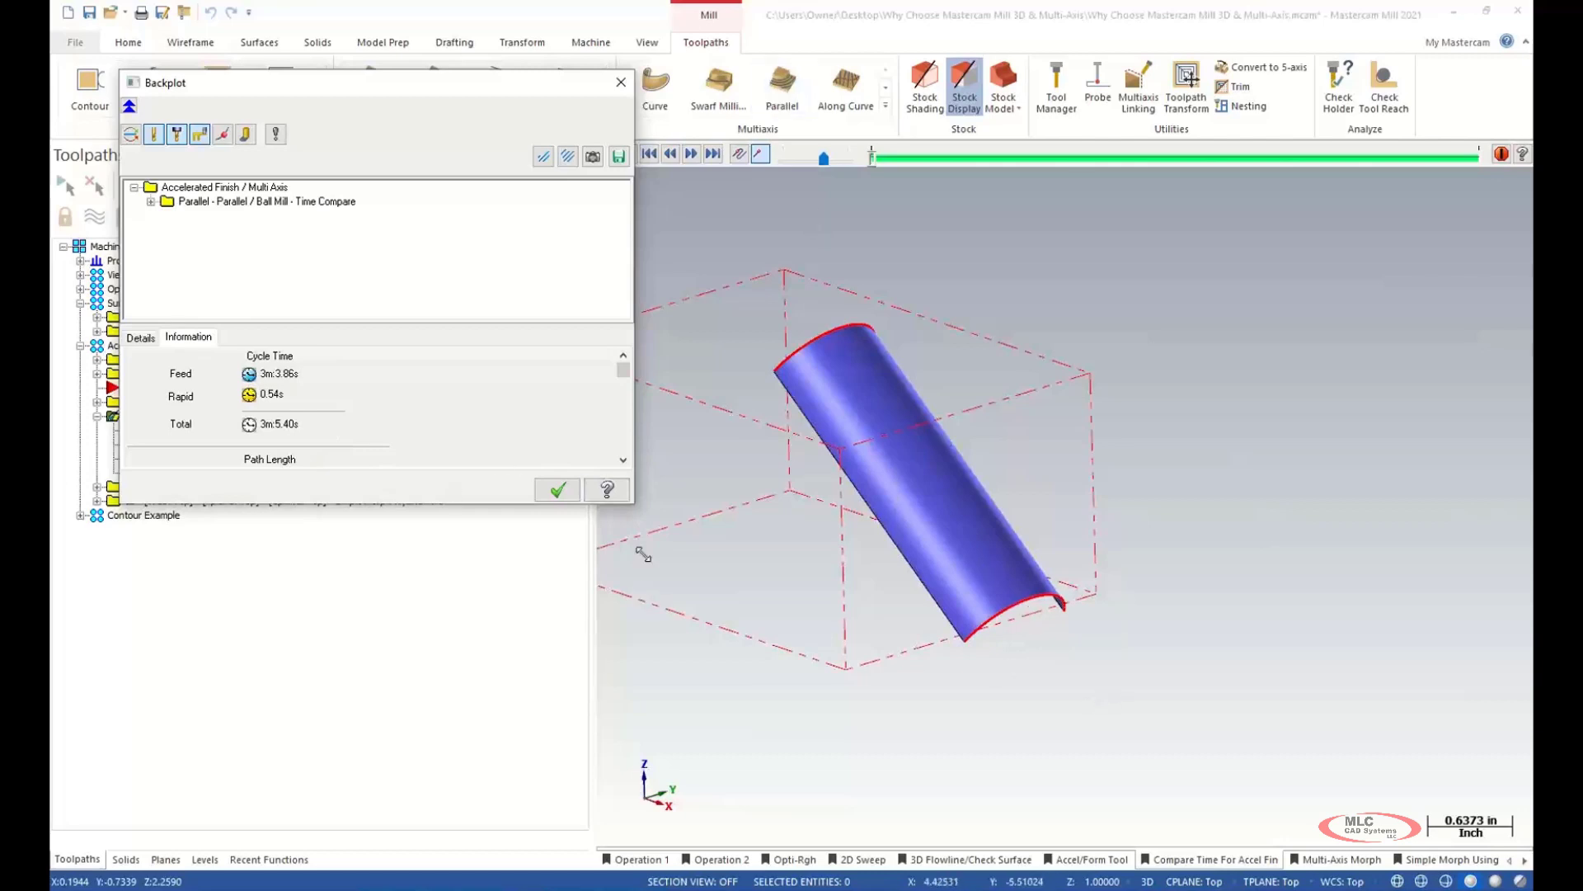
click(558, 491)
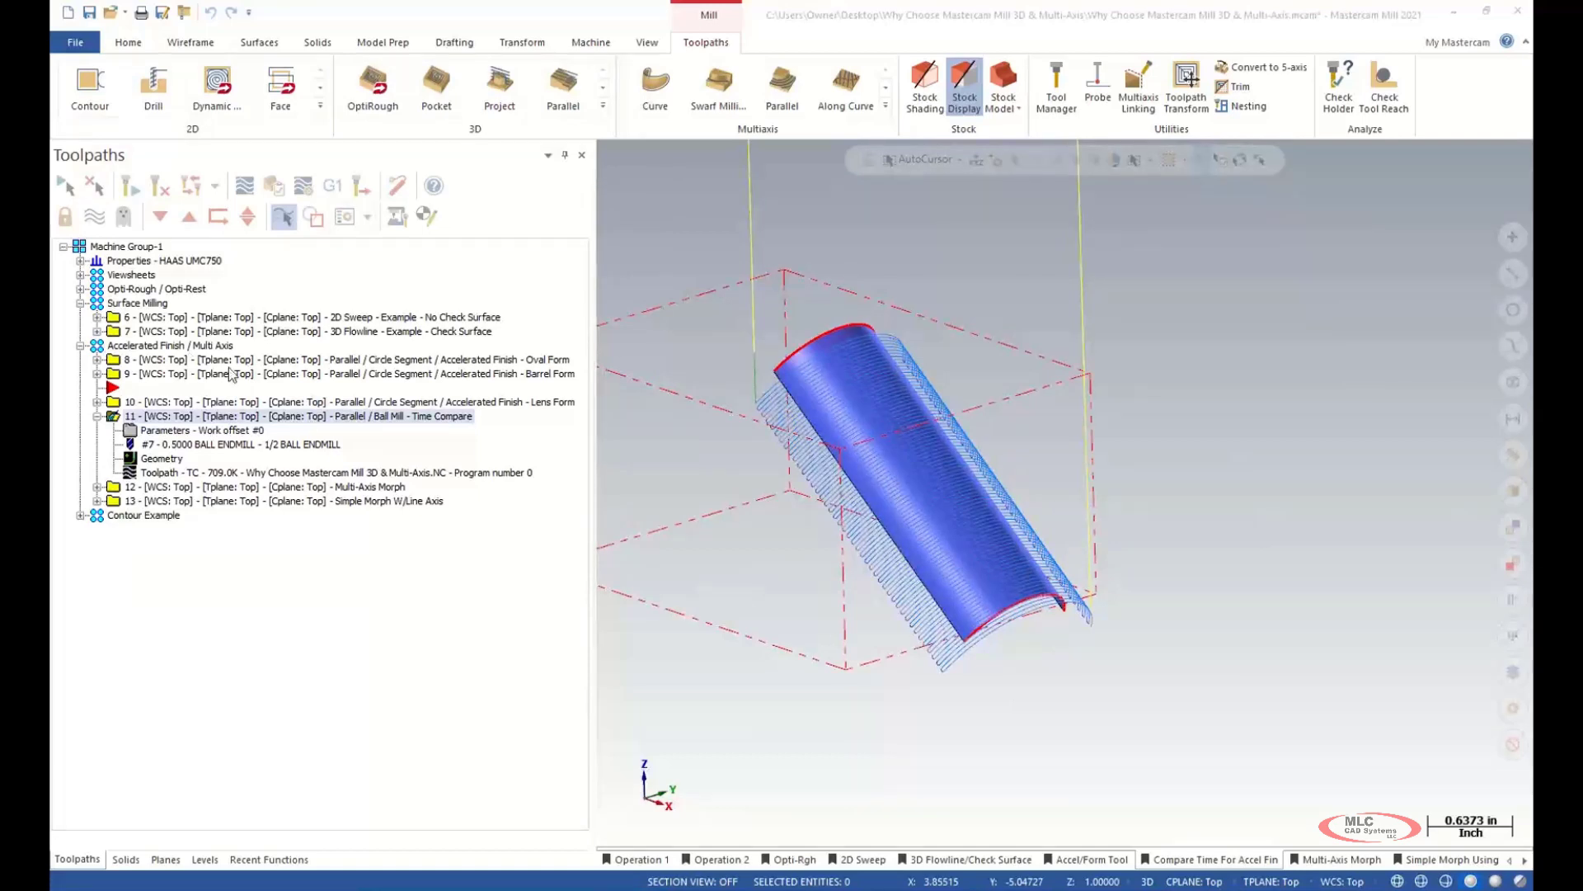
- Examine the tool axis control and the cut pattern's stepover and scallop height in barrel form operation 9, leaving its parameters unchanged
click(516, 371)
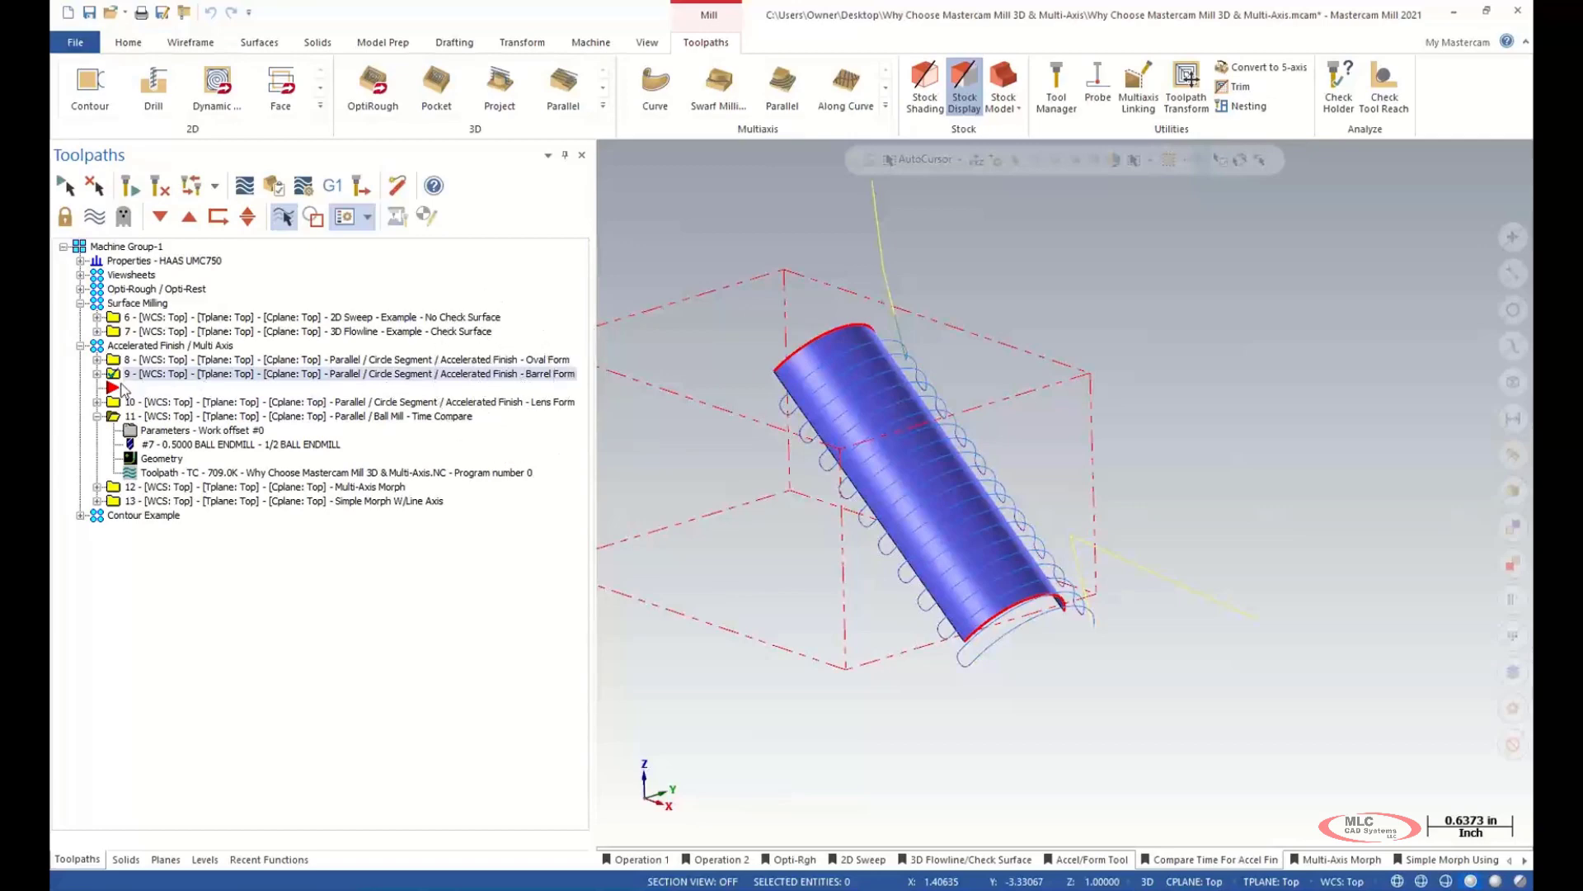
click(97, 375)
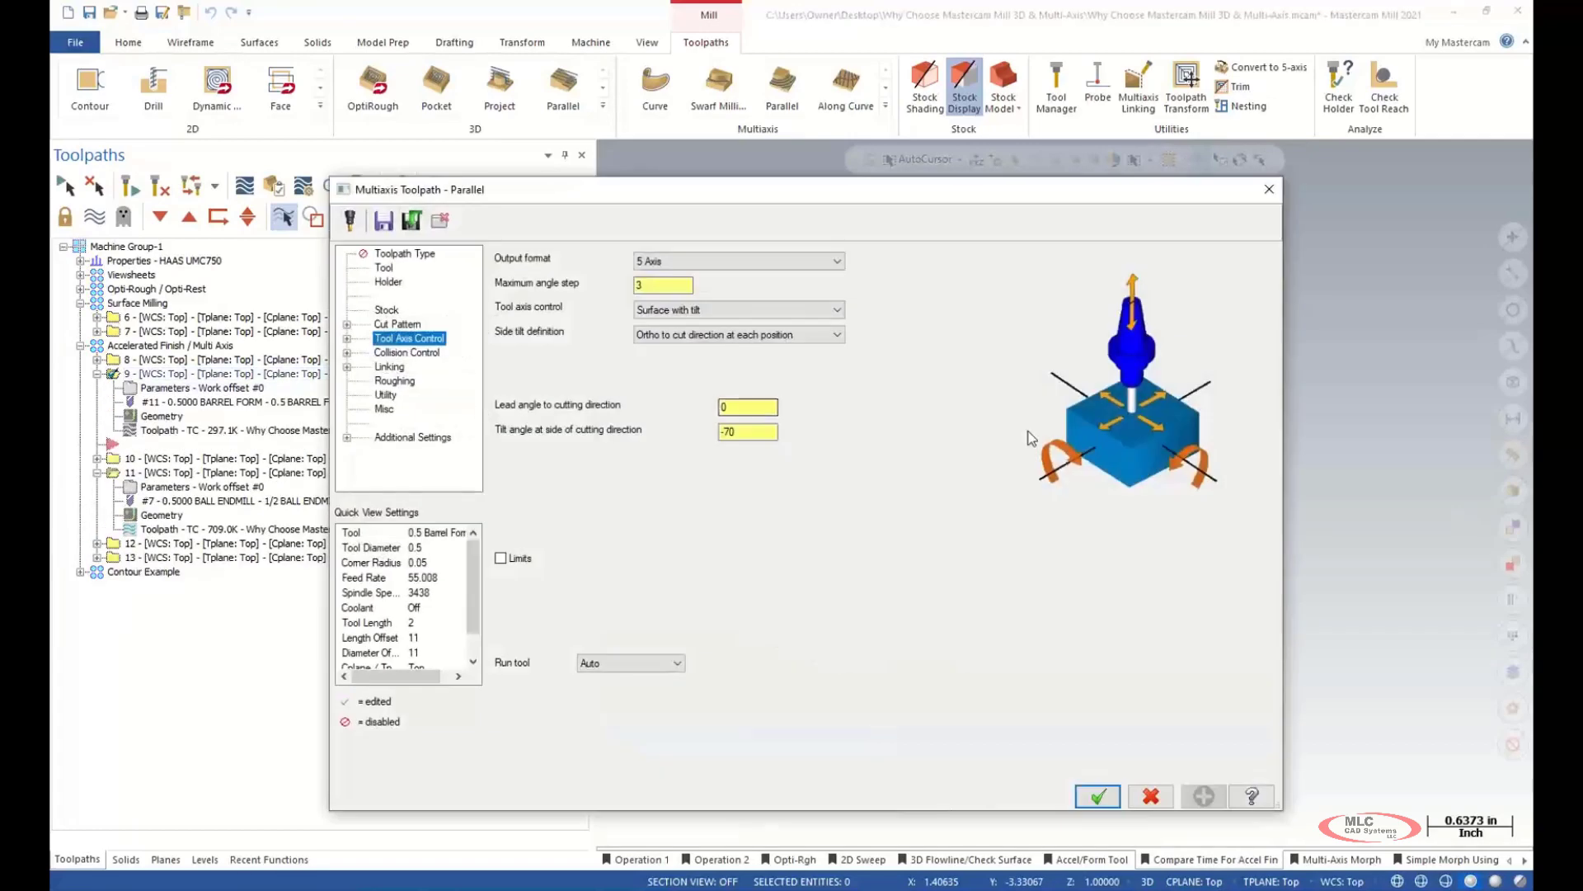
click(395, 324)
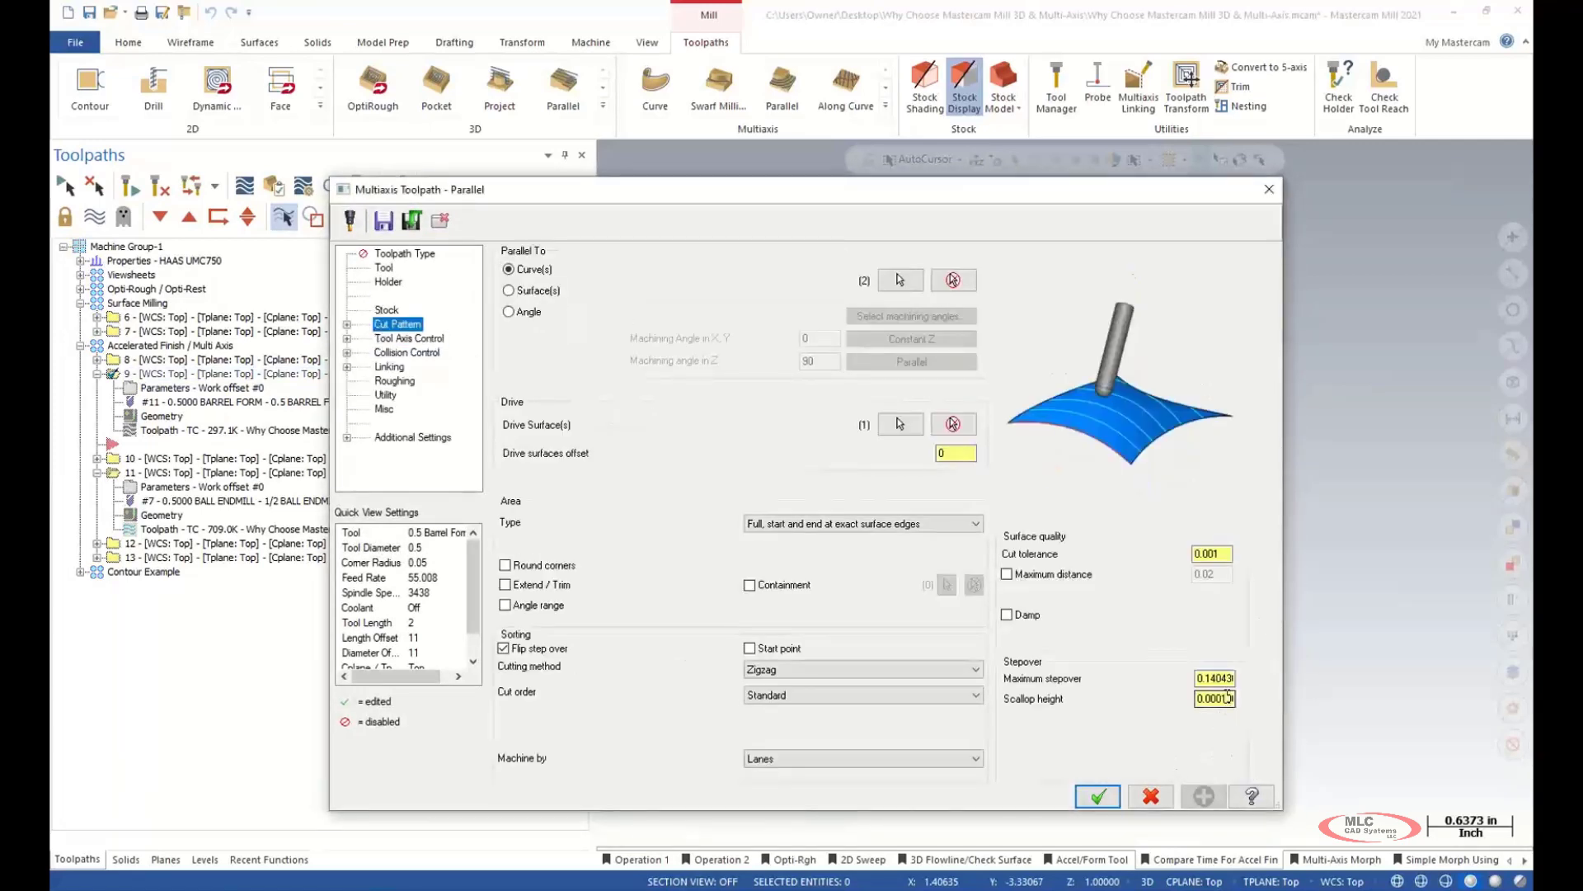
click(1149, 798)
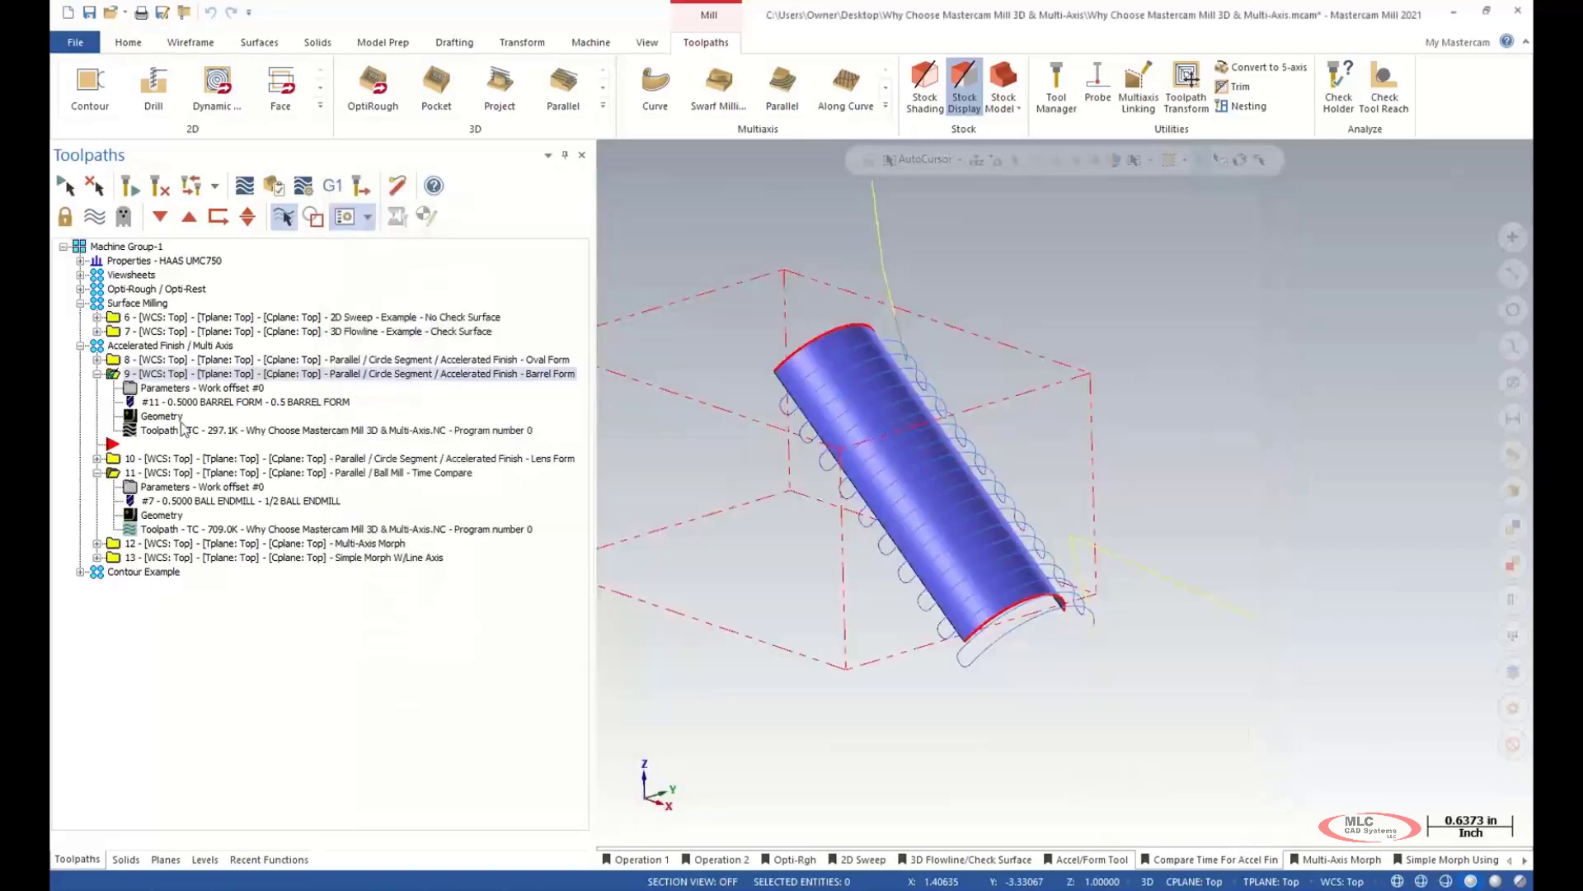
- Backplot the barrel form operation 9 and read its cycle time for comparison
click(305, 189)
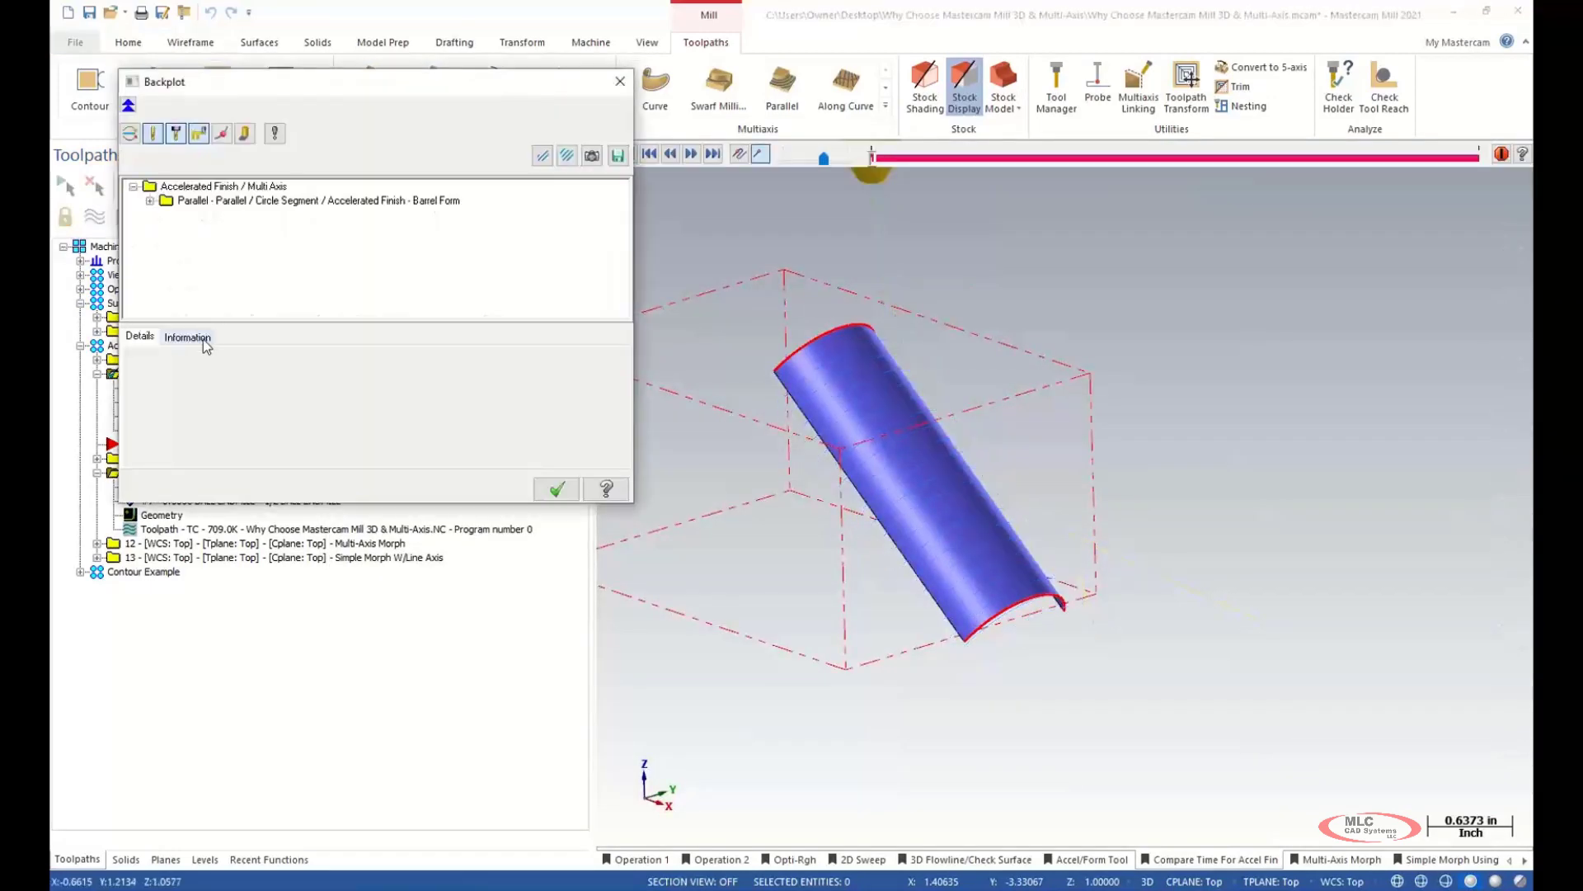
click(187, 337)
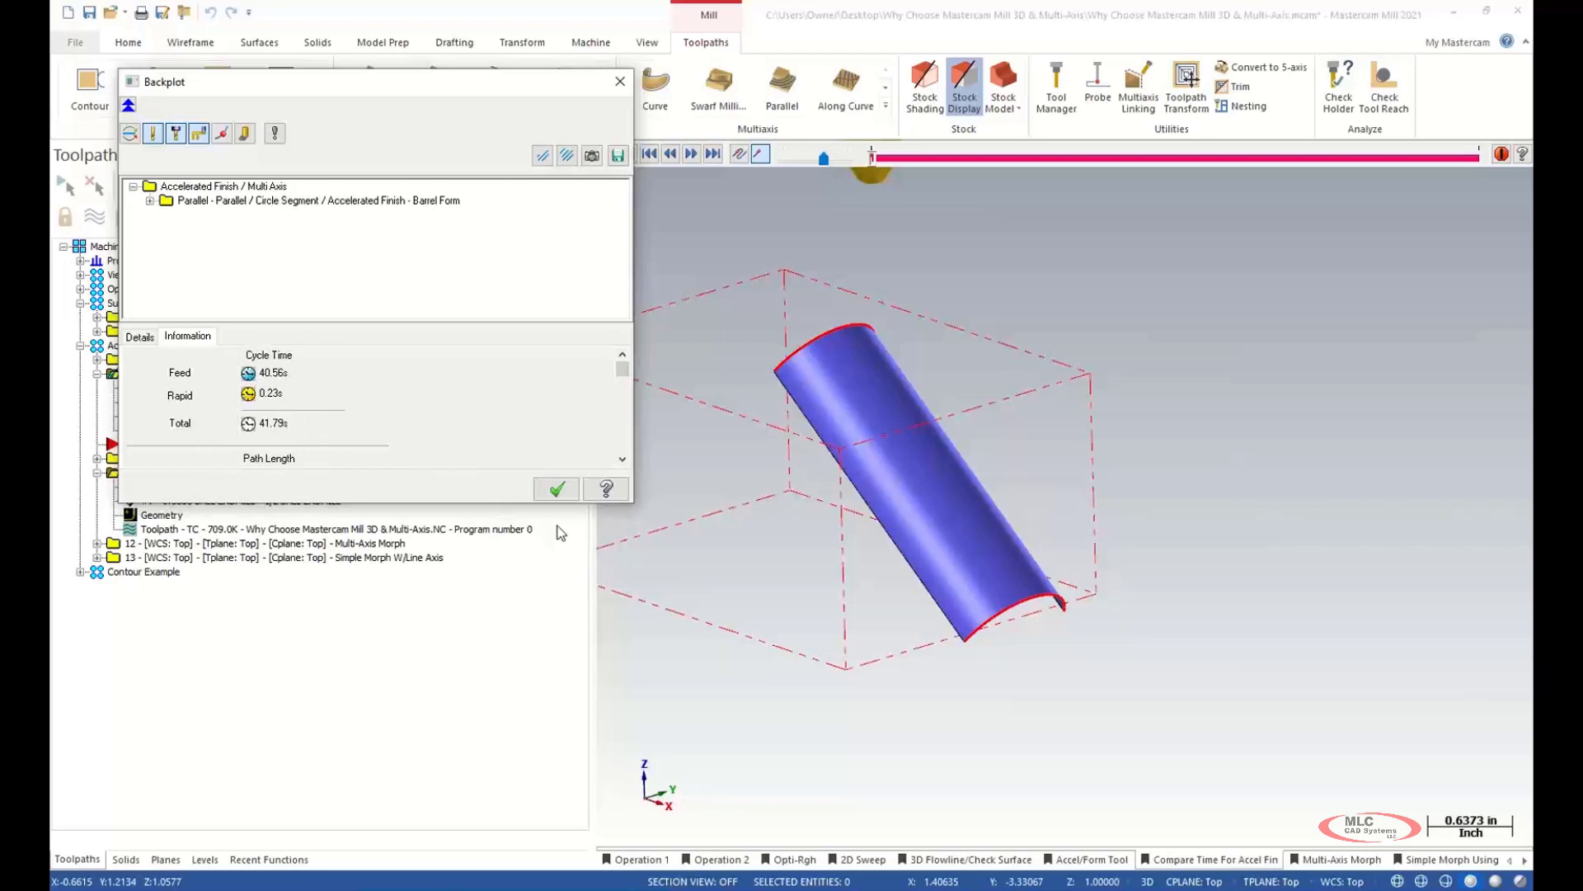
click(549, 498)
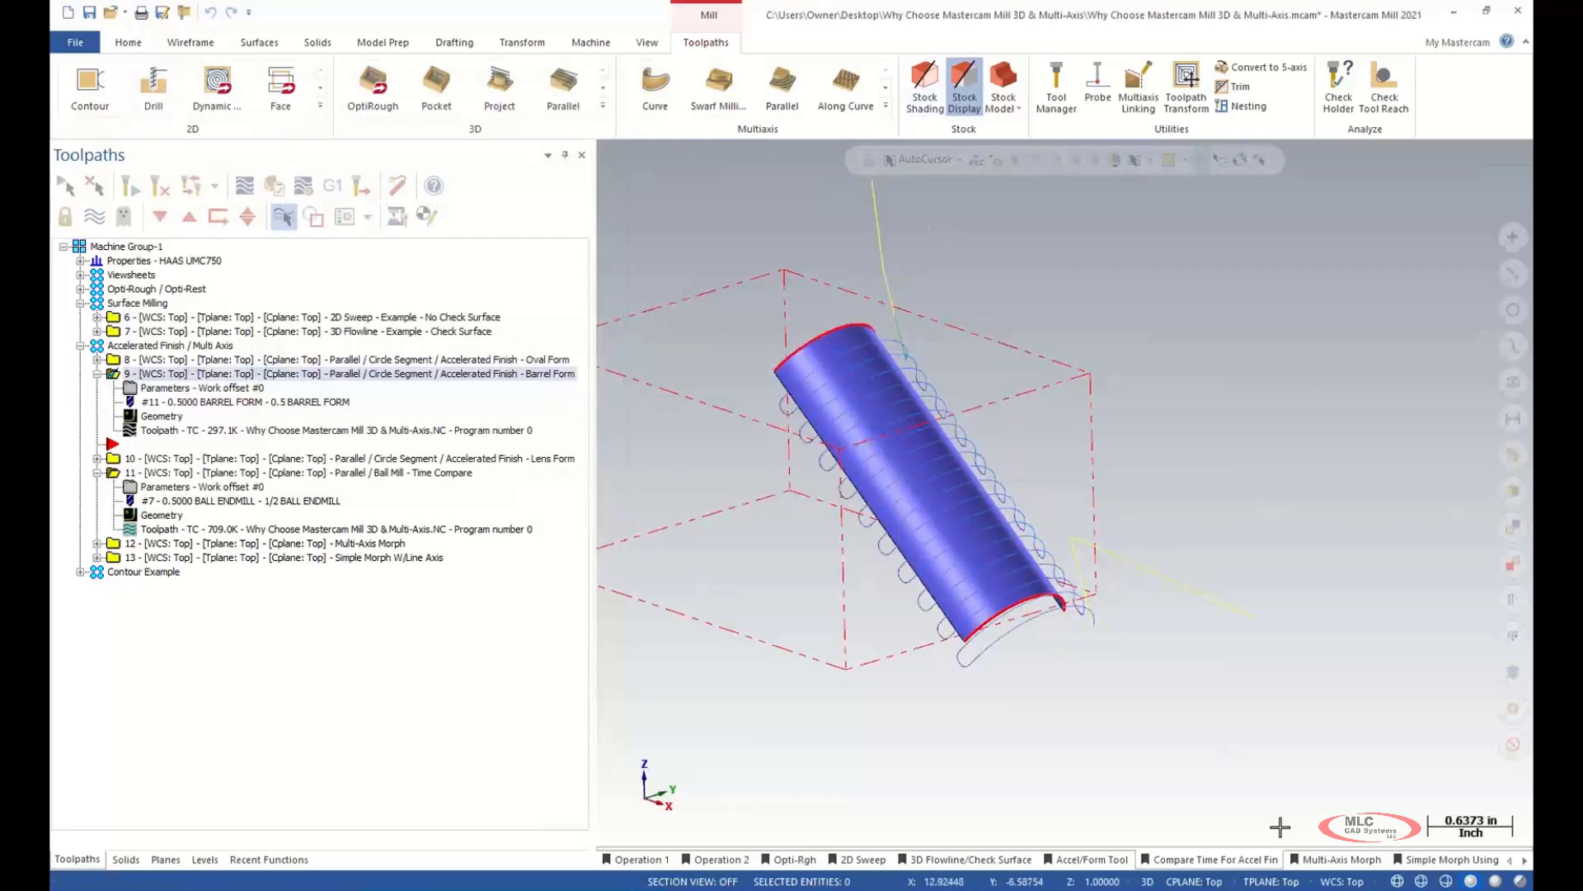
- Display the ball mill and barrel form toolpaths in turn, collapse operation 9, and move the insert arrow below operation 11
click(421, 472)
click(509, 374)
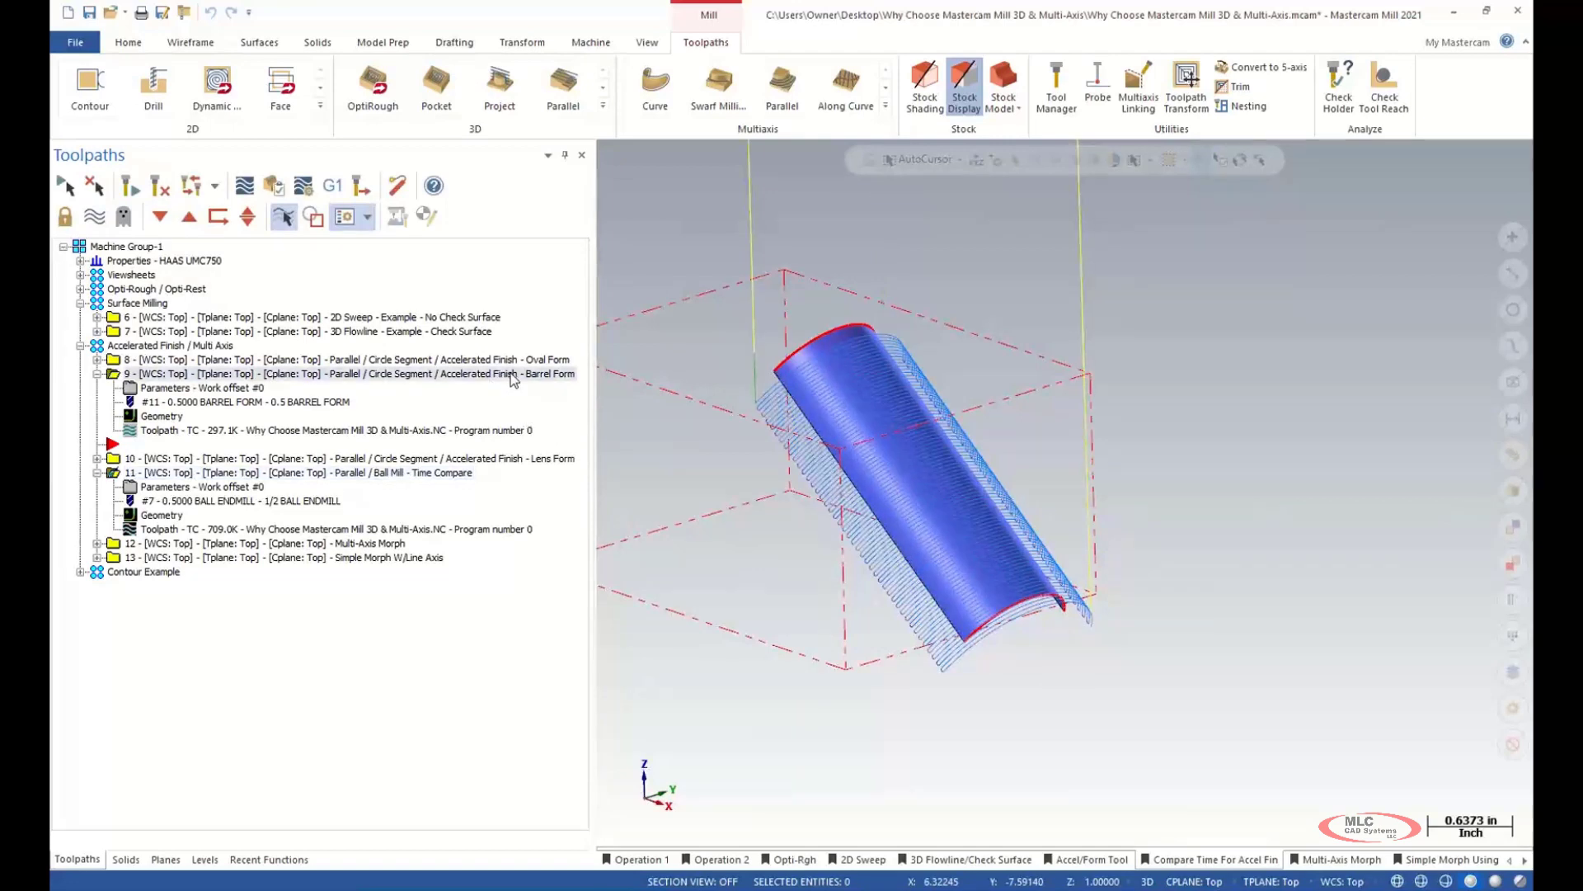
click(96, 374)
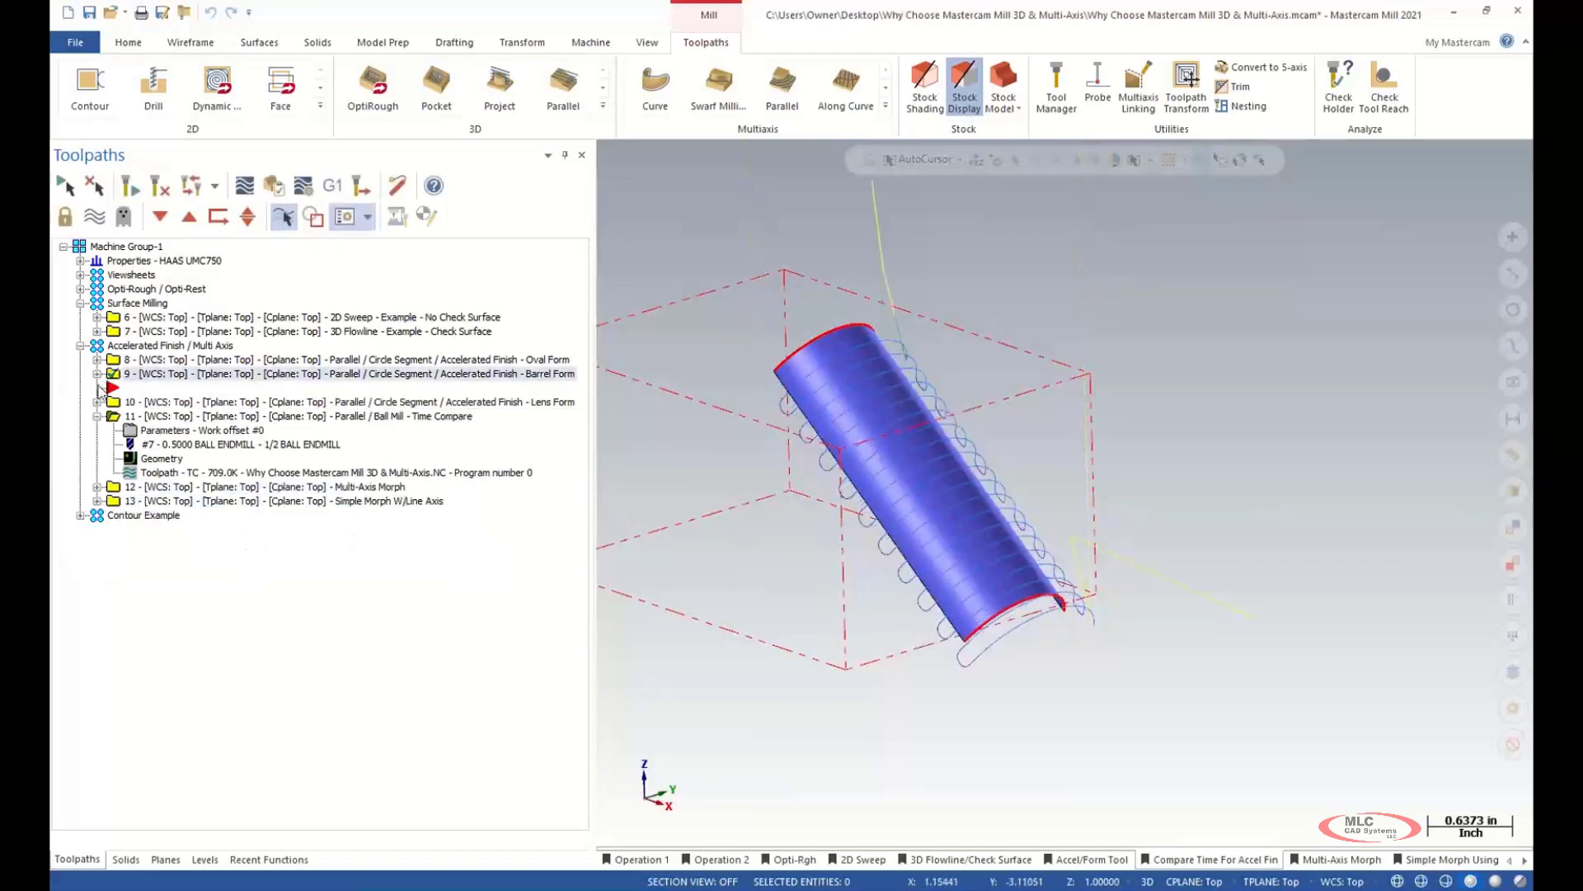
drag(111, 388, 136, 416)
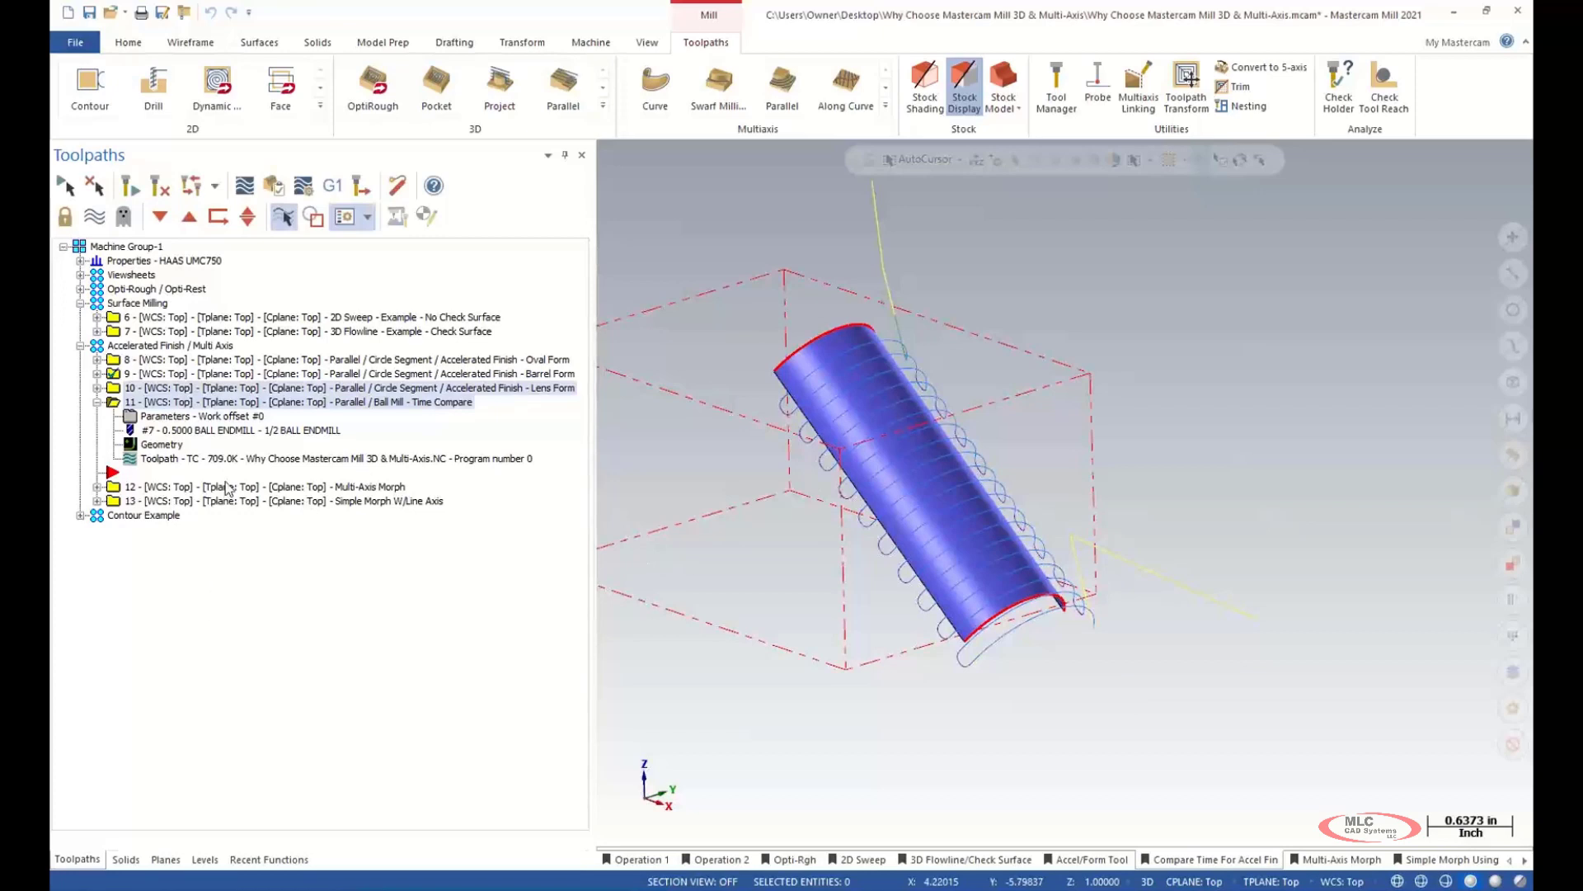
- Set ball mill operation 11 to 4 Axis output with a side tilt angle of -15, and regenerate its toolpath
middle_drag(1046, 612, 1131, 618)
scroll(1156, 627, down, 2)
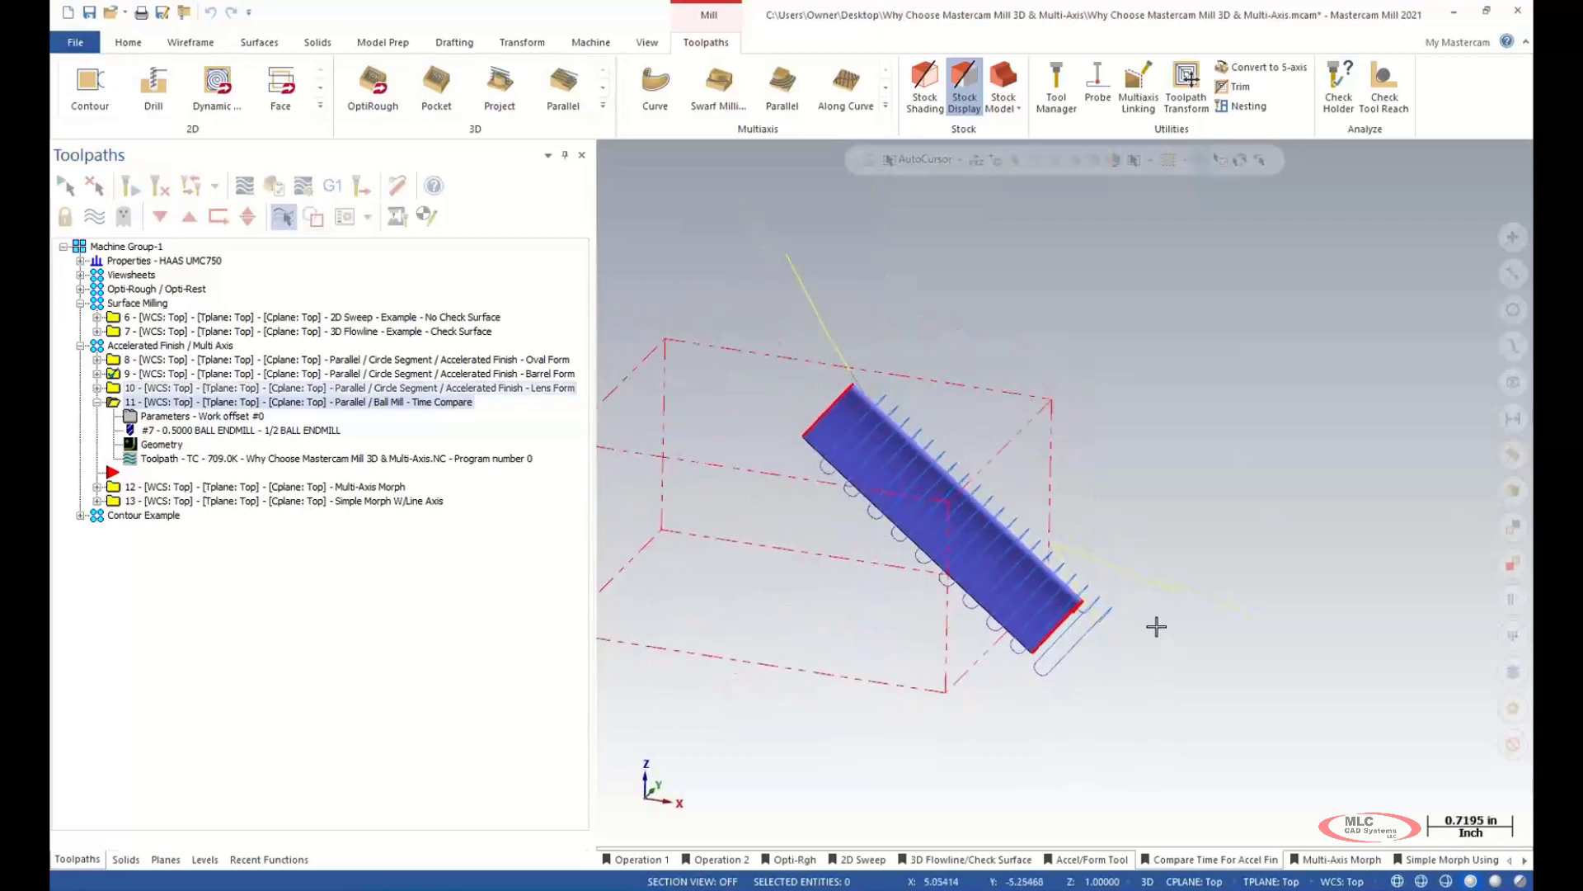
scroll(1156, 627, down, 1)
middle_drag(933, 431, 908, 417)
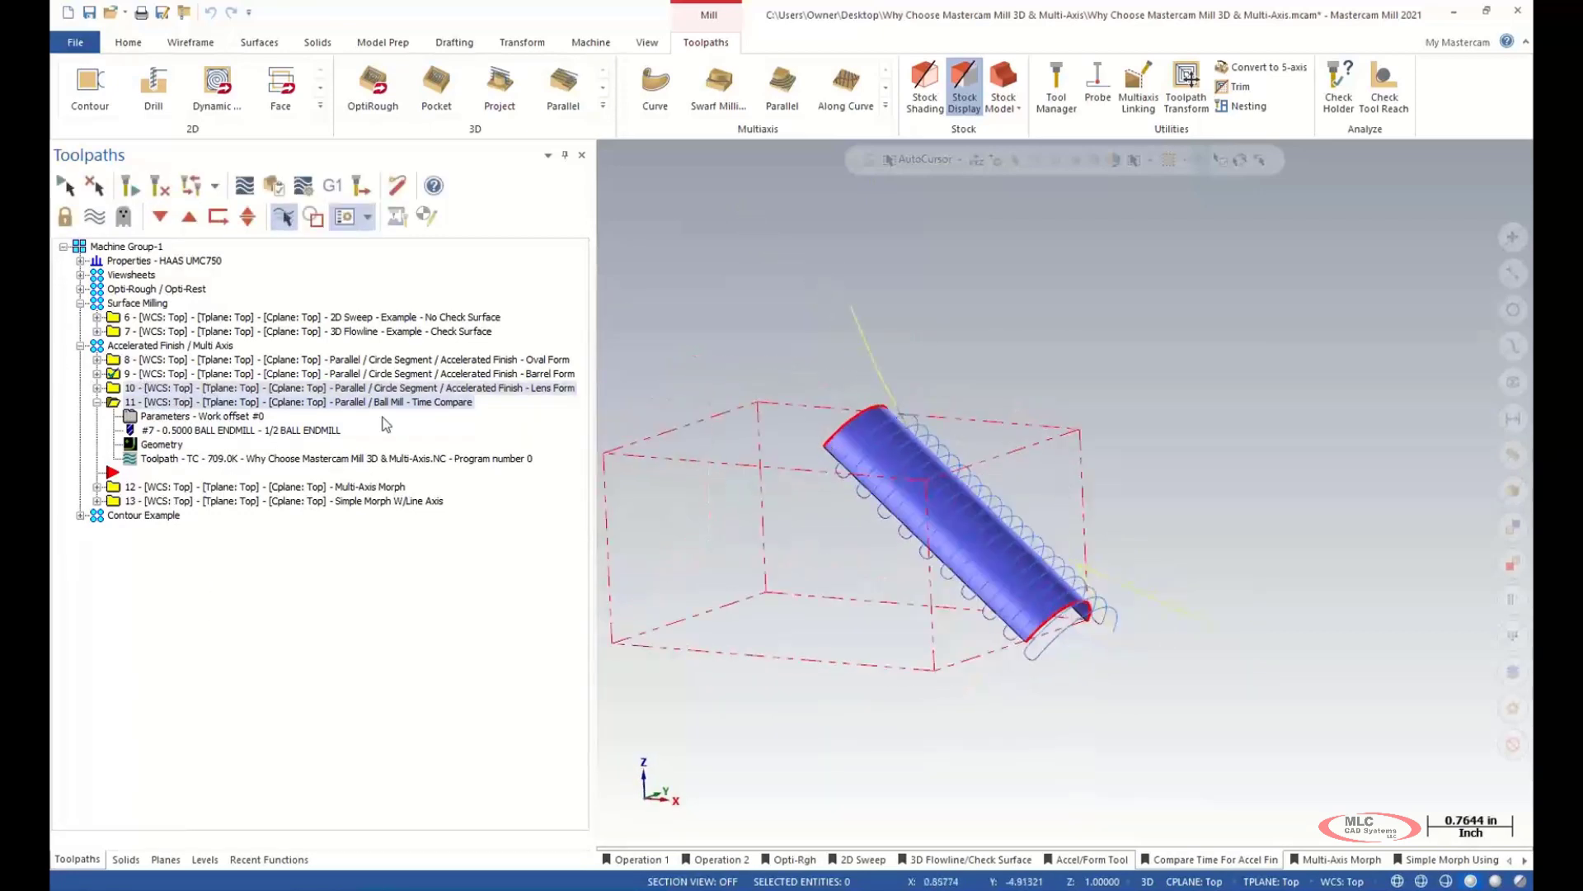
click(448, 405)
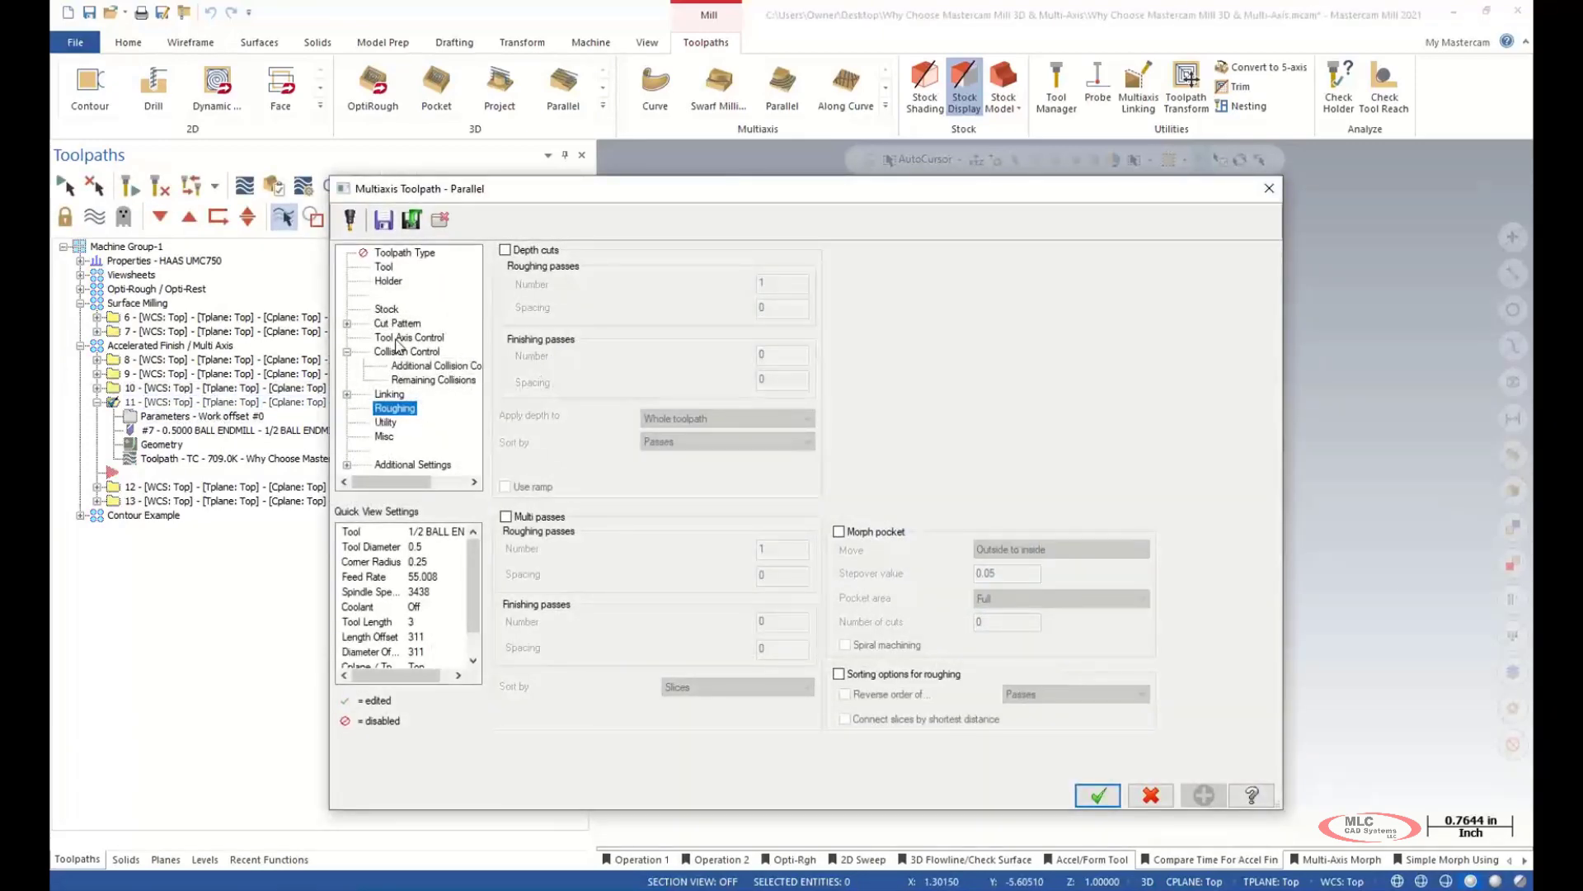
click(399, 338)
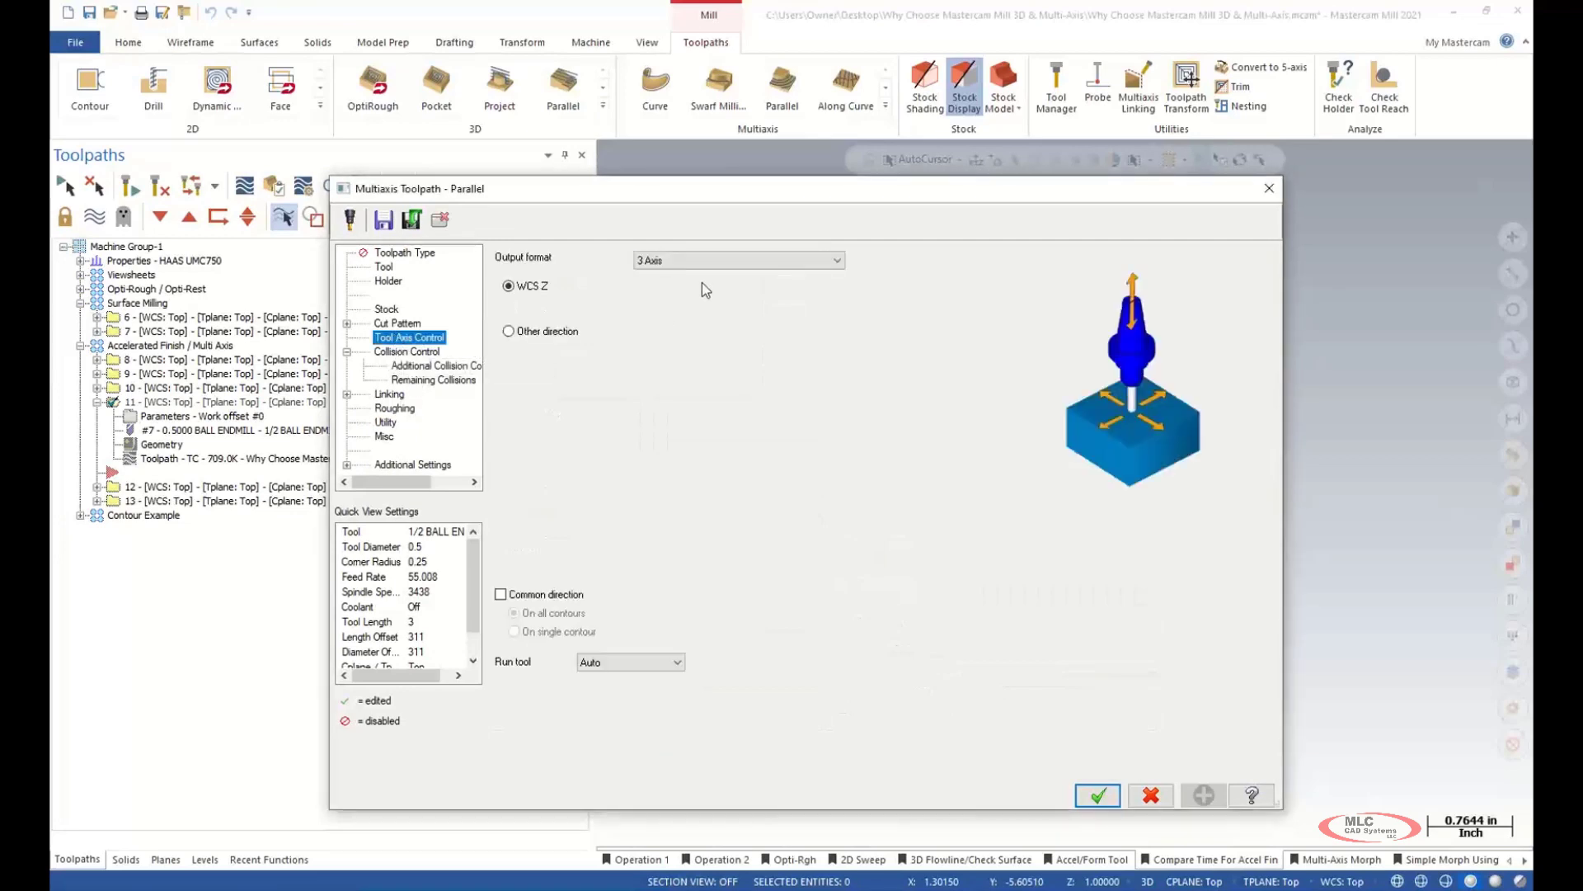
click(701, 260)
click(678, 285)
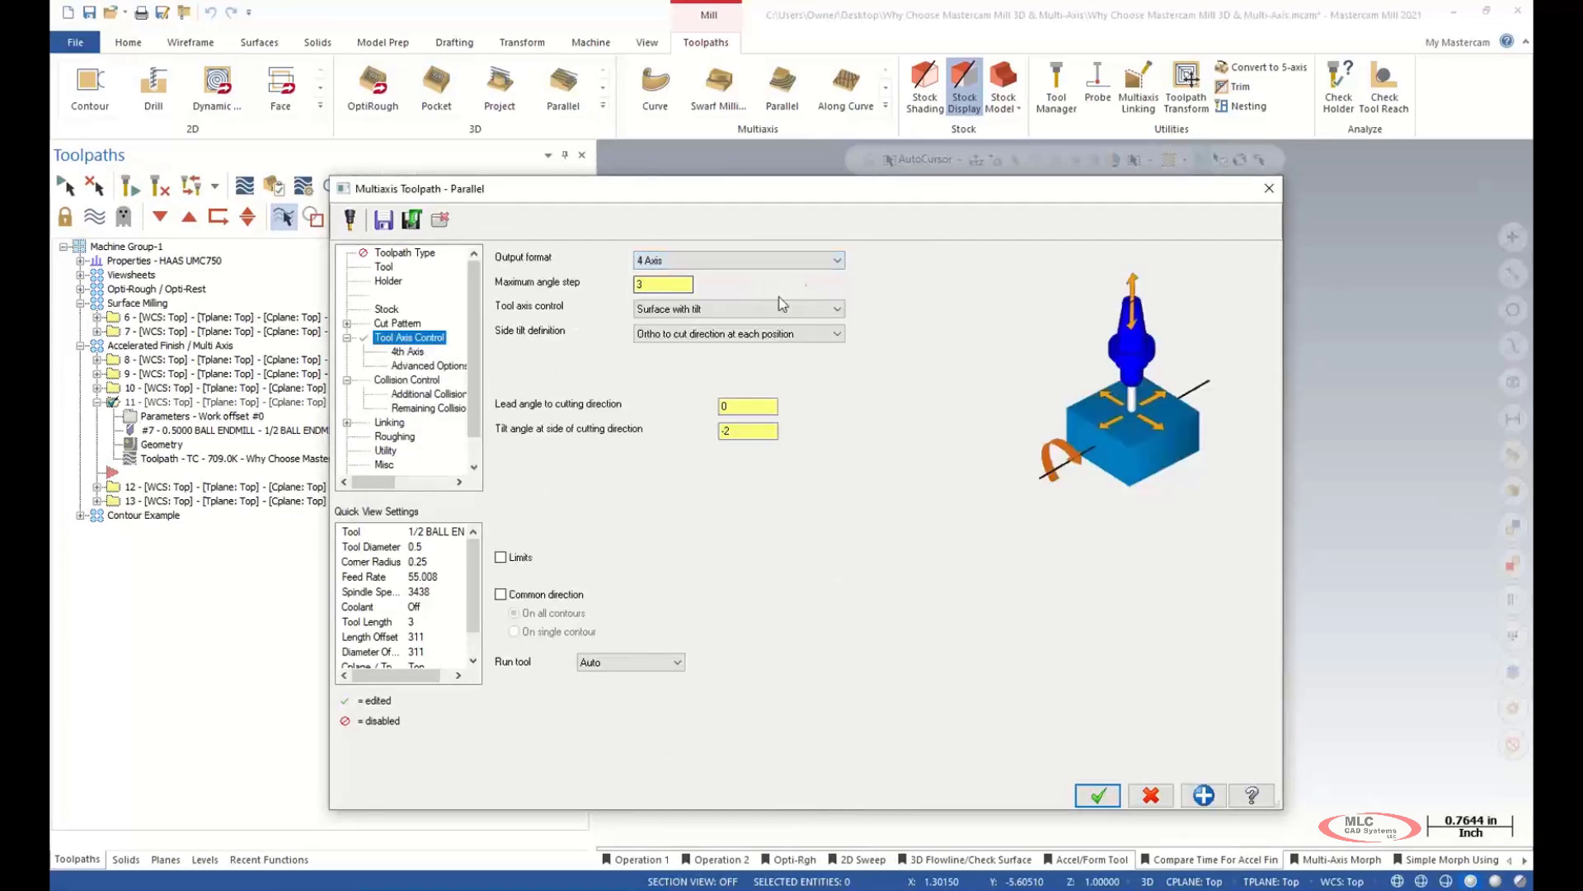
click(746, 431)
key(BackSpace)
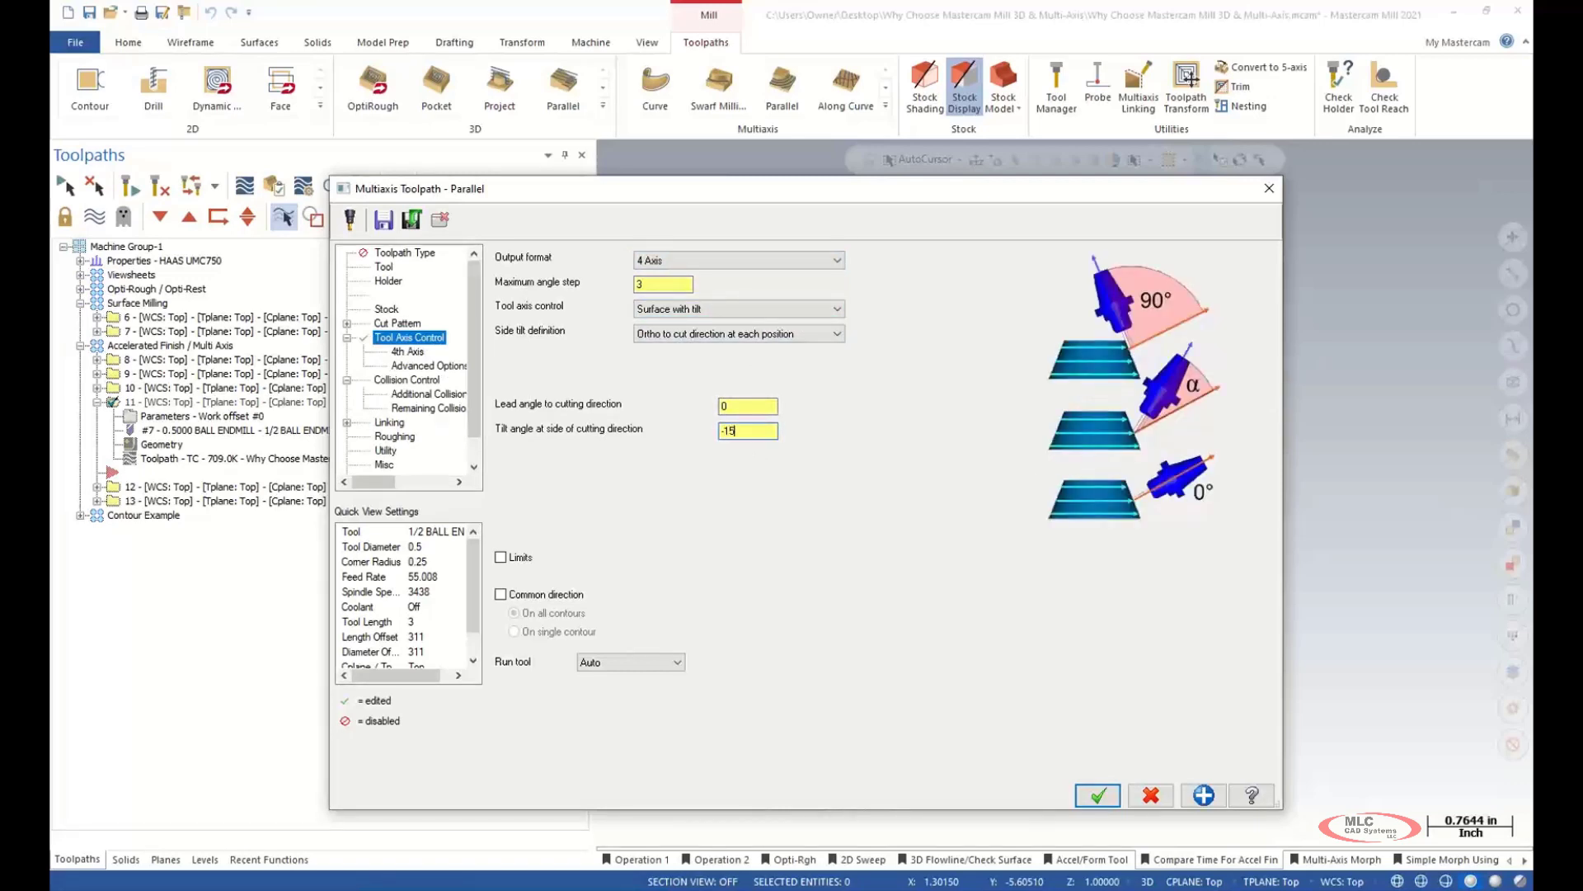
click(1097, 795)
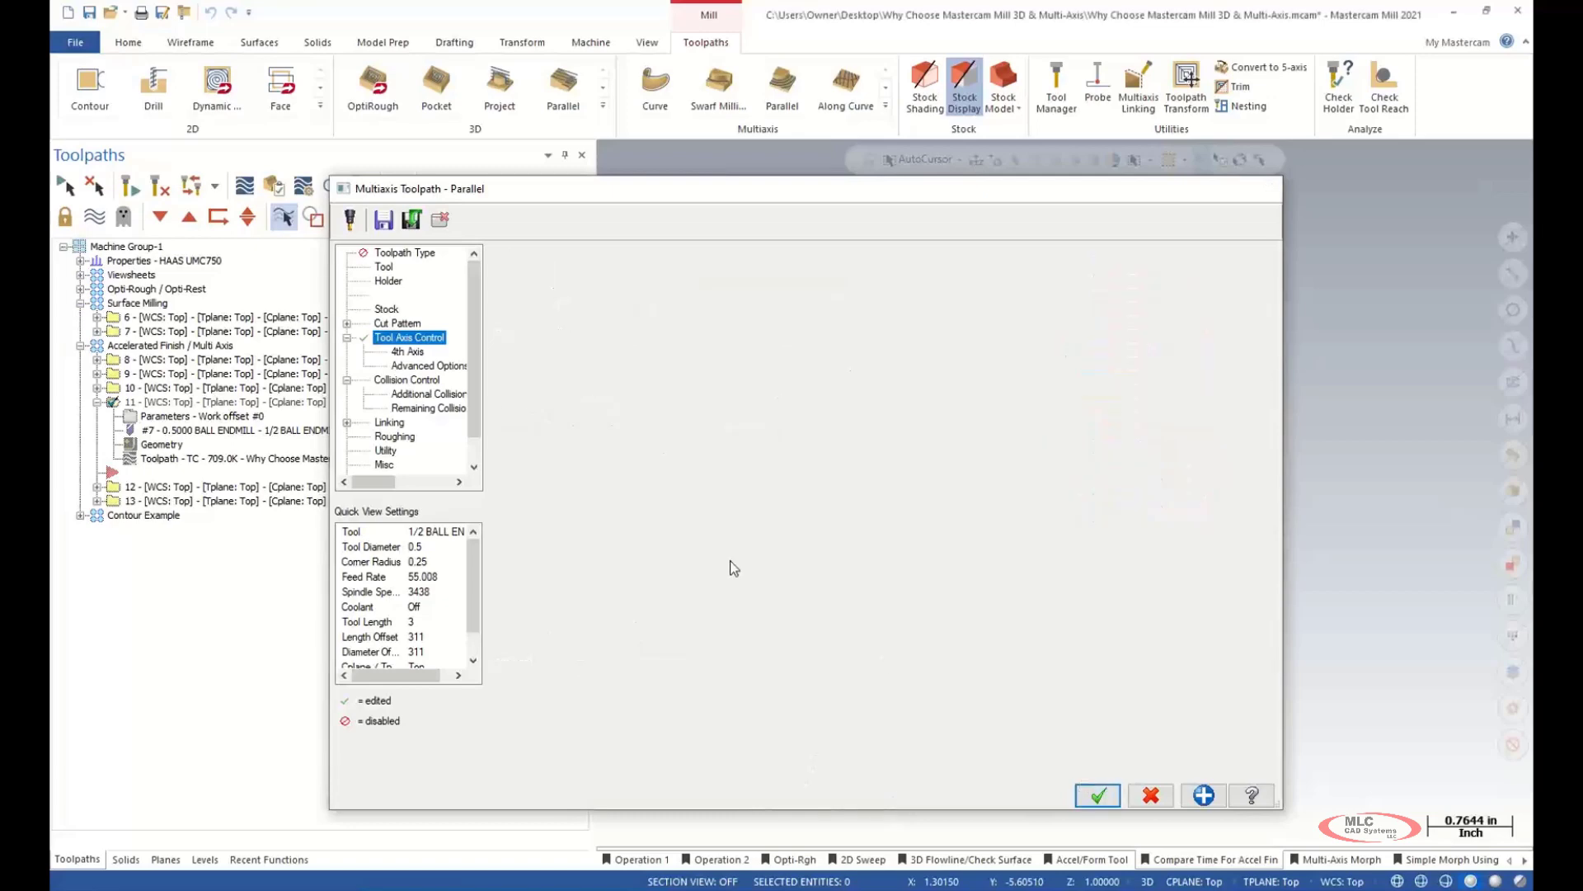
click(134, 188)
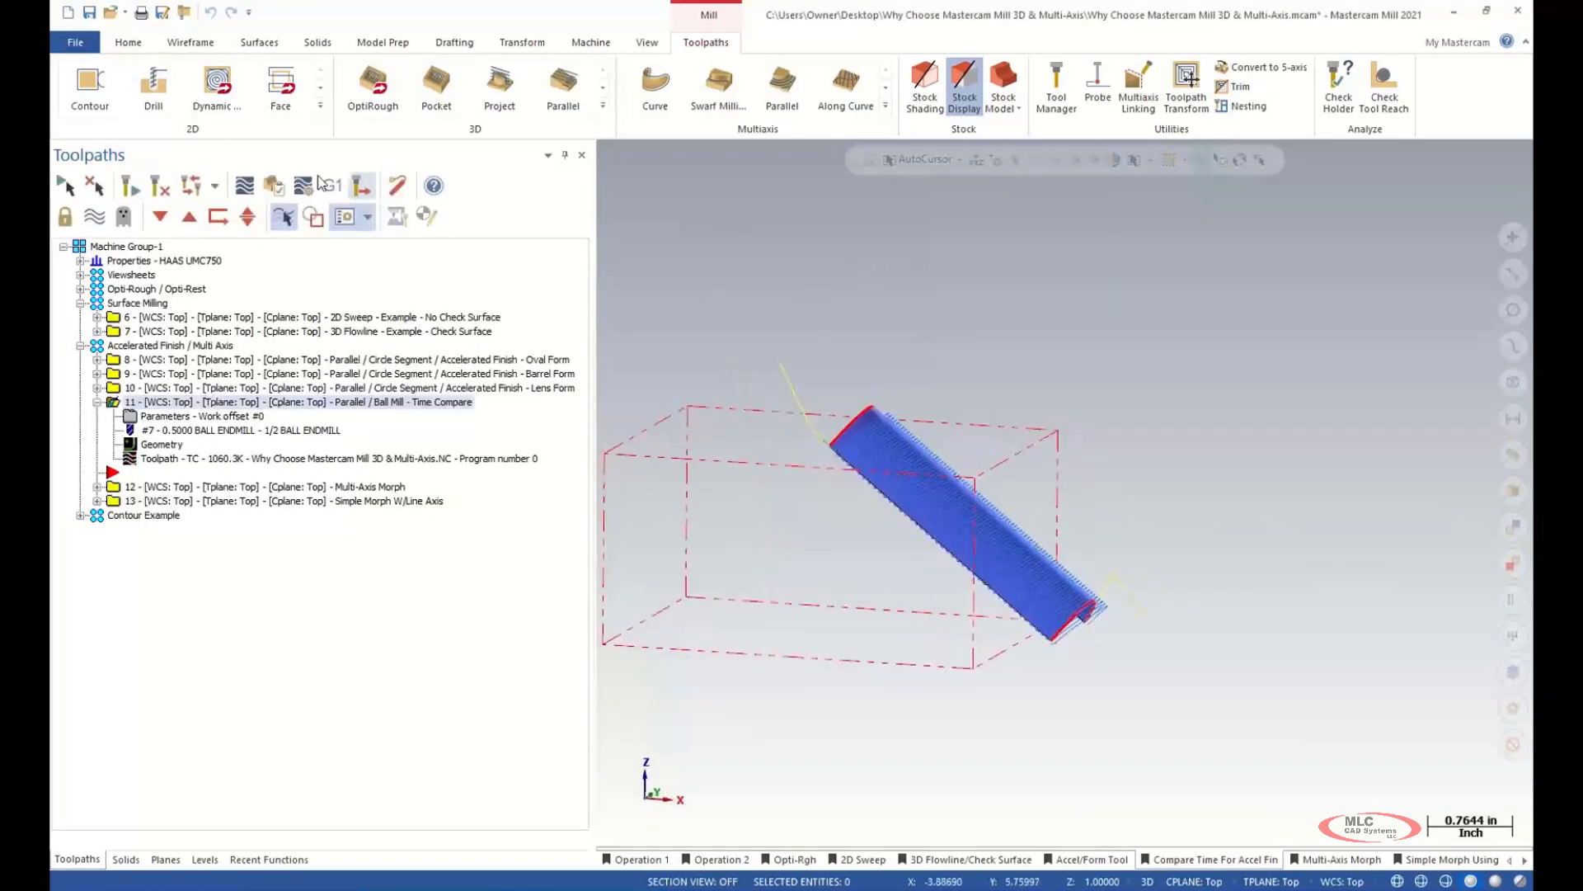
- Play the backplot of the 4-axis ball mill operation 11 and watch the tilted tool's motion from several angles
click(245, 186)
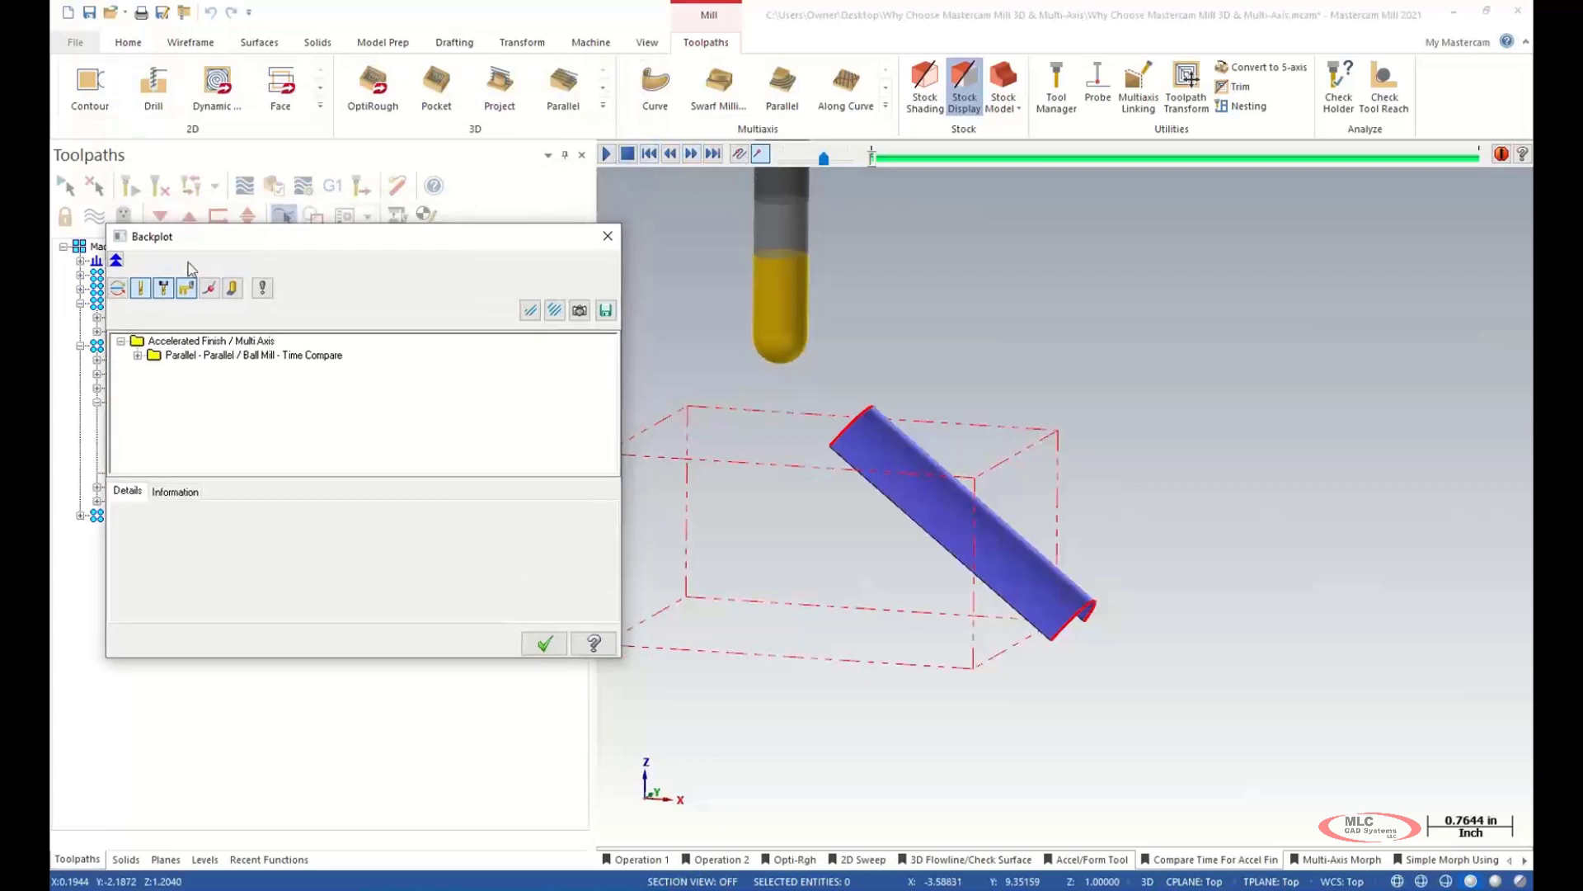
click(116, 261)
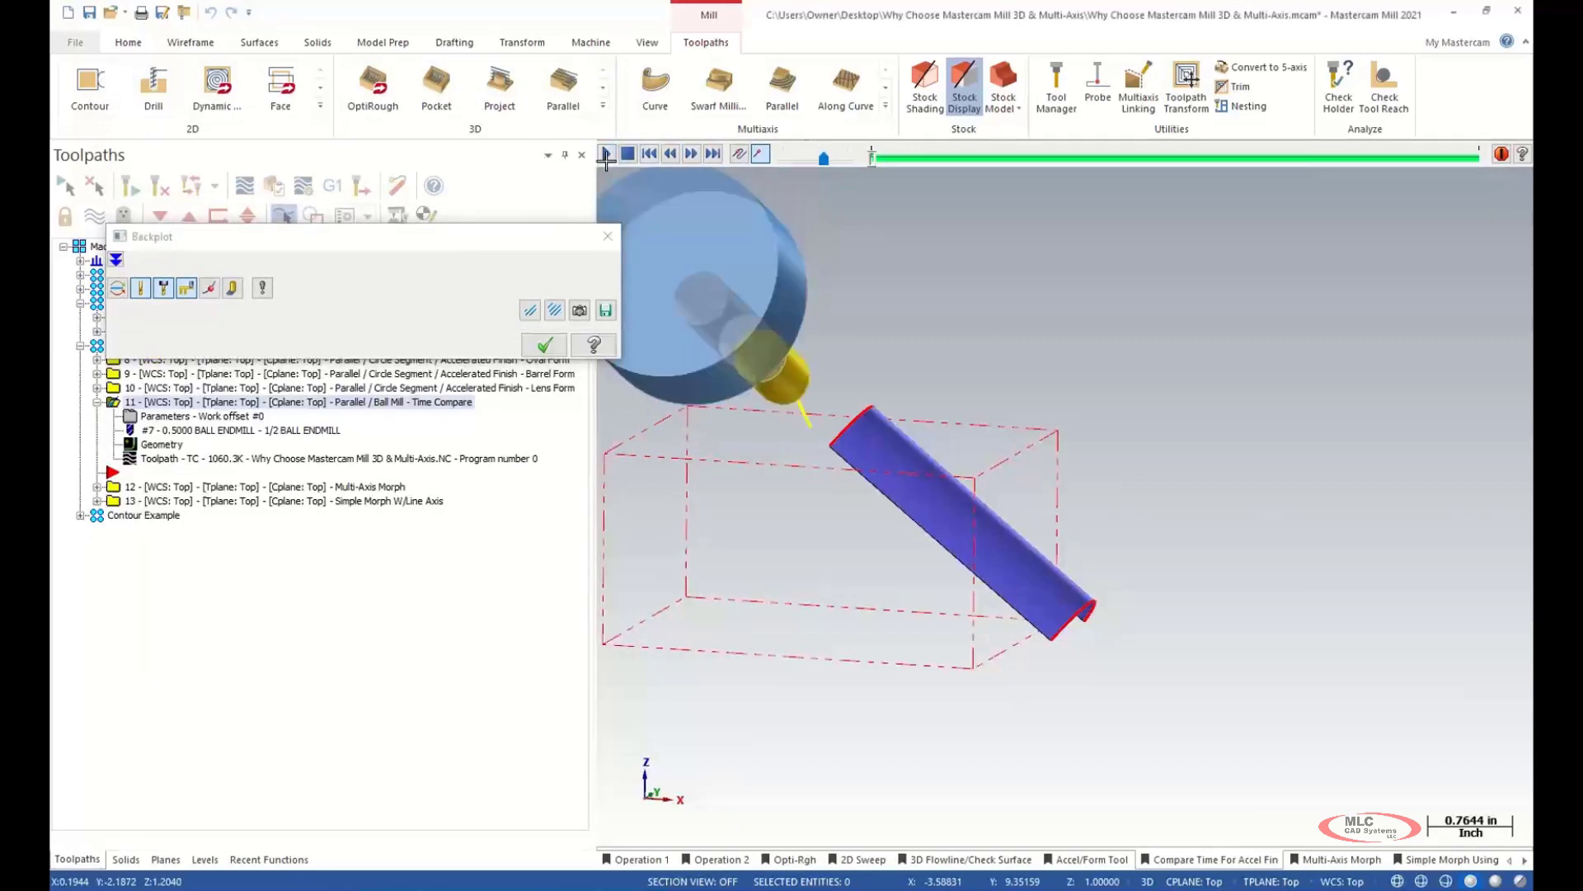
middle_drag(1083, 322, 1023, 318)
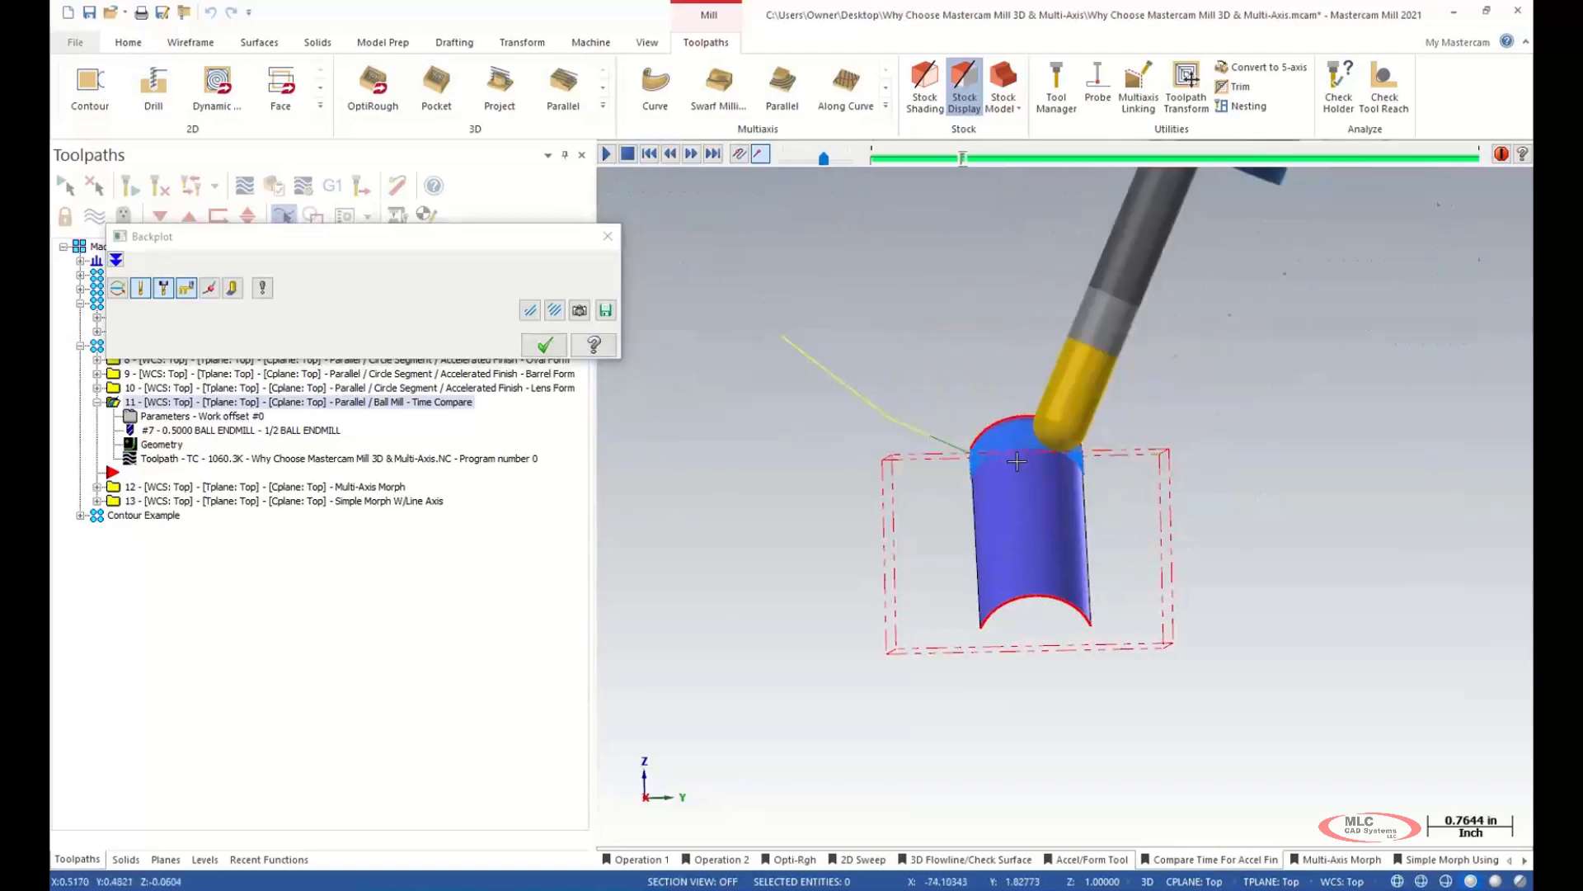
middle_drag(757, 619, 1144, 597)
middle_drag(1269, 406, 952, 385)
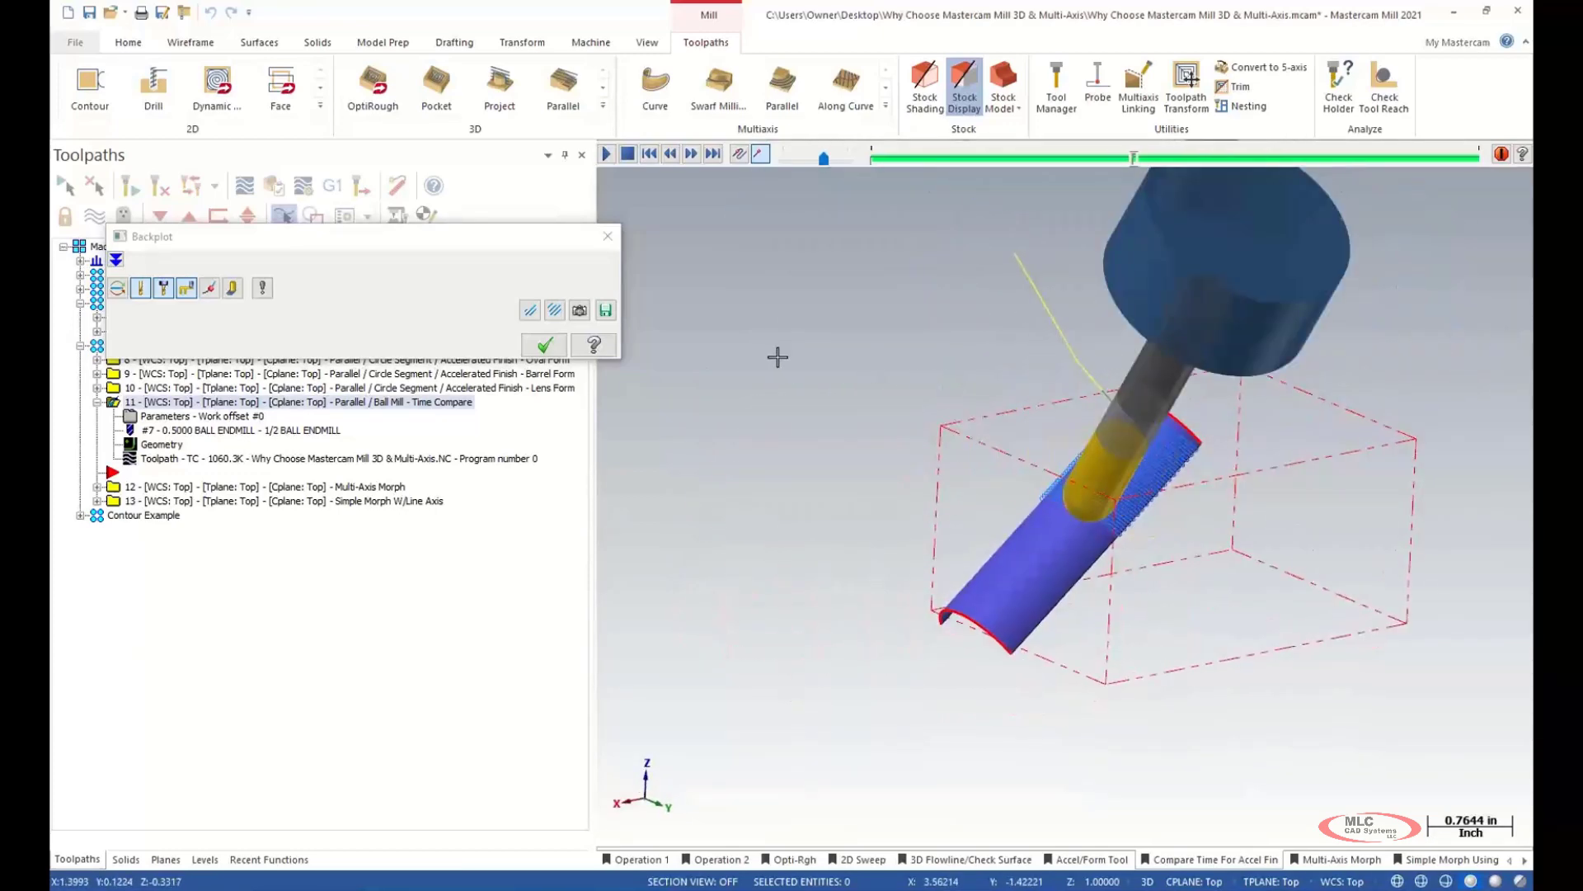
- Finish viewing the ball mill operation 11 backplot, close it, and collapse the operation
mouse_move(774, 354)
middle_down()
mouse_move(1041, 378)
mouse_move(1080, 459)
mouse_move(937, 428)
middle_up()
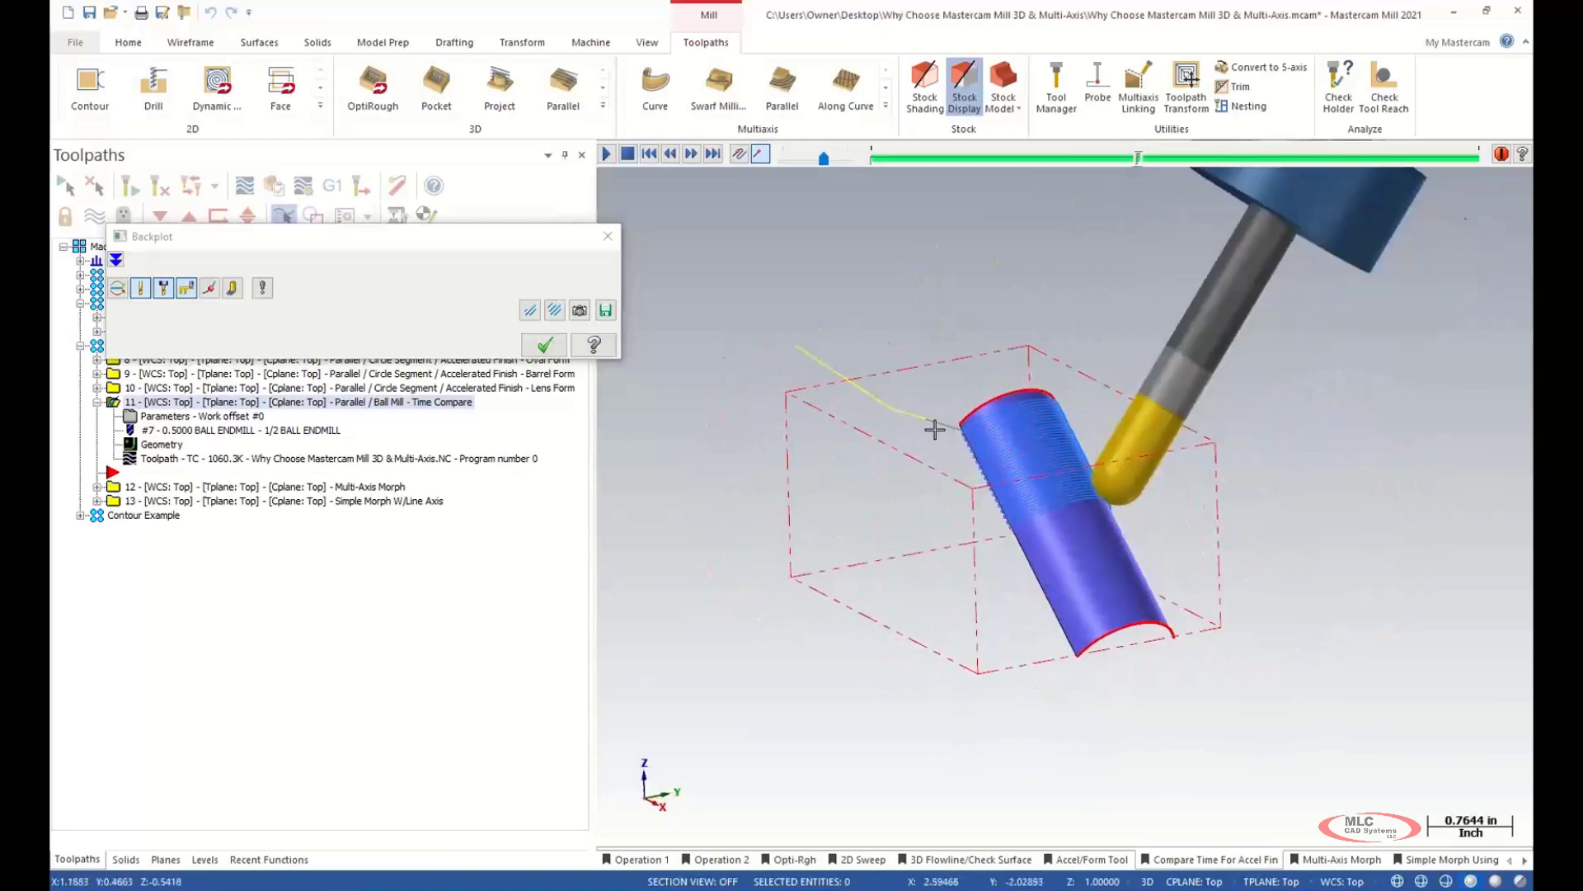
click(544, 345)
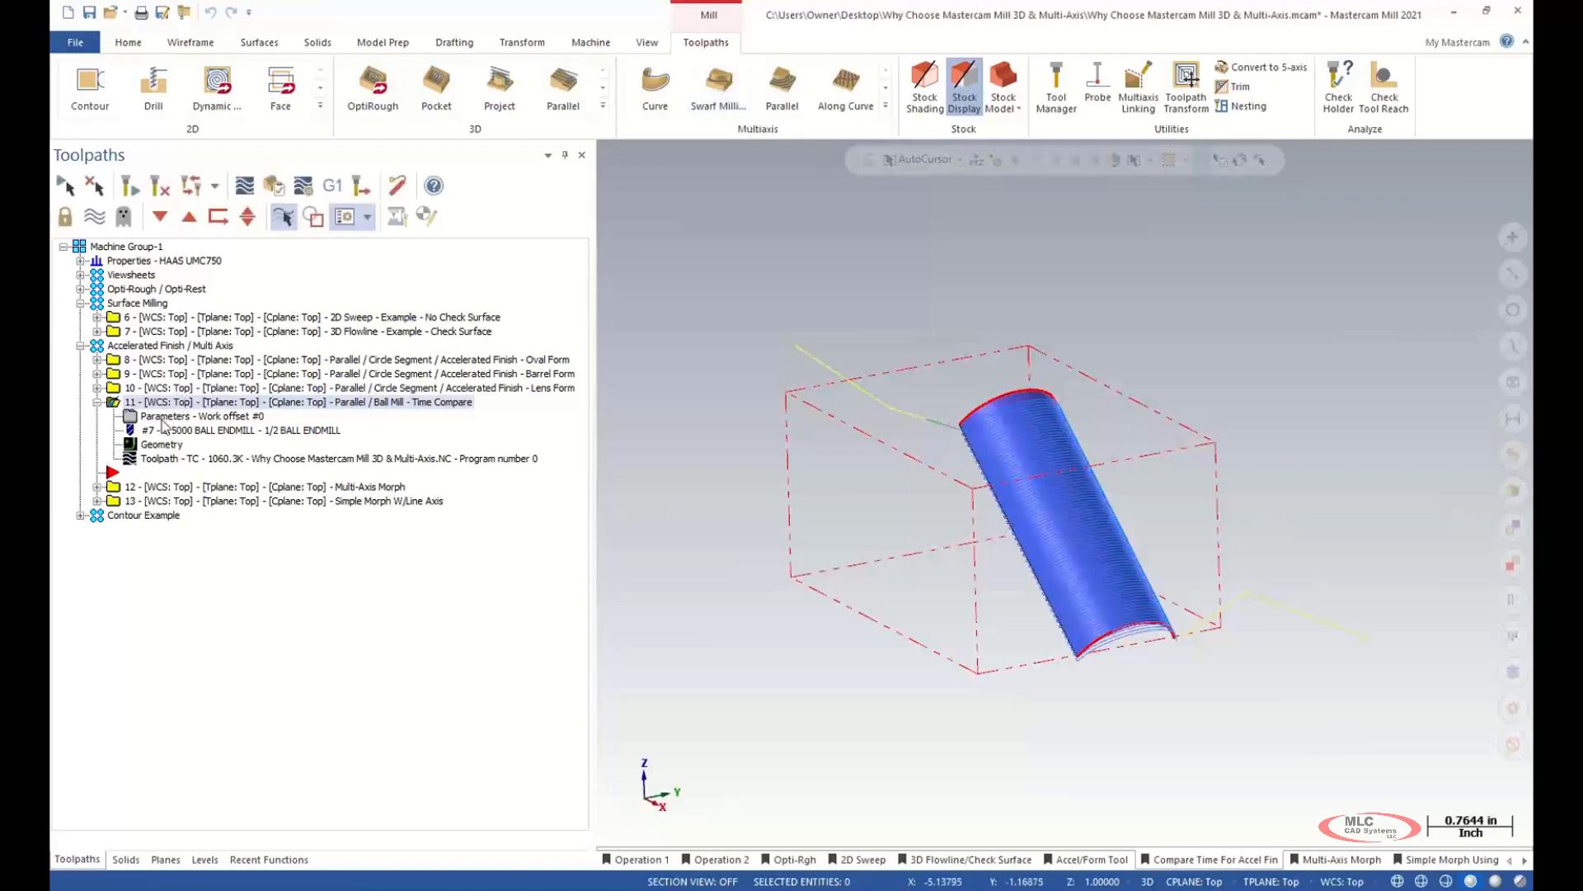
click(96, 402)
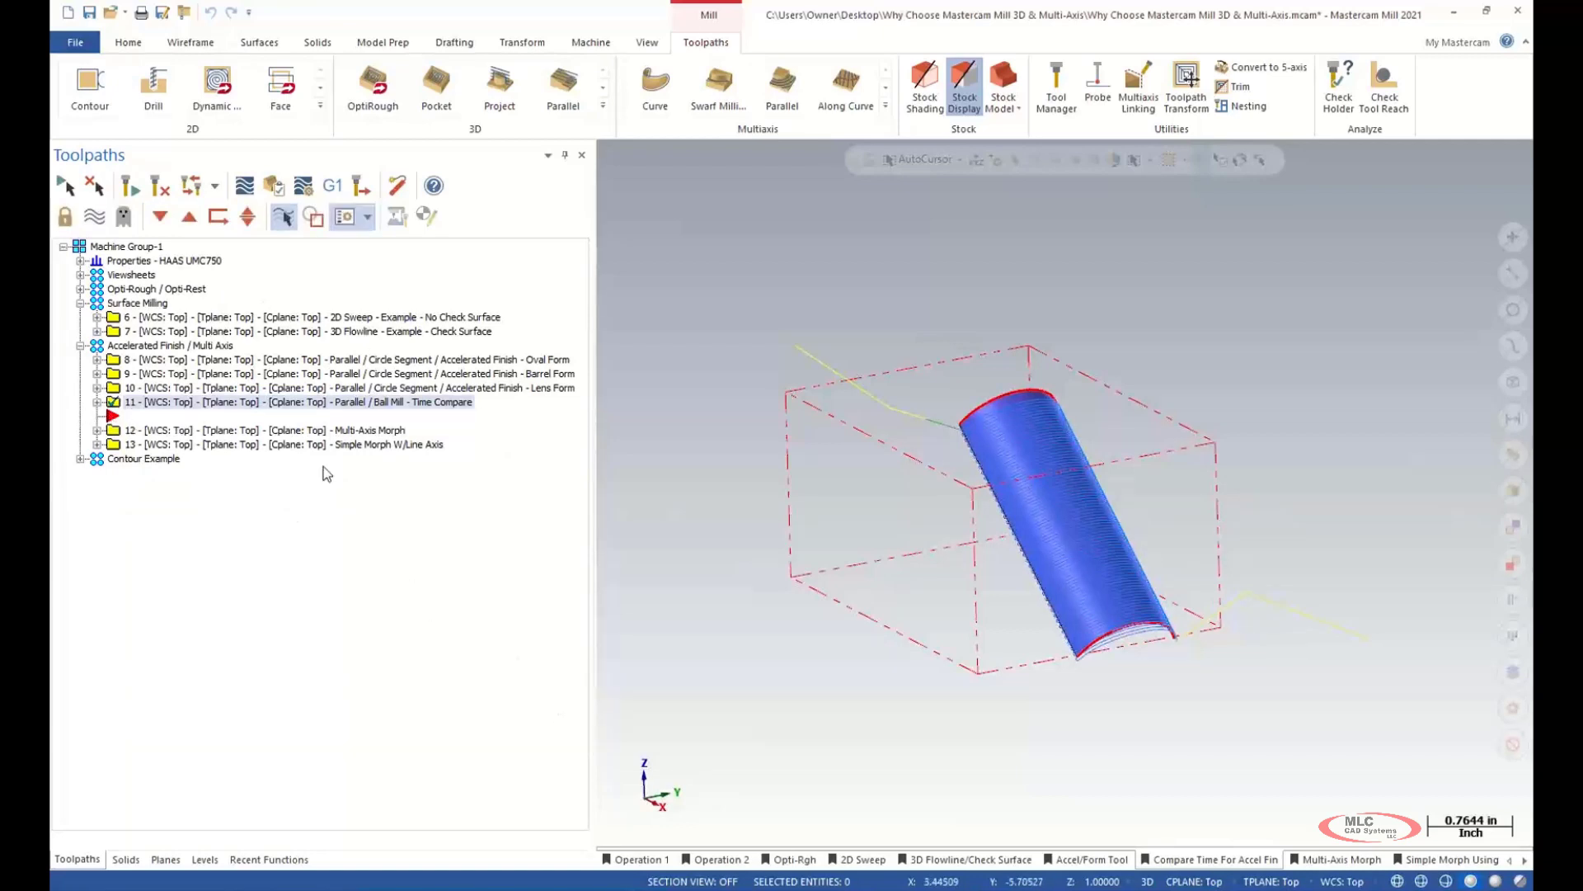
- Select Multi-Axis Morph operation 12 and display its Multi-Axis Morph viewsheet in isometric view
click(281, 431)
middle_drag(788, 382, 893, 414)
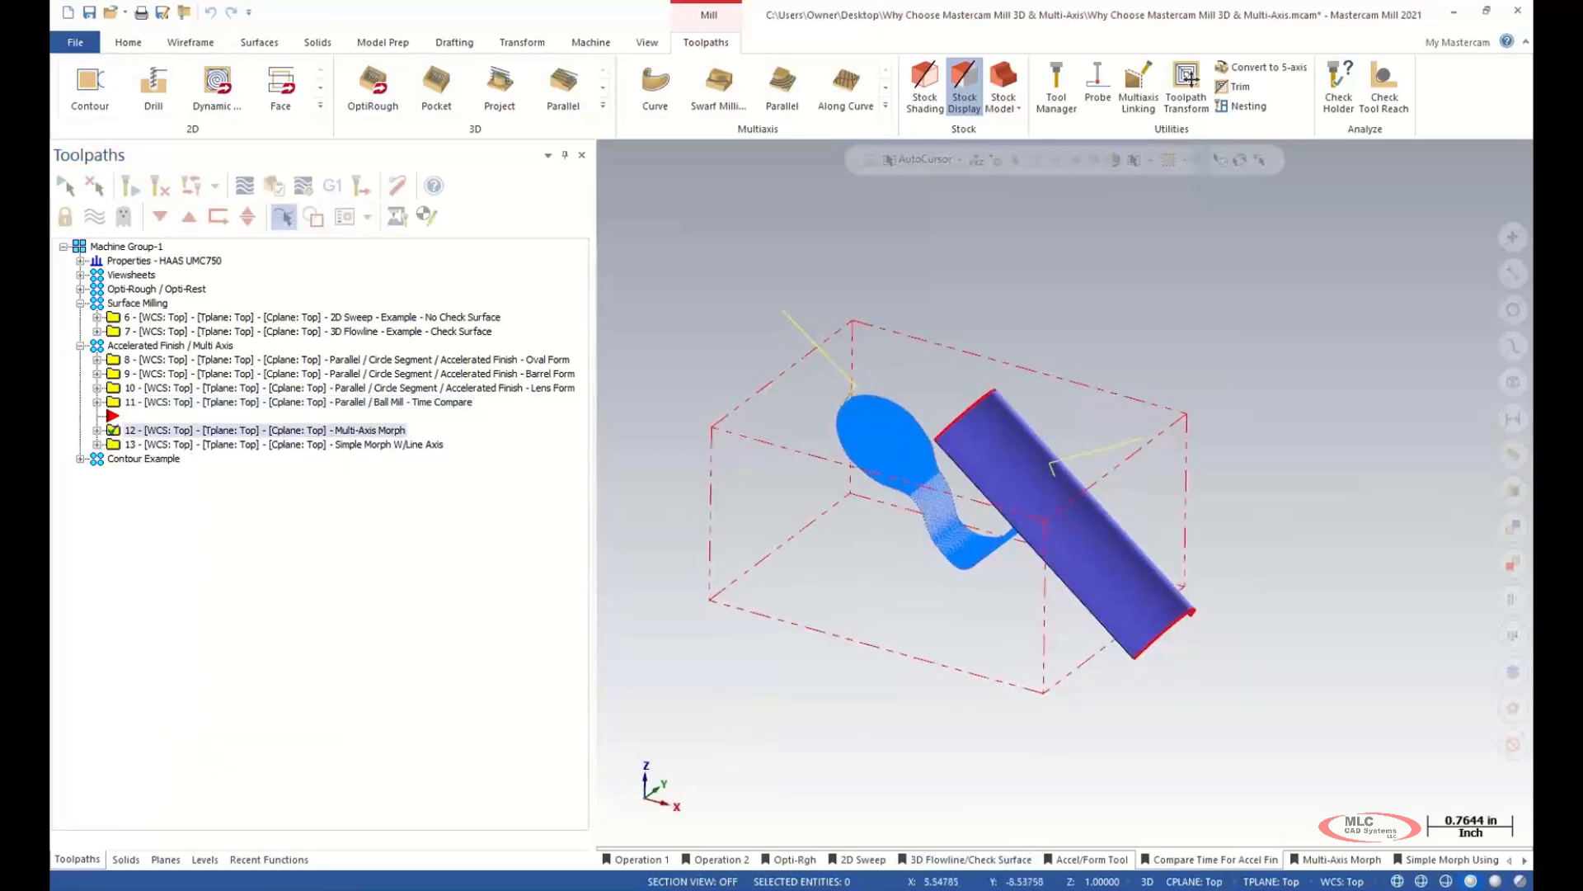
click(1340, 860)
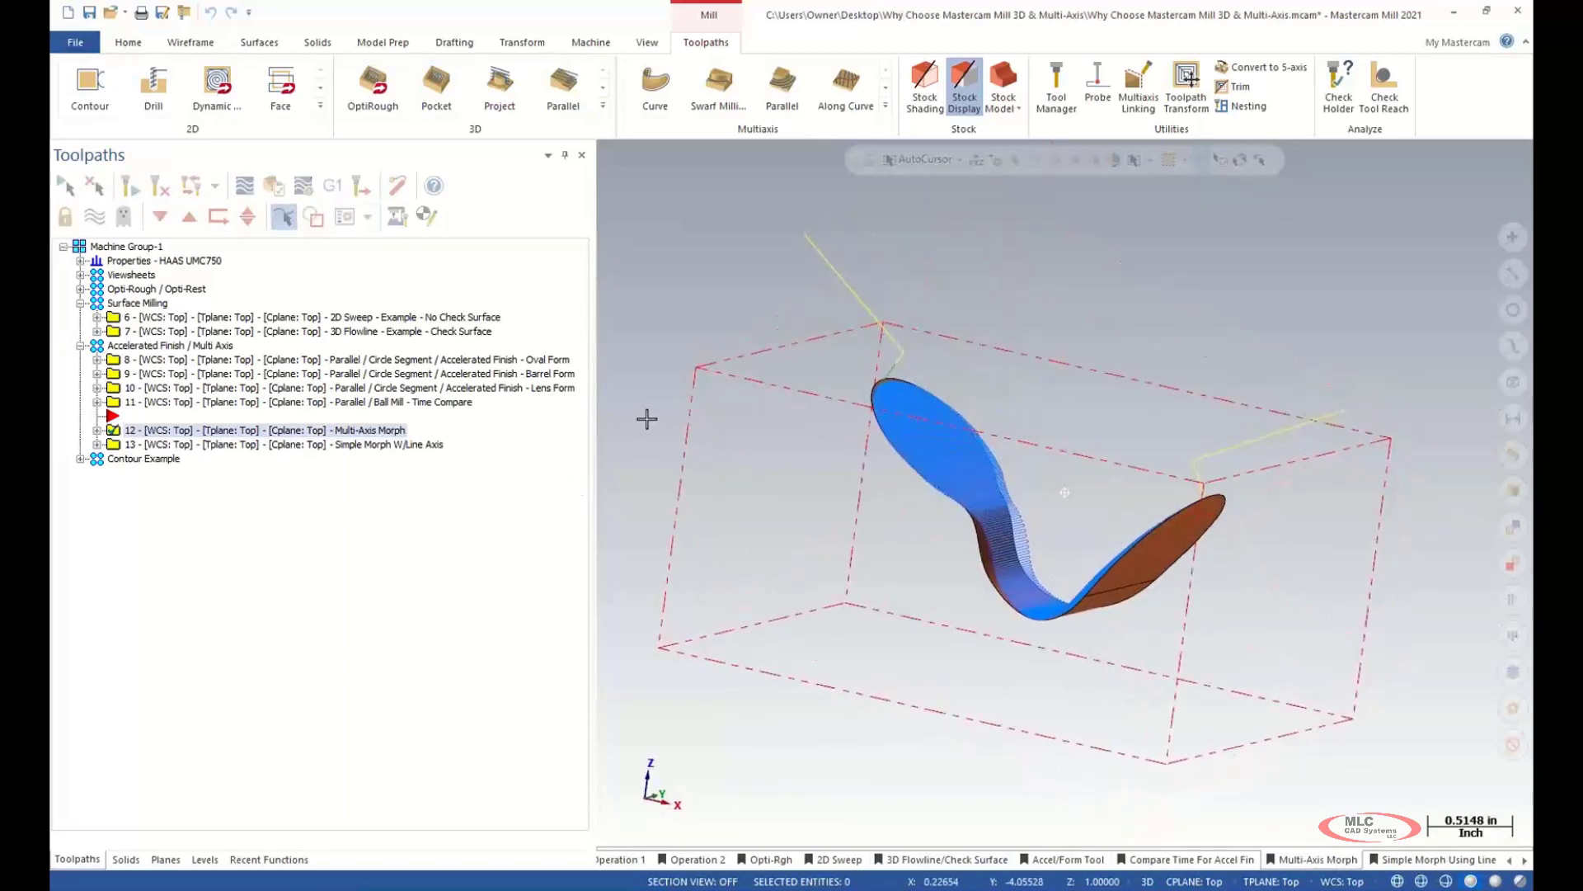
click(1313, 861)
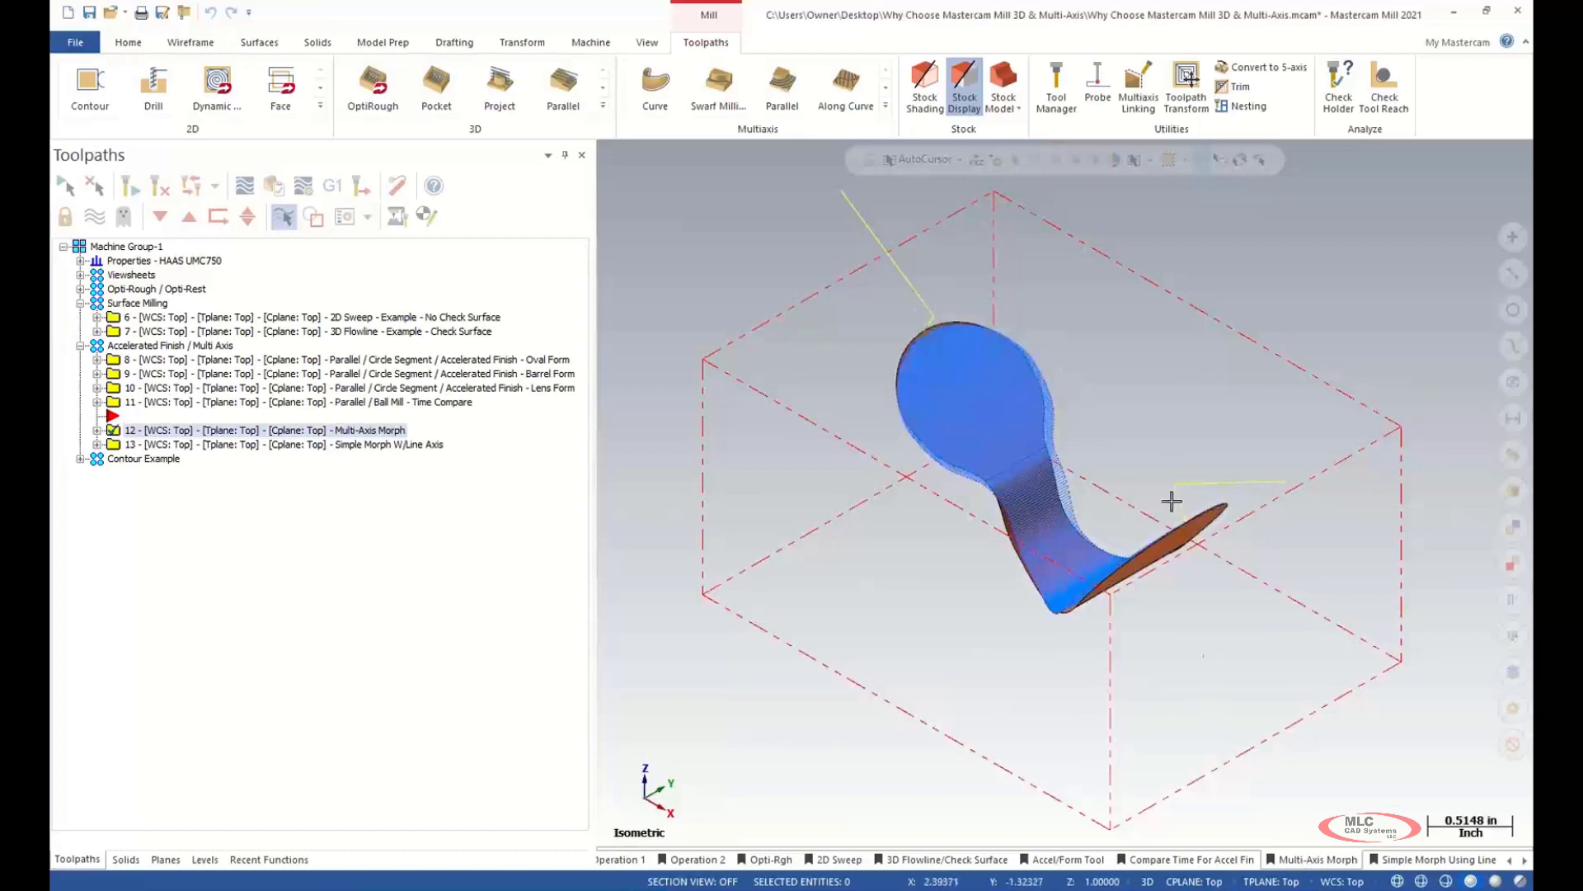
- Show the Part level to see where the morph surfaces lie on the part, and hide it again
click(205, 859)
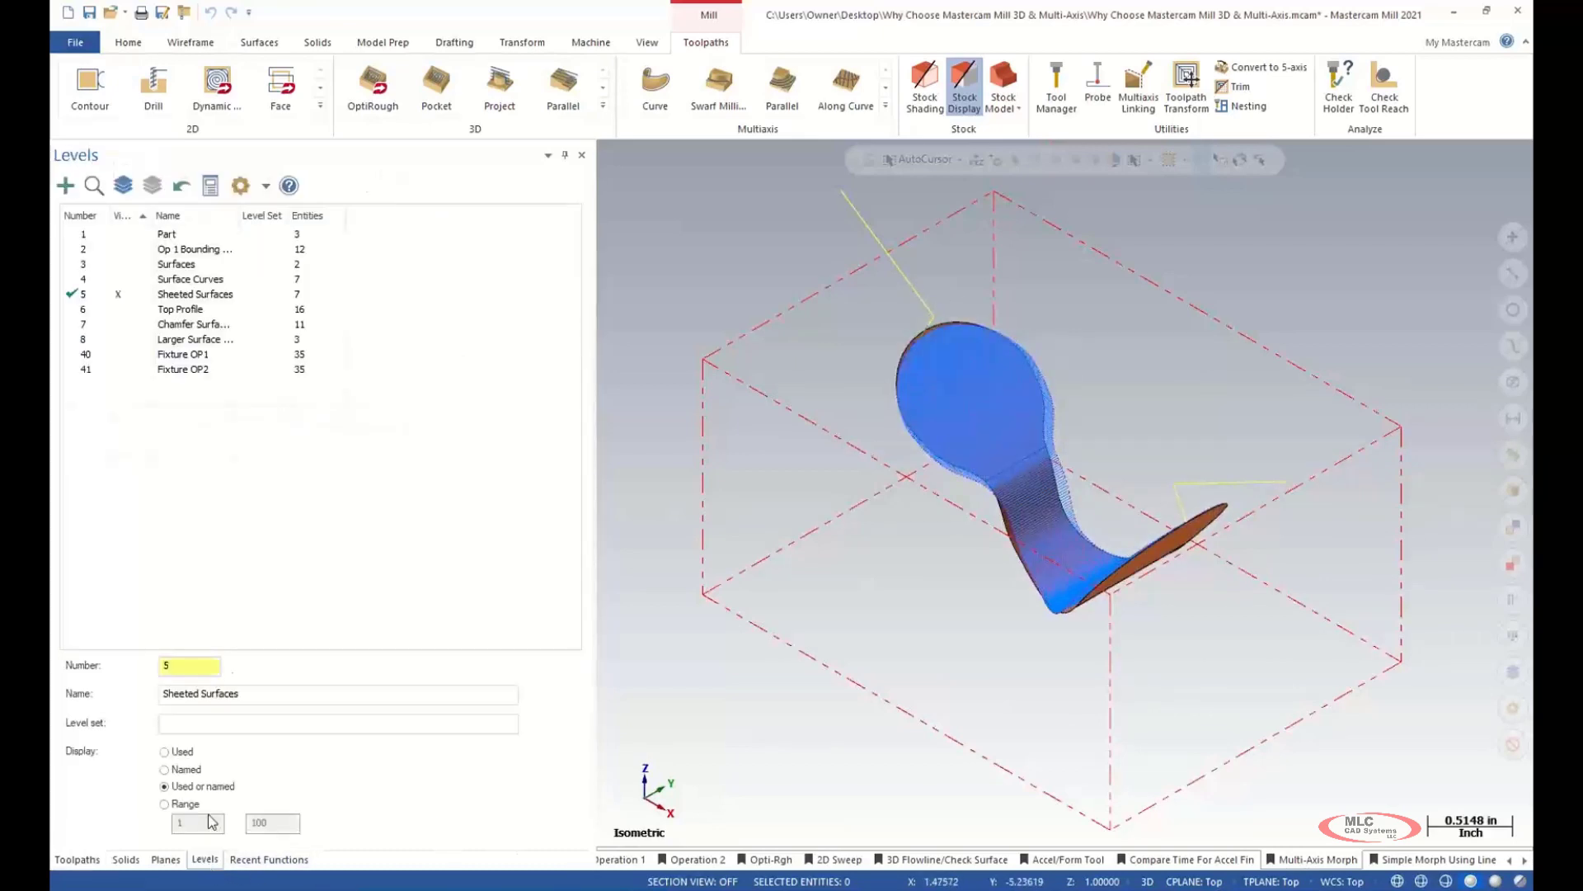
click(118, 235)
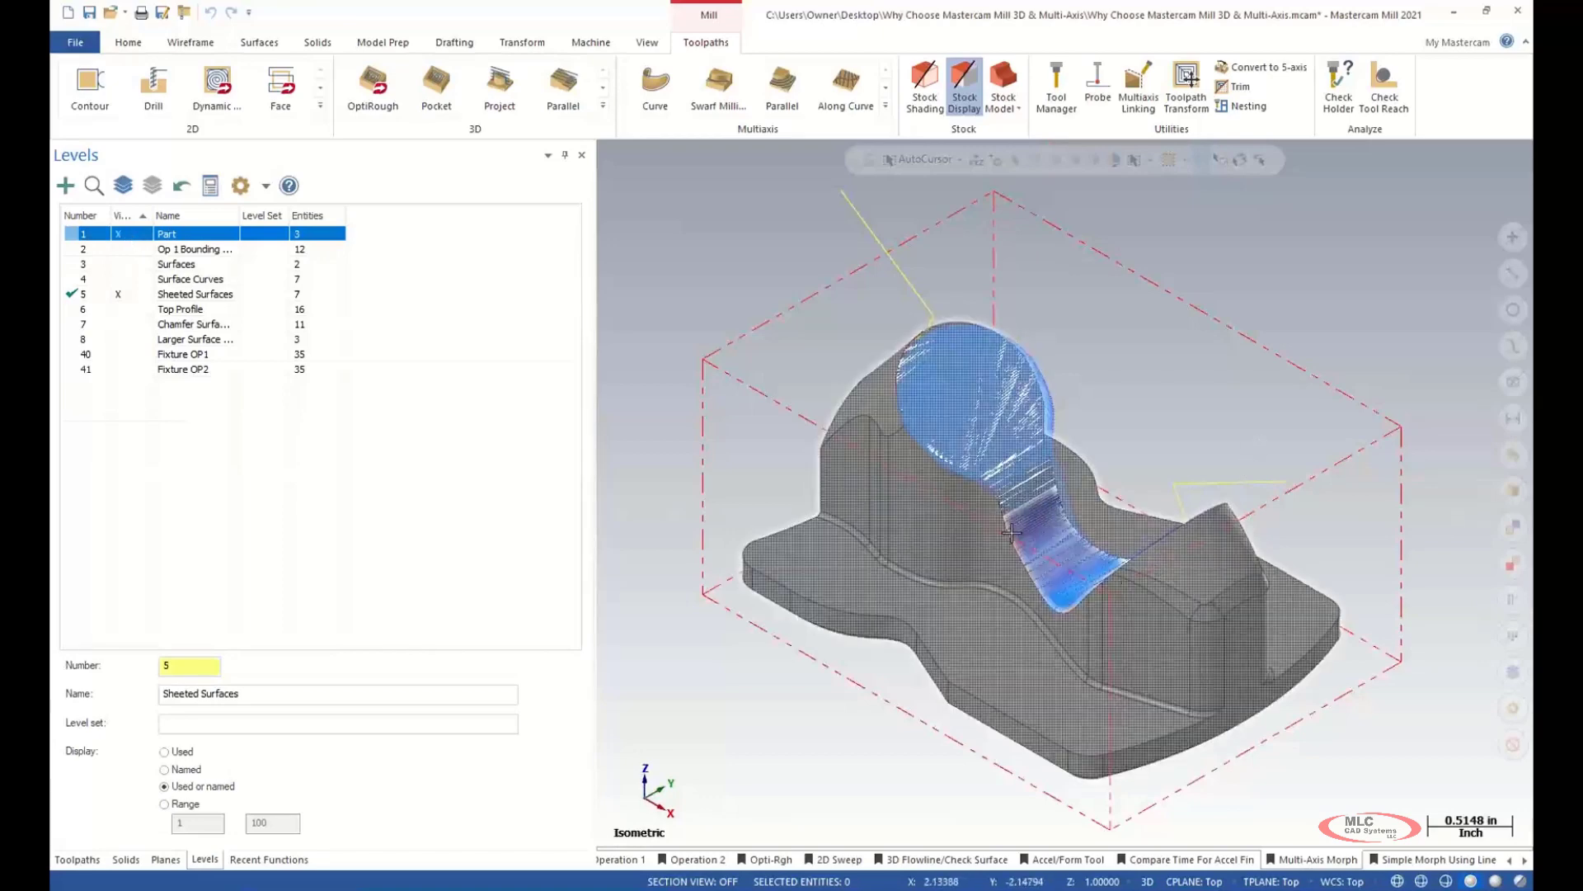
click(120, 234)
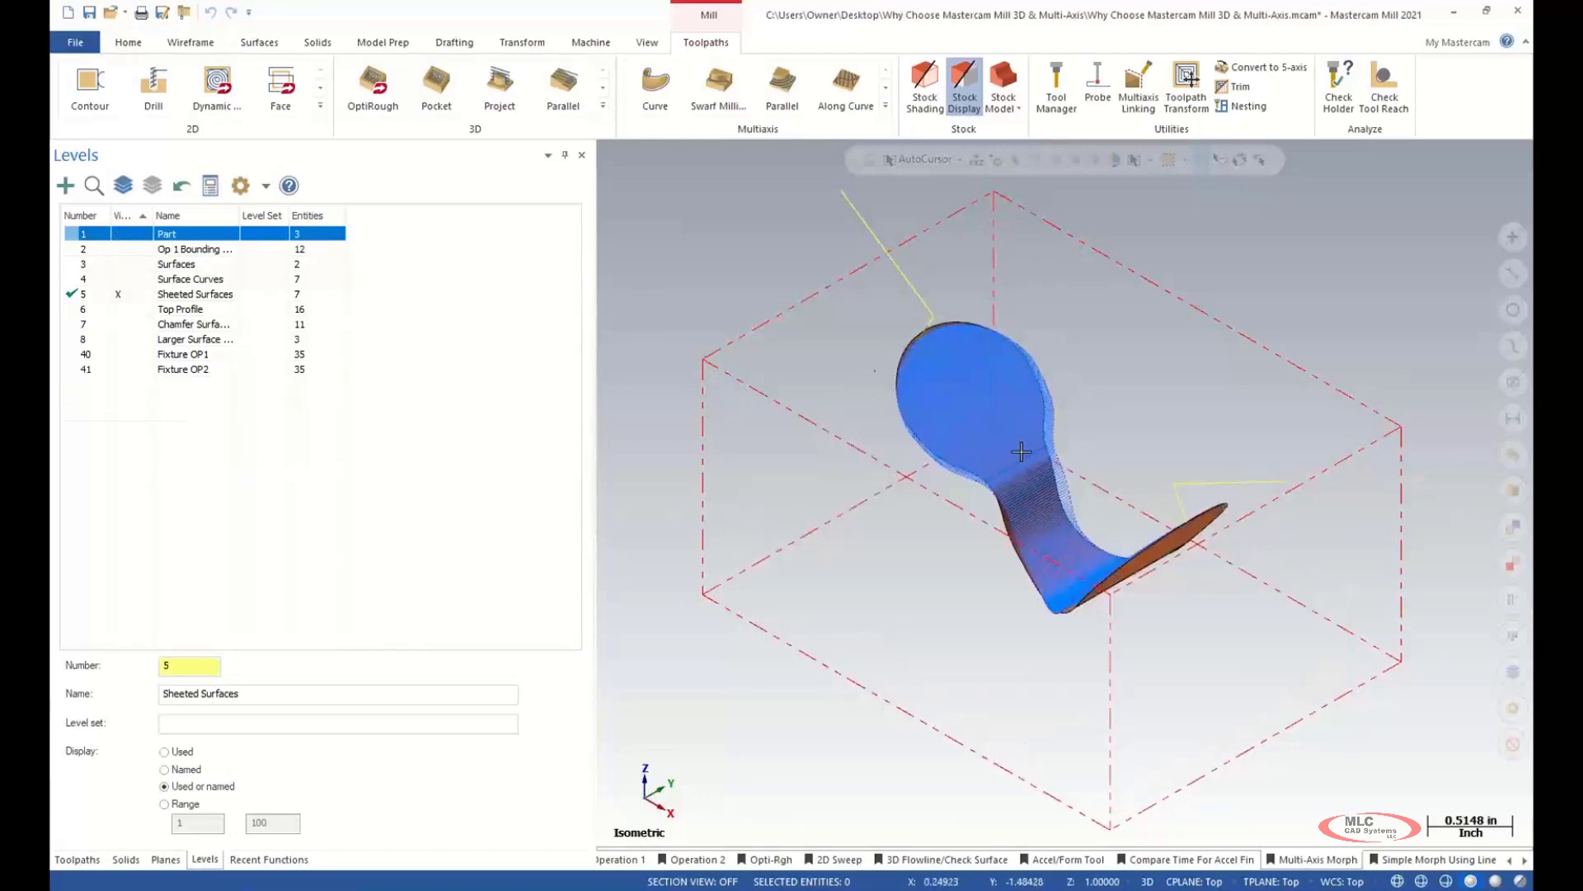
scroll(830, 453, down, 1)
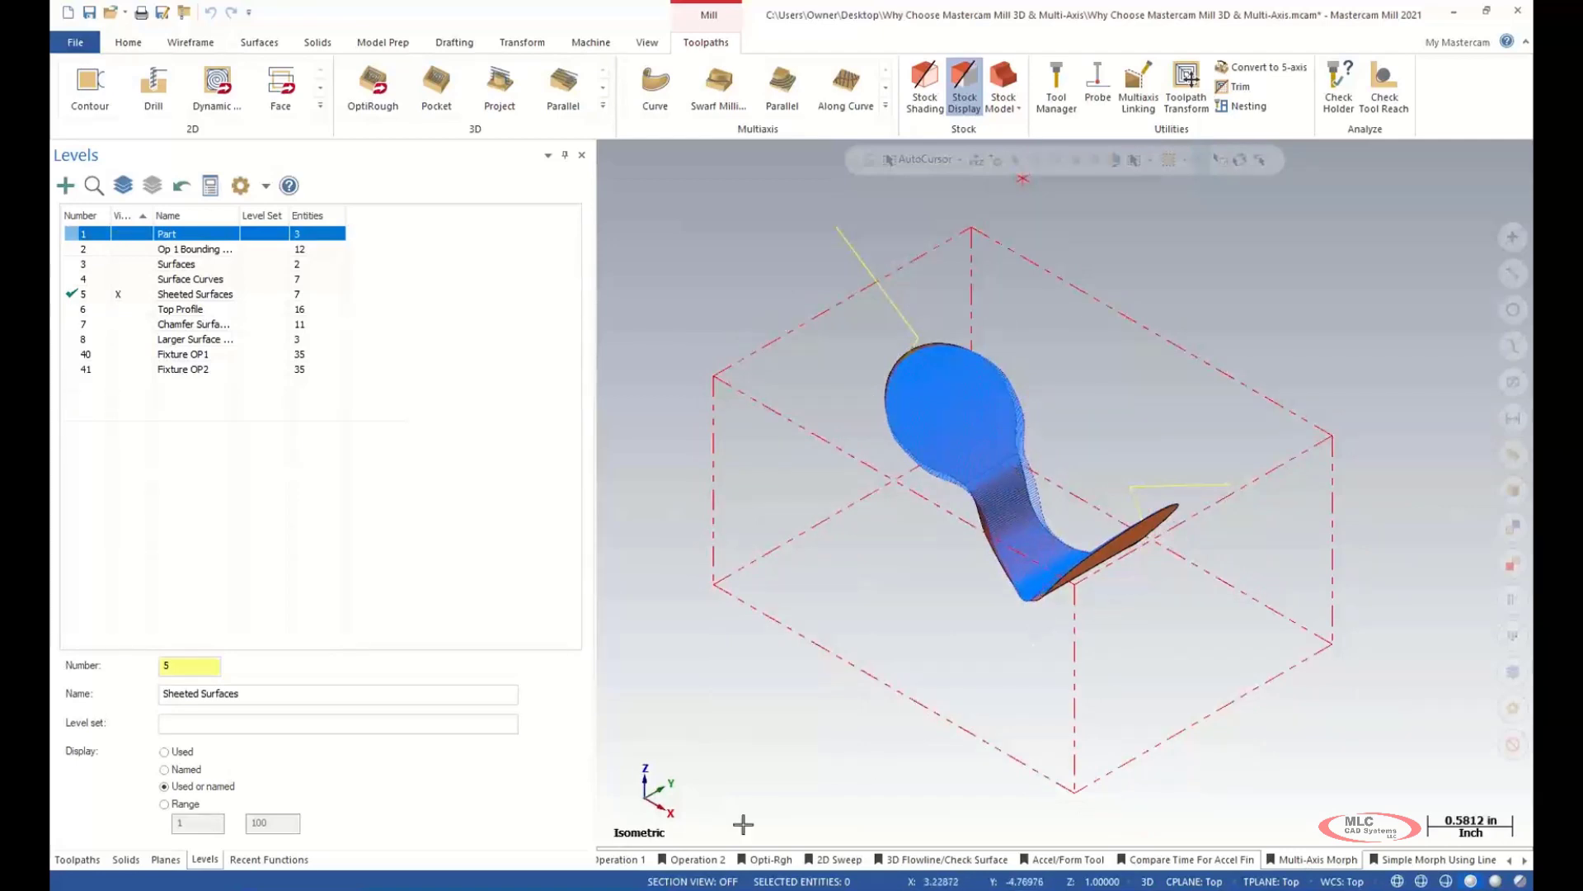
- Expand Multi-Axis Morph operation 12 and open the Cut Pattern page of its parameters
click(77, 859)
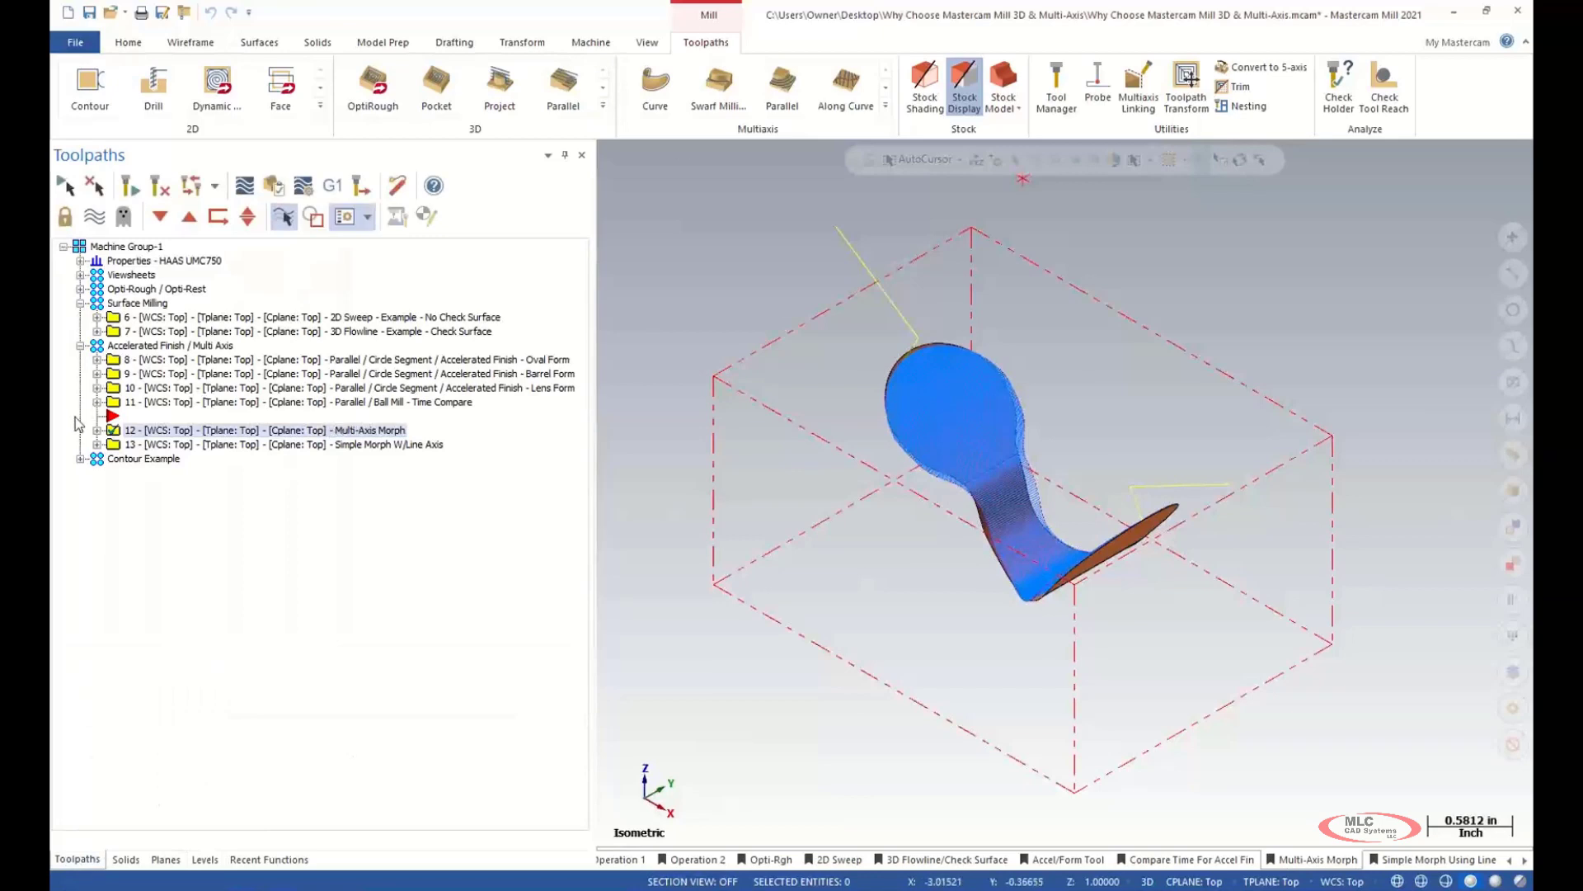
click(97, 430)
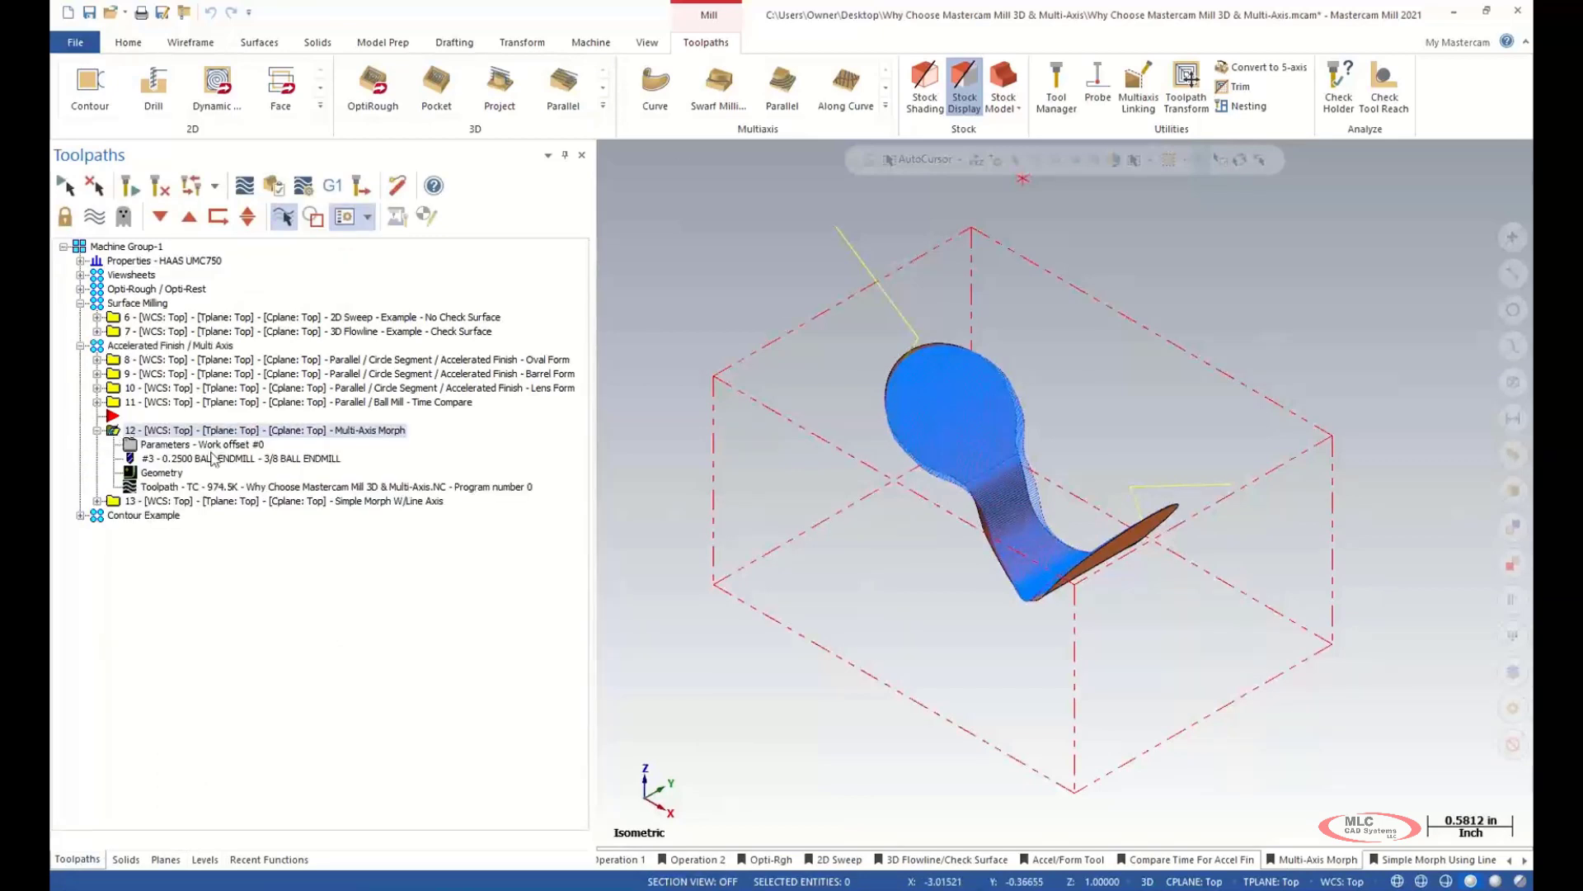
scroll(770, 767, down, 1)
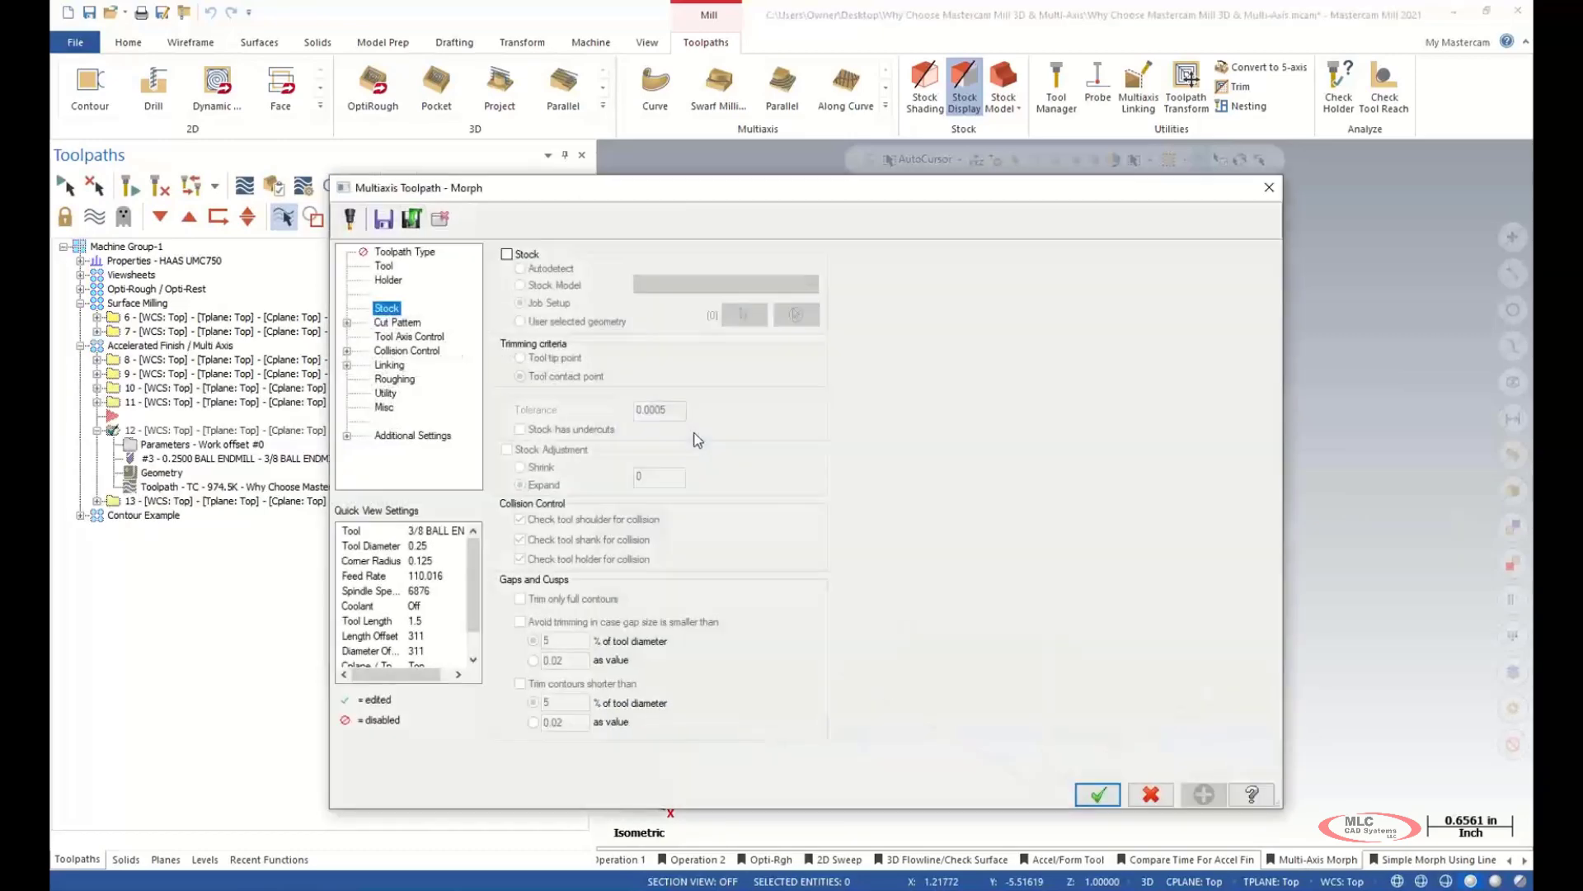
click(397, 322)
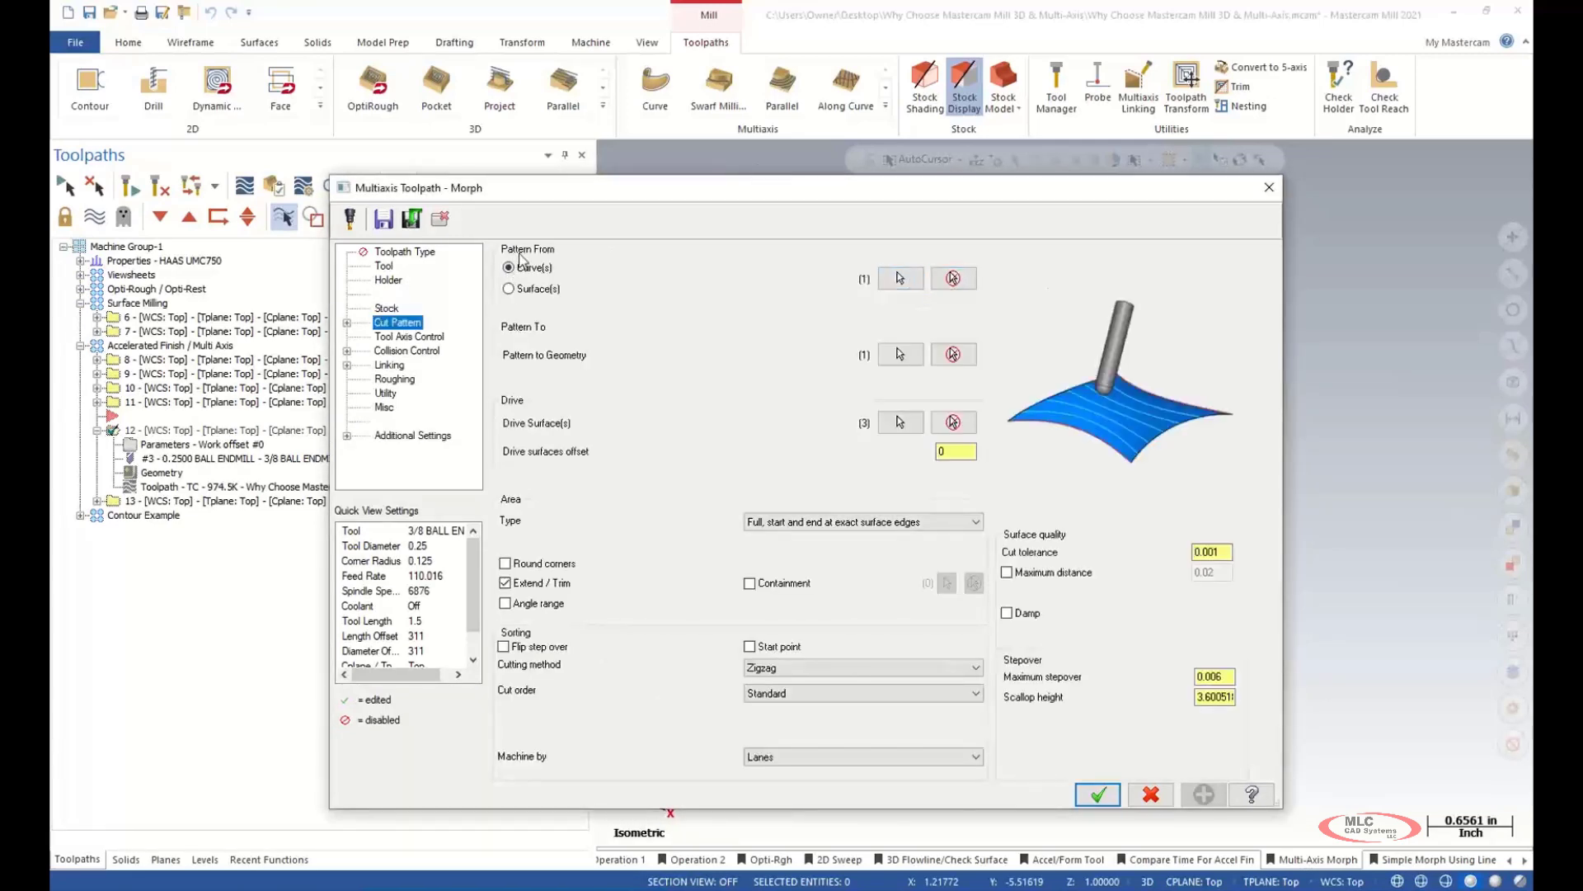
- Inspect the curve chain used for Pattern From and the chain used for Pattern To, keeping both
click(891, 283)
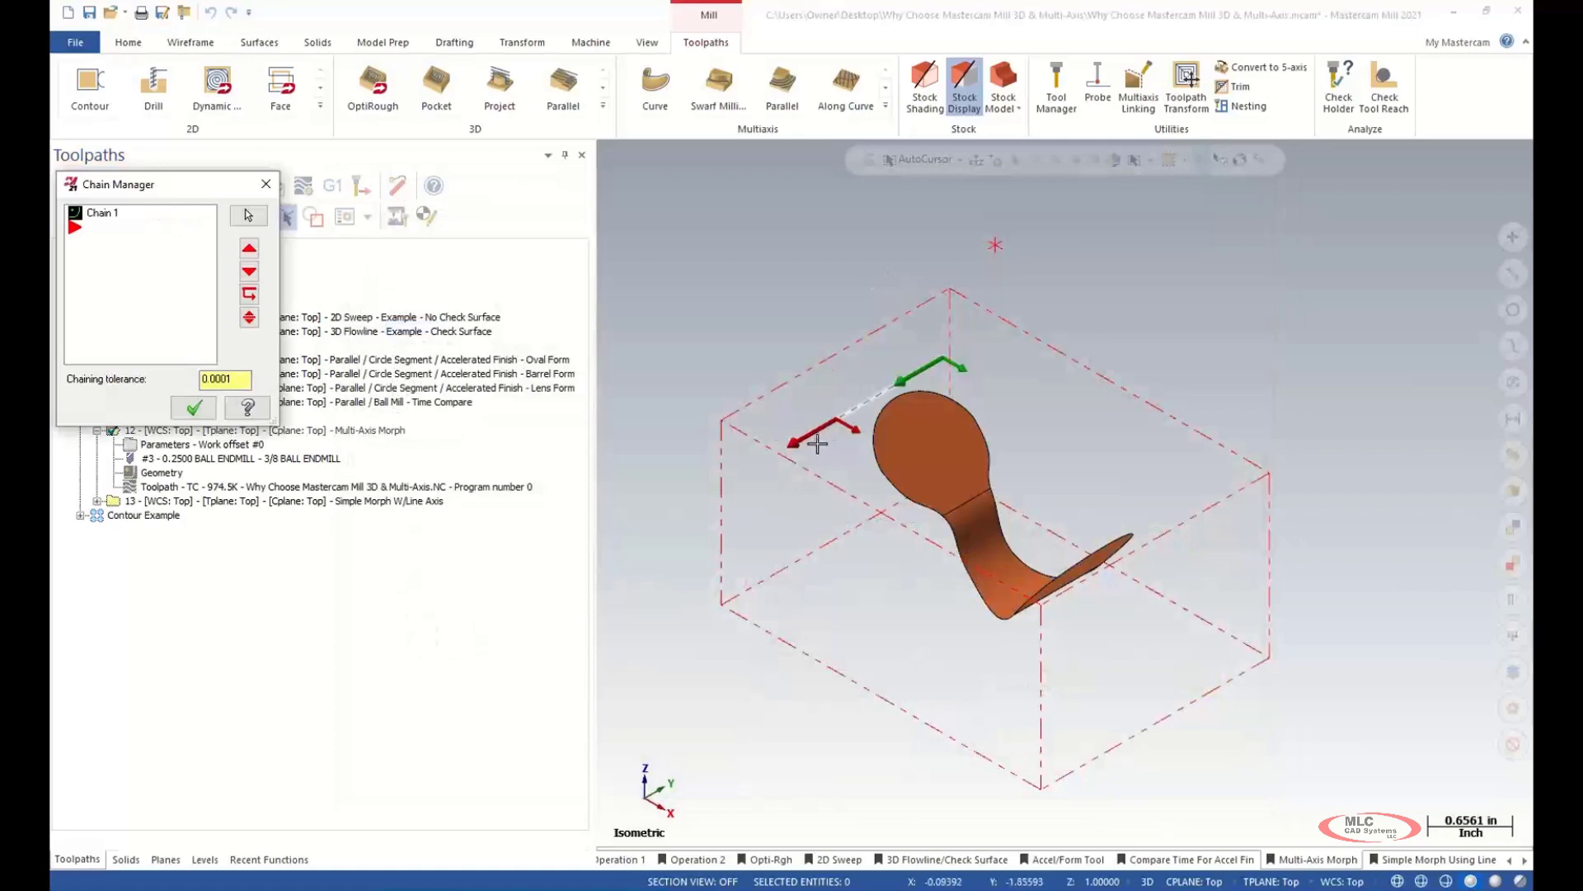
click(194, 408)
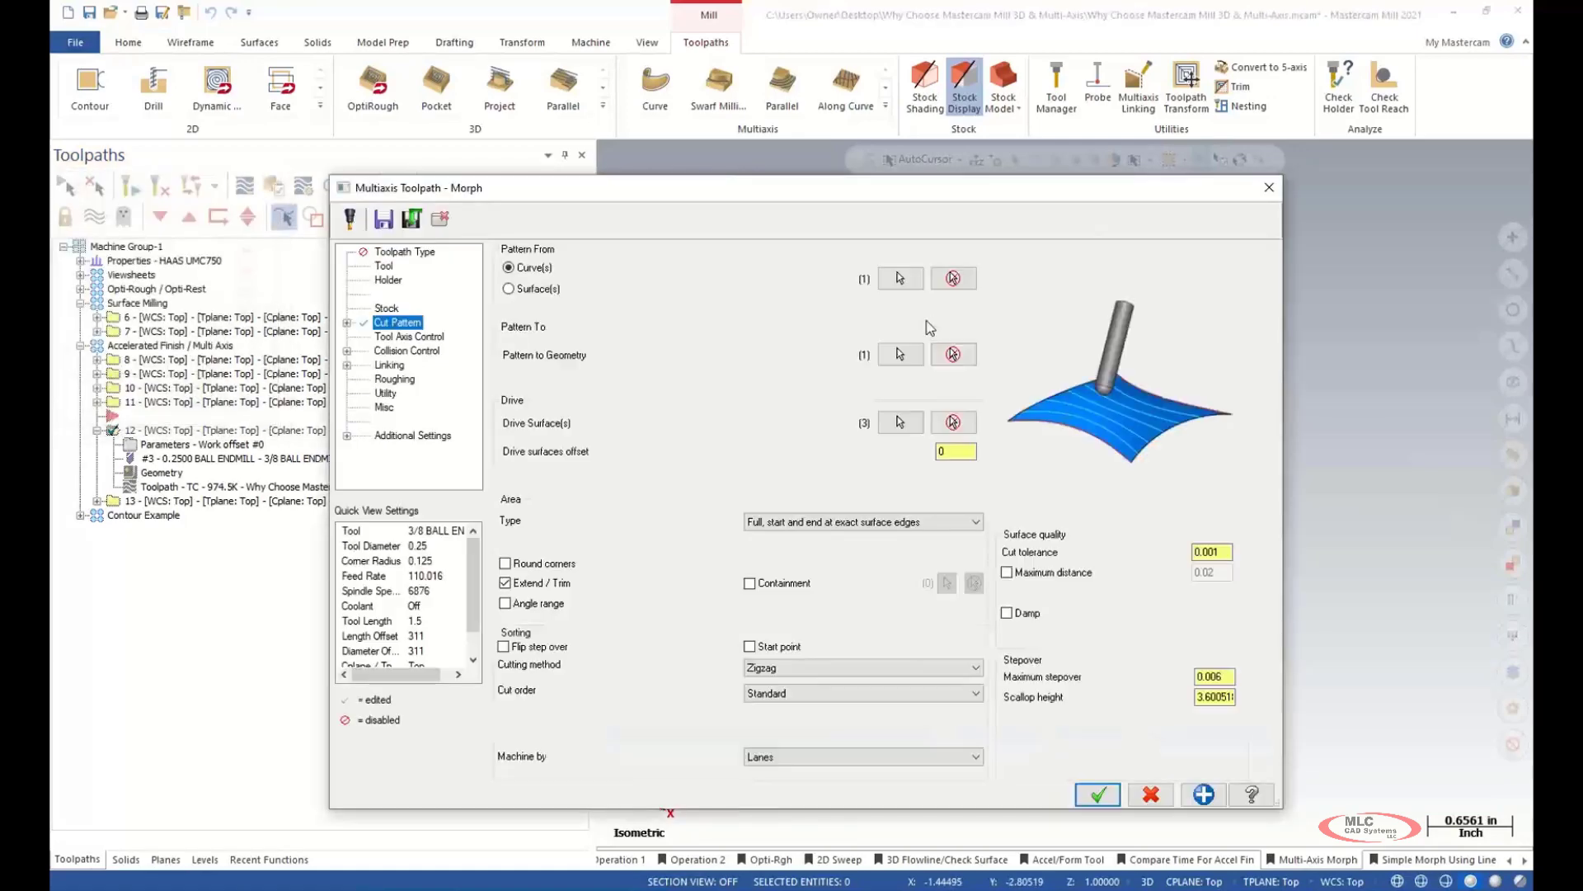
click(901, 354)
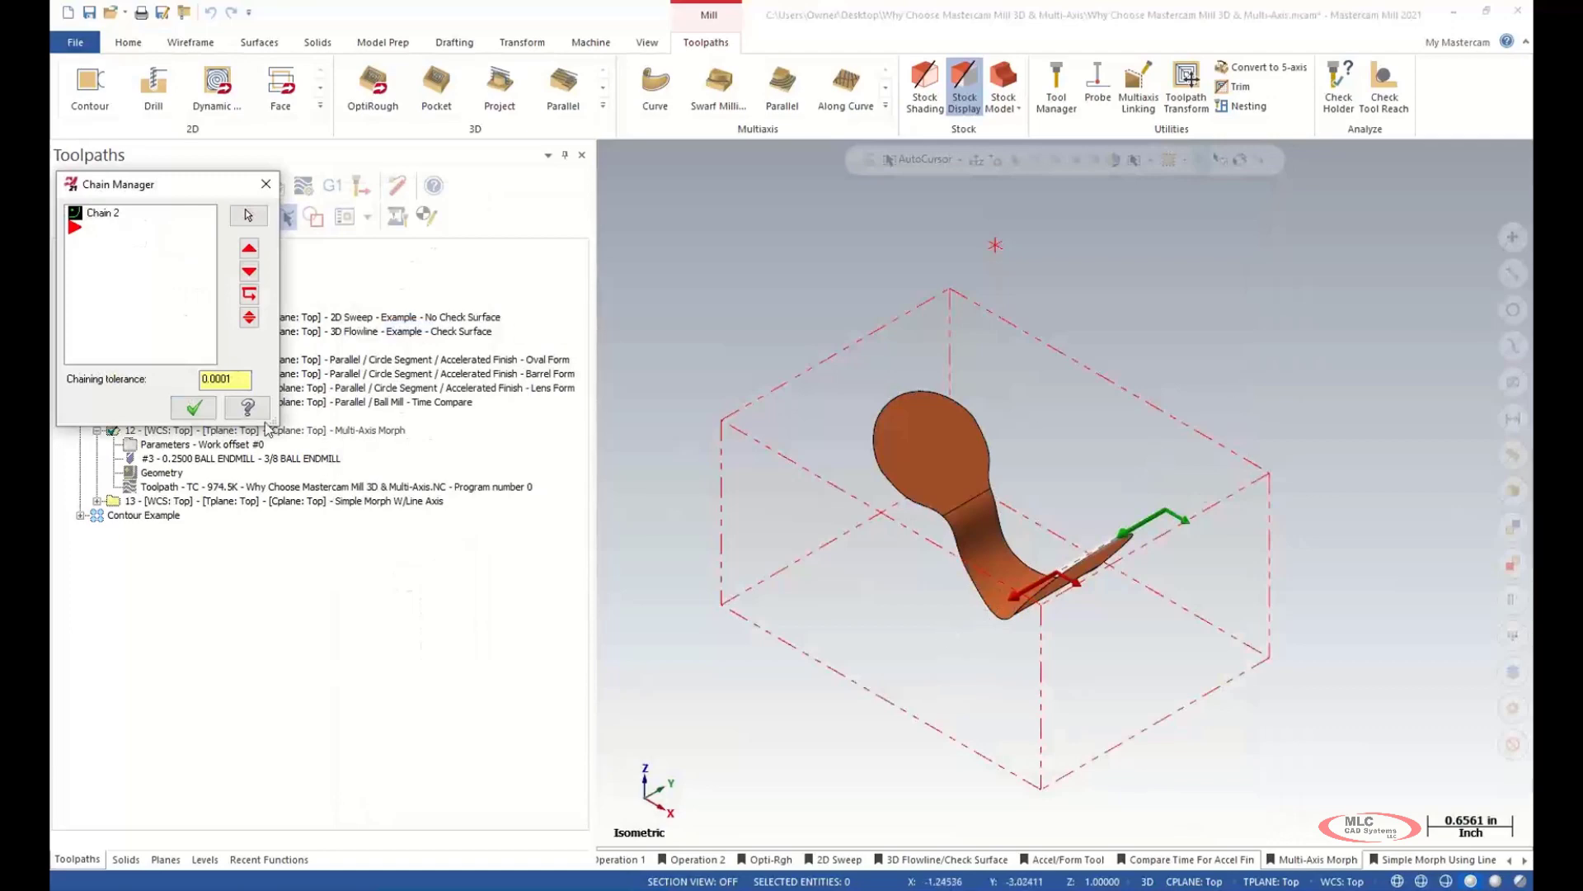
click(195, 407)
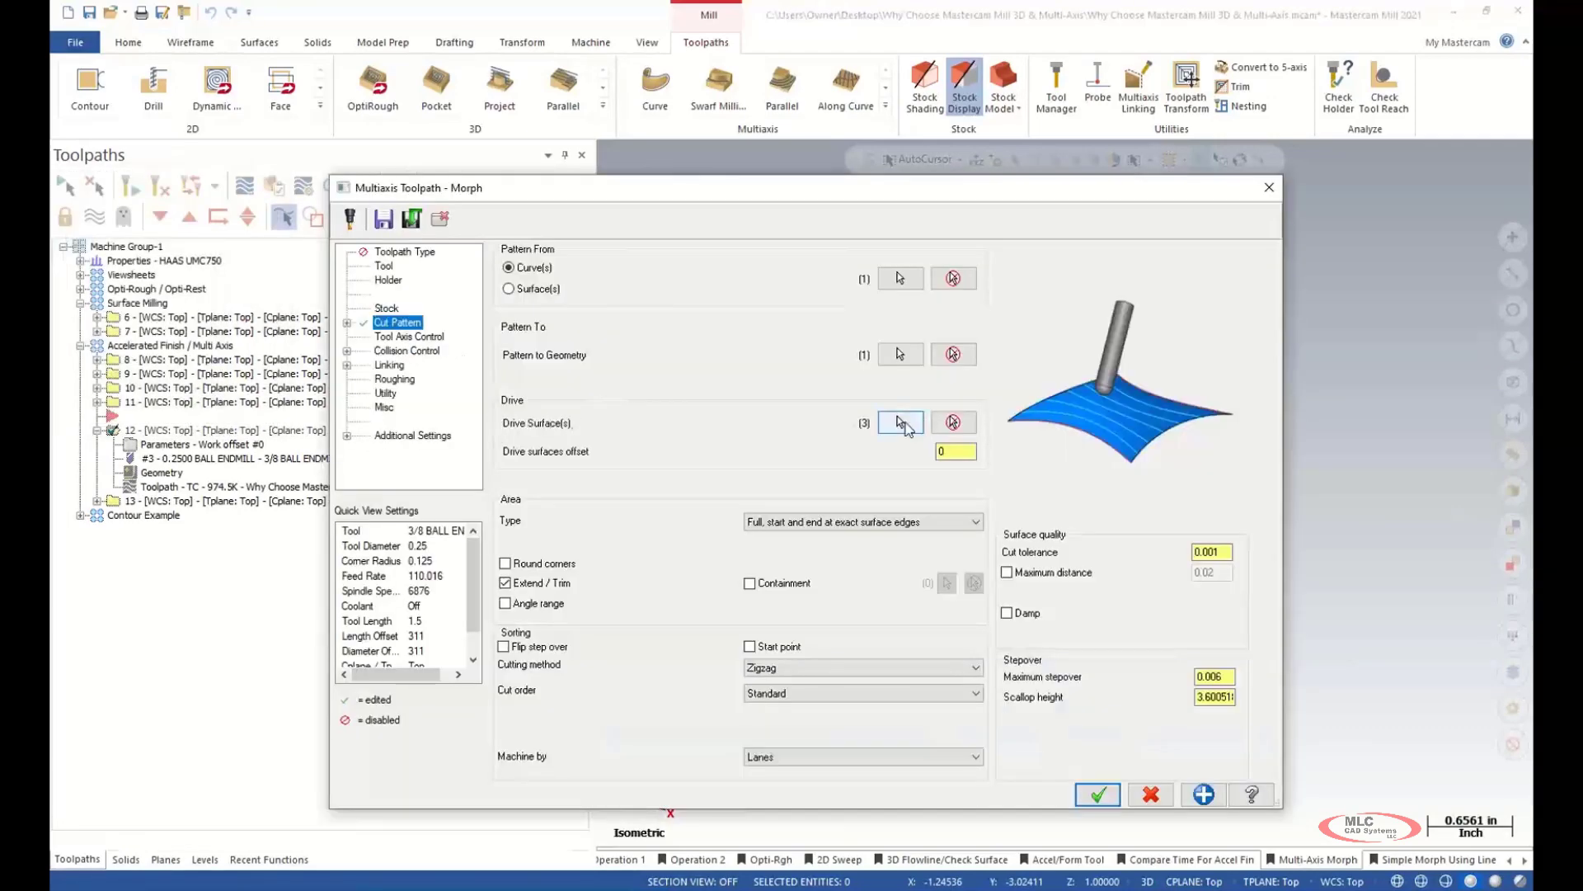
- Examine the selected drive surfaces from several angles, return to isometric view, and accept the selection
click(901, 423)
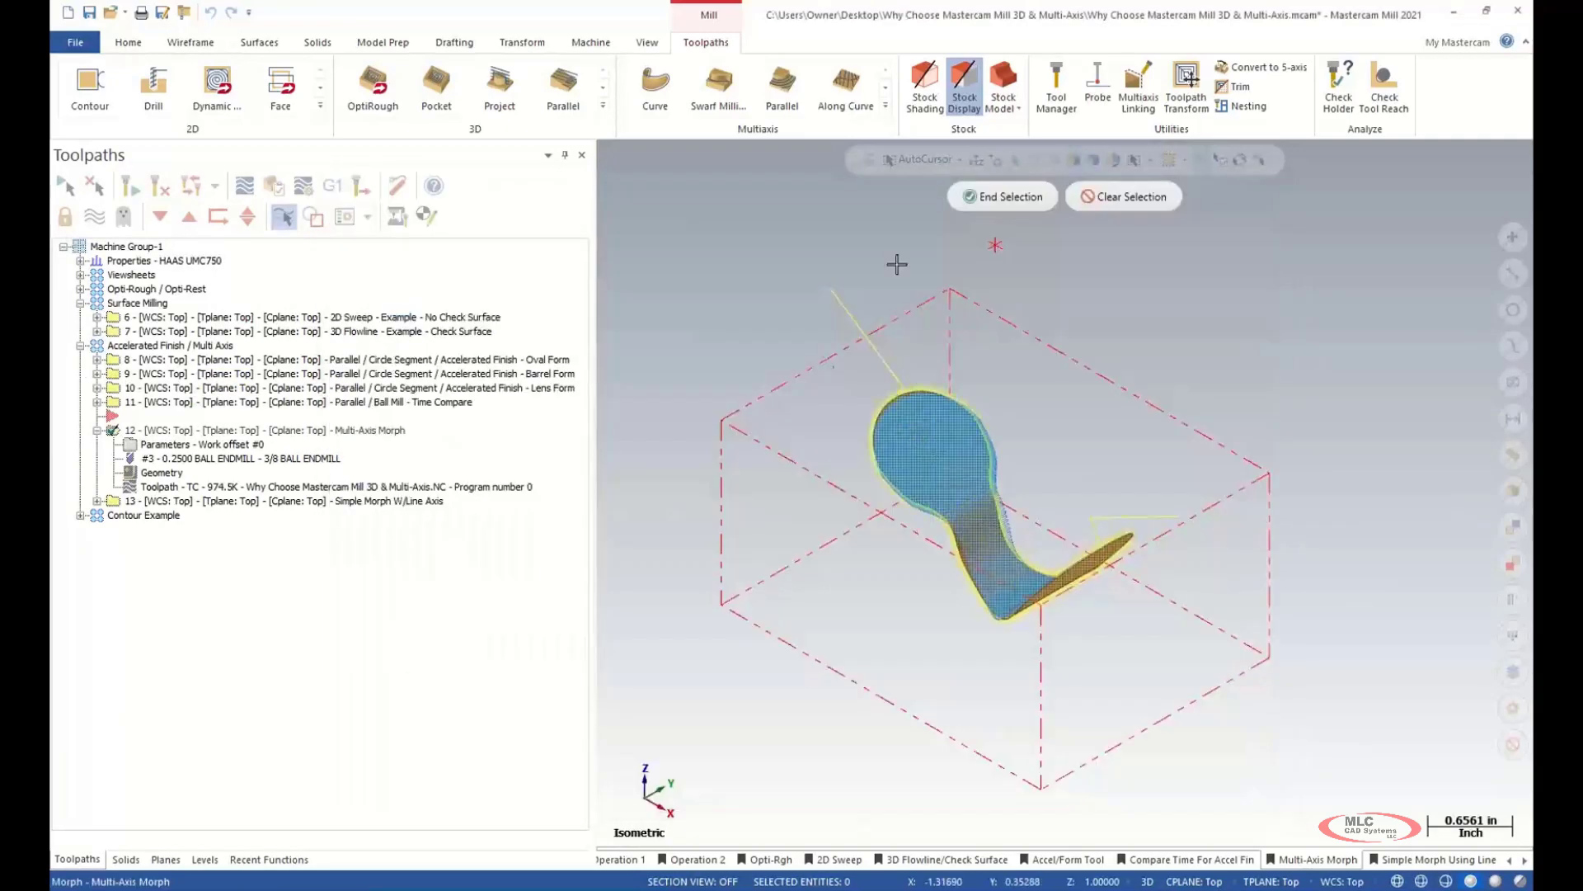
mouse_move(1161, 654)
middle_down()
mouse_move(1350, 544)
mouse_move(1529, 658)
mouse_move(1251, 541)
mouse_move(986, 625)
mouse_move(760, 367)
middle_up()
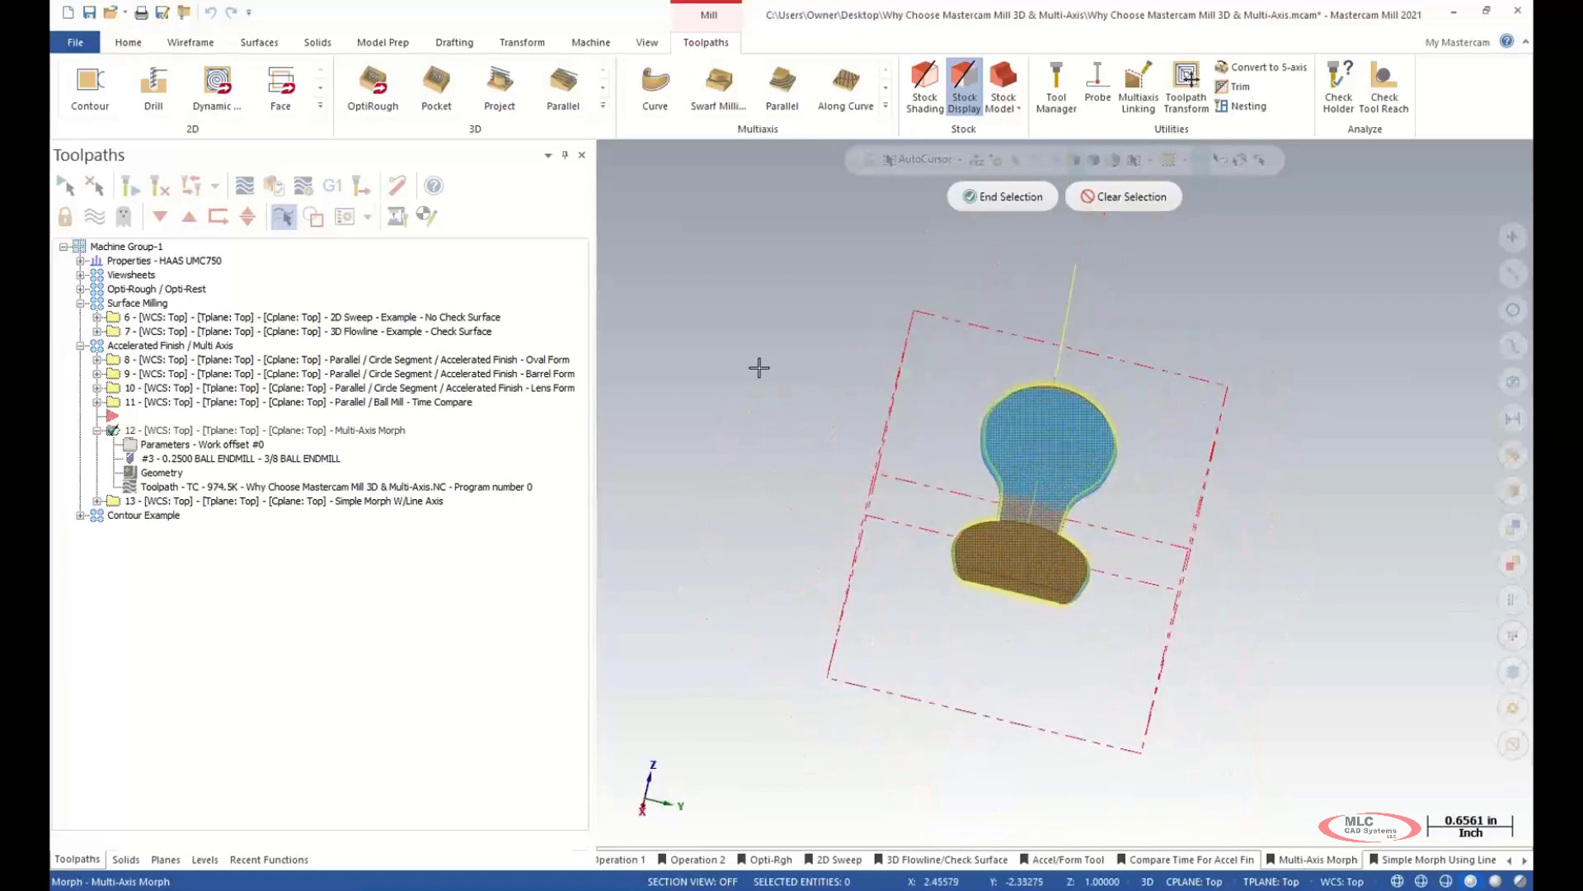
right_click(759, 366)
click(836, 519)
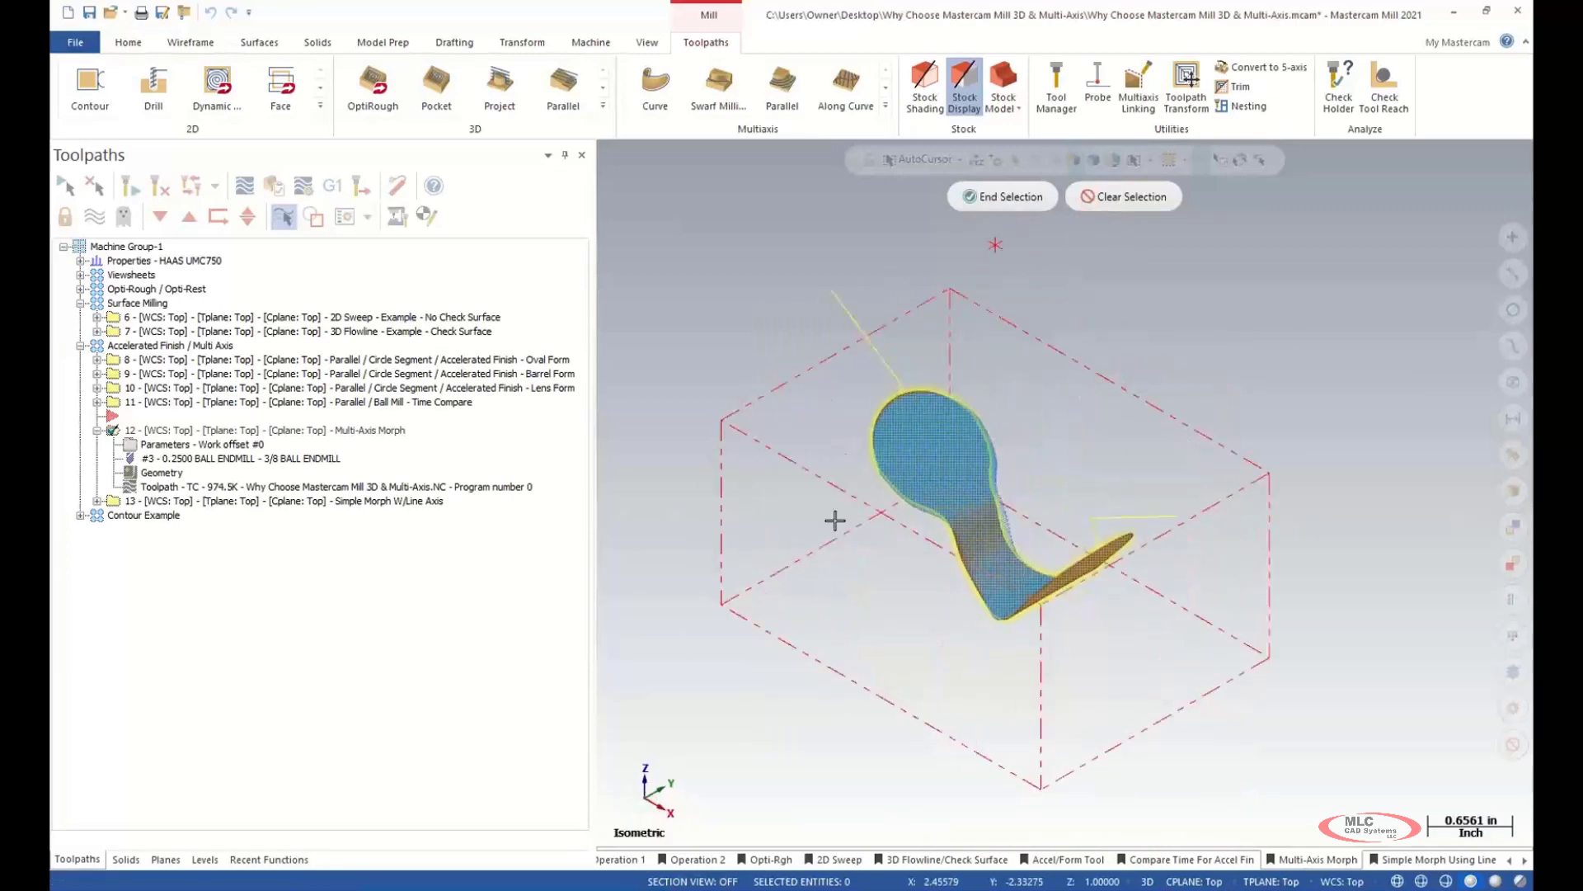
click(993, 199)
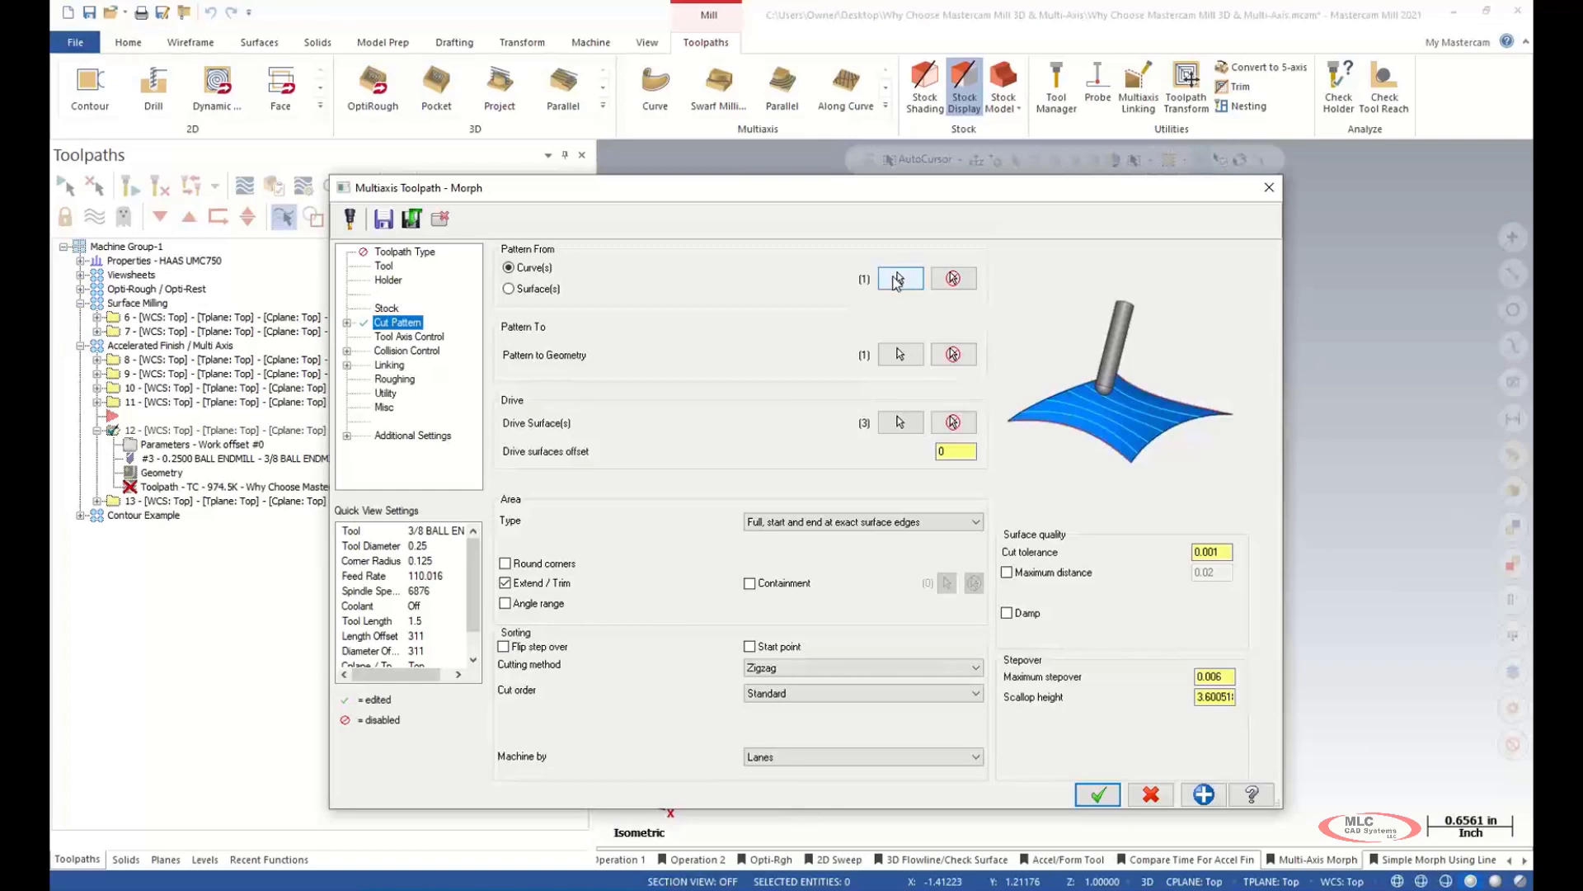
- Set the morph tool axis control to 5 Axis output and pick the point above the part for the From point option
click(405, 337)
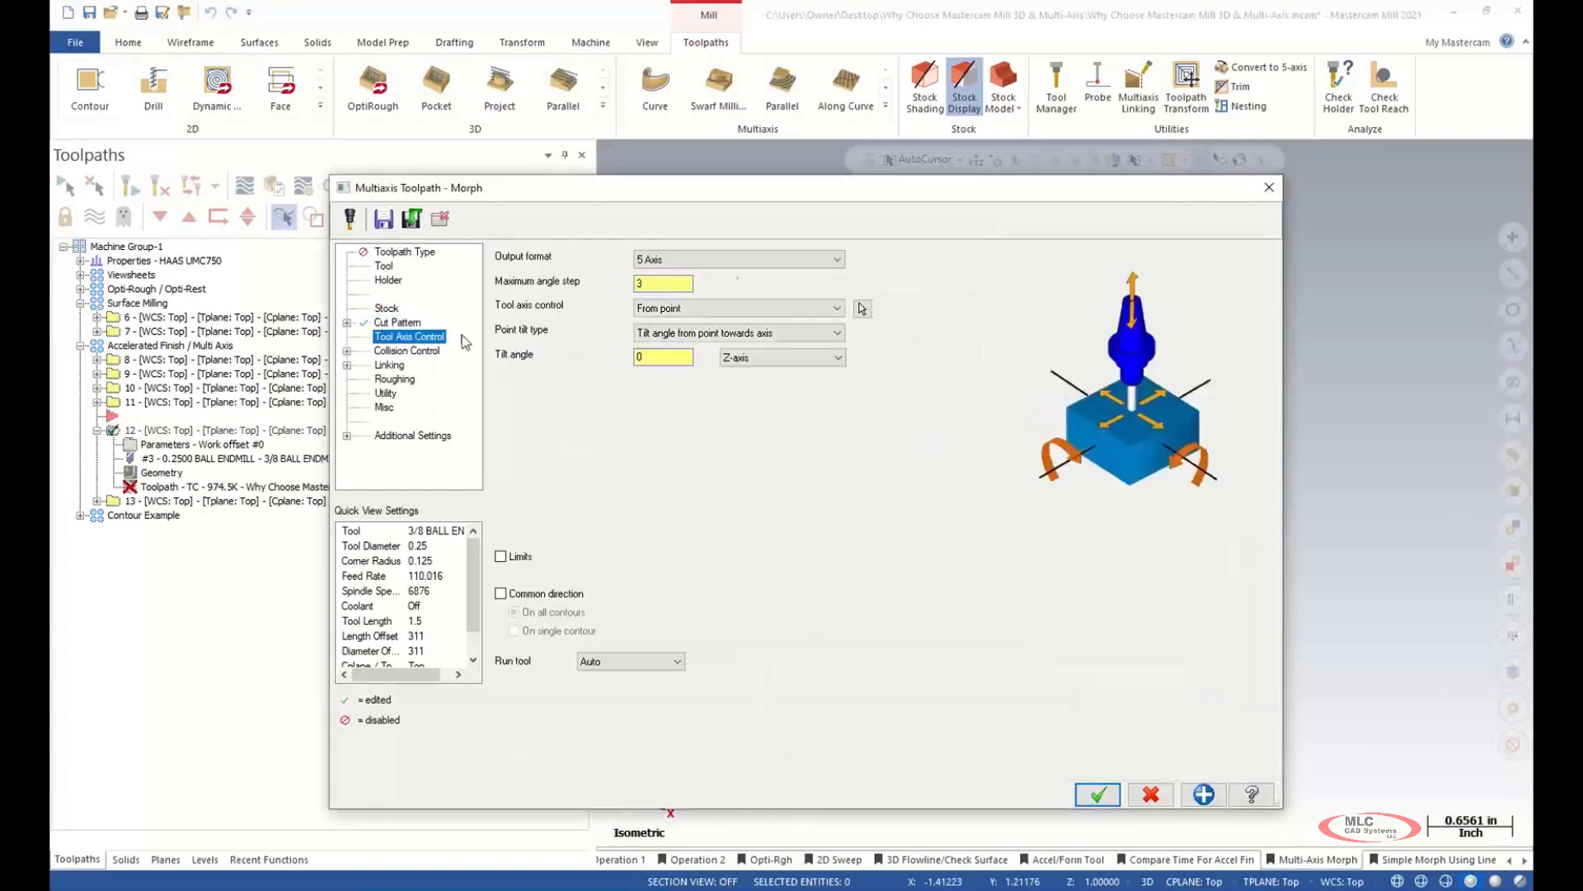
click(784, 263)
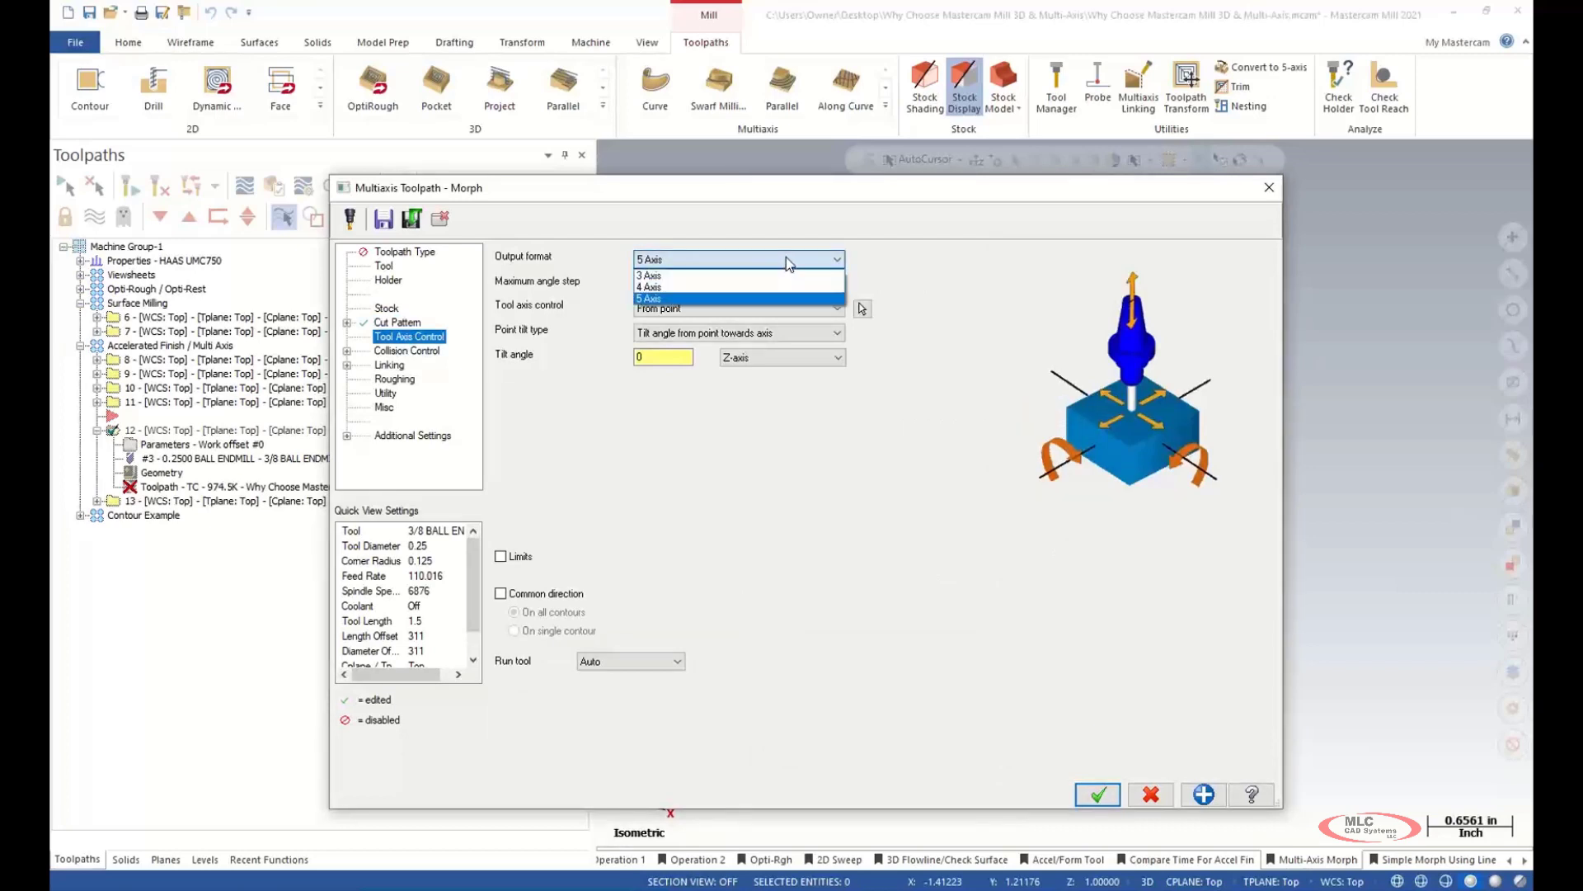
click(775, 299)
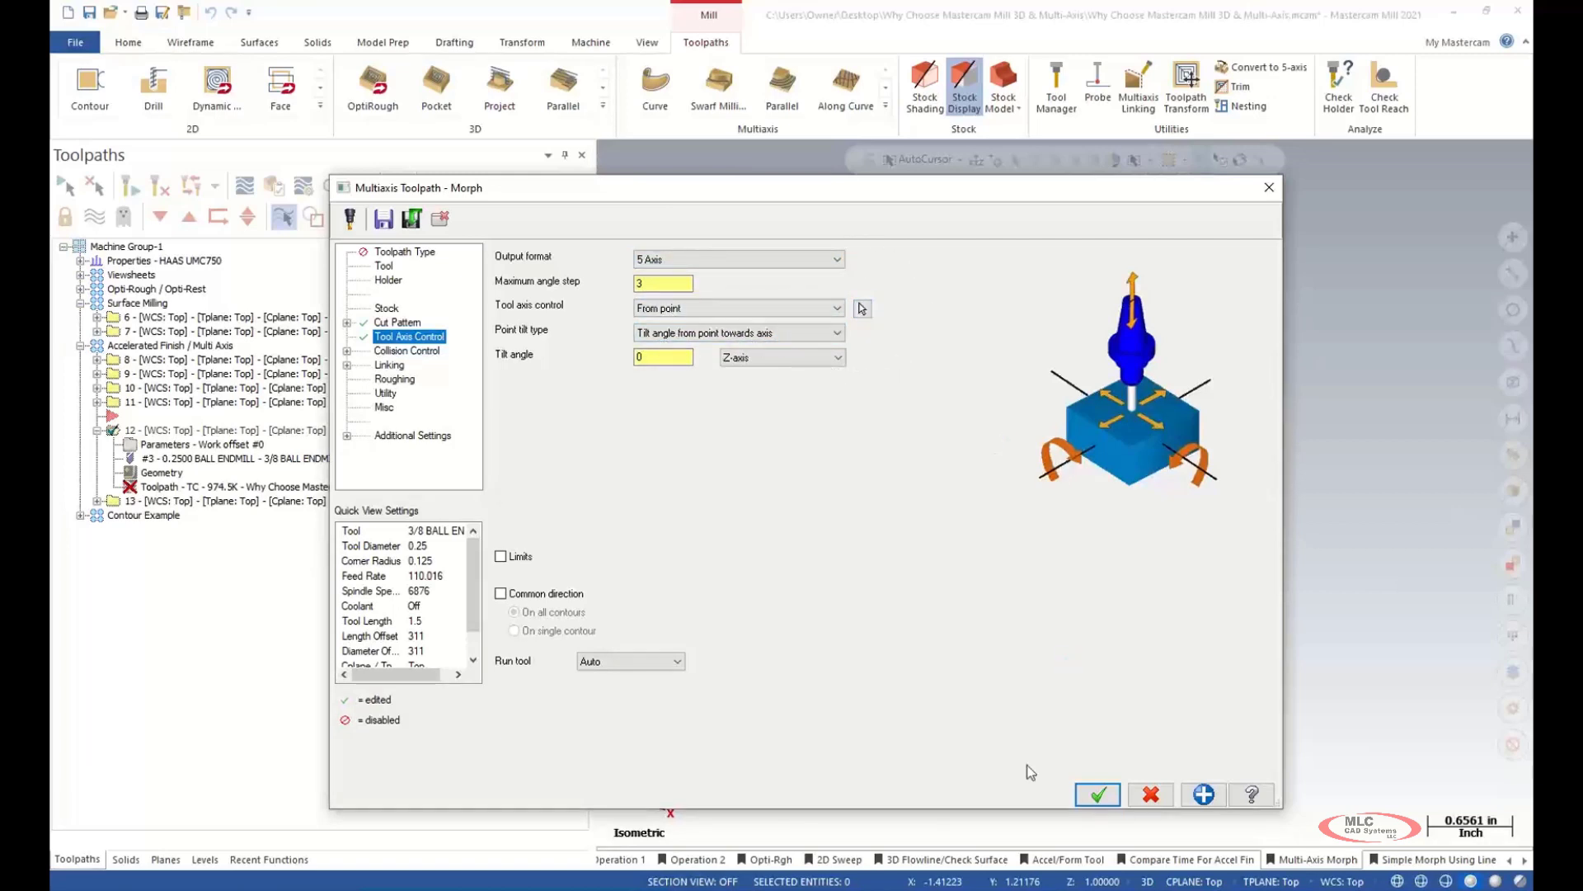
click(862, 308)
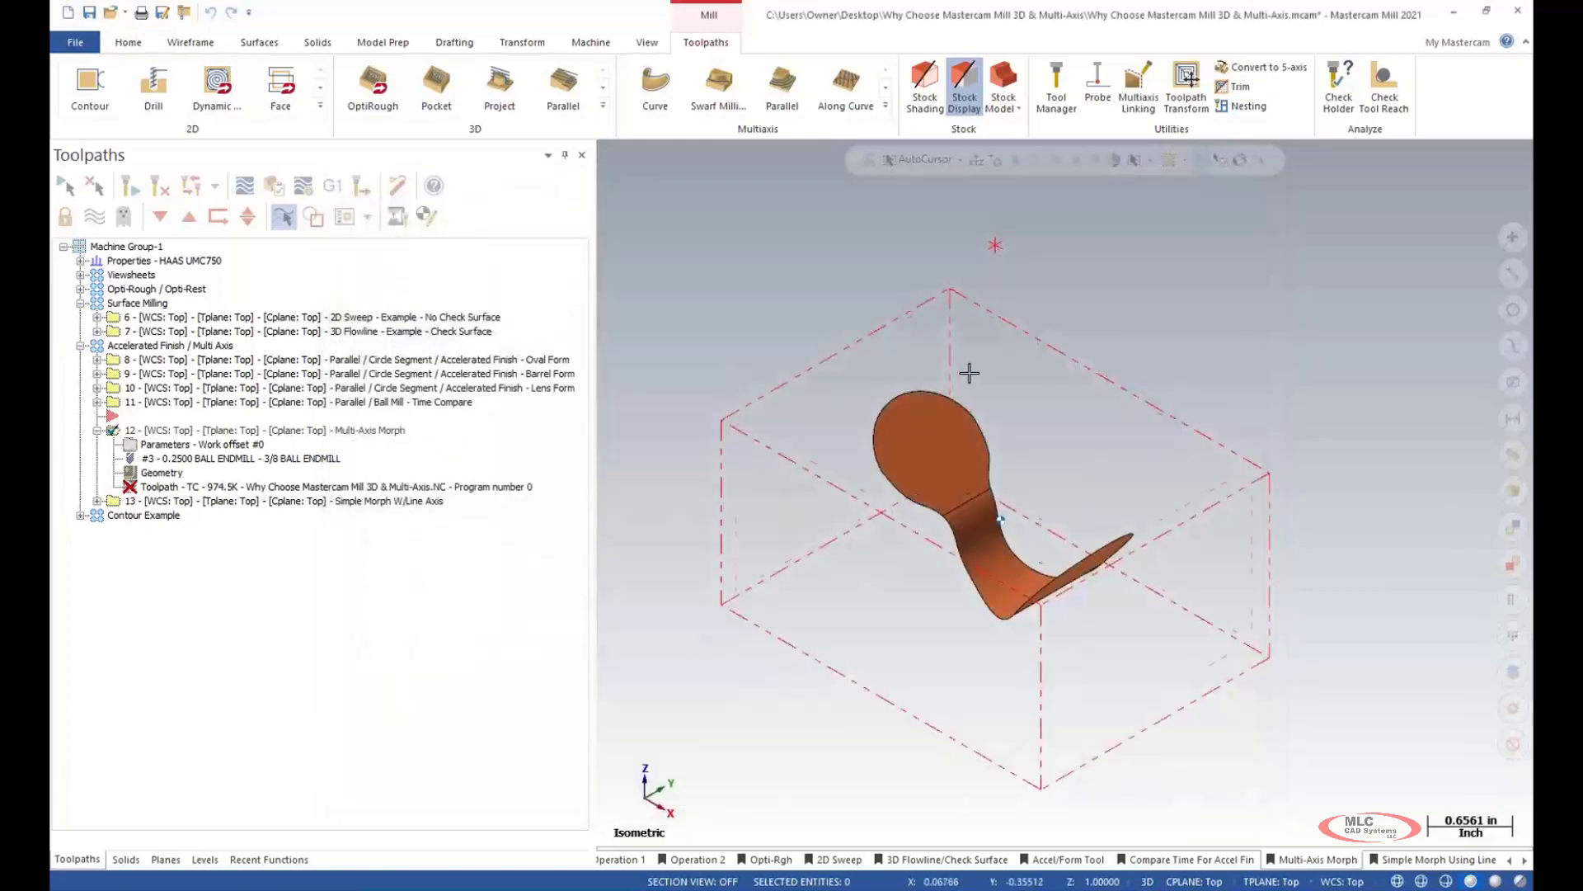
click(990, 260)
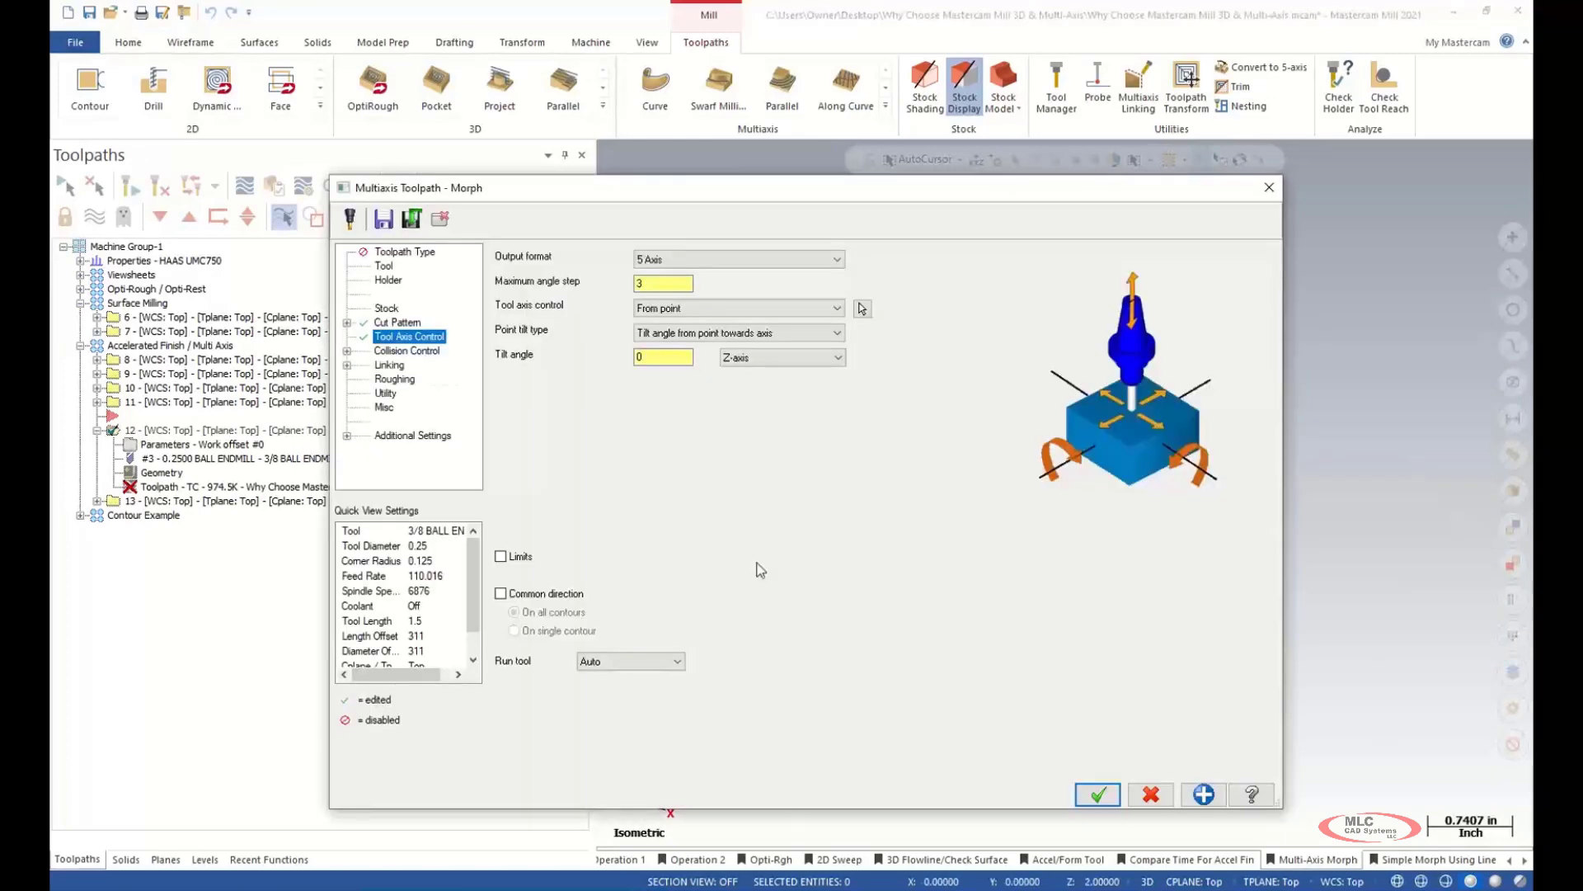
- Review the morph operation's collision control settings, accept the parameters, and regenerate the operation 12 toolpath
click(412, 351)
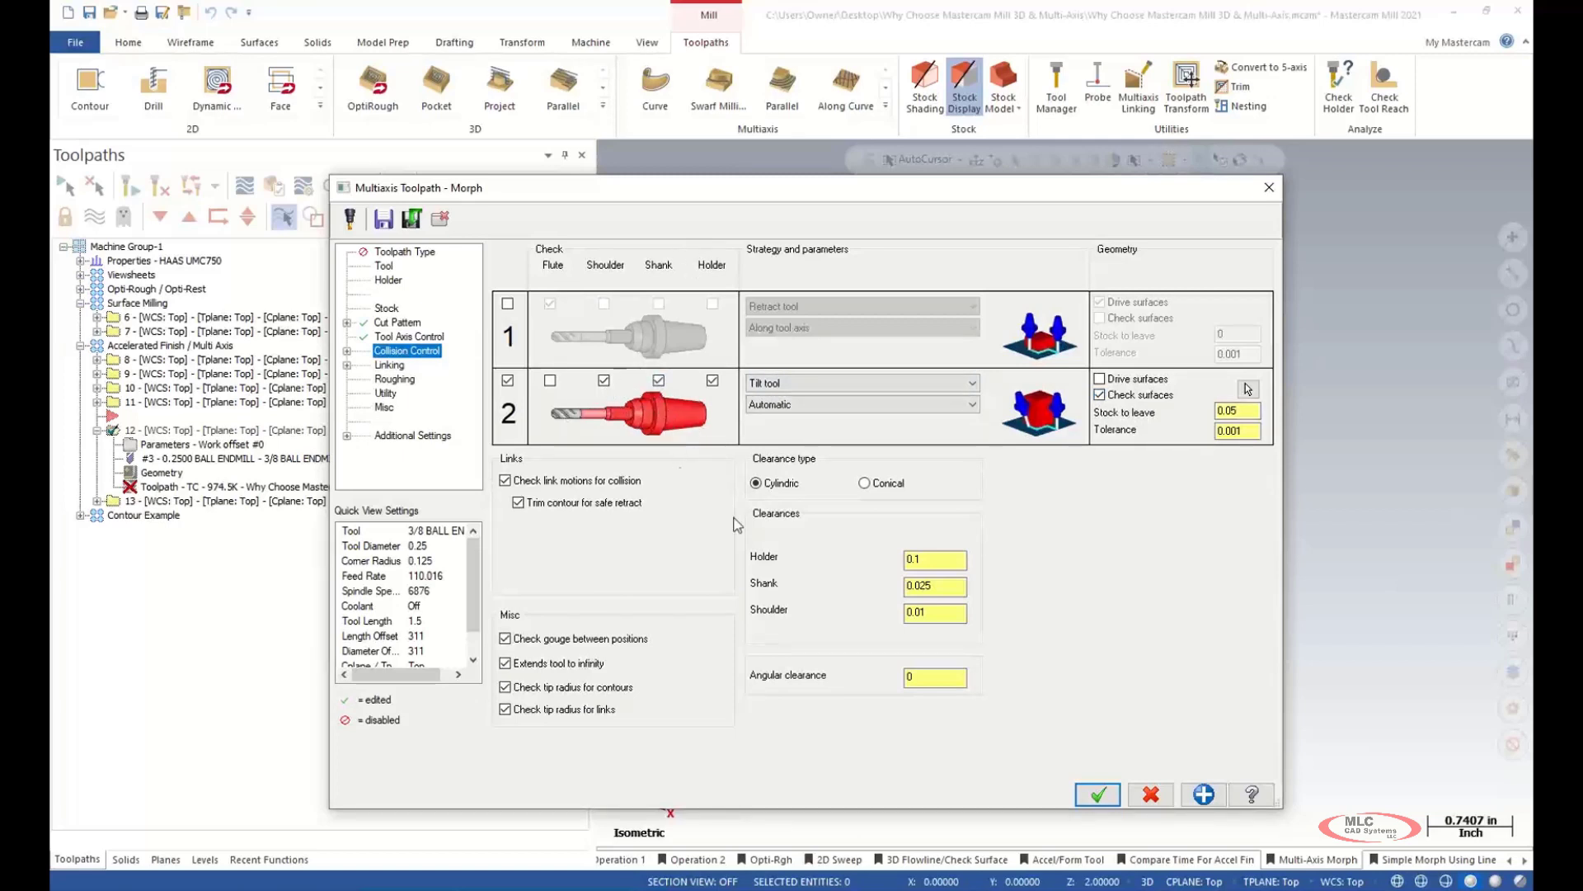
click(1098, 795)
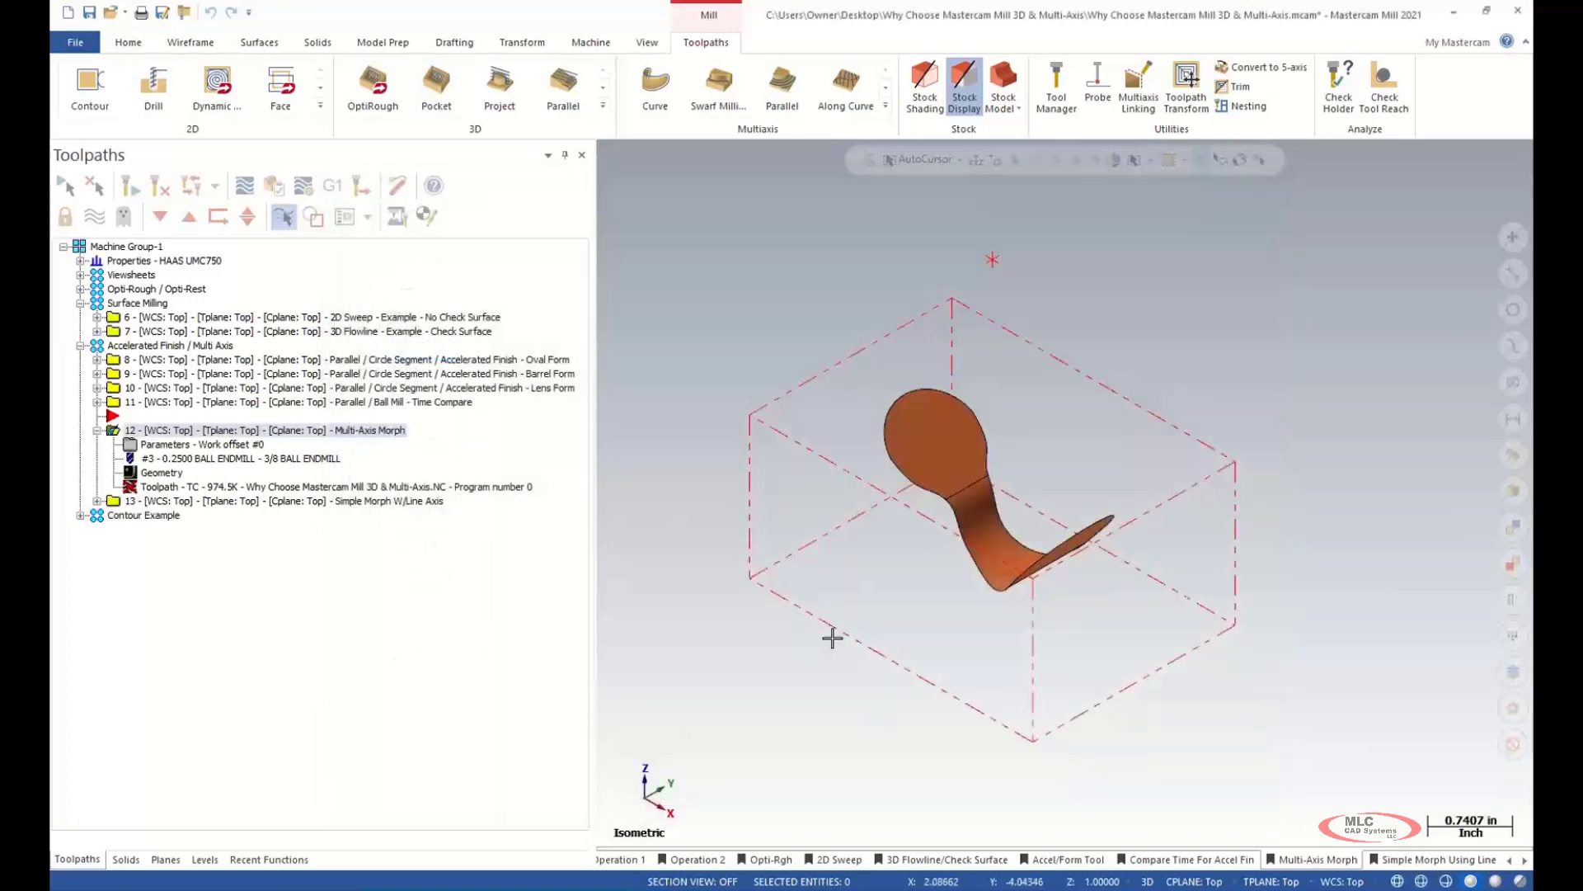
click(130, 186)
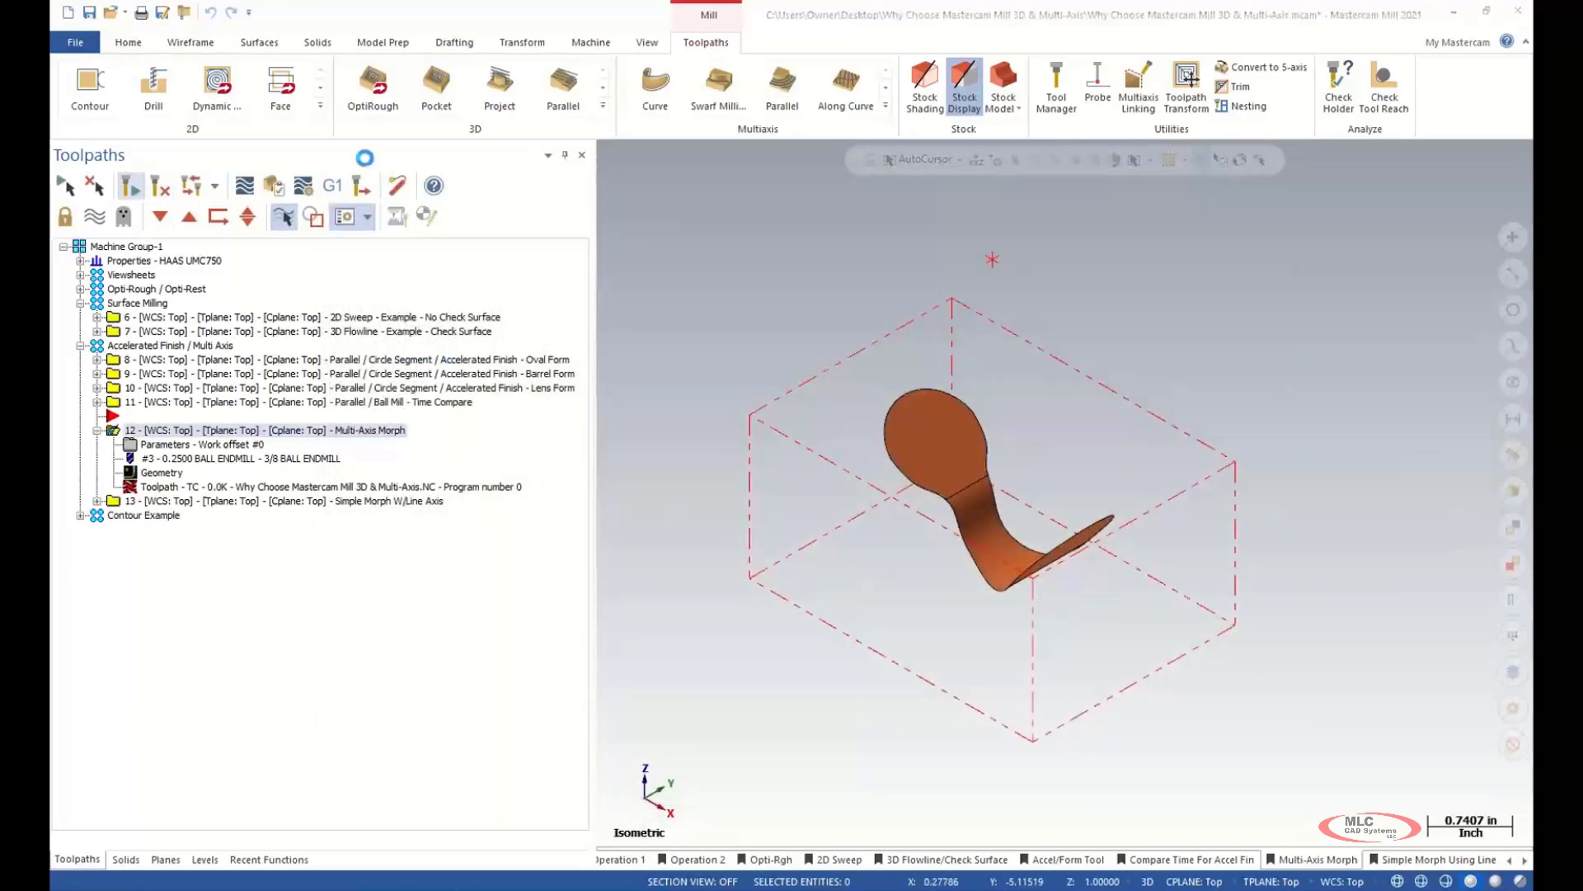
middle_drag(1003, 528, 1035, 549)
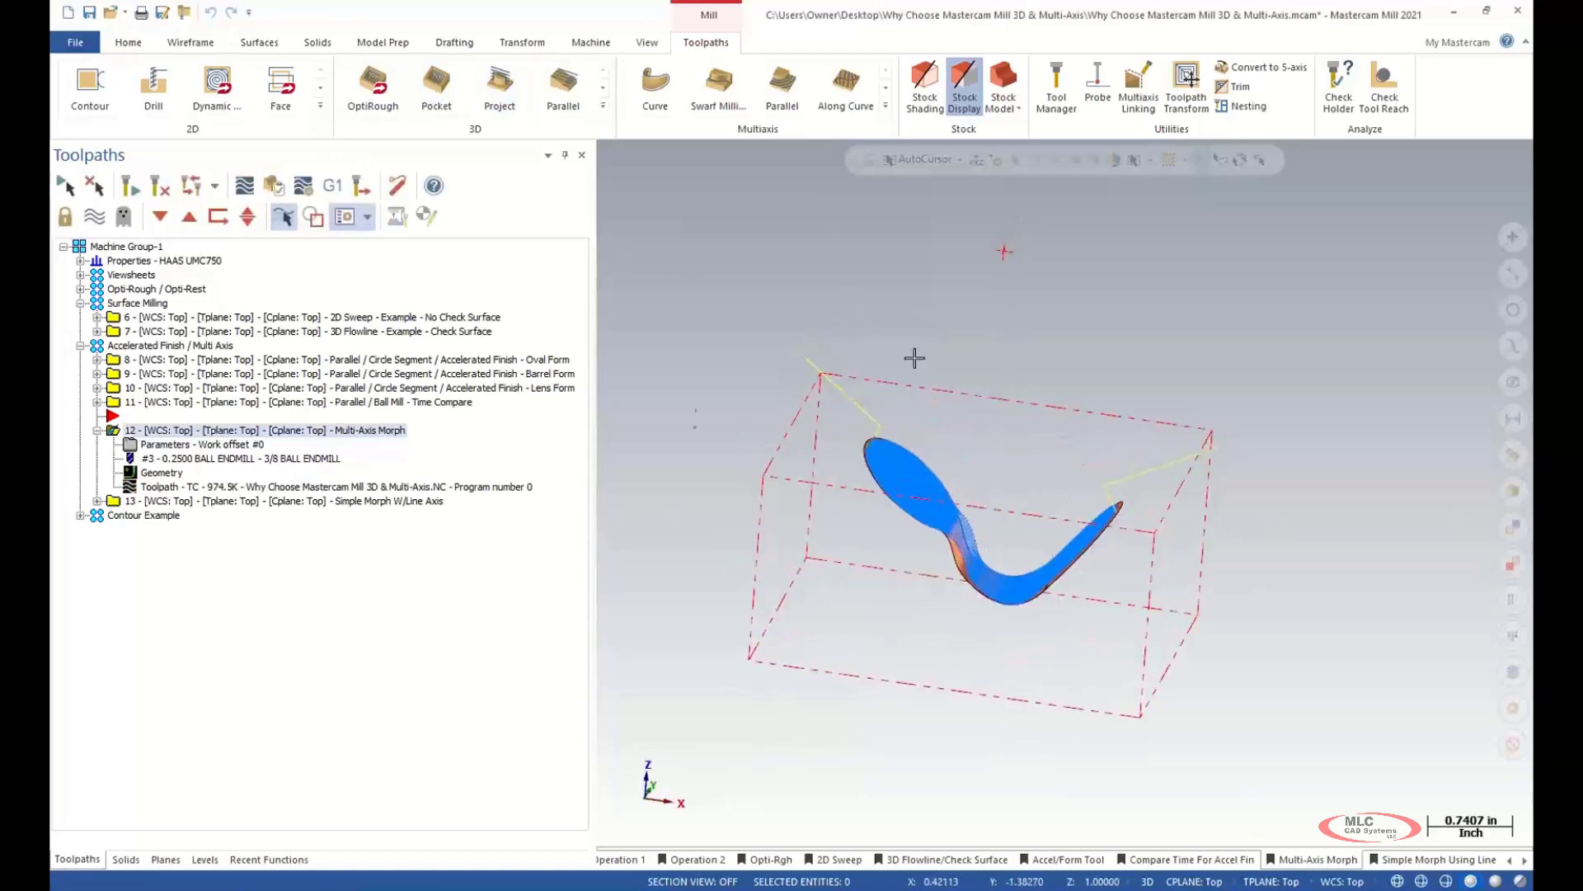
- Open the backplot of morph operation 12 and show the Part level around the machined surfaces
click(243, 186)
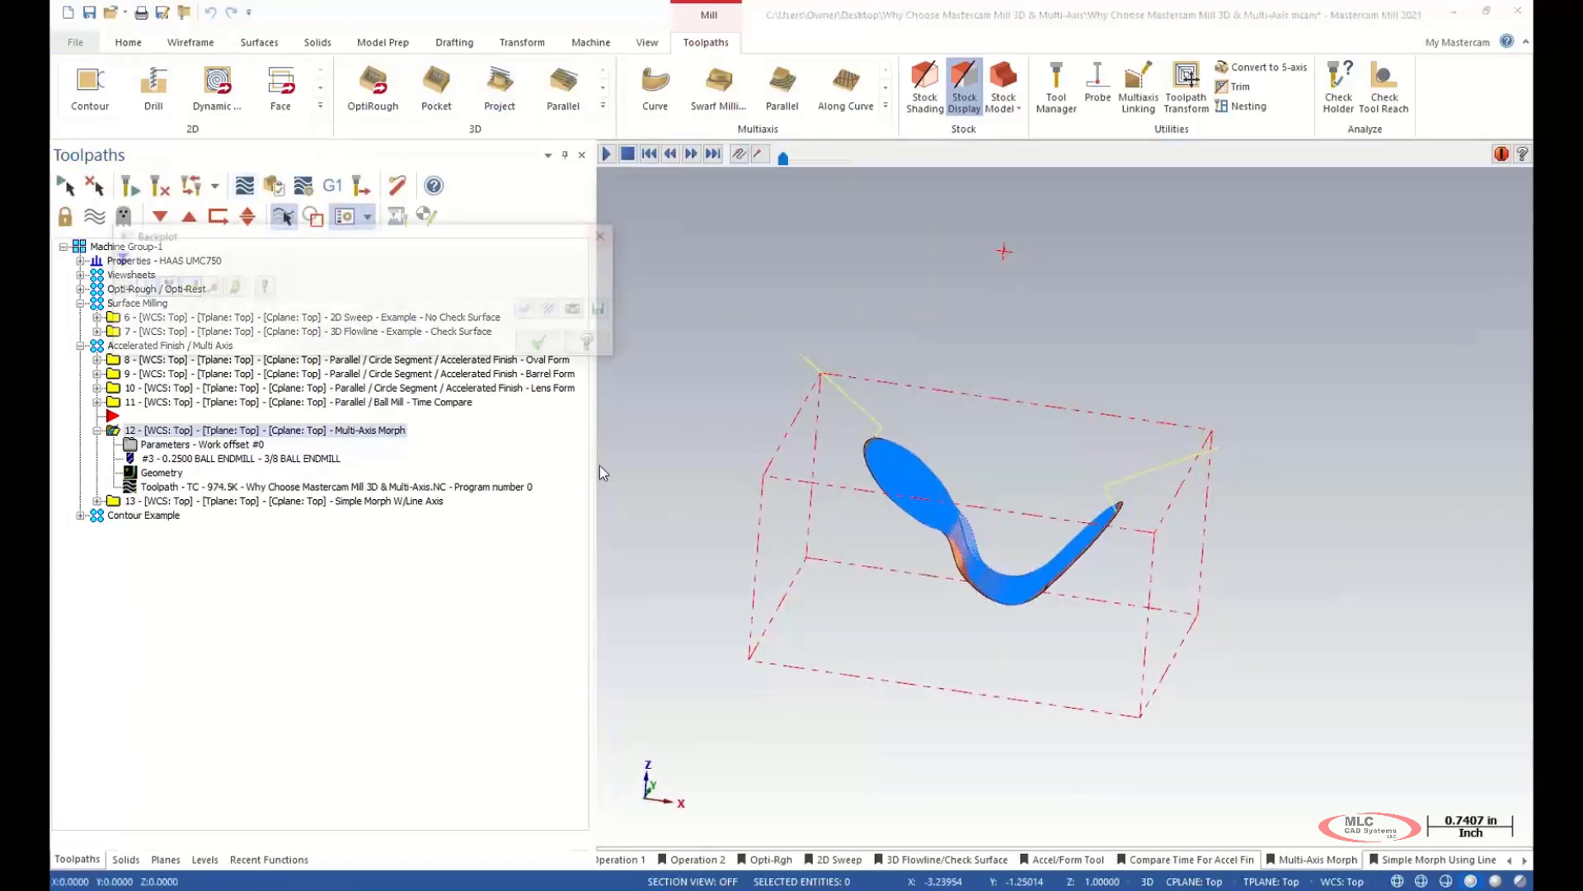
click(205, 859)
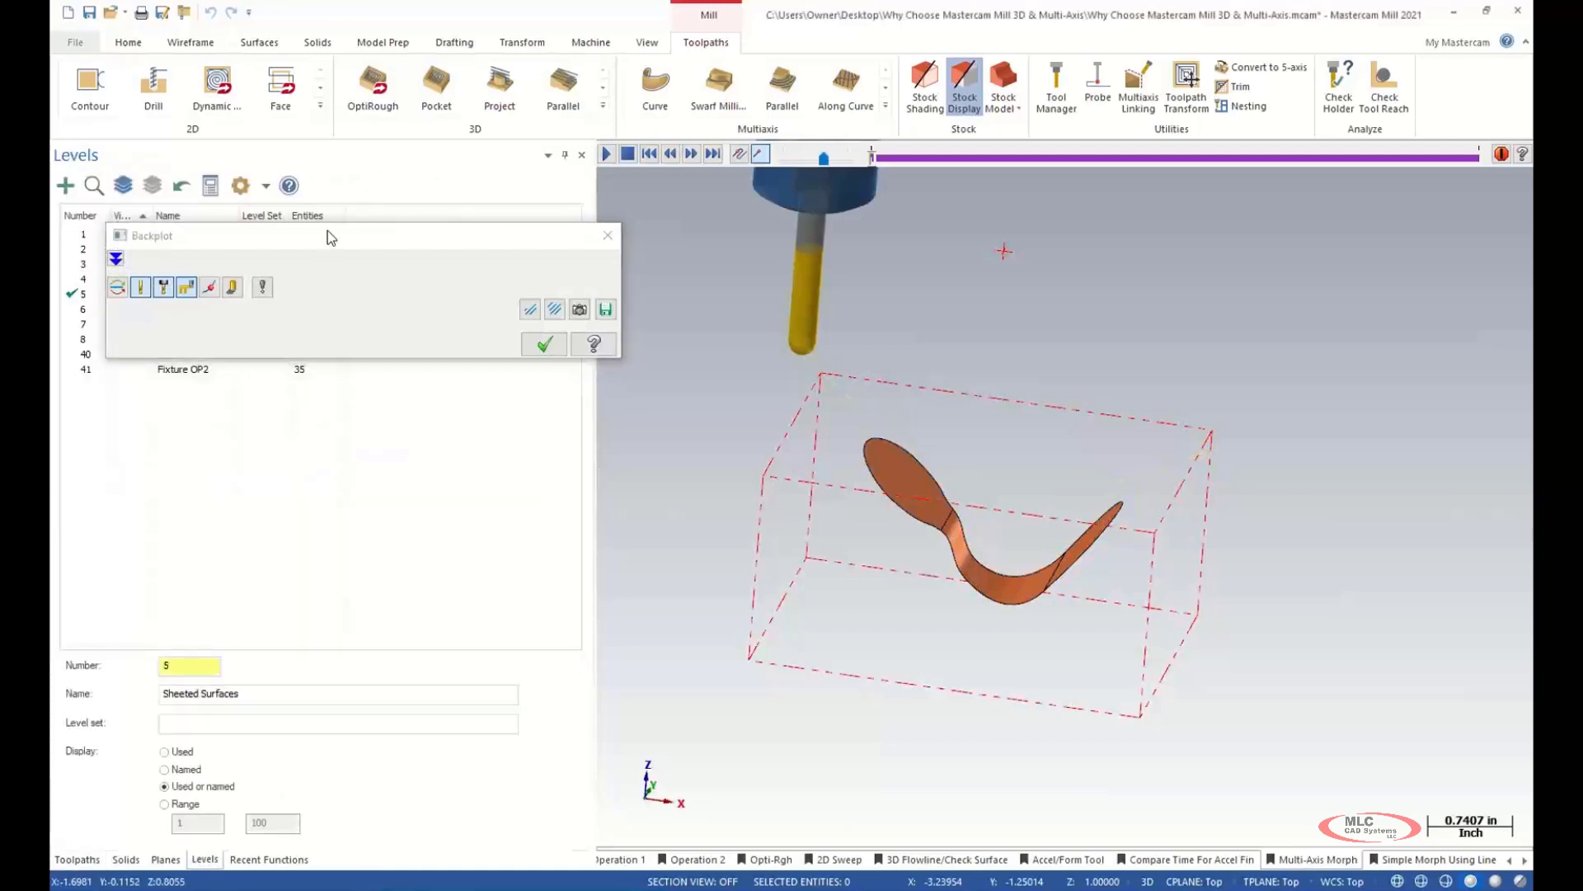
drag(330, 237, 317, 391)
click(120, 235)
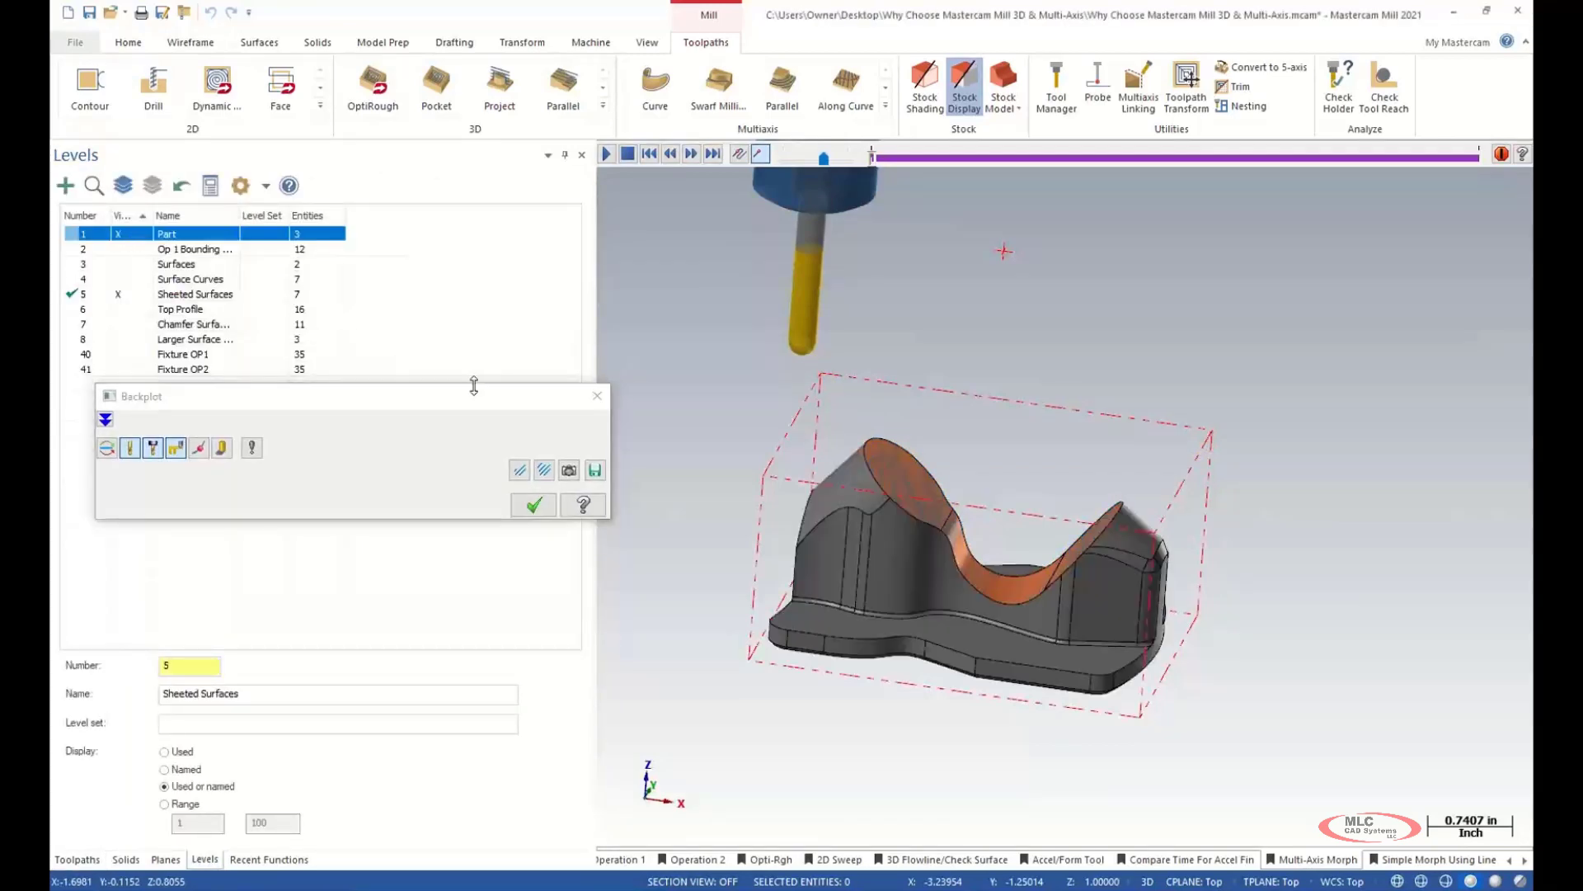
drag(561, 406, 536, 400)
middle_drag(1250, 525, 1205, 495)
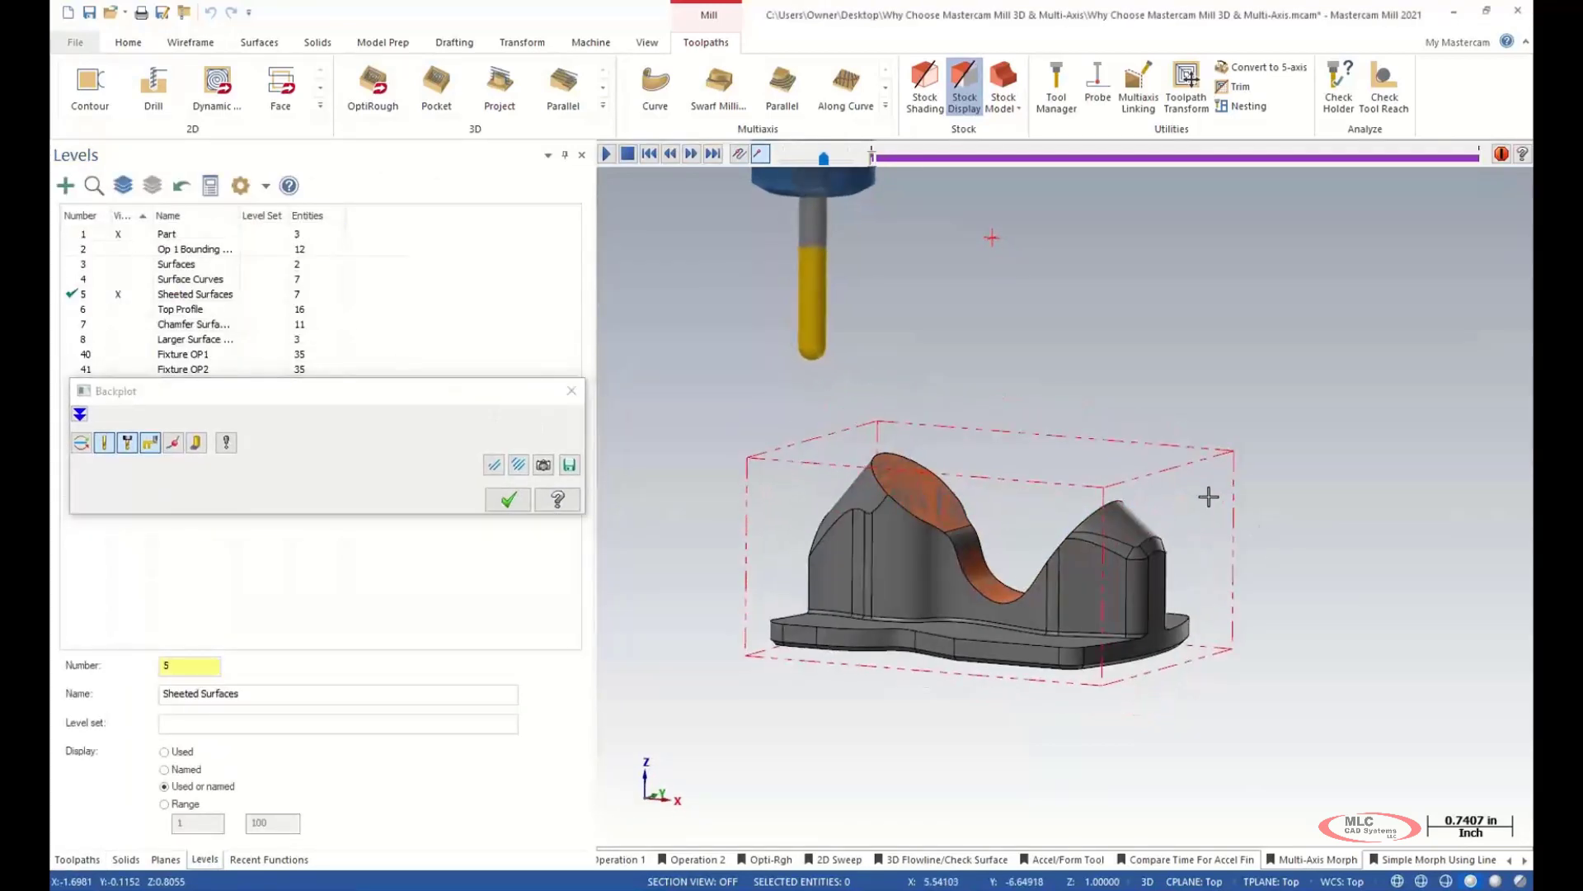
- Play the backplot of morph operation 12 at varying speeds, check the tool tilt over the surfaces, and close the backplot
click(606, 153)
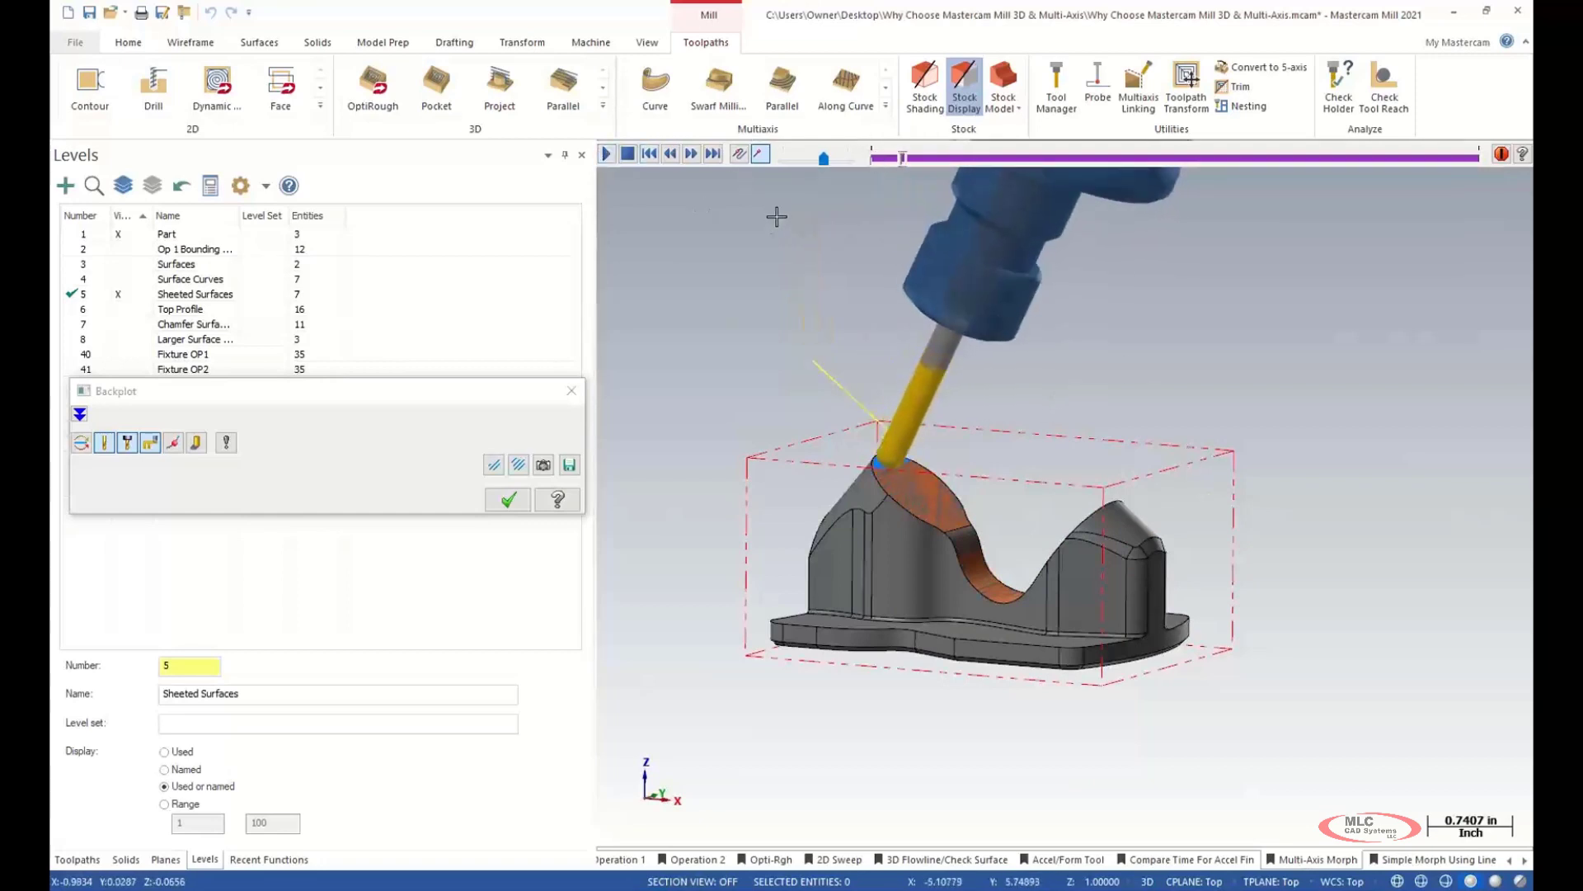
drag(818, 165, 810, 165)
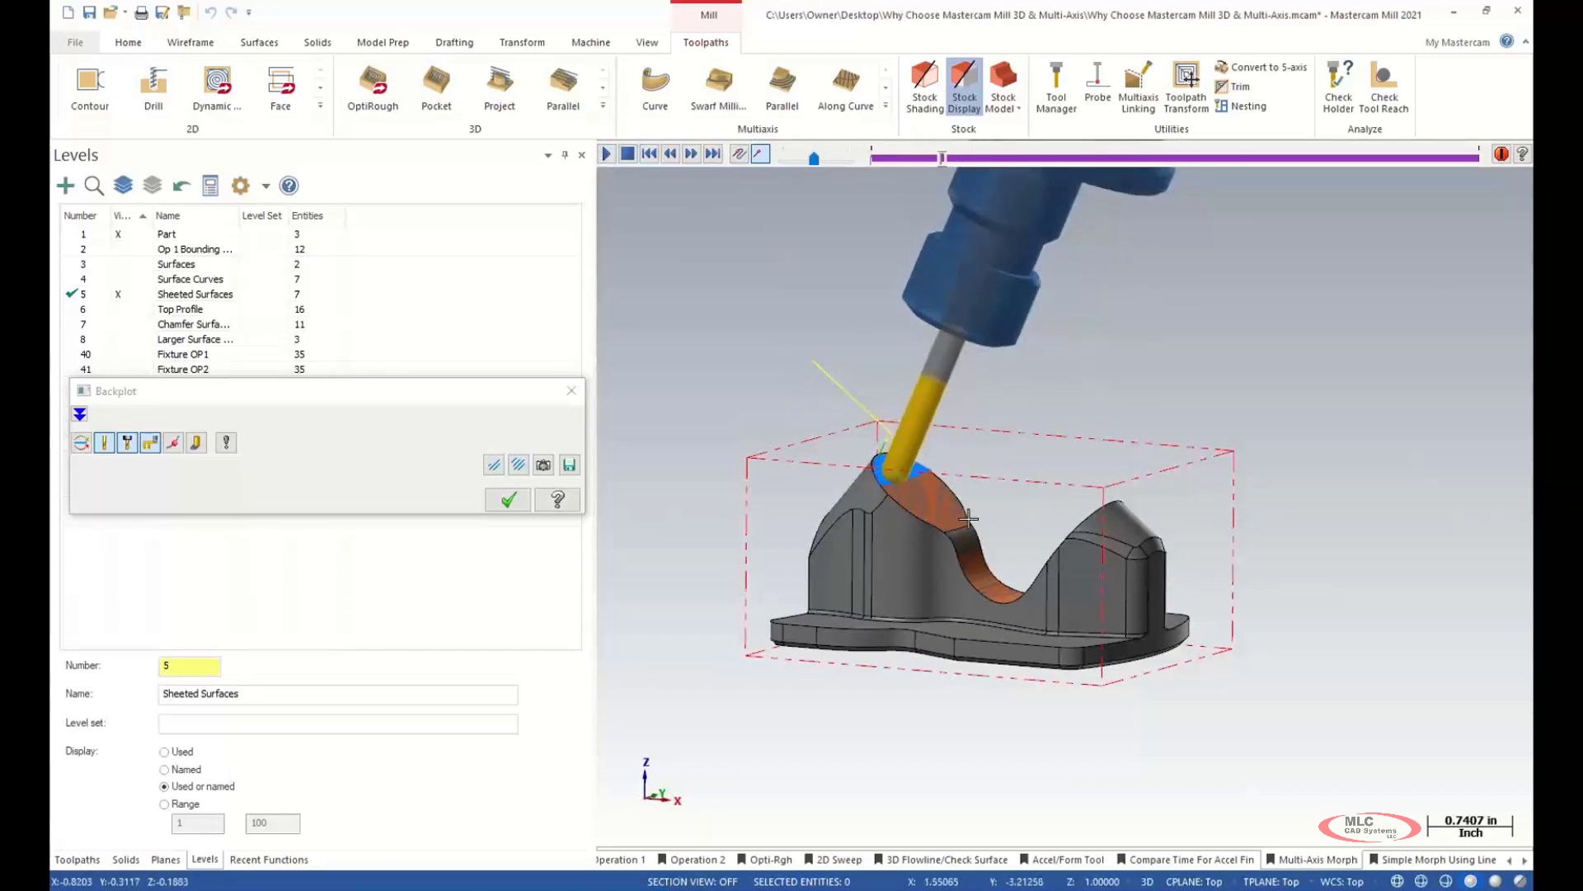
mouse_move(1148, 478)
middle_down()
mouse_move(1116, 410)
mouse_move(1067, 396)
middle_up()
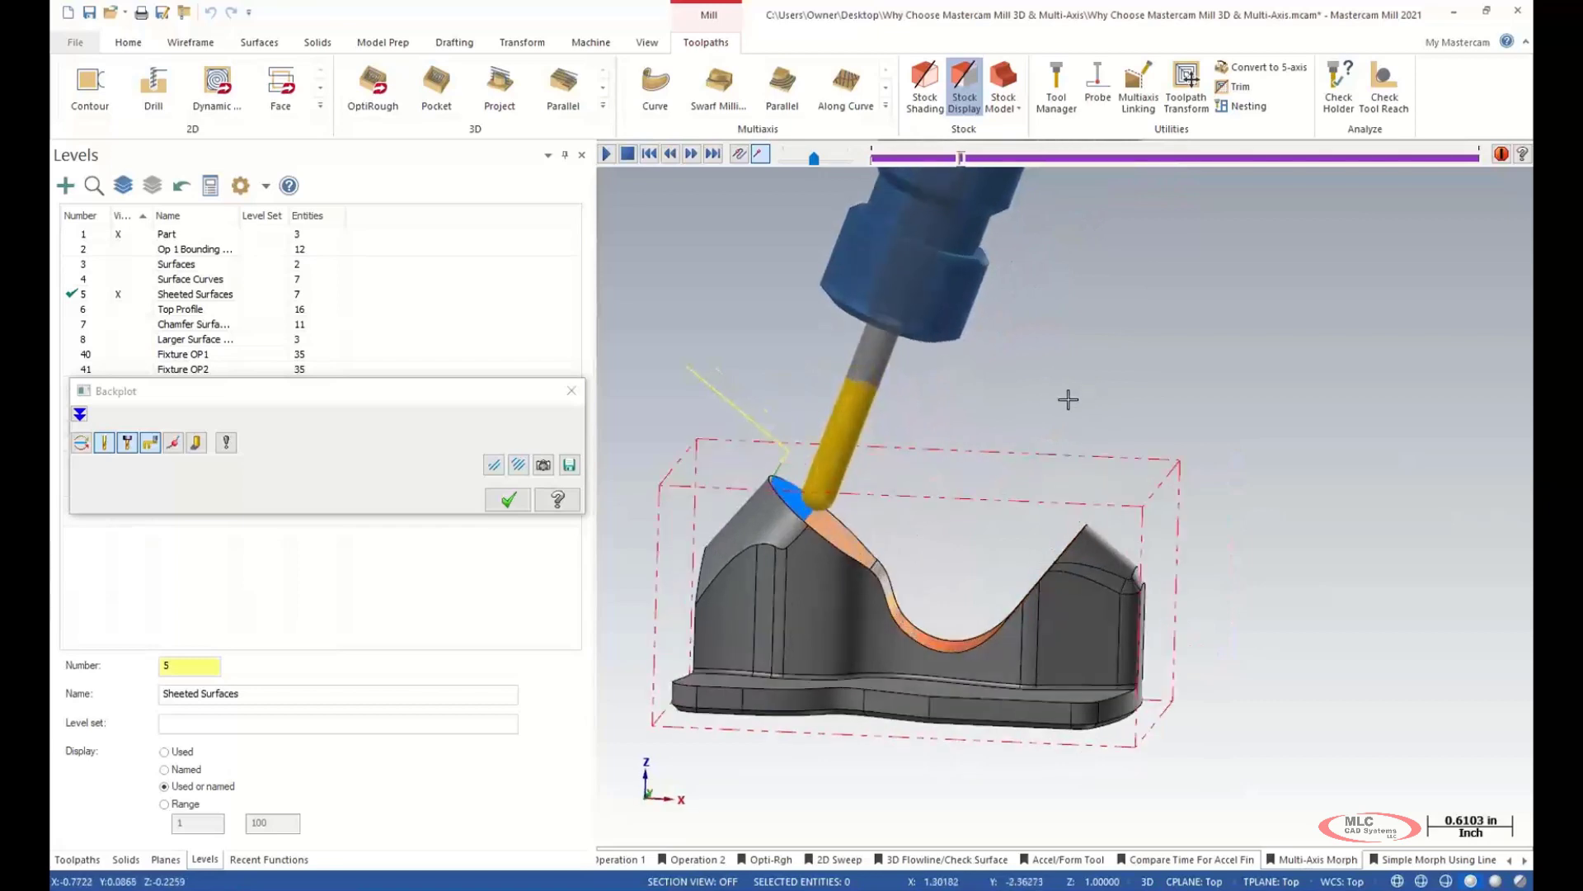
scroll(996, 500, down, 1)
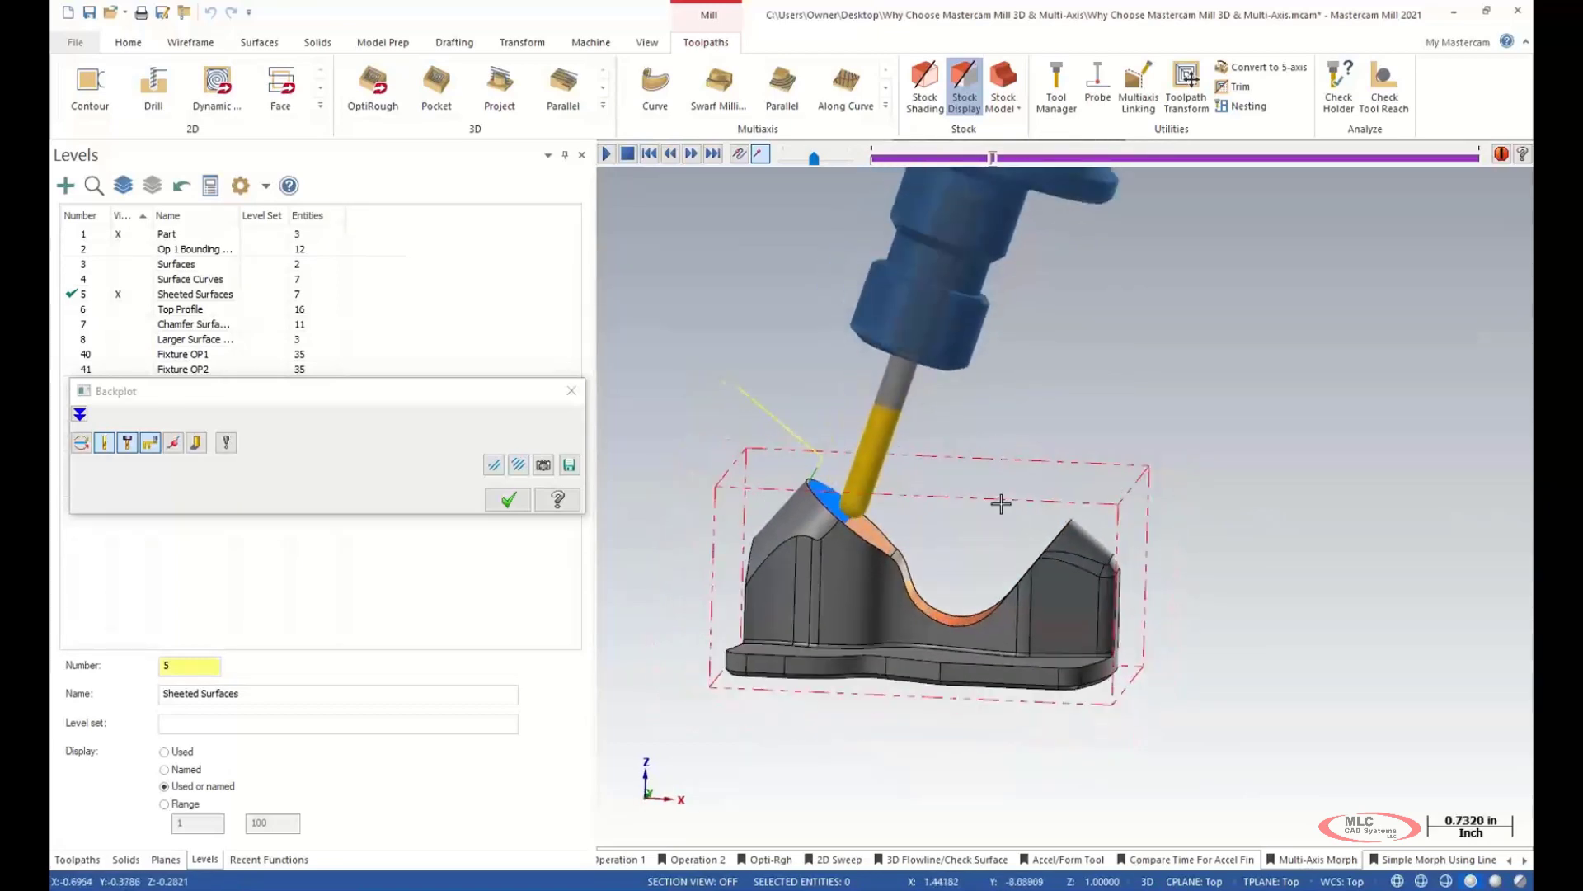
drag(813, 158, 832, 156)
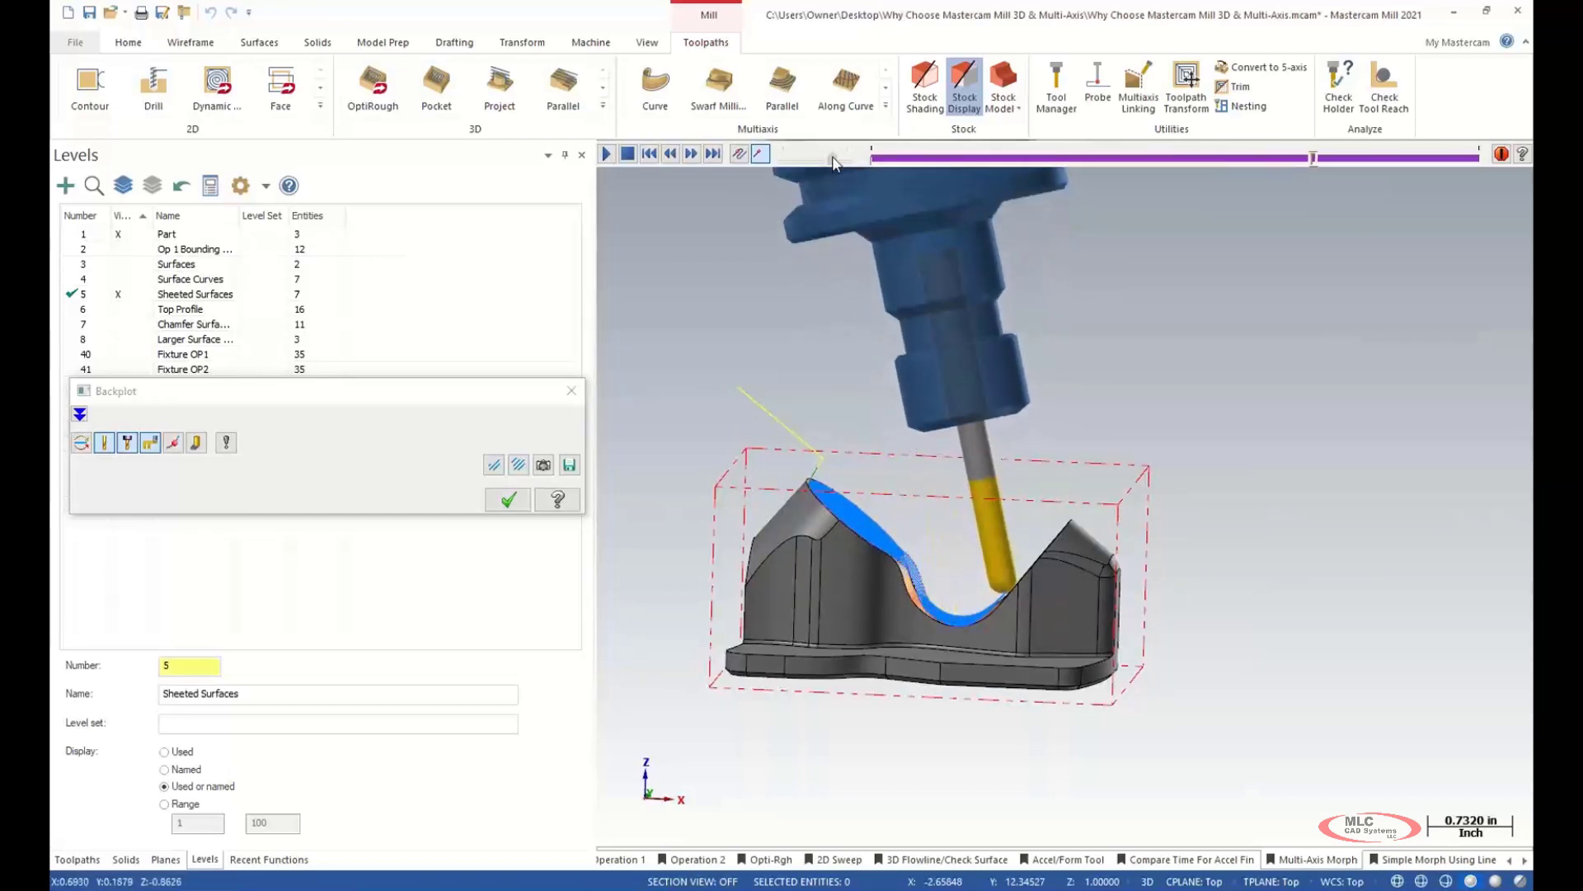
drag(832, 157, 820, 161)
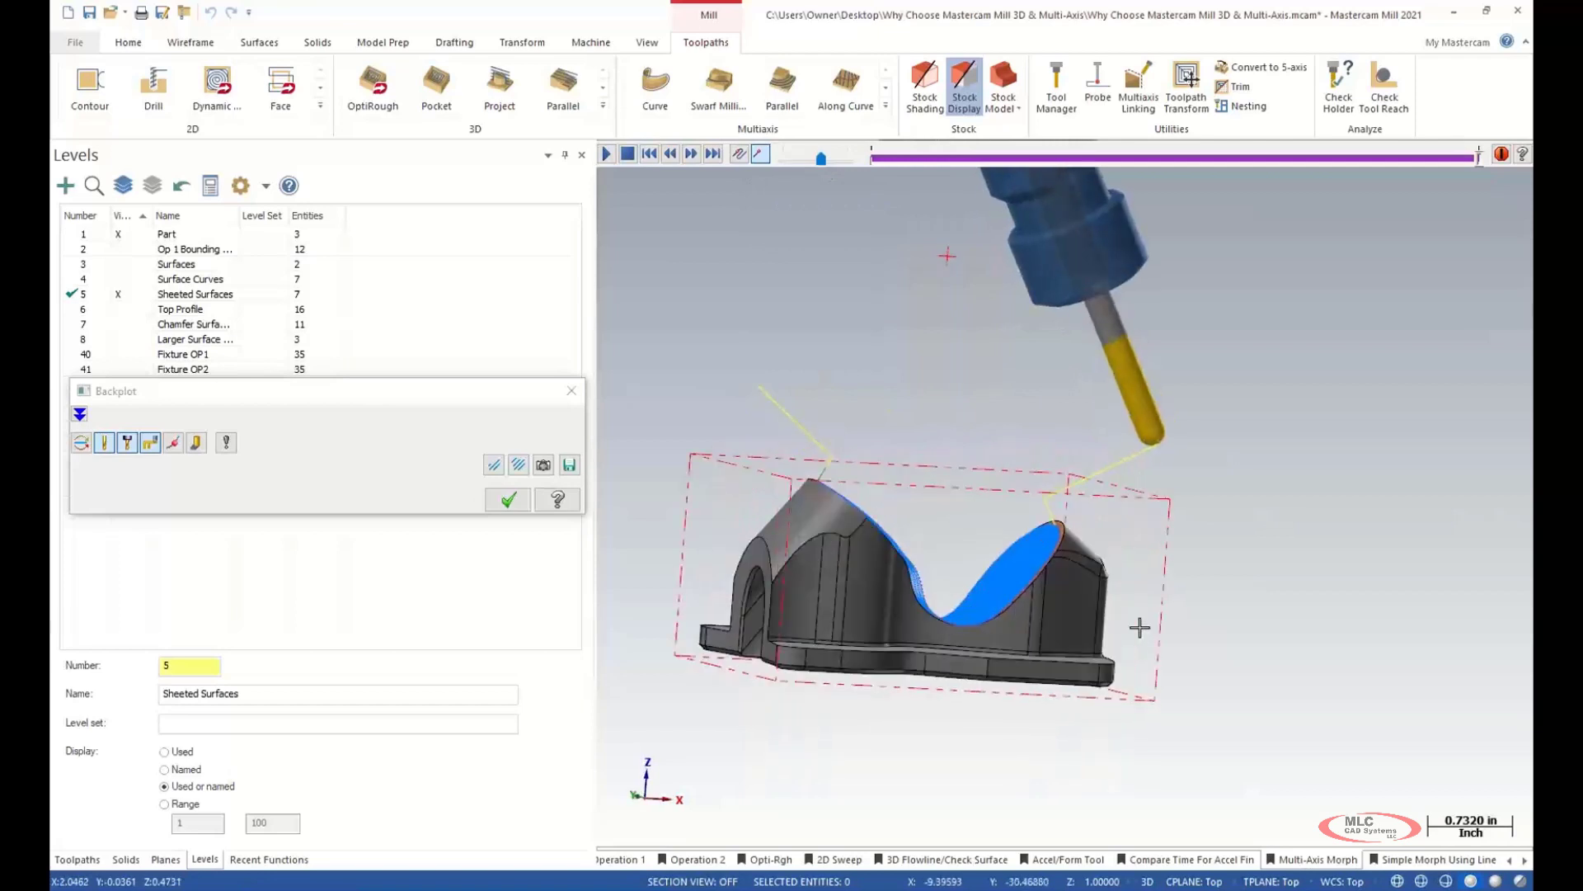
click(508, 499)
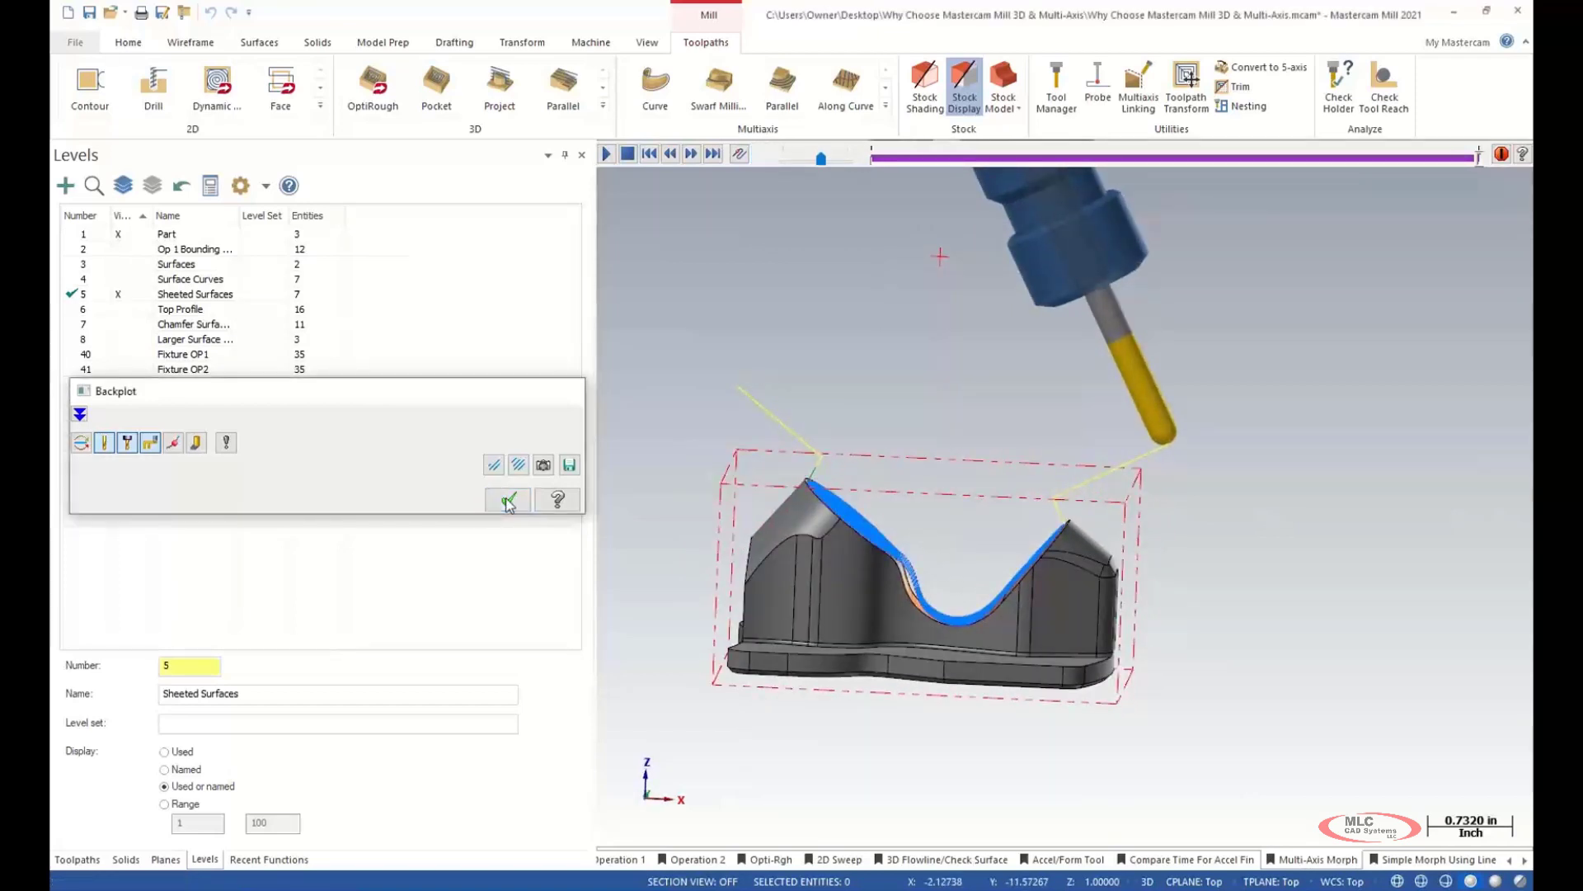
- Hide the Part level, select all the sheeted surfaces, and return to the isometric view
middle_drag(1106, 354, 993, 399)
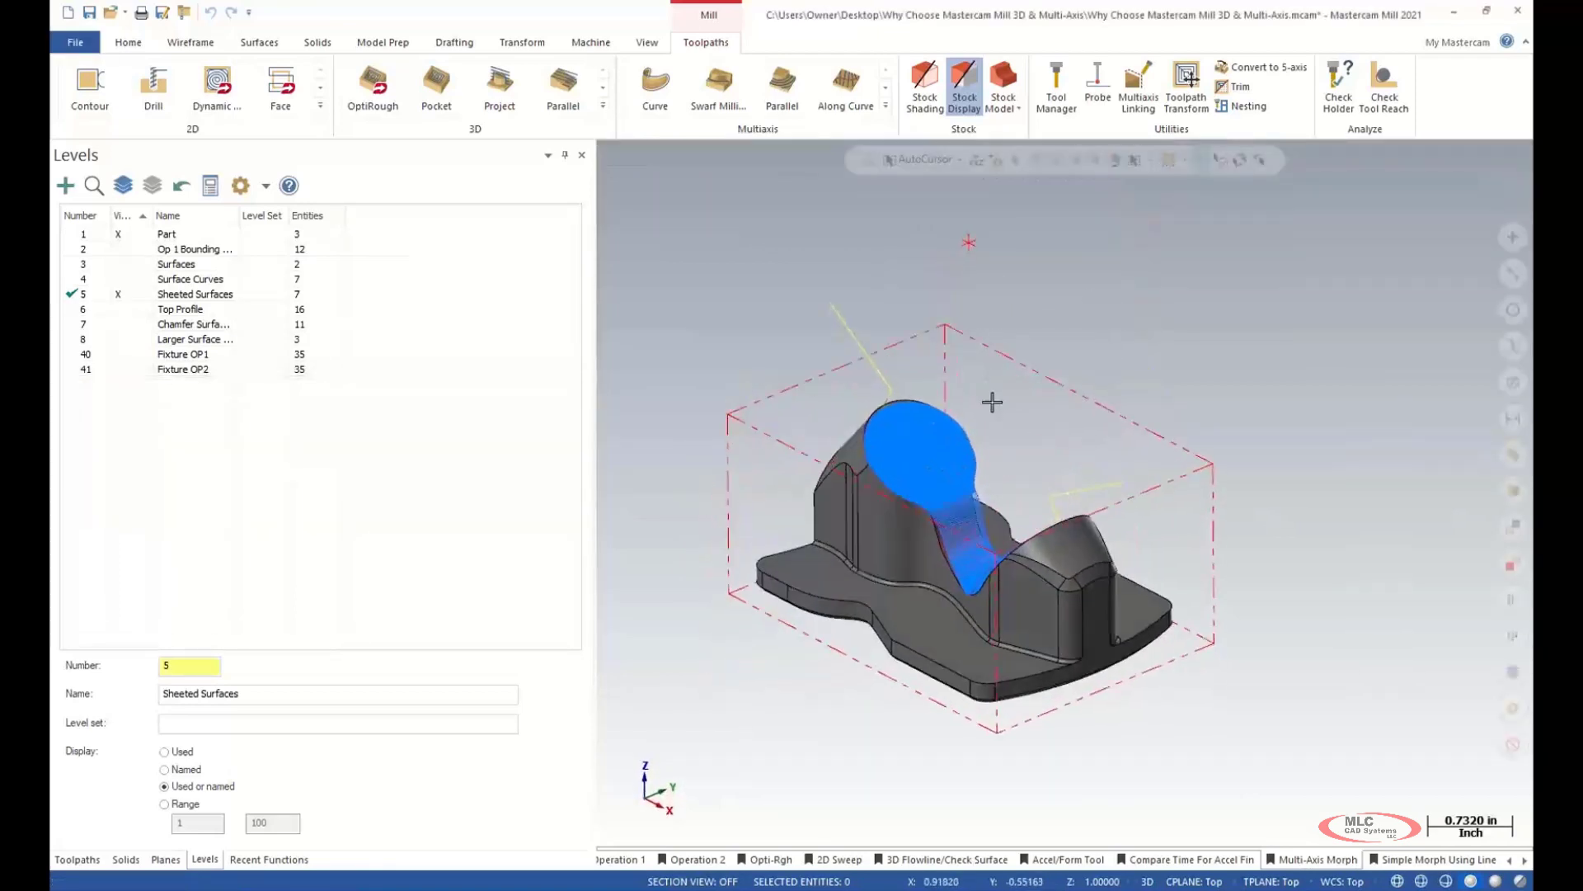
click(118, 235)
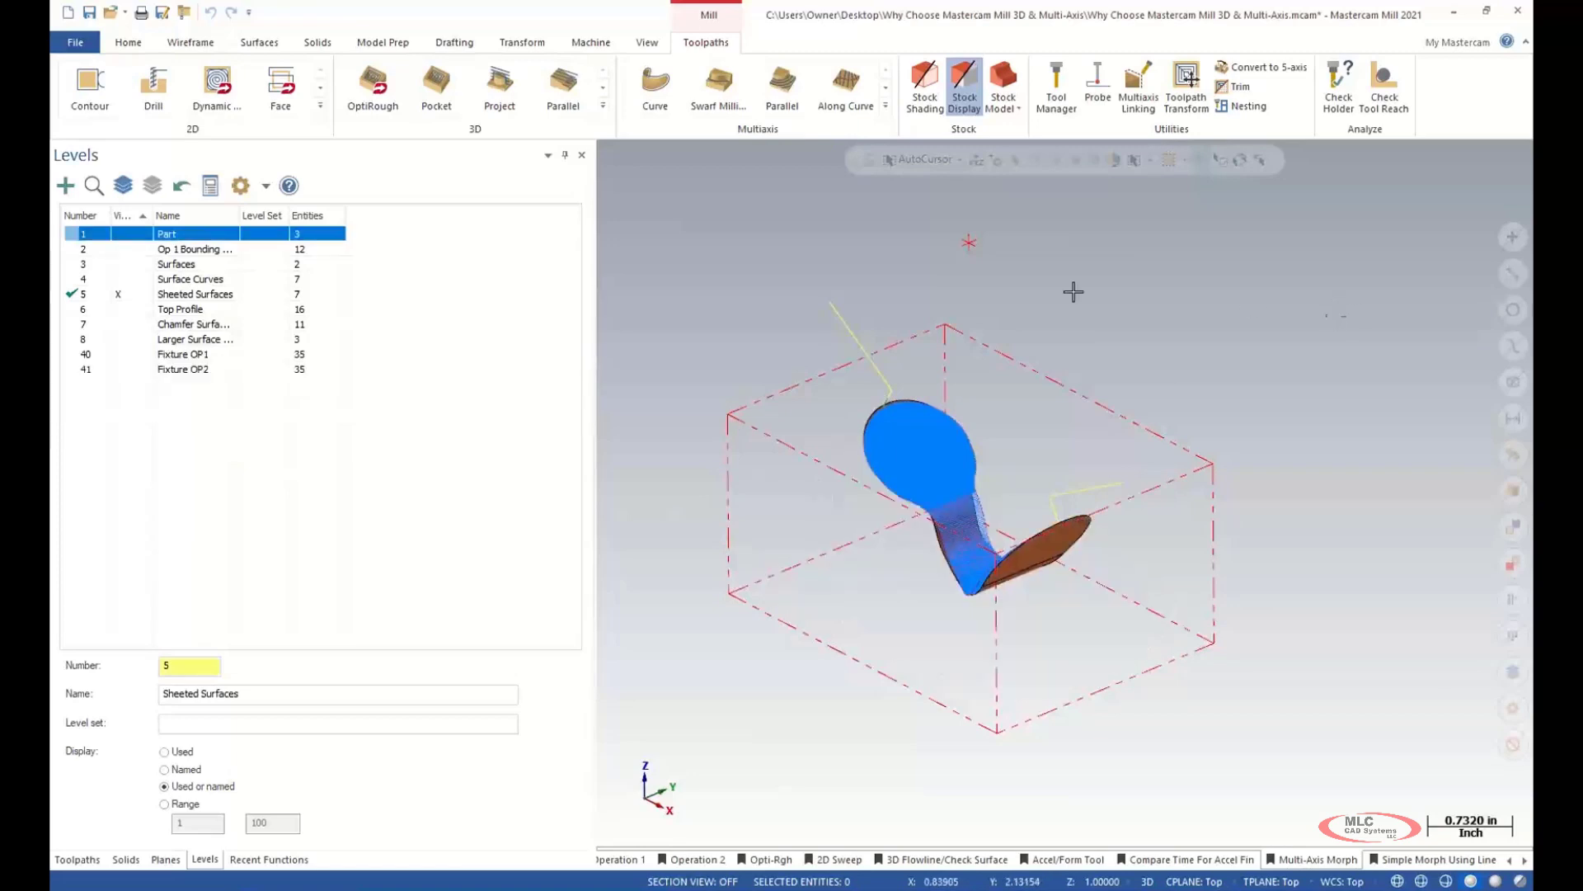
drag(744, 319, 1210, 846)
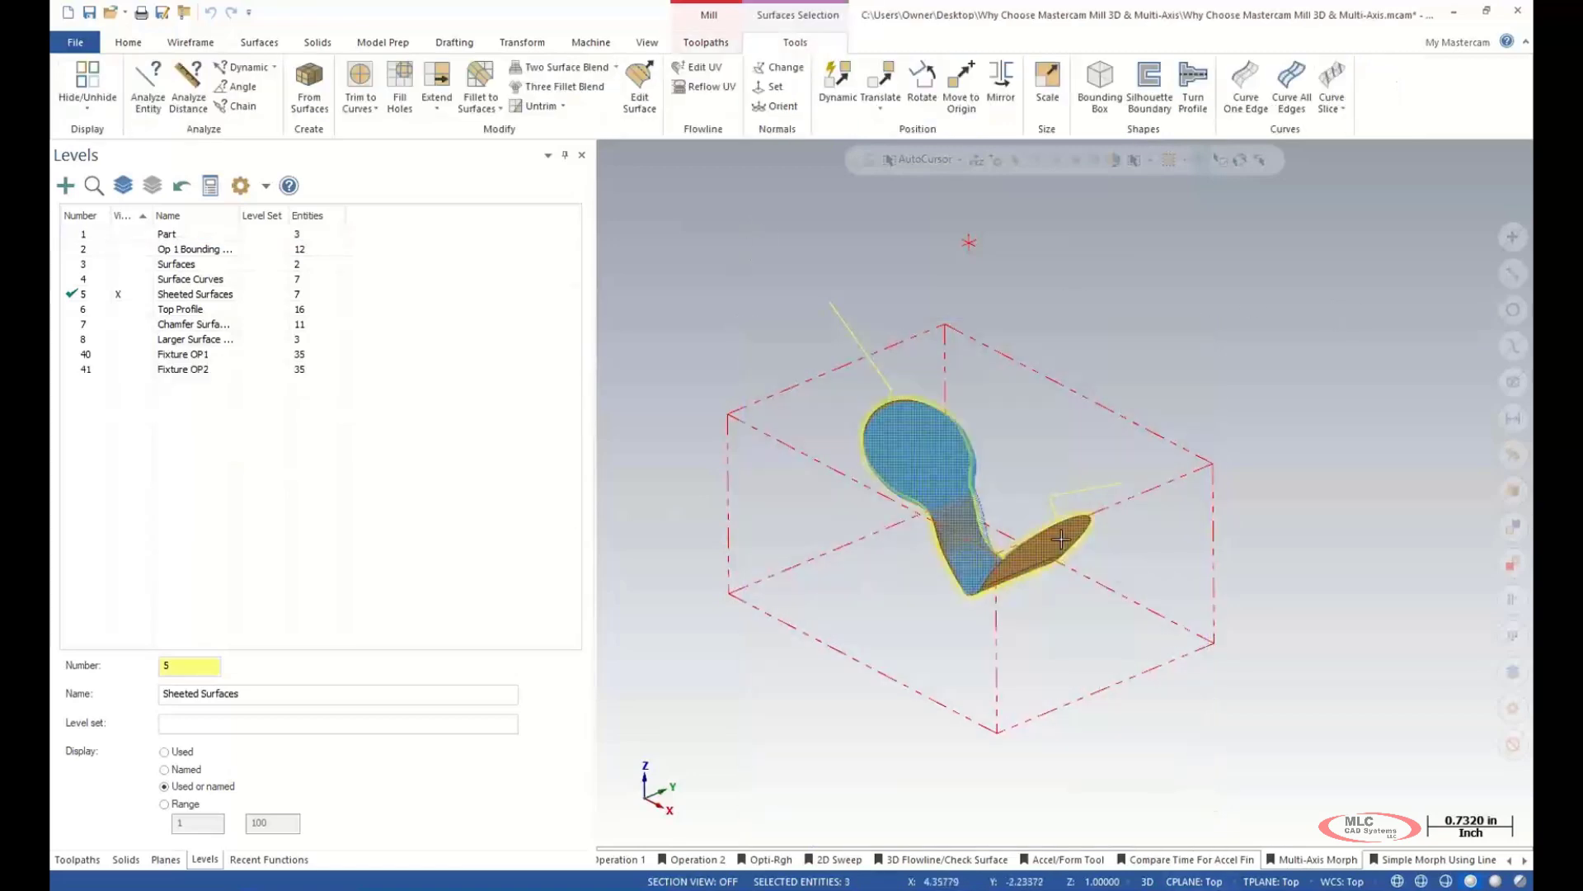
right_click(1054, 254)
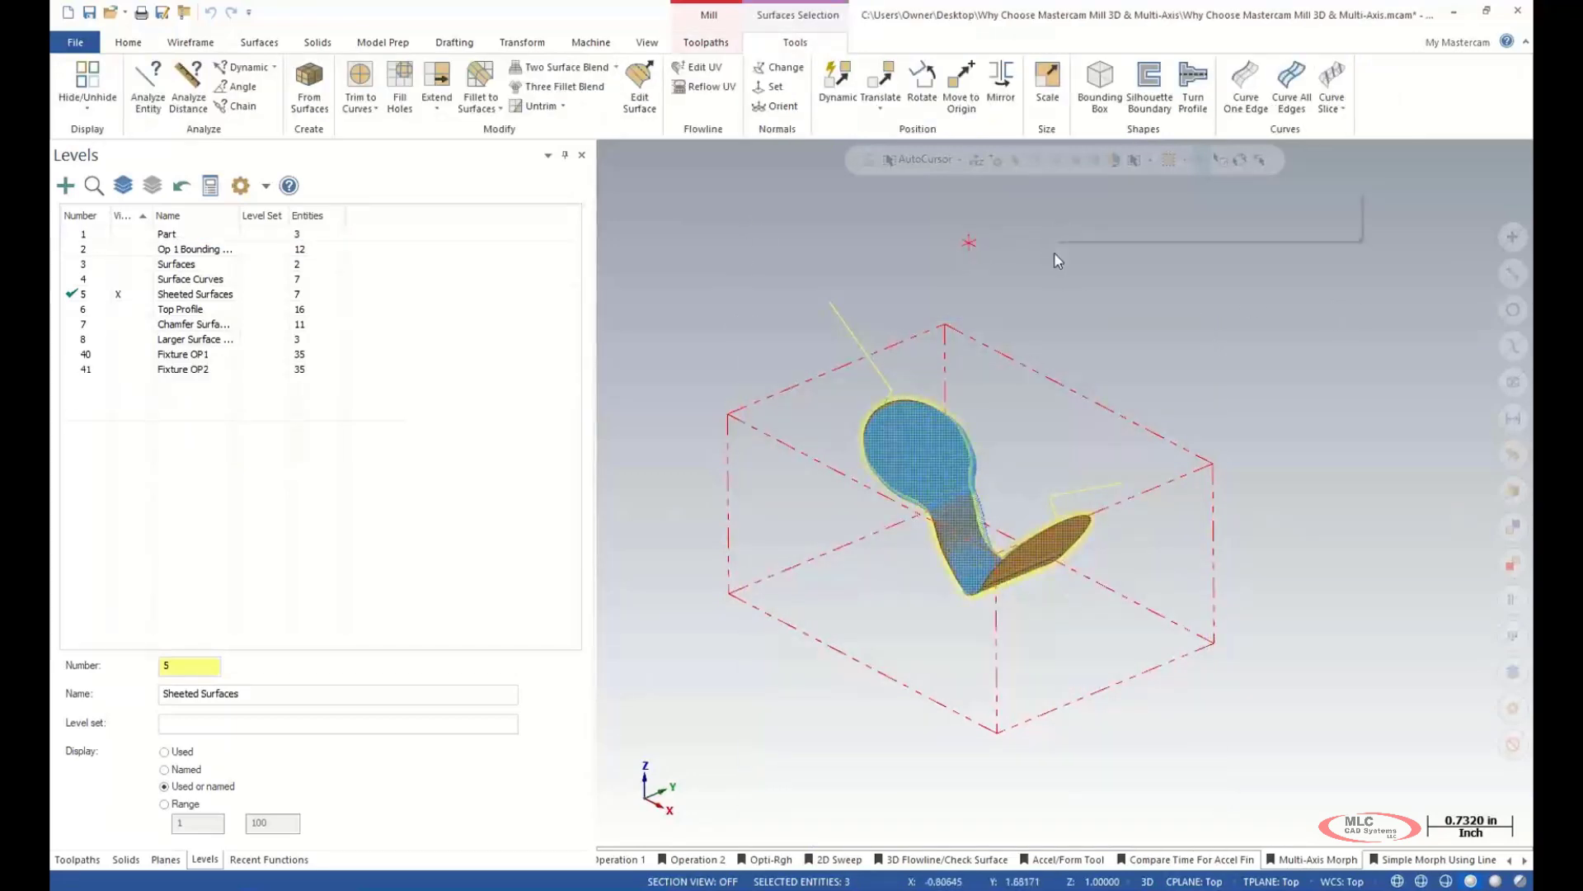
click(1130, 407)
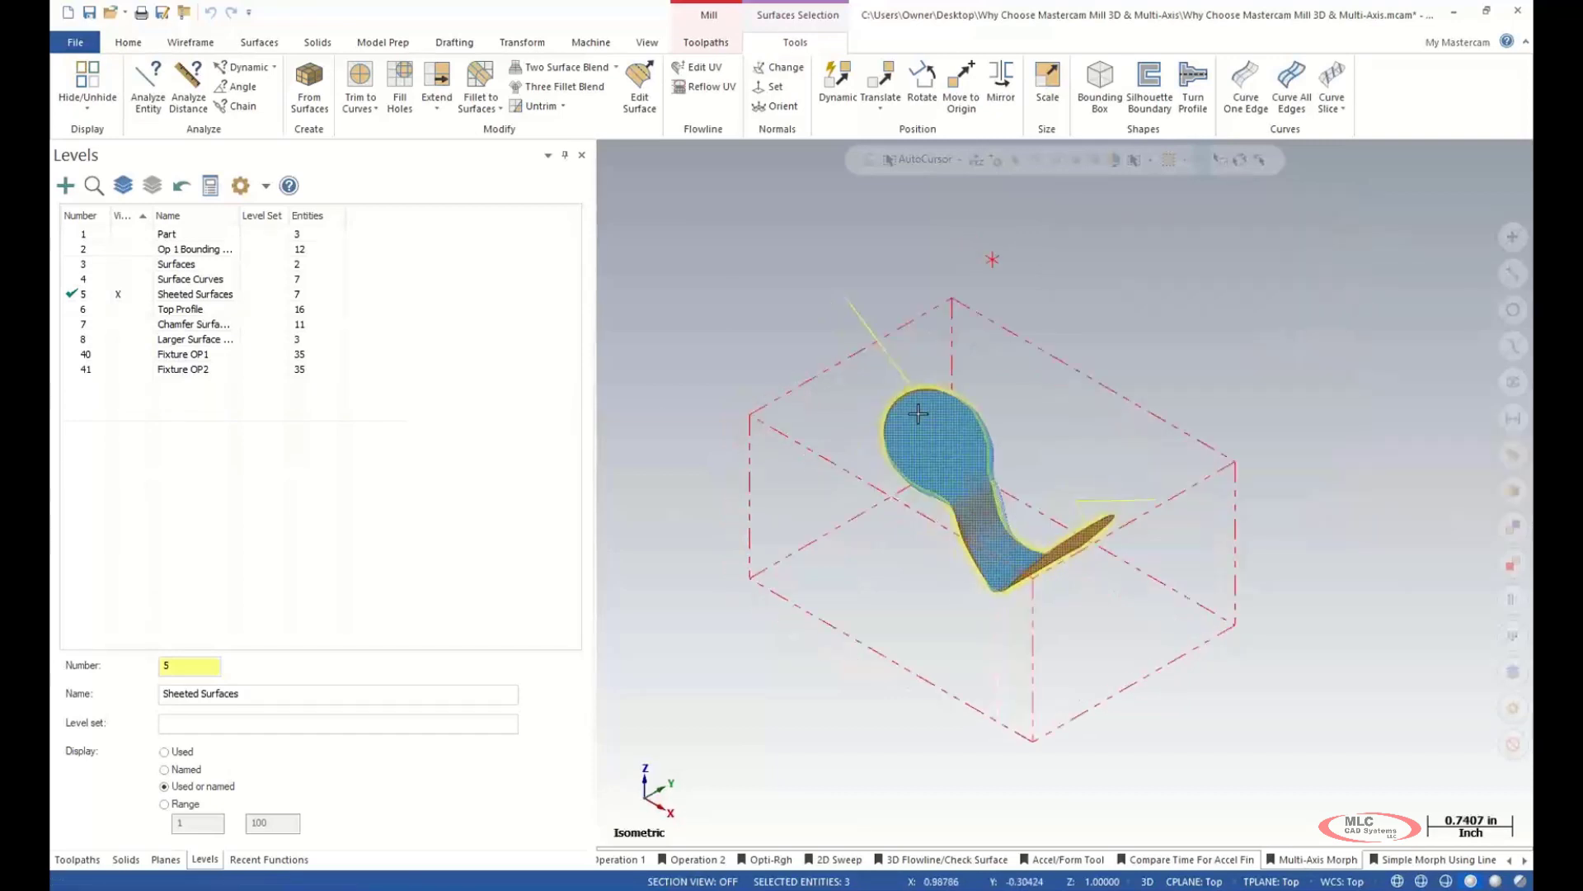
- Return to the toolpath list, switch to the Simple Morph Using Line viewsheet, collapse operation 12, and expand operation 13
click(714, 45)
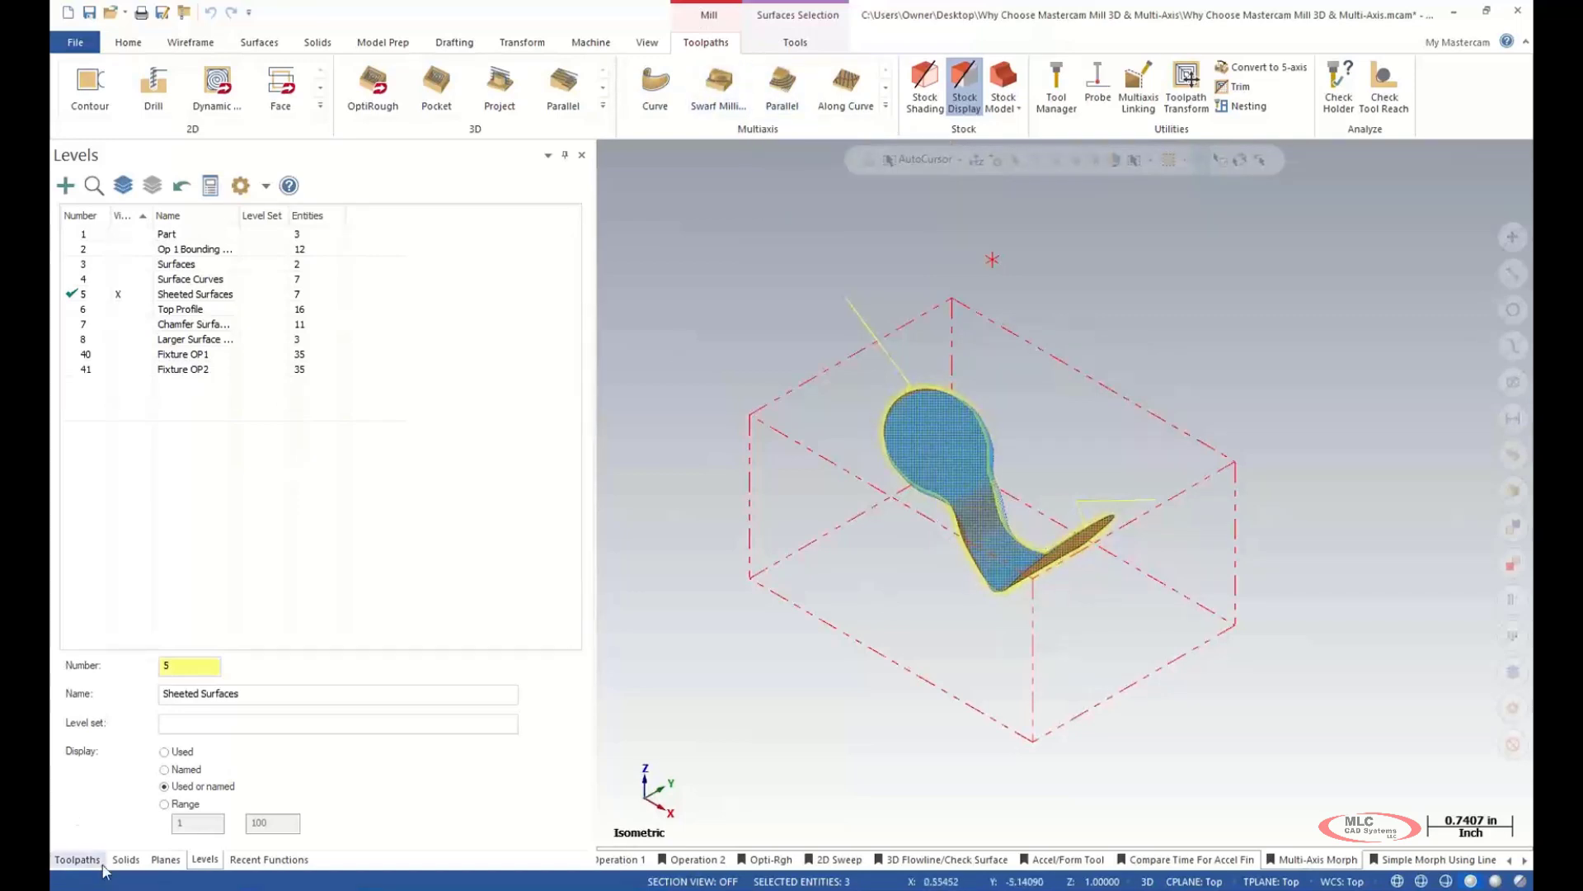
click(78, 860)
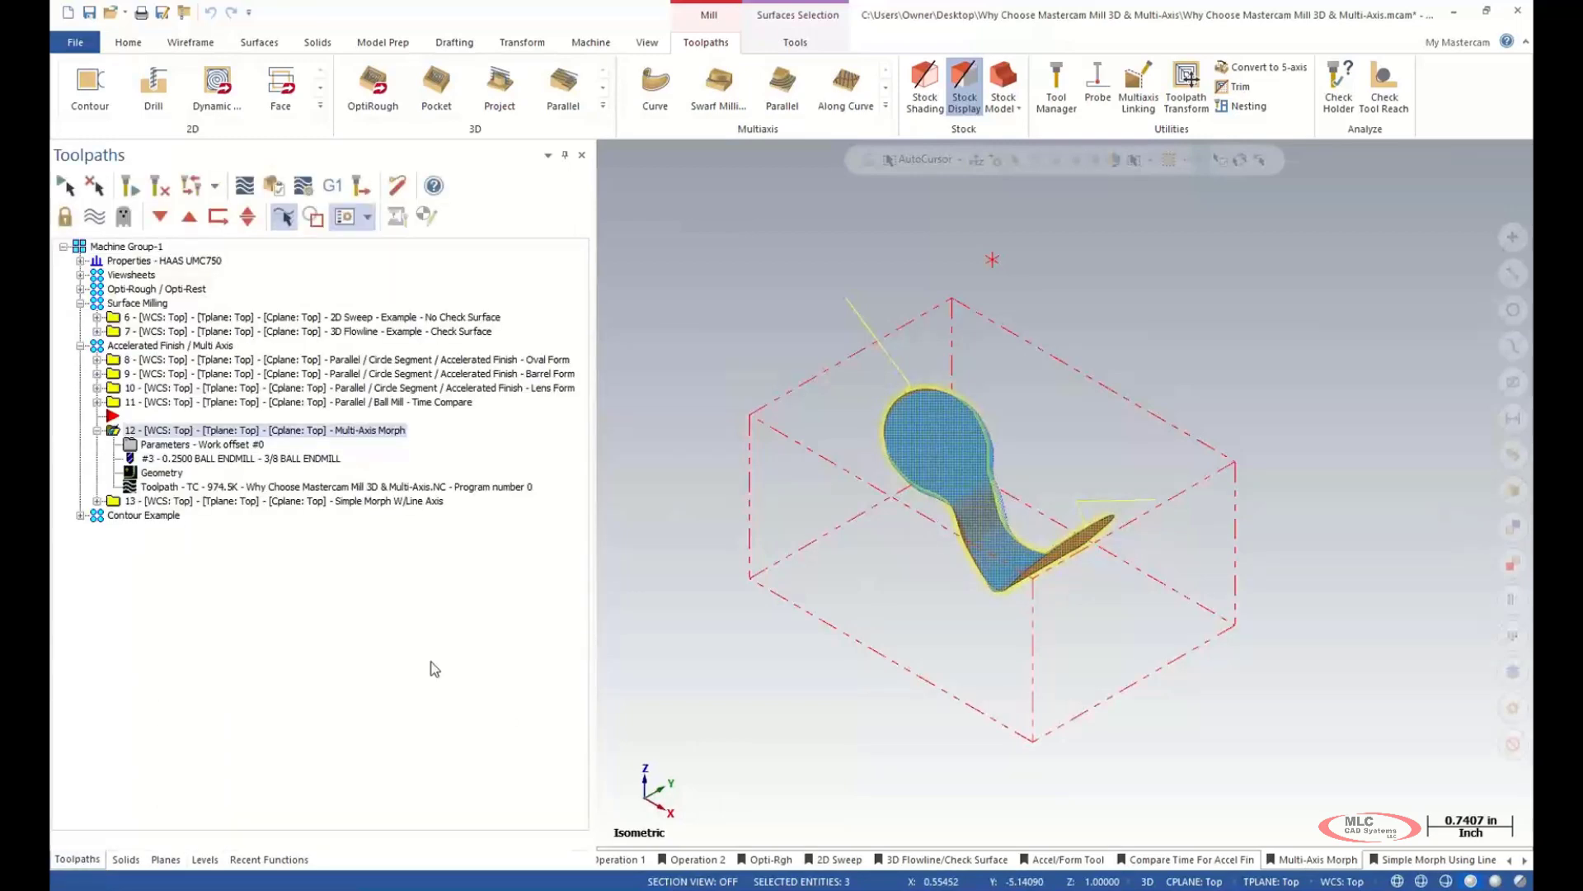
scroll(977, 412, up, 2)
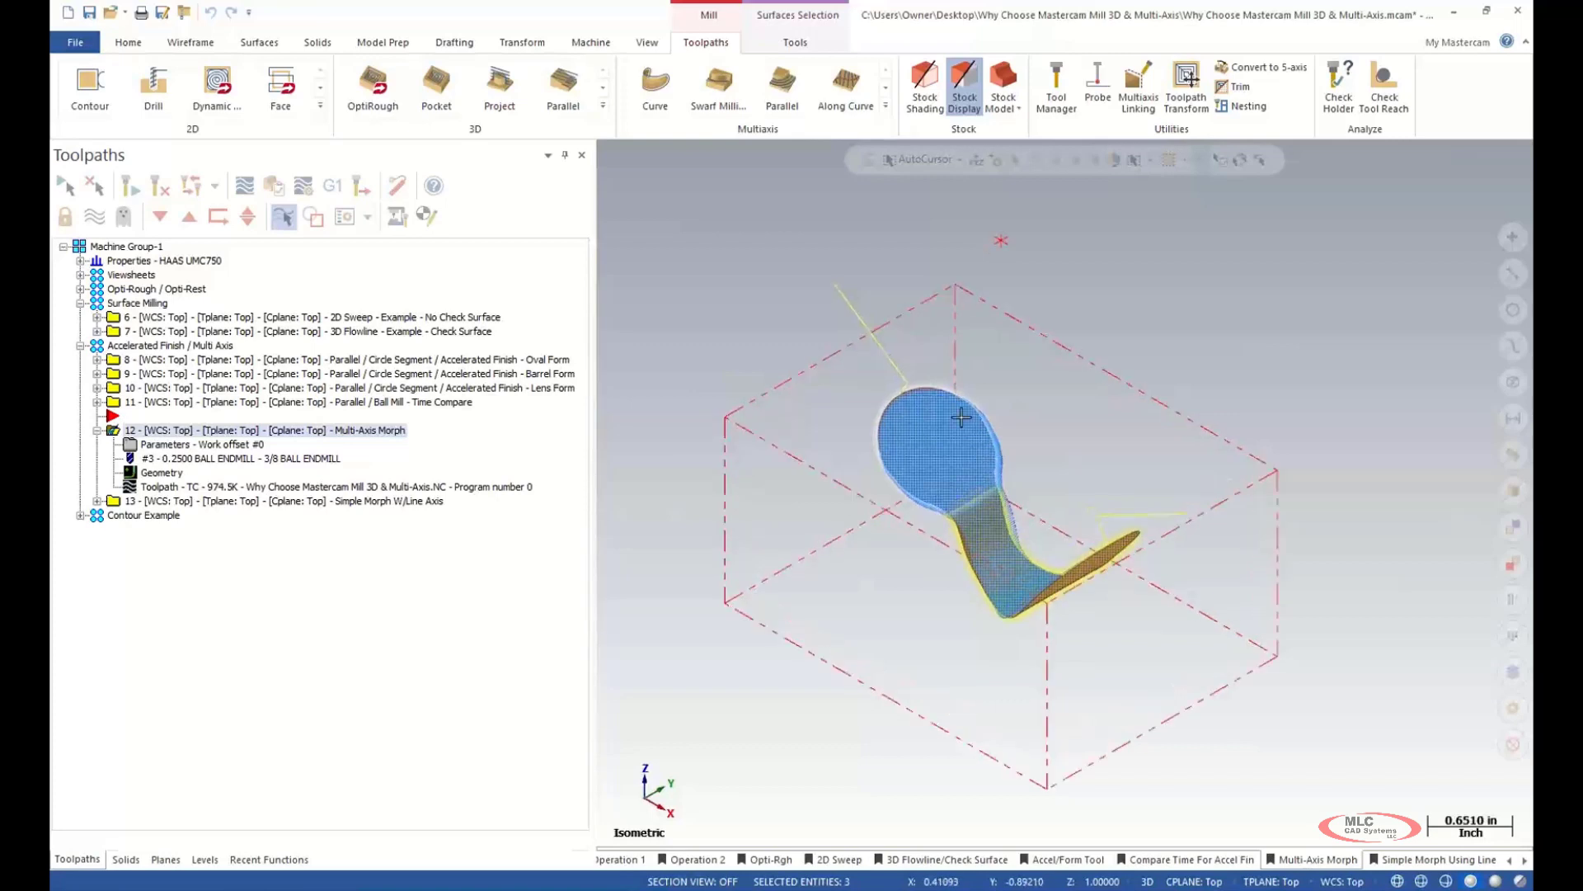
scroll(961, 417, up, 2)
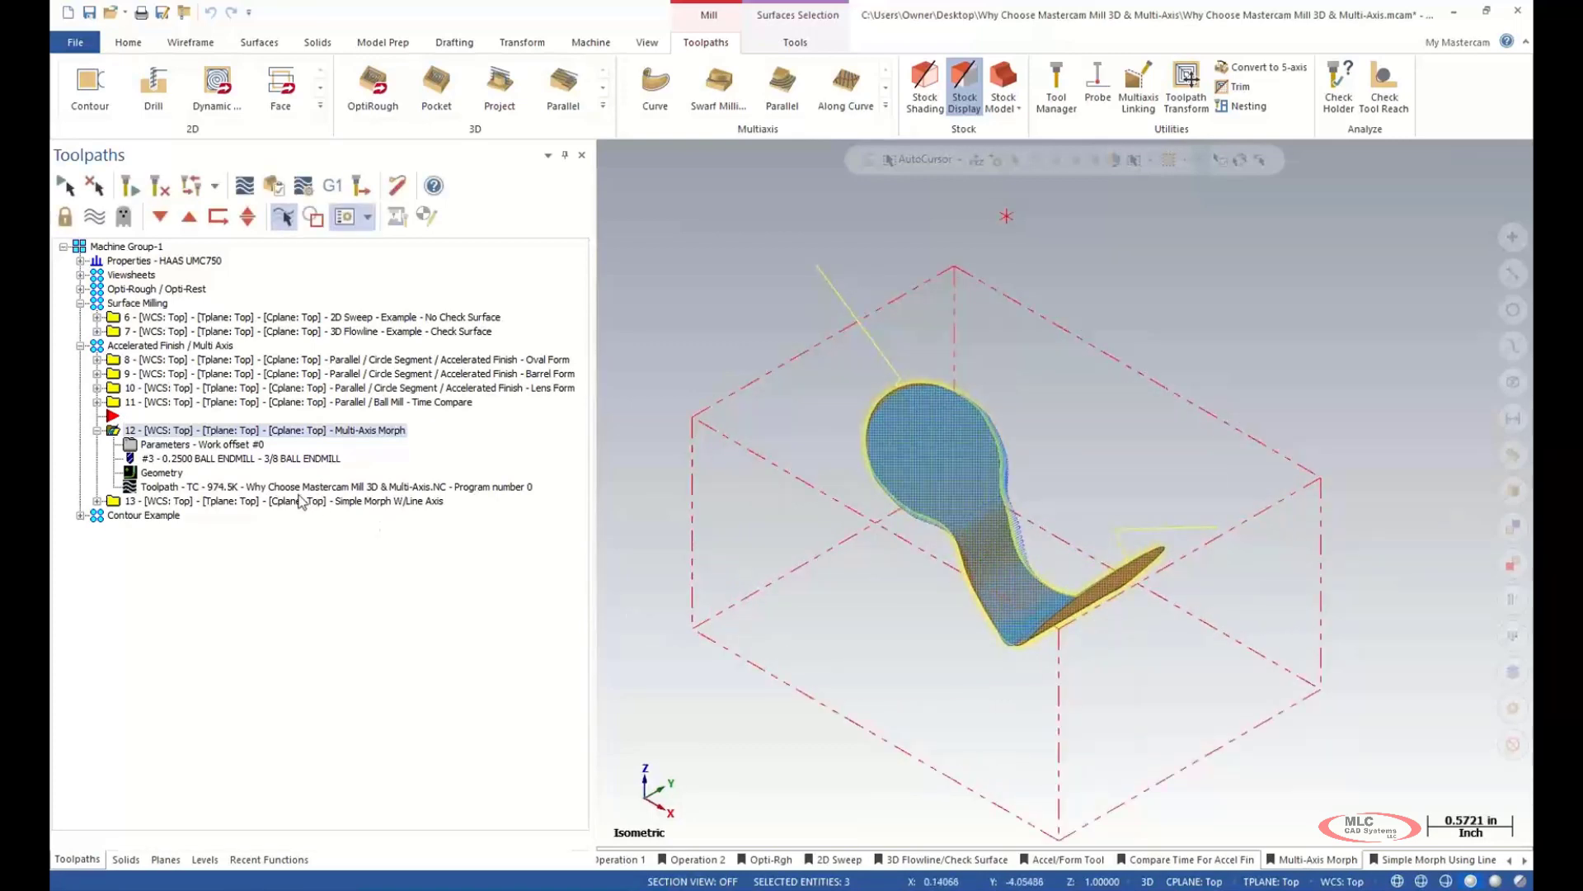
click(1418, 861)
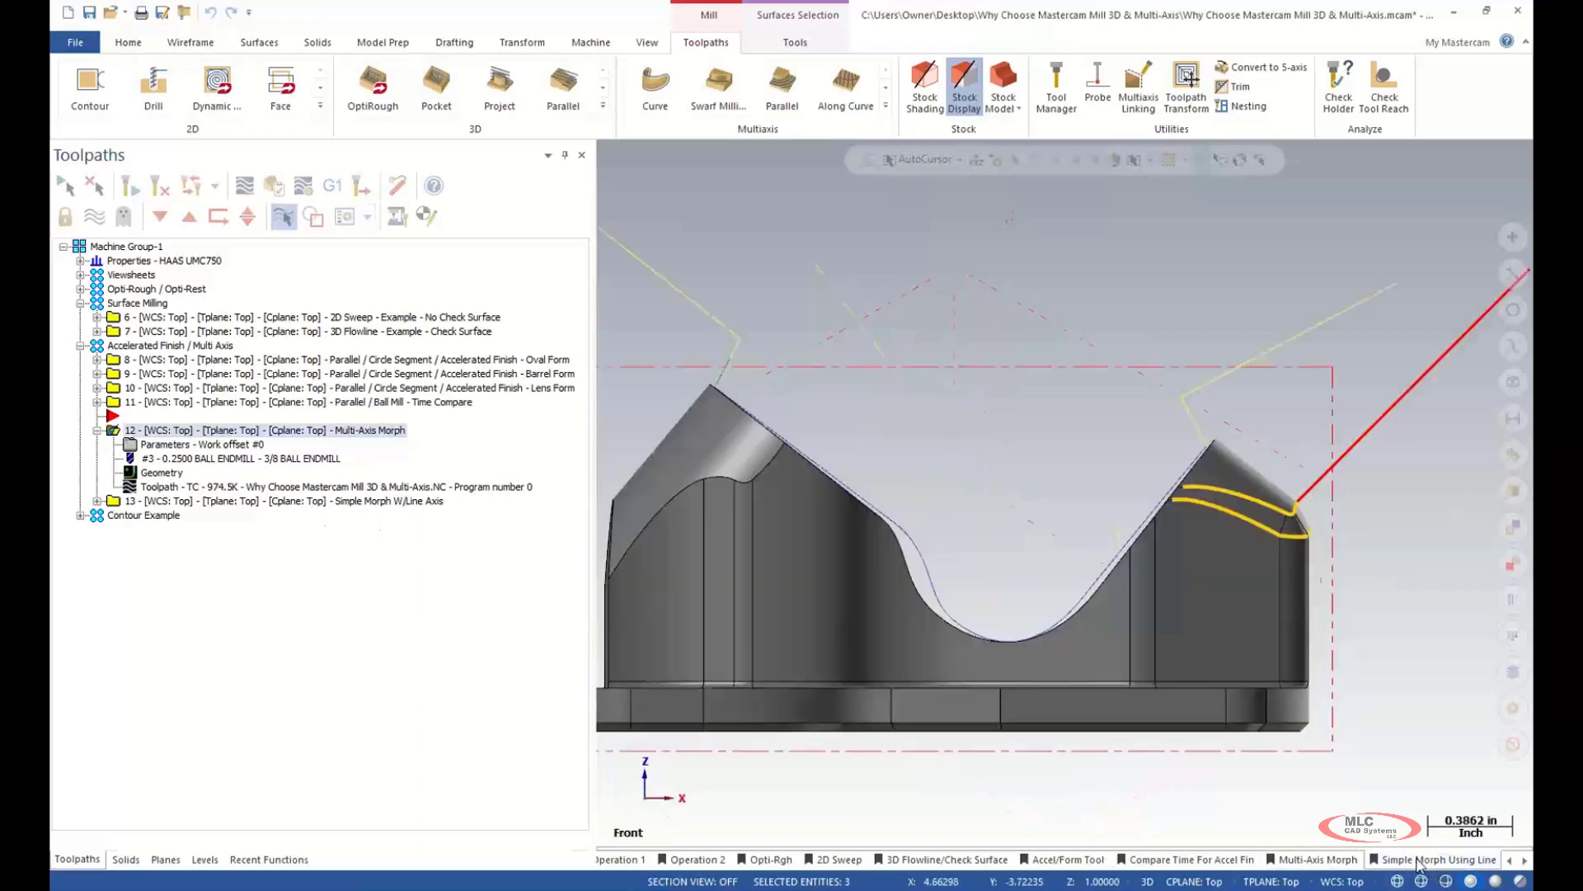
scroll(902, 459, down, 2)
scroll(928, 417, down, 1)
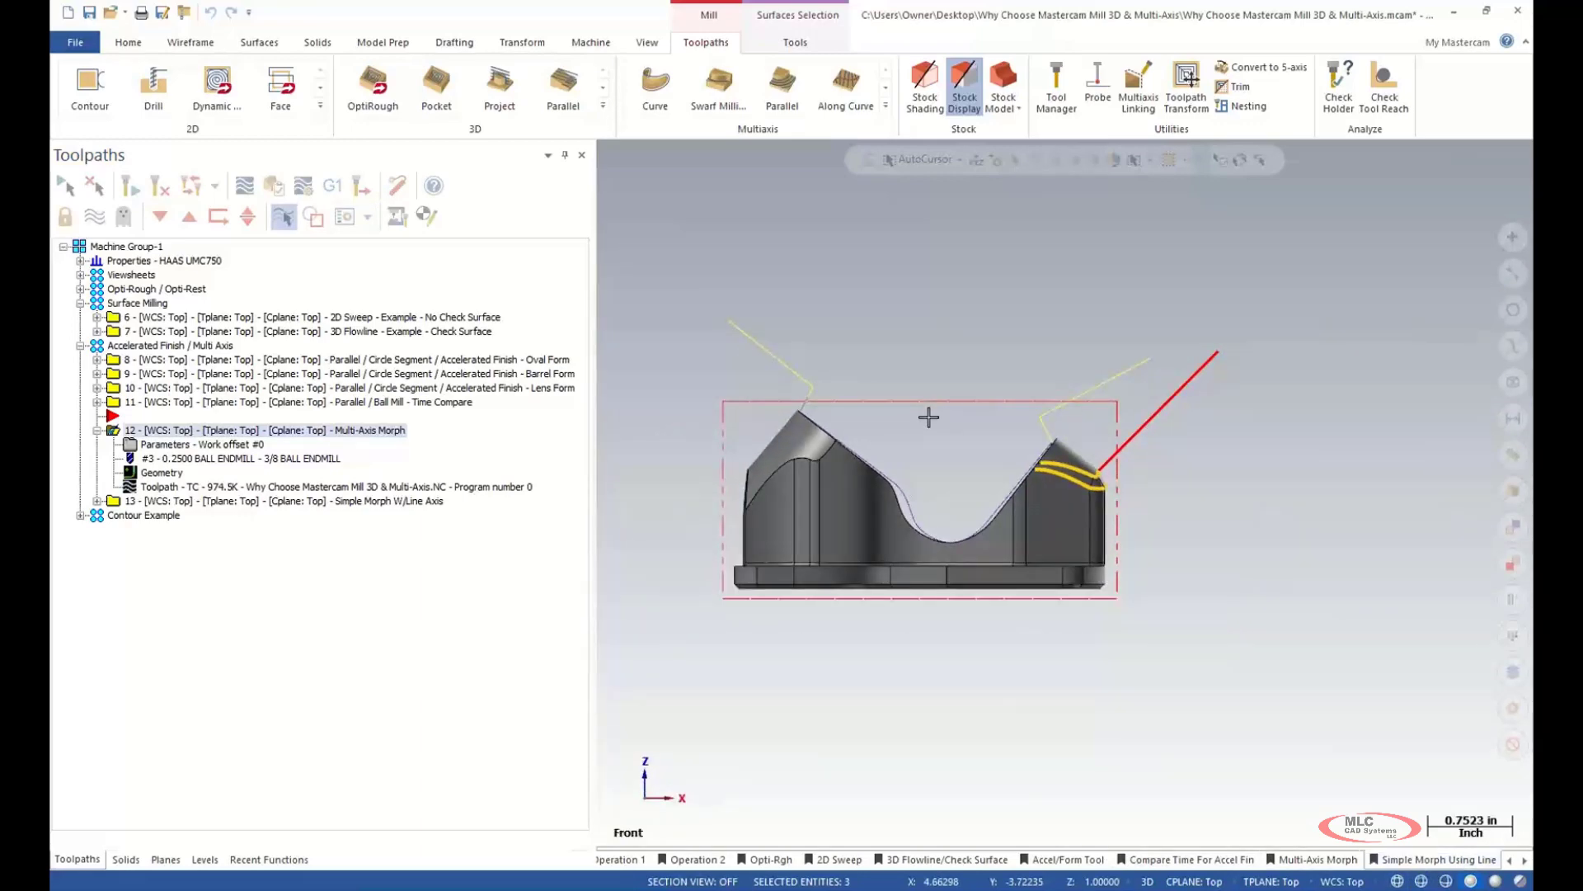
click(97, 430)
click(96, 444)
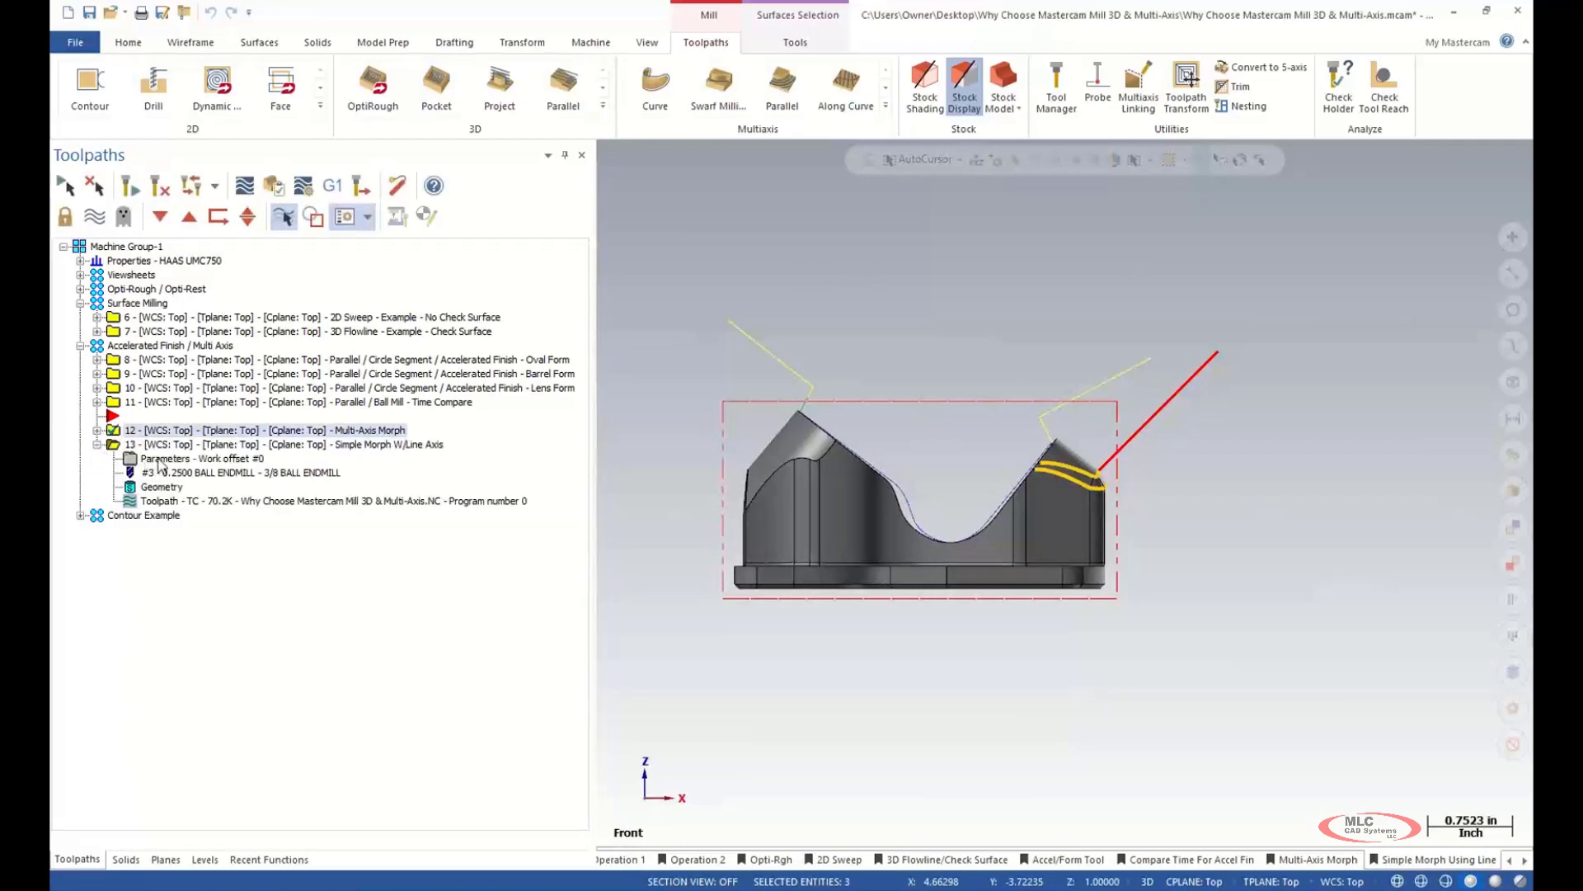
- Open the parameters of operation 13 and choose 4 Axis output format with Lines as the tool axis control
scroll(1320, 498, up, 2)
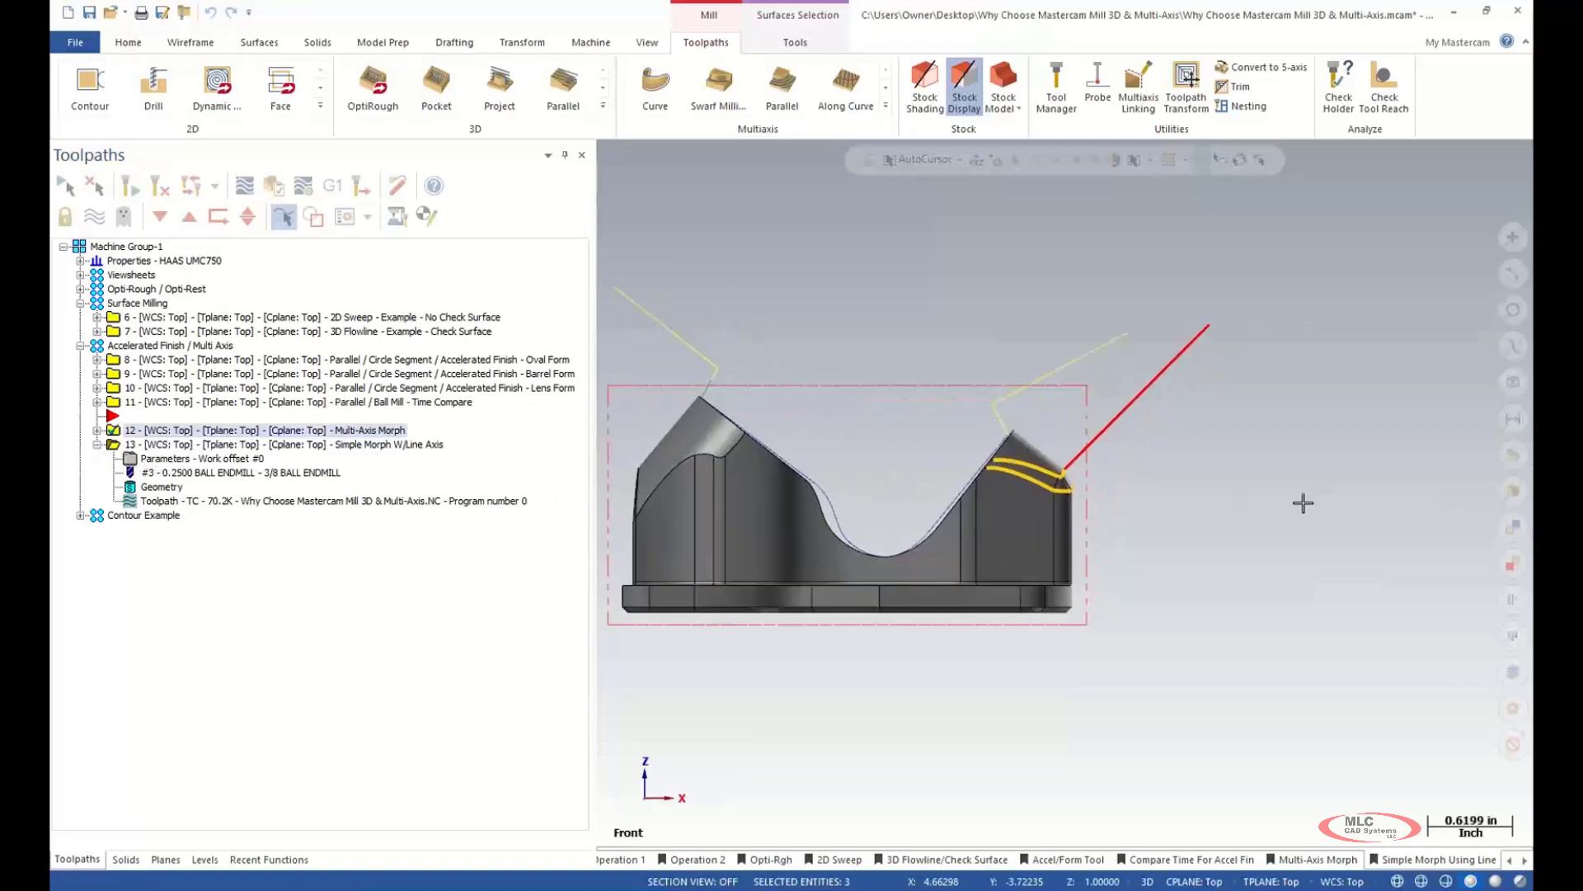
scroll(1049, 467, up, 1)
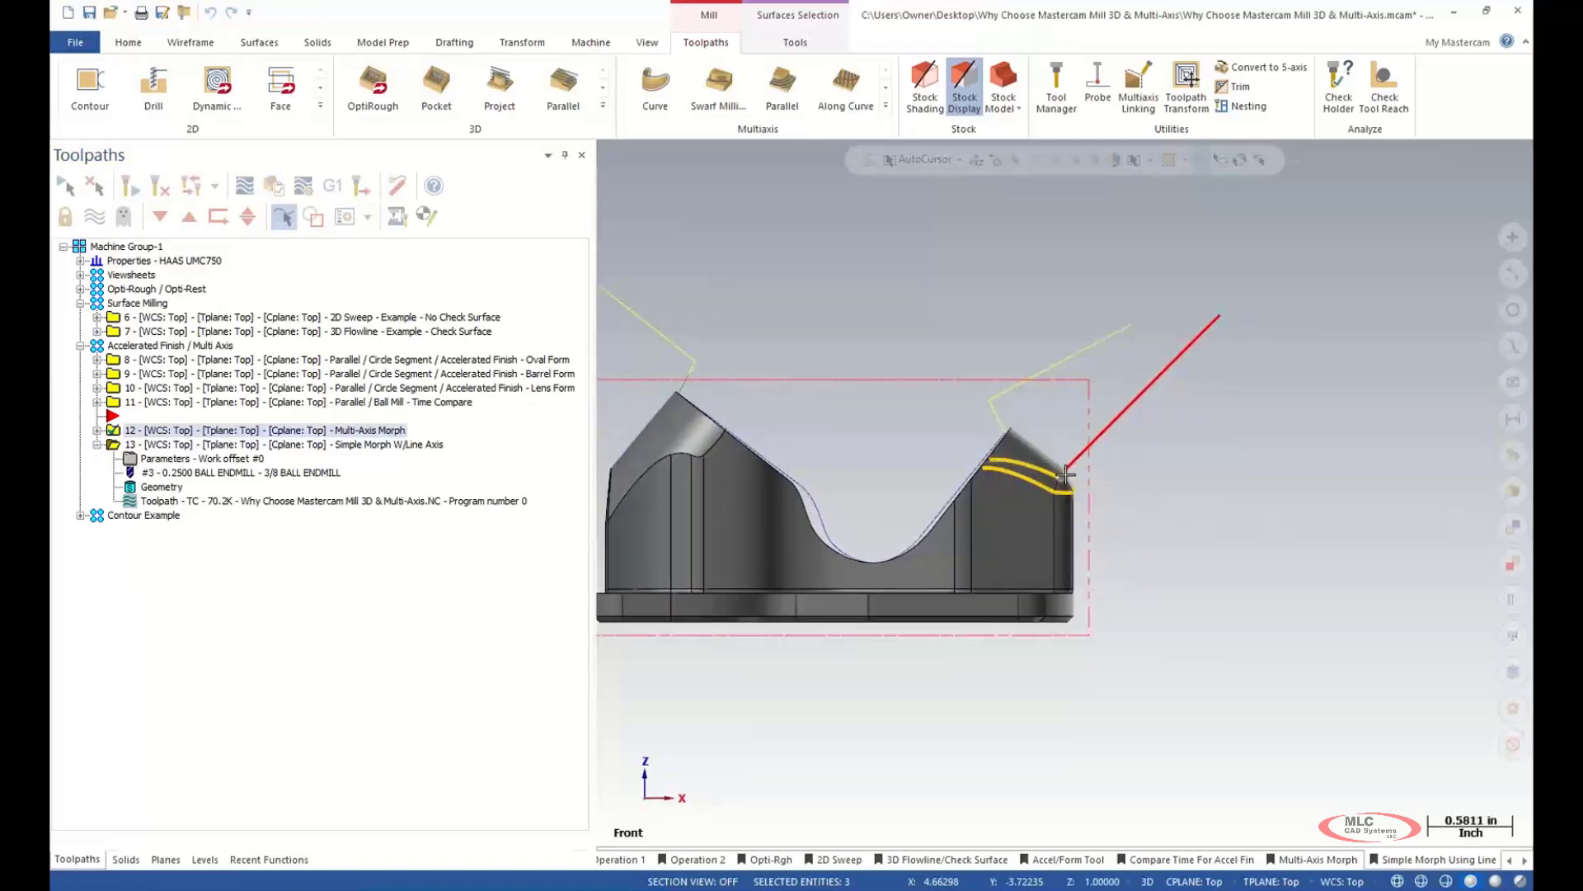
middle_drag(1201, 512, 1135, 506)
scroll(1136, 507, up, 5)
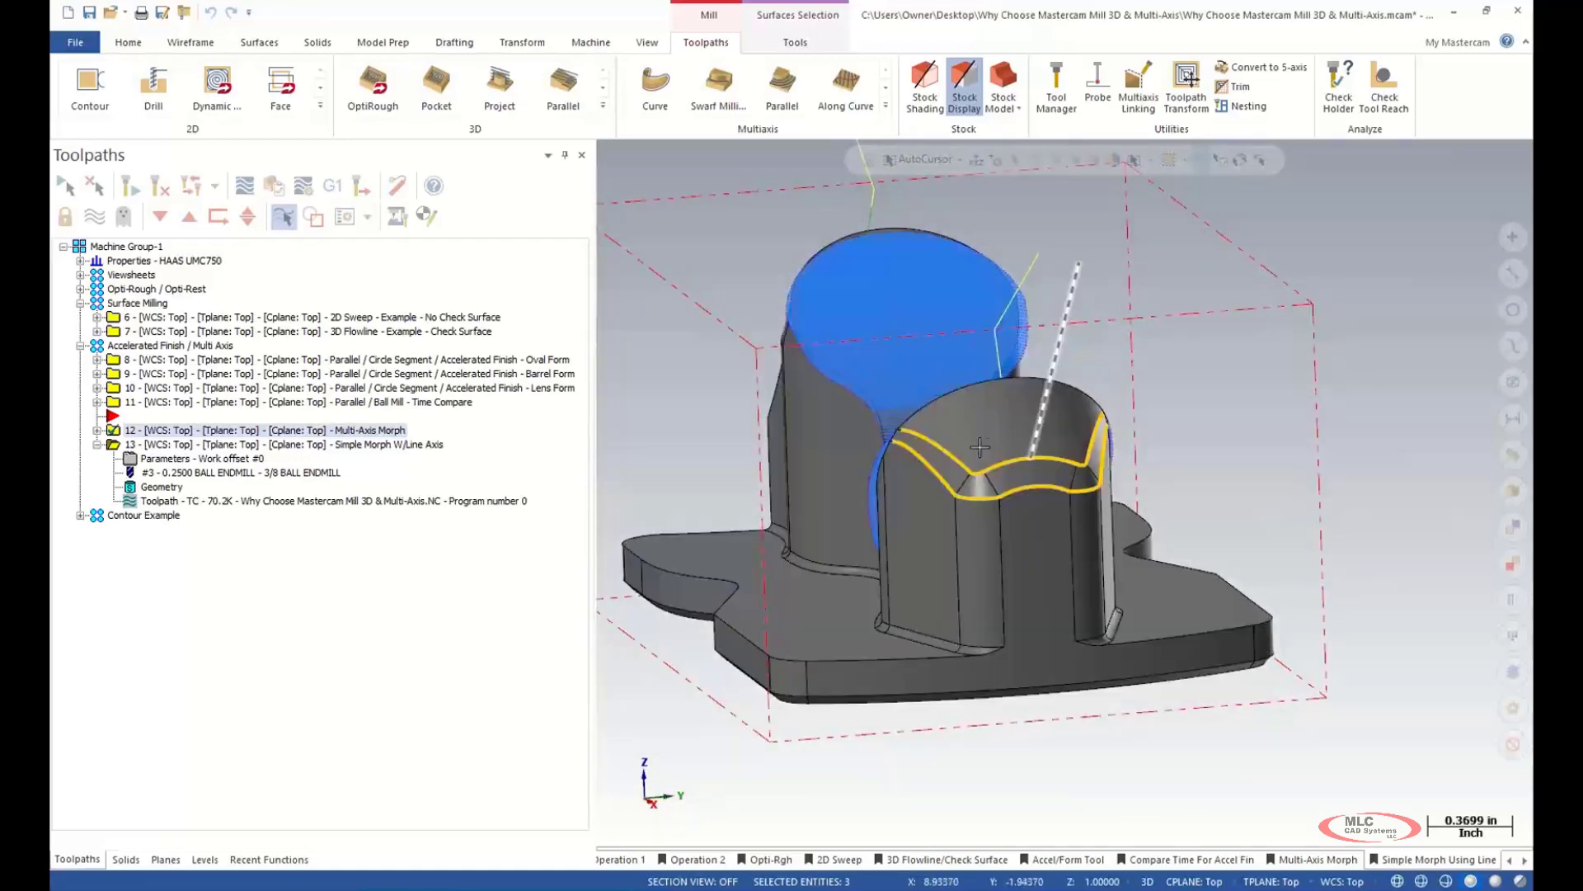
mouse_move(1036, 428)
middle_down()
mouse_move(1162, 431)
mouse_move(1036, 442)
middle_up()
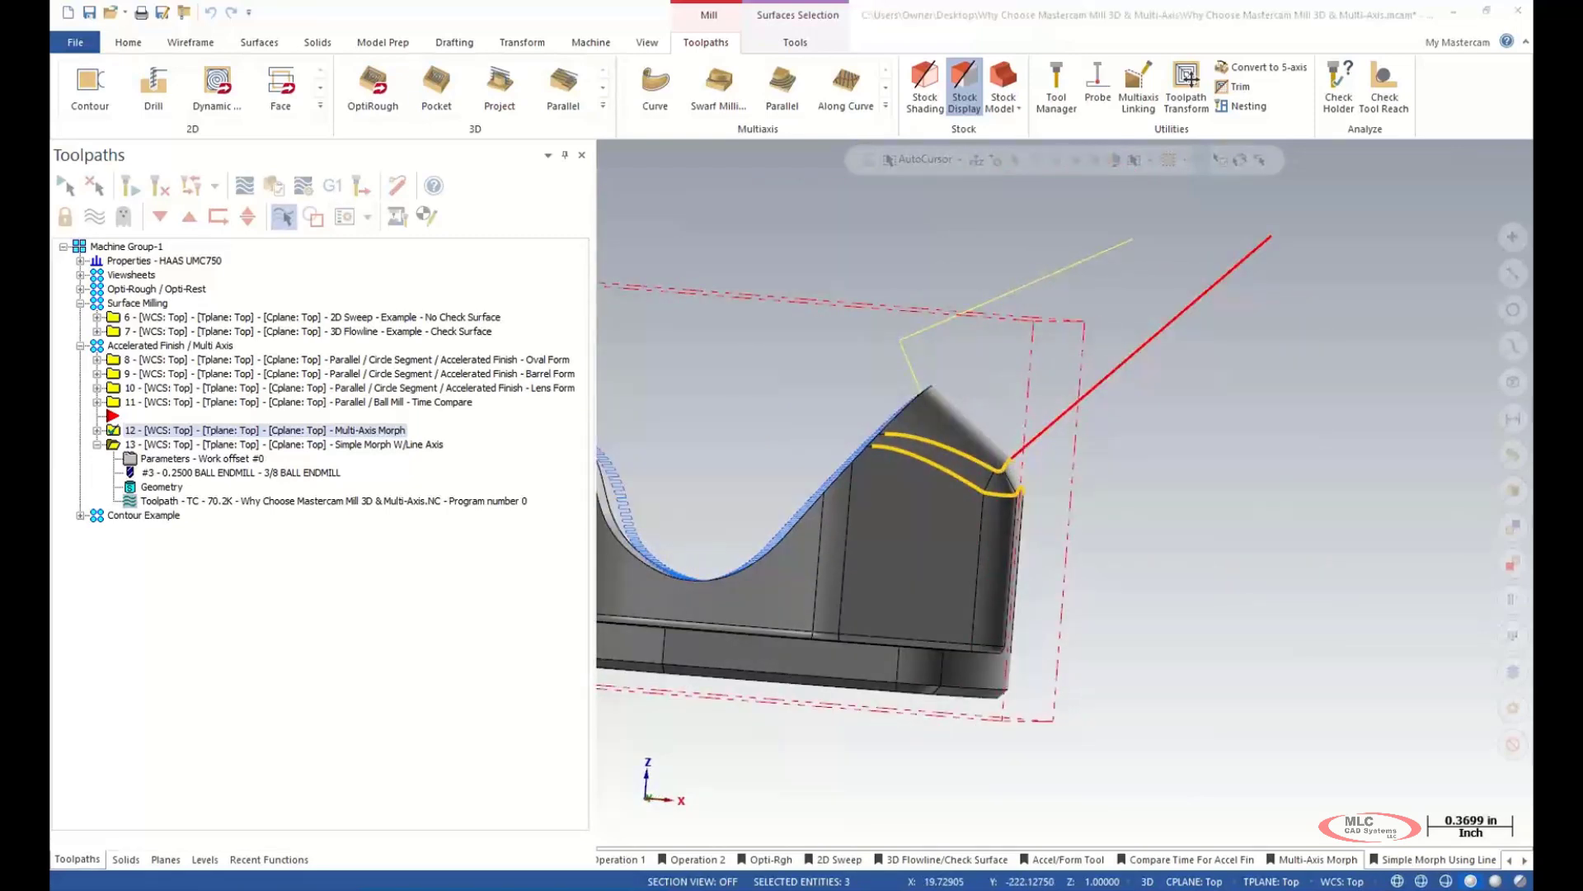
click(173, 458)
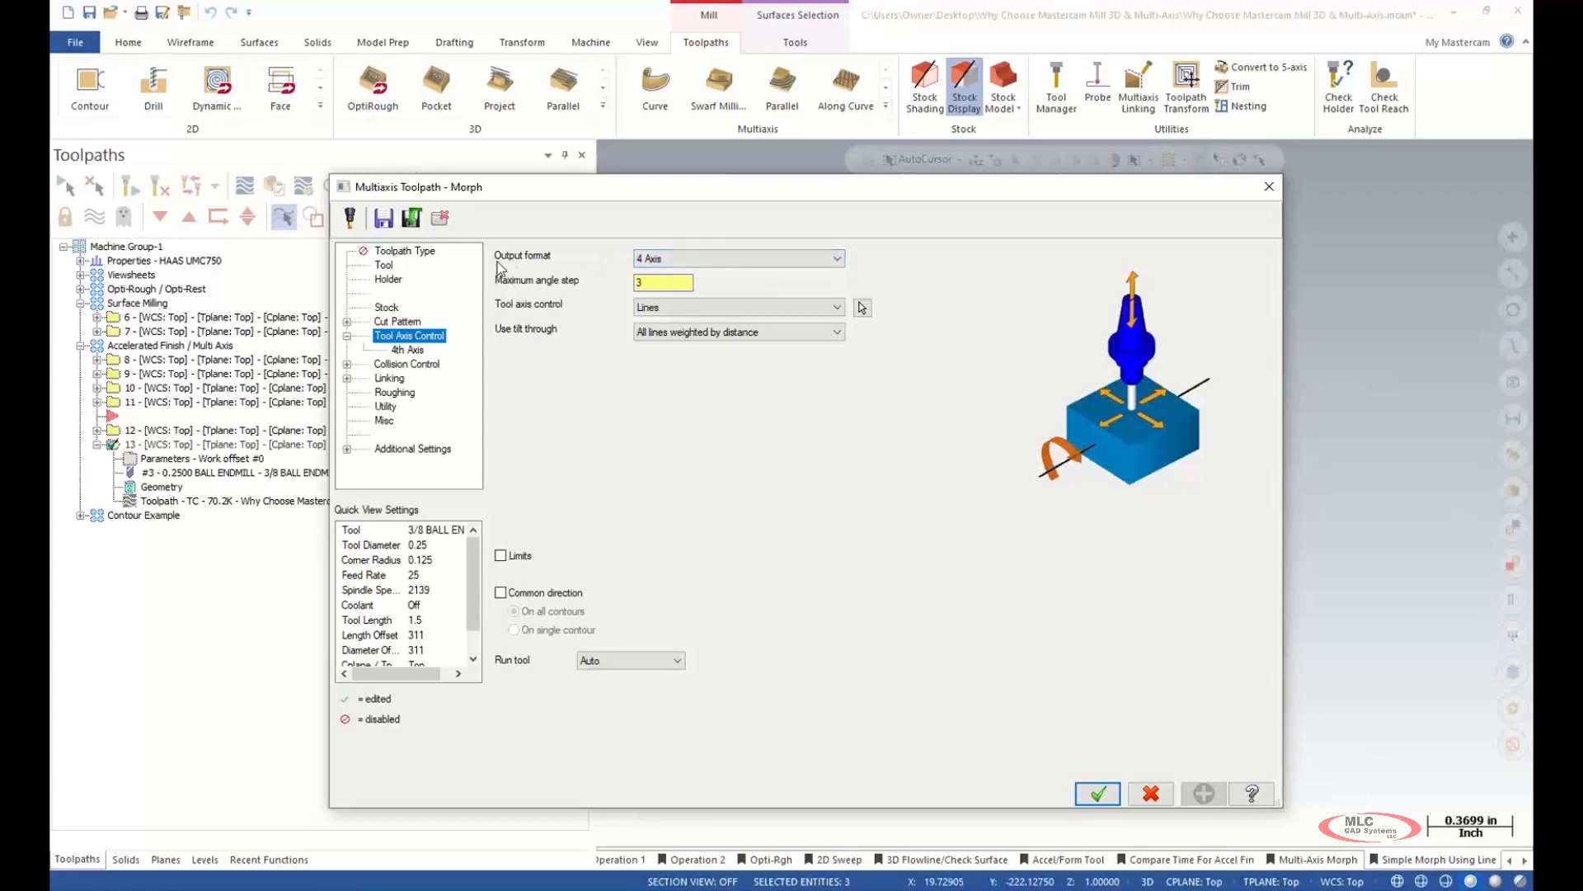
click(688, 259)
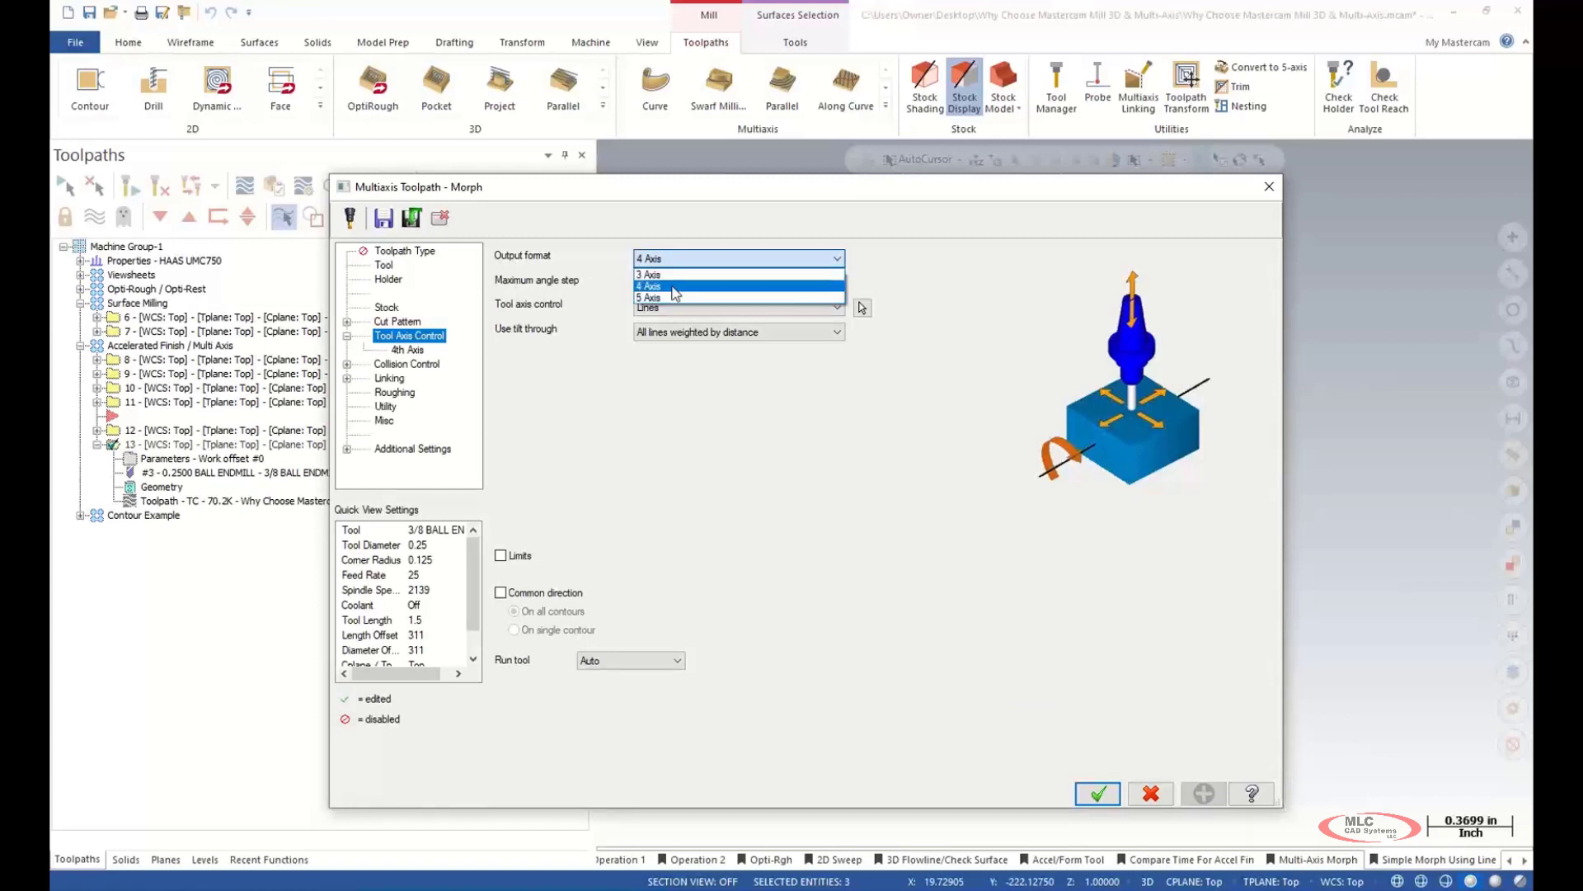
click(673, 286)
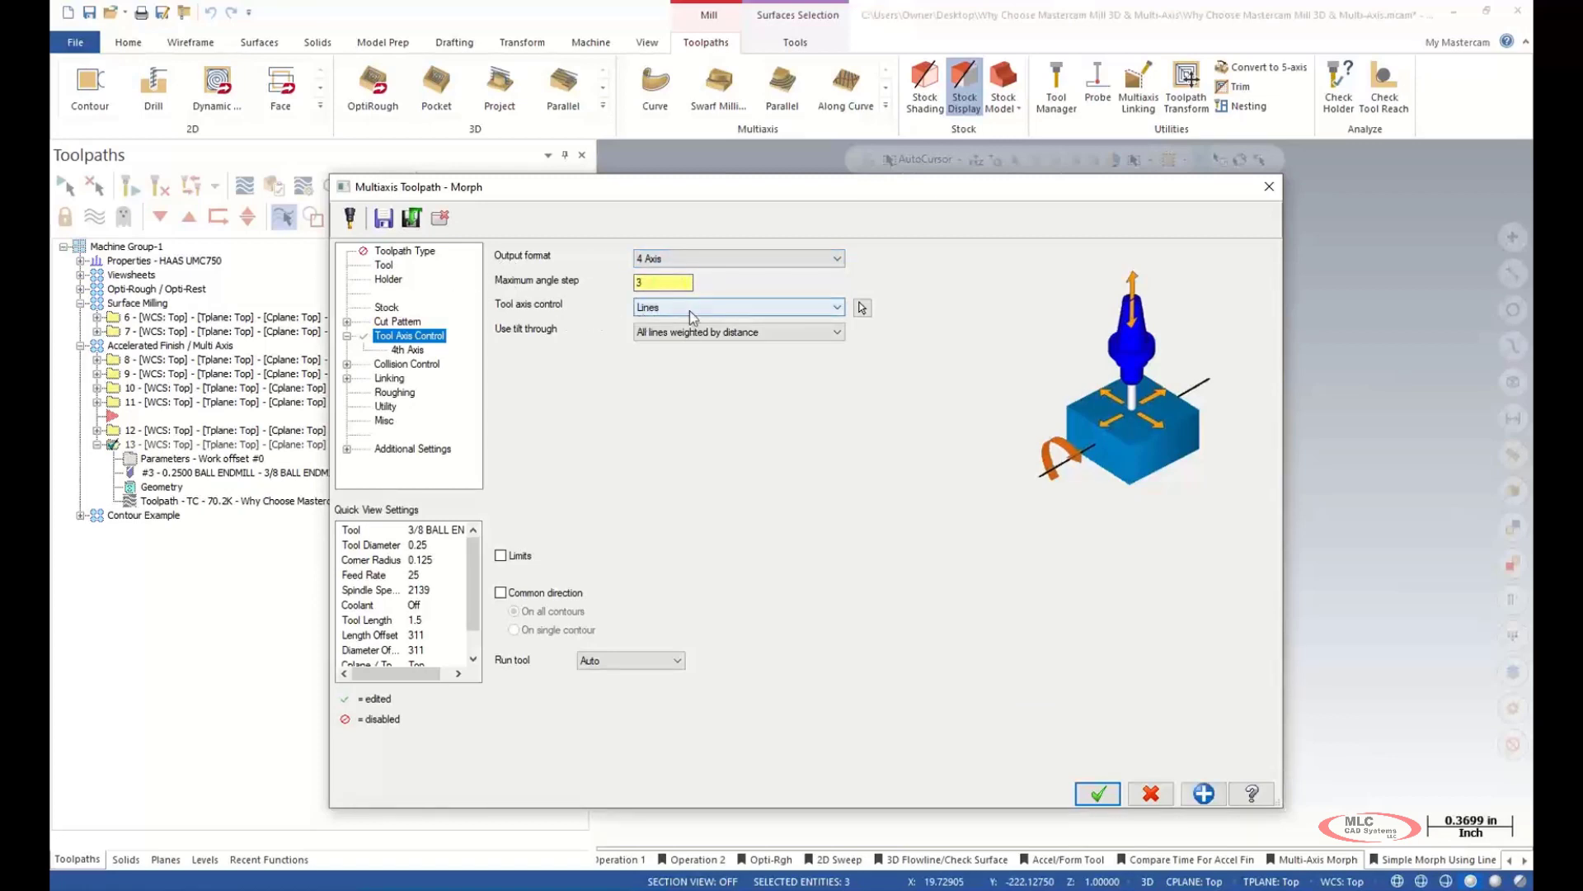
click(508, 316)
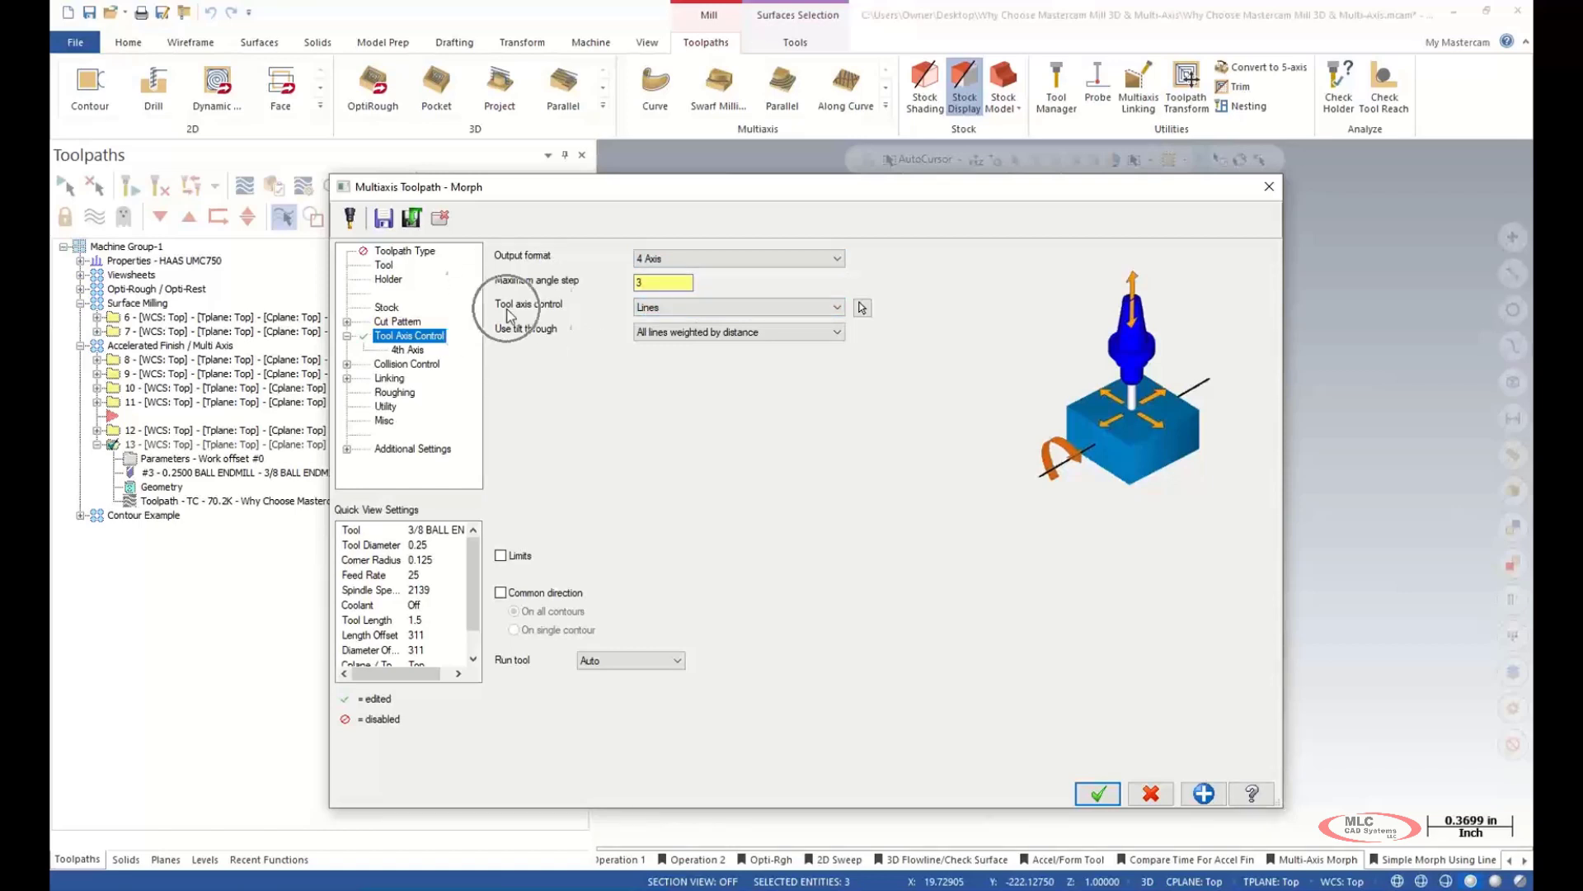
click(714, 310)
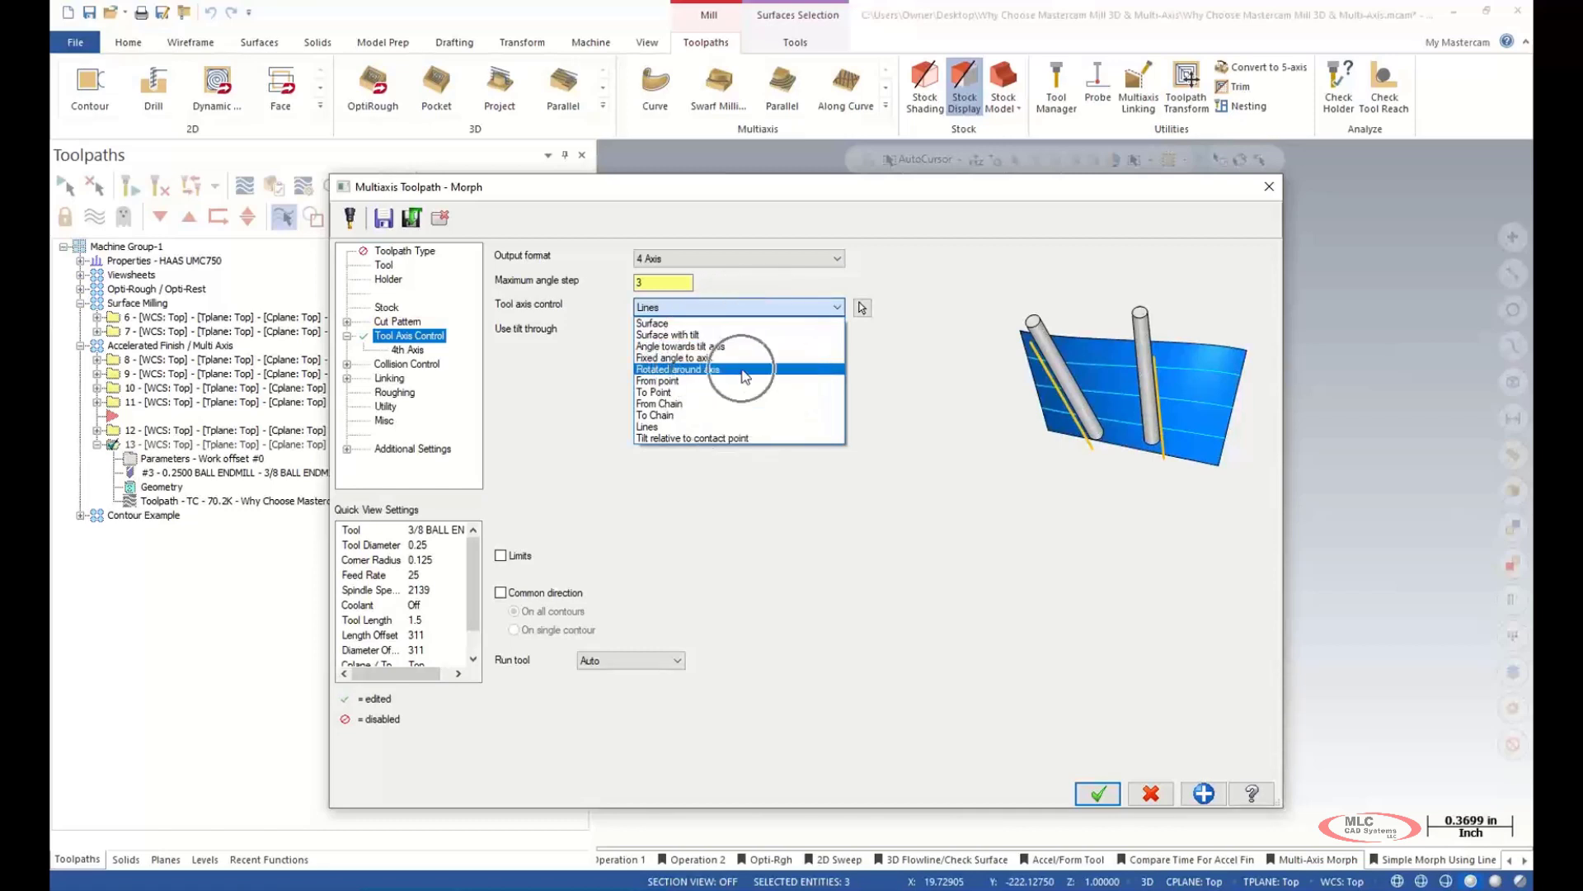
click(725, 424)
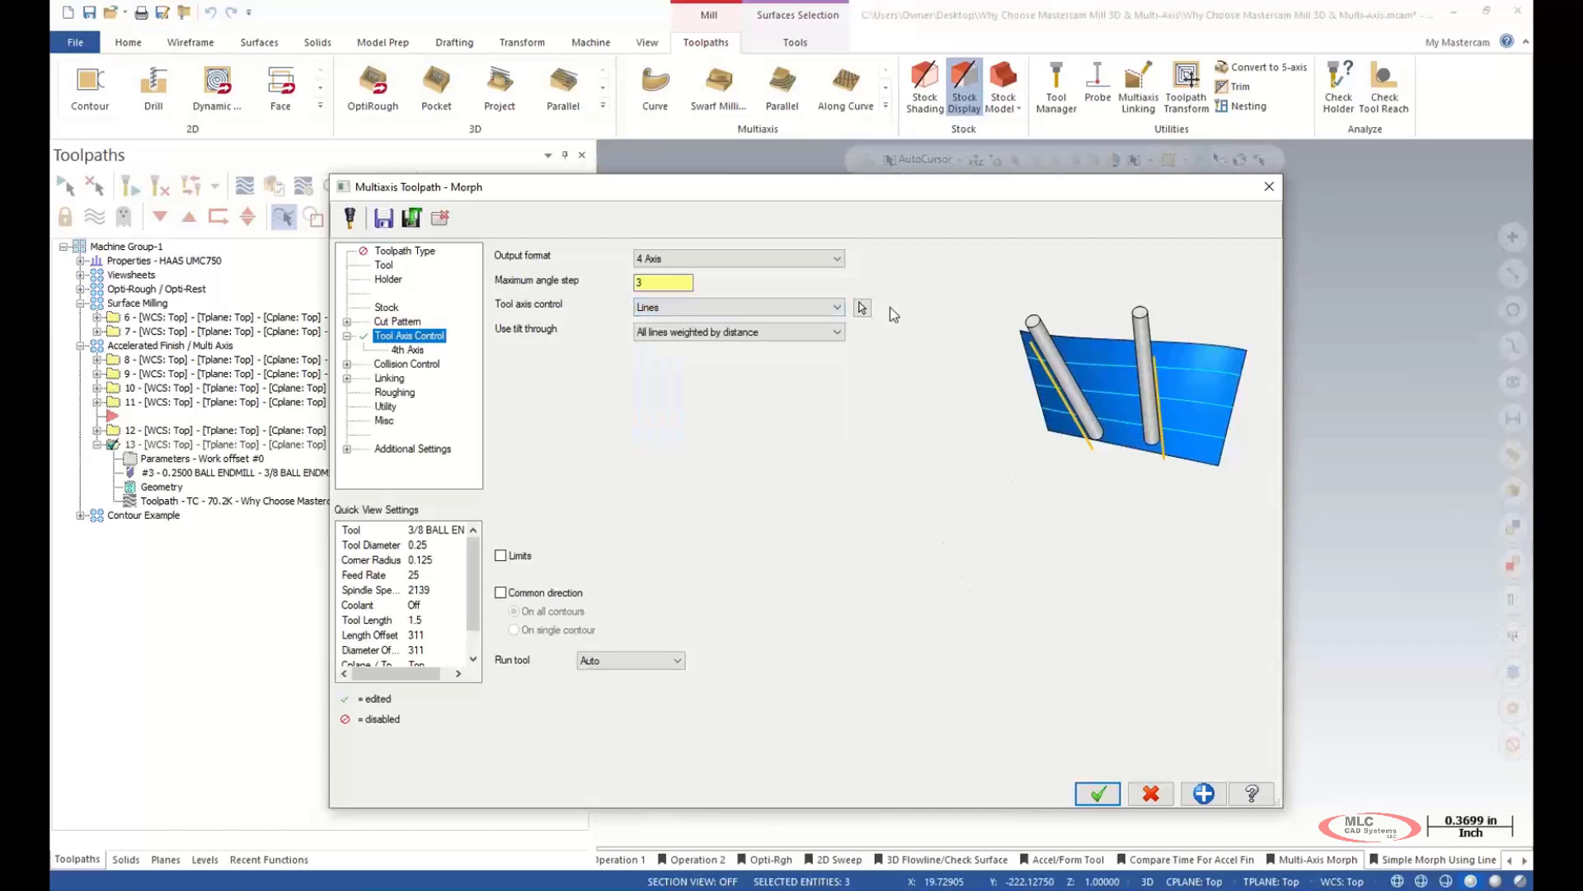
- Check the line selected for operation 13's tool axis control from another angle and accept the selection
click(860, 310)
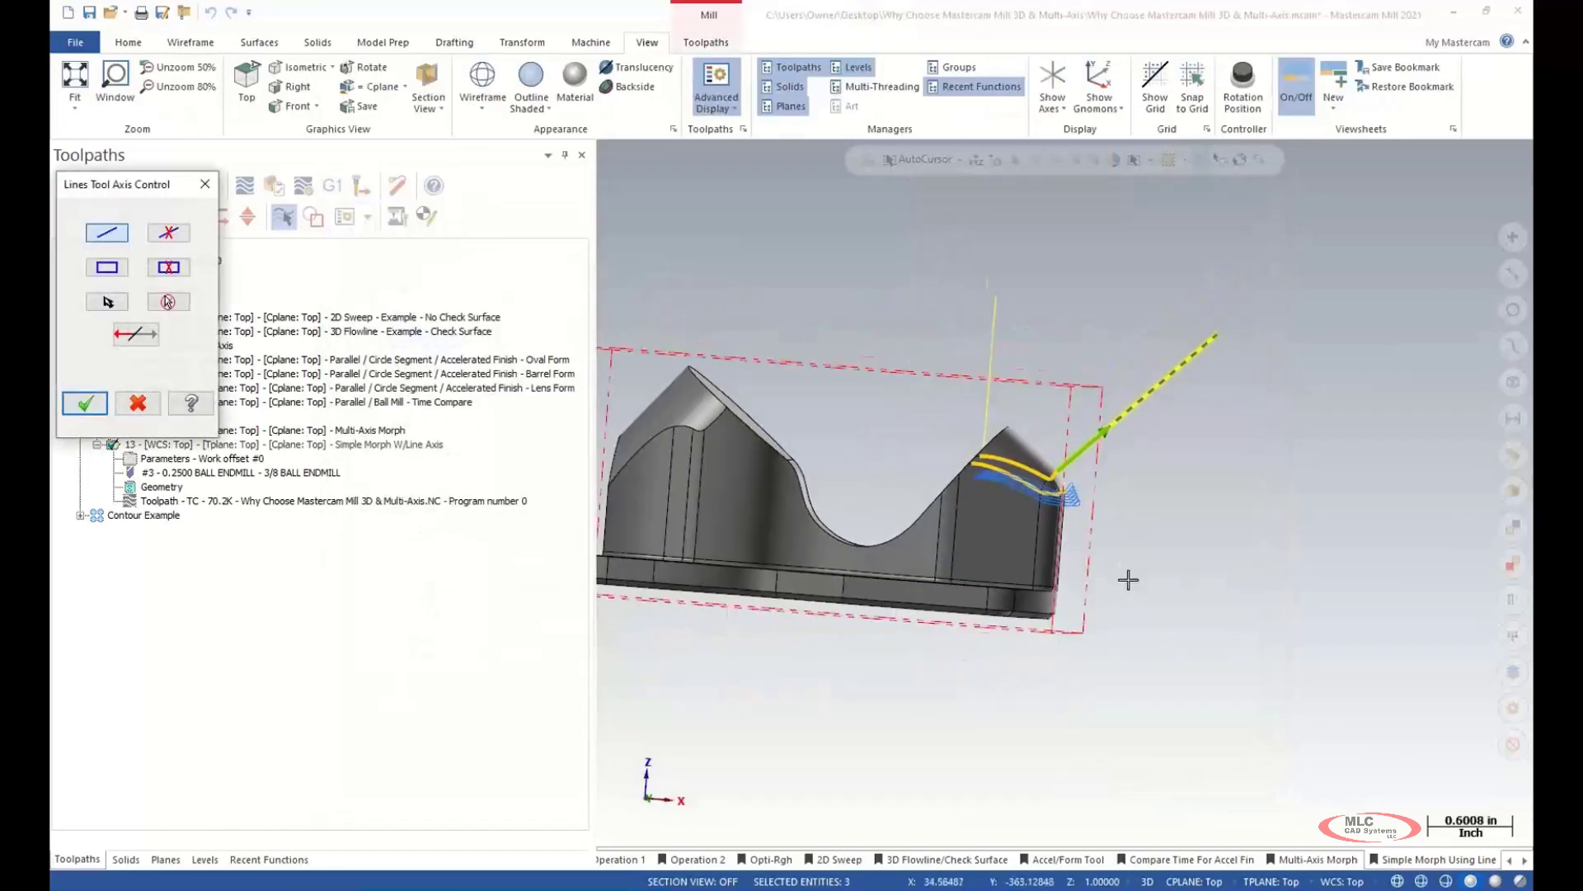
middle_drag(1118, 493, 1089, 495)
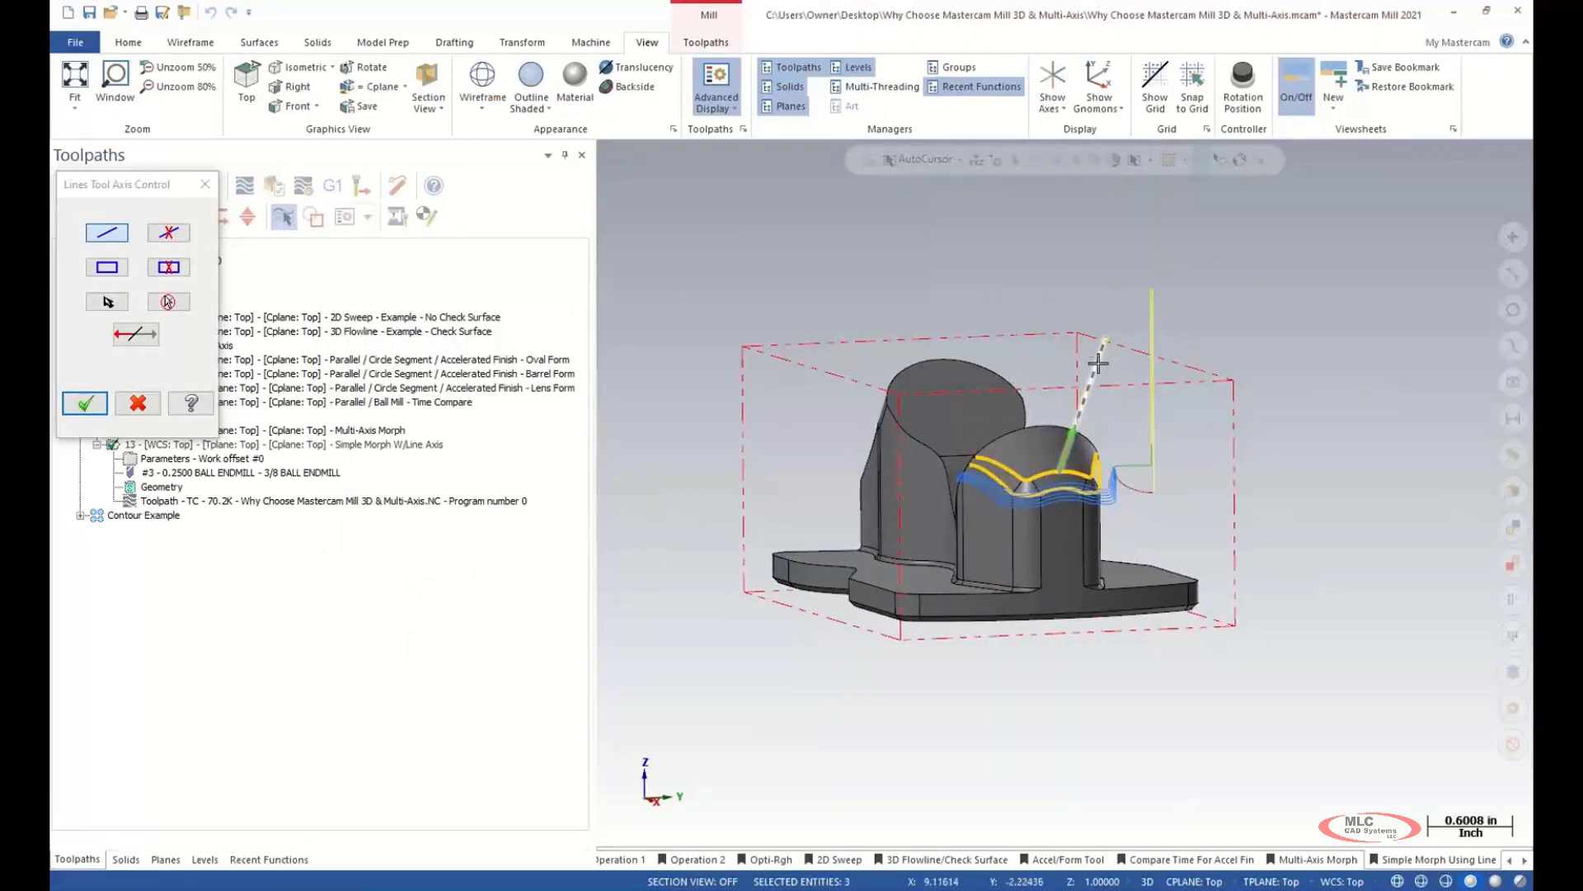
click(85, 403)
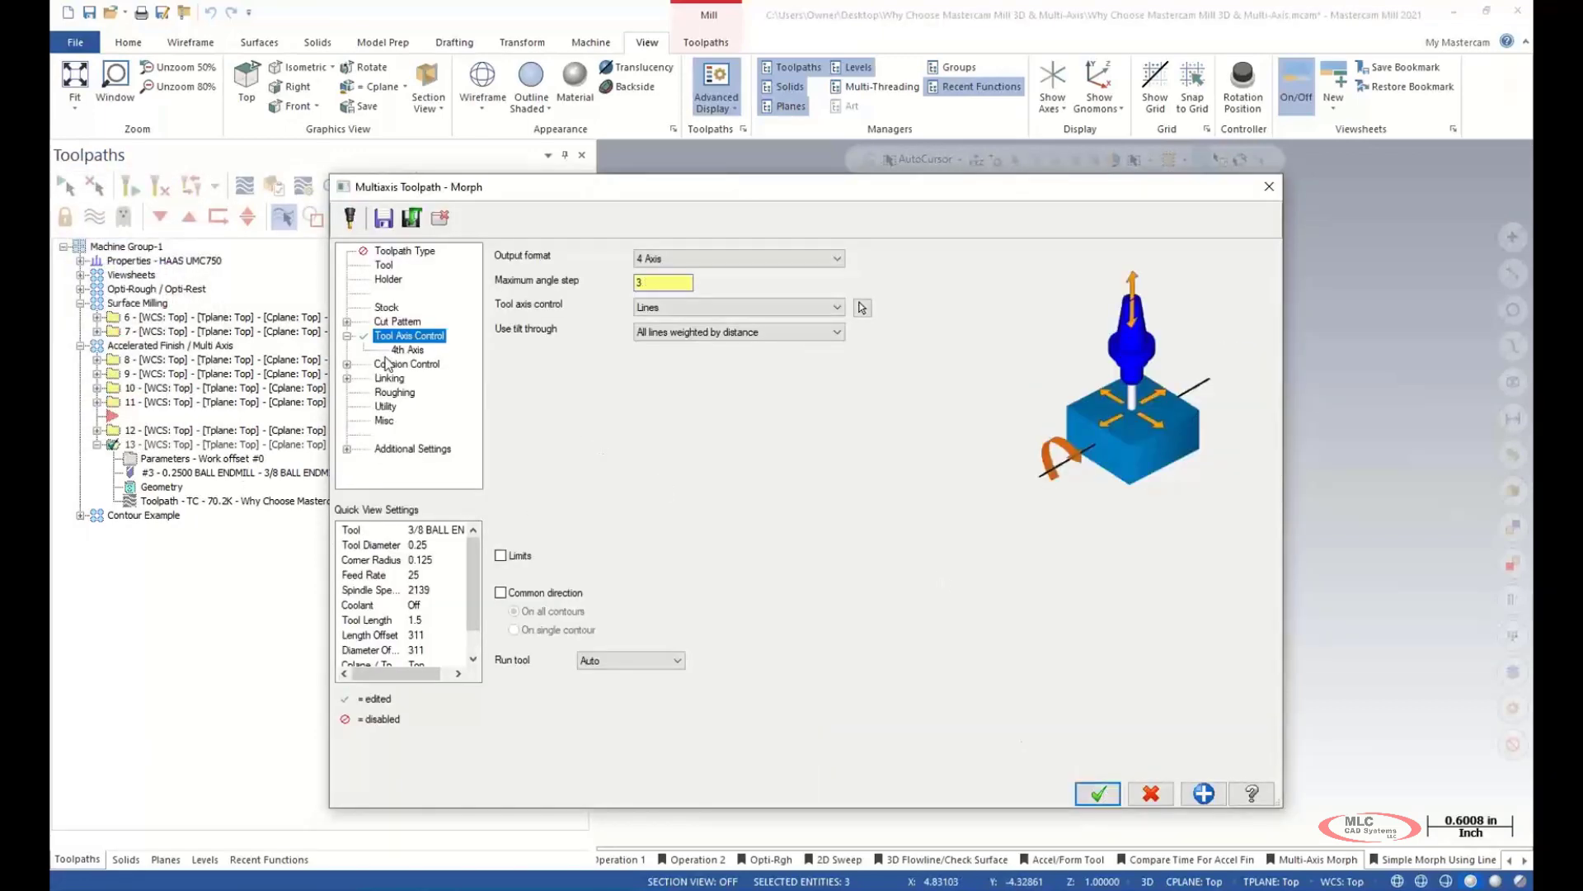
- Review operation 13's collision control settings and the advanced options of gouge check 1
click(428, 365)
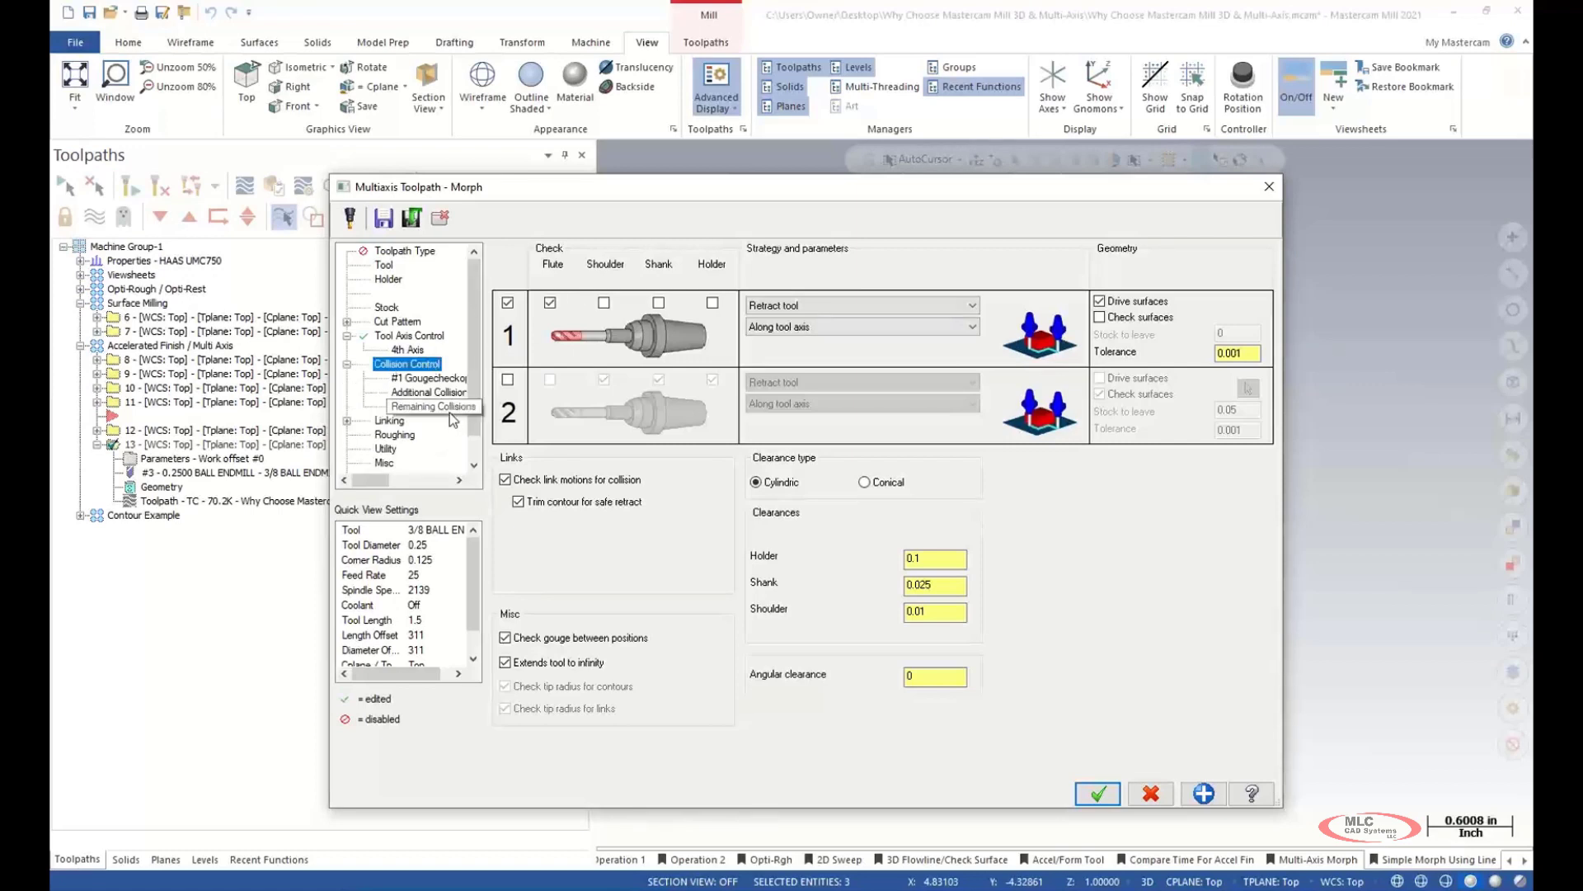
click(429, 378)
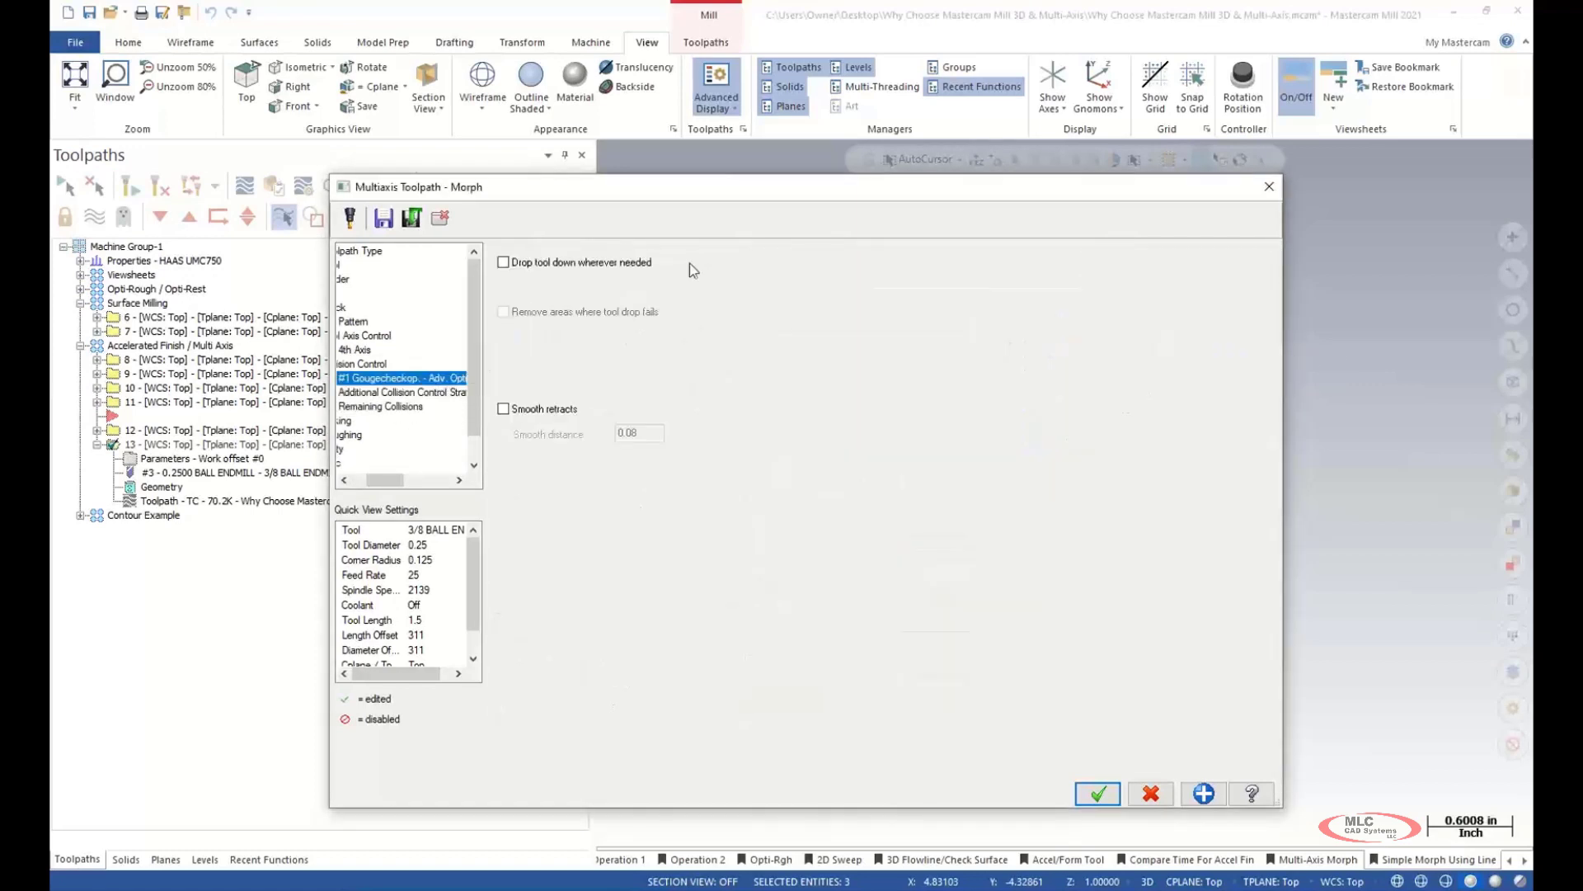
drag(398, 482, 382, 482)
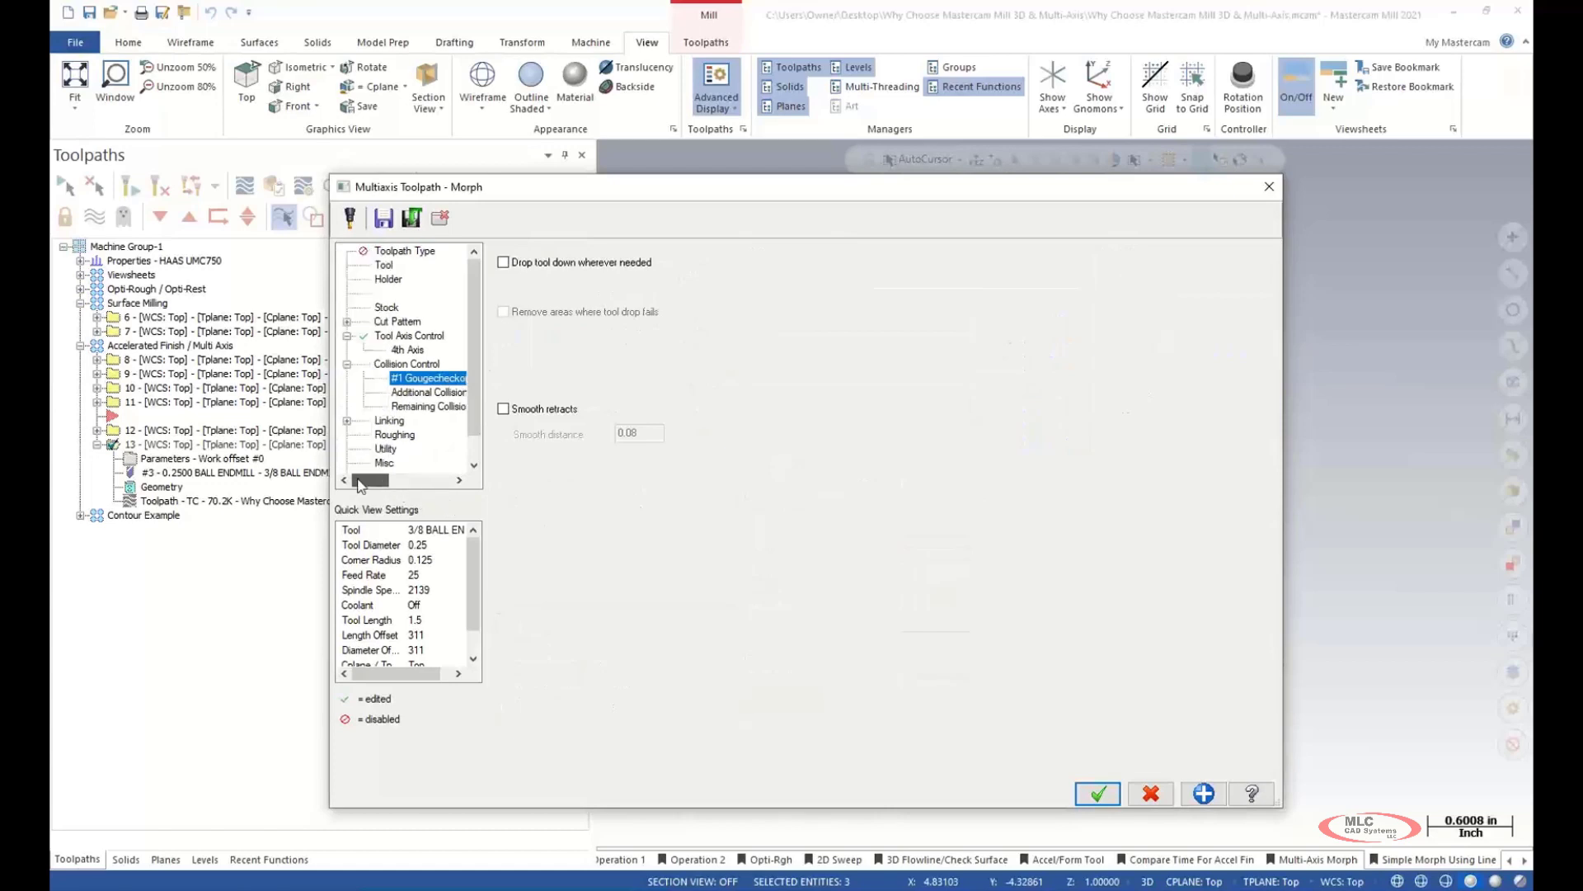
- Review operation 13's linking settings, including entry and exit moves, default links, clearance area and distances
click(347, 422)
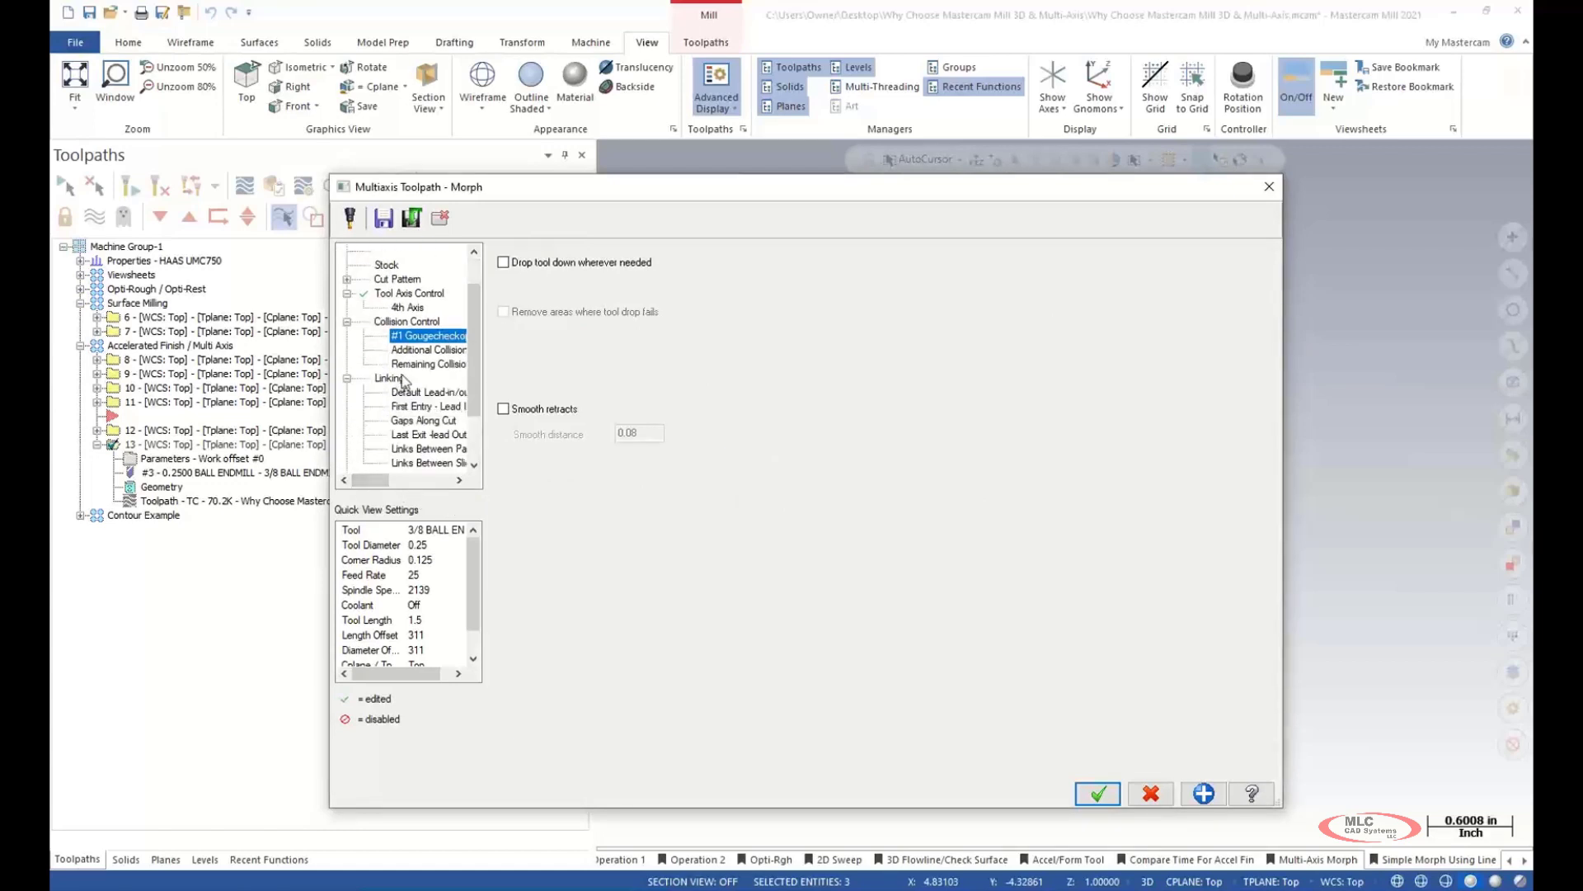
click(449, 380)
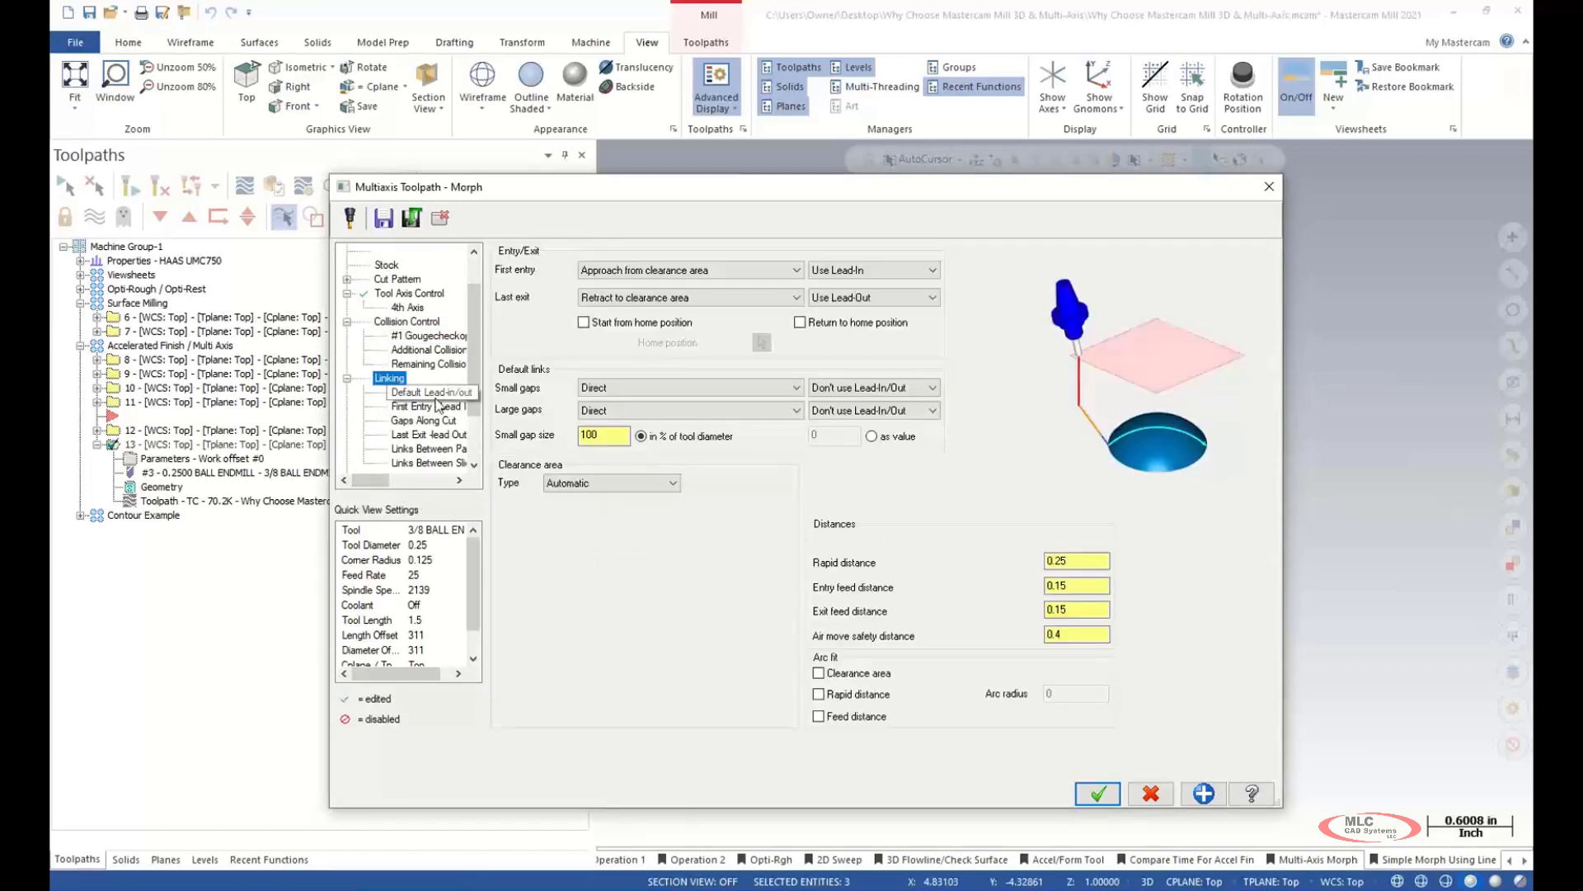
scroll(481, 368, down, 1)
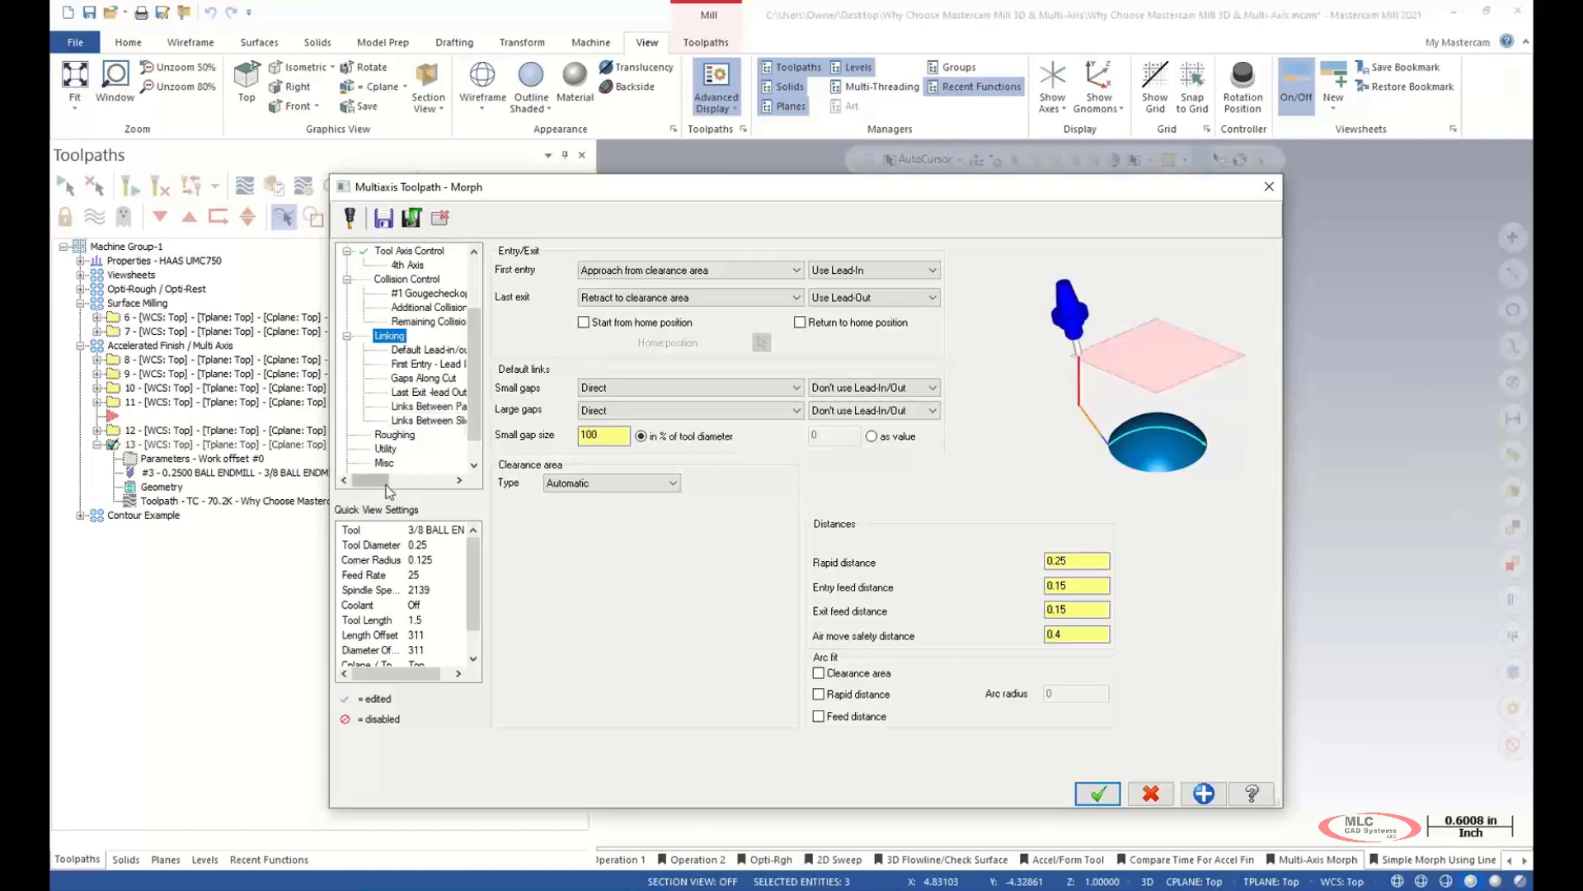
- Try enabling depth cuts and multi passes in operation 13's roughing settings, and switch both options off again
click(396, 434)
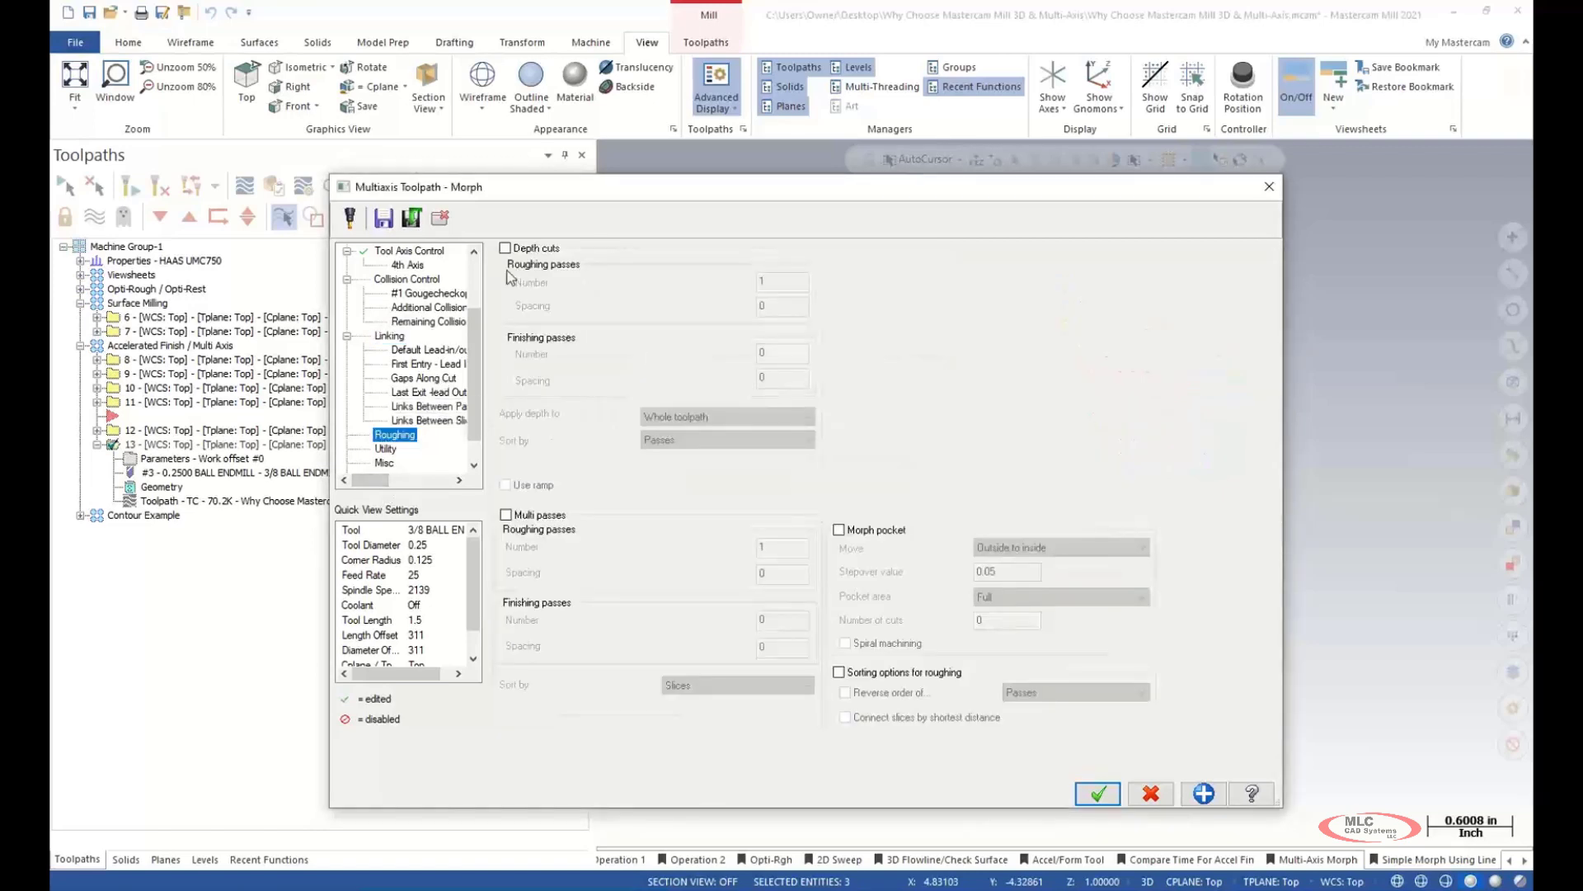
click(505, 248)
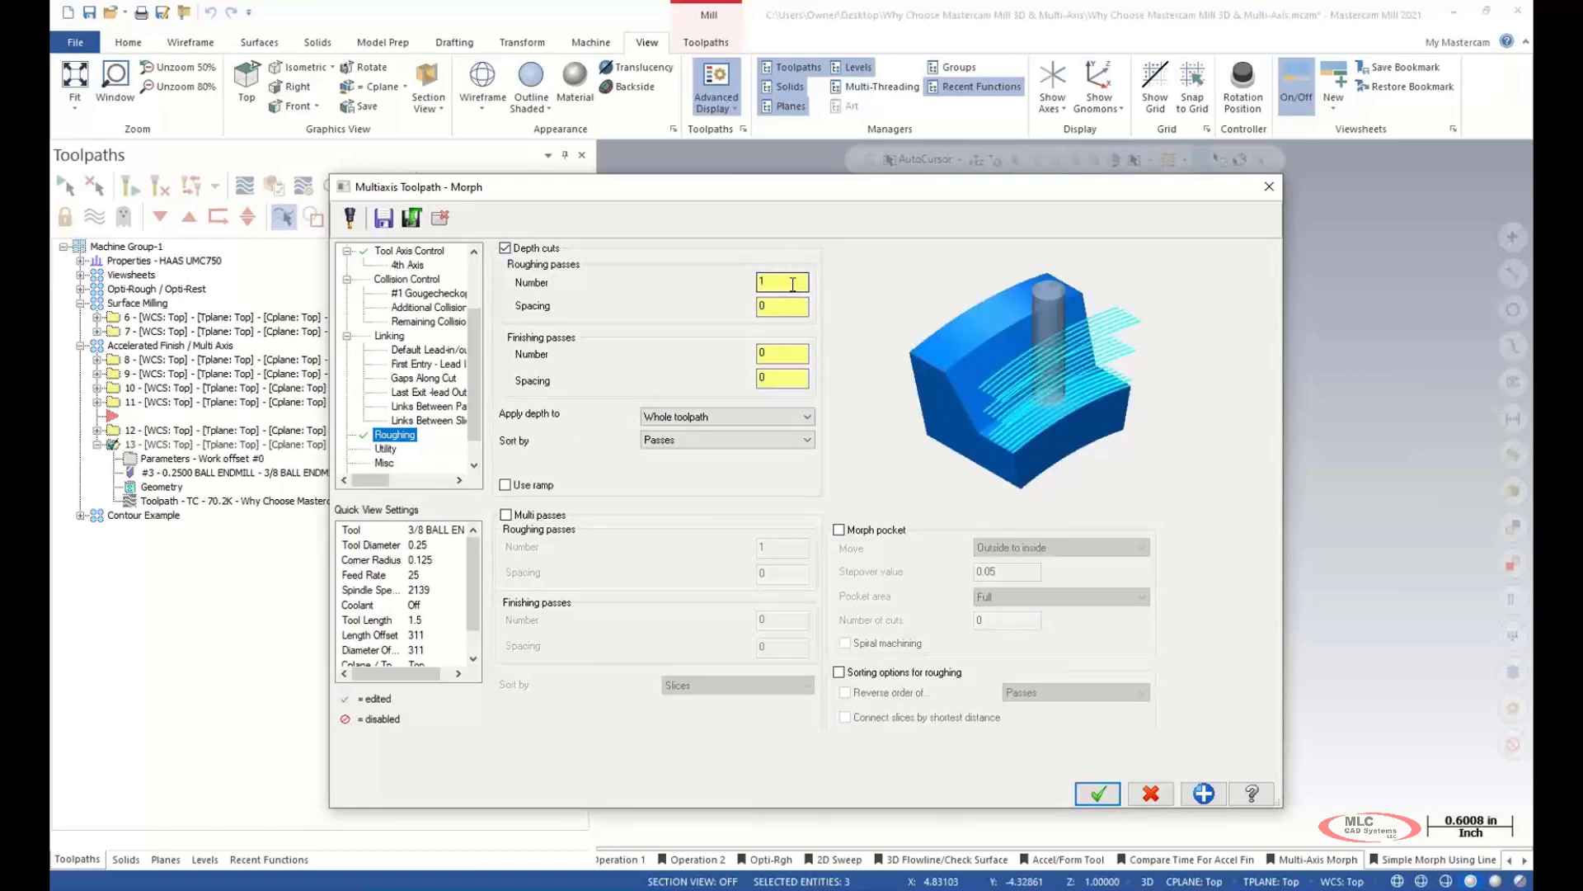
click(505, 515)
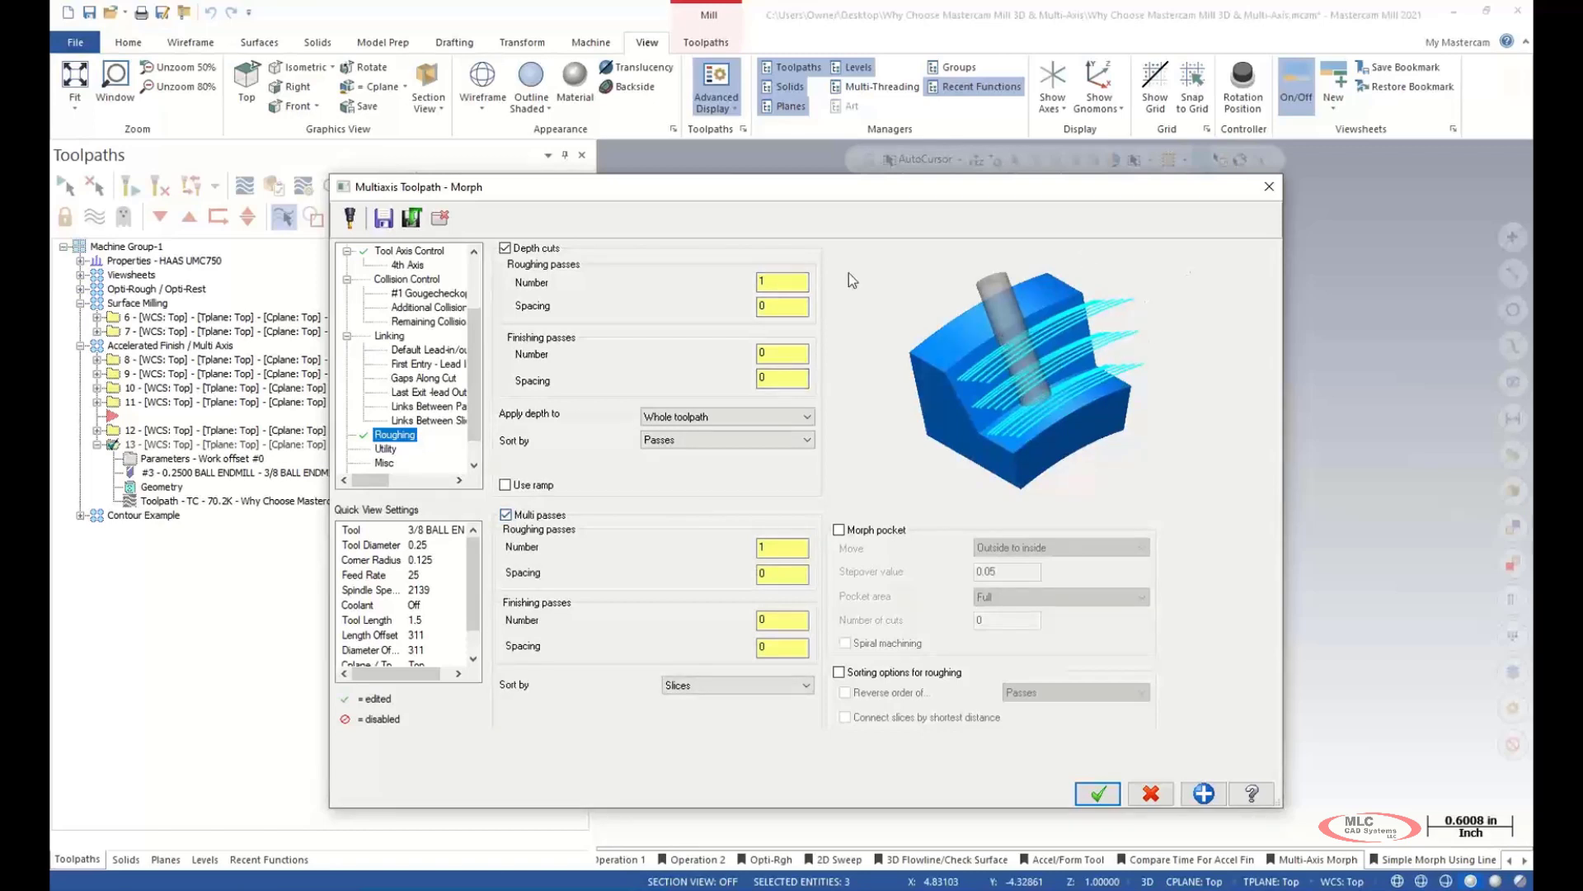
click(505, 248)
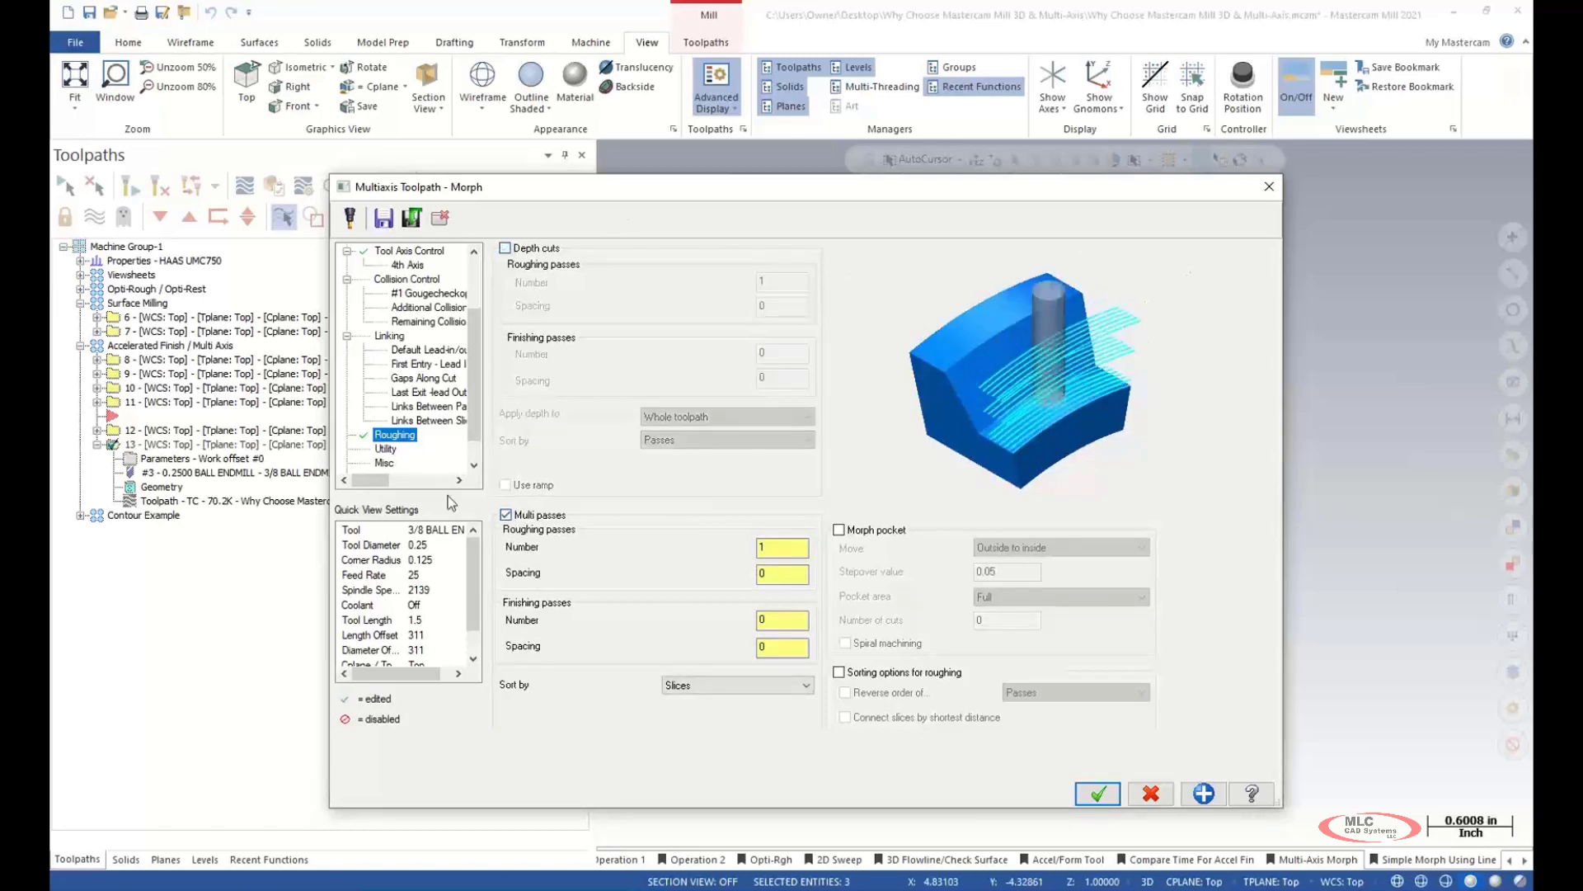
click(506, 515)
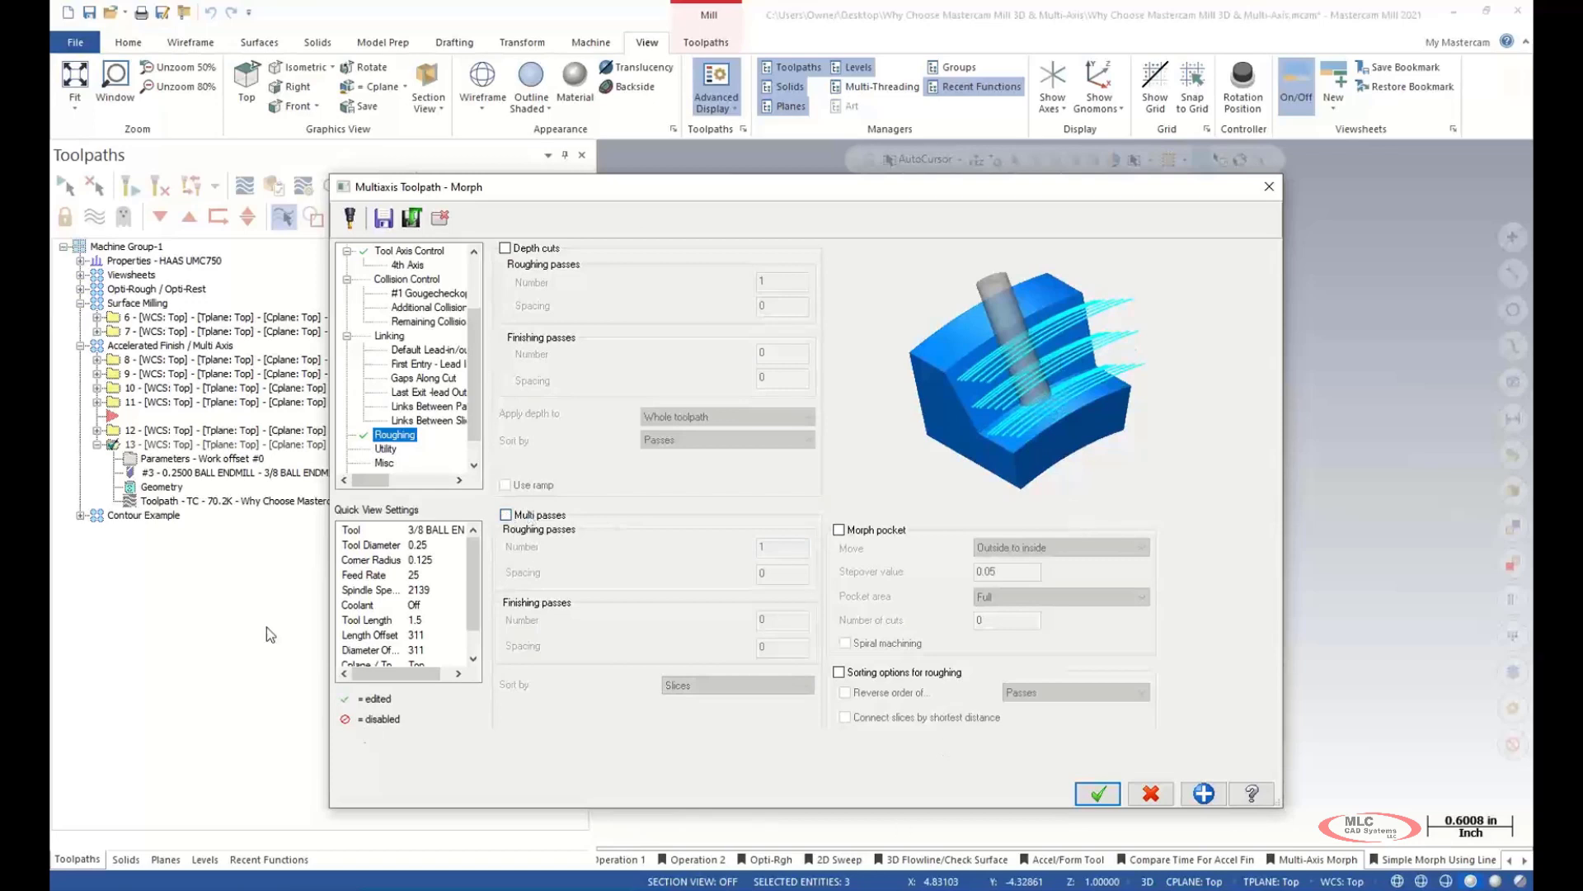
- Check operation 13's utility settings for feed rate control and axial shift, and accept the toolpath parameters
click(386, 449)
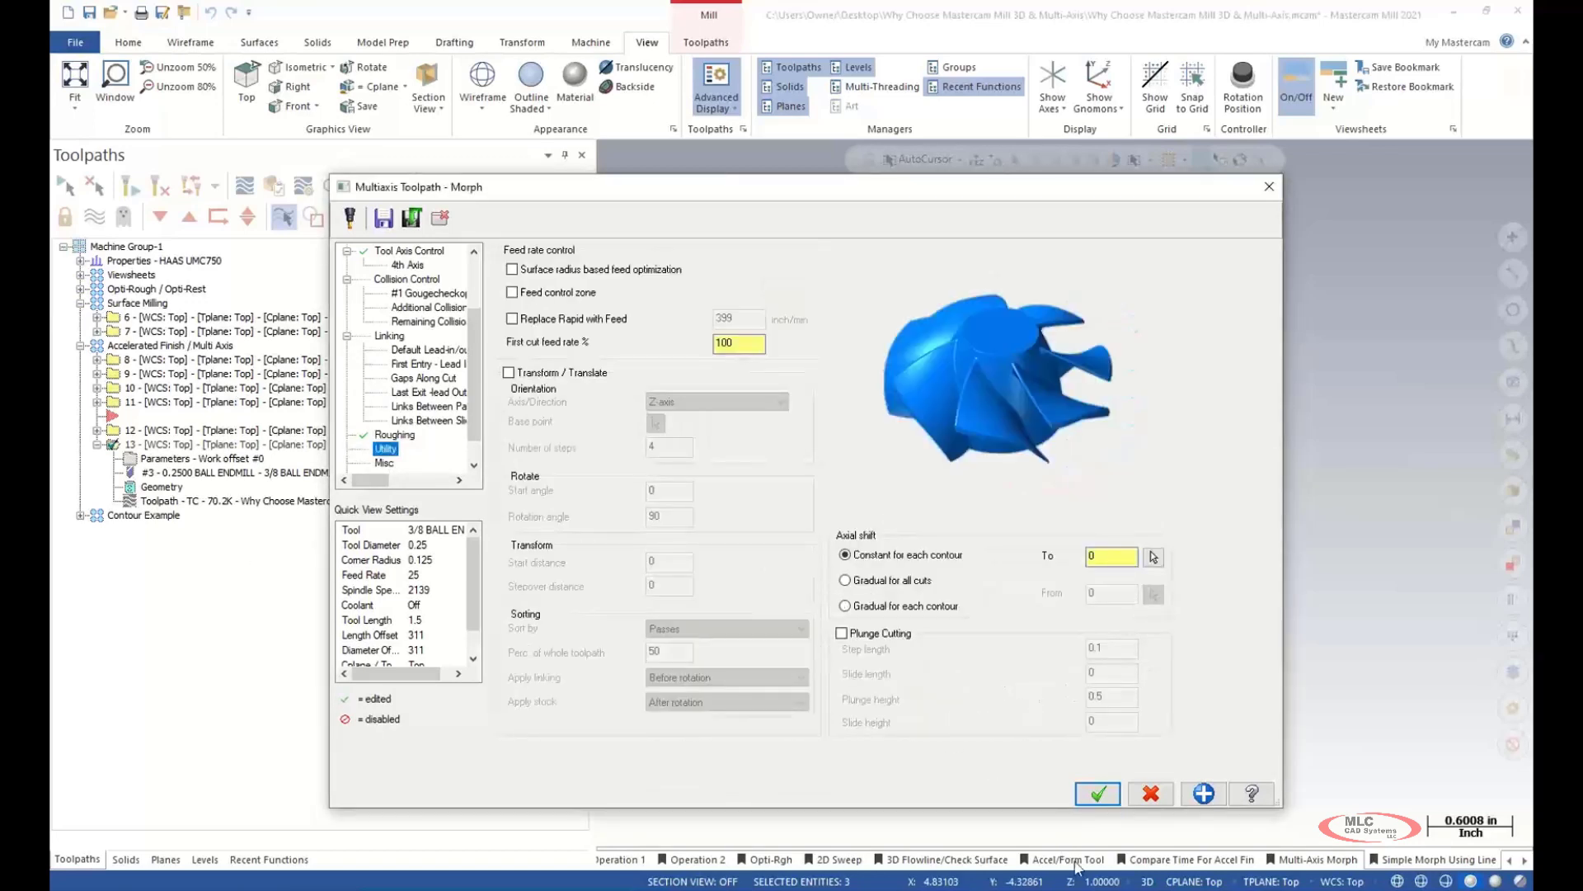
click(1100, 793)
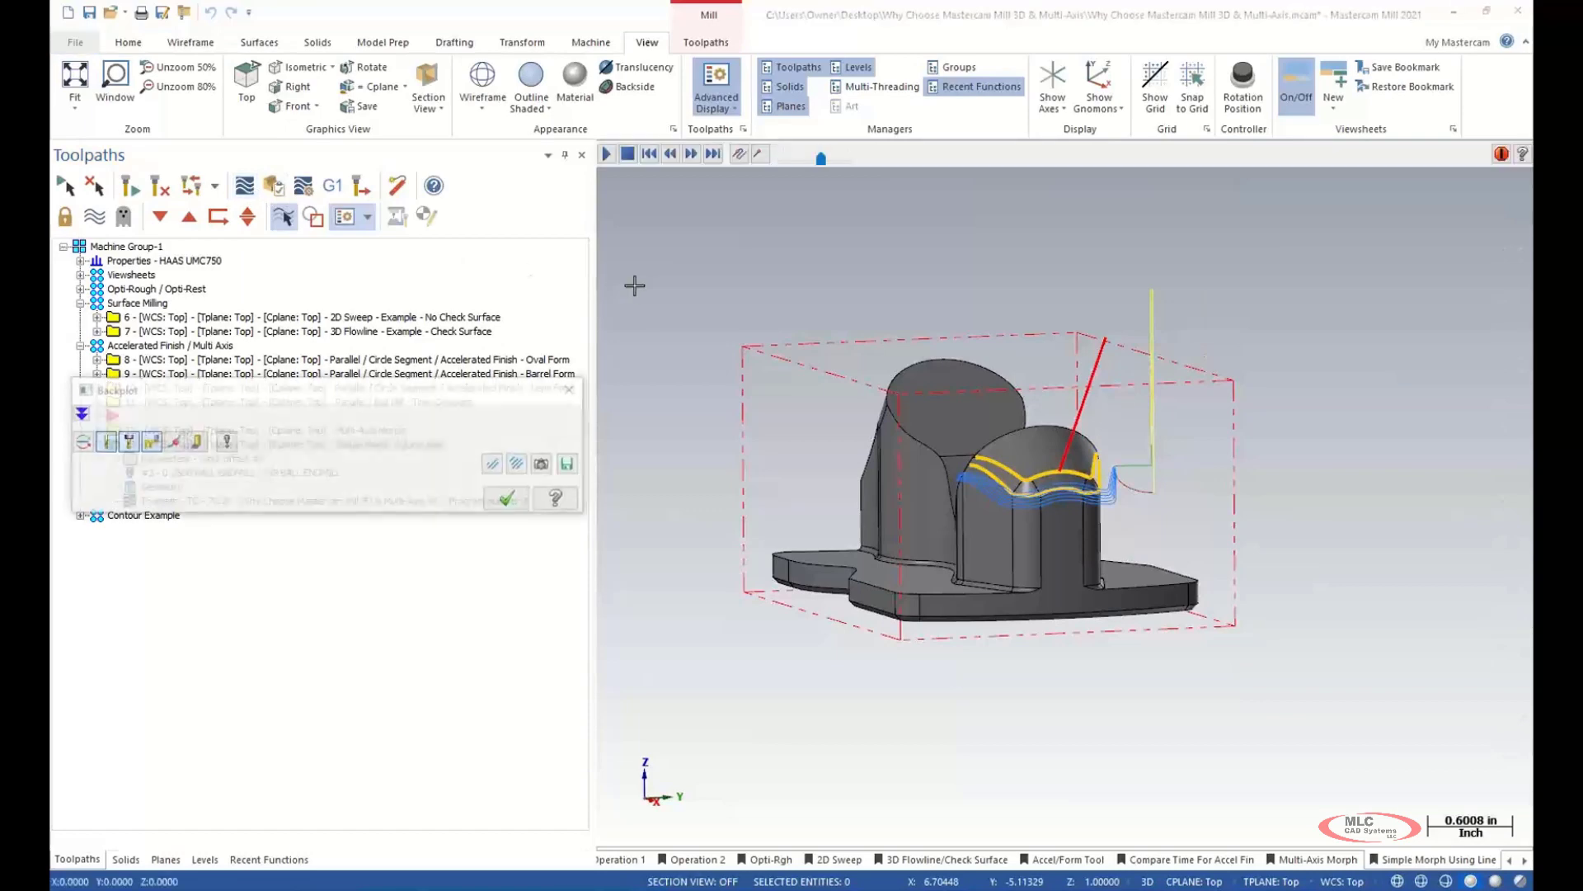
- Play the backplot of operation 13 at a slower speed and watch the tool cut between the two highlighted curves
middle_drag(824, 509, 721, 258)
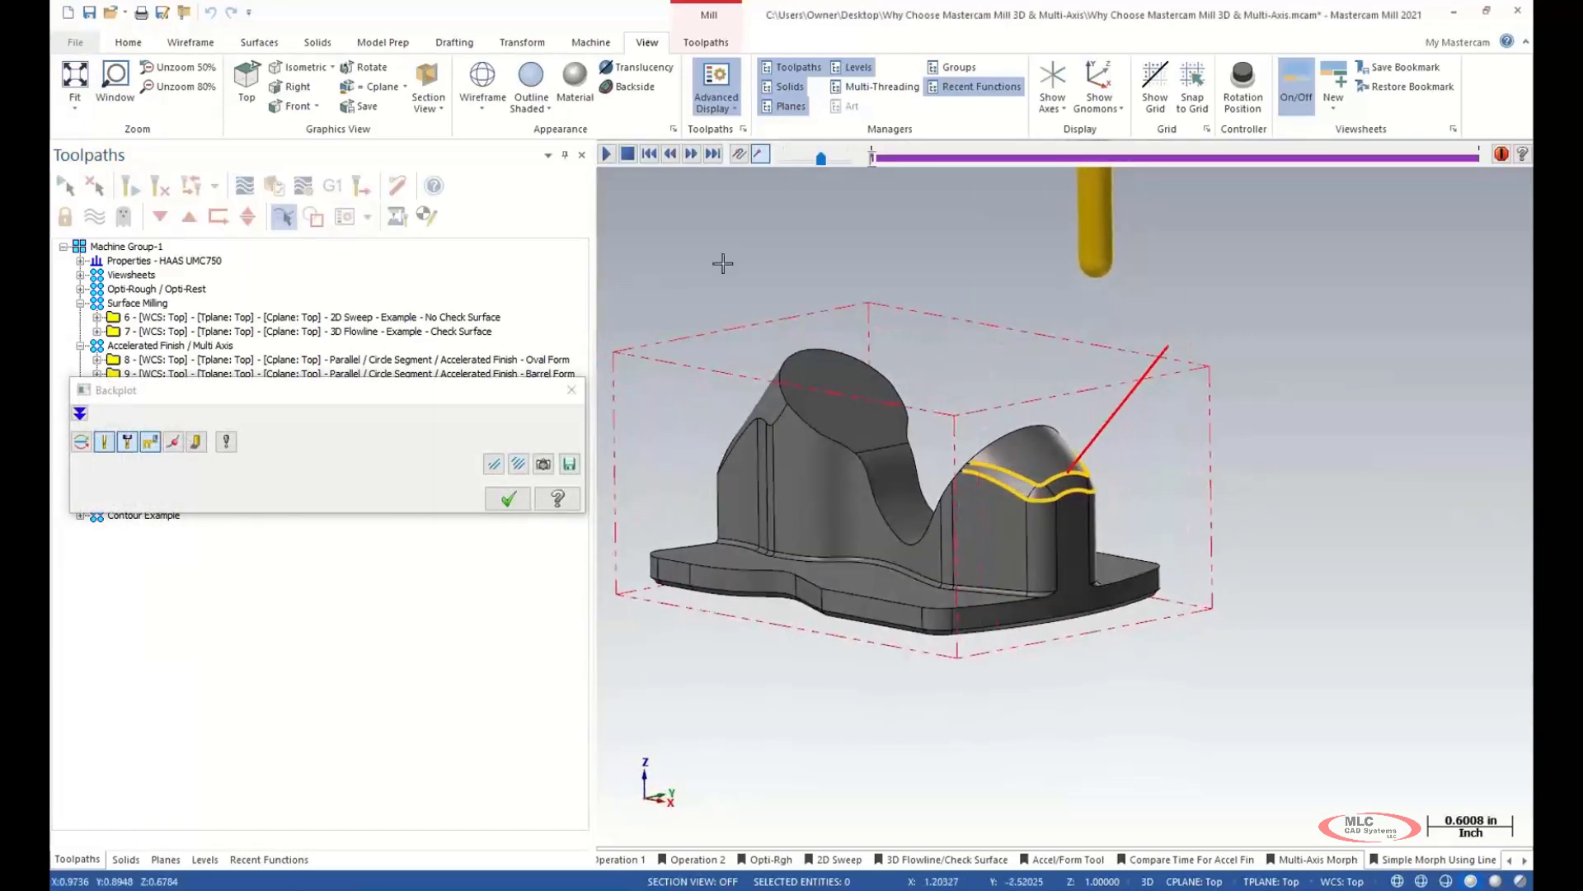
click(608, 158)
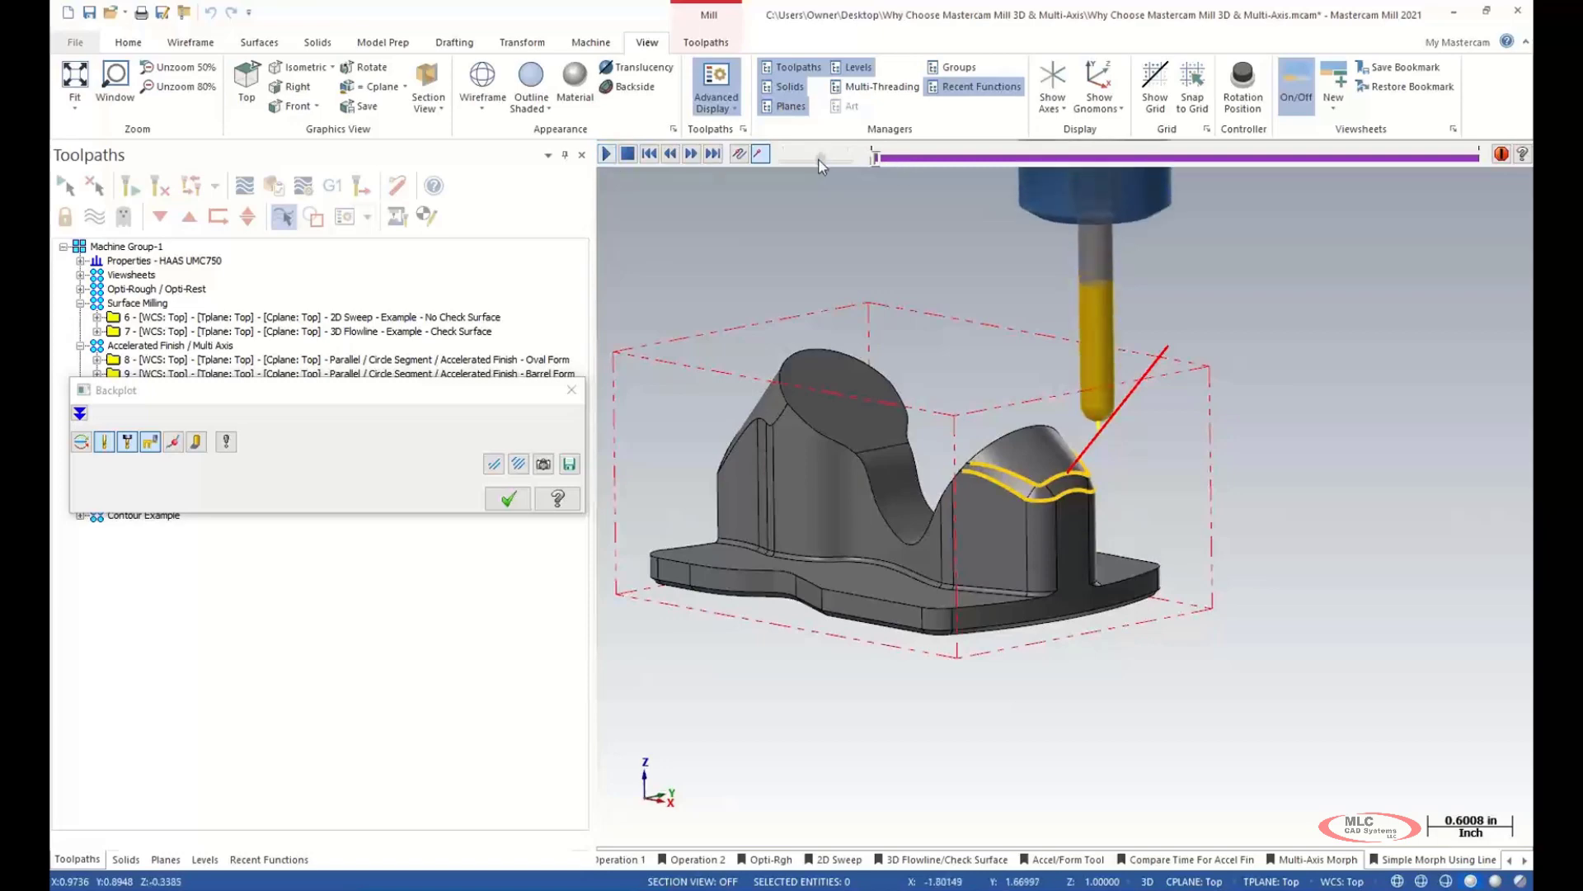
drag(819, 160, 806, 163)
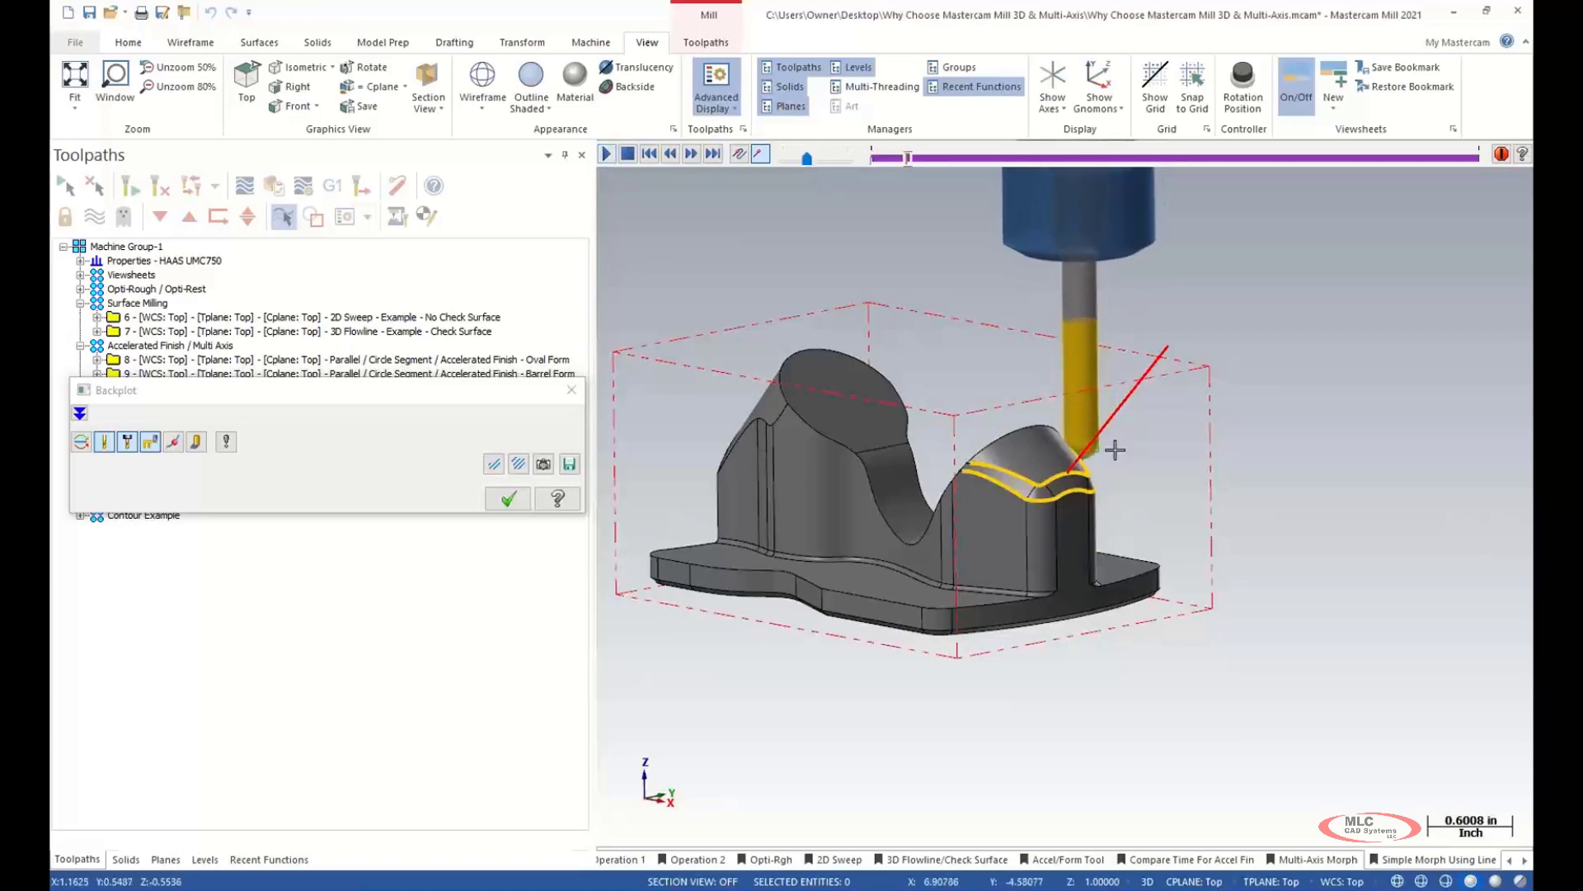
scroll(1195, 519, up, 4)
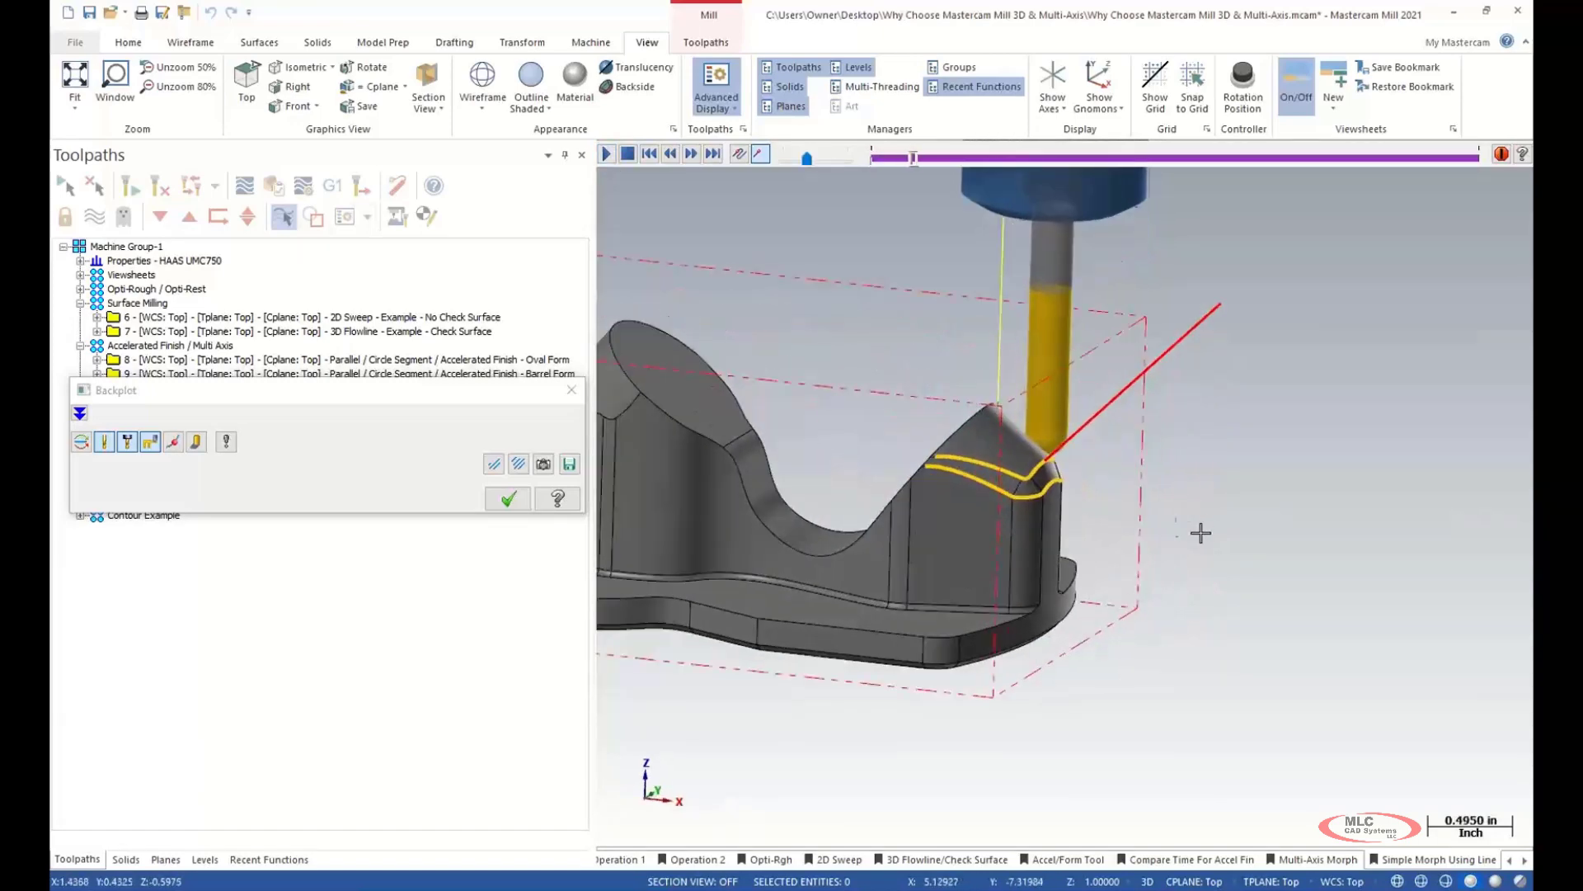
scroll(1200, 533, down, 1)
drag(392, 389, 439, 93)
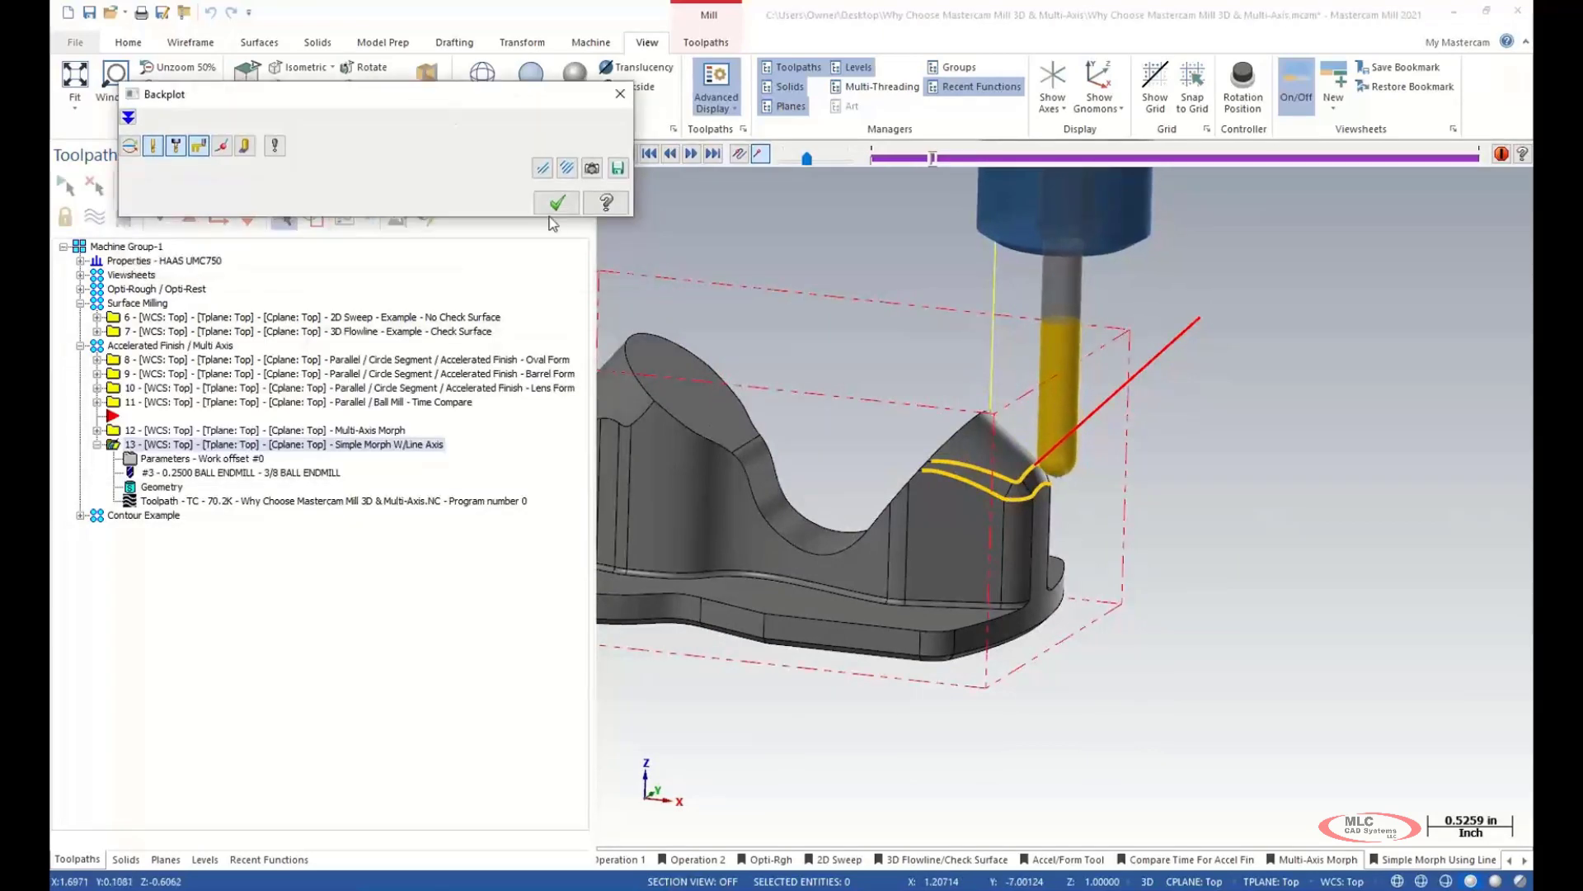
middle_drag(1245, 483, 1088, 441)
drag(509, 97, 471, 579)
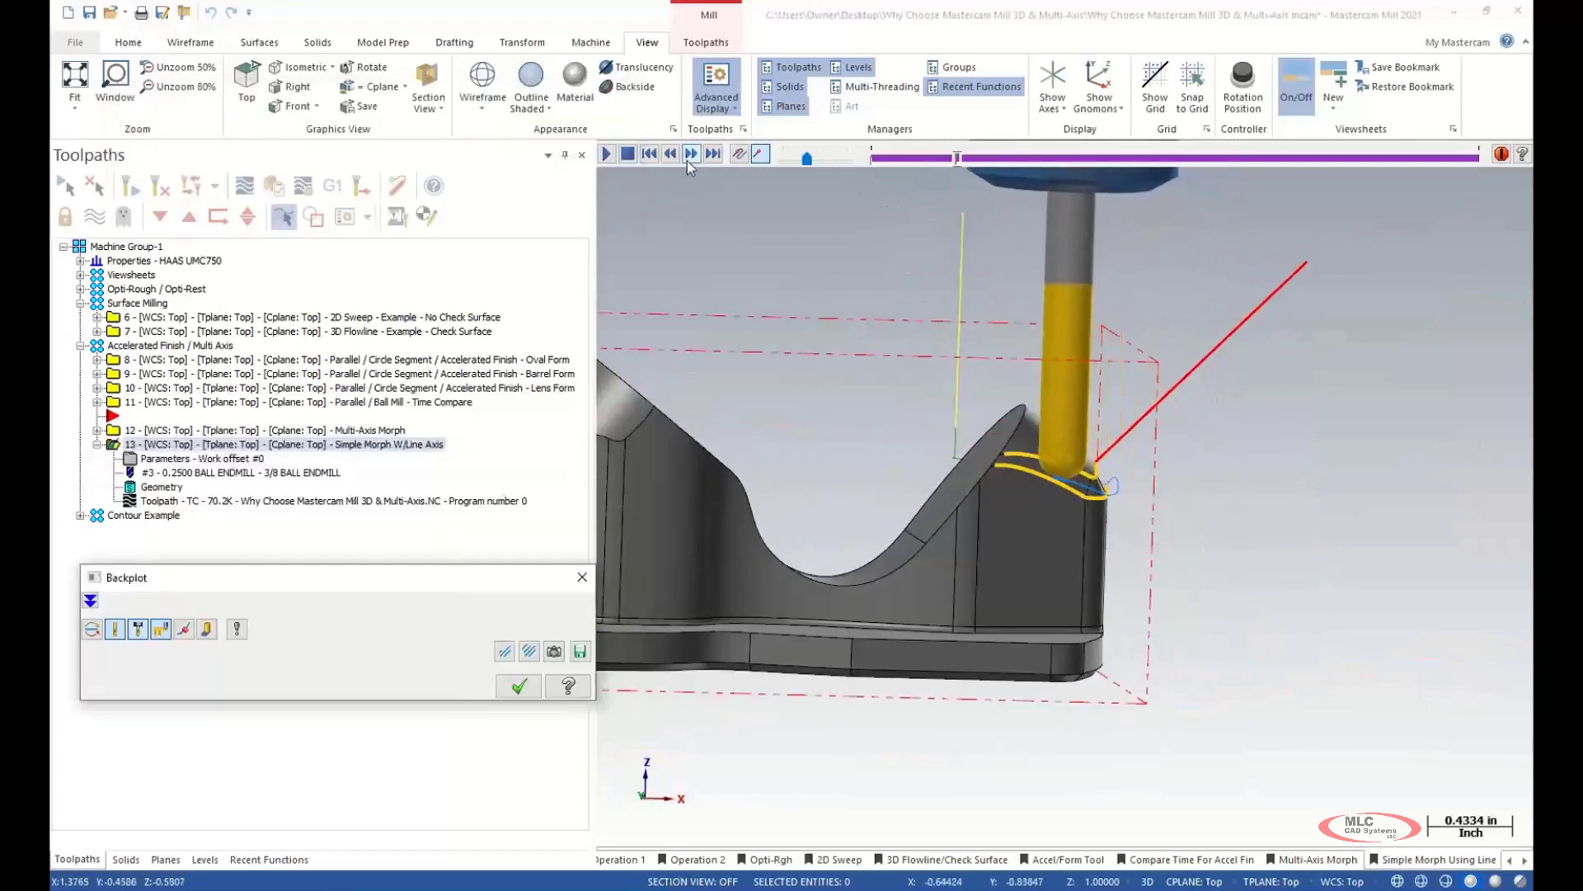
- Speed up the backplot of operation 13, let it run to the end, and close the simulation
click(808, 161)
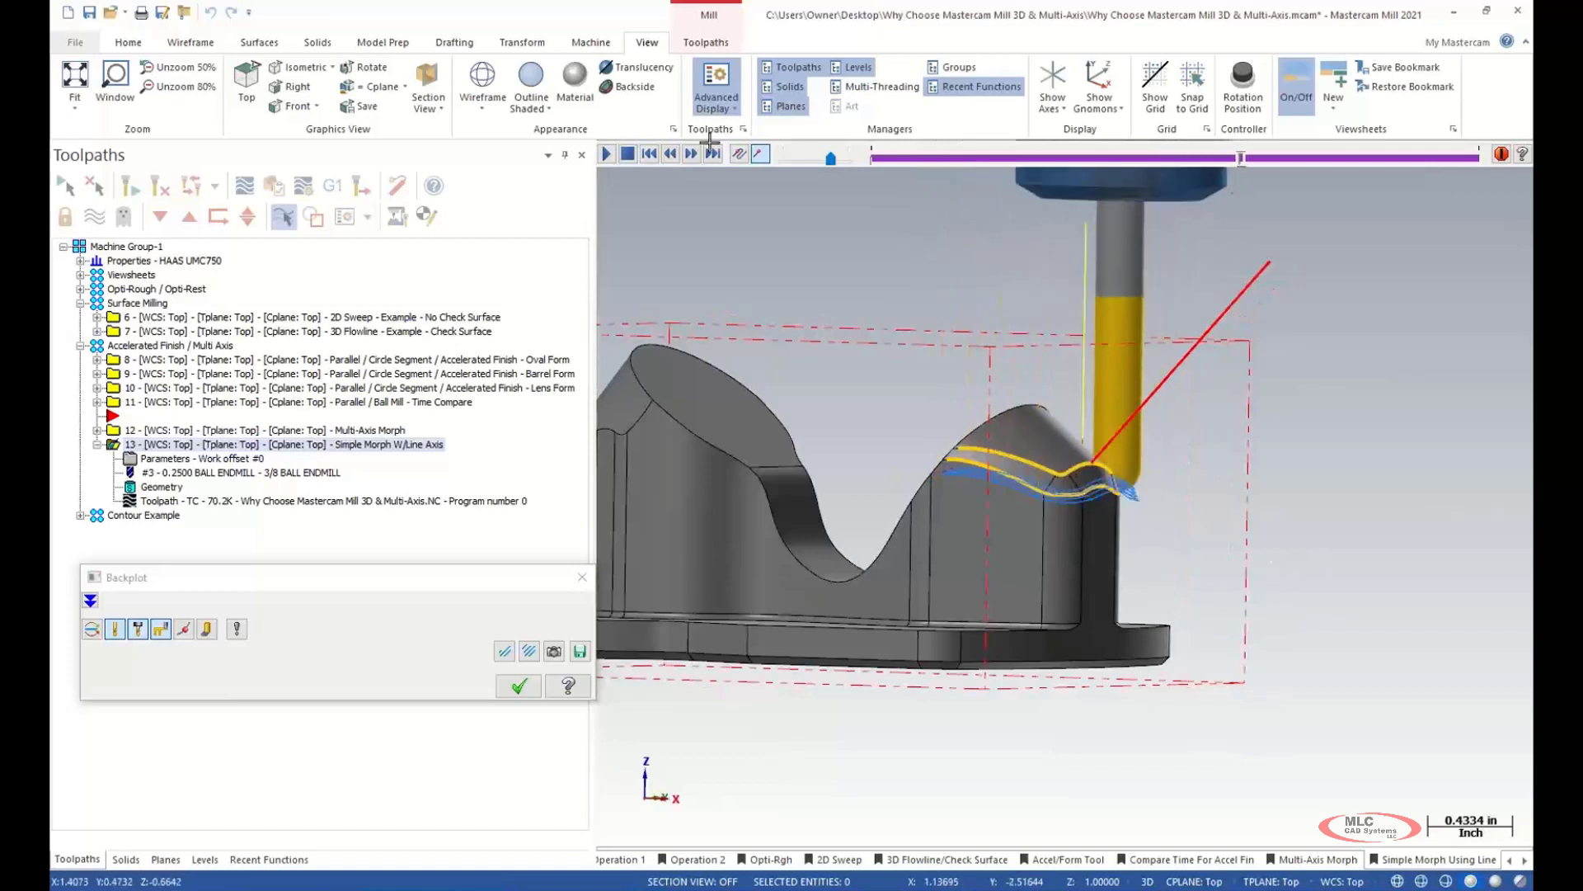
drag(831, 159, 844, 158)
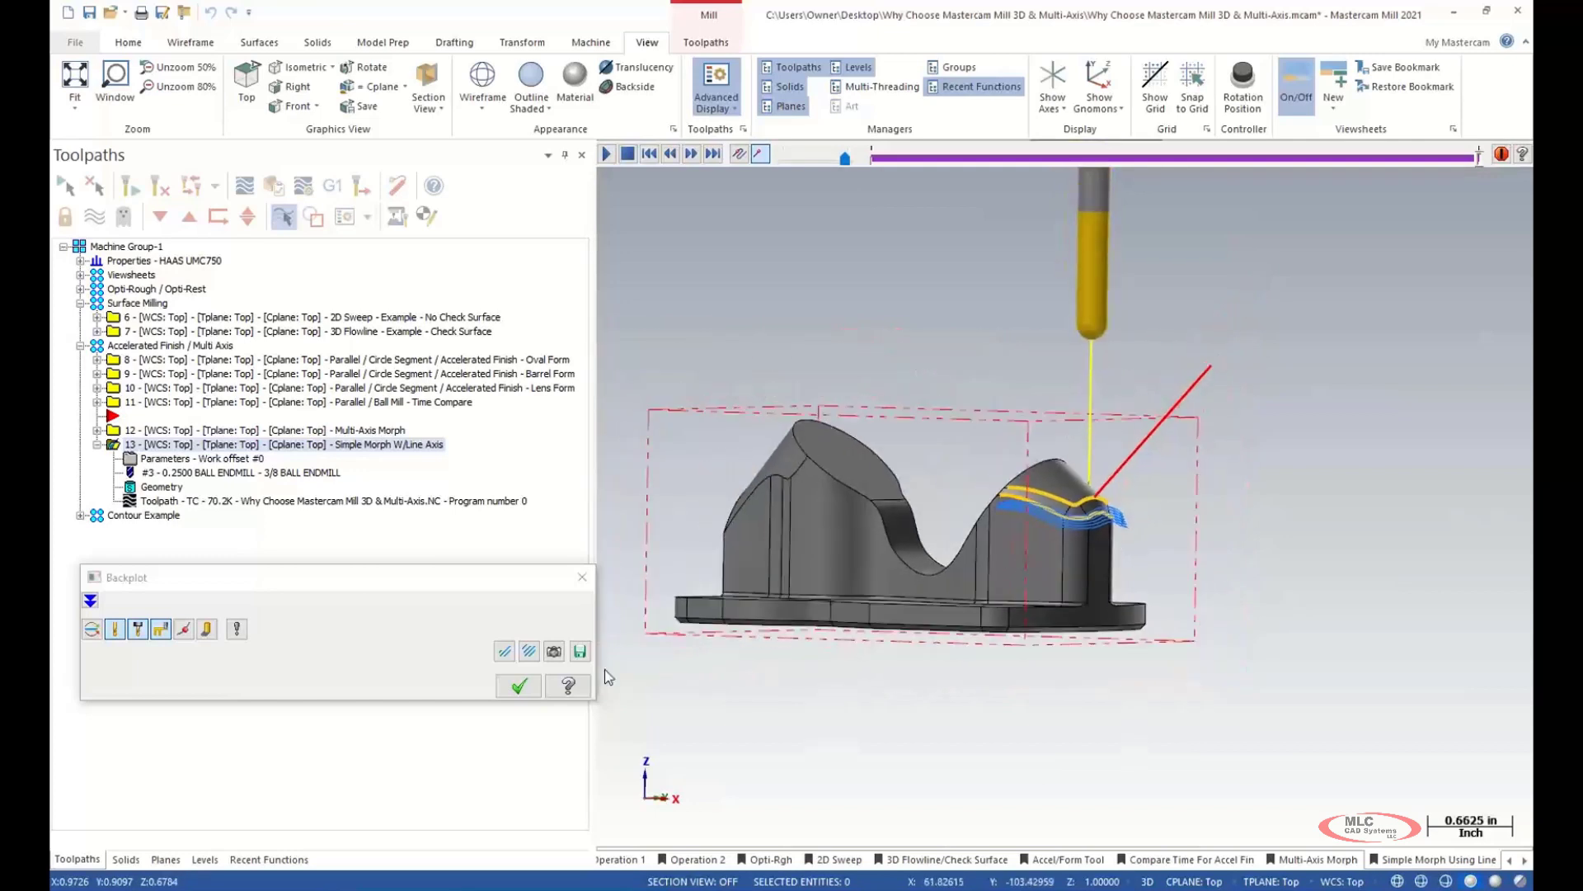
click(519, 685)
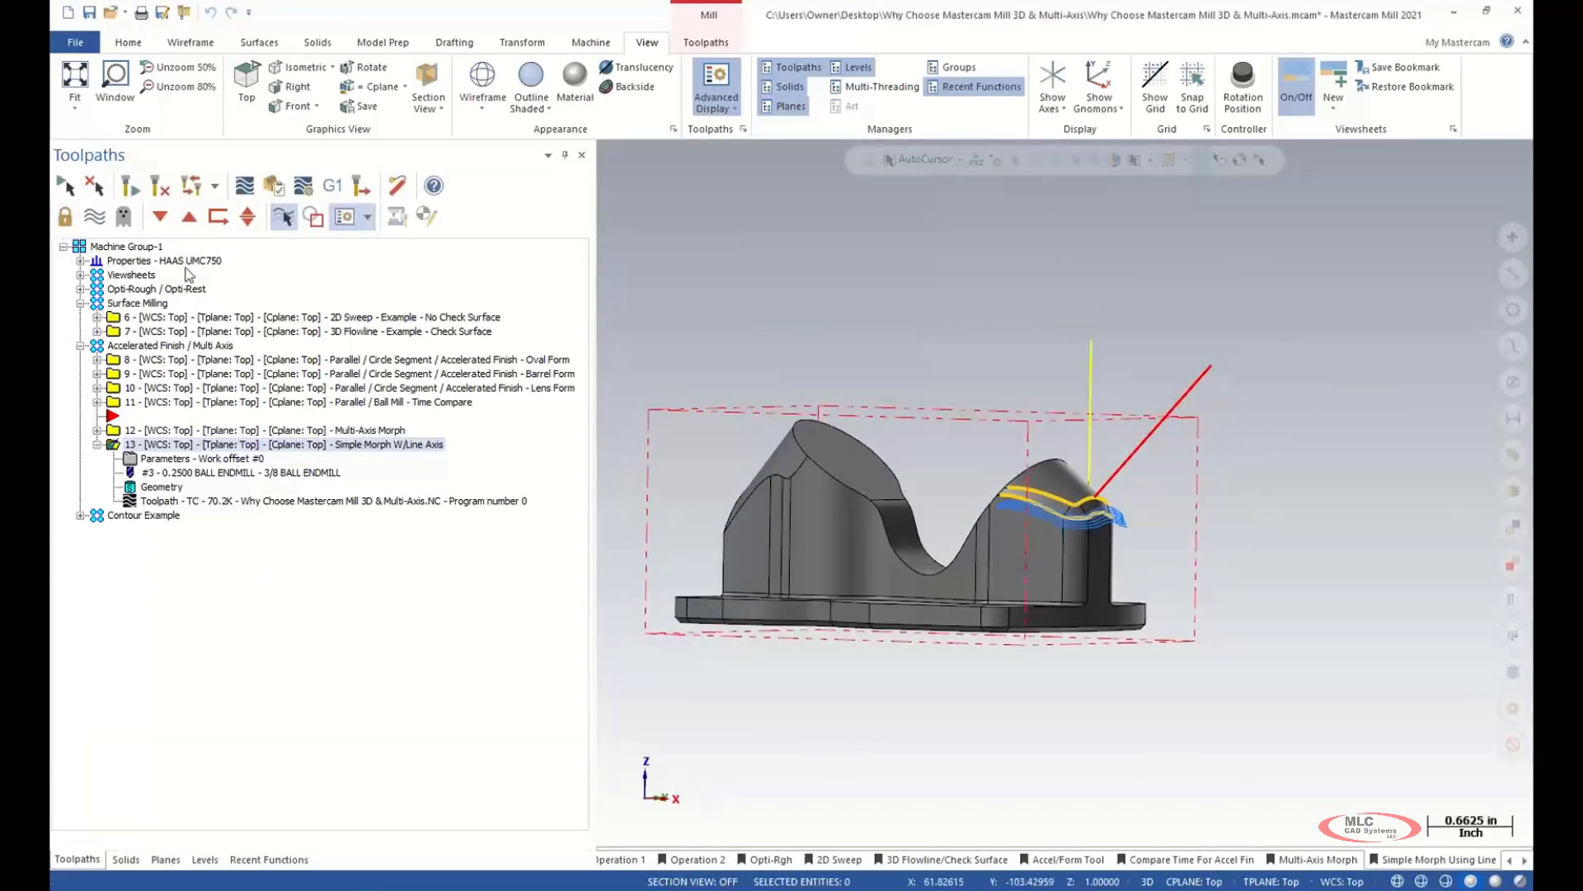
- Open operation 13's parameters and review the direction options for the 4th axis, keeping X-axis
mouse_move(903, 350)
middle_down()
mouse_move(1036, 399)
mouse_move(954, 366)
mouse_move(957, 379)
middle_up()
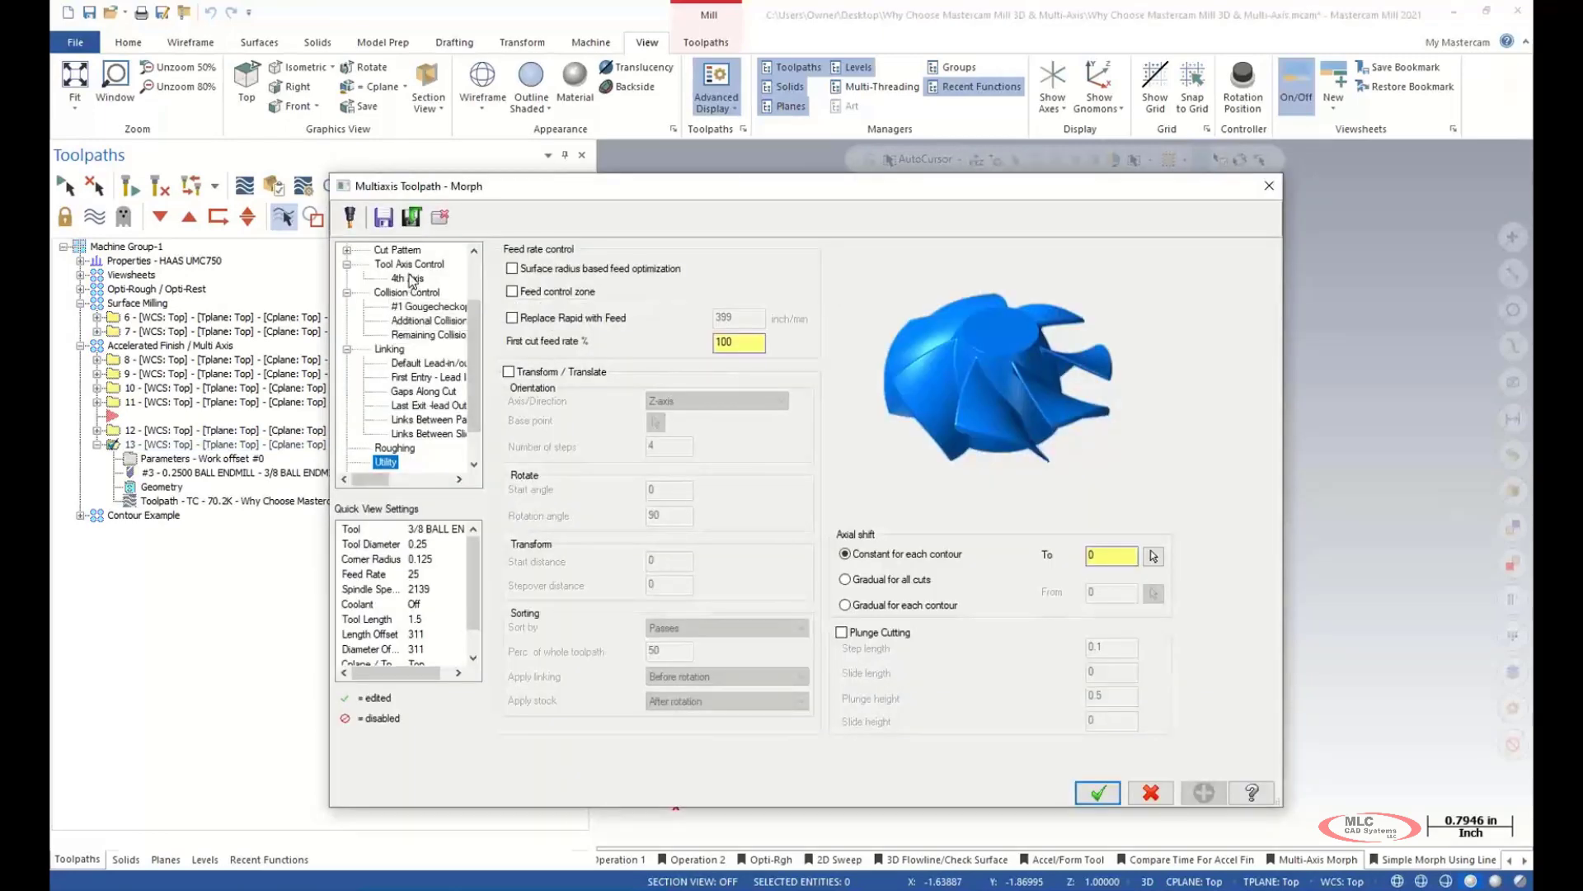
click(407, 278)
click(698, 284)
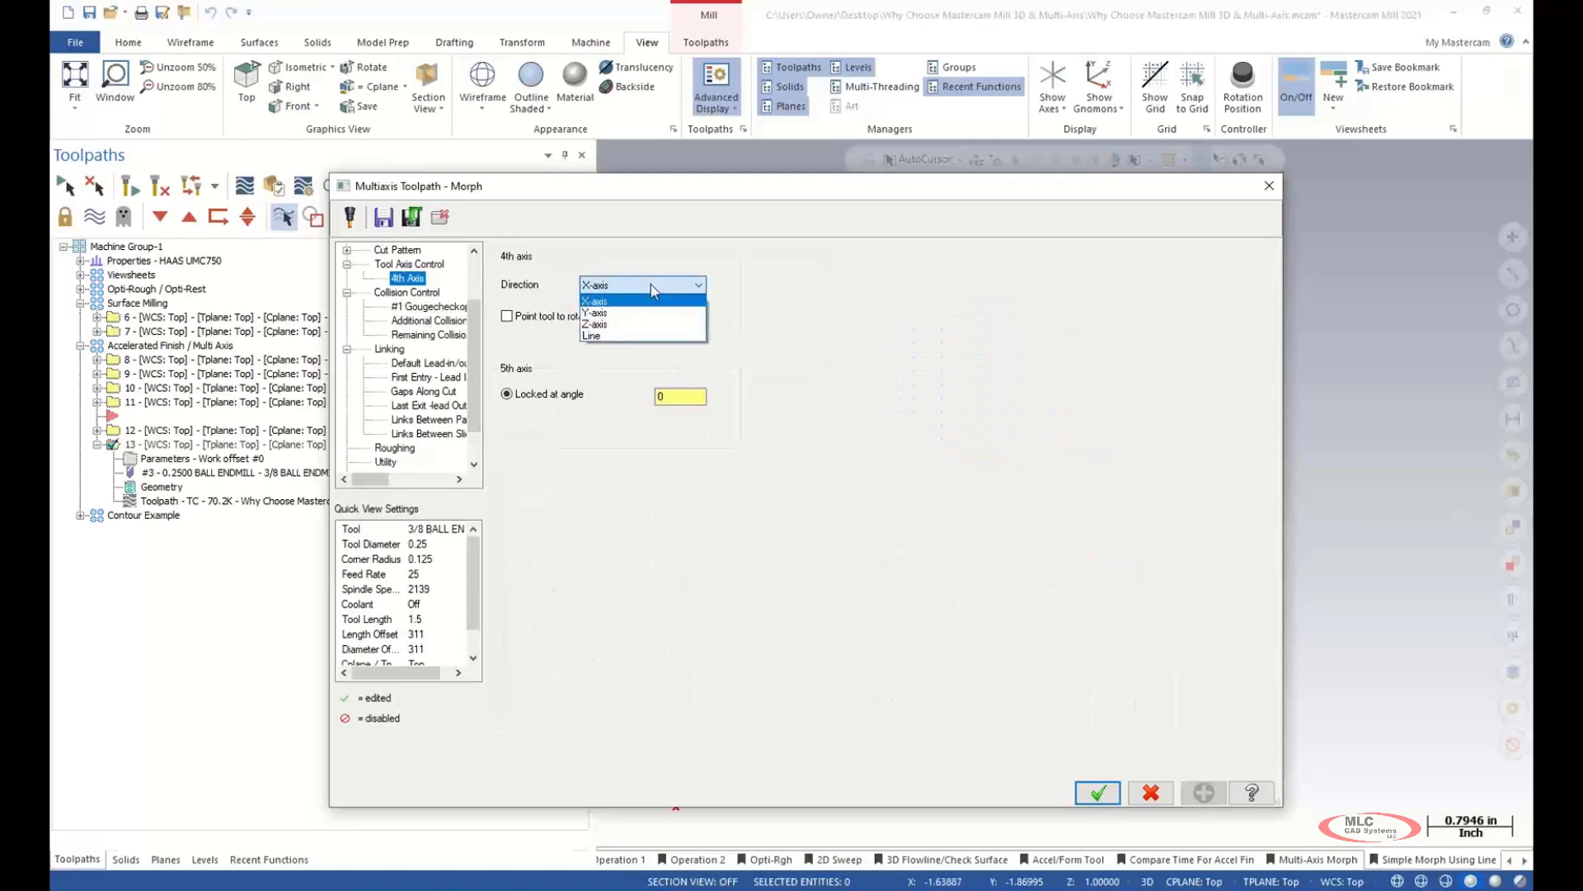
click(627, 315)
scroll(358, 309, up, 2)
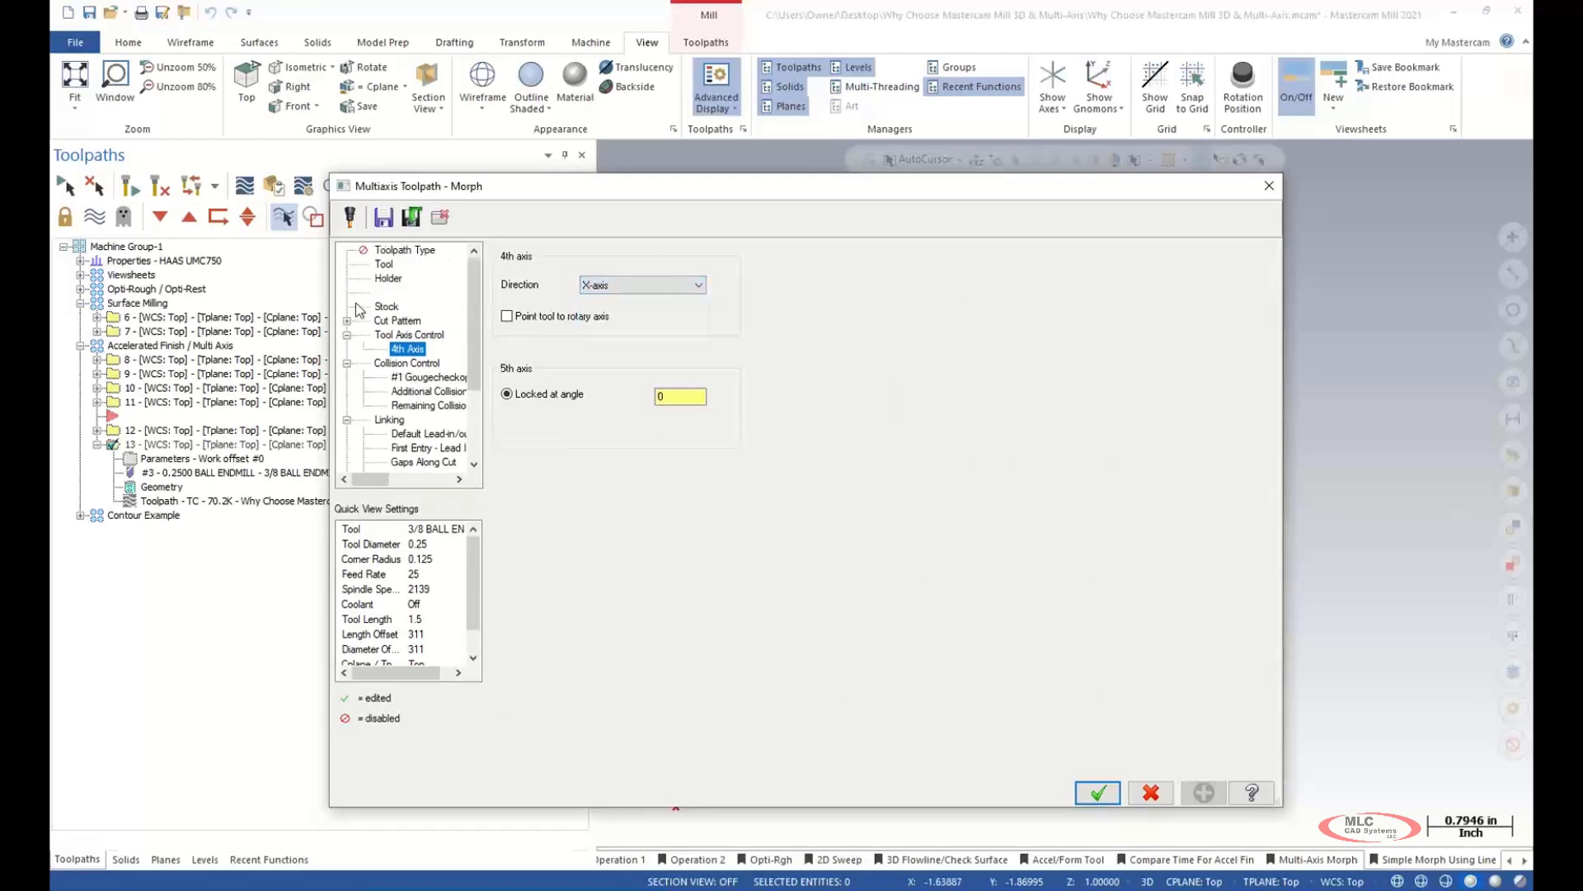
- Set operation 13's tool axis control output format to 5 Axis and apply the change to the toolpath
click(417, 334)
click(788, 259)
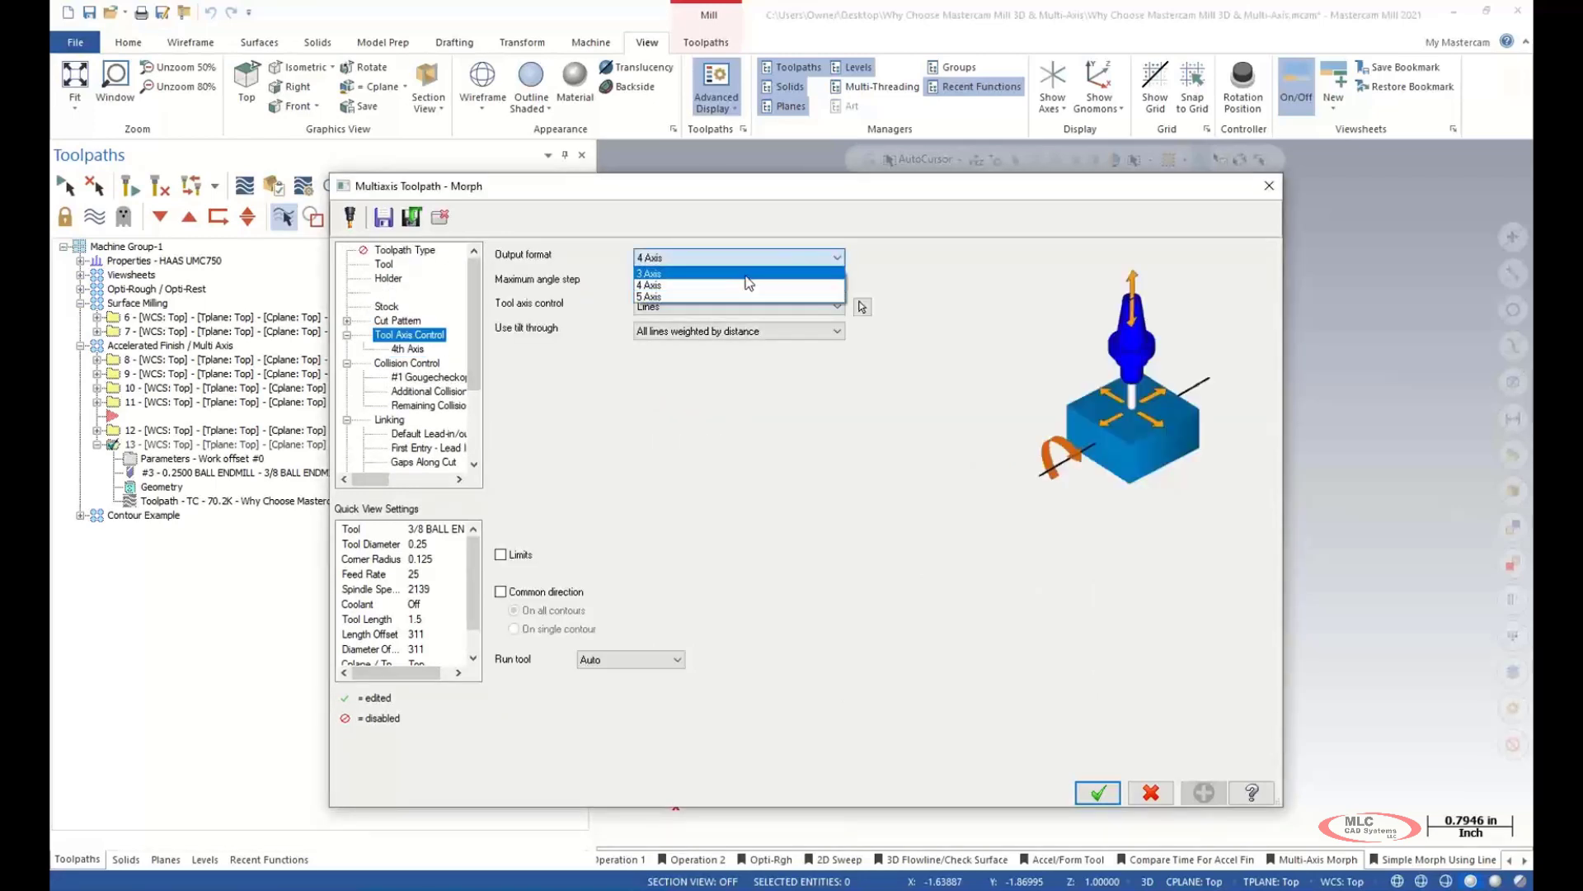
click(746, 296)
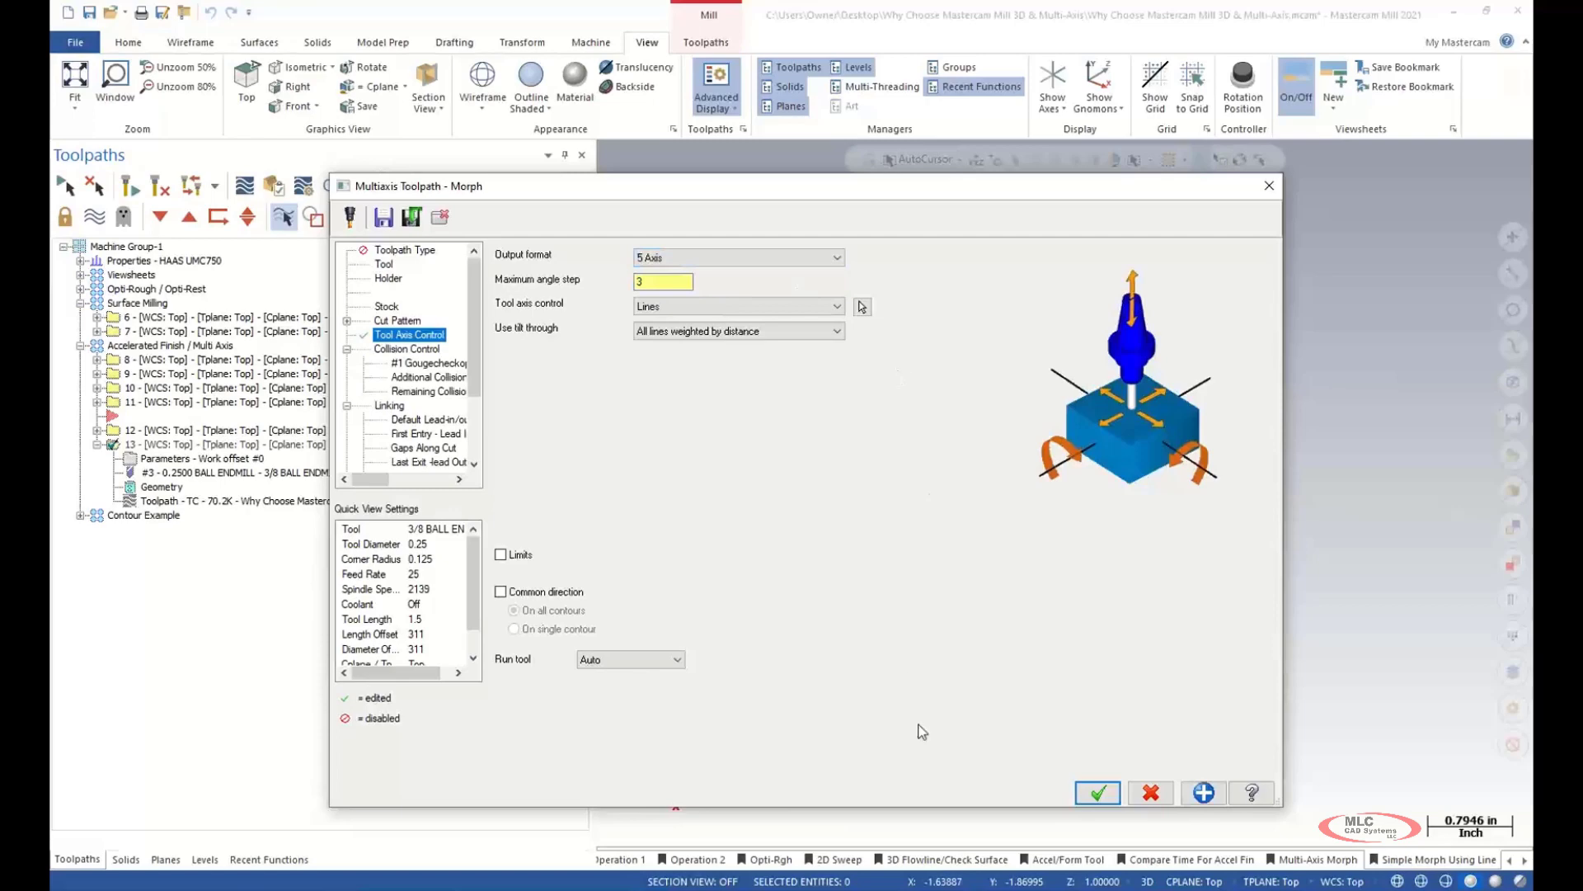
click(1098, 793)
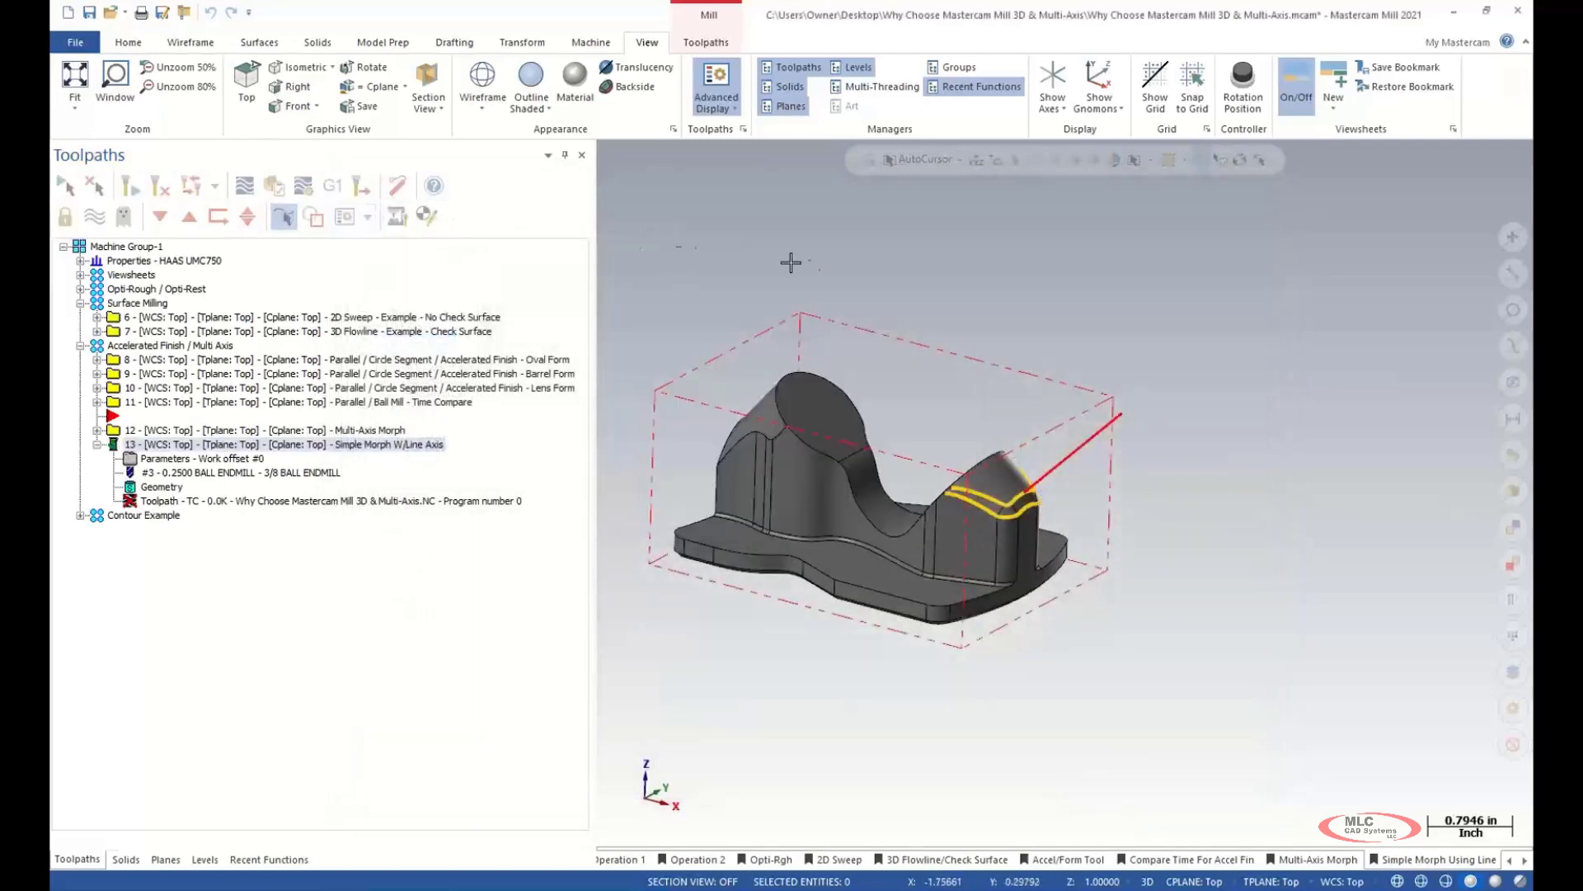
- Backplot the 5 Axis version of operation 13, examine the tool tilt along the line, and close the simulation
middle_drag(848, 346, 1039, 578)
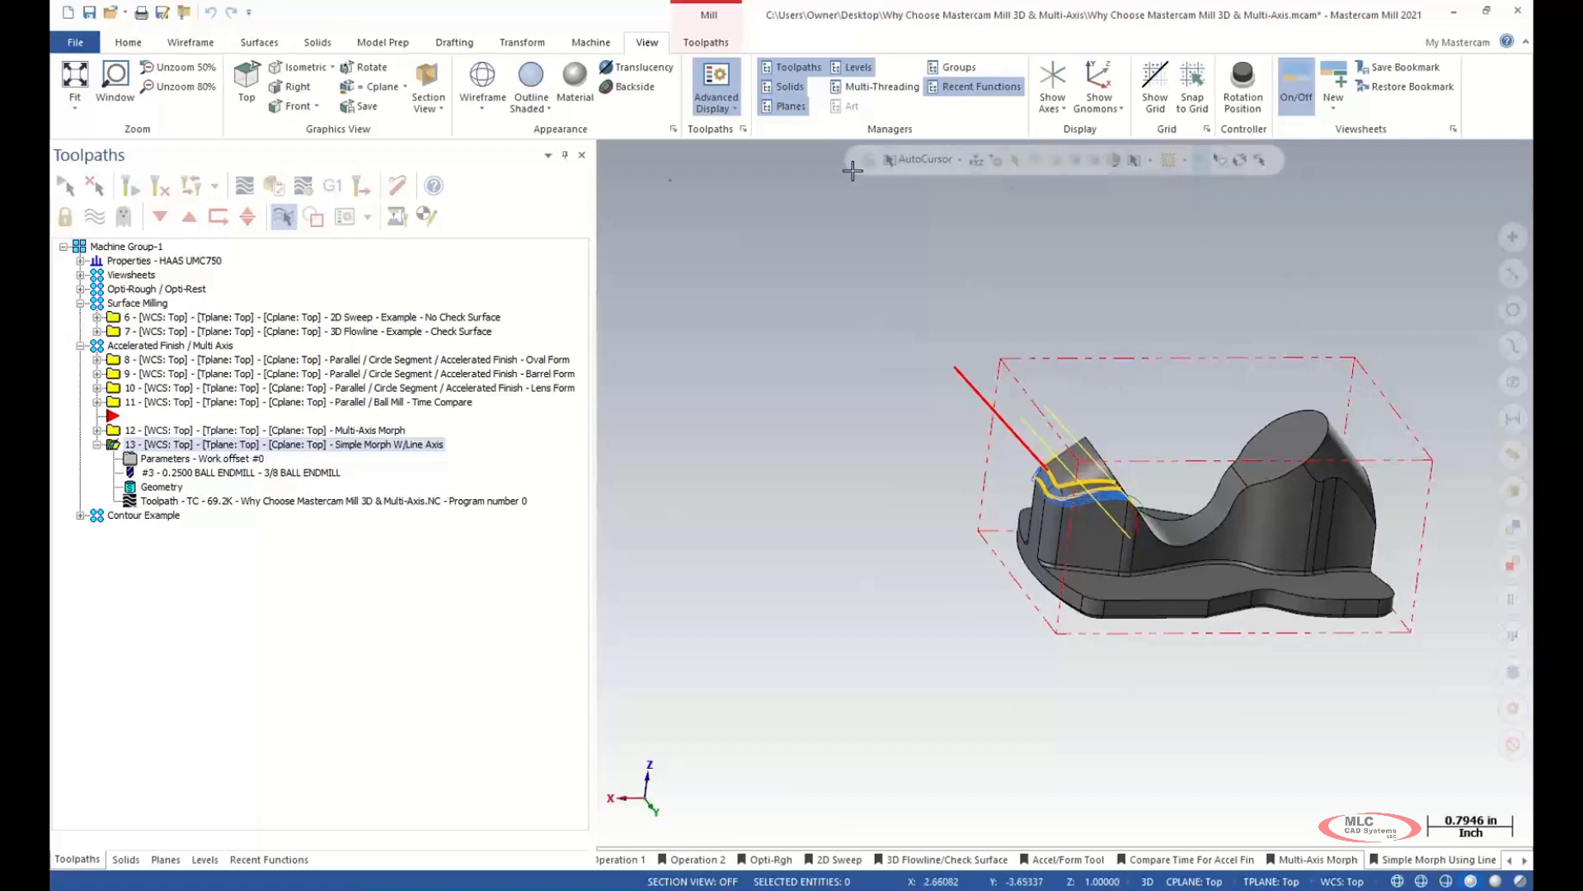
click(244, 185)
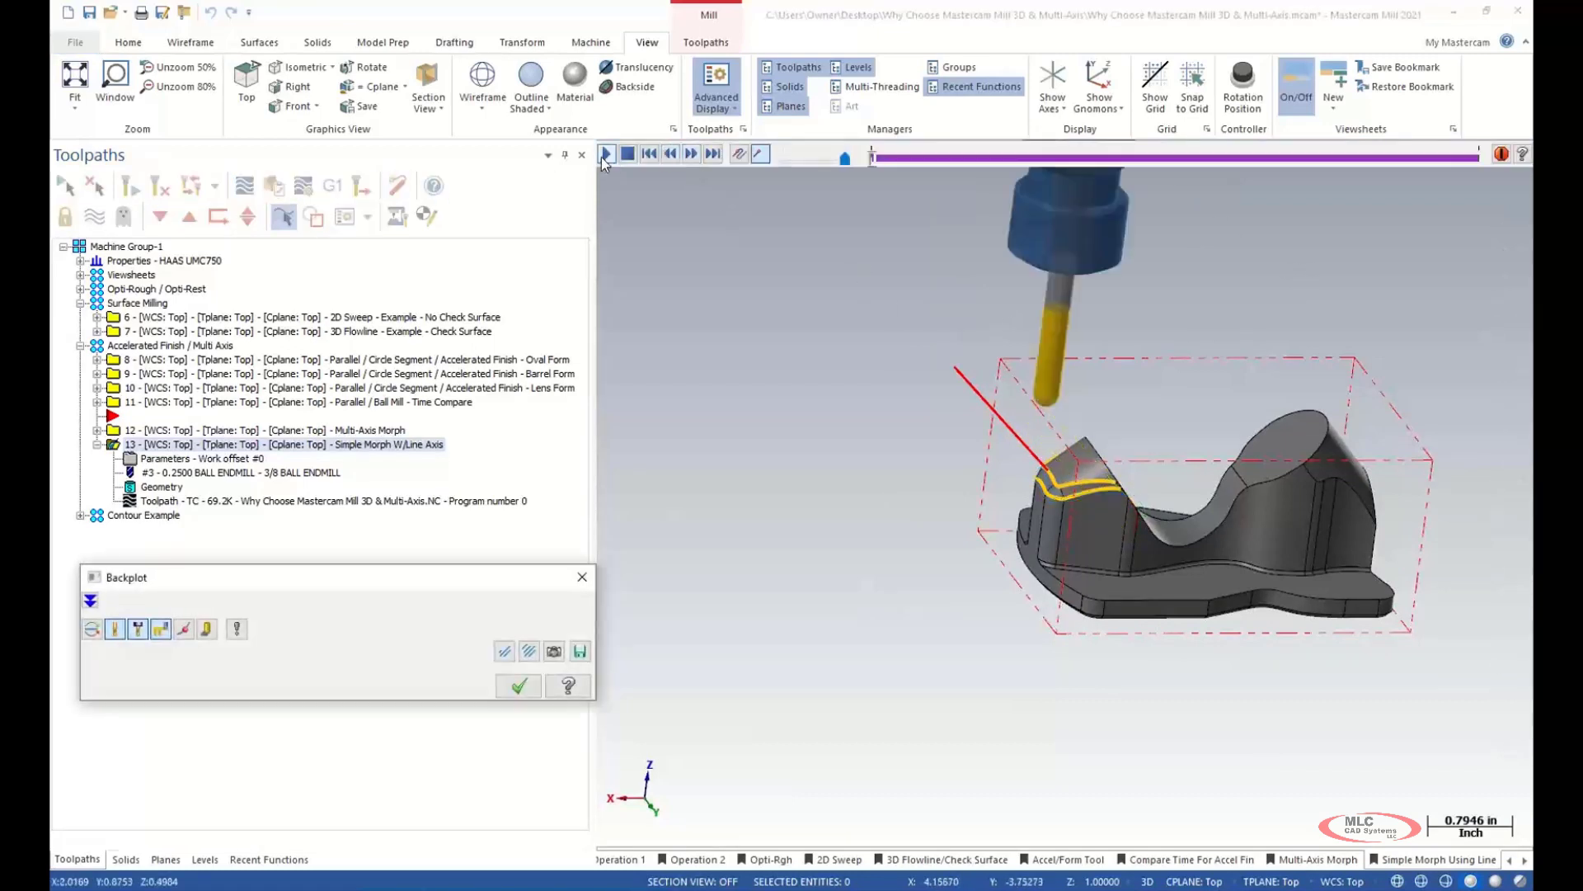
click(606, 154)
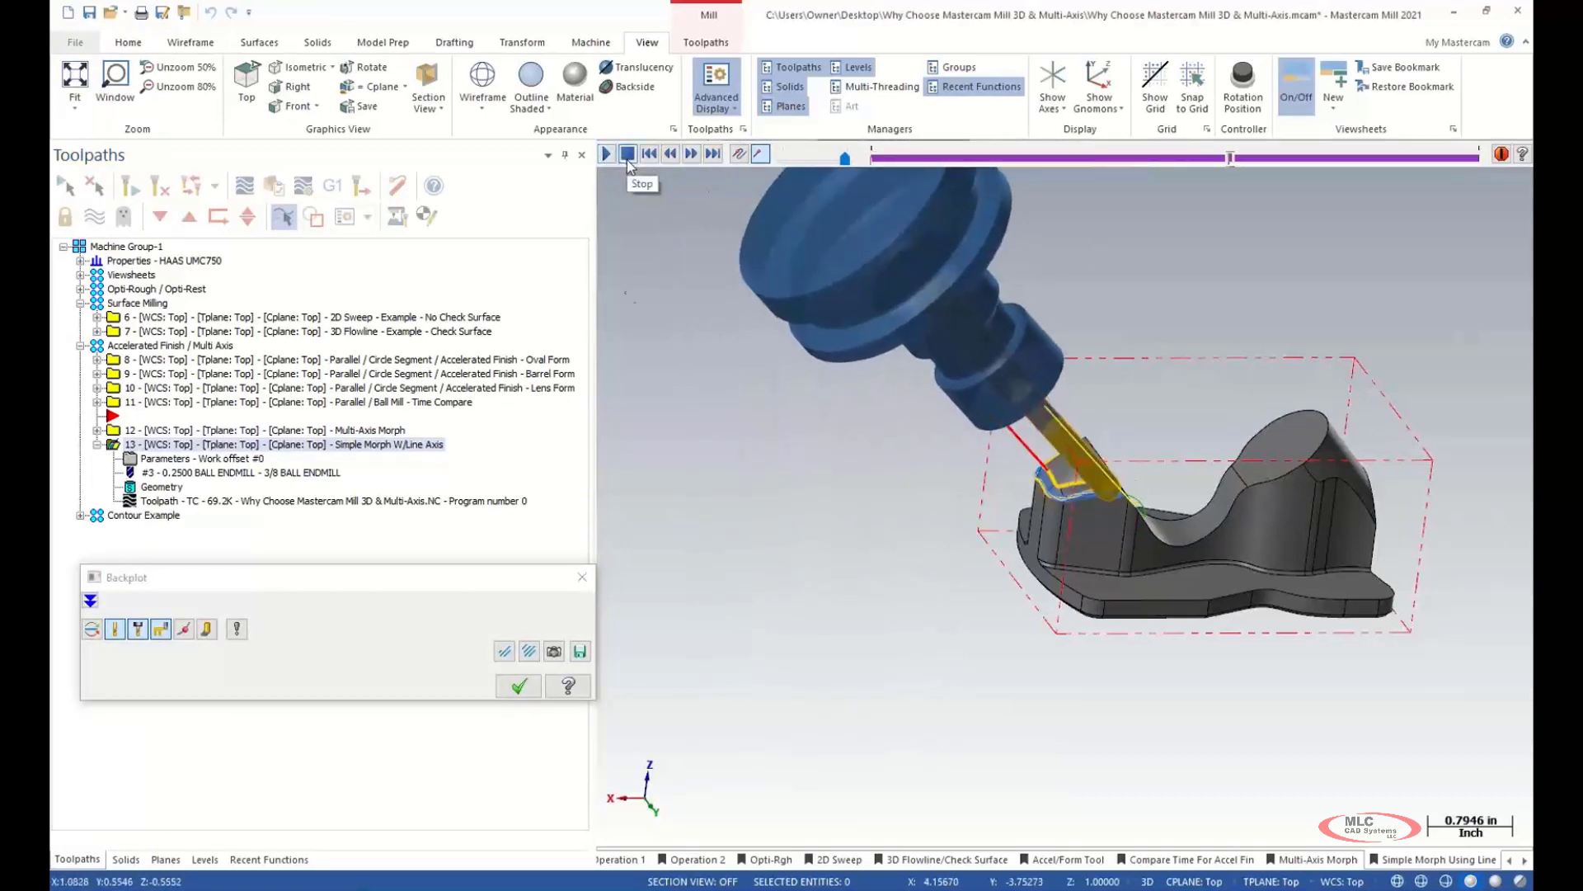
middle_drag(1160, 343, 965, 580)
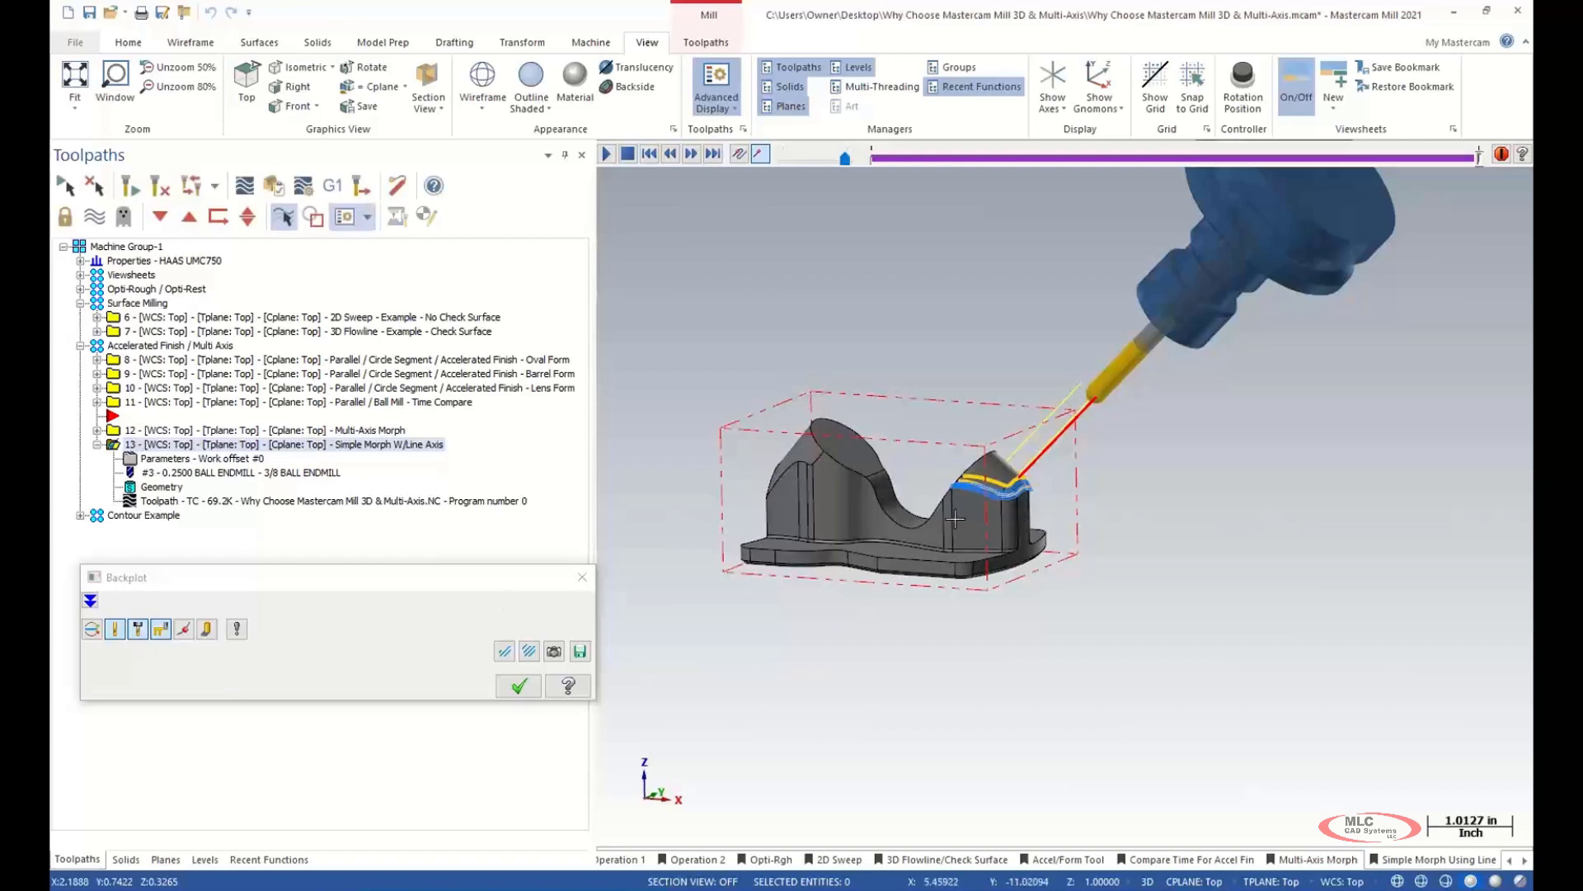
click(520, 686)
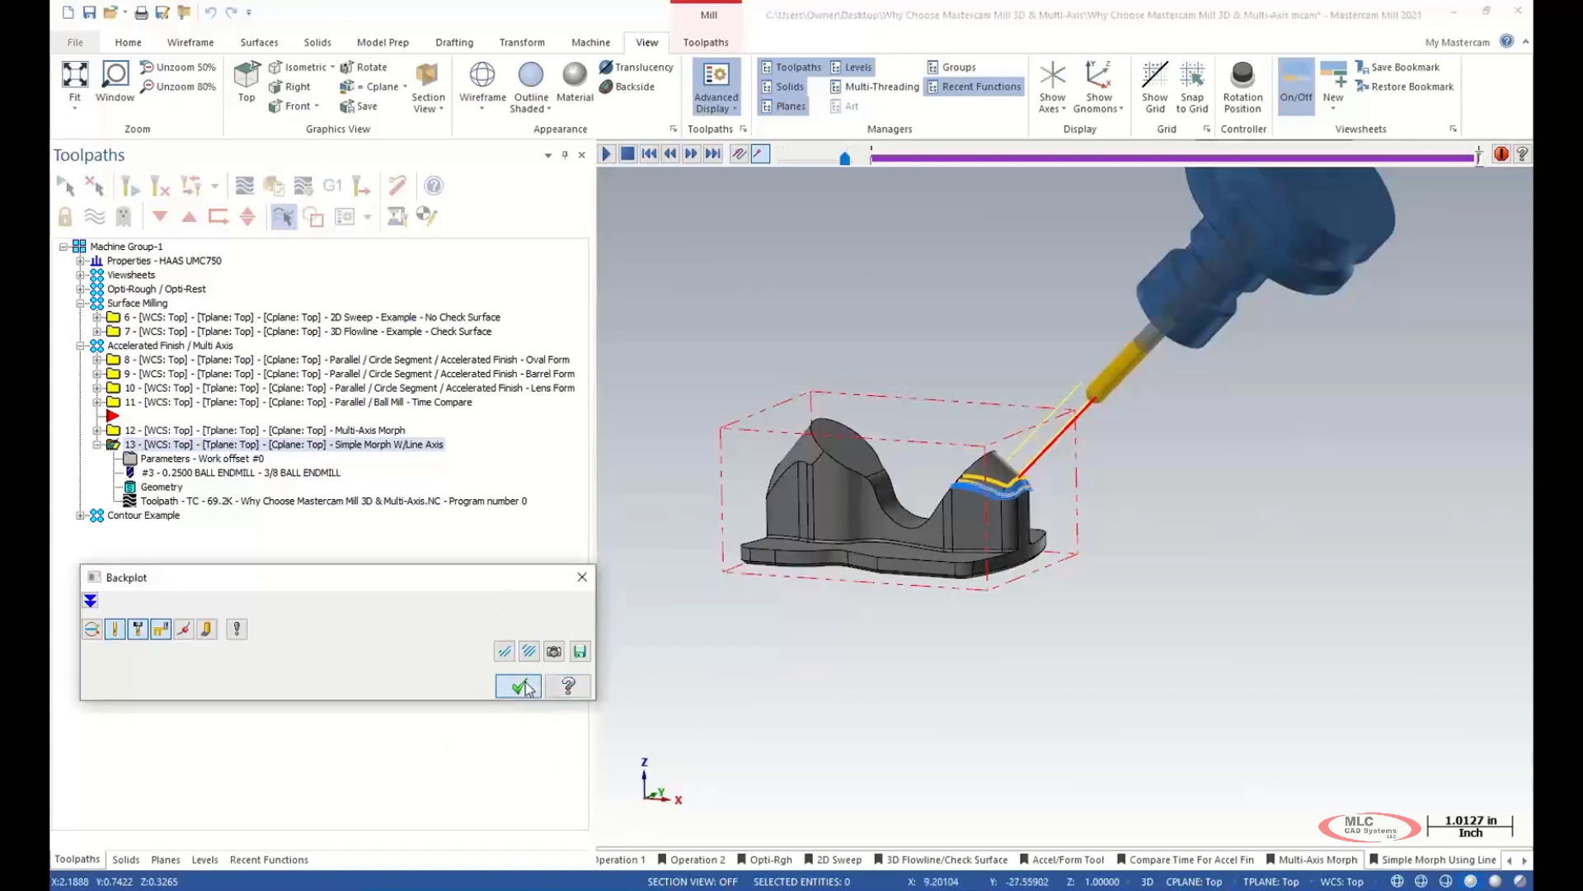
- Collapse operation 13 in the toolpath list and switch from the Machine Simulation slide back to Mastercam
middle_drag(948, 484, 770, 516)
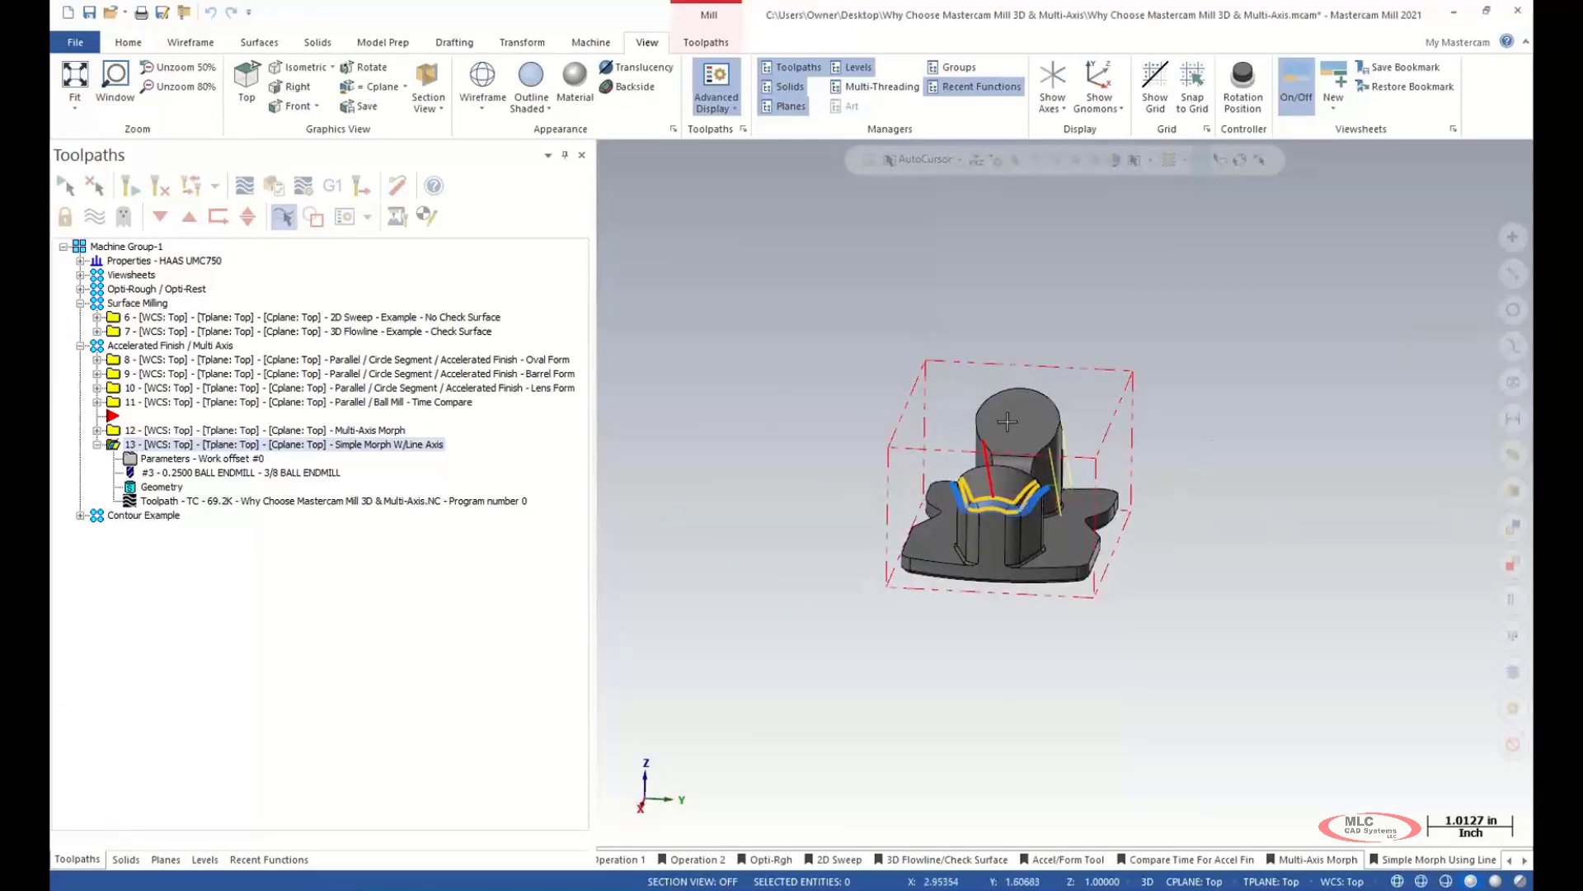
middle_drag(1051, 261, 969, 302)
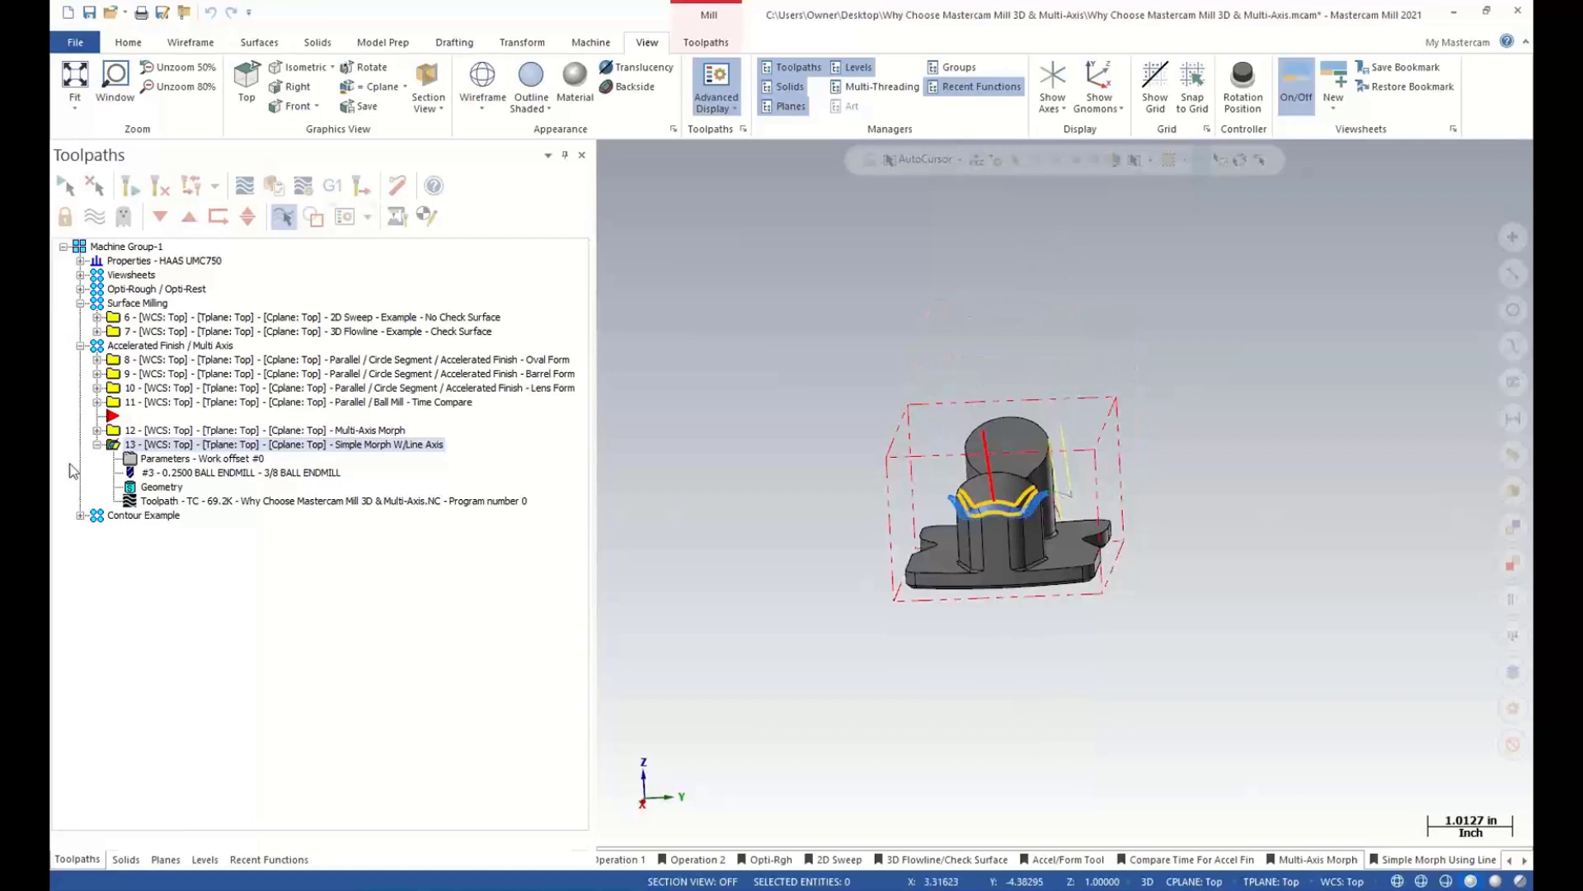
click(97, 443)
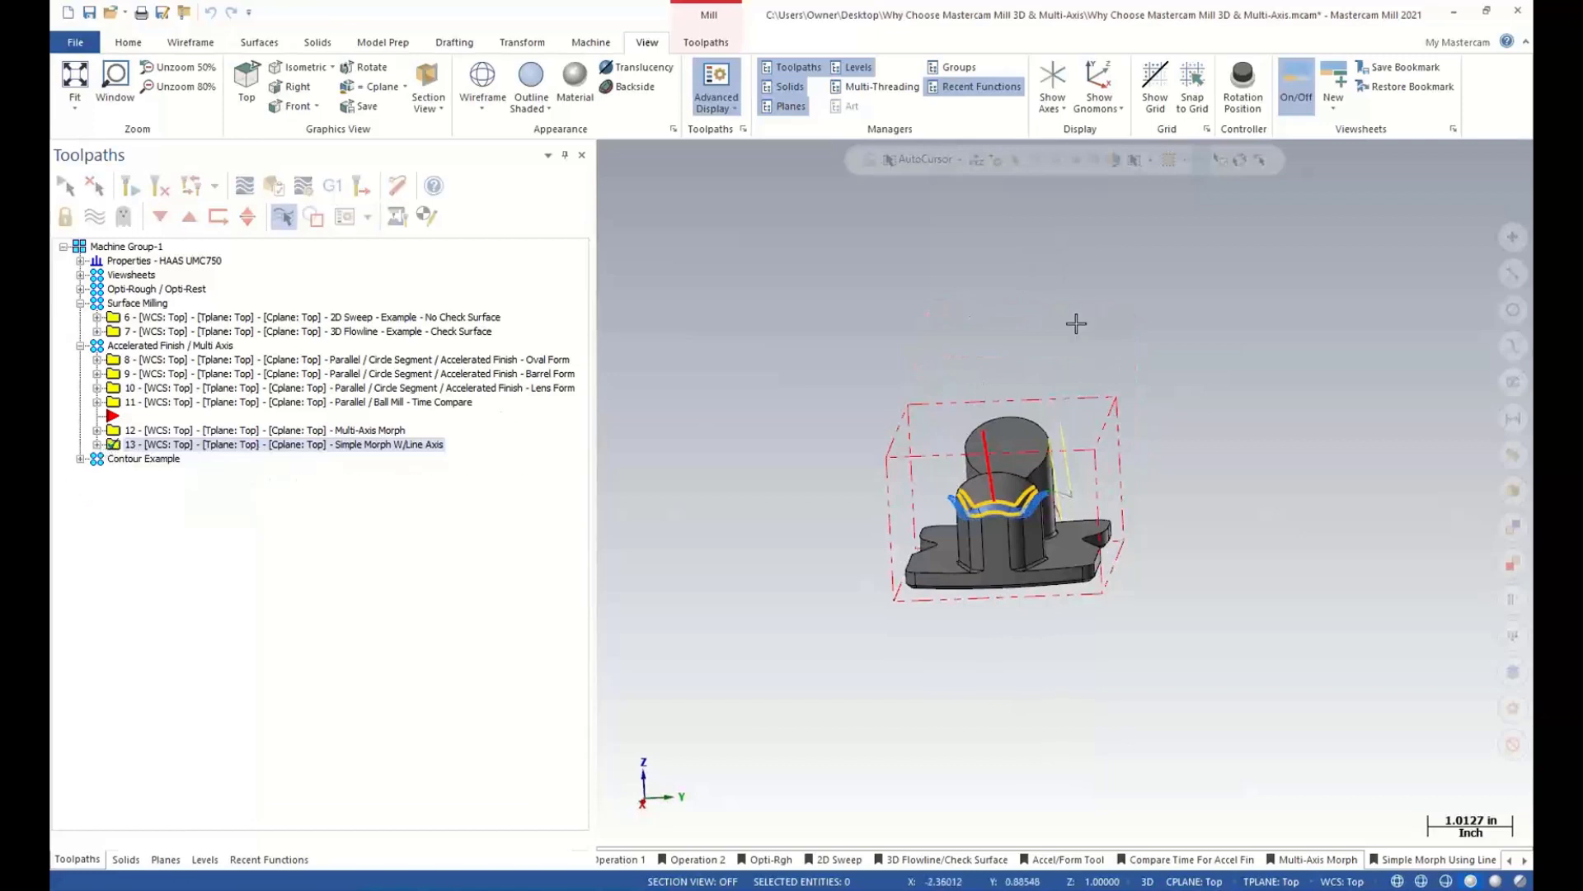
middle_drag(1076, 324, 1159, 342)
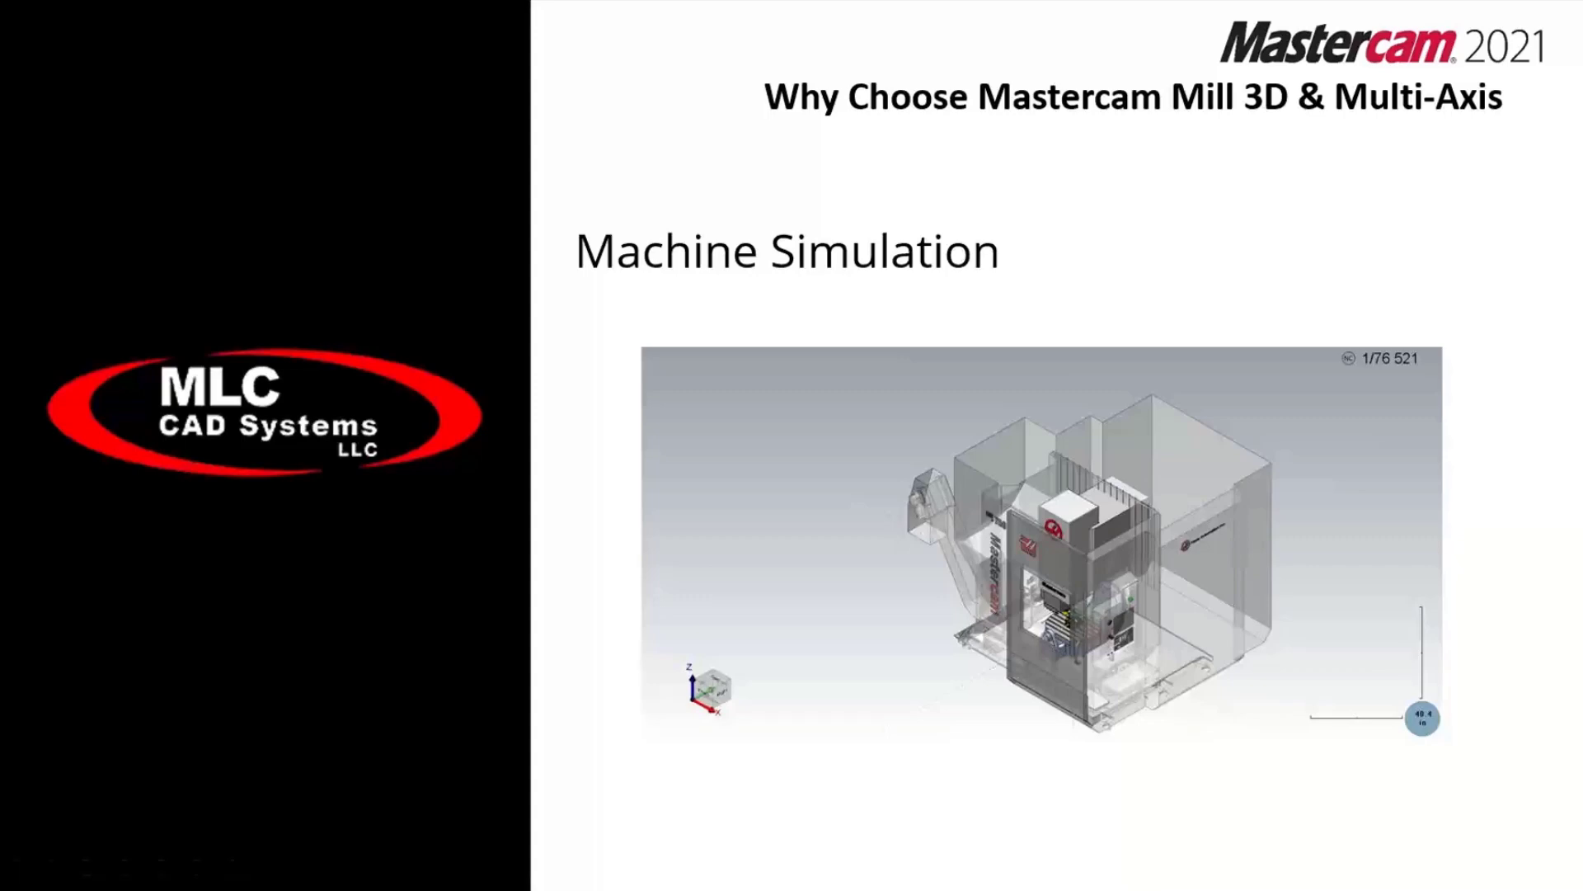
key(alt+Tab)
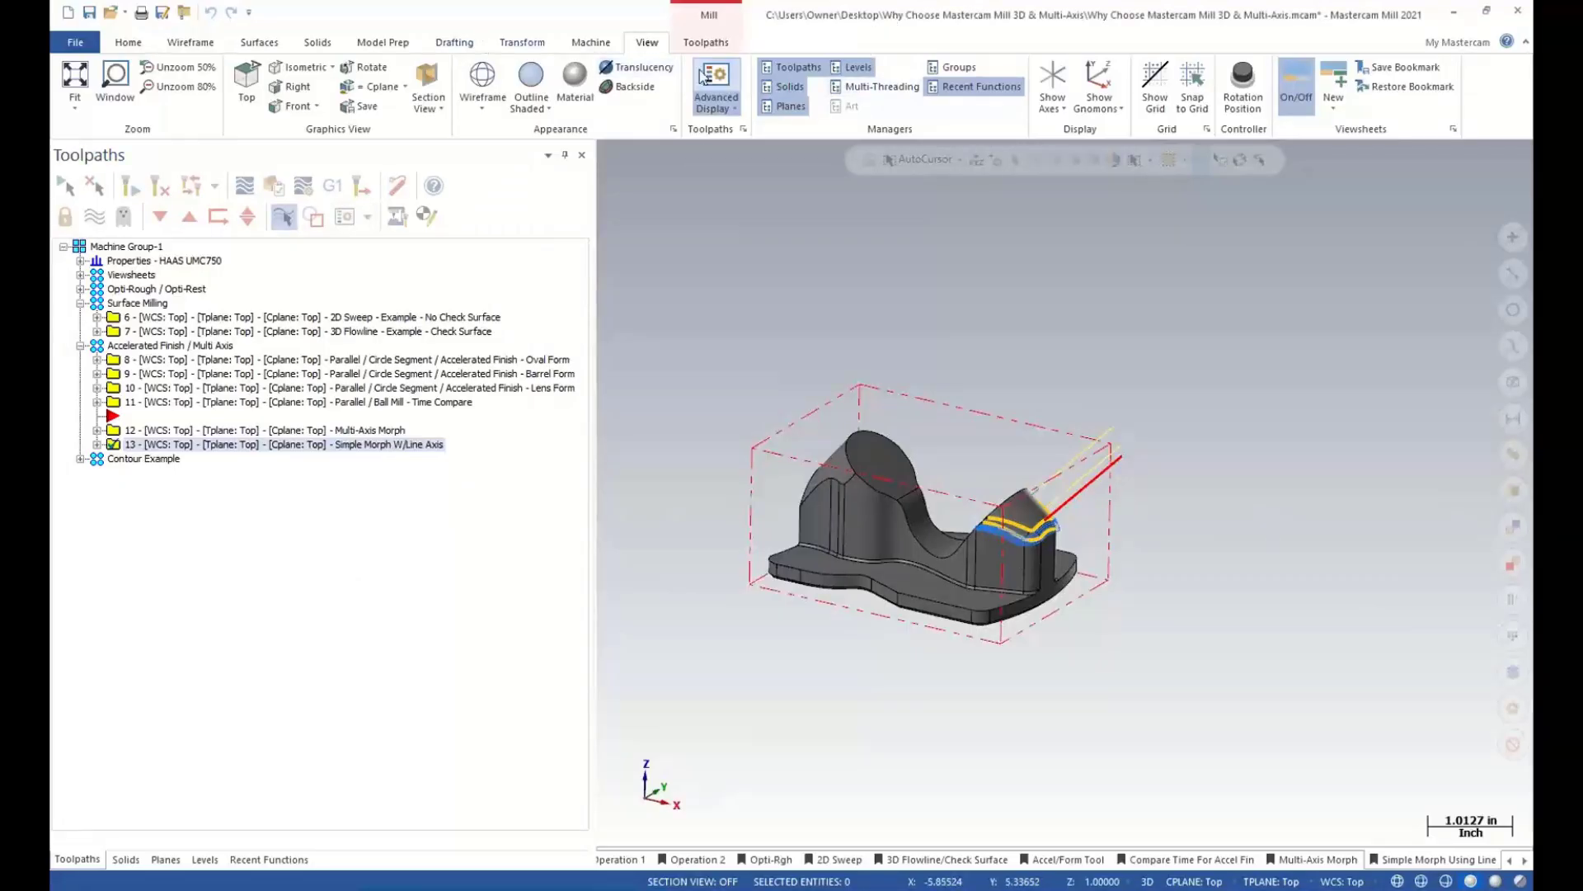
- Review the toolpaths of surface milling operations 6 and 7, and expand the Opti-Rough / Opti-Rest group
click(592, 44)
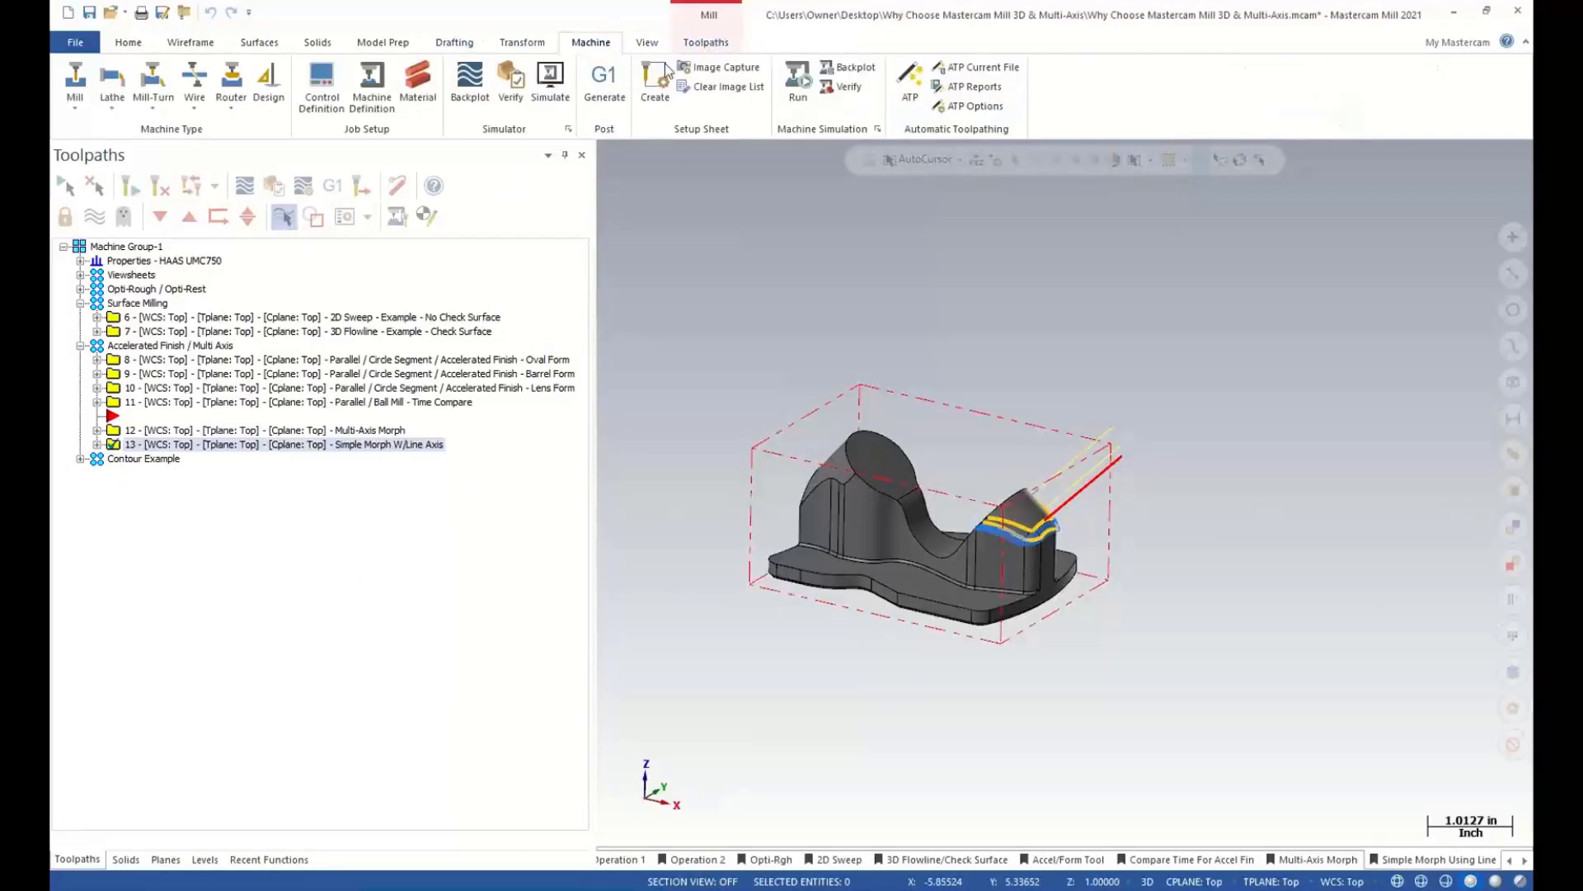
scroll(1011, 503, down, 1)
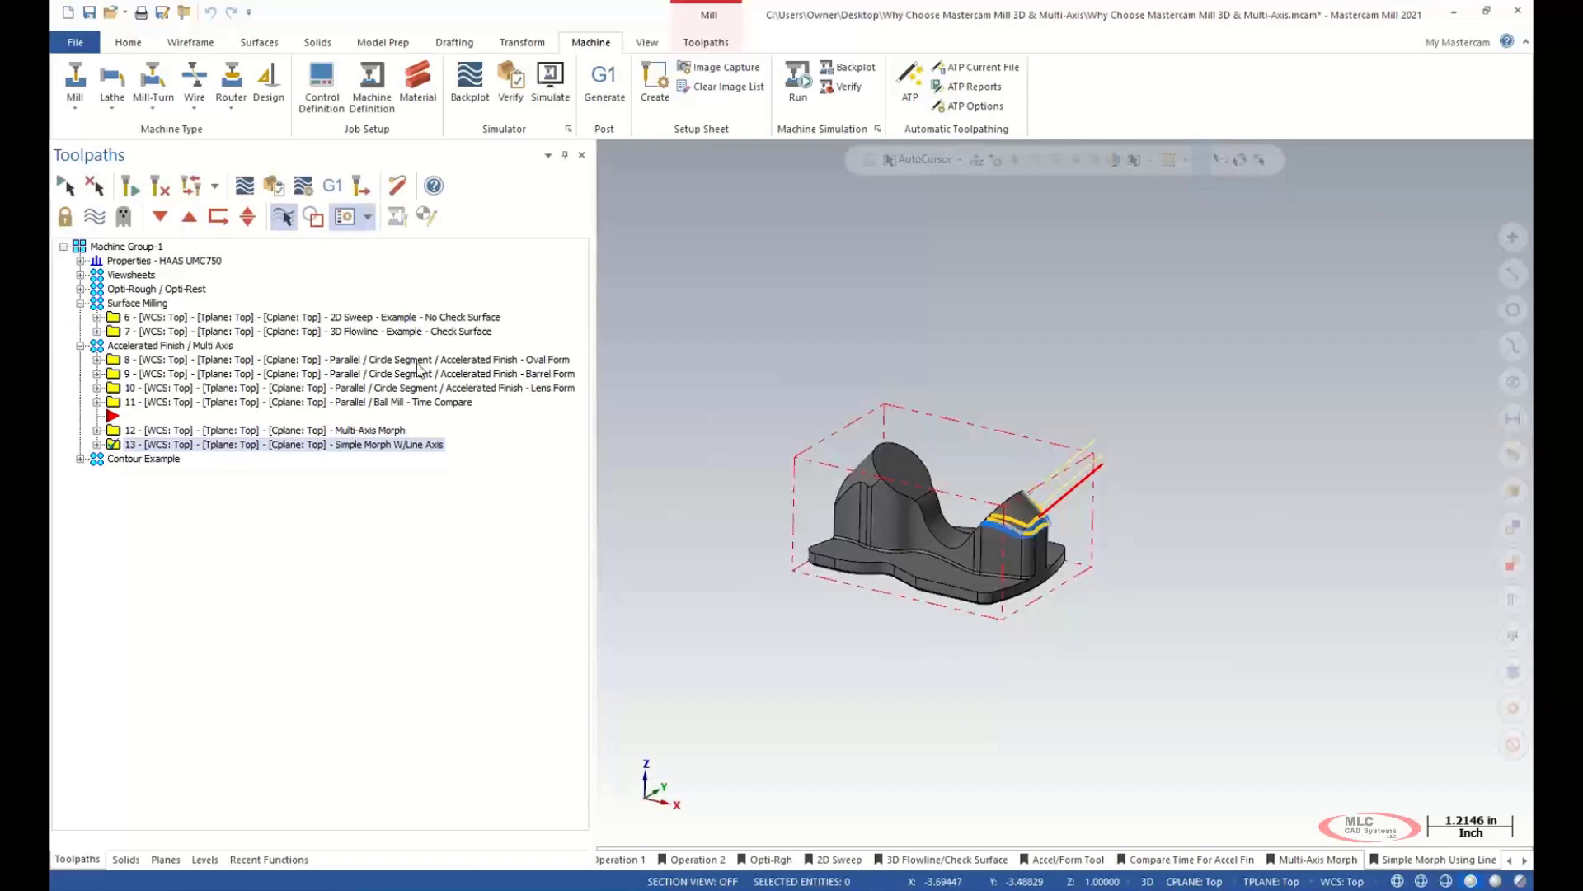
click(441, 318)
click(443, 330)
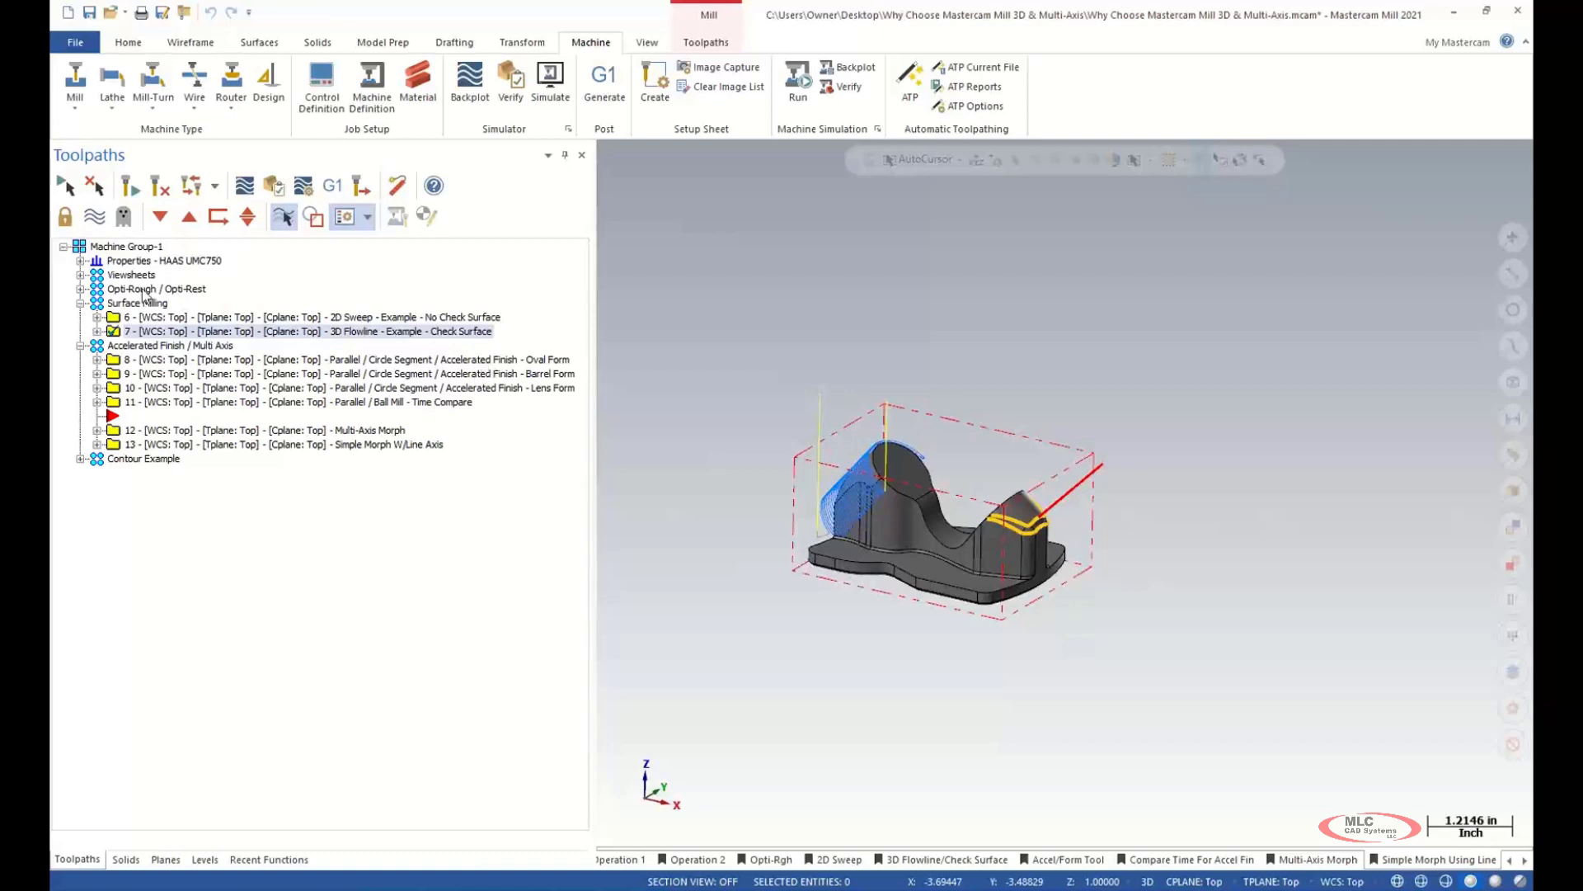
click(80, 289)
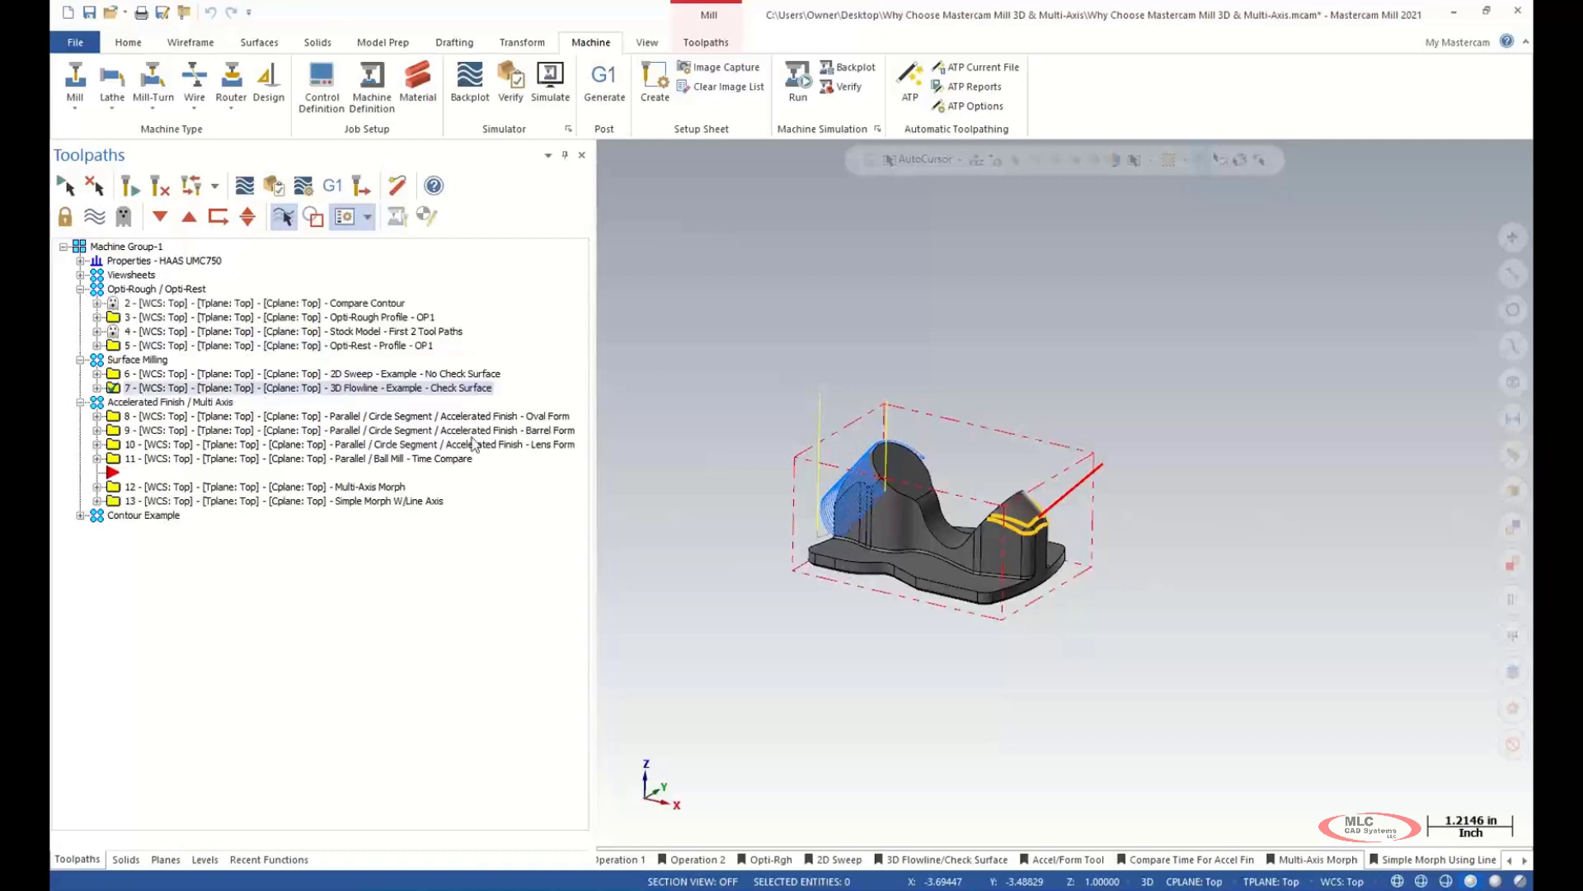
- Select operations 8 through 13 to review the Parallel and Morph toolpaths on the part
click(487, 415)
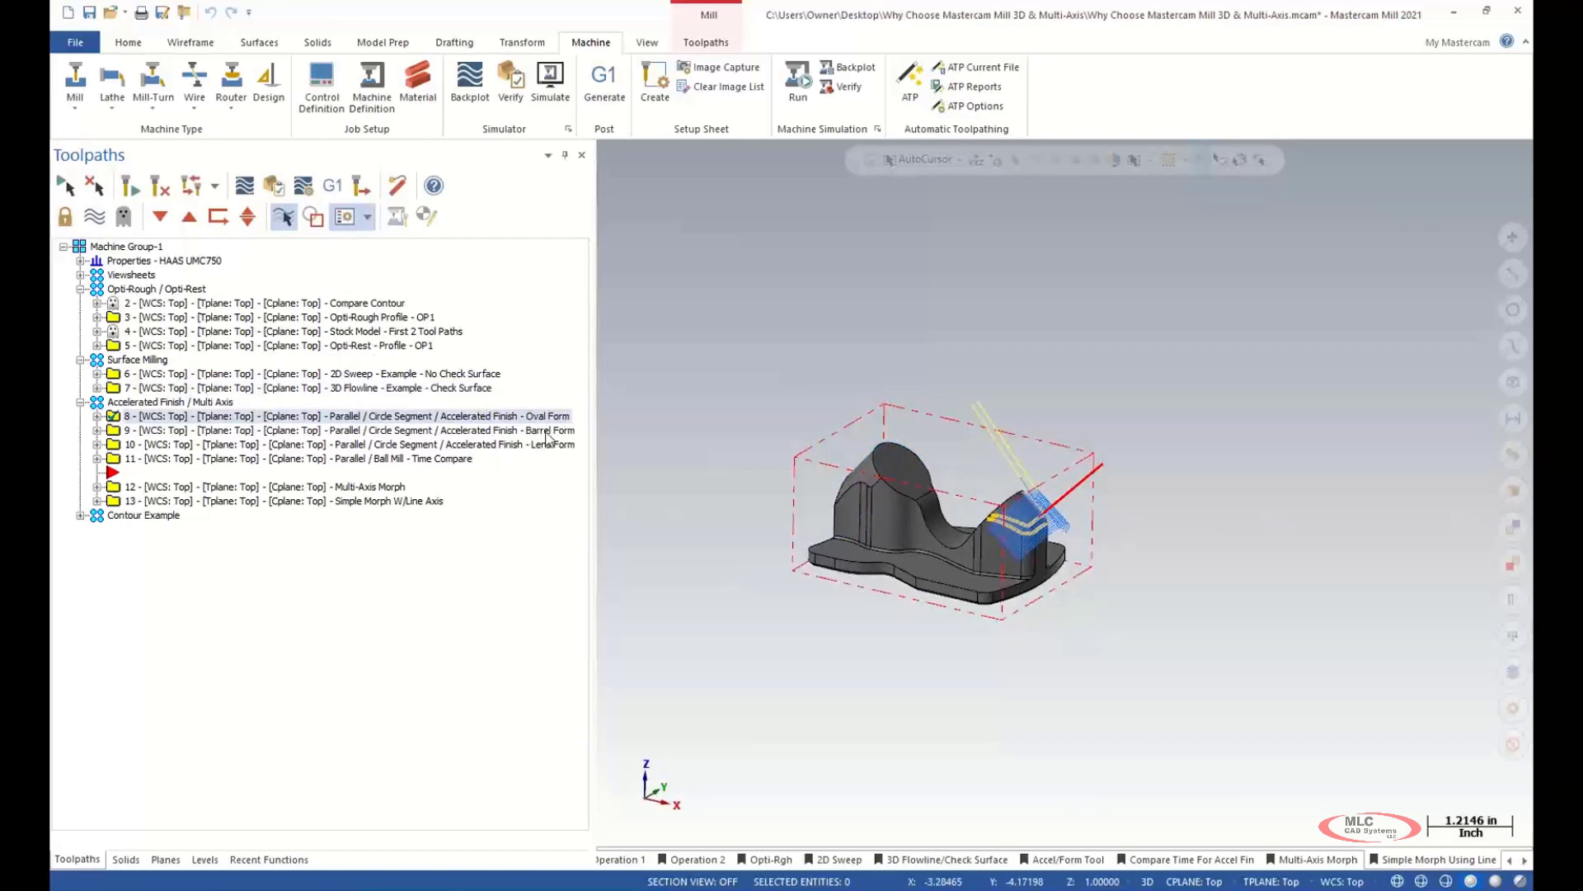
click(548, 433)
click(535, 445)
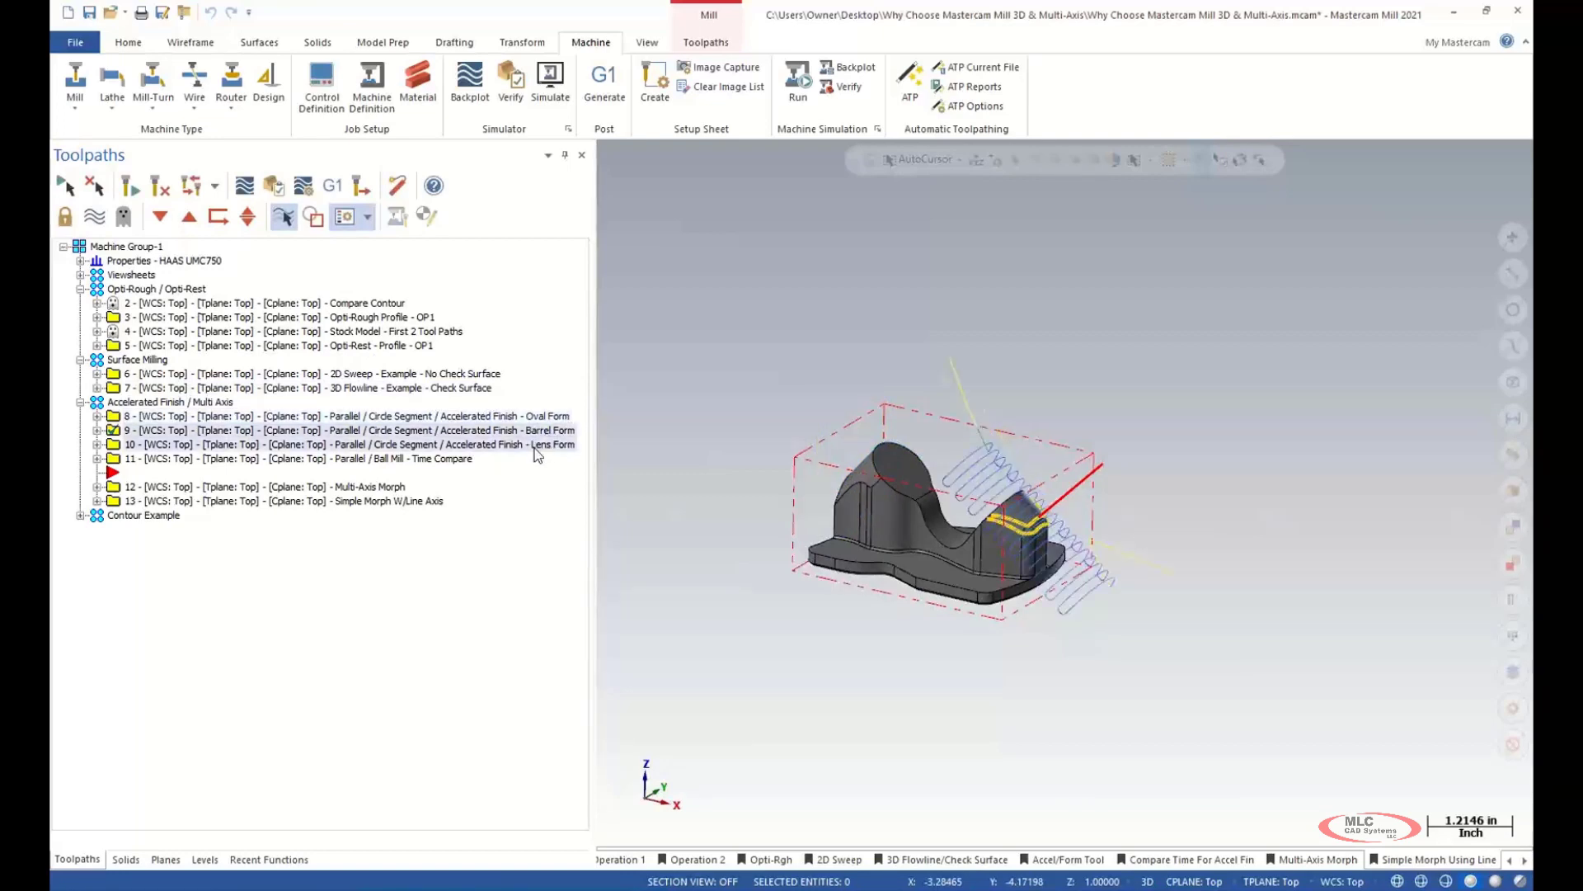
click(443, 460)
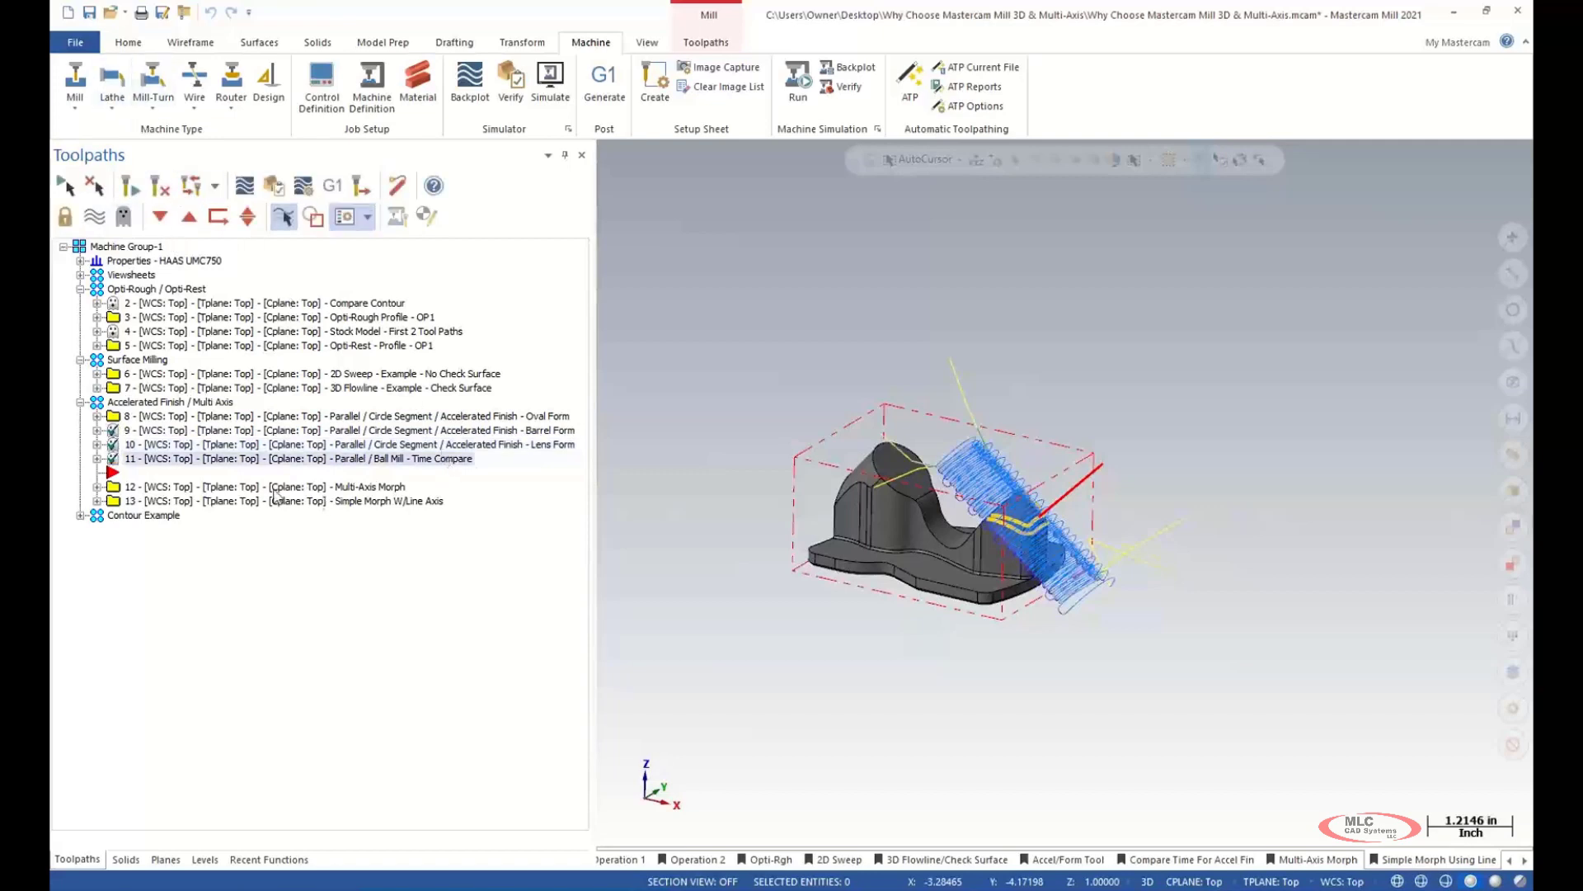
click(341, 488)
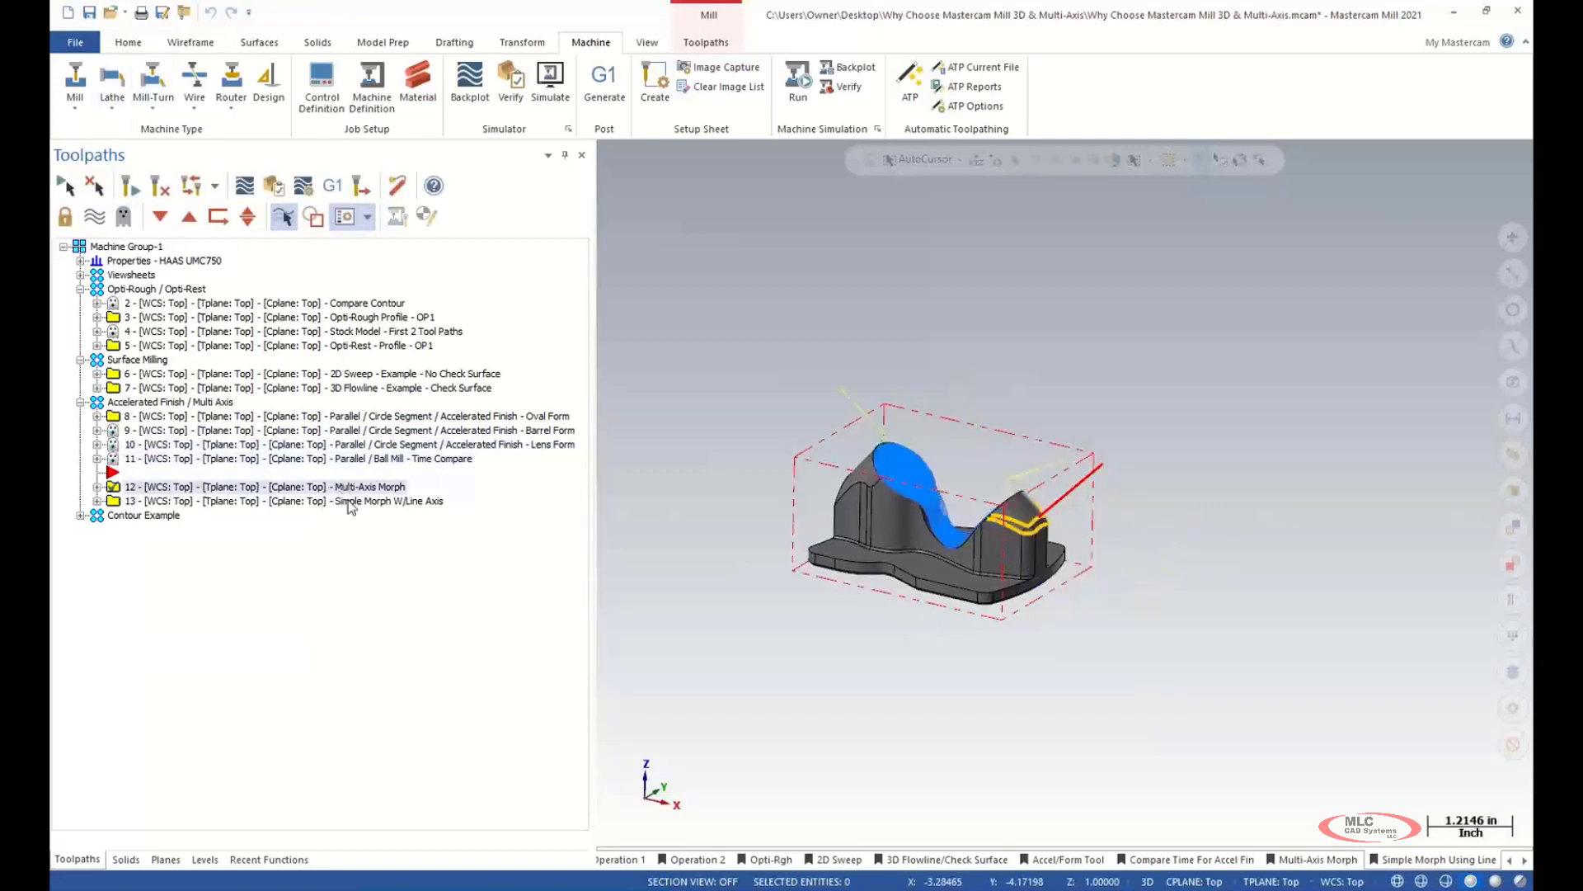
click(349, 501)
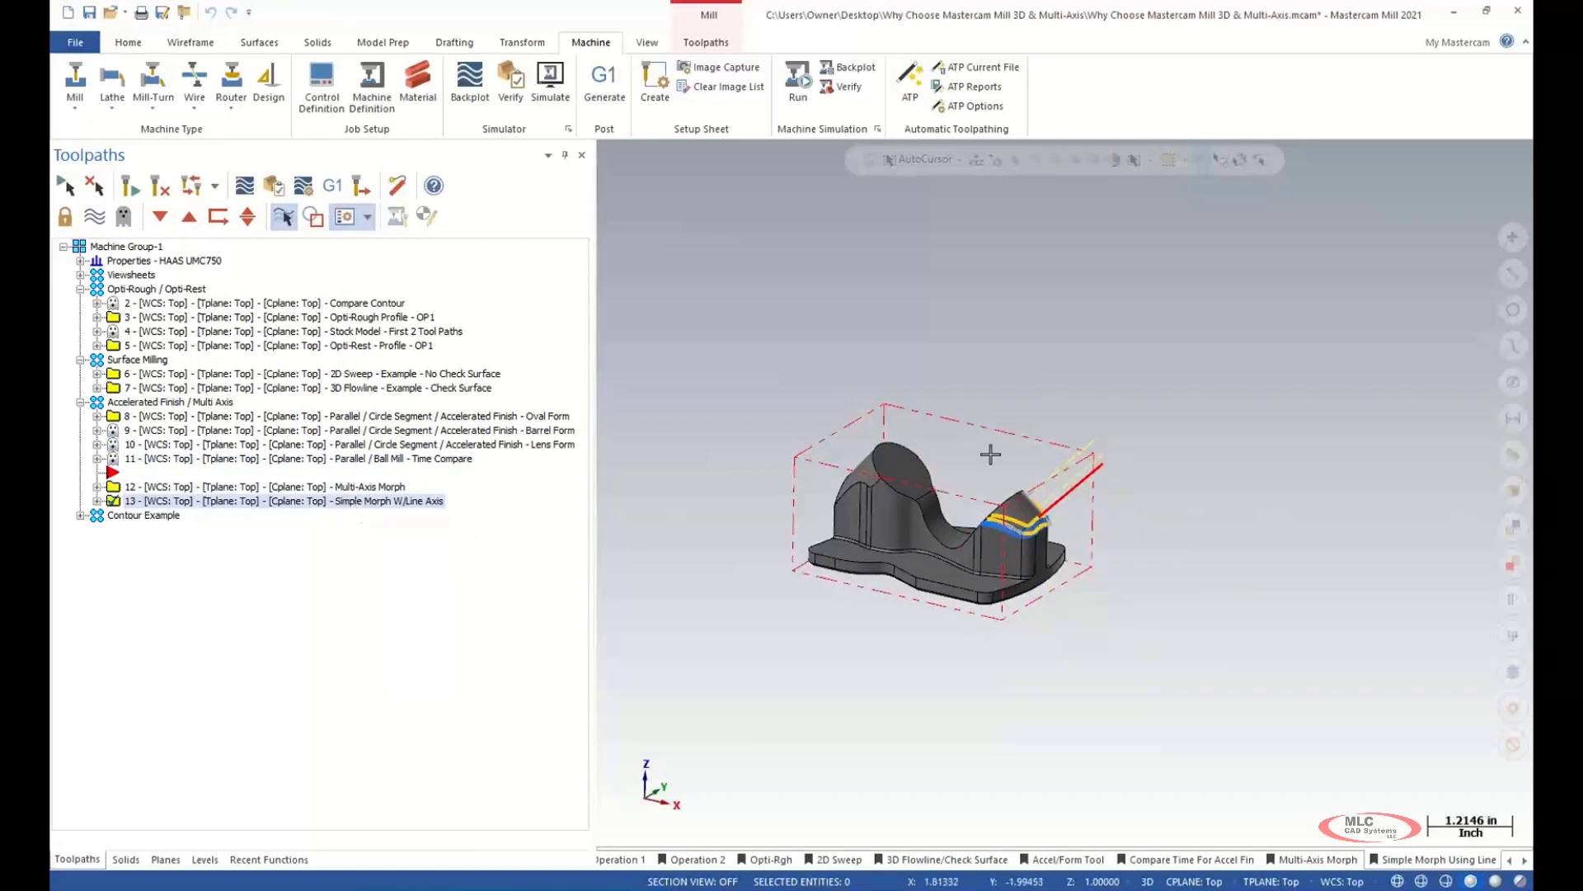
mouse_move(991, 454)
middle_down()
mouse_move(838, 417)
mouse_move(971, 417)
mouse_move(983, 437)
middle_up()
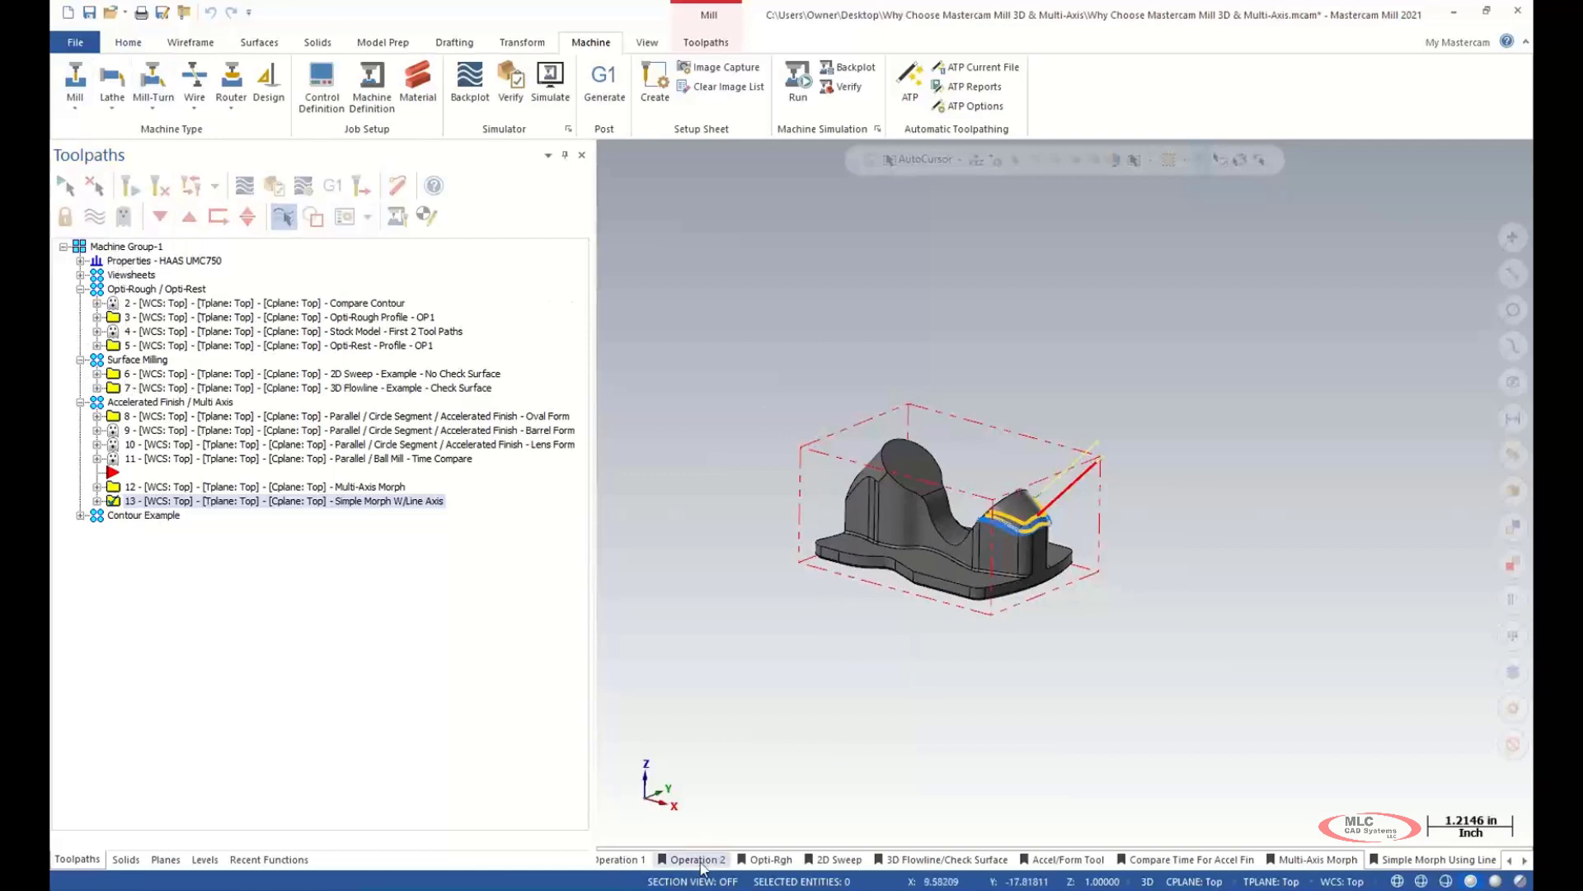
- Switch to the Operation 1 viewsheet with the vise and launch machine simulation for operation 13
click(604, 861)
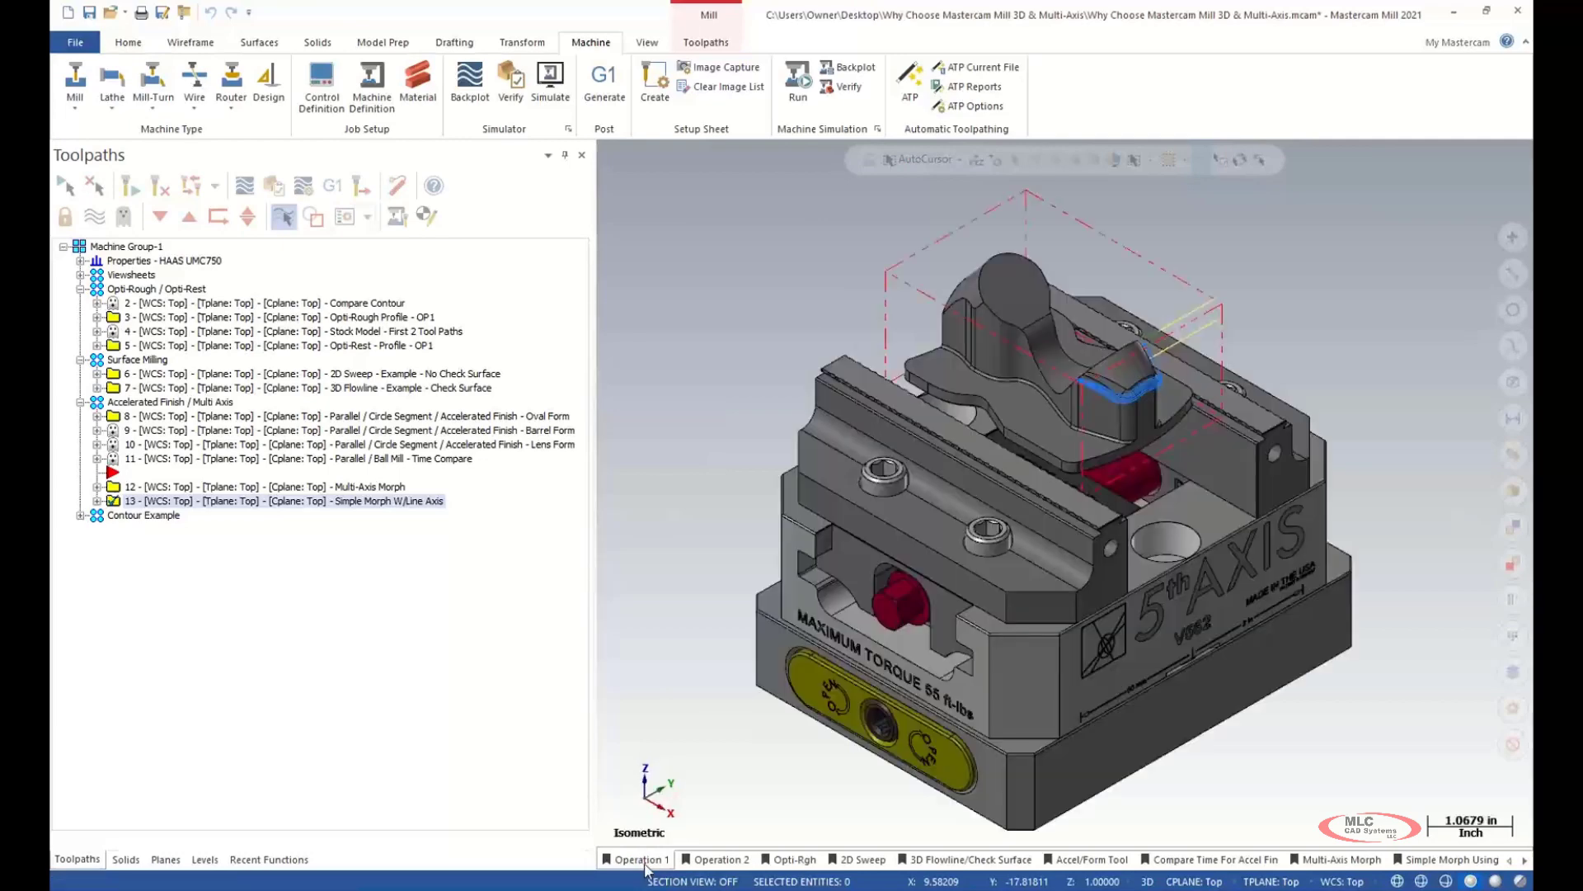
scroll(1163, 611, down, 3)
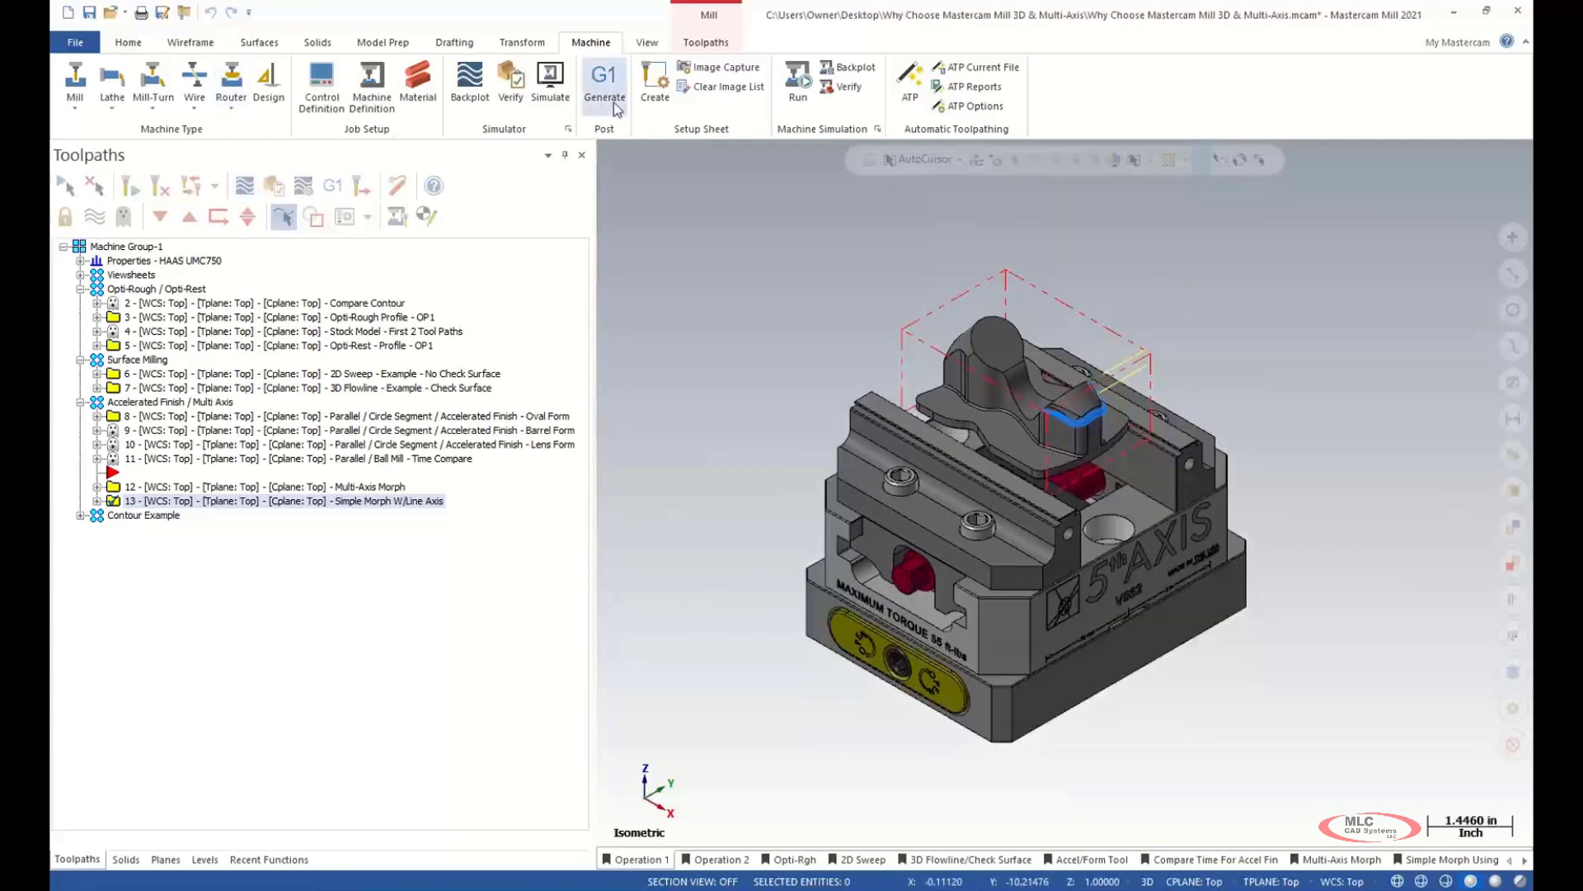
click(795, 96)
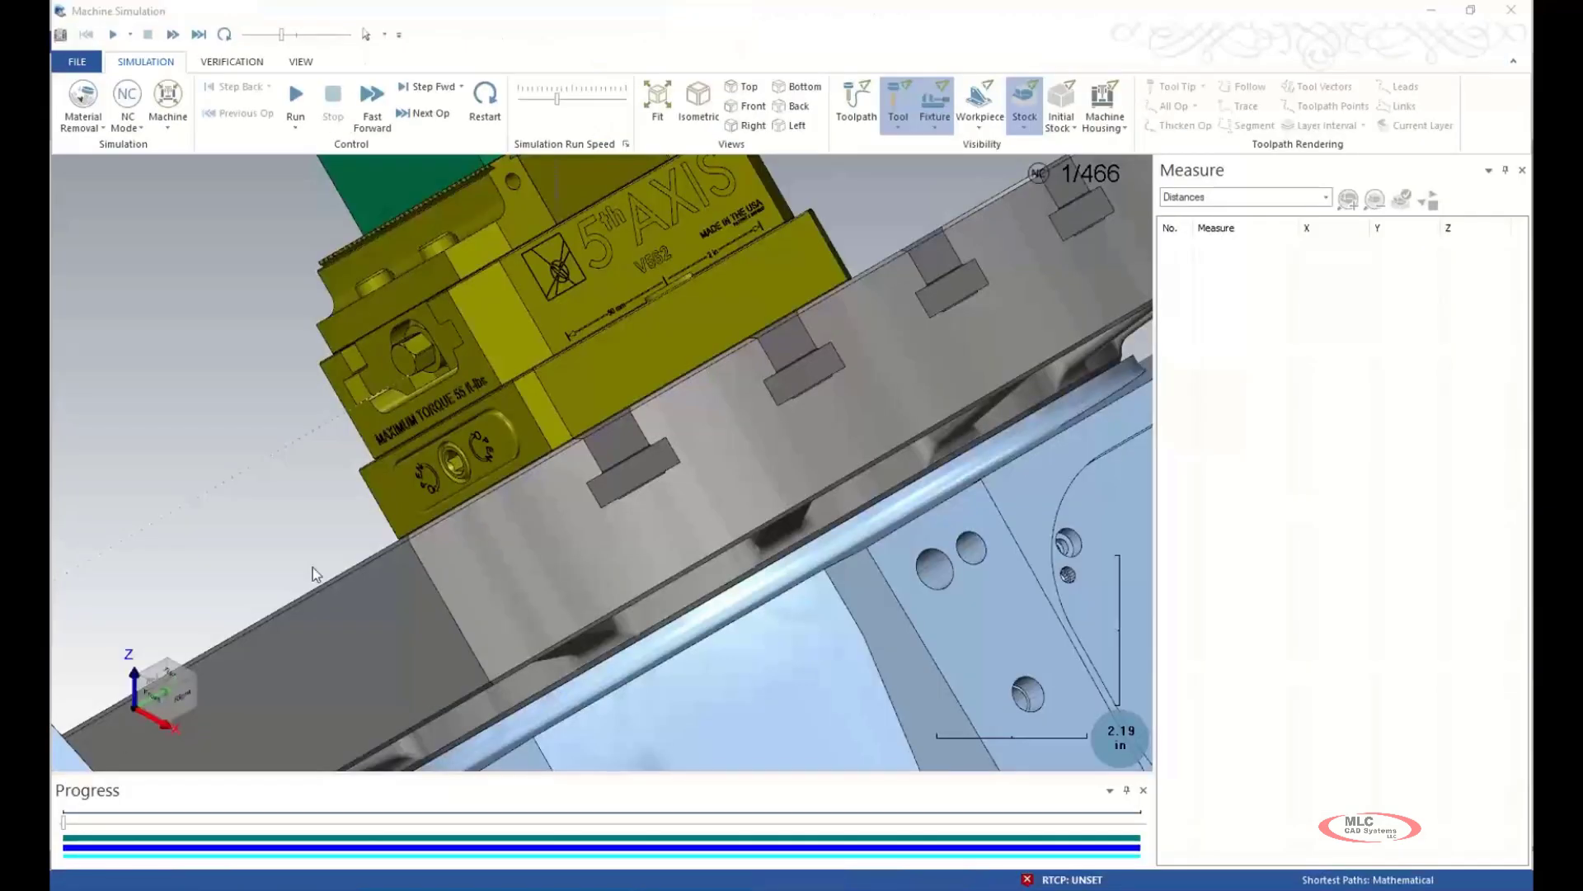
- Examine the spindle, tilted trunnion table, vise and stock from several angles in the machine simulation
scroll(205, 388, down, 6)
scroll(701, 453, down, 3)
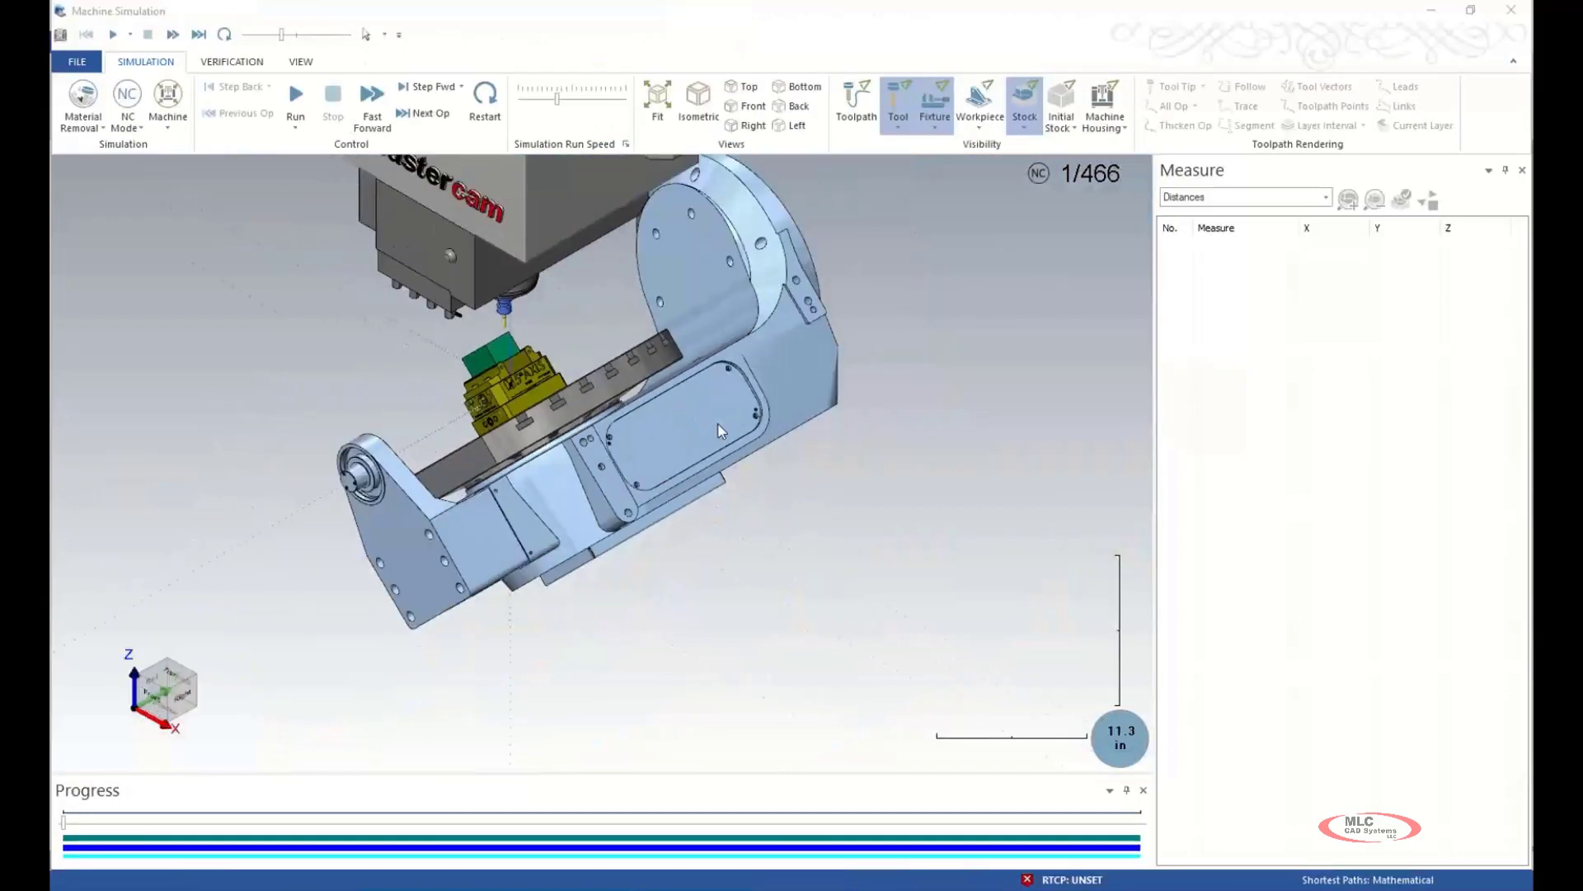
middle_drag(701, 453, 590, 461)
scroll(755, 479, down, 4)
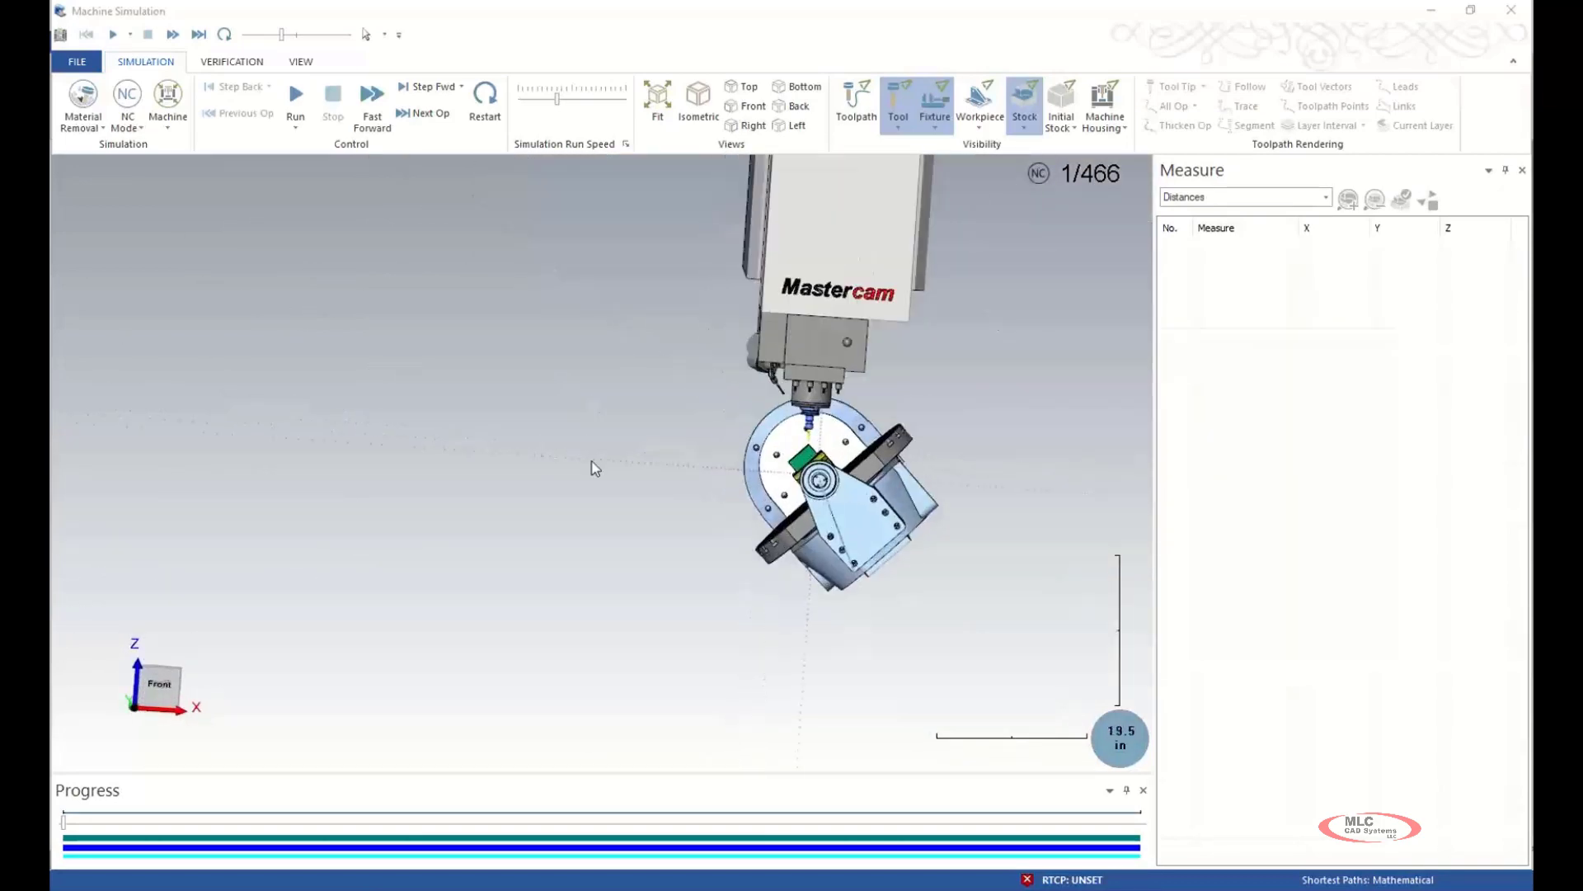
scroll(590, 462, up, 2)
scroll(681, 599, down, 4)
scroll(975, 384, up, 3)
mouse_move(780, 453)
middle_down()
mouse_move(808, 428)
mouse_move(775, 468)
middle_up()
scroll(775, 469, down, 2)
scroll(622, 629, up, 3)
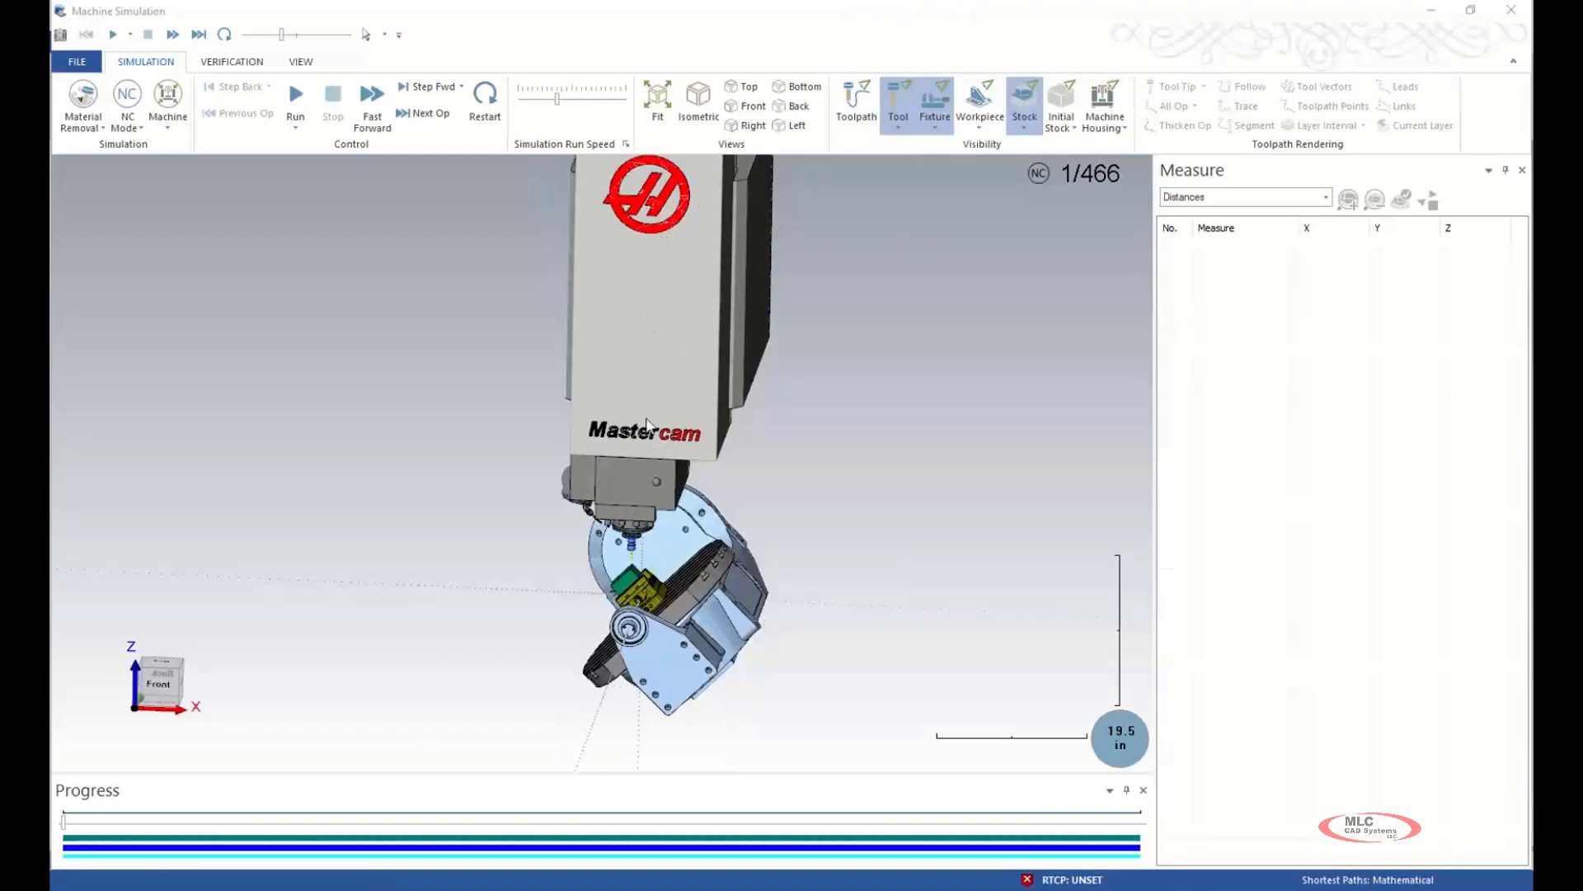
- Show the machine housing to inspect the full machine, hide it again, and close the machine simulation
click(1103, 110)
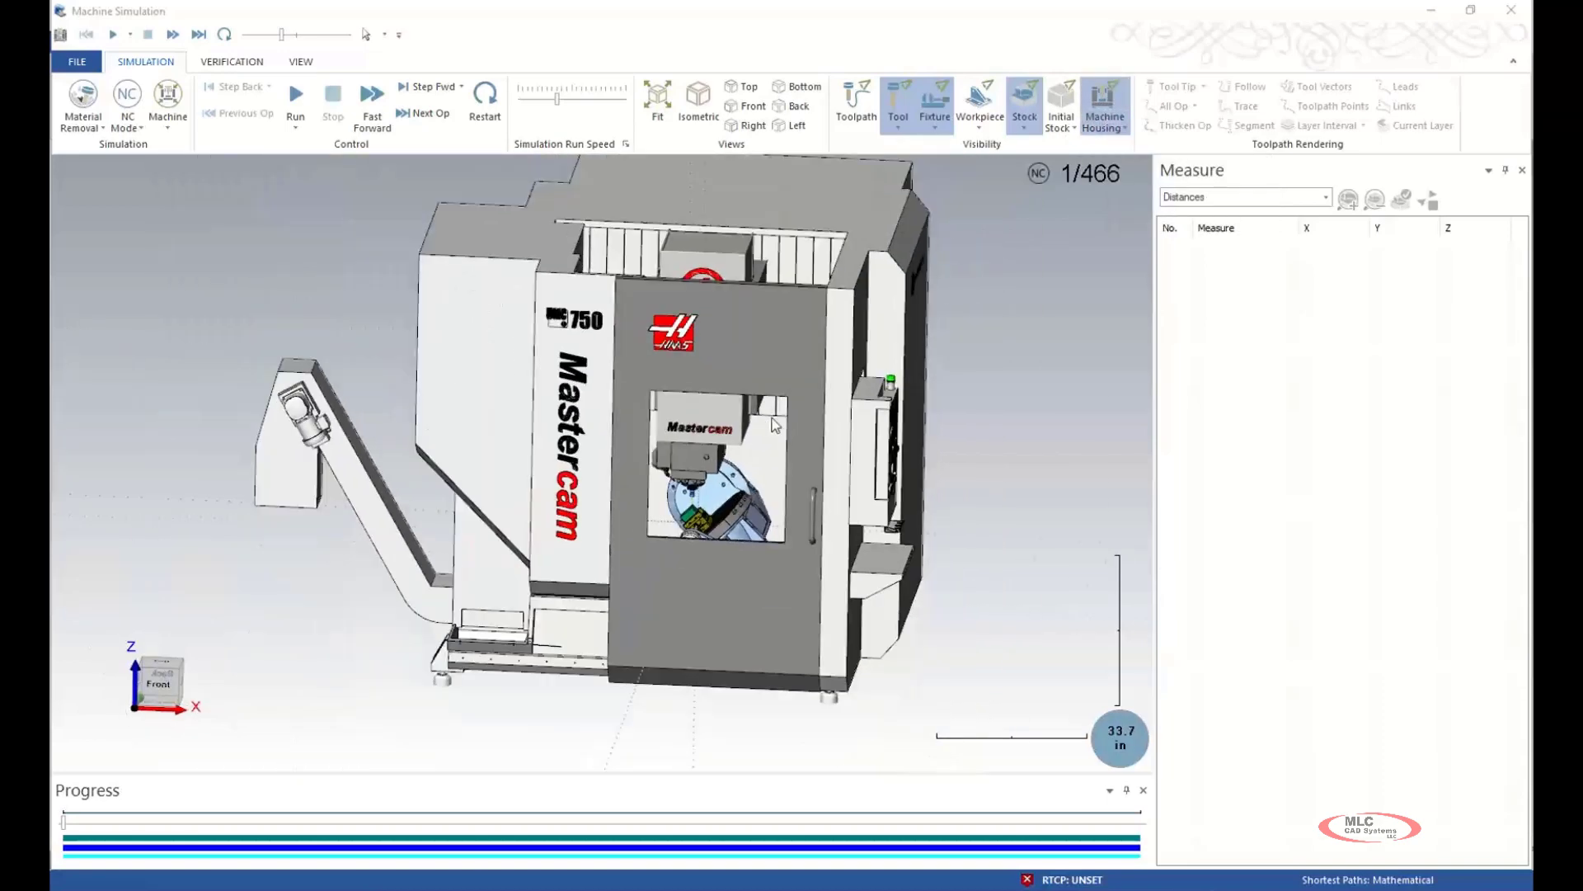
drag(775, 425, 665, 528)
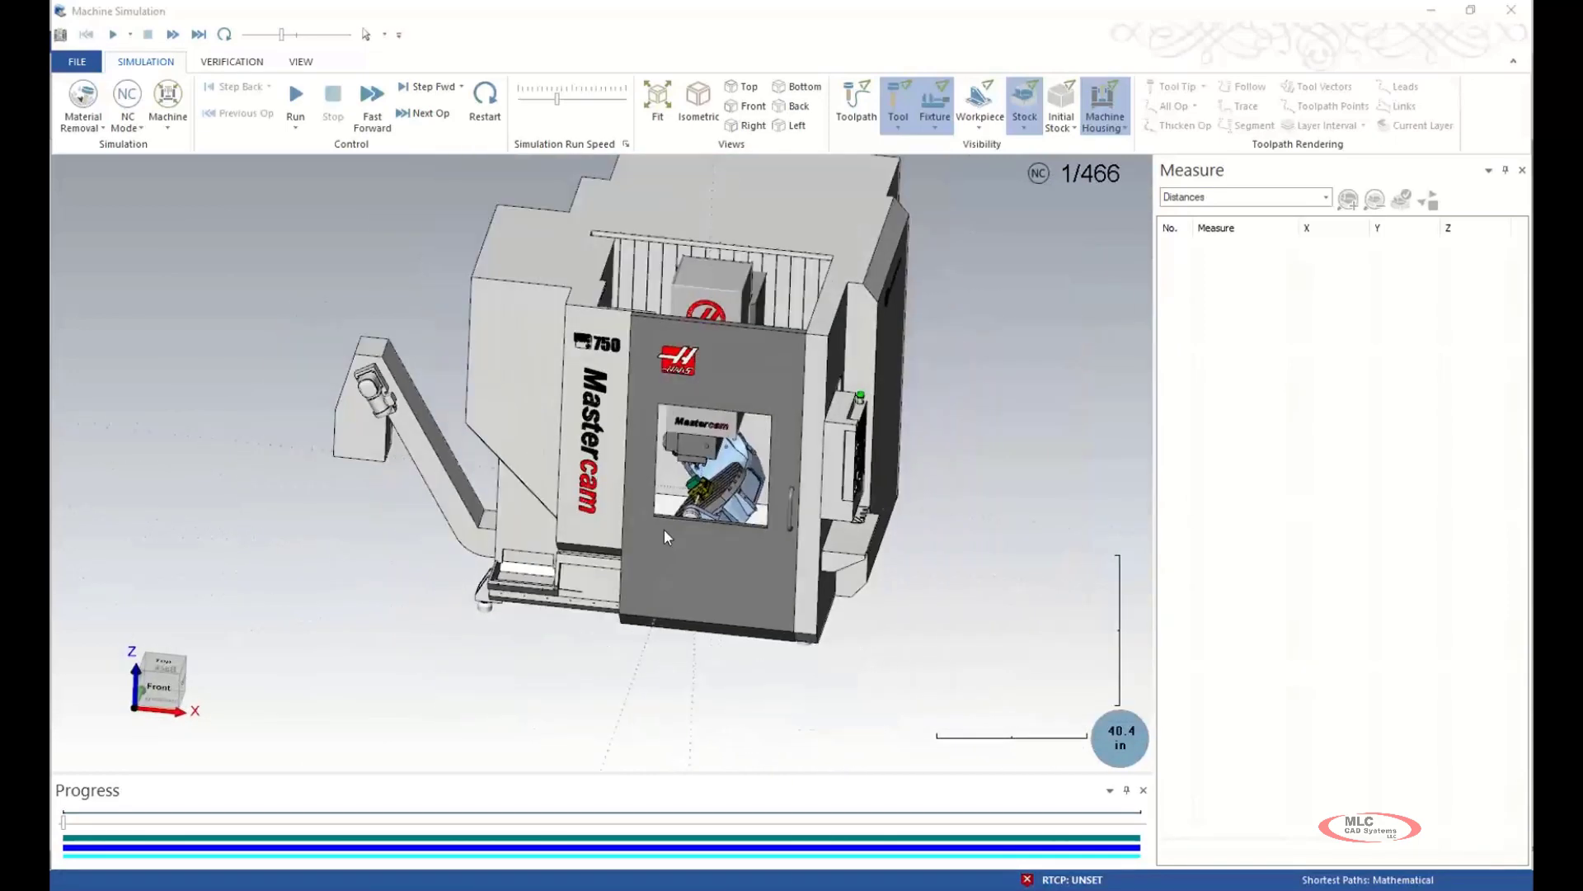
click(1109, 103)
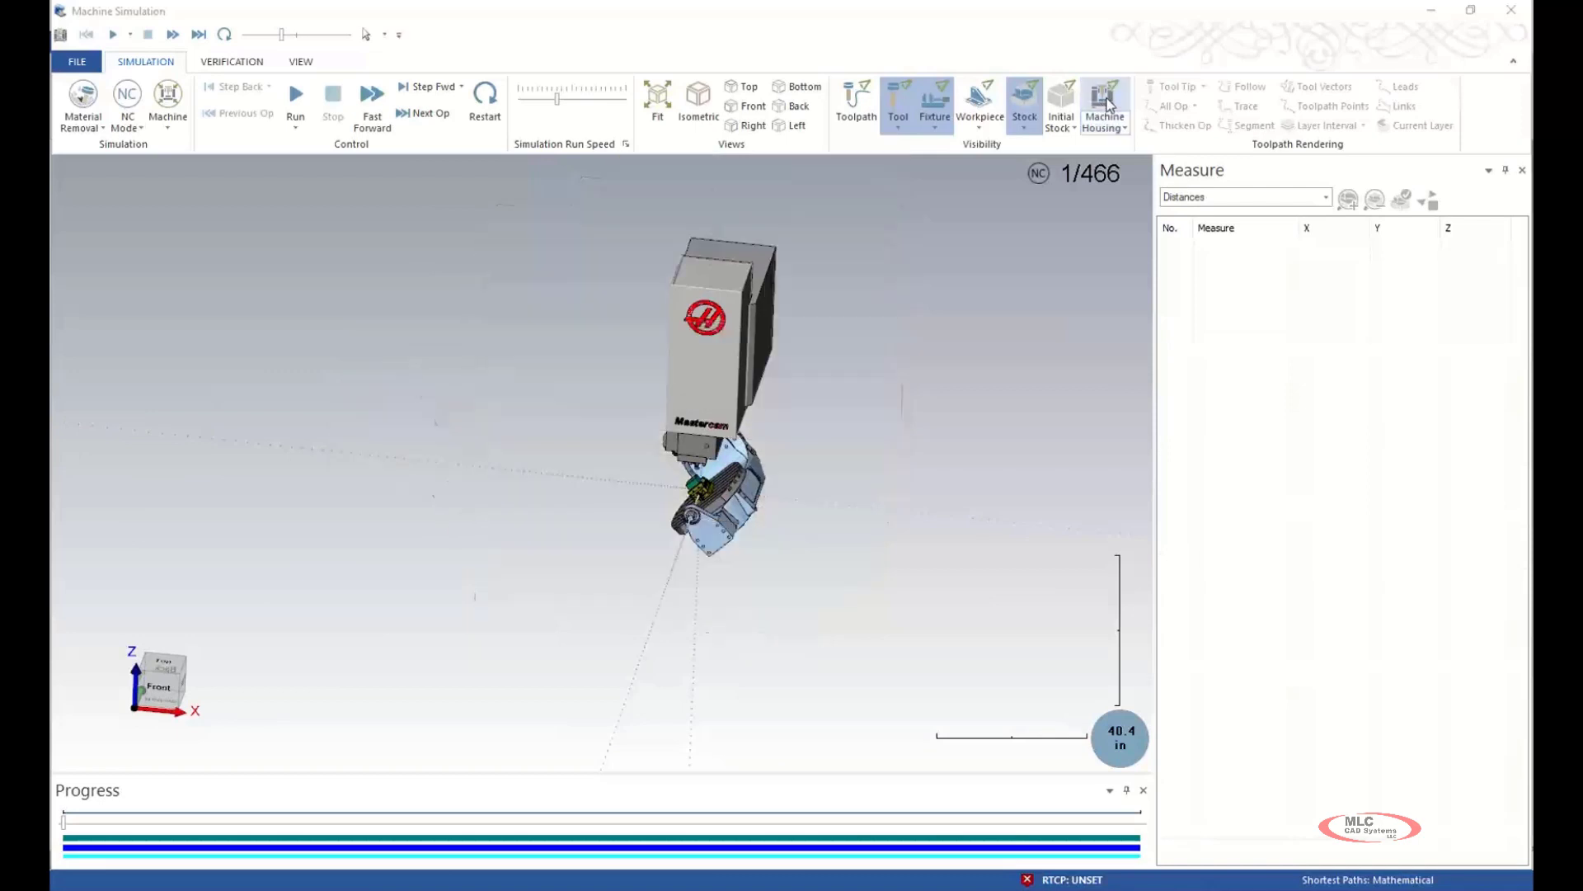
scroll(707, 356, up, 3)
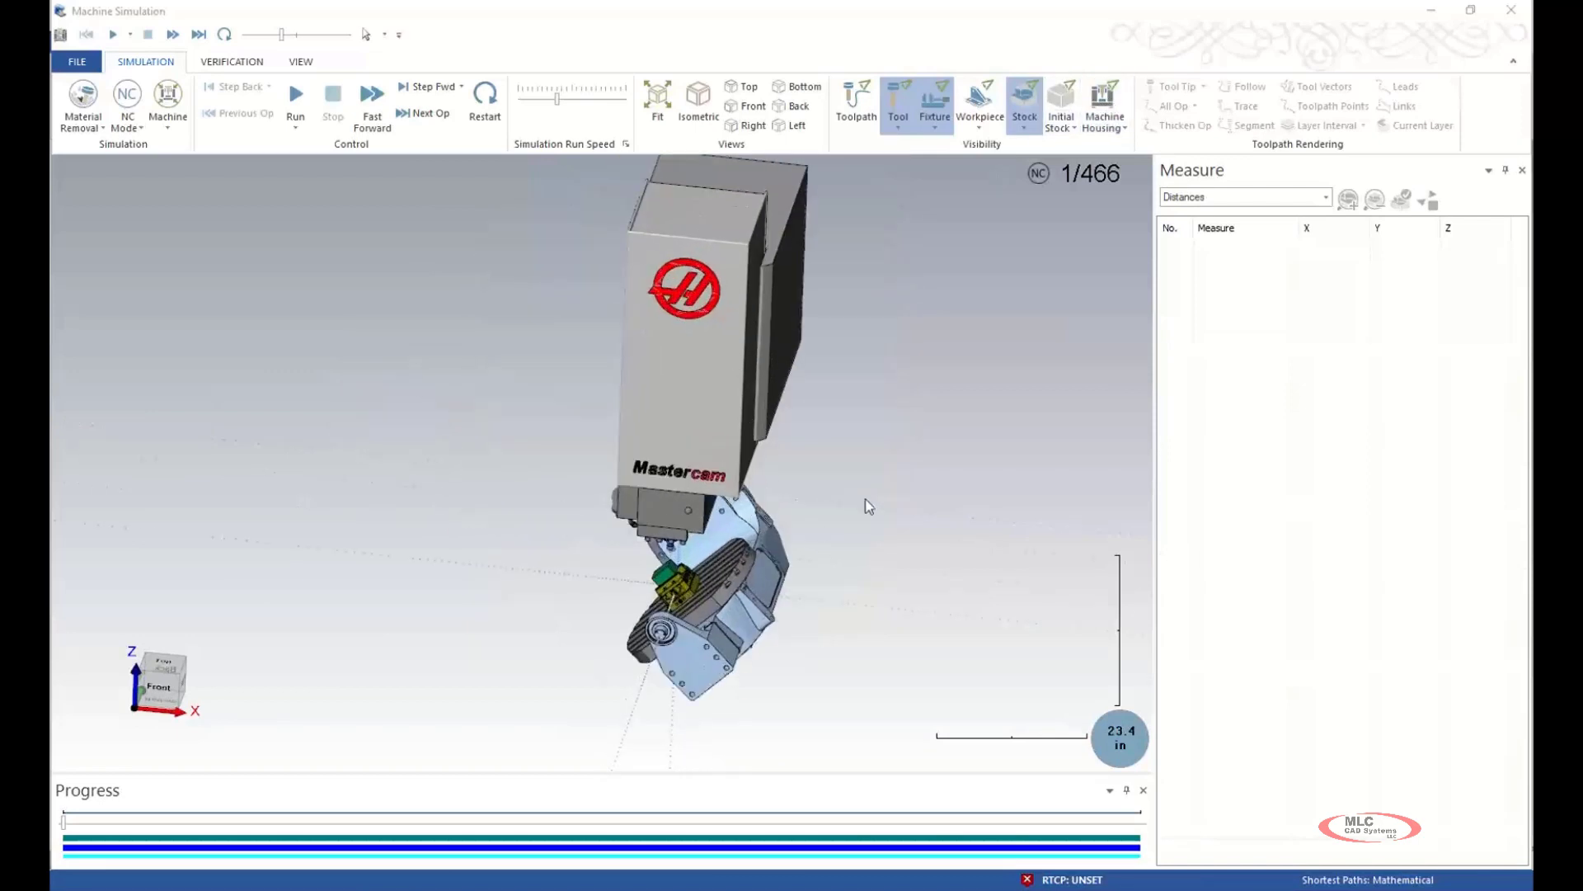
drag(869, 507, 758, 521)
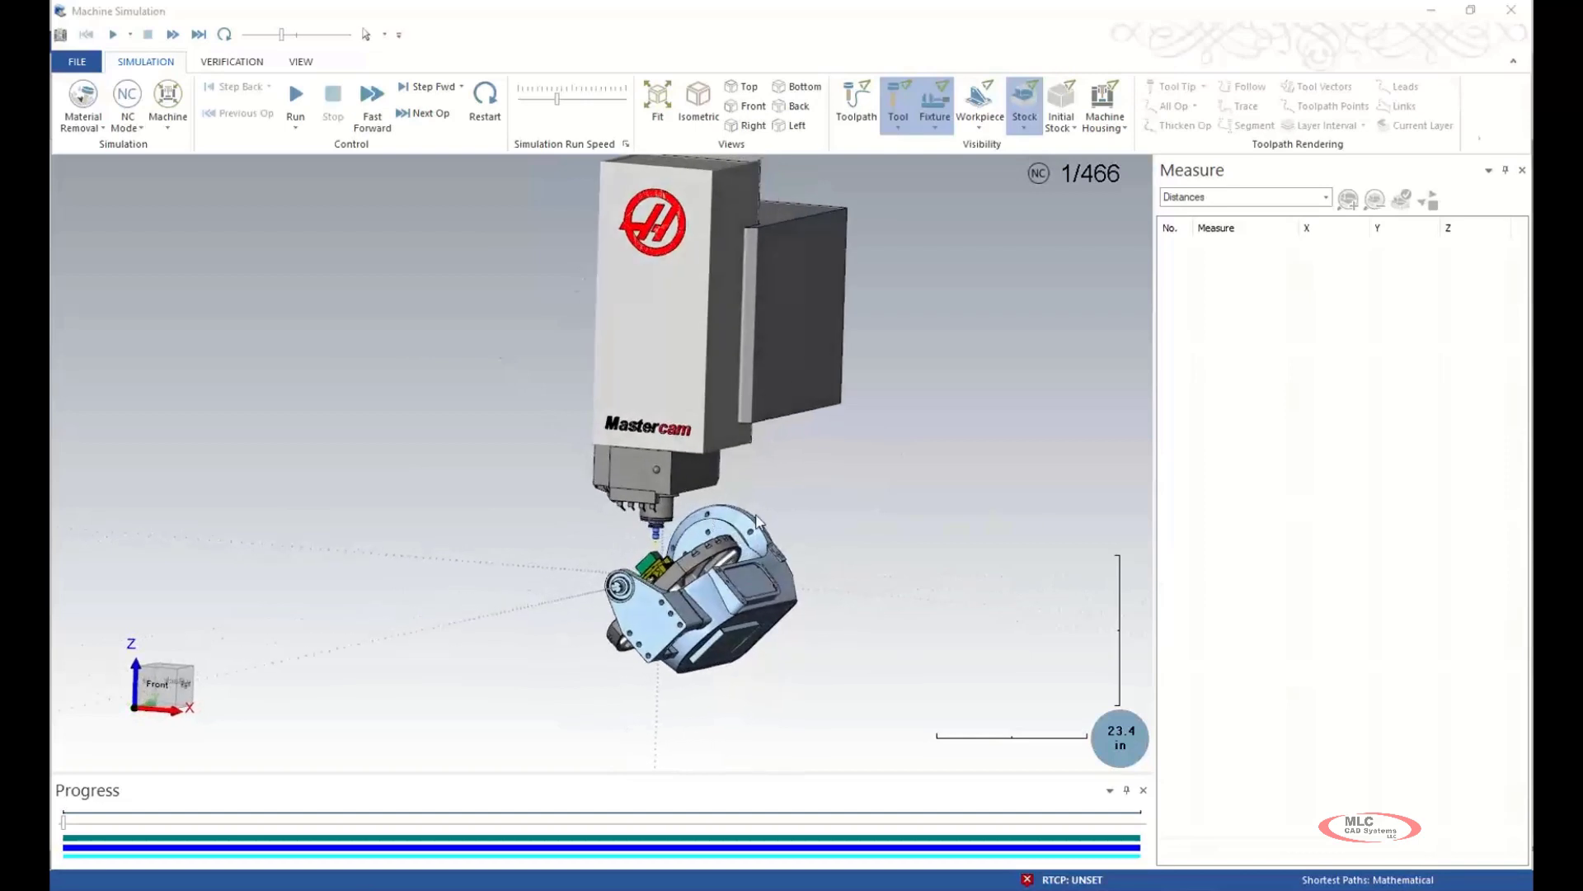
click(1520, 11)
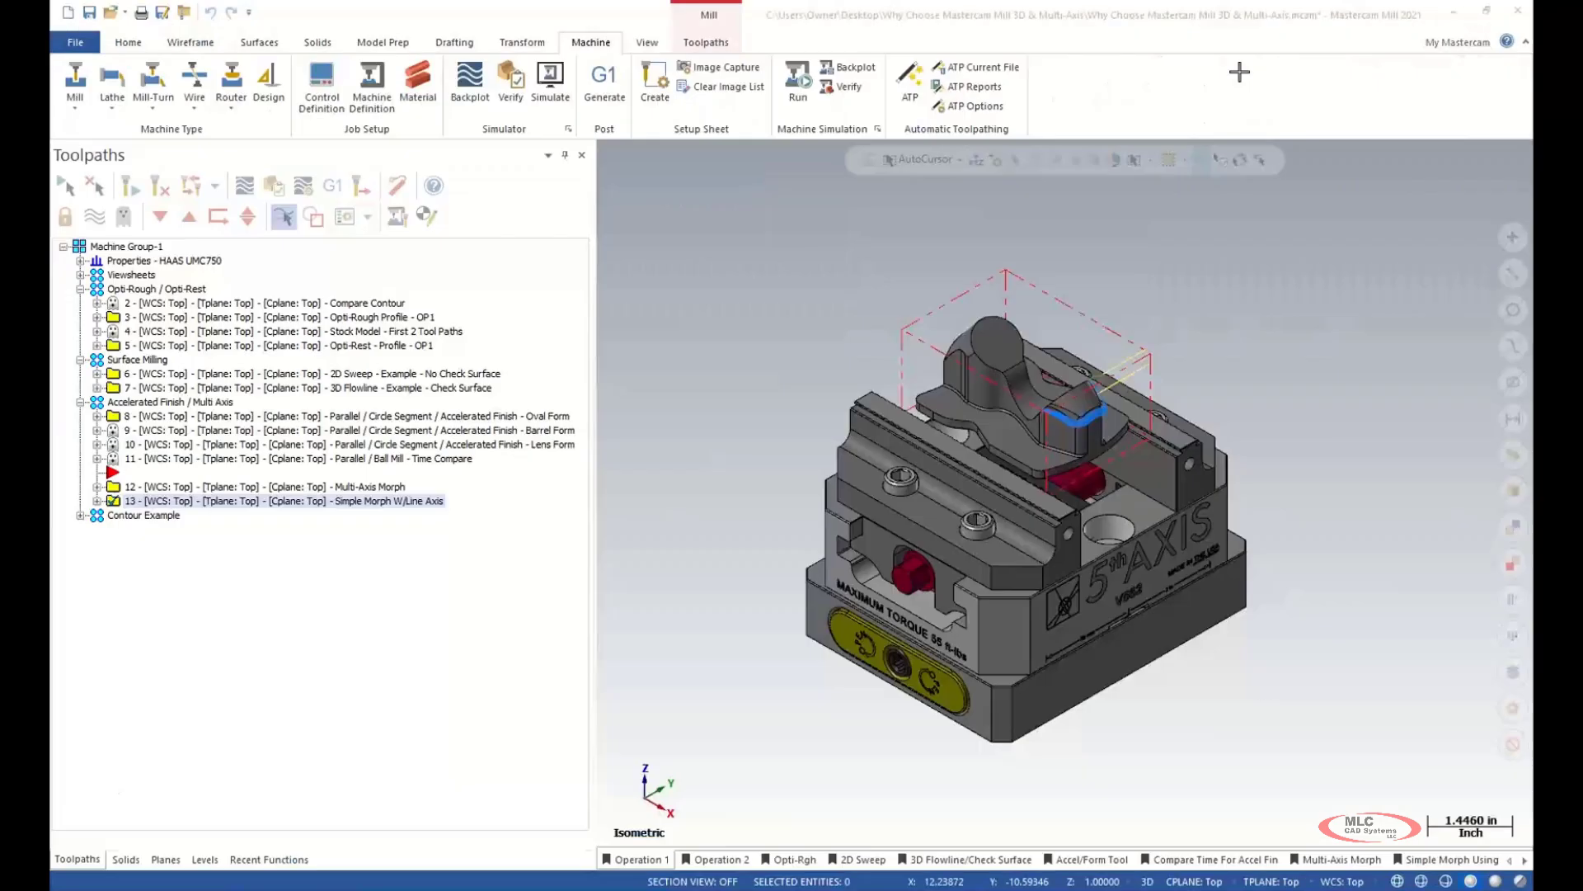
- Launch machine simulation for all operations in Machine Group-1 and examine the machine, fixture and stock setup
click(125, 250)
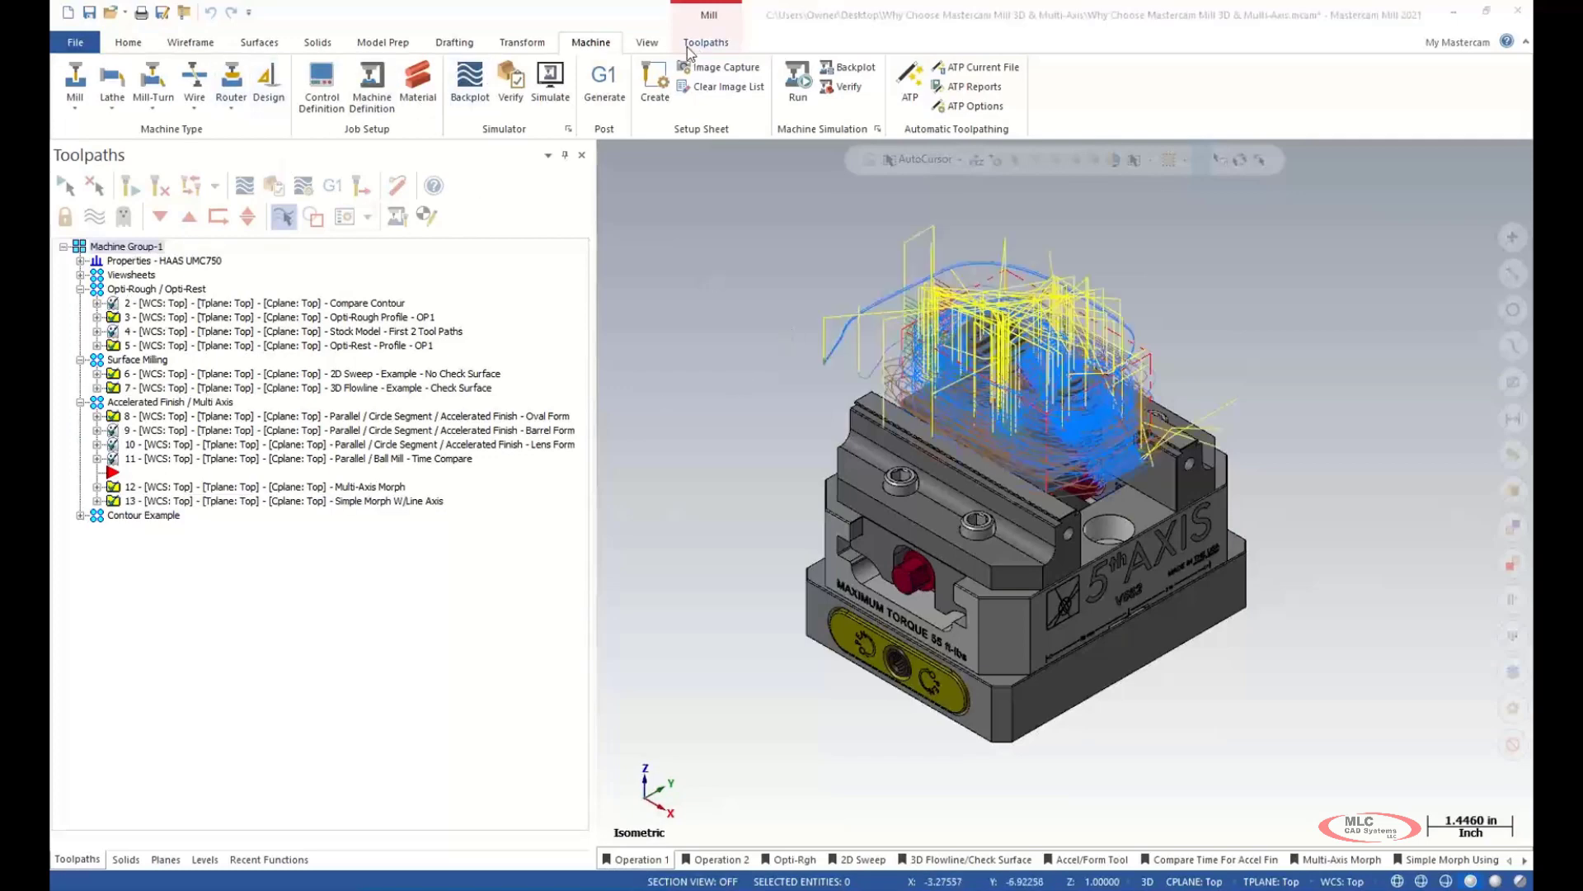
click(797, 82)
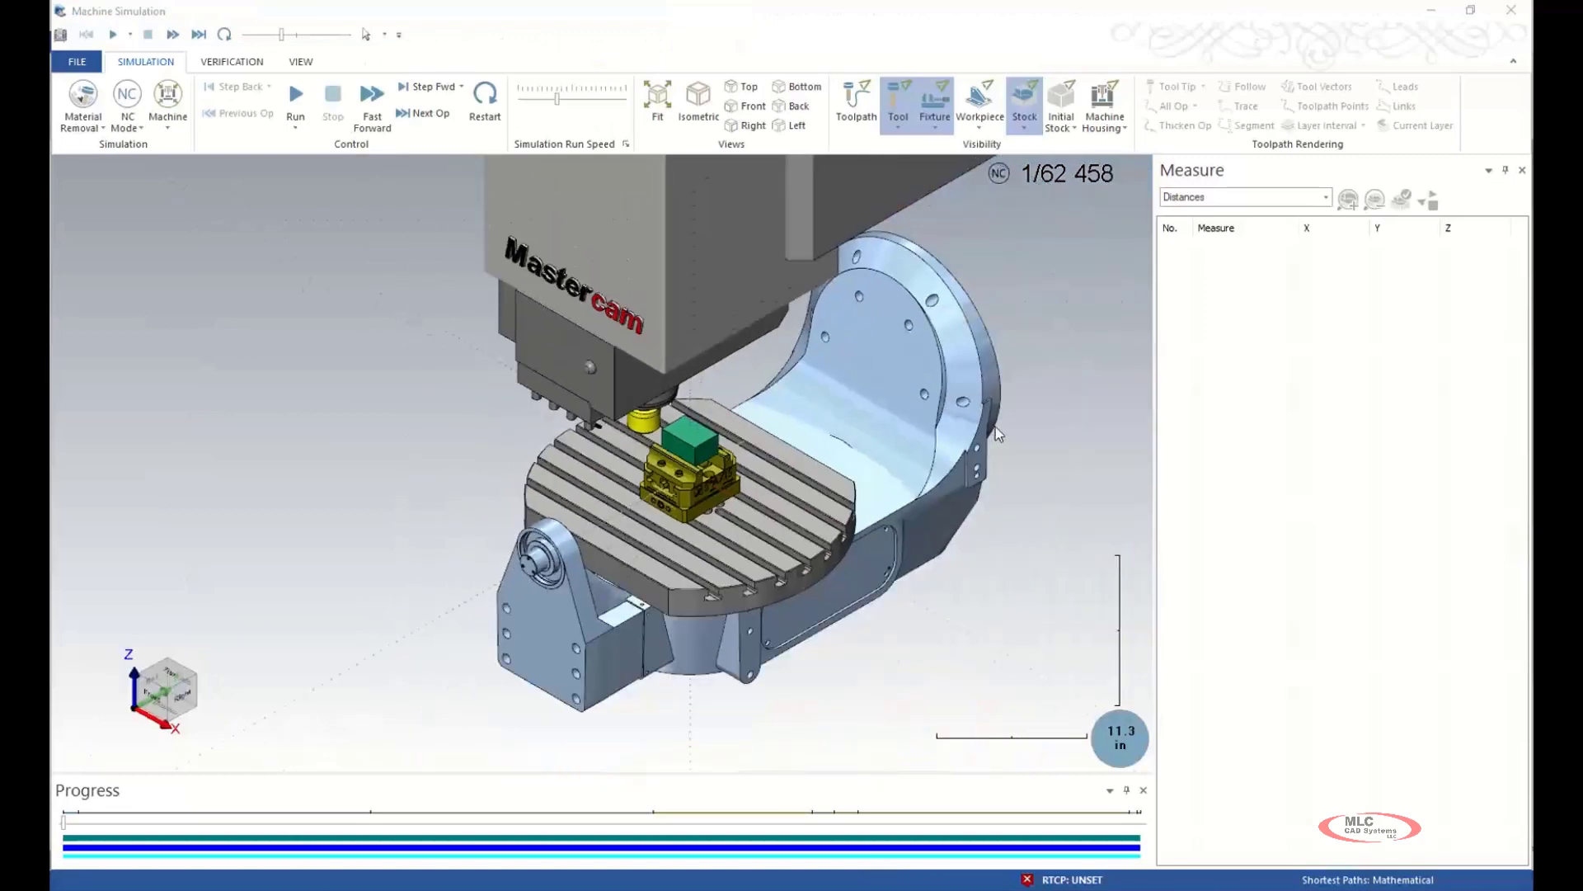
middle_drag(997, 427, 462, 378)
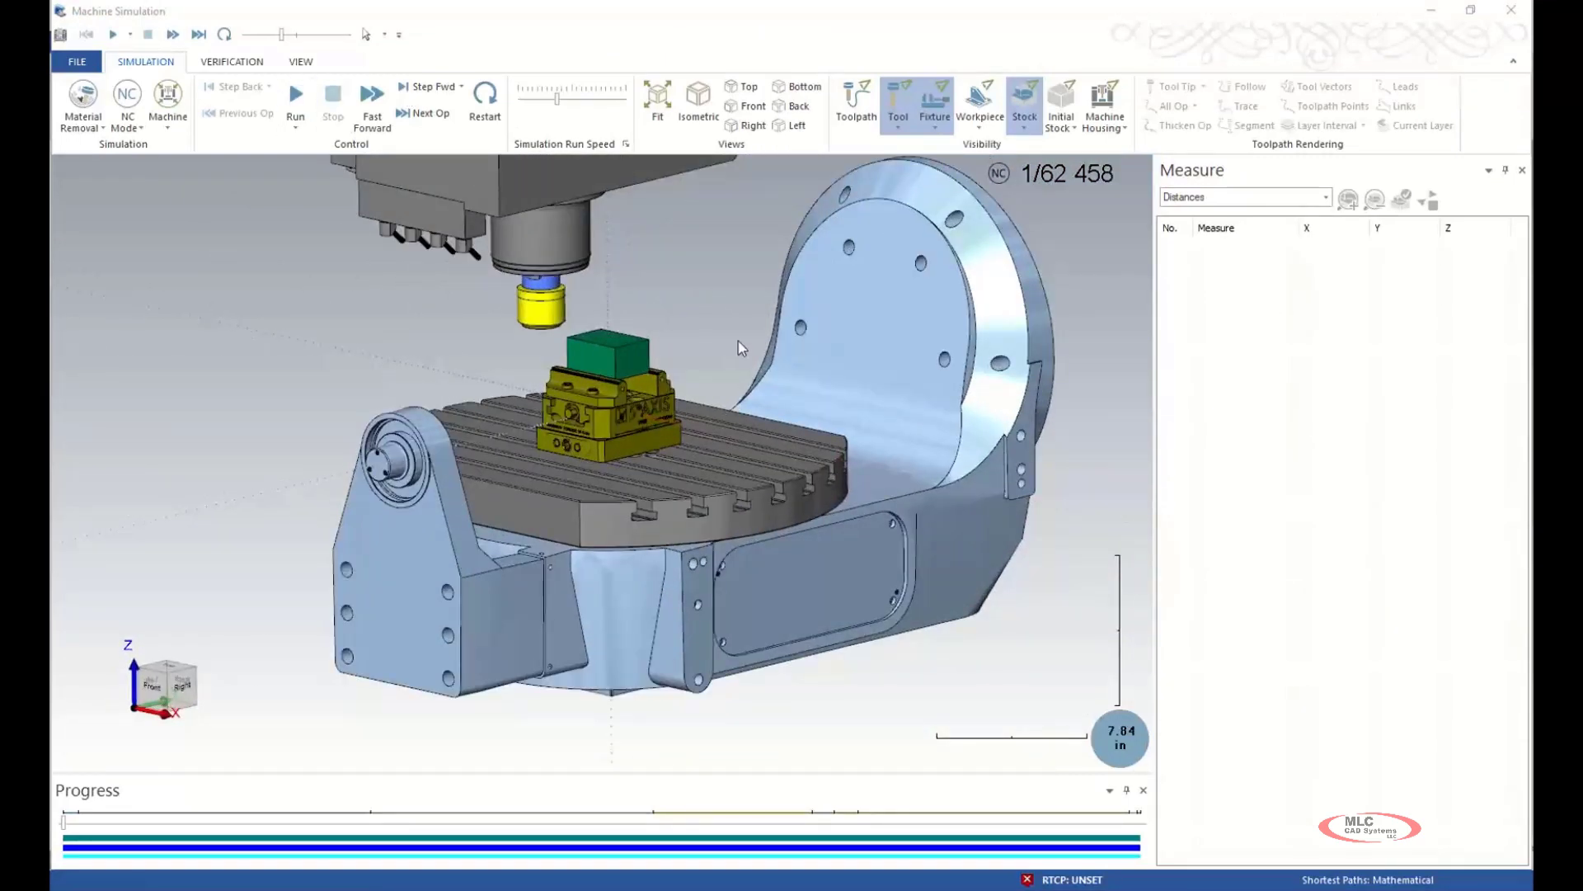
scroll(738, 341, up, 2)
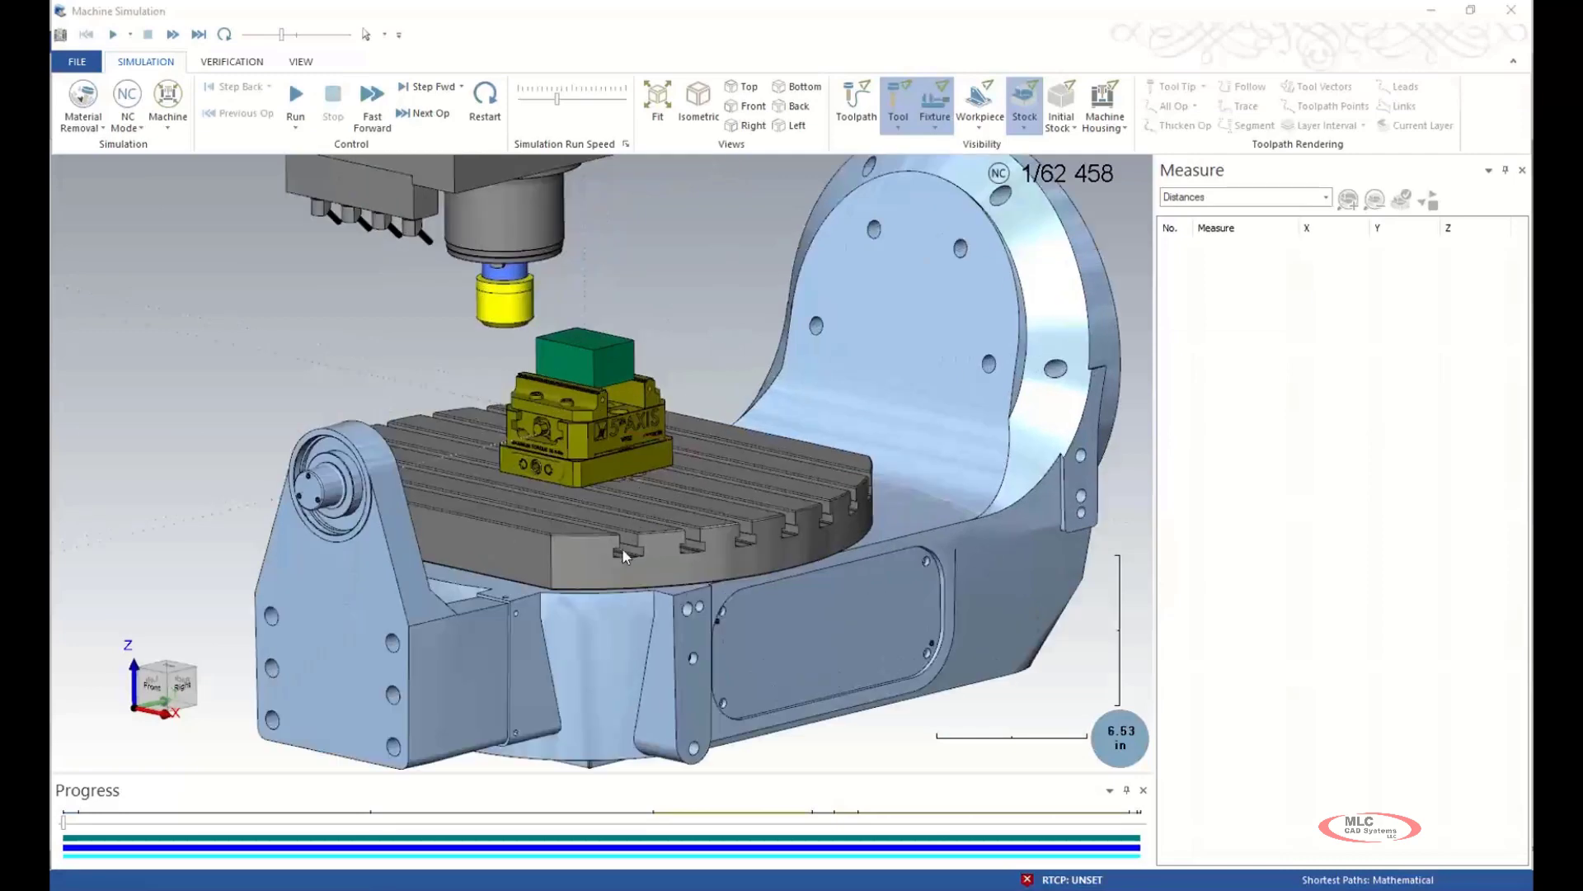
scroll(544, 639, down, 7)
scroll(545, 639, up, 1)
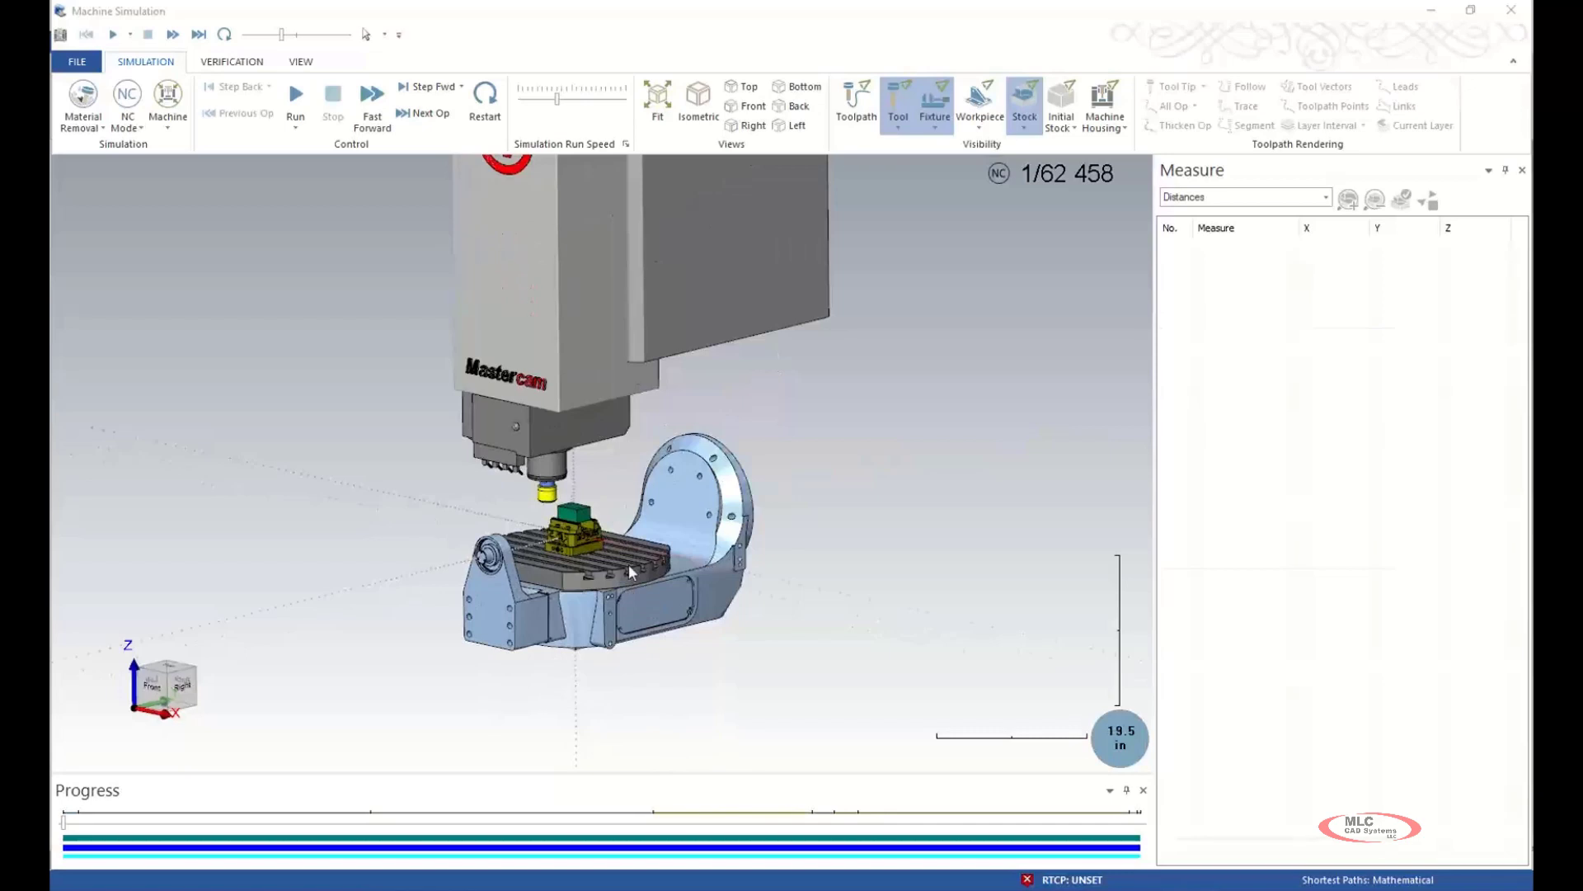
scroll(575, 574, up, 2)
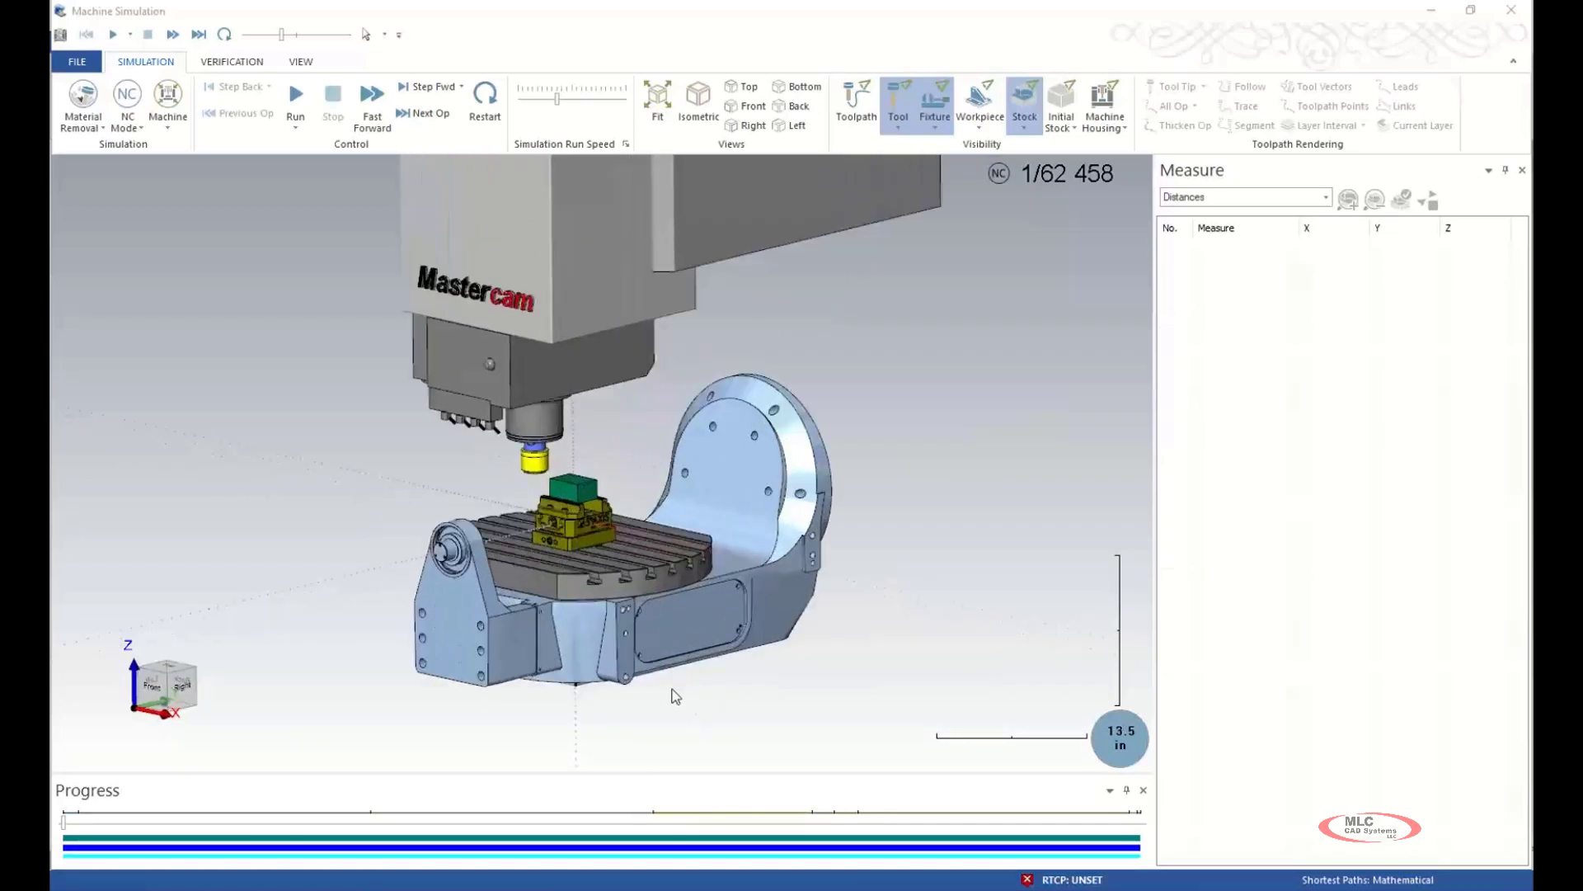
- Run the machine simulation of all operations and adjust its run speed while watching the first roughing passes close up on the stock
click(295, 95)
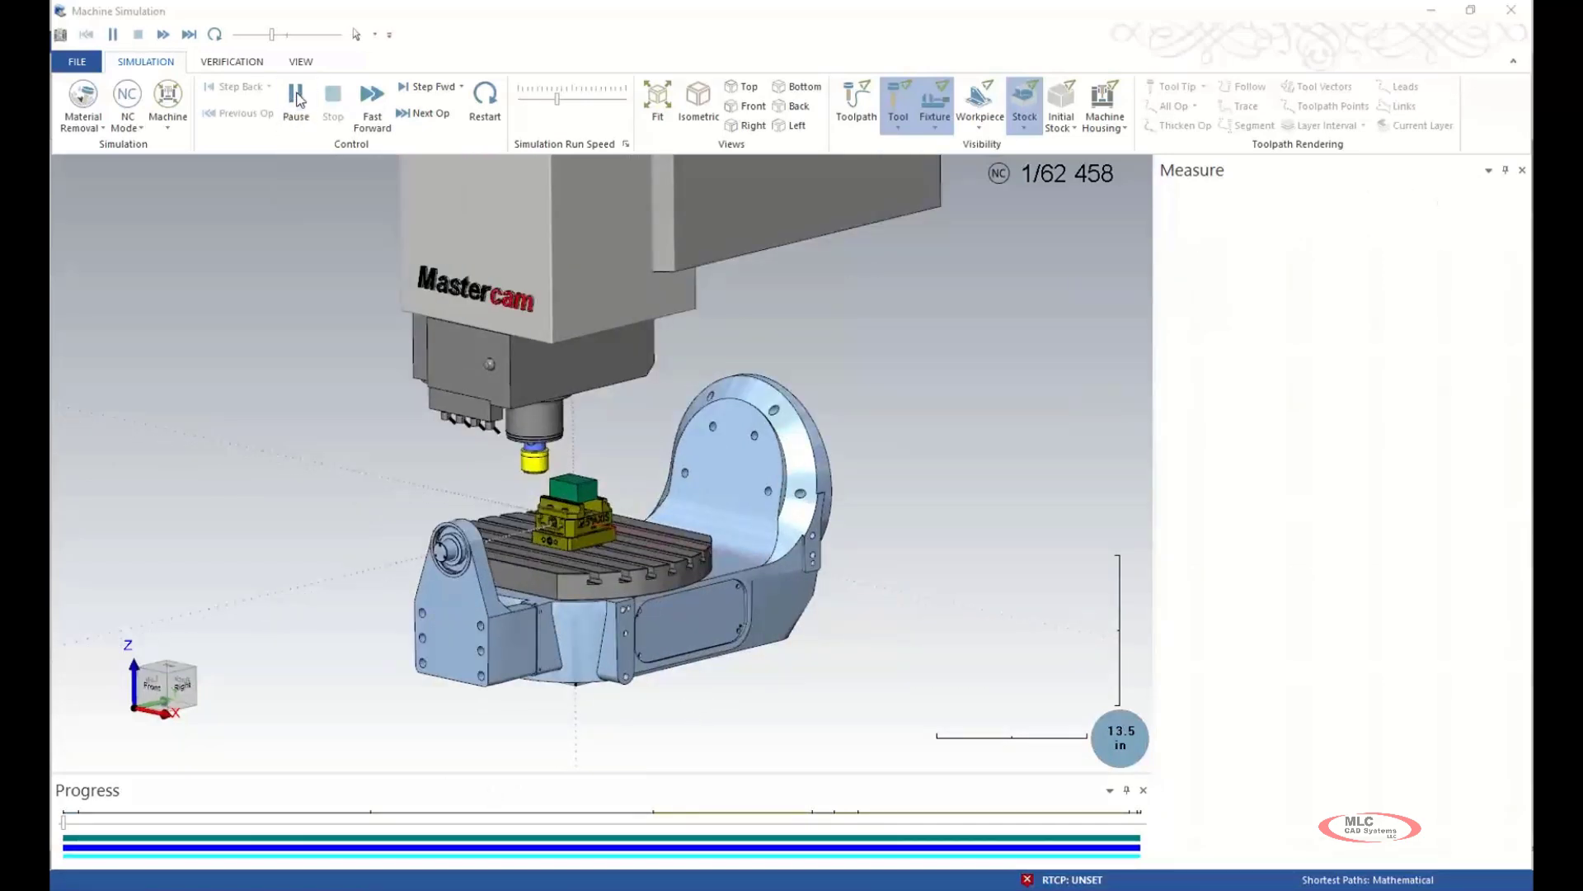
drag(270, 35, 292, 36)
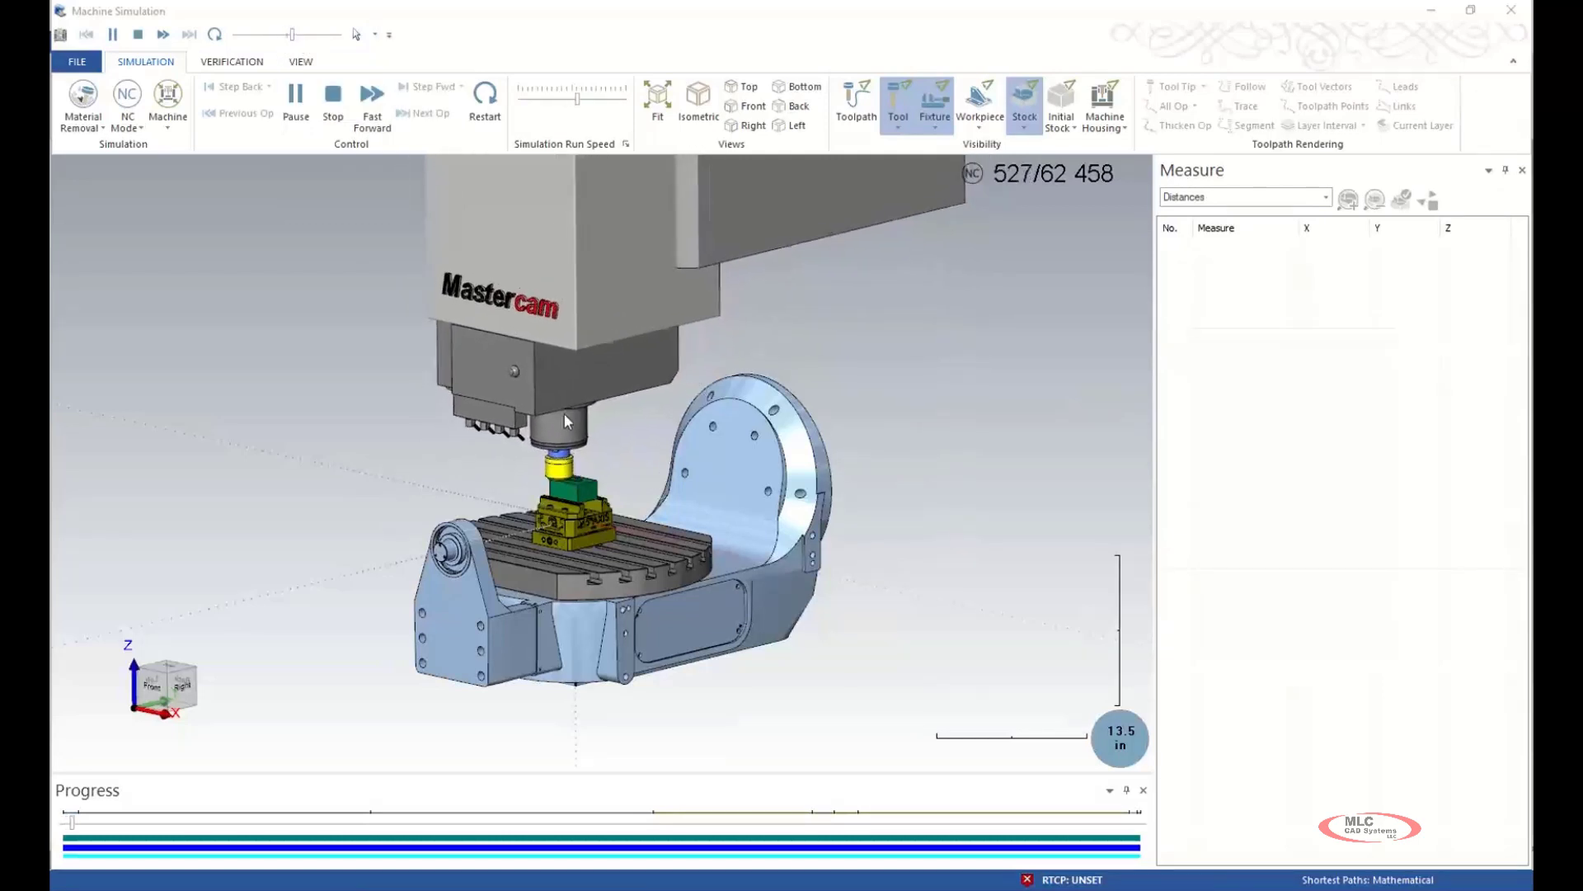
scroll(557, 582, up, 5)
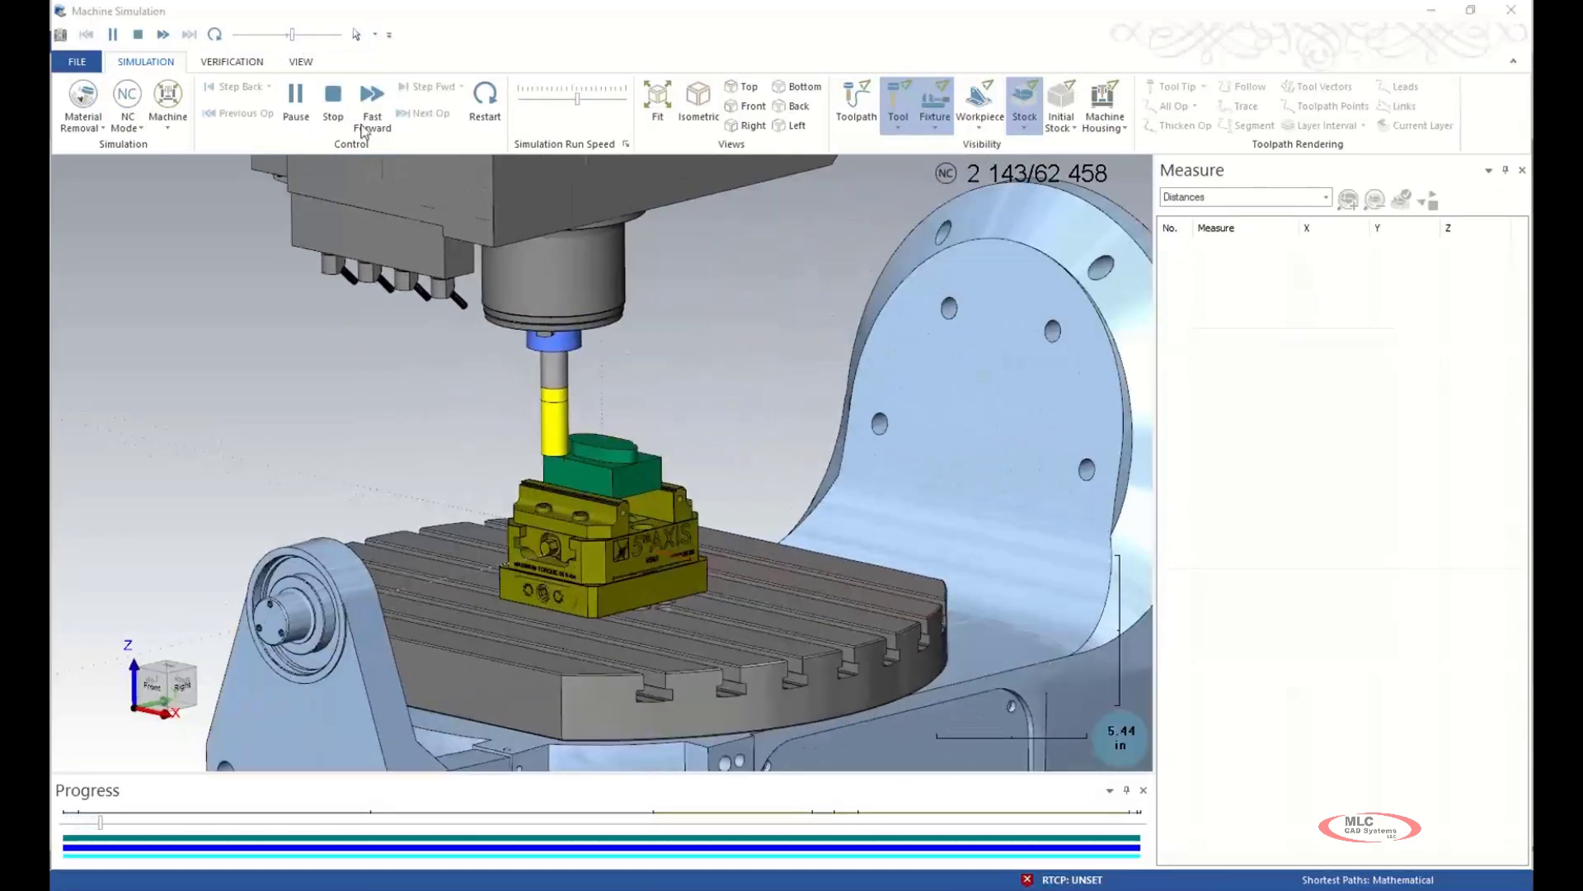
drag(291, 31, 280, 35)
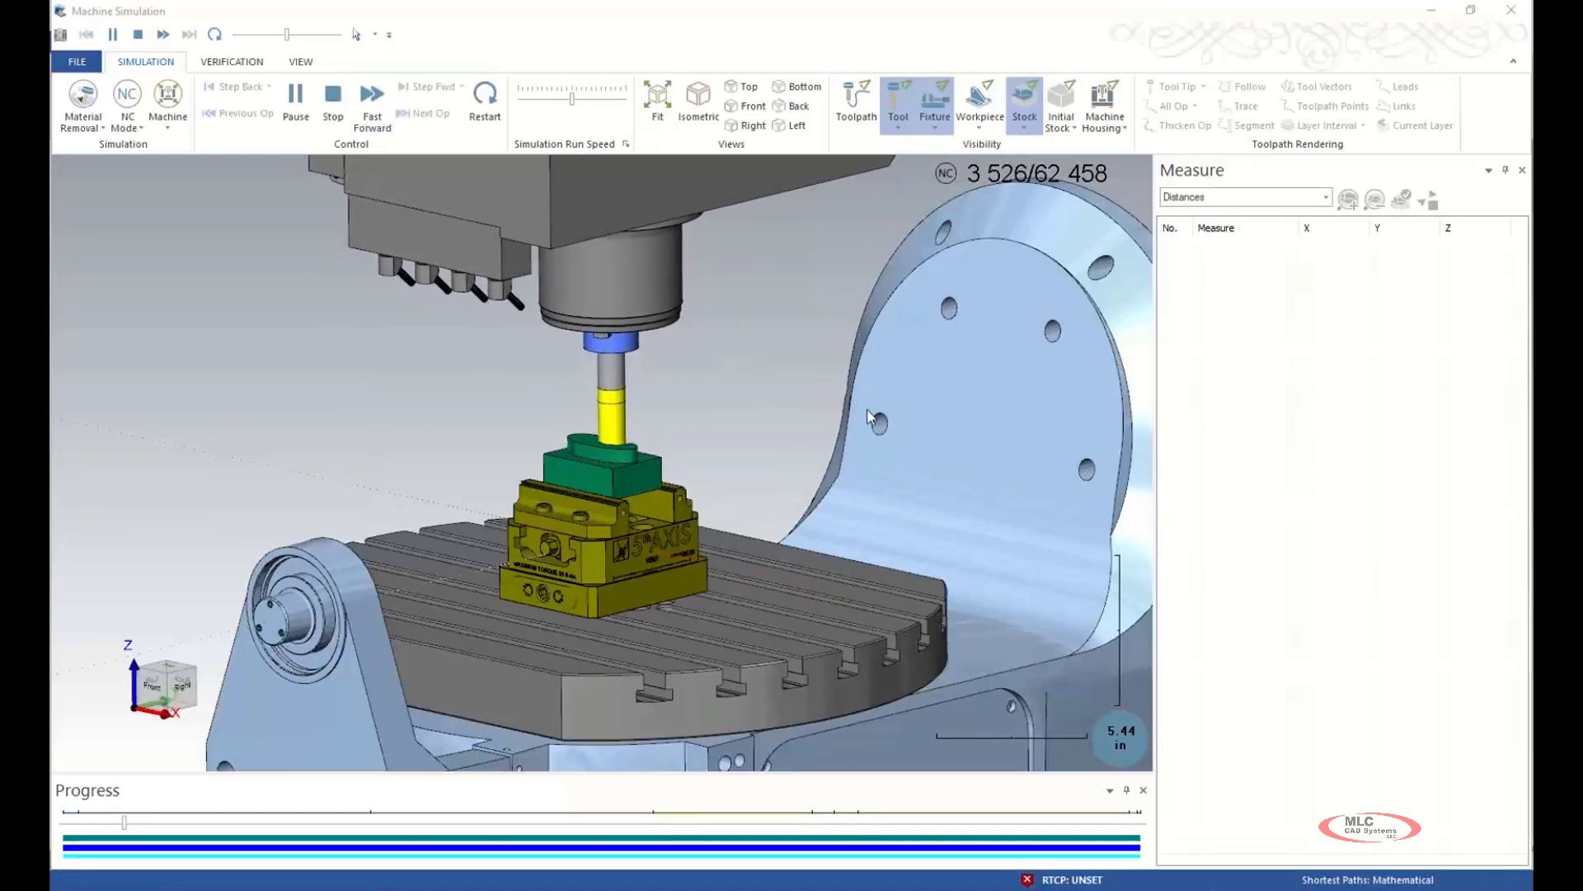
scroll(559, 477, up, 2)
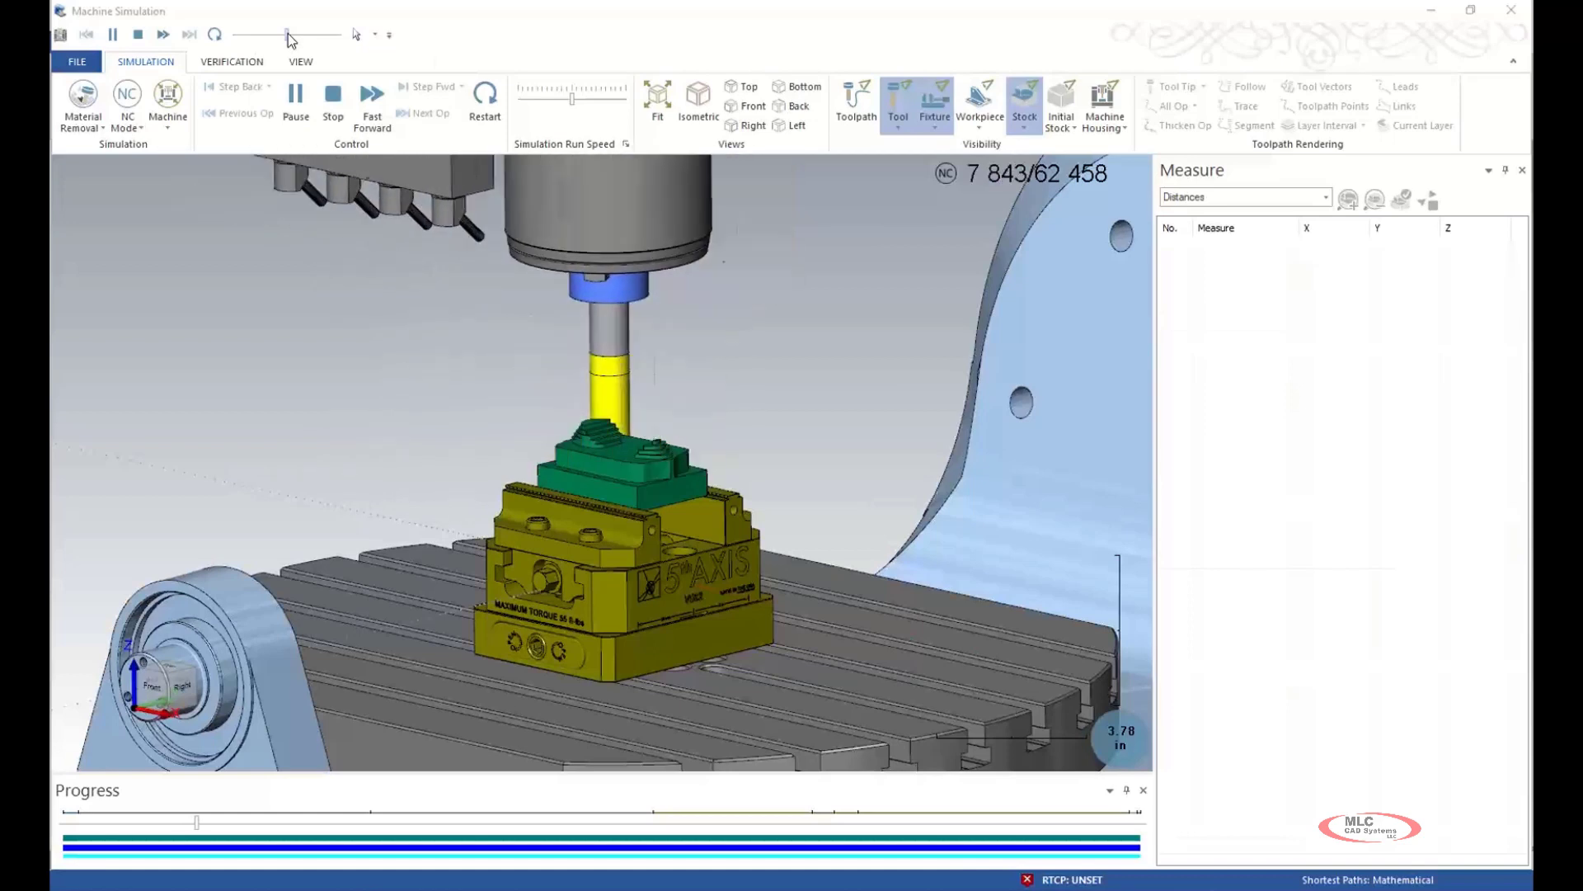
- Vary the simulation run speed to follow the smaller tool machining the stepped stock between and around the two peaks
drag(288, 35, 286, 34)
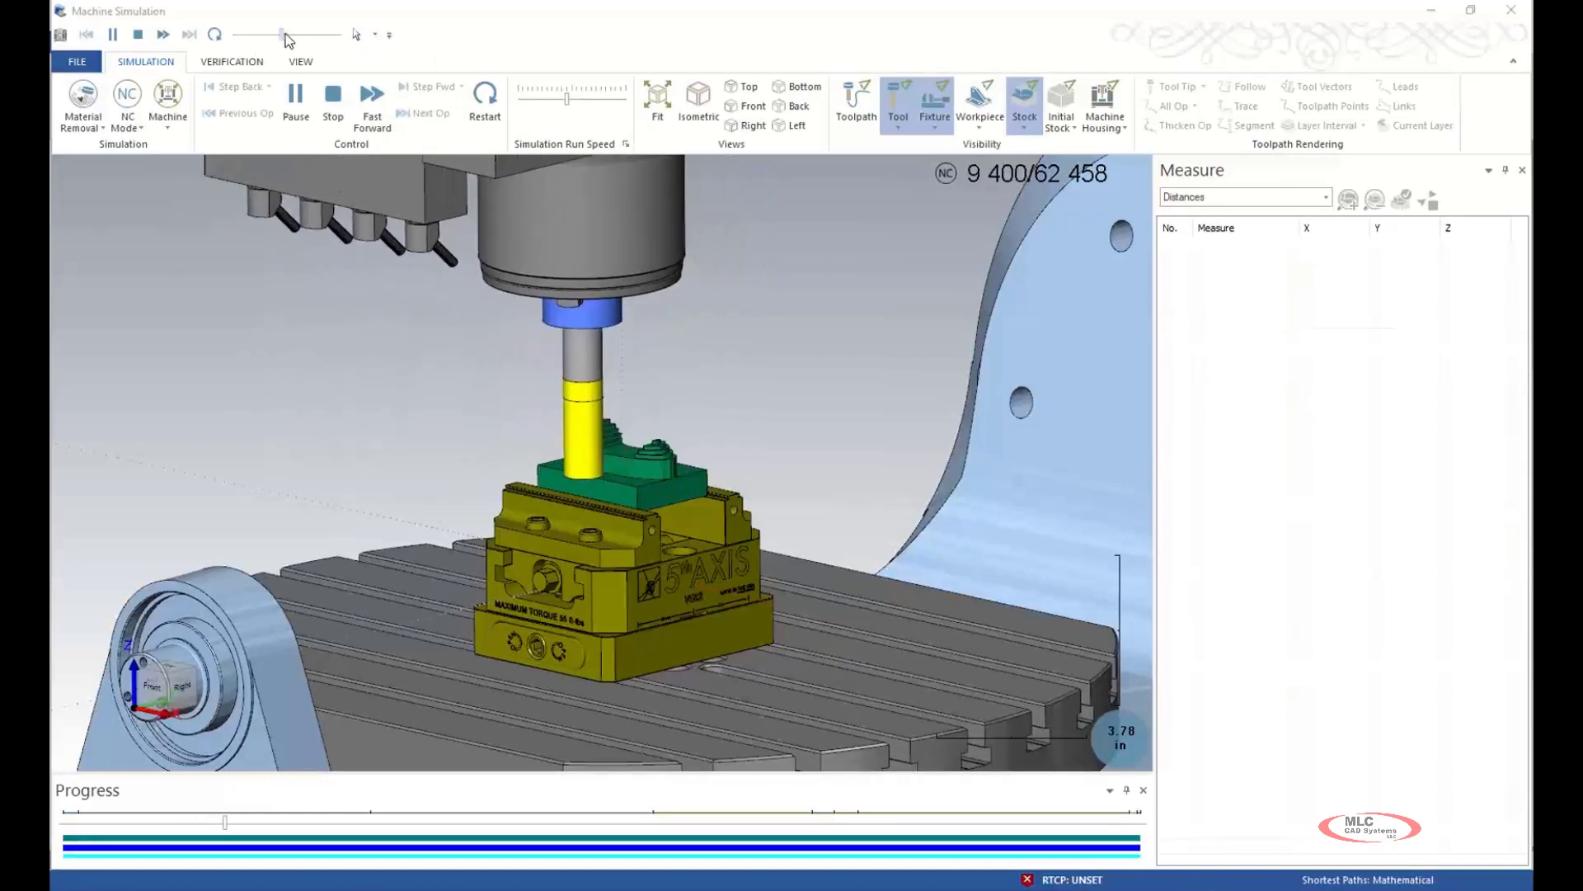
drag(285, 35, 287, 35)
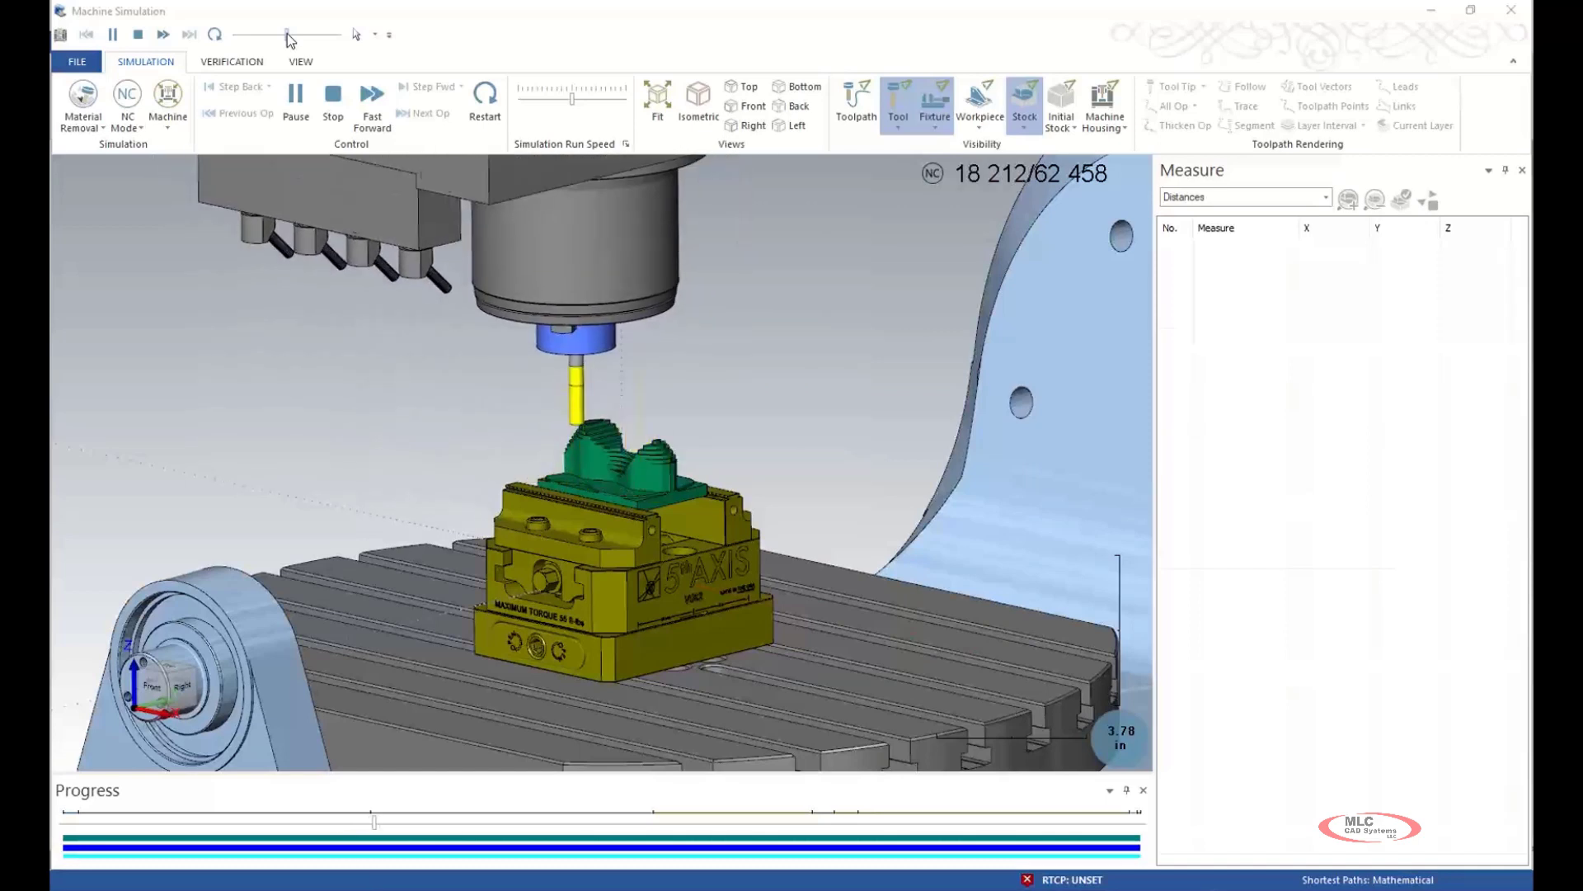
drag(287, 35, 279, 34)
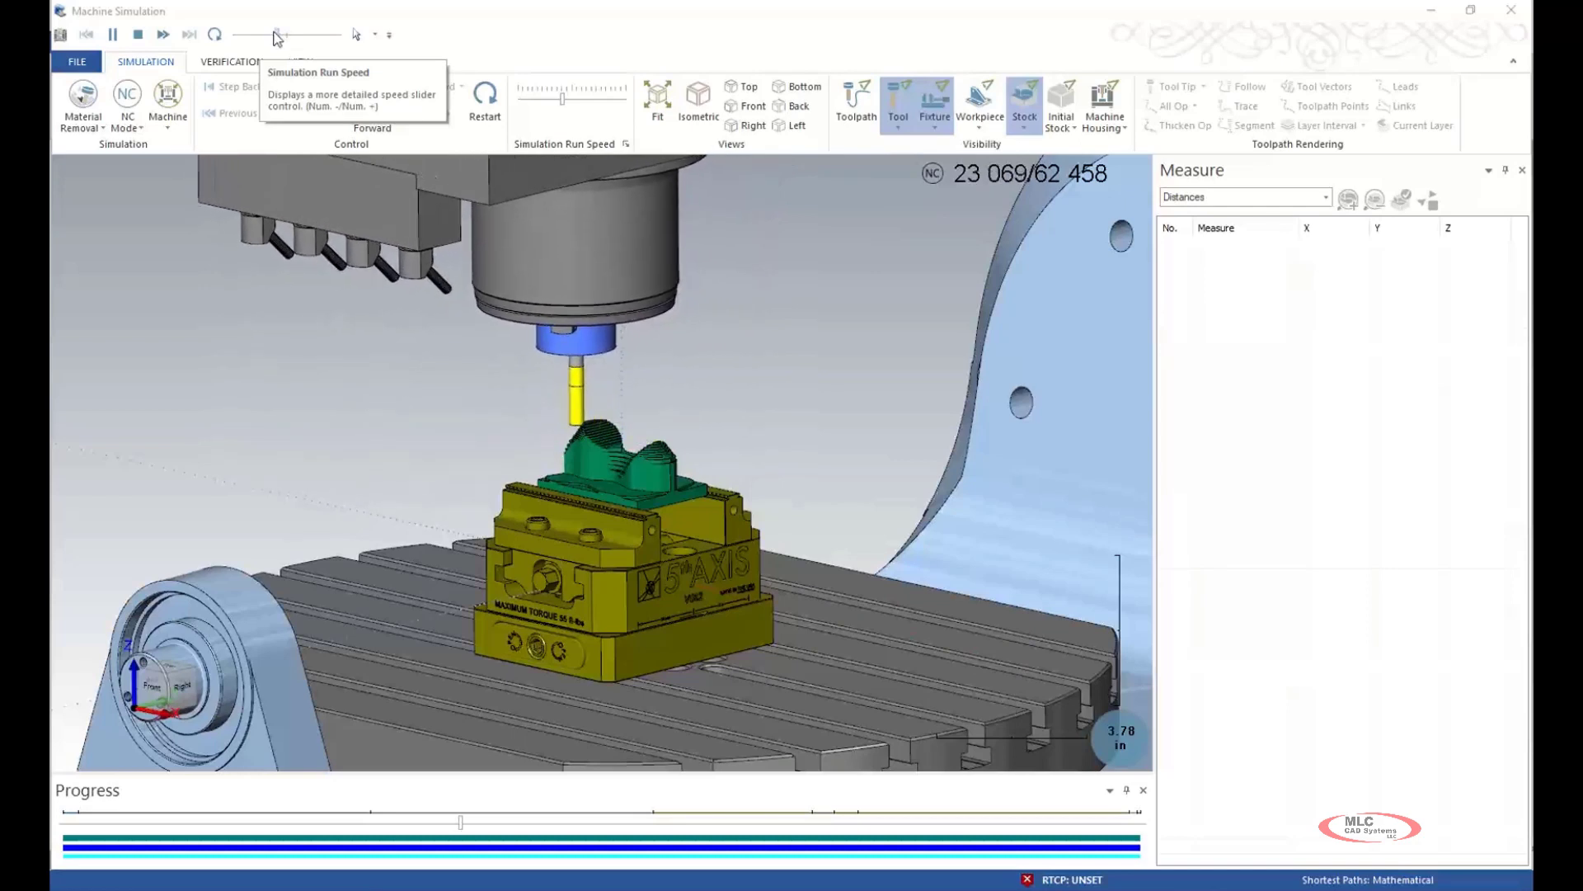
drag(277, 37, 287, 40)
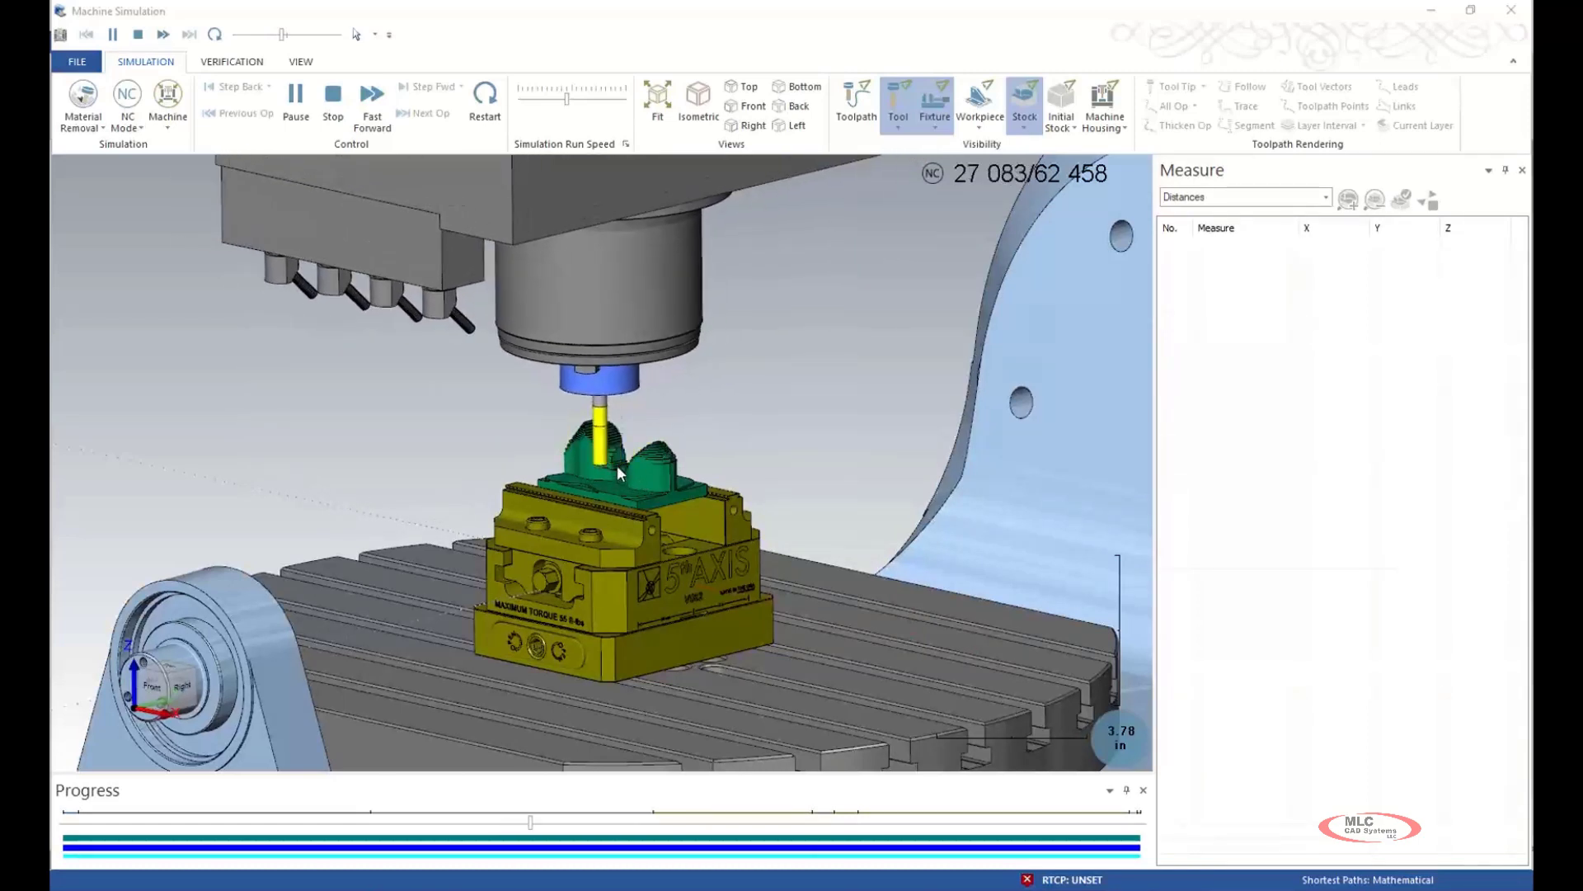
- Examine the tool cutting the valley between the two stock peaks from closer and from a different angle during playback
middle_drag(619, 501, 682, 489)
scroll(513, 452, up, 5)
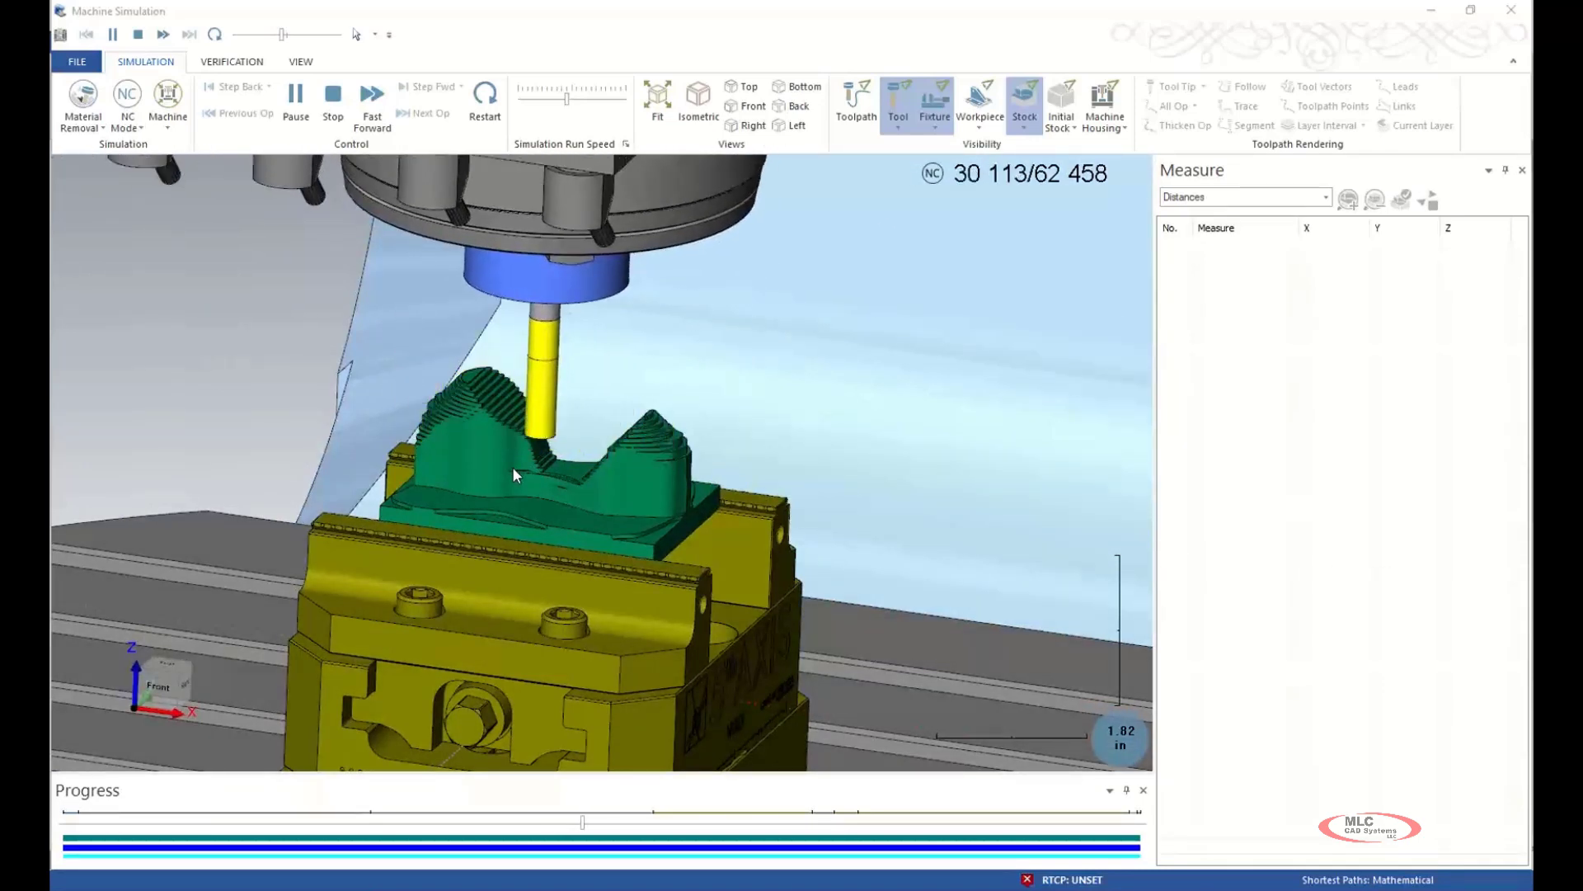
scroll(577, 485, down, 2)
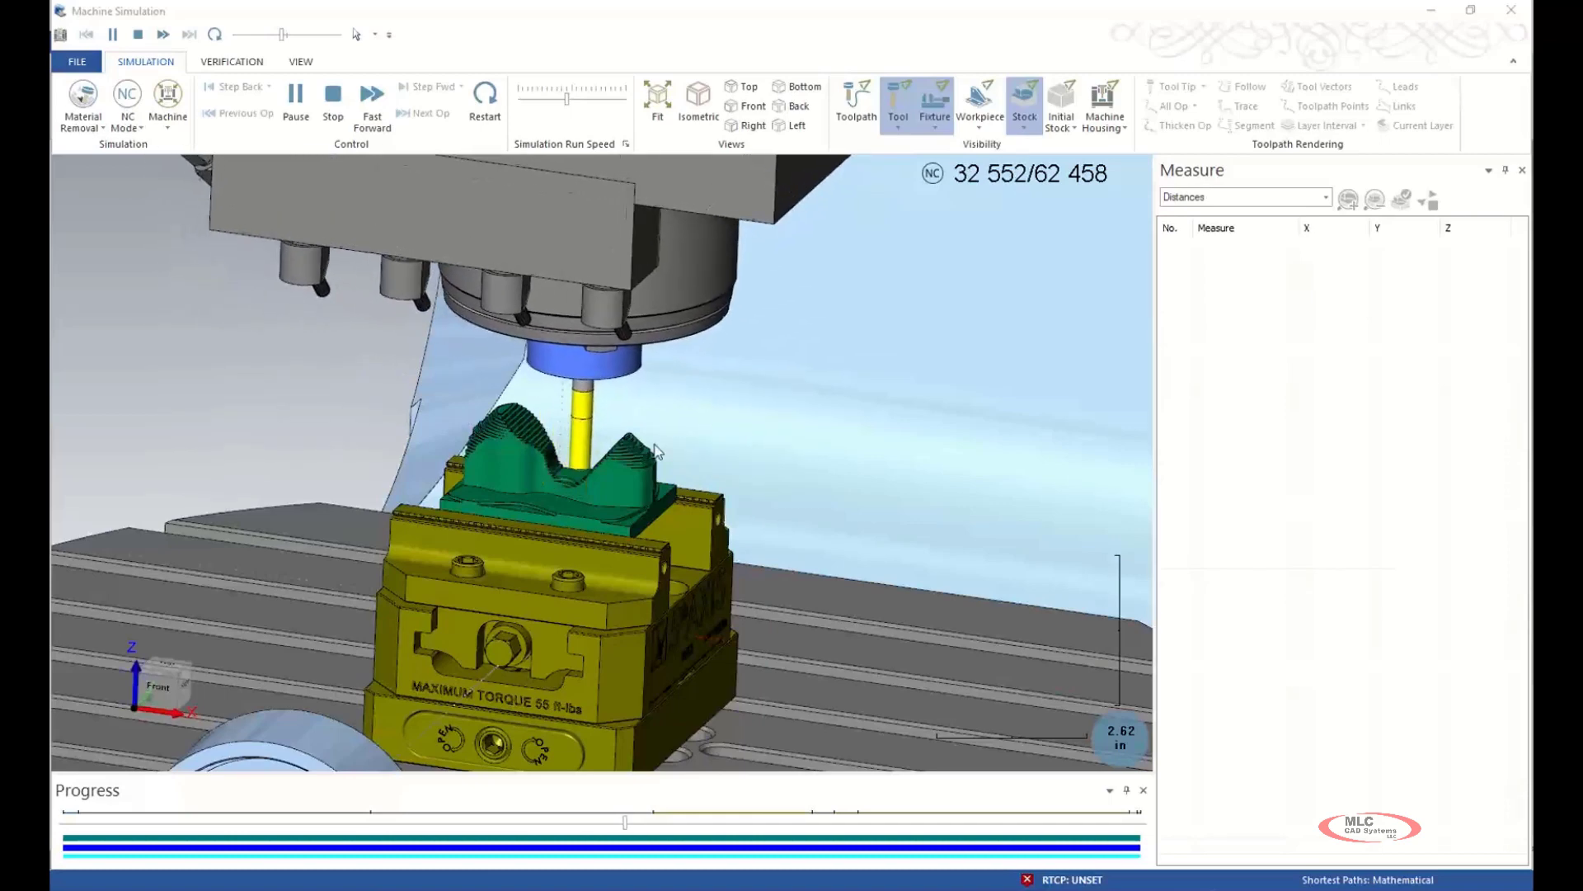
middle_drag(714, 406, 701, 441)
scroll(776, 340, down, 1)
scroll(848, 259, down, 1)
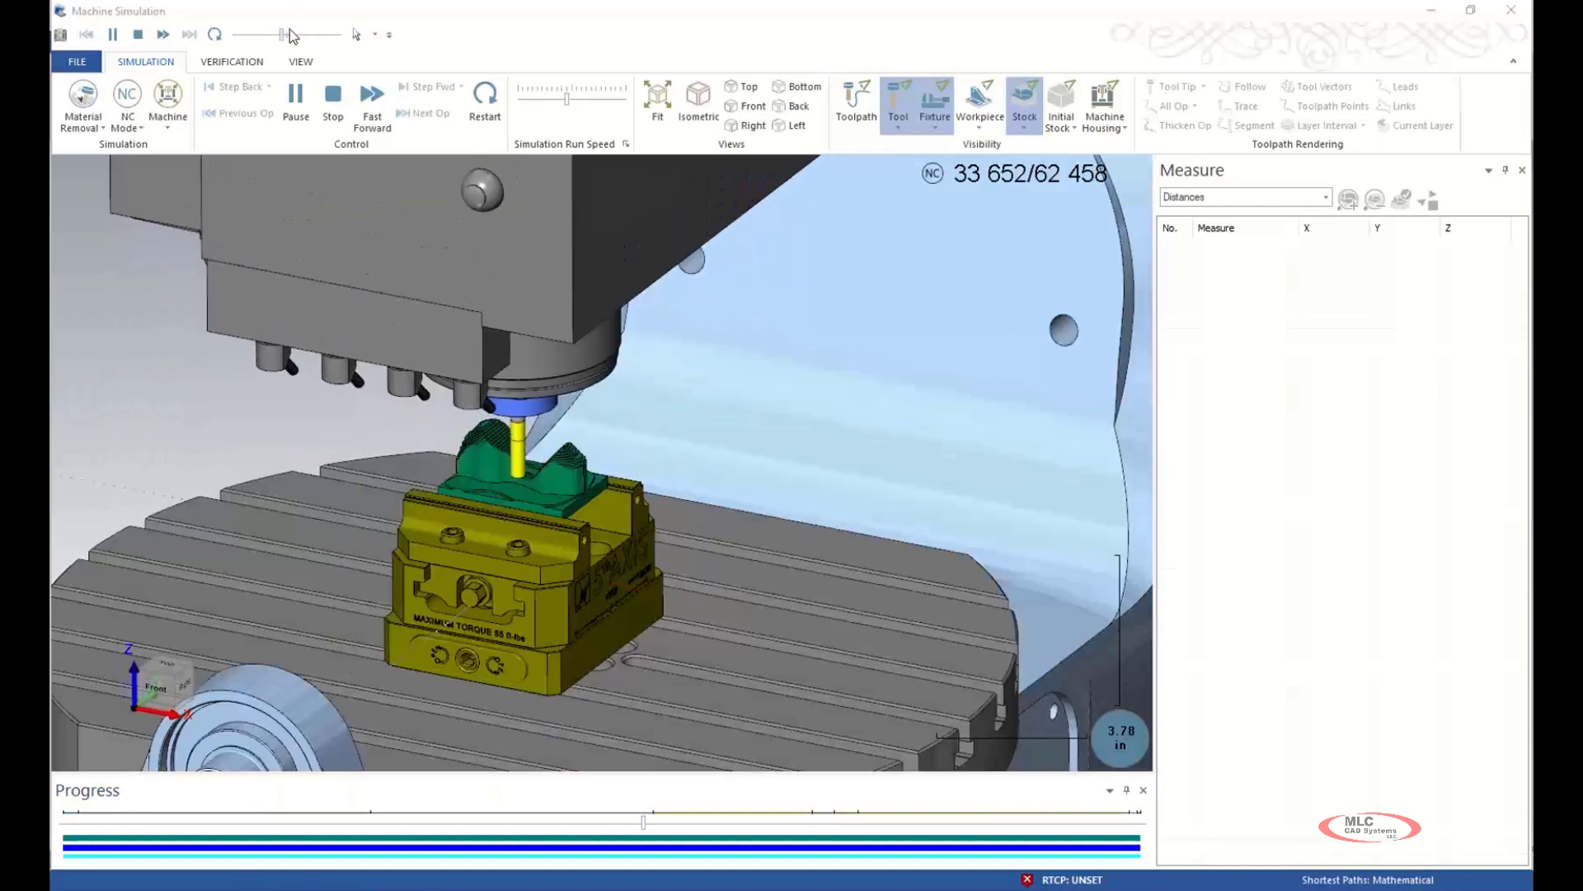
- Speed up the simulation through the surface finishing passes and slow it down for the tilted-table operations
drag(282, 34, 288, 35)
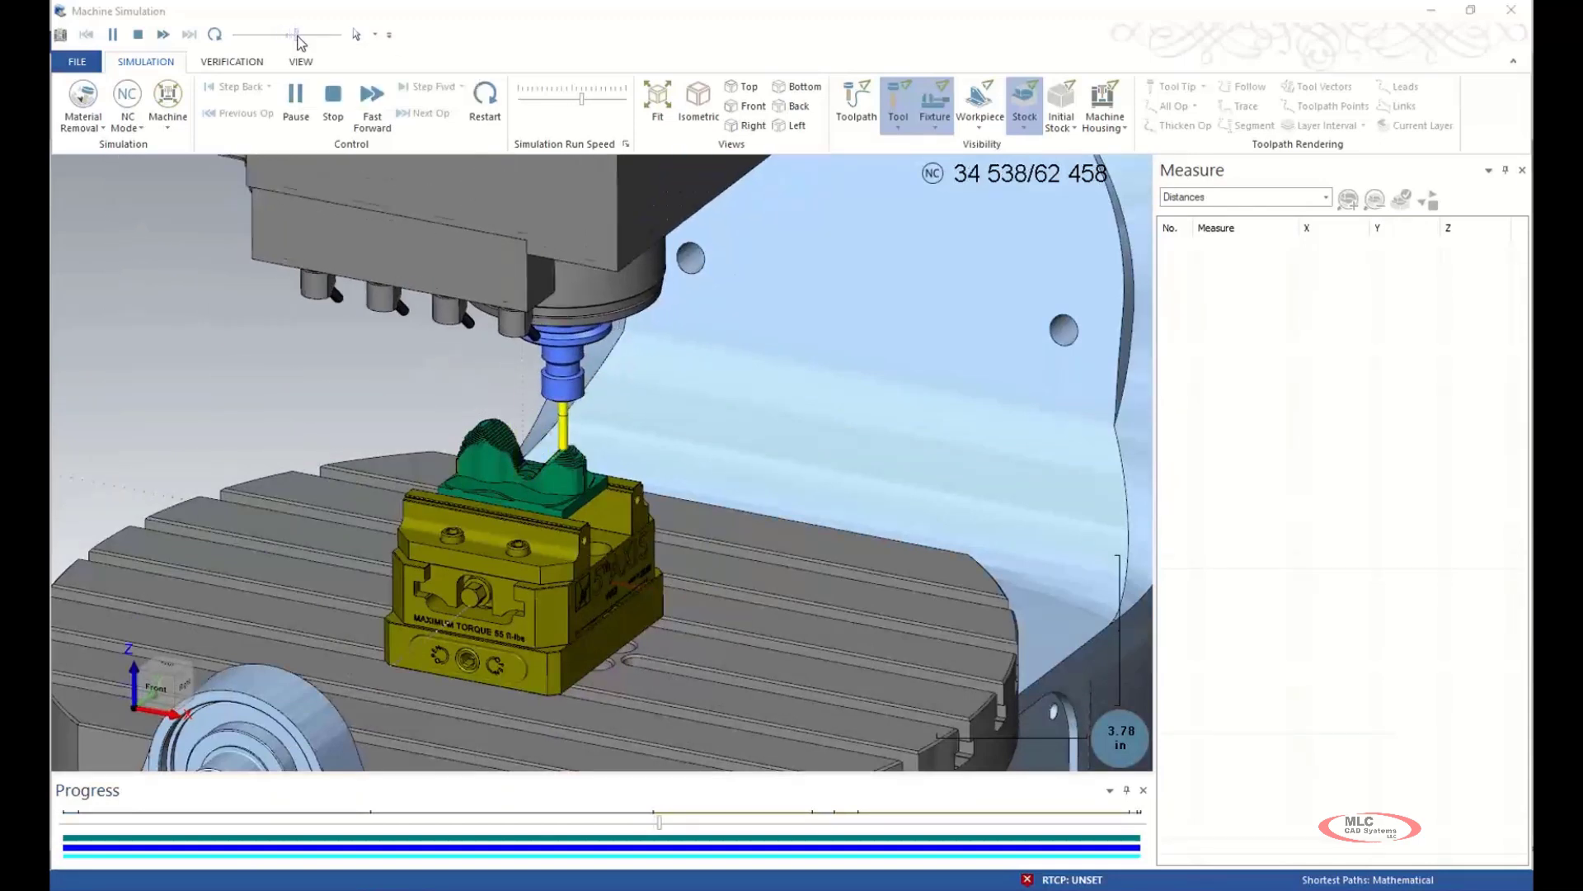
drag(290, 36, 293, 39)
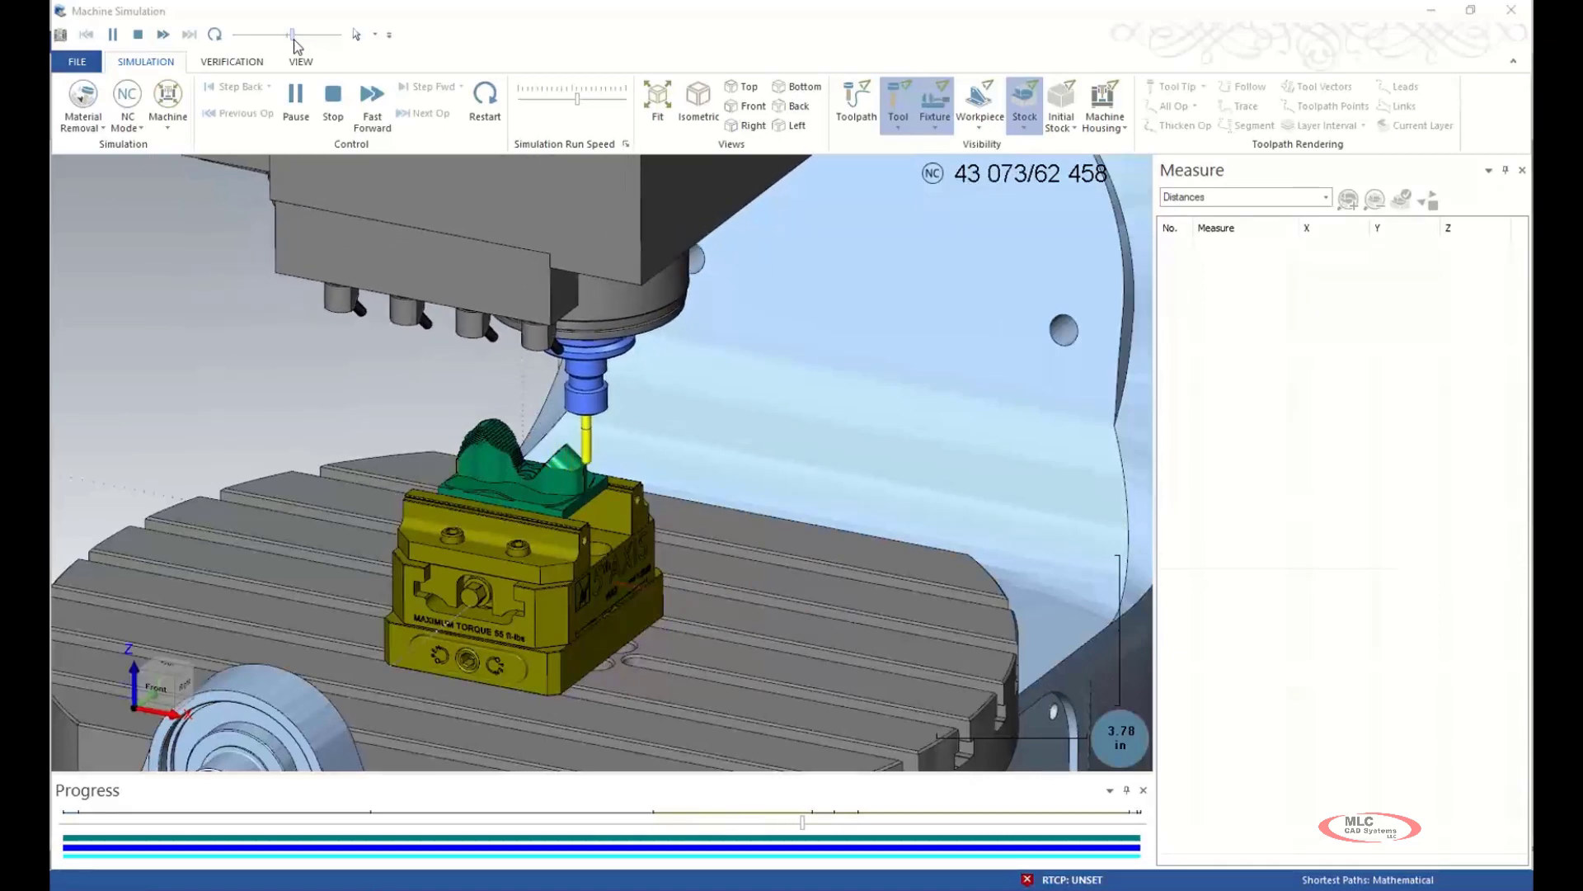
drag(293, 40, 275, 43)
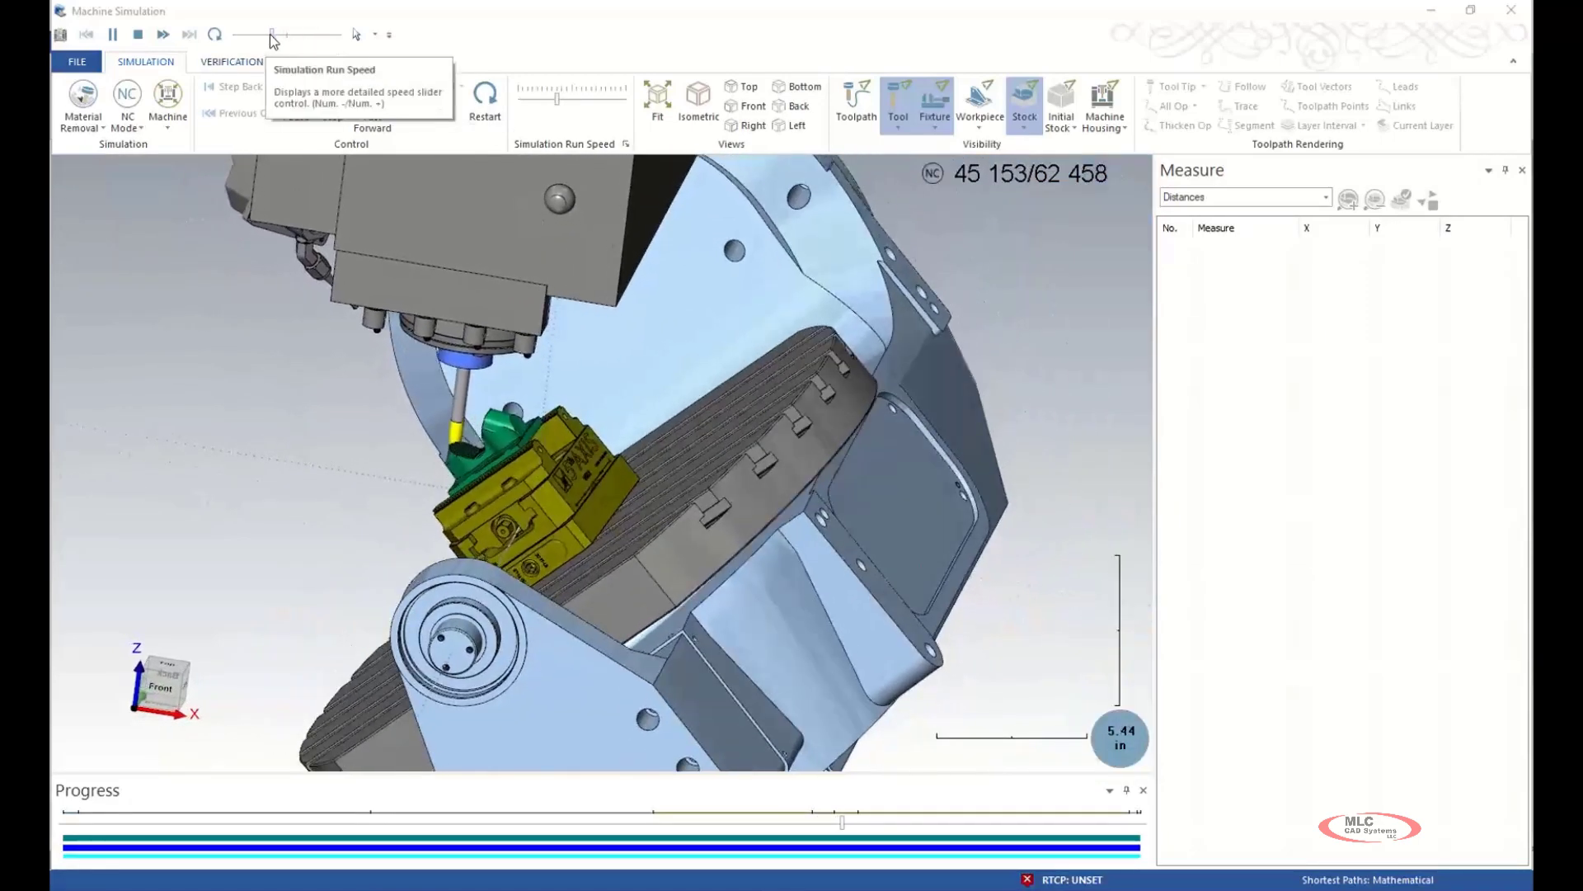
- Adjust the run speed to watch the multiaxis finishing with trunnion table motion, and close the machine simulation
drag(272, 39, 280, 39)
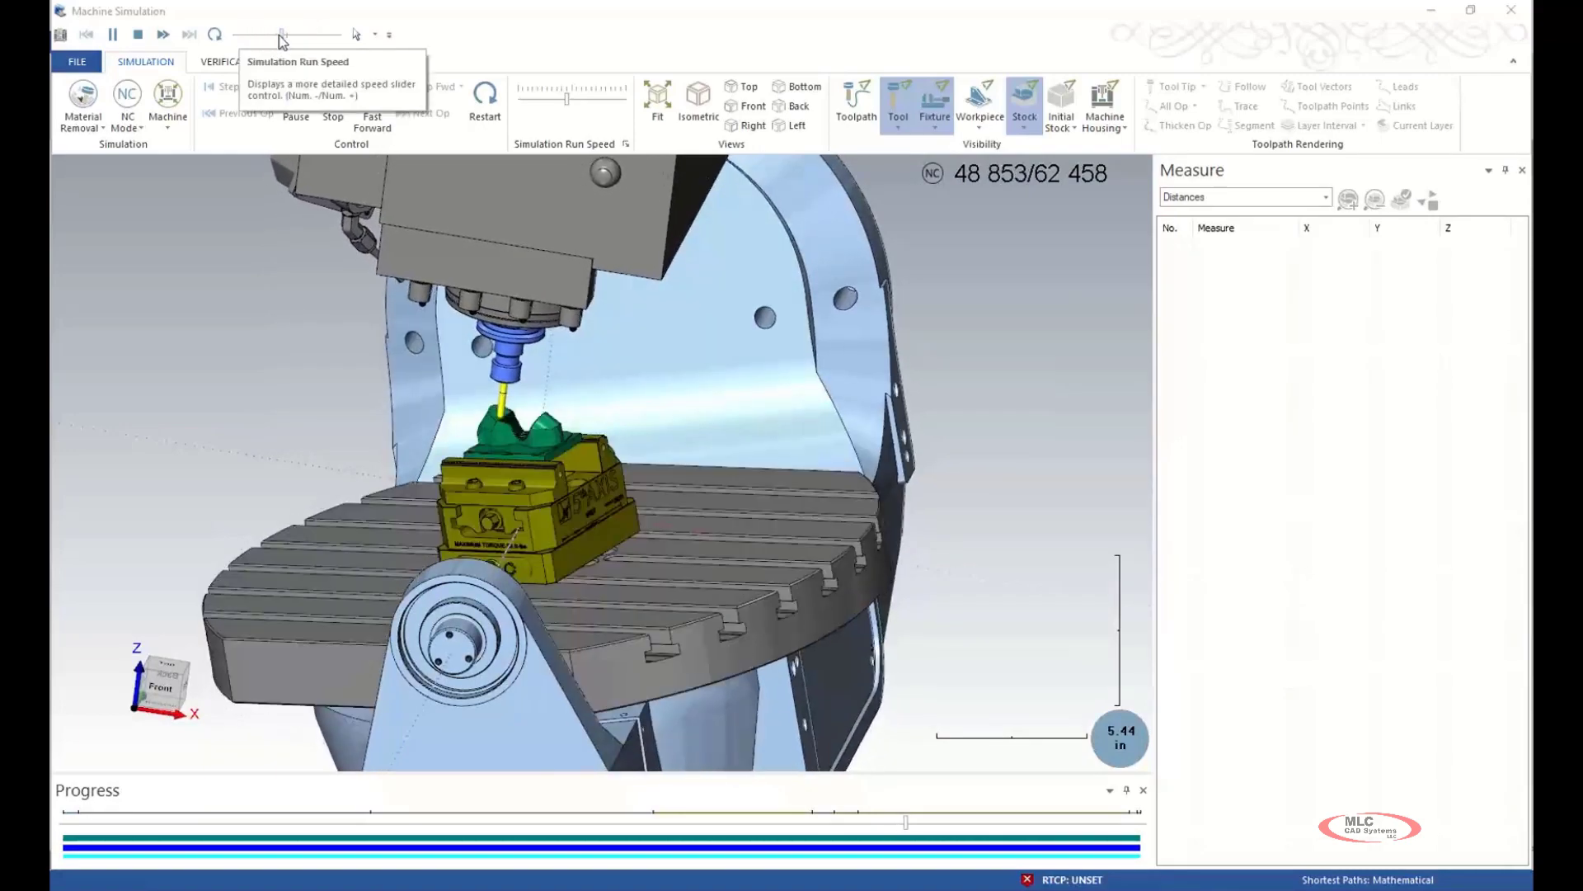
drag(285, 38, 279, 33)
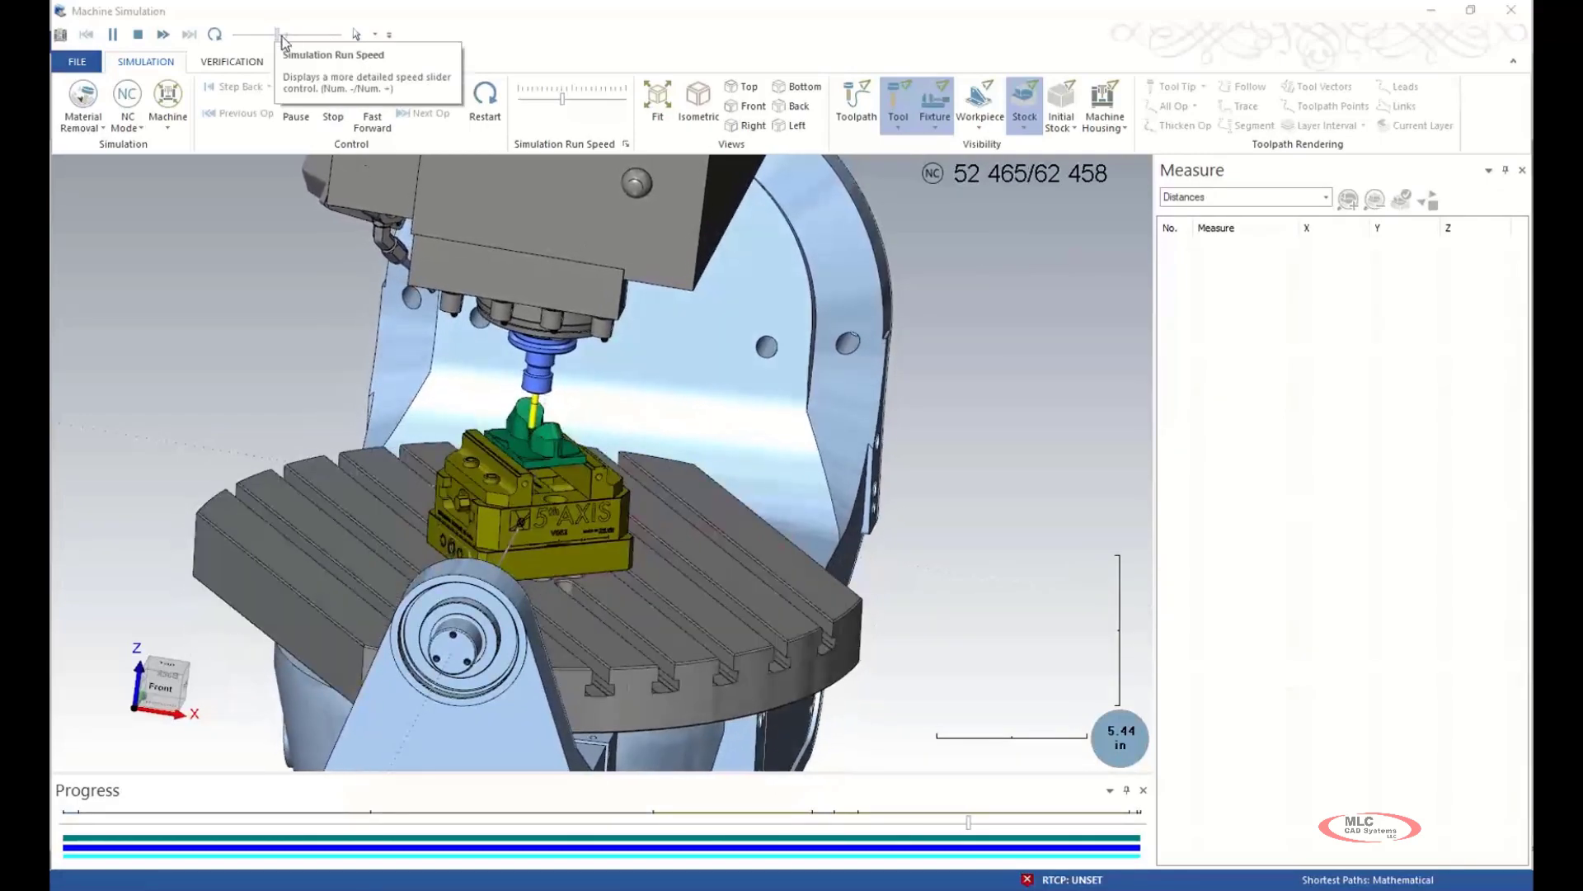
drag(277, 35, 278, 36)
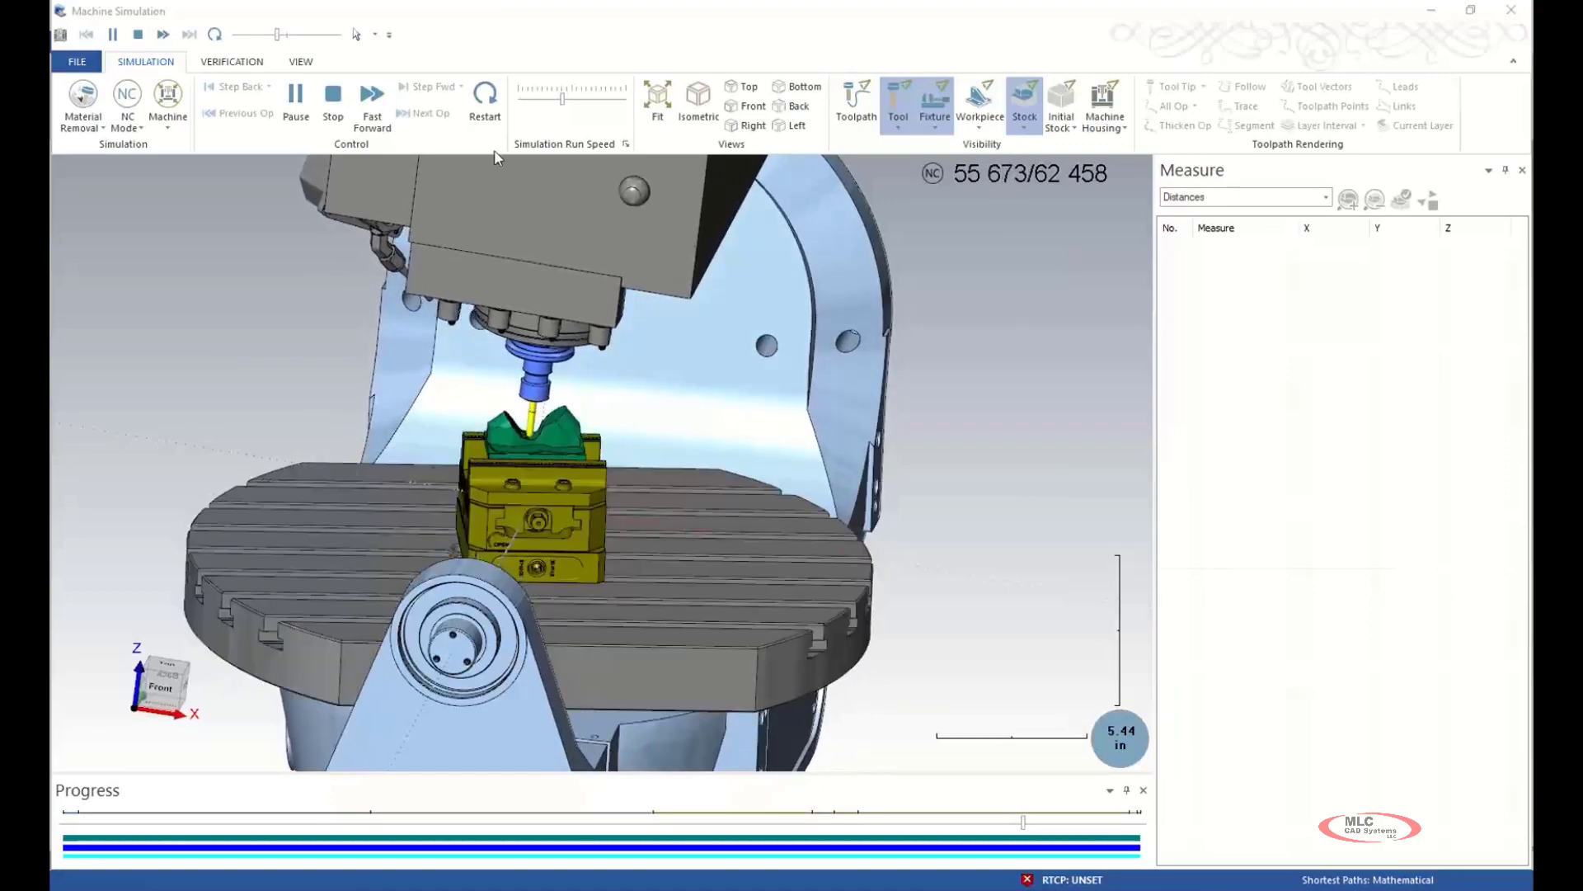
drag(279, 39, 269, 36)
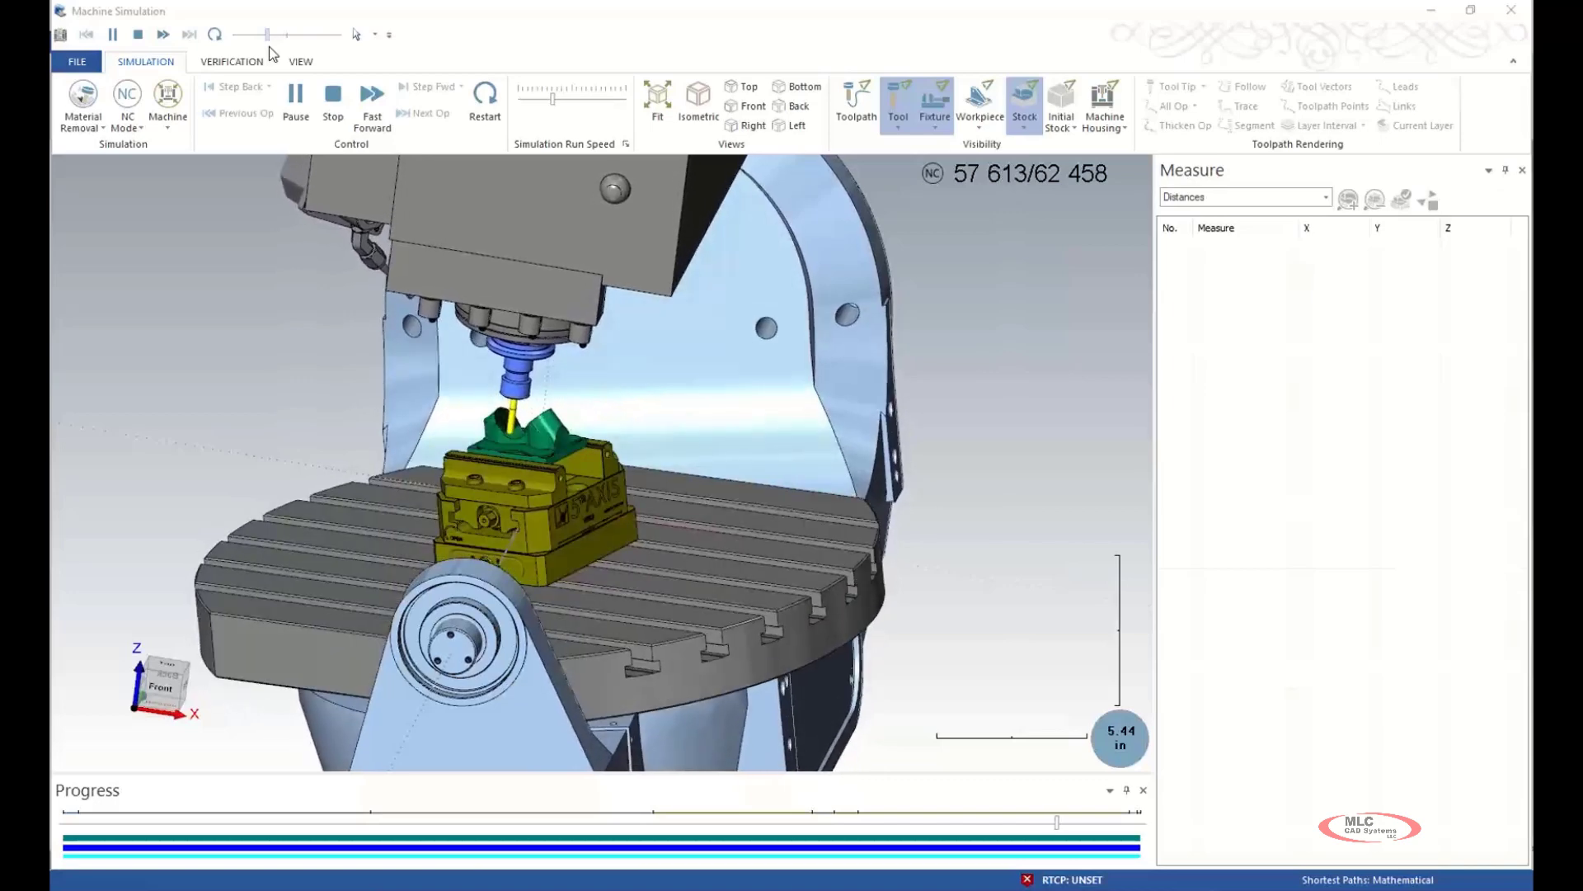
click(1507, 8)
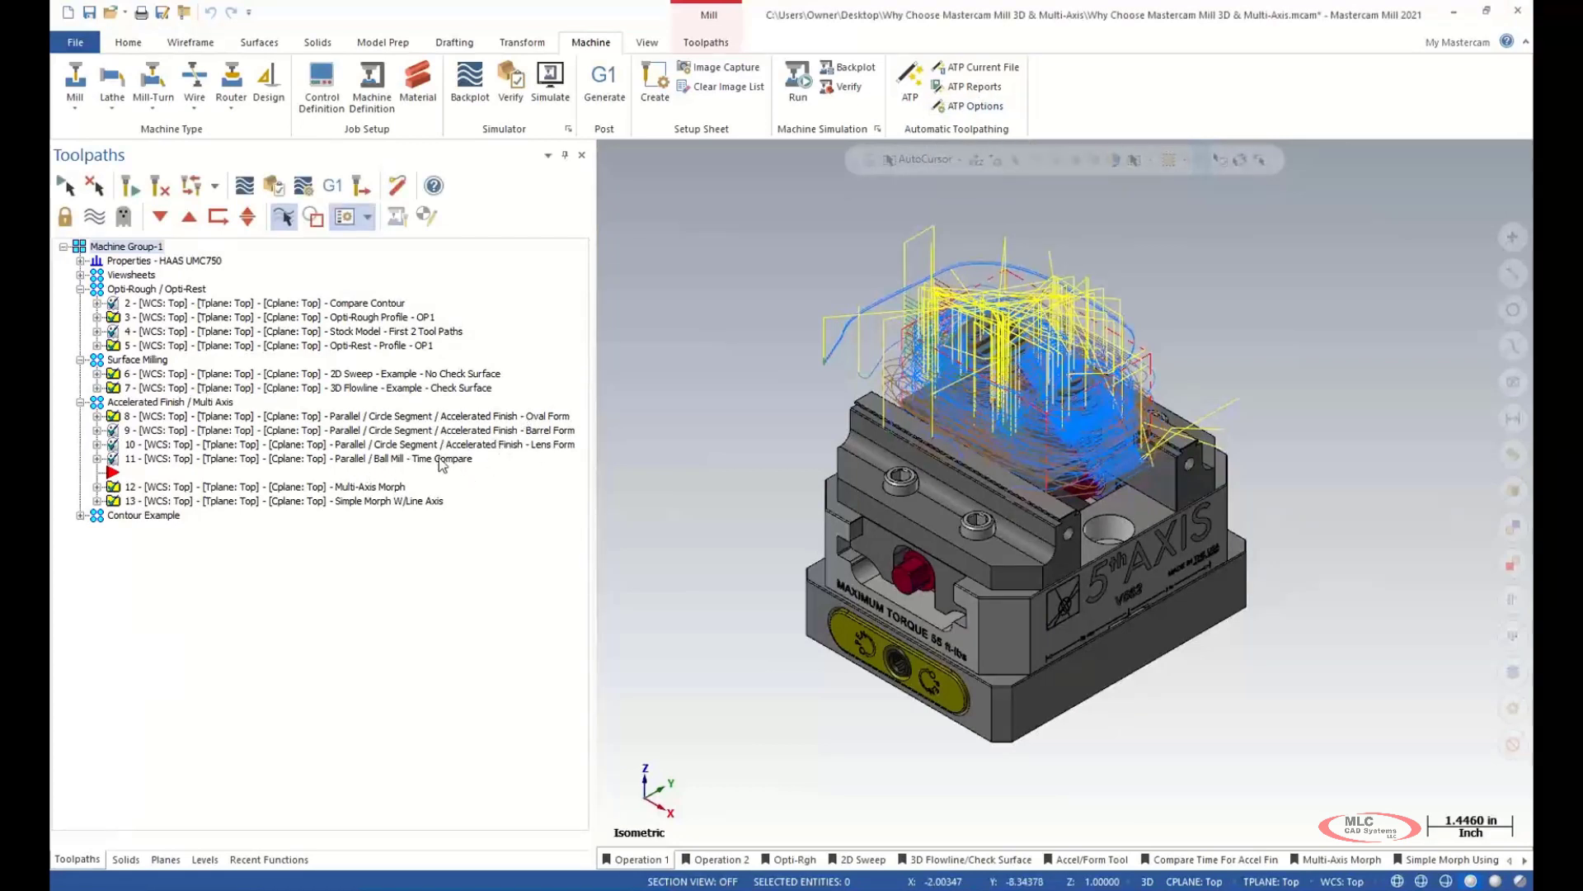
- Display the toolpath of operation 11, backplot operation 12, Multi-Axis Morph, and close the backplot
click(428, 458)
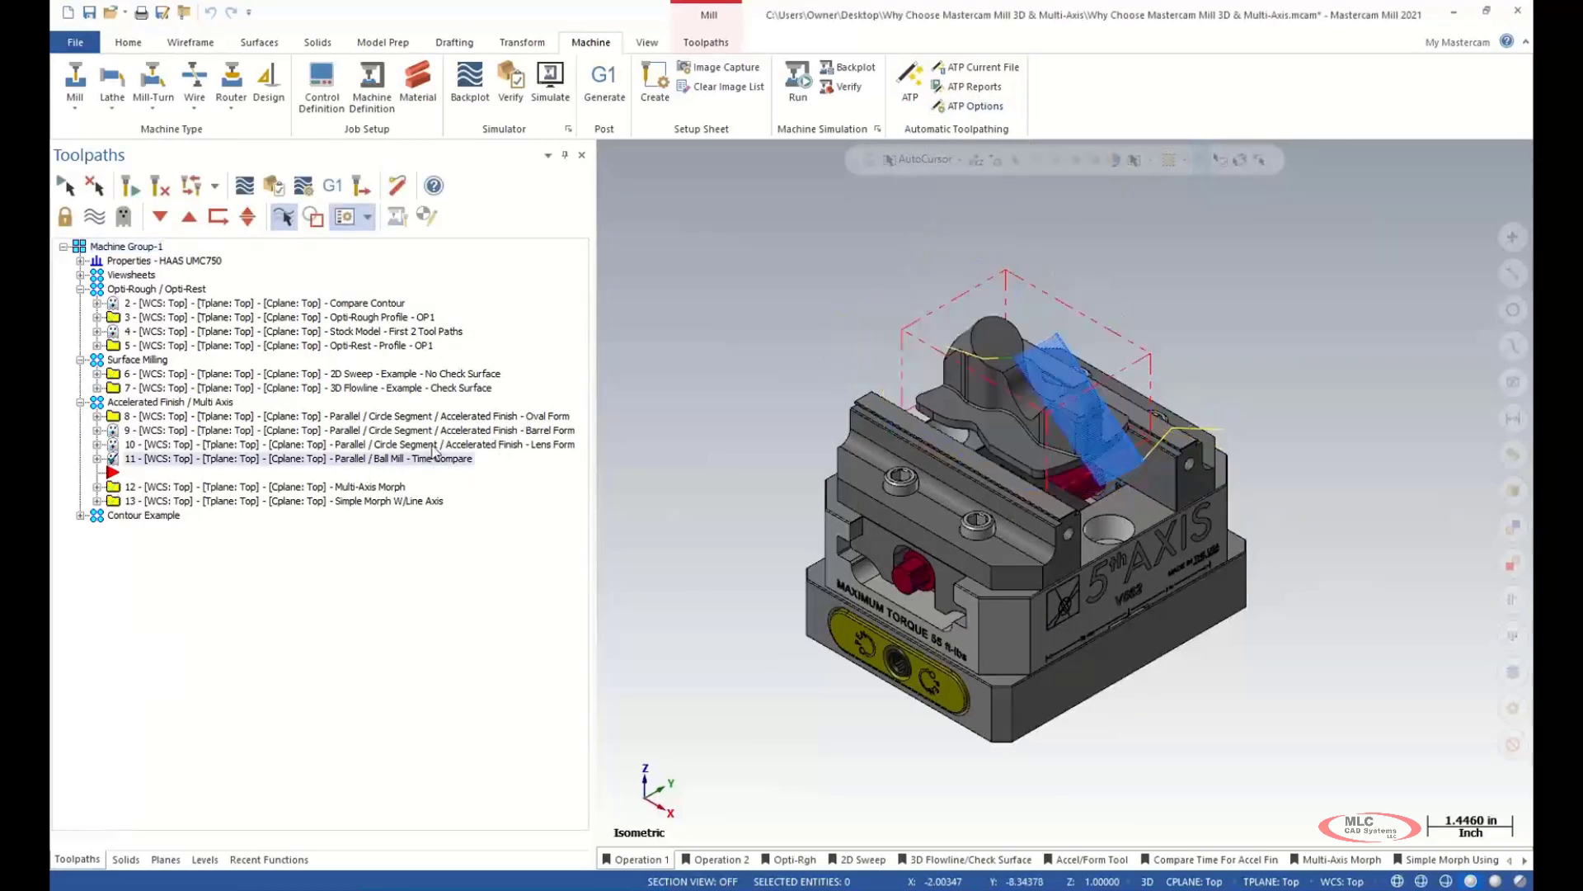
click(374, 488)
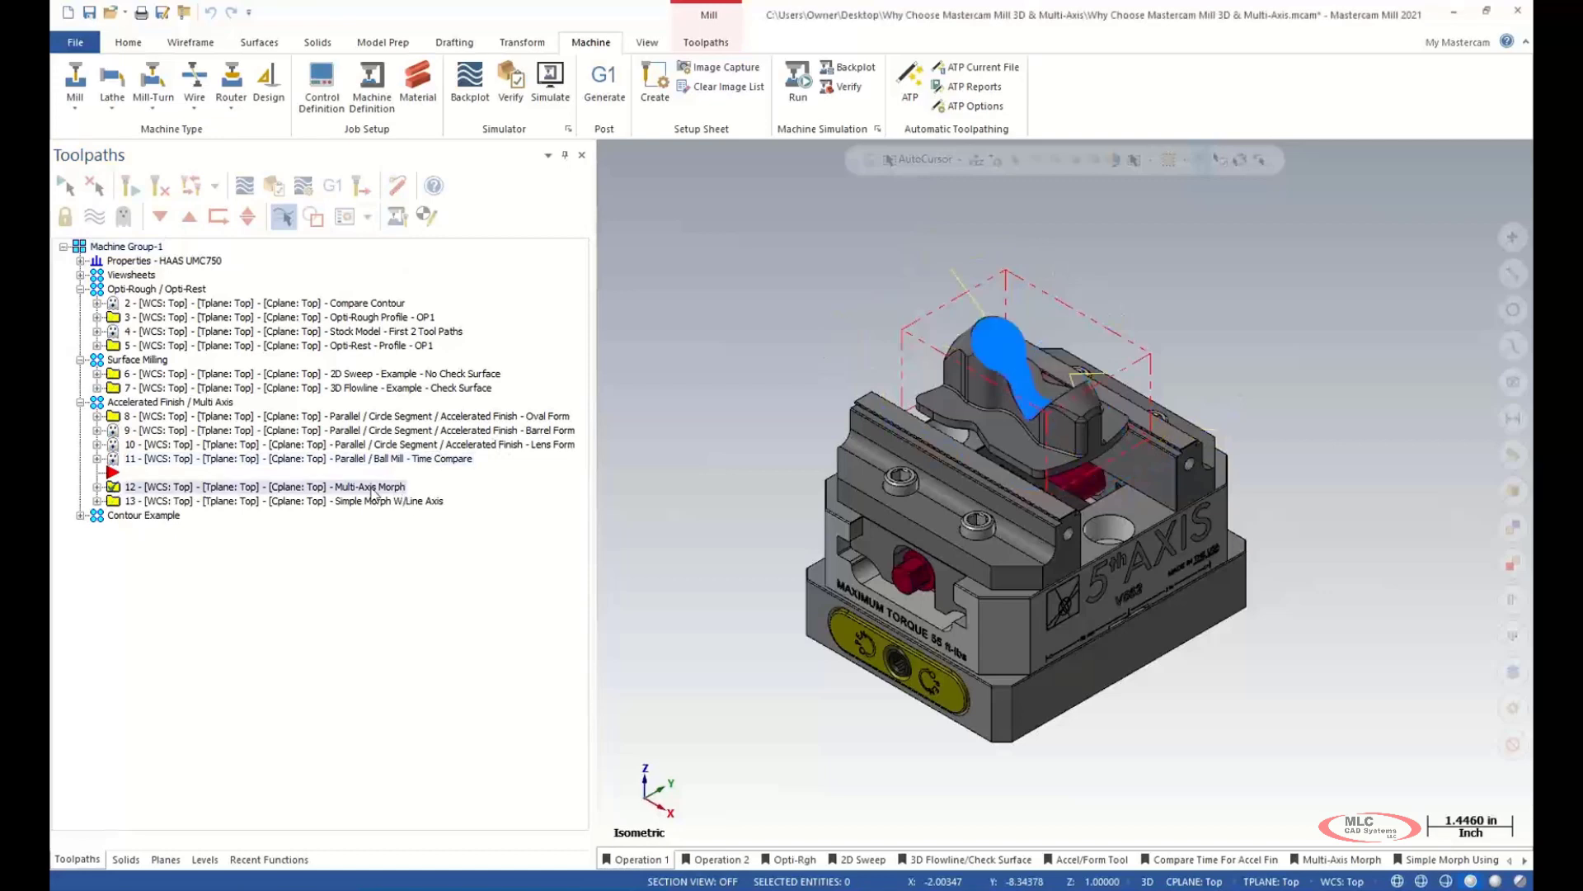
click(242, 186)
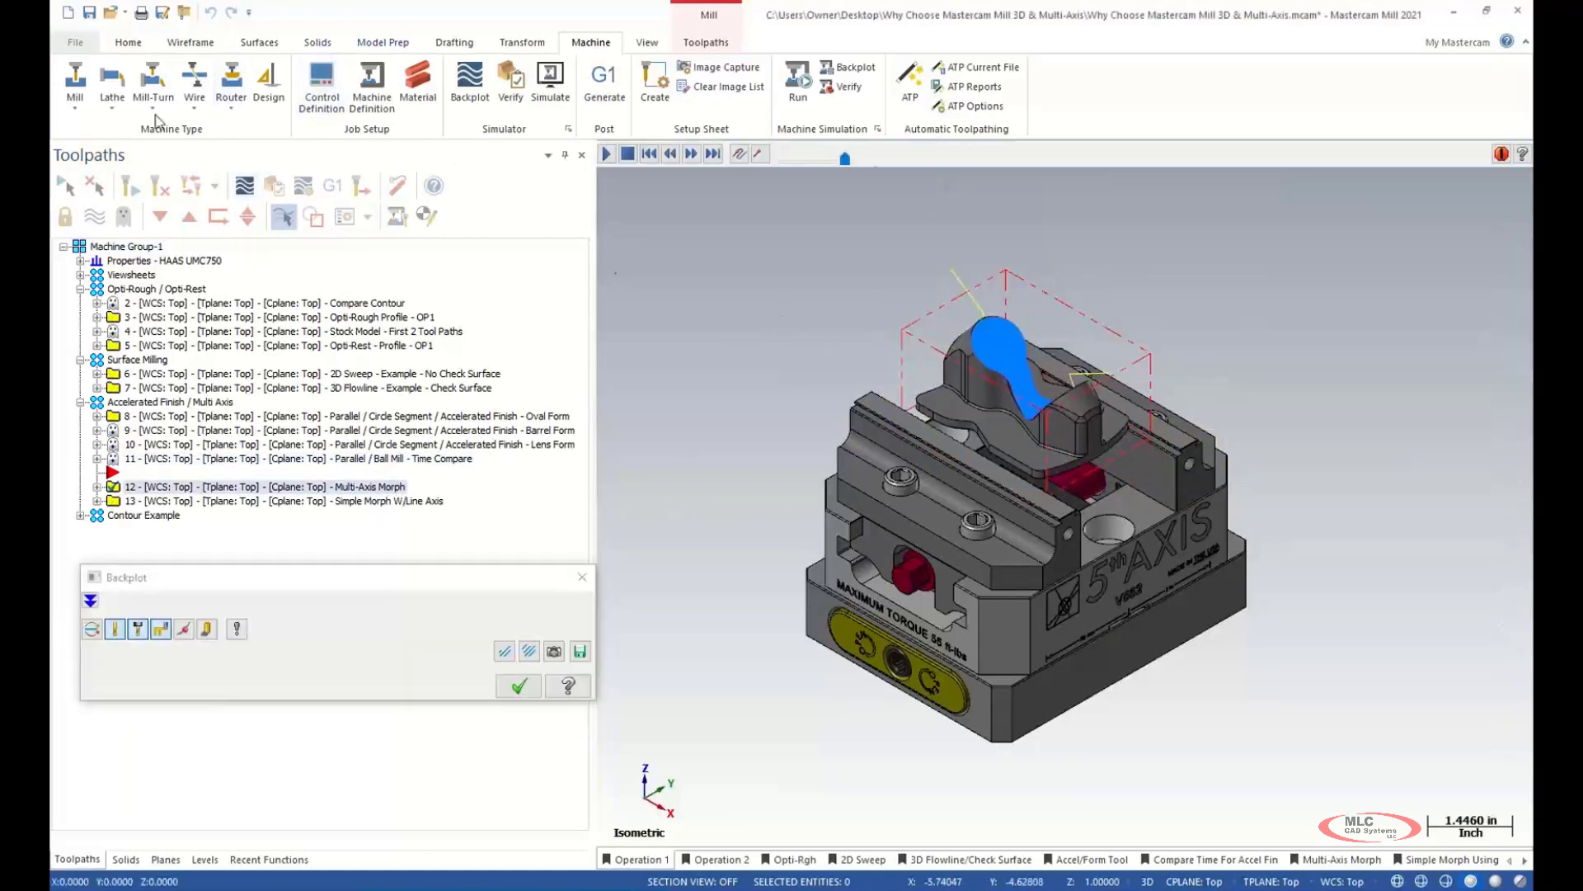
click(608, 153)
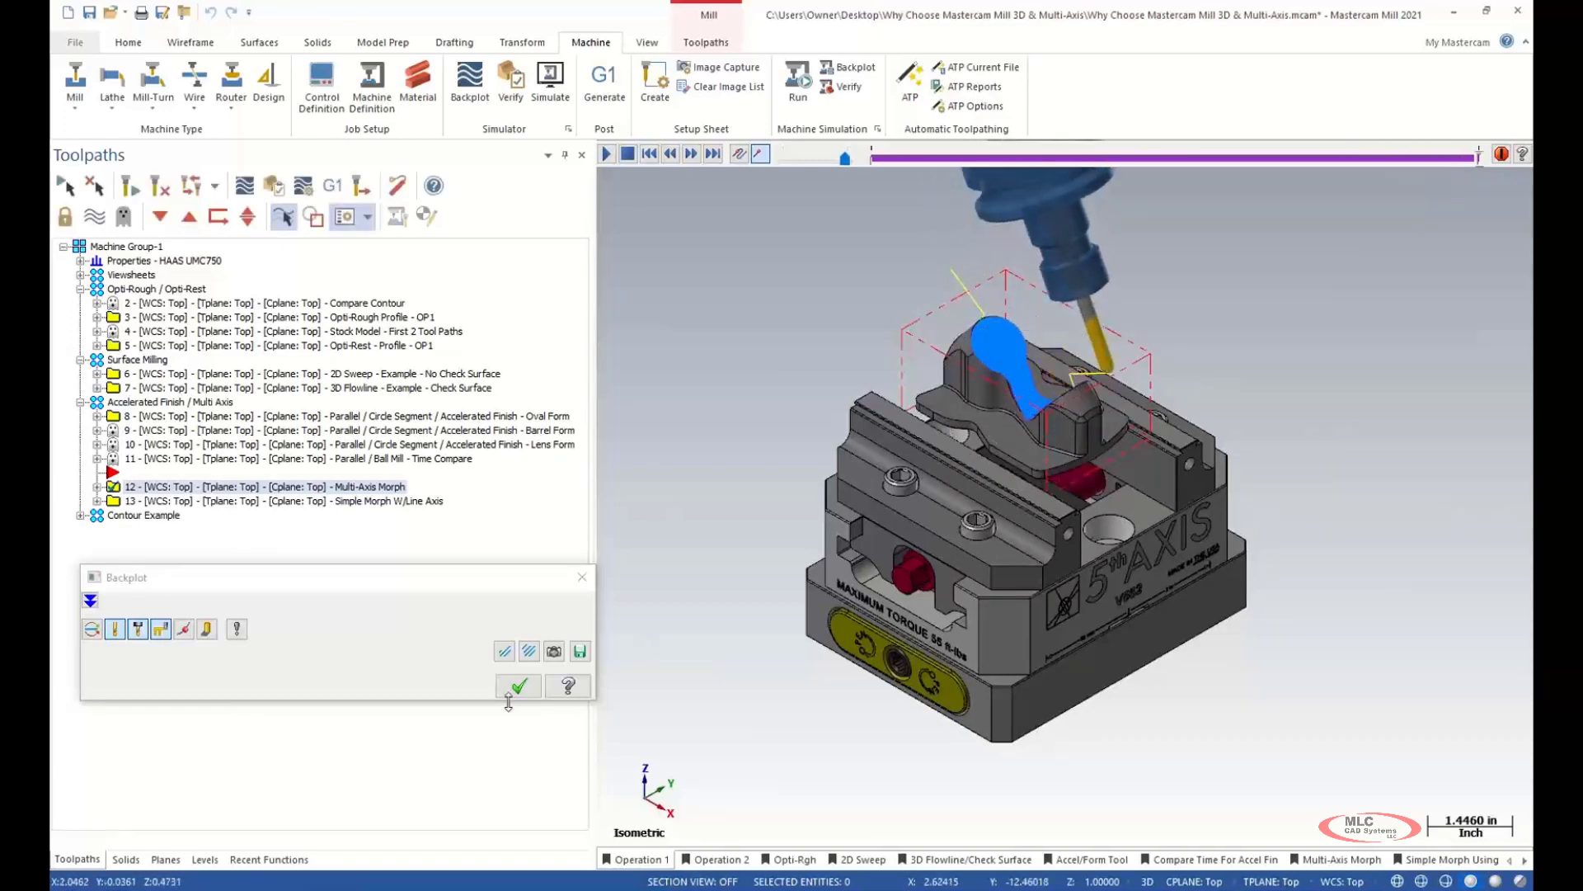
click(518, 686)
- Examine the Multi-Axis Morph toolpath on the part in the vise from several angles and distances
scroll(824, 616, down, 2)
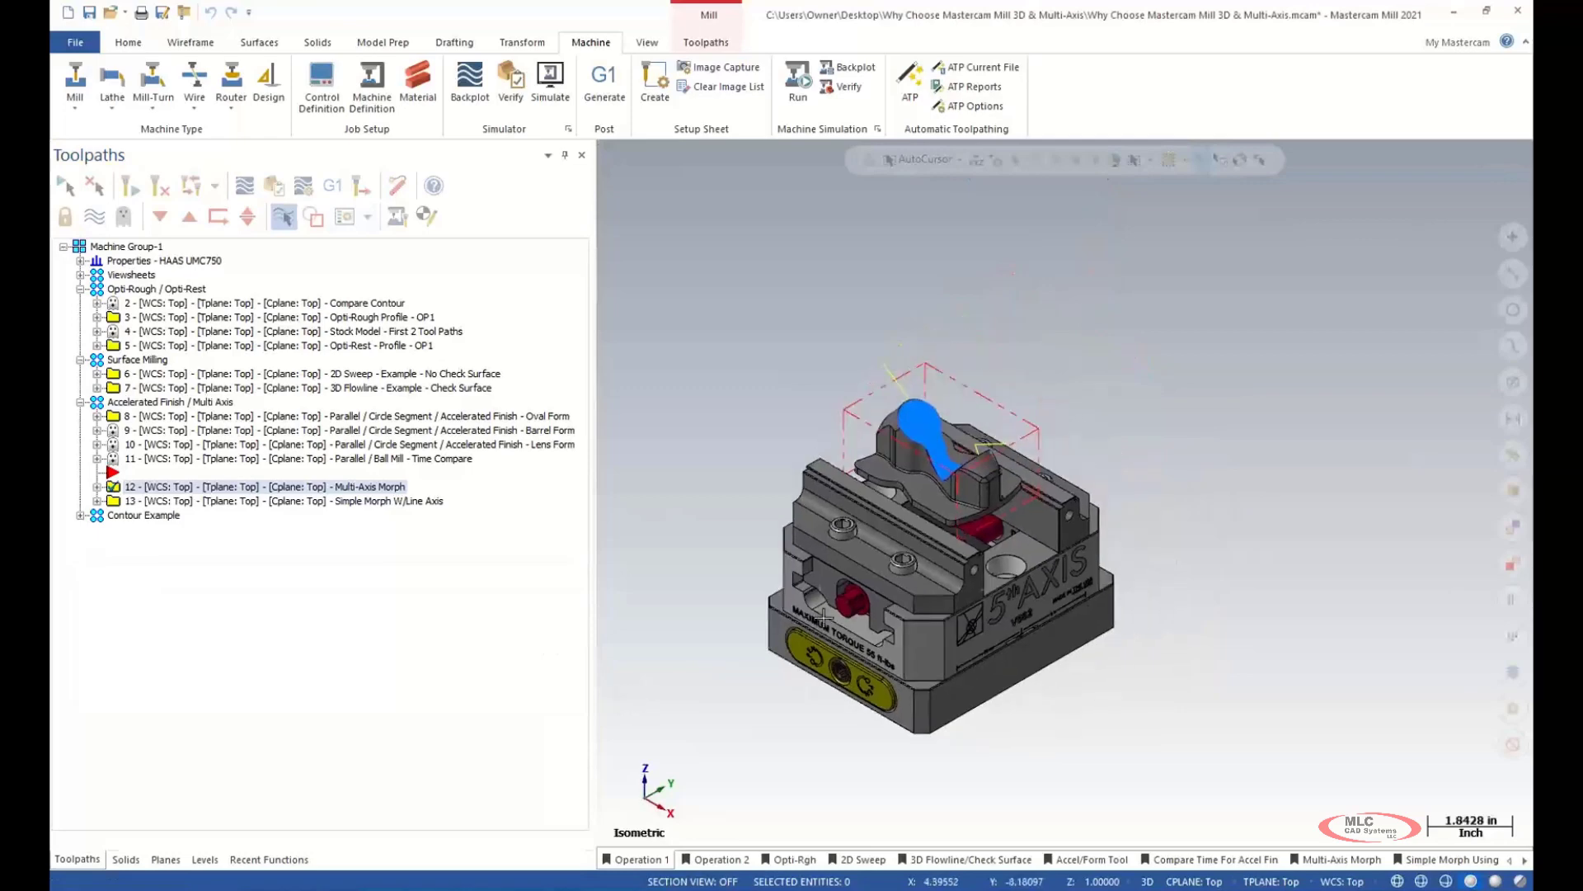
middle_drag(824, 616, 940, 582)
scroll(893, 430, up, 4)
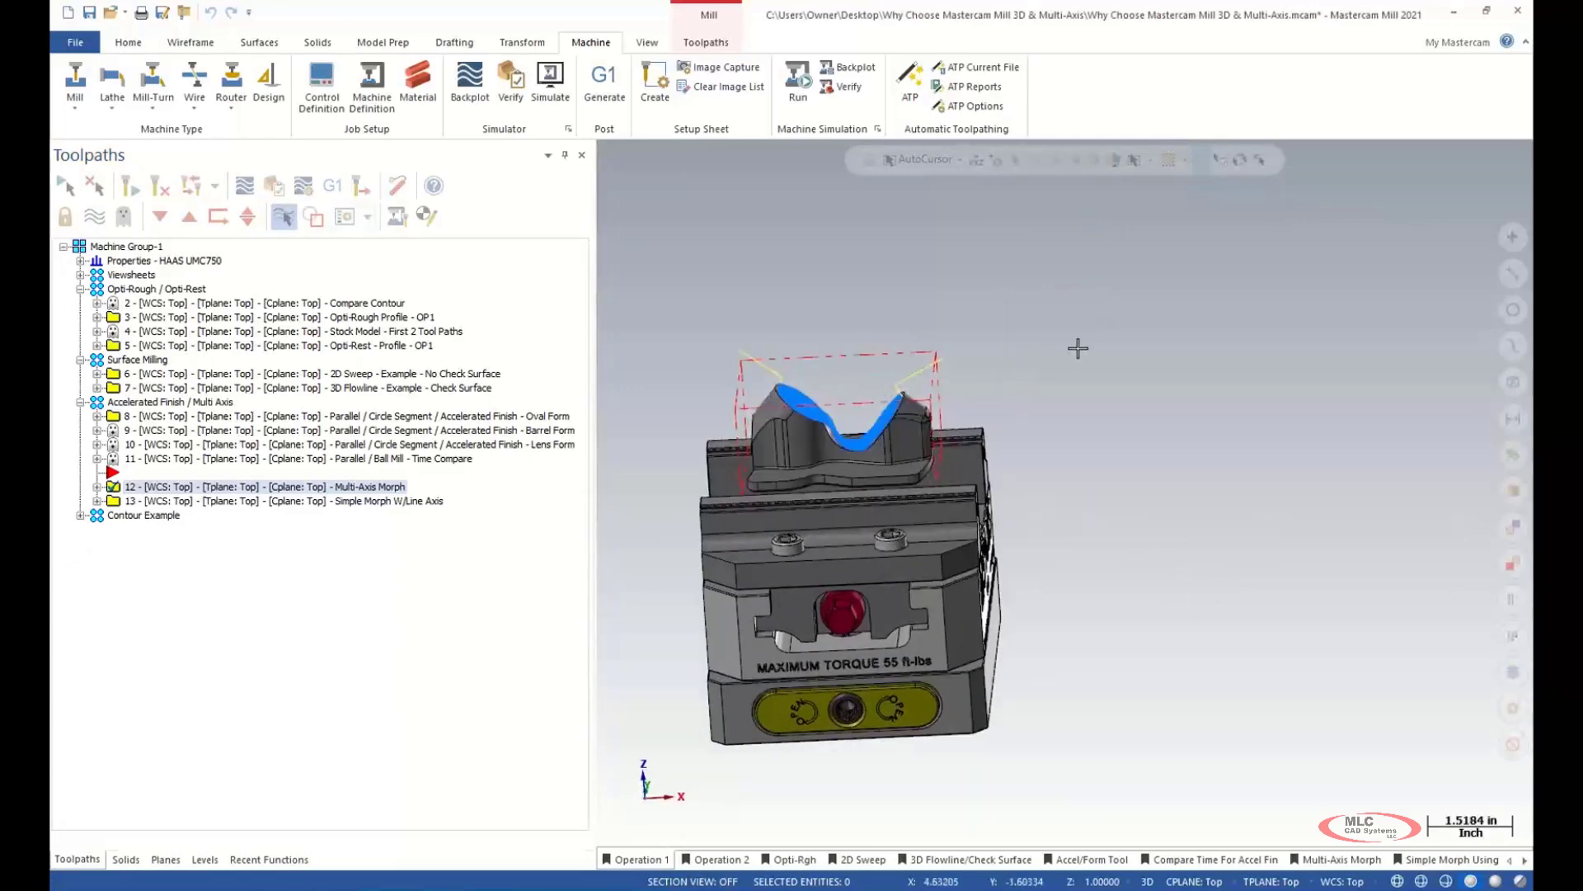
middle_drag(1078, 348, 877, 283)
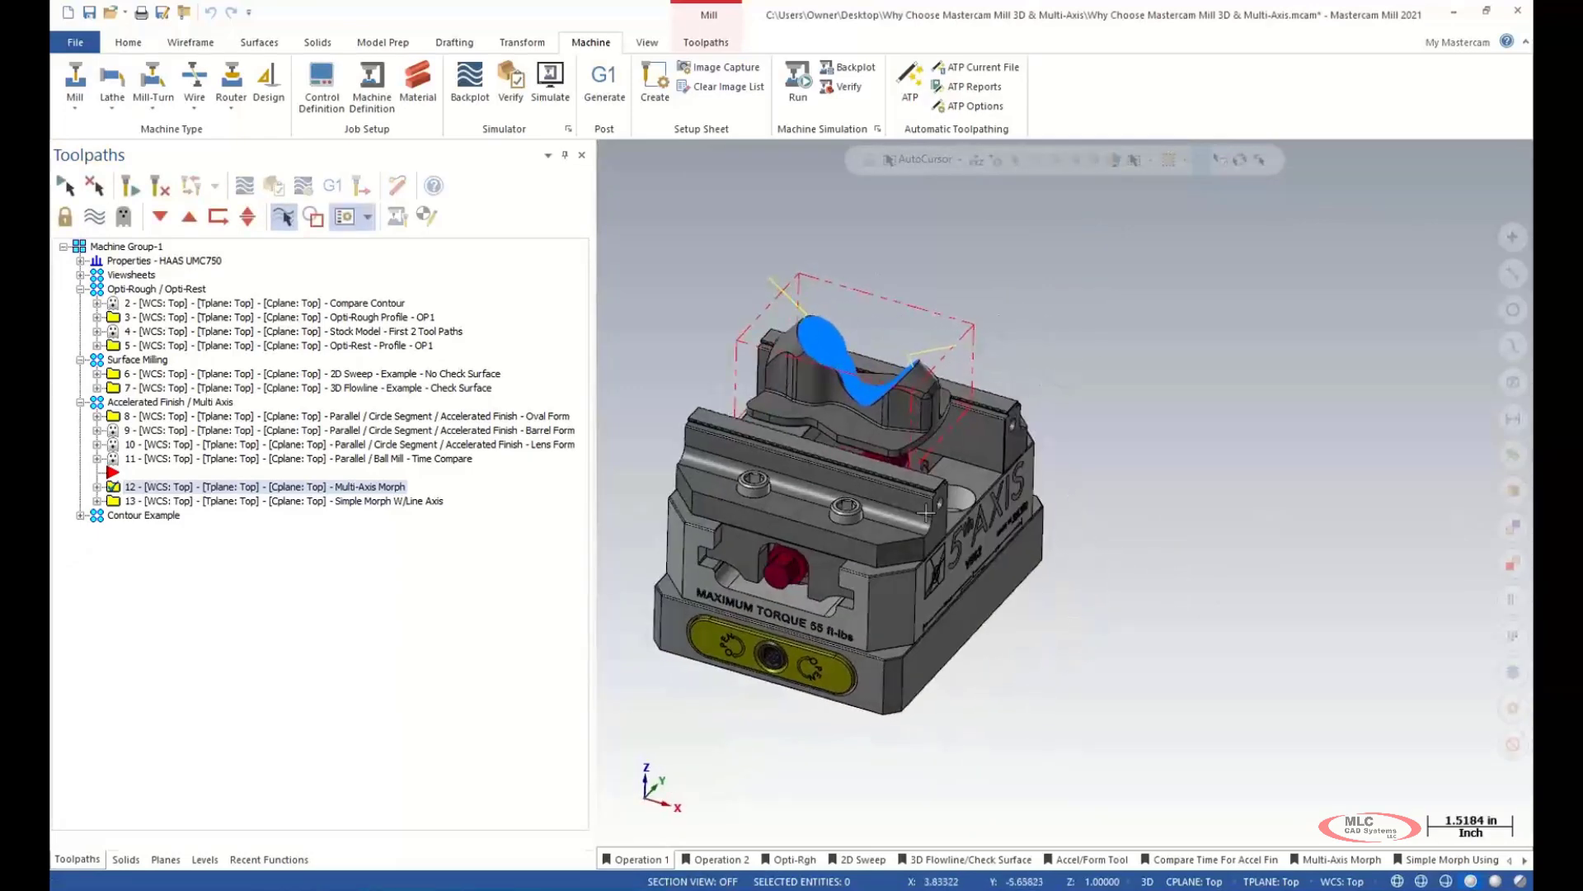
scroll(926, 512, down, 1)
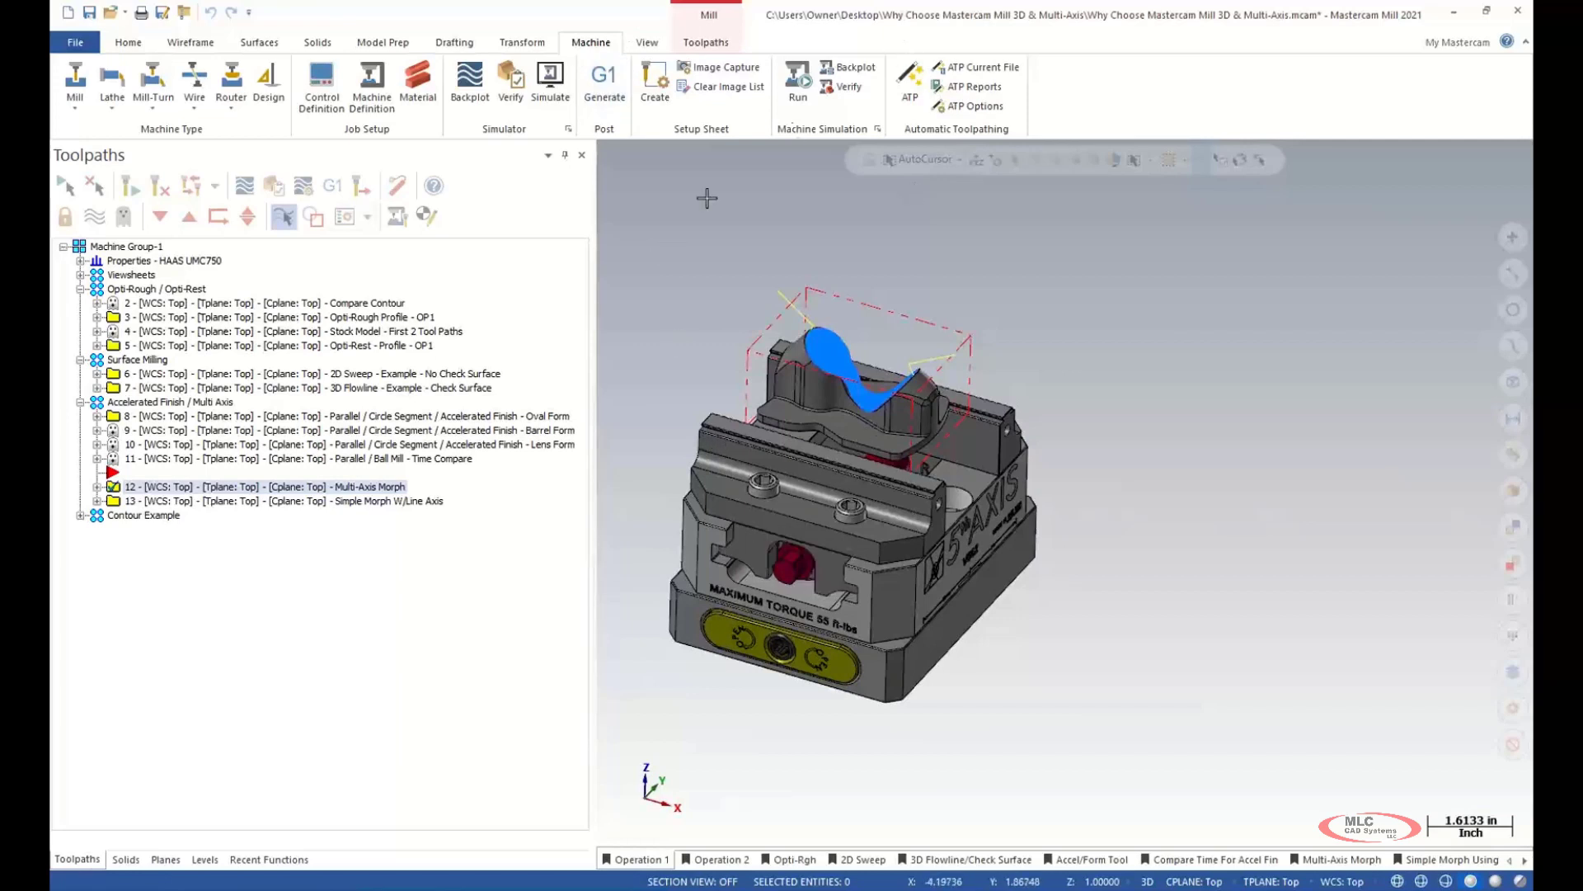
scroll(1040, 433, down, 3)
scroll(774, 450, up, 3)
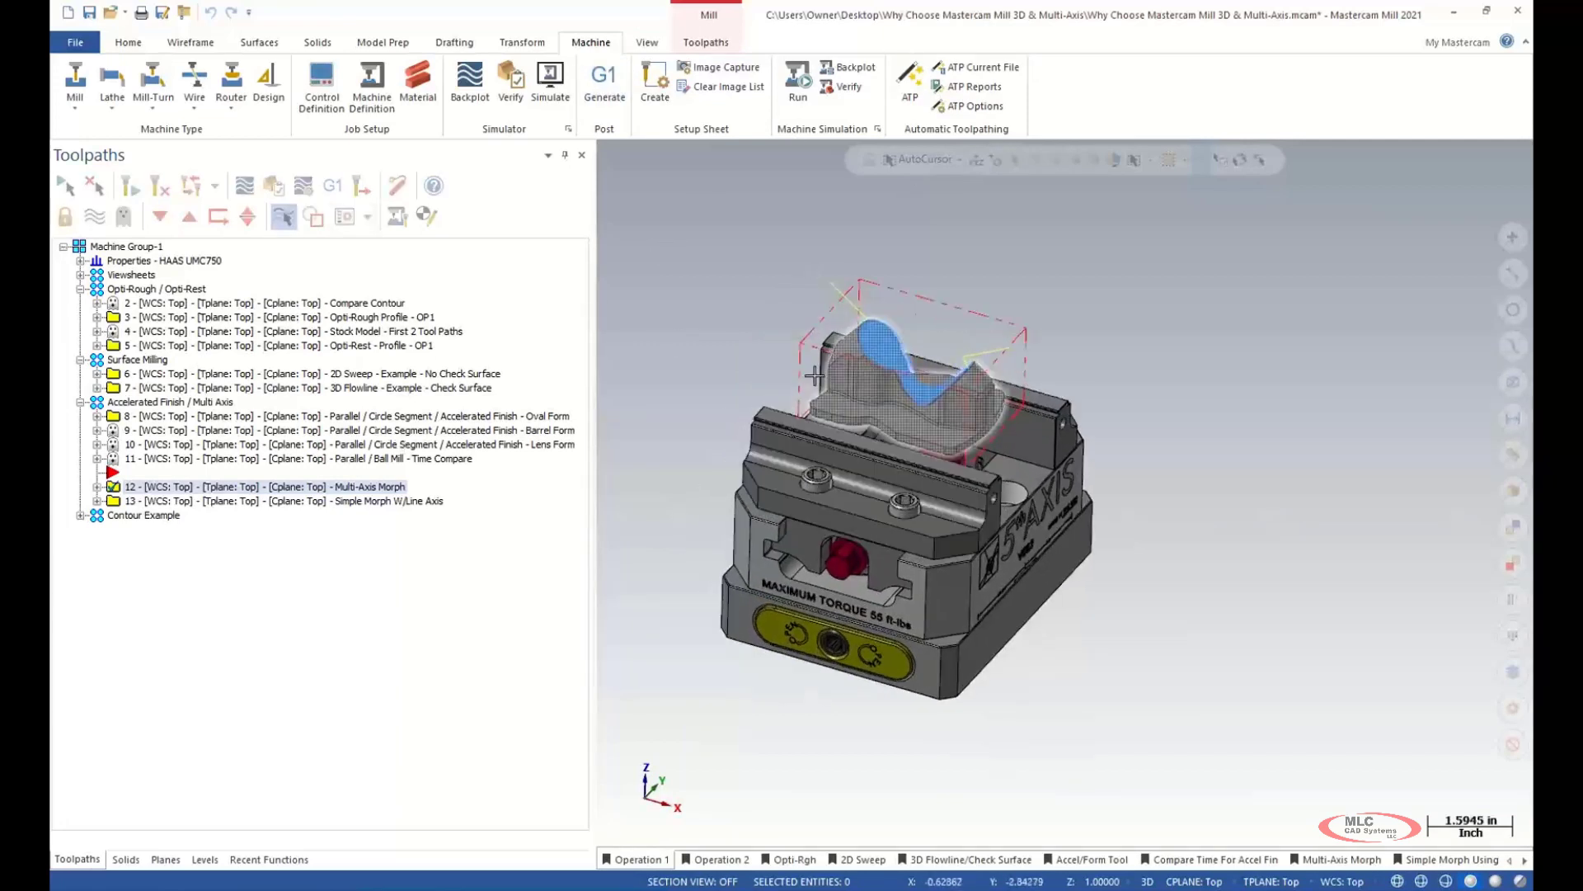
middle_drag(861, 355, 876, 355)
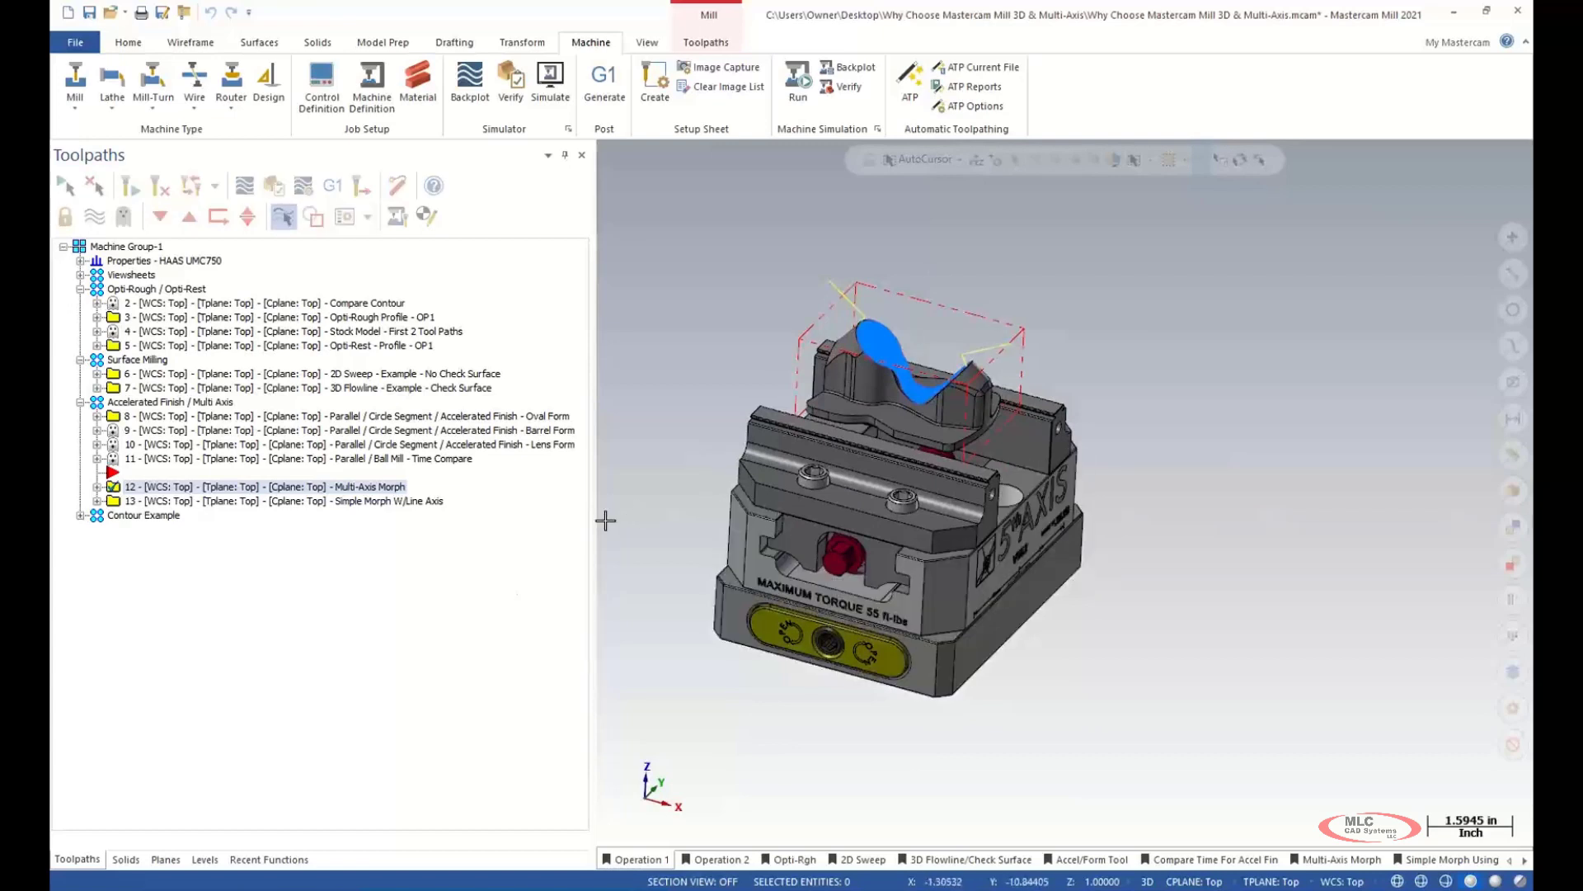
scroll(819, 367, up, 1)
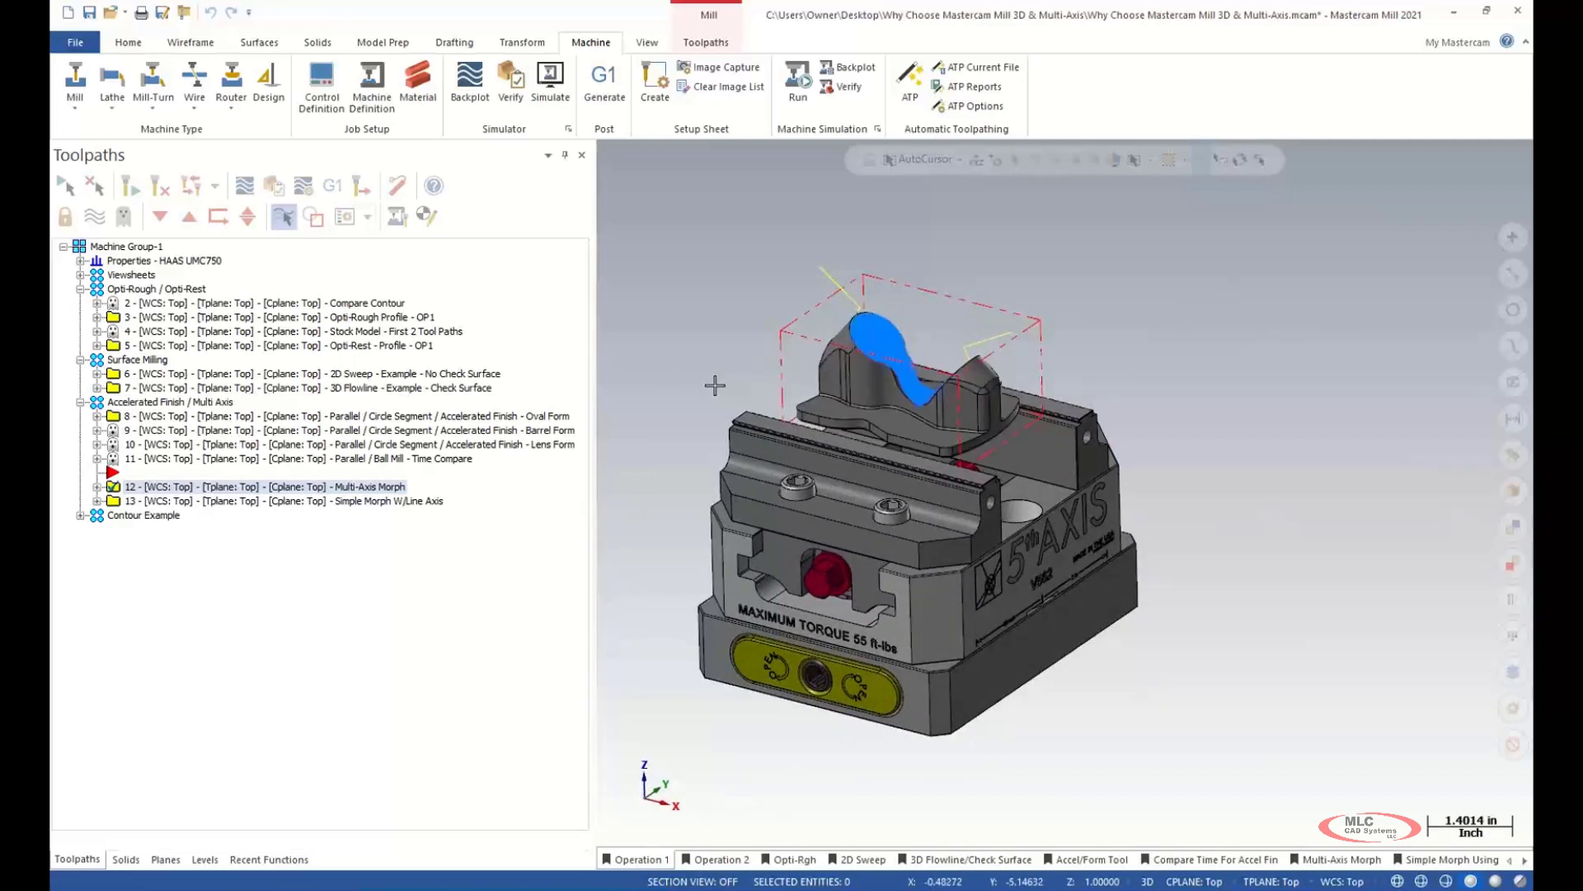
- Compare the displayed toolpaths of operation 2, Compare Contour, and operation 3, Opti-Rough Profile - OP1, on the part
click(356, 320)
click(368, 304)
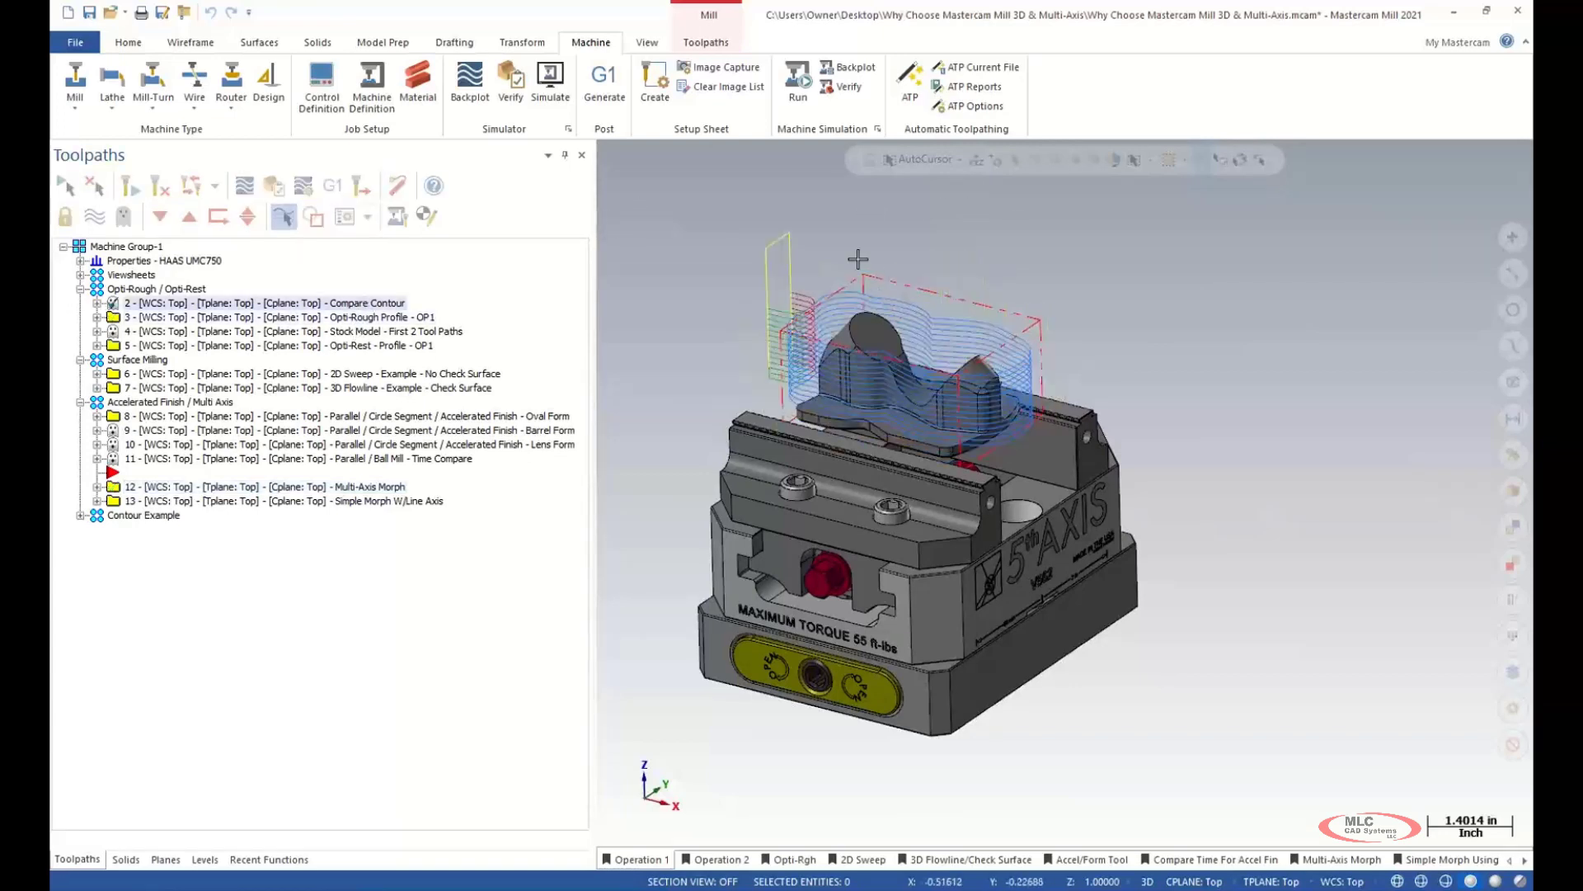
click(384, 318)
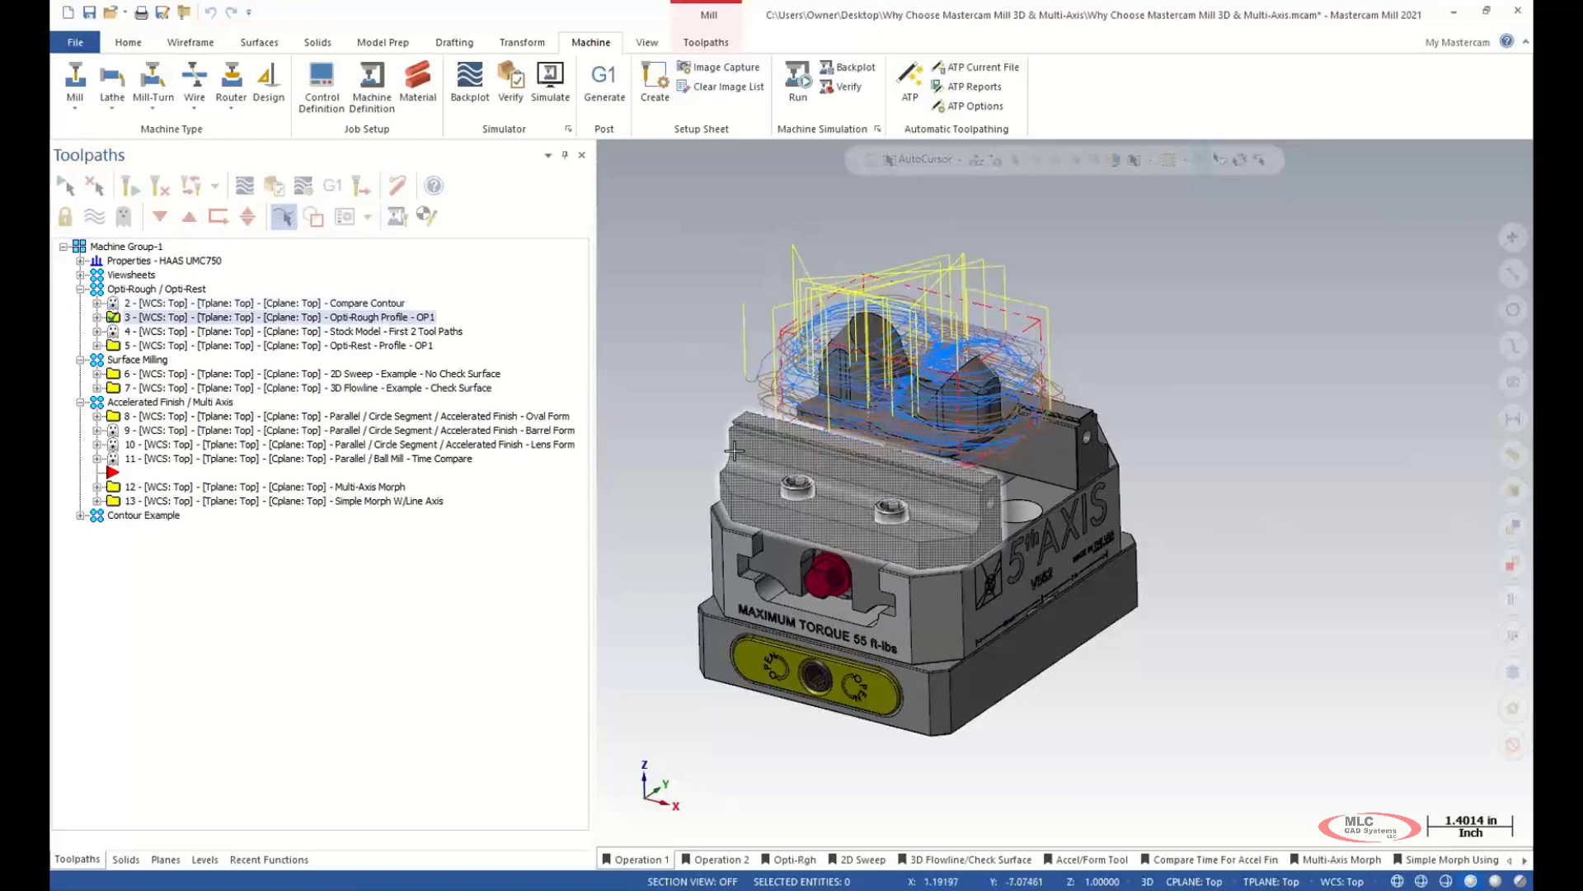
click(386, 304)
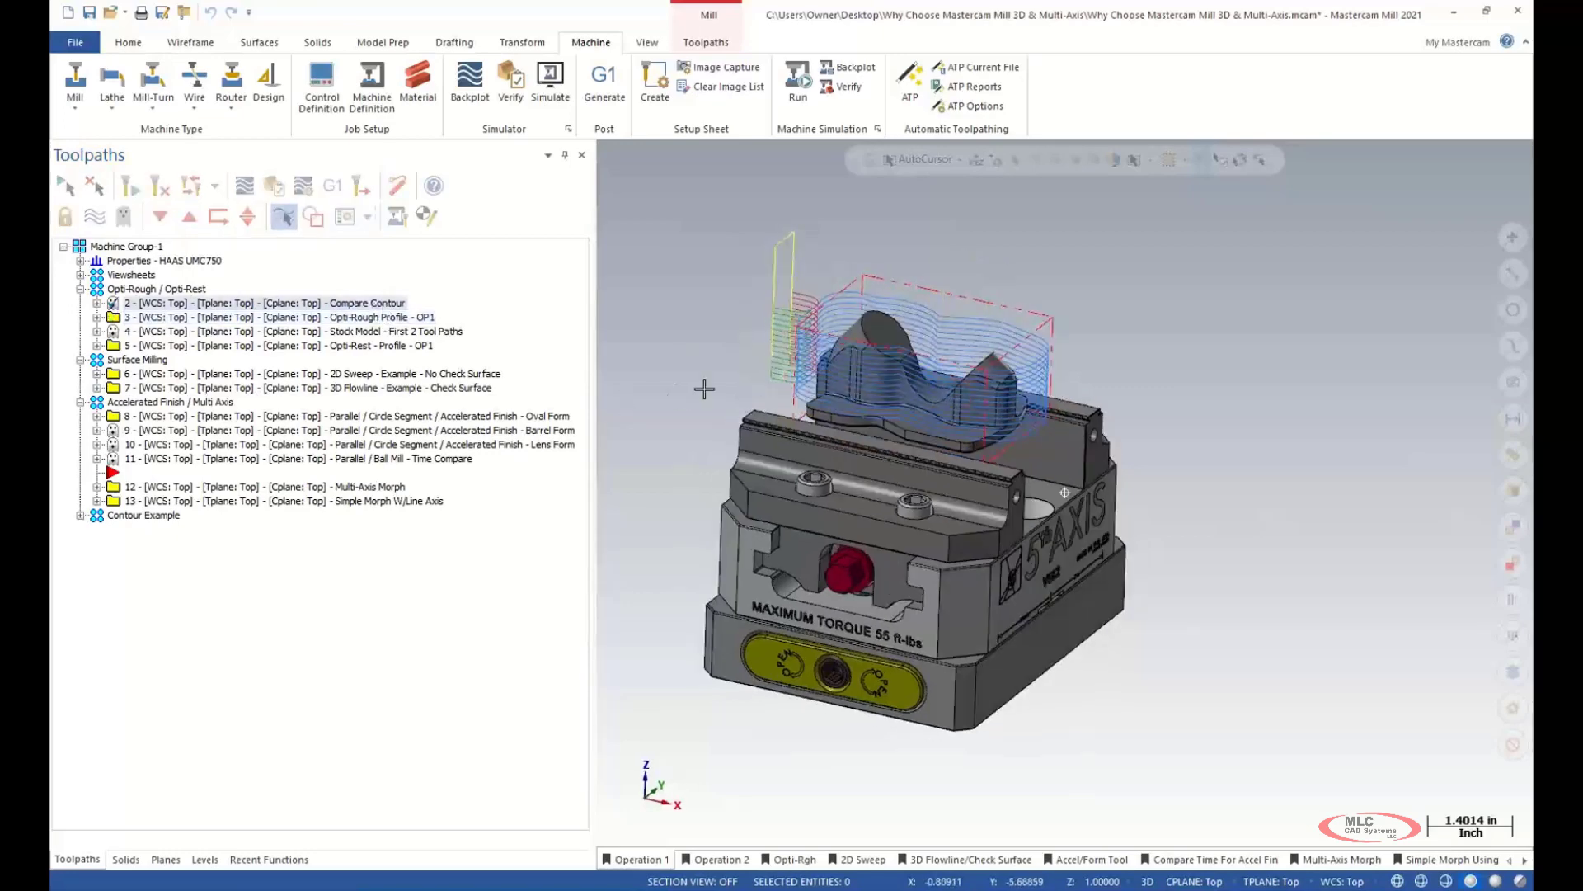
middle_drag(949, 366, 1031, 353)
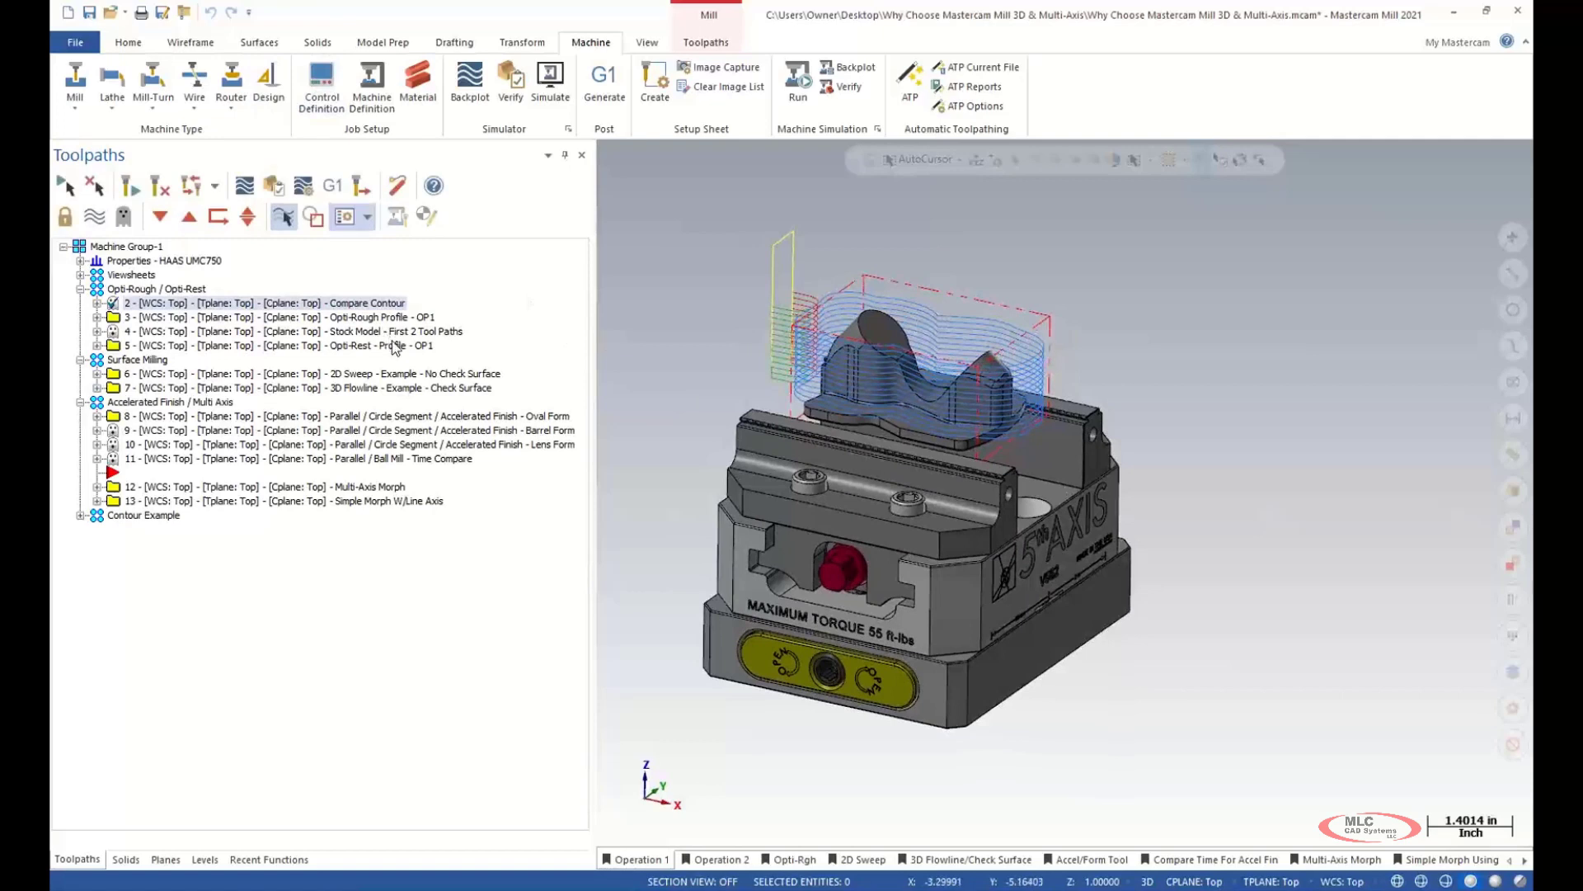
- Backplot operations 3, Opti-Rough Profile - OP1, and 5, Opti-Rest - Profile - OP1, together to check their combined cycle time, and close the backplot
click(386, 318)
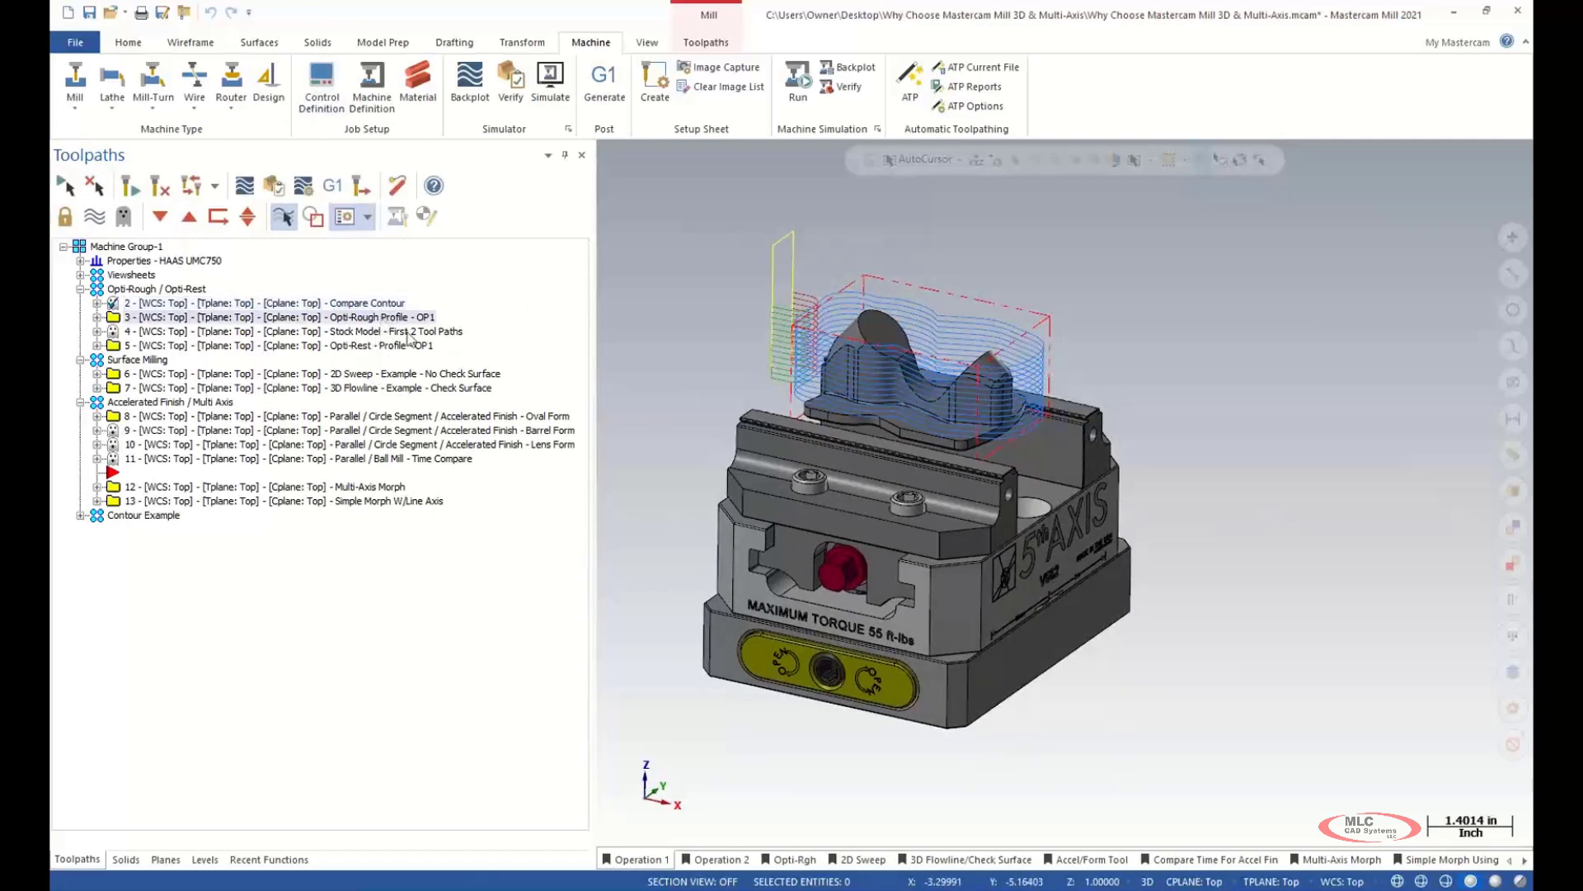
ctrl+click(382, 346)
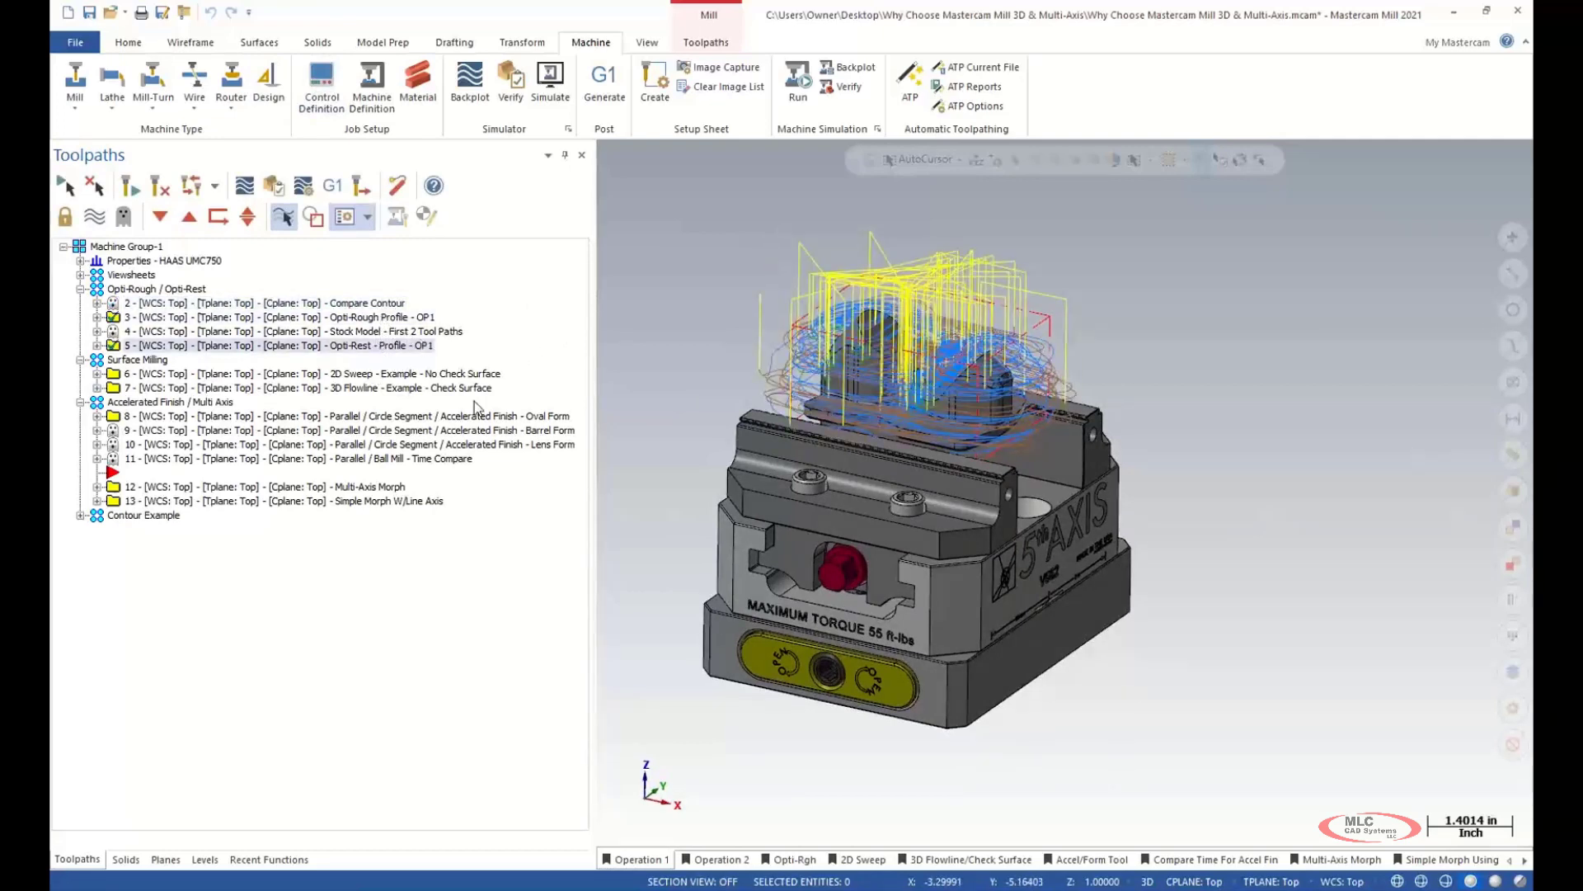
right_click(352, 317)
mouse_move(489, 330)
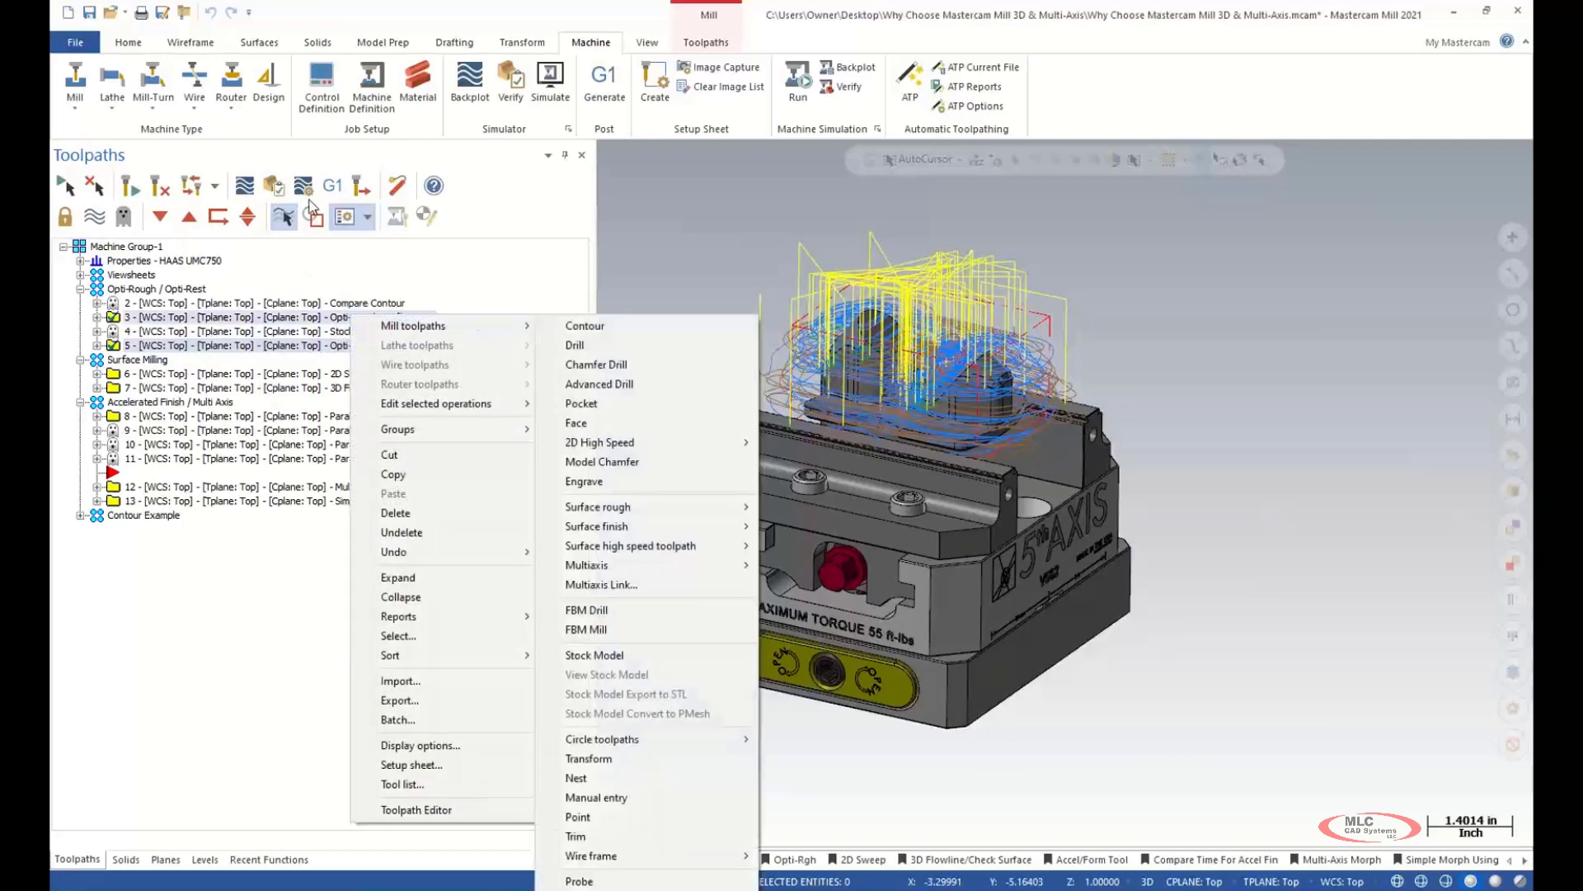
click(244, 185)
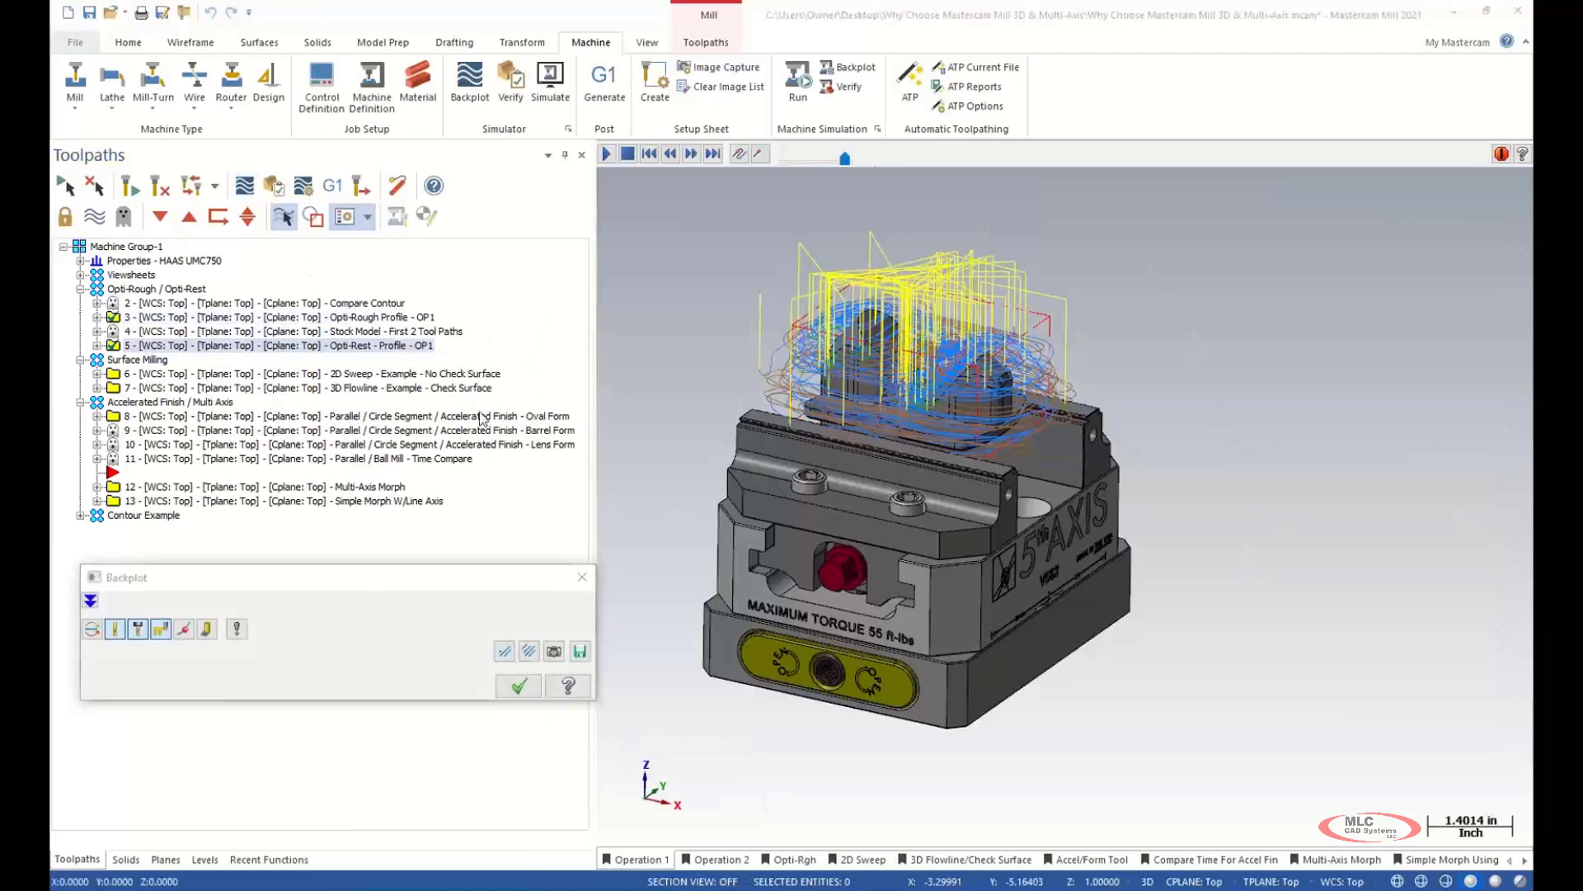
click(91, 601)
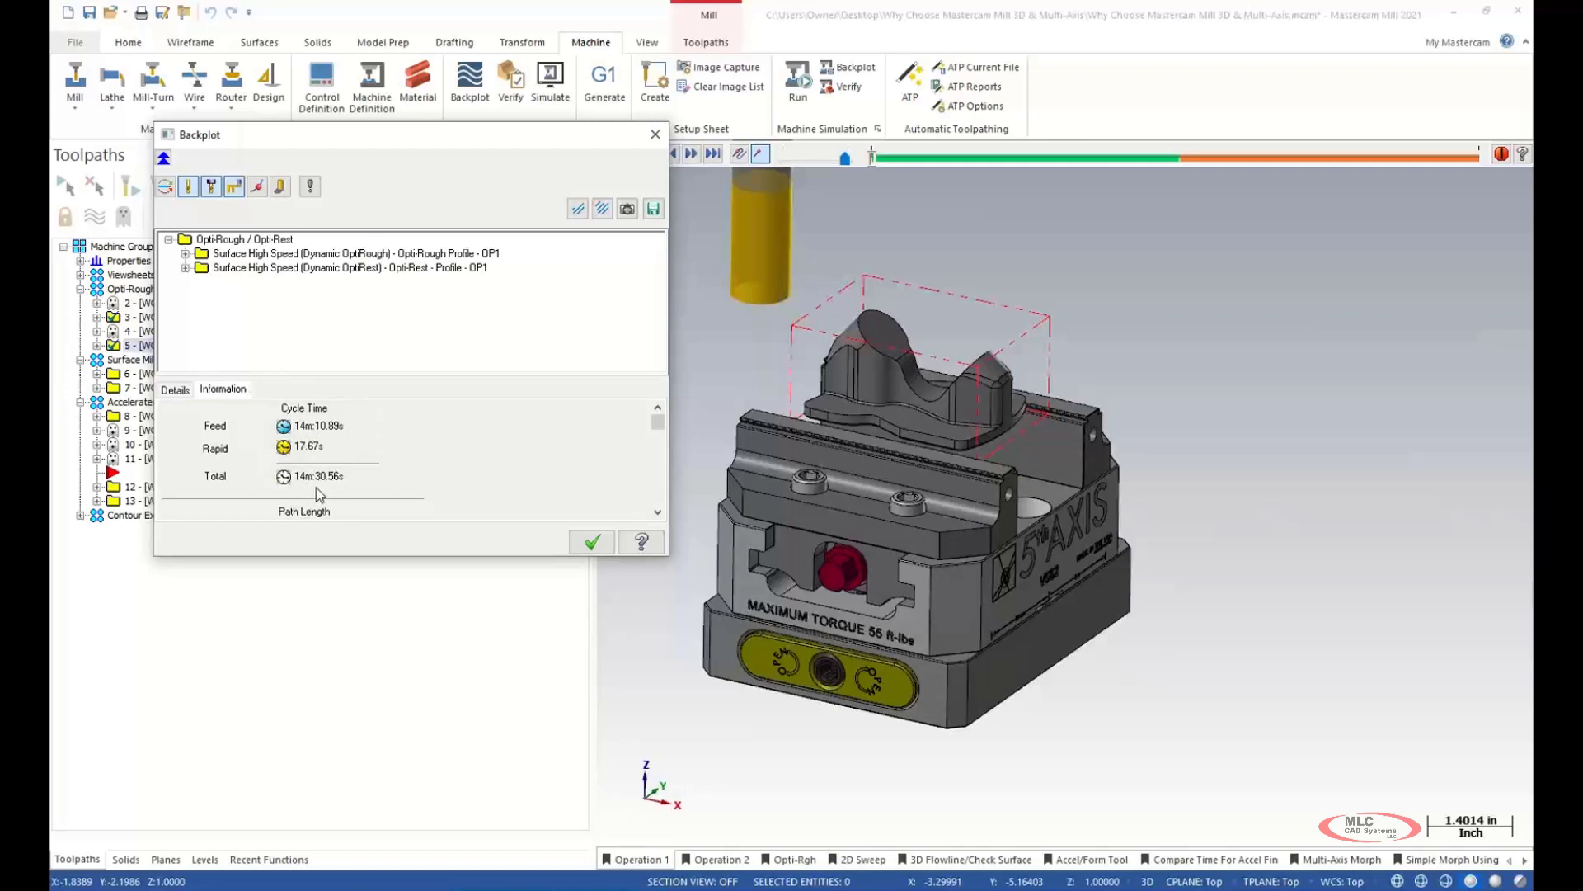
click(592, 541)
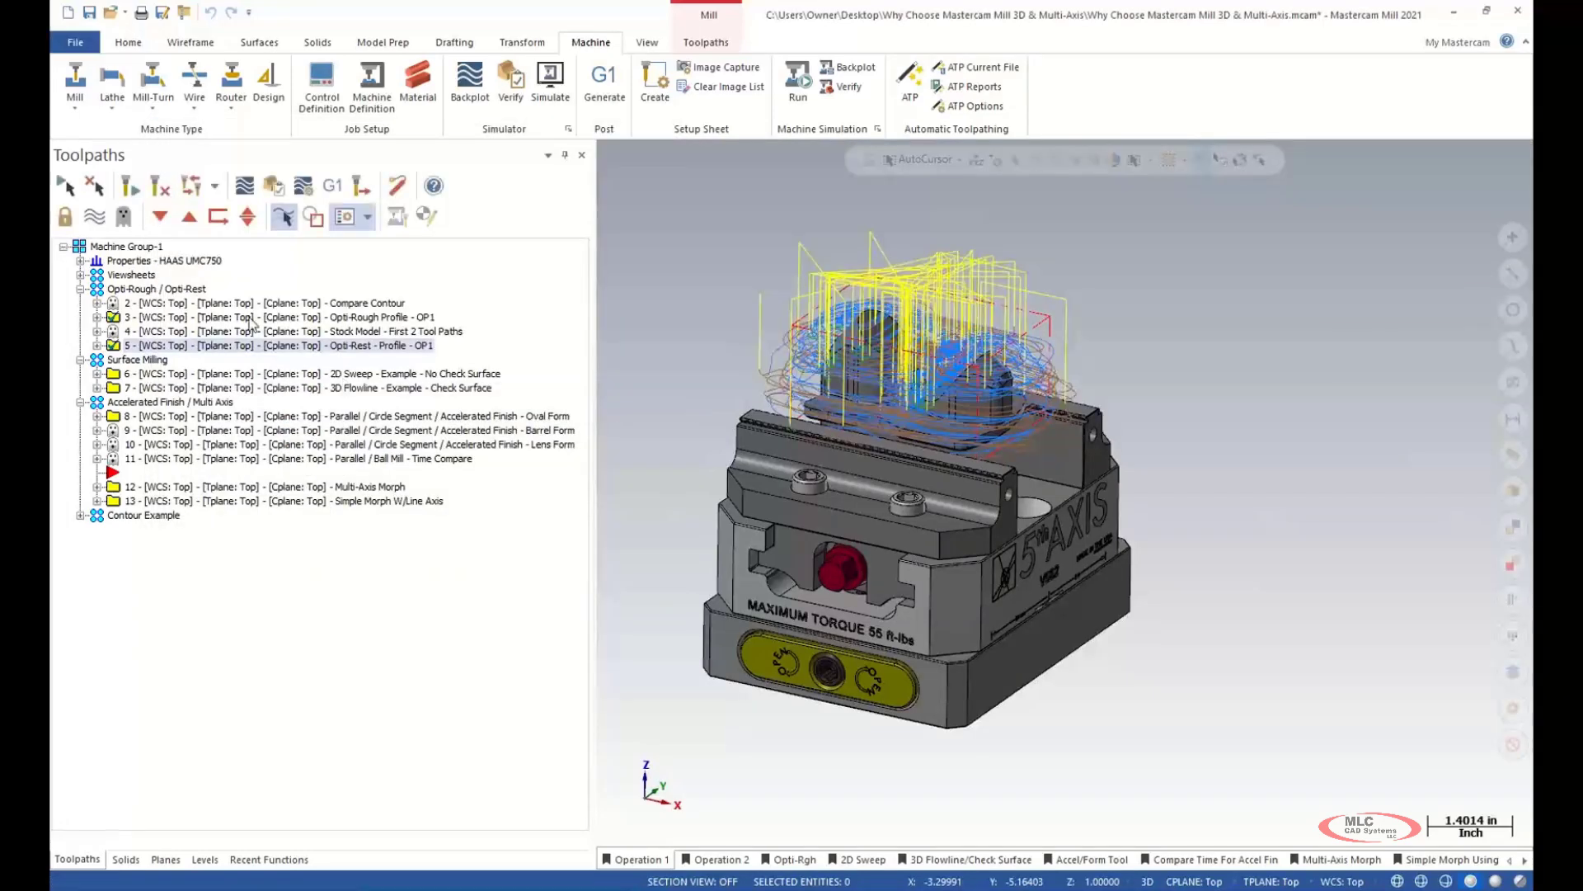
- Select operation 2, Compare Contour, and try to backplot it
click(358, 305)
right_click(358, 307)
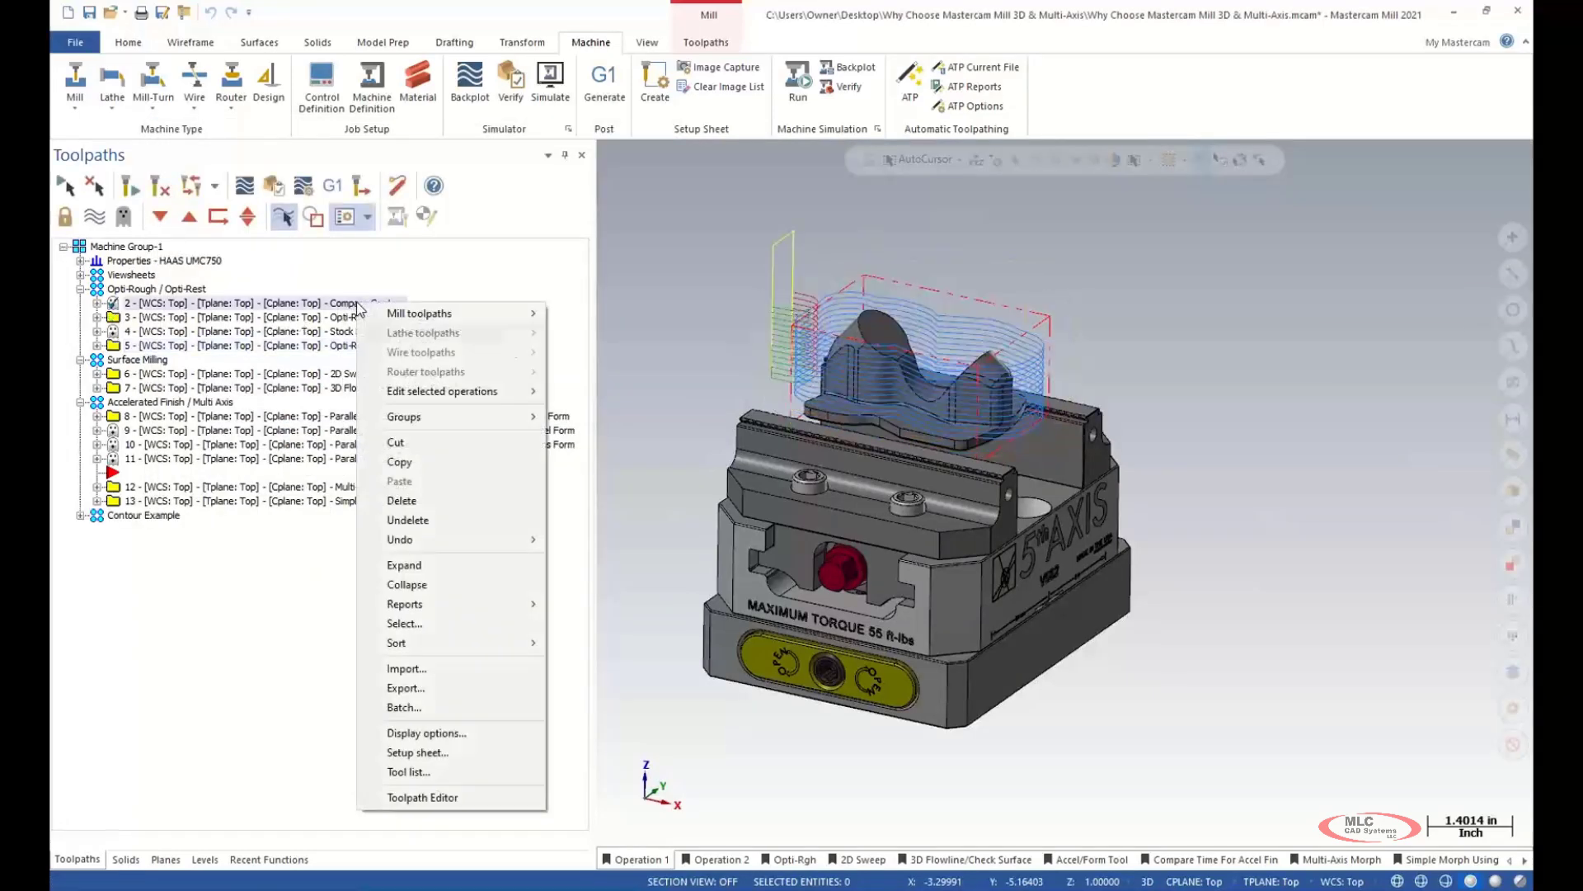
click(244, 186)
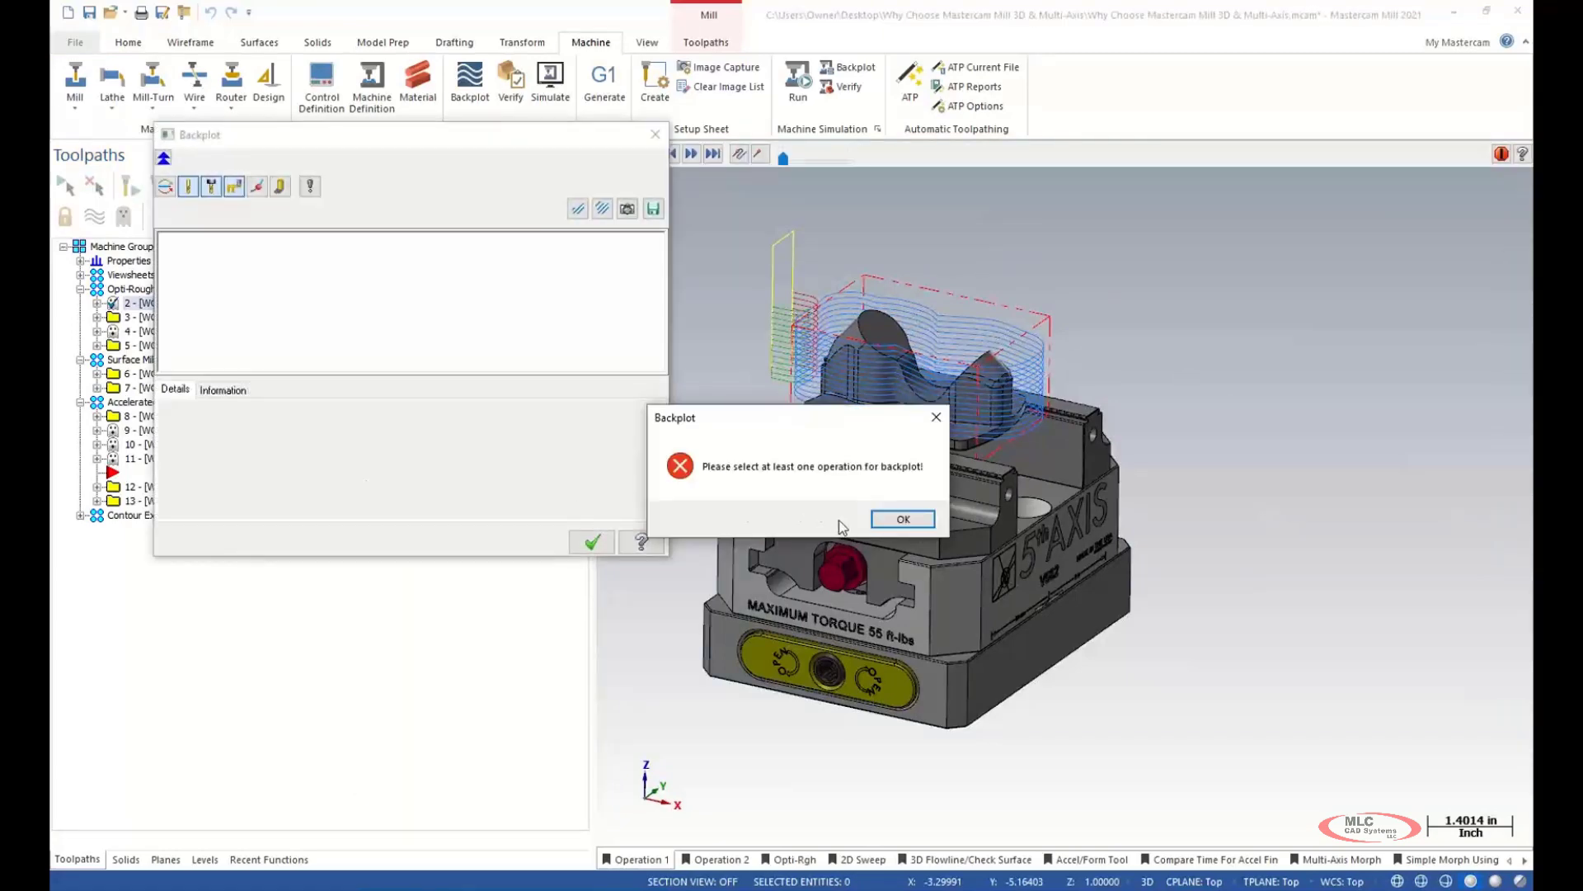
click(899, 523)
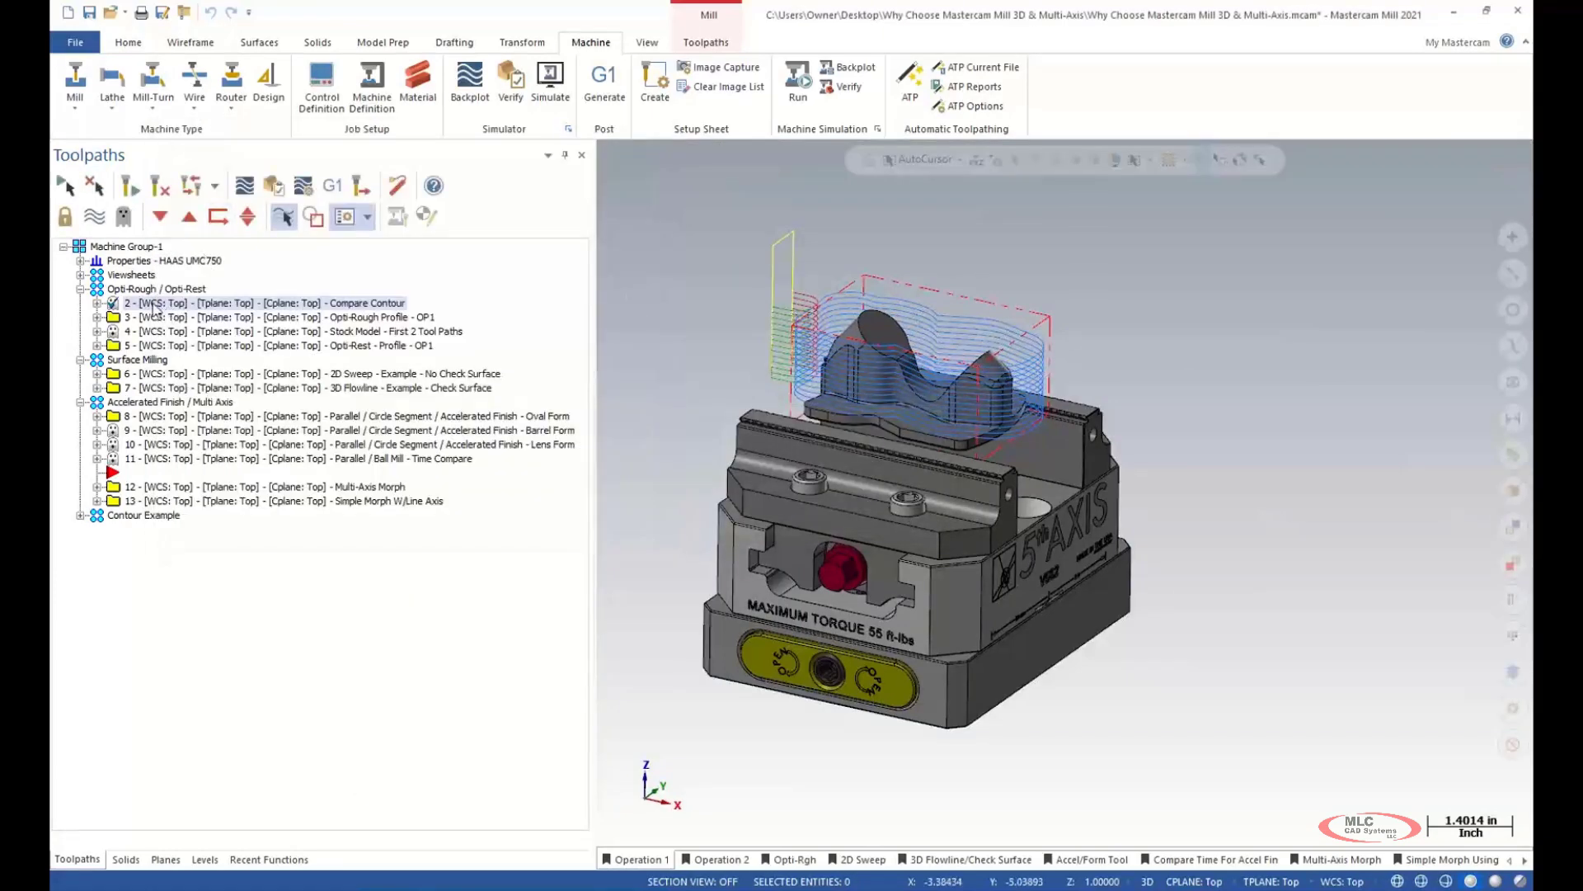
- Check the backplot information of operation 2, Compare Contour, close the backplot, and switch to the Operation 1 viewsheet
click(244, 186)
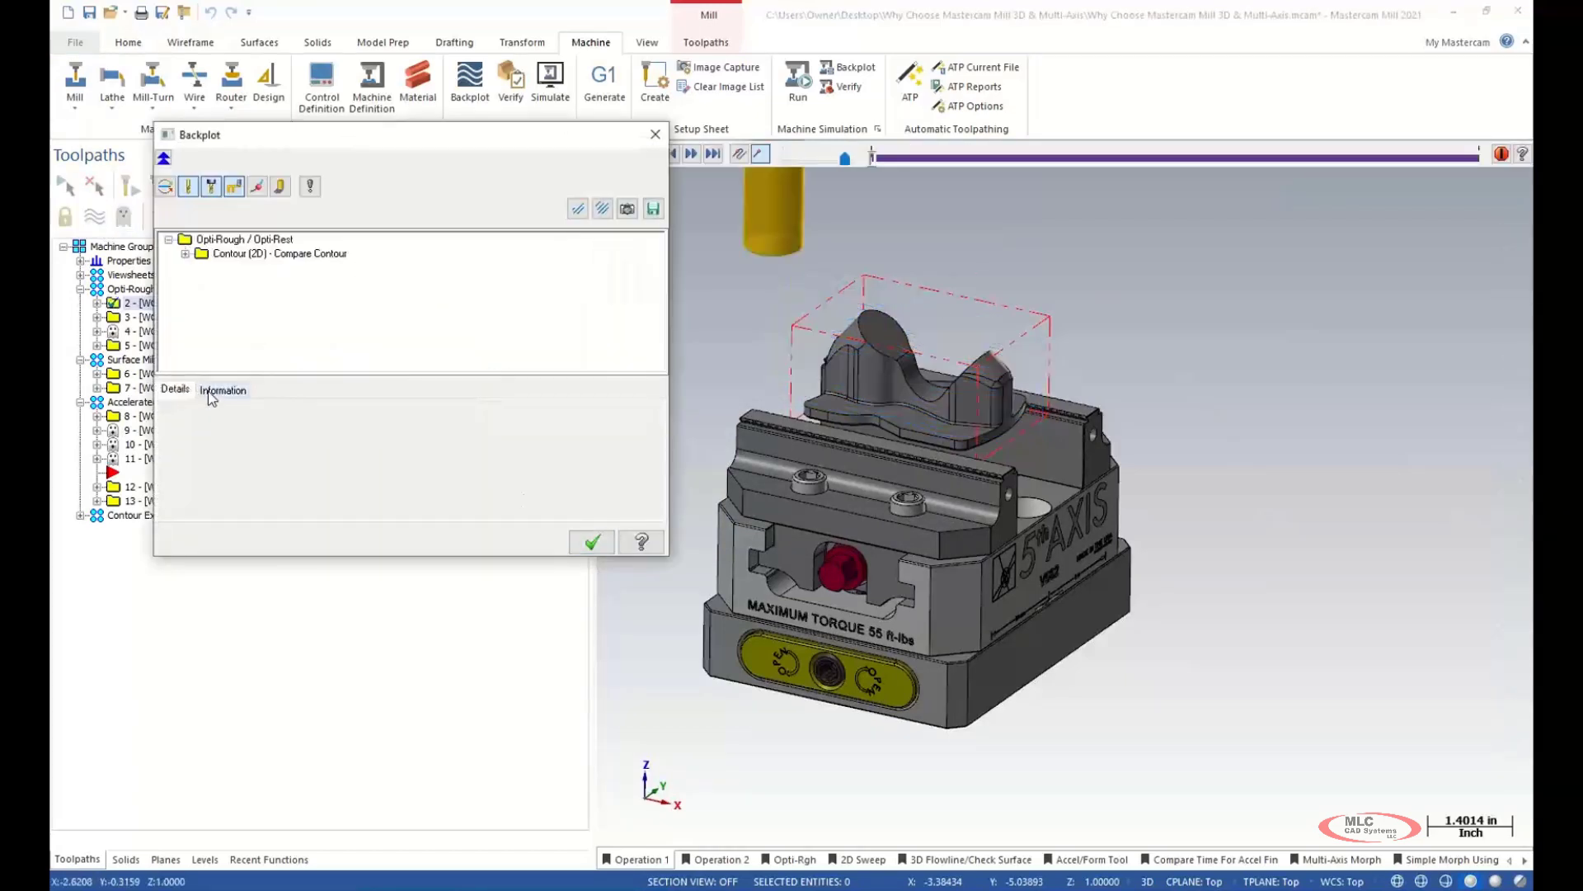
click(653, 136)
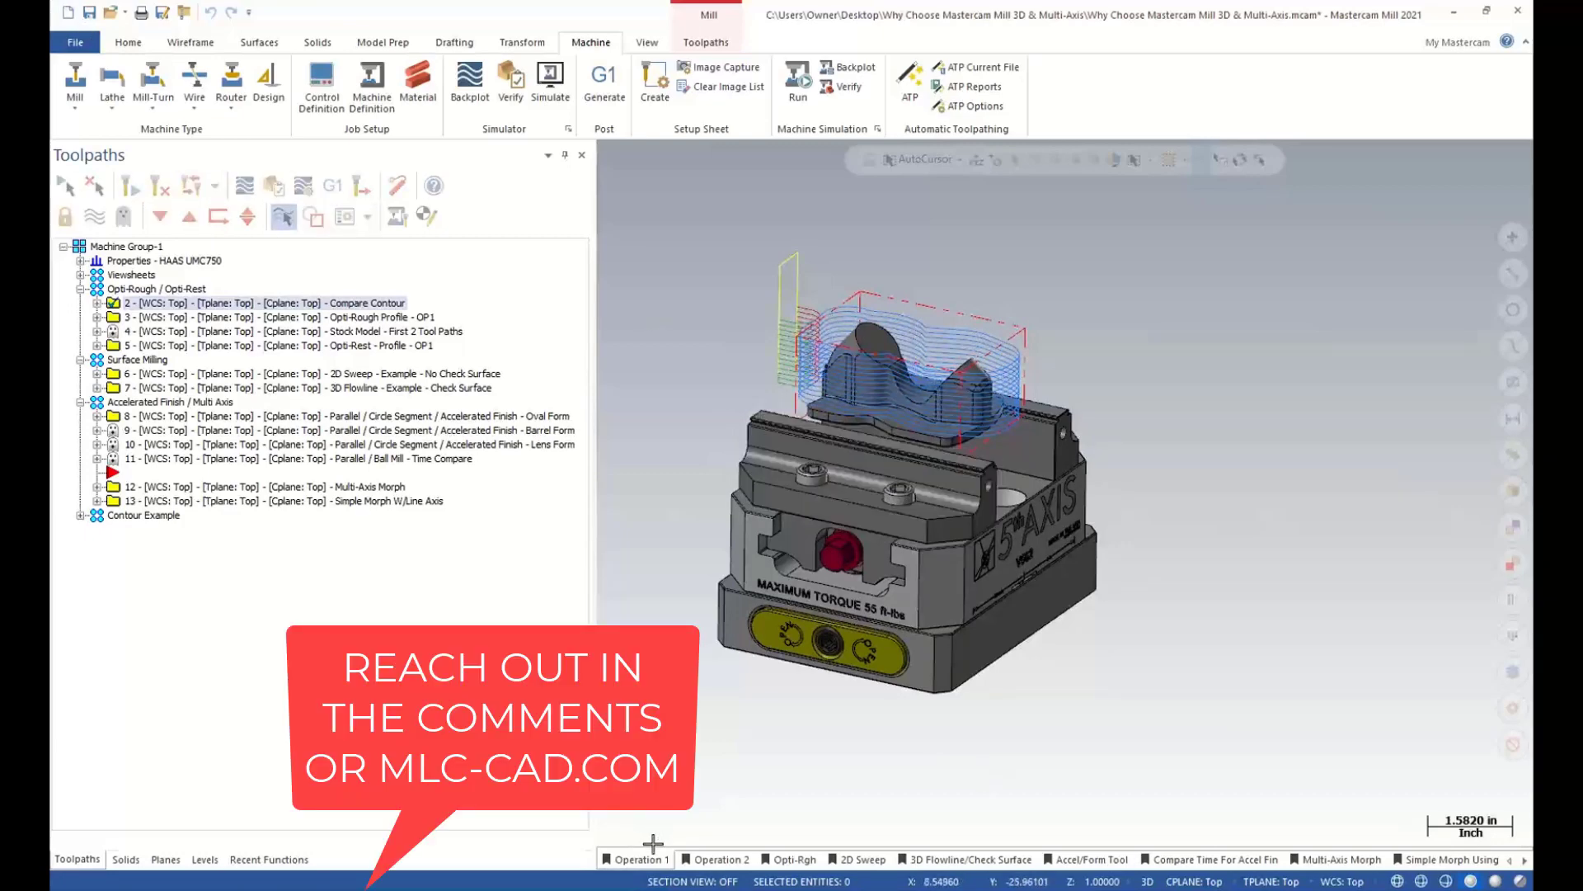
click(636, 861)
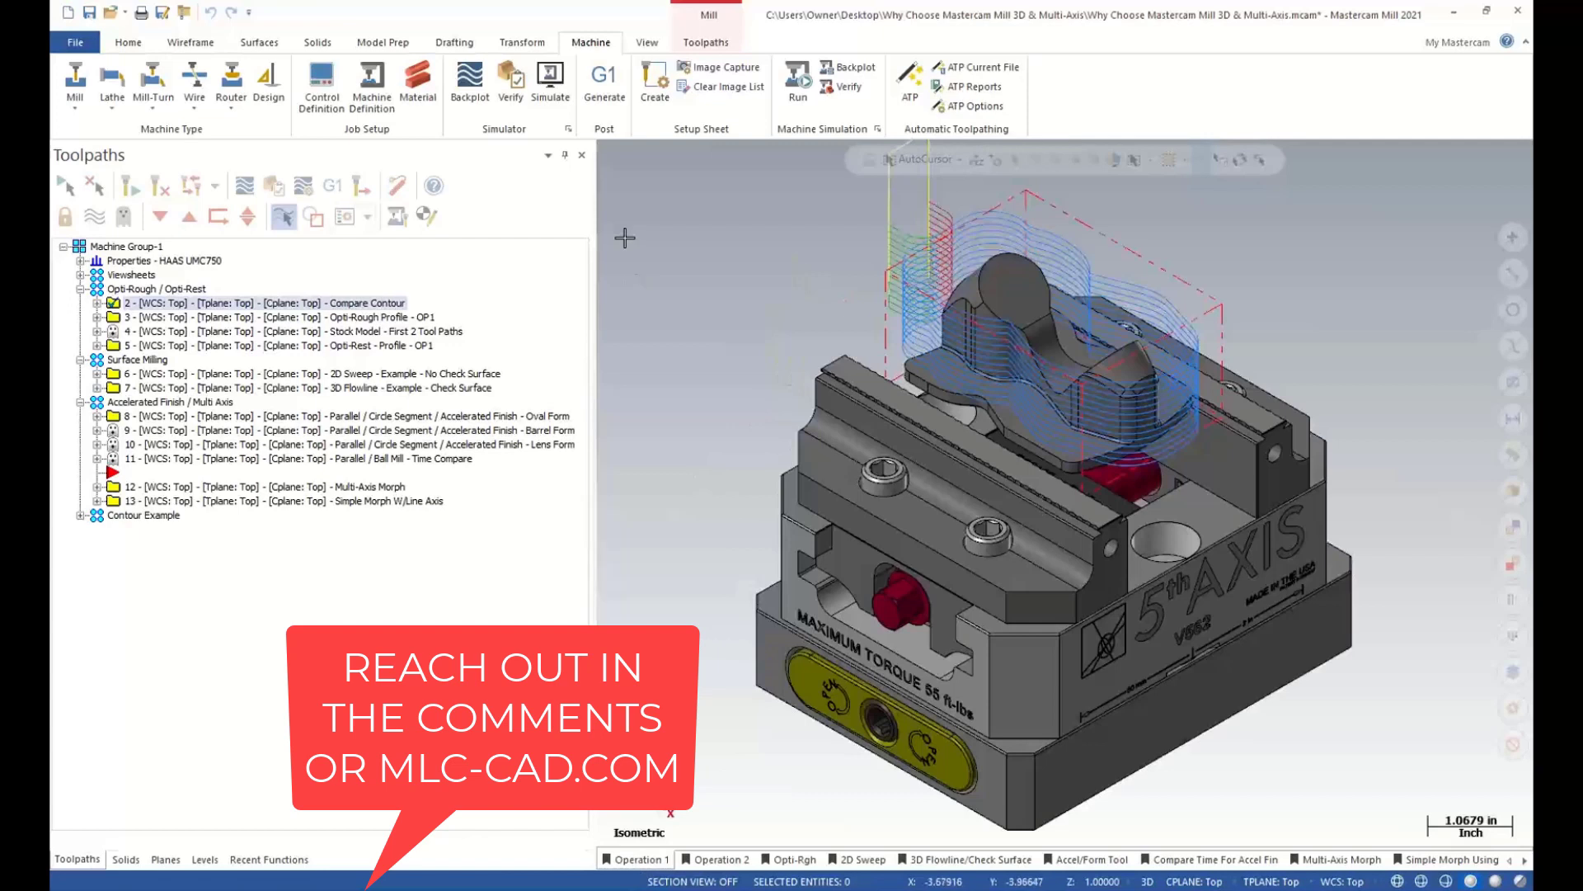